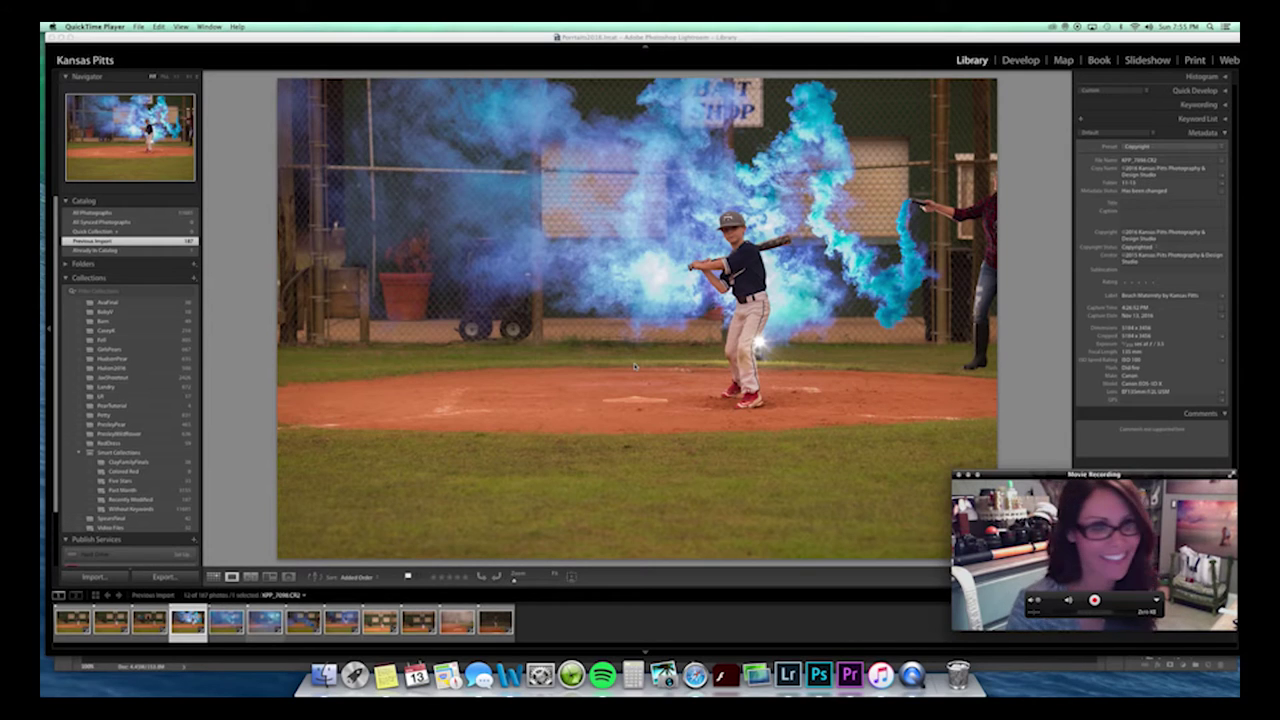
Compare several of the baseball smoke-bomb frames, returning to the one where the woman holds the smoke bomb in the air.
click(152, 628)
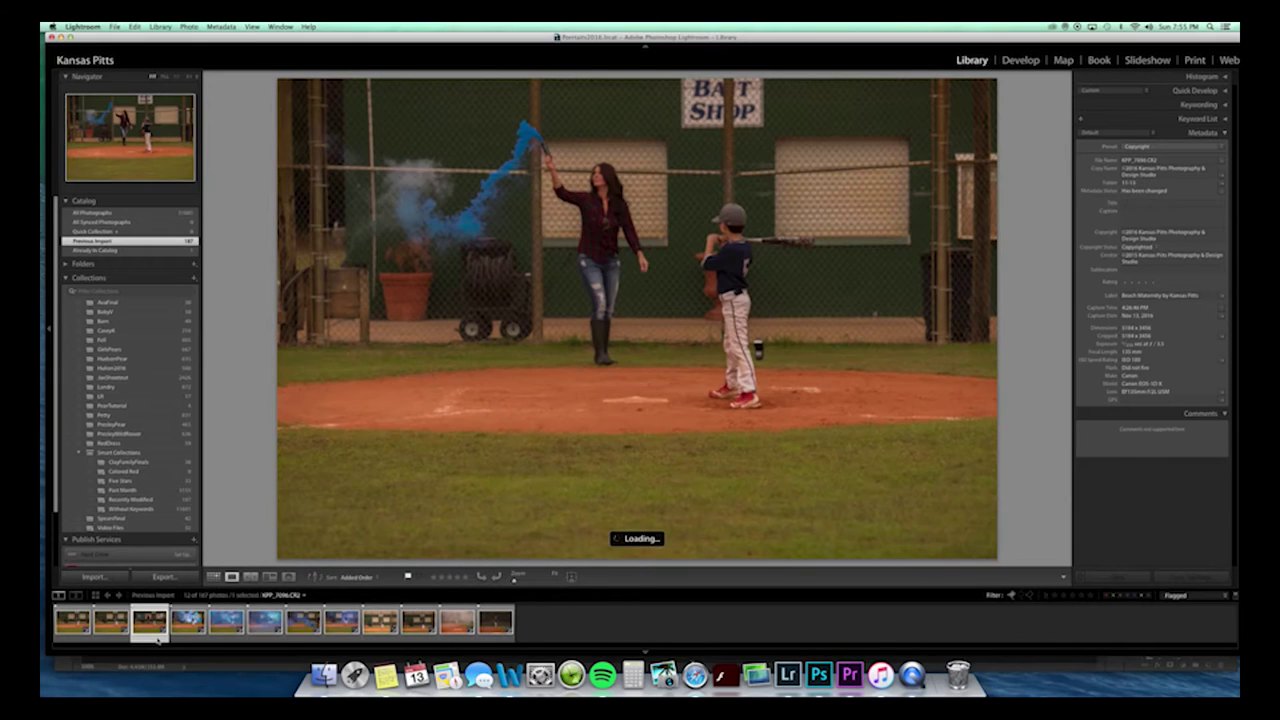
click(306, 634)
click(341, 632)
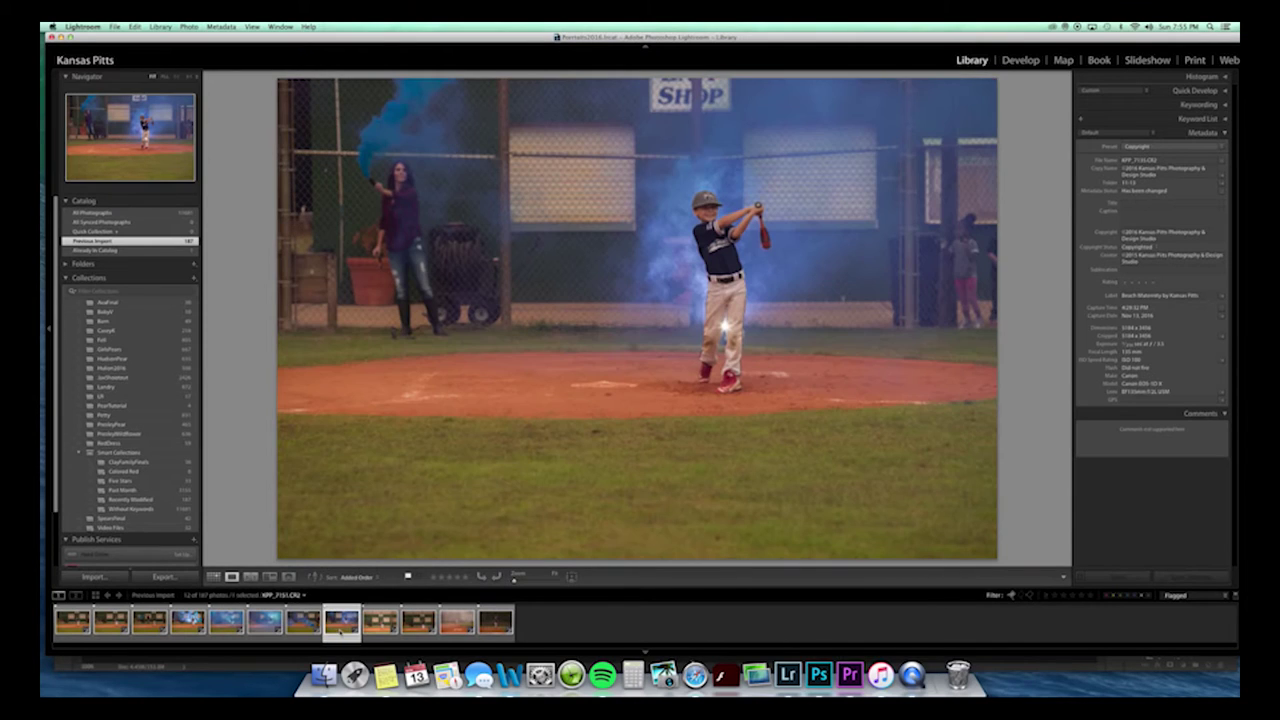
click(150, 624)
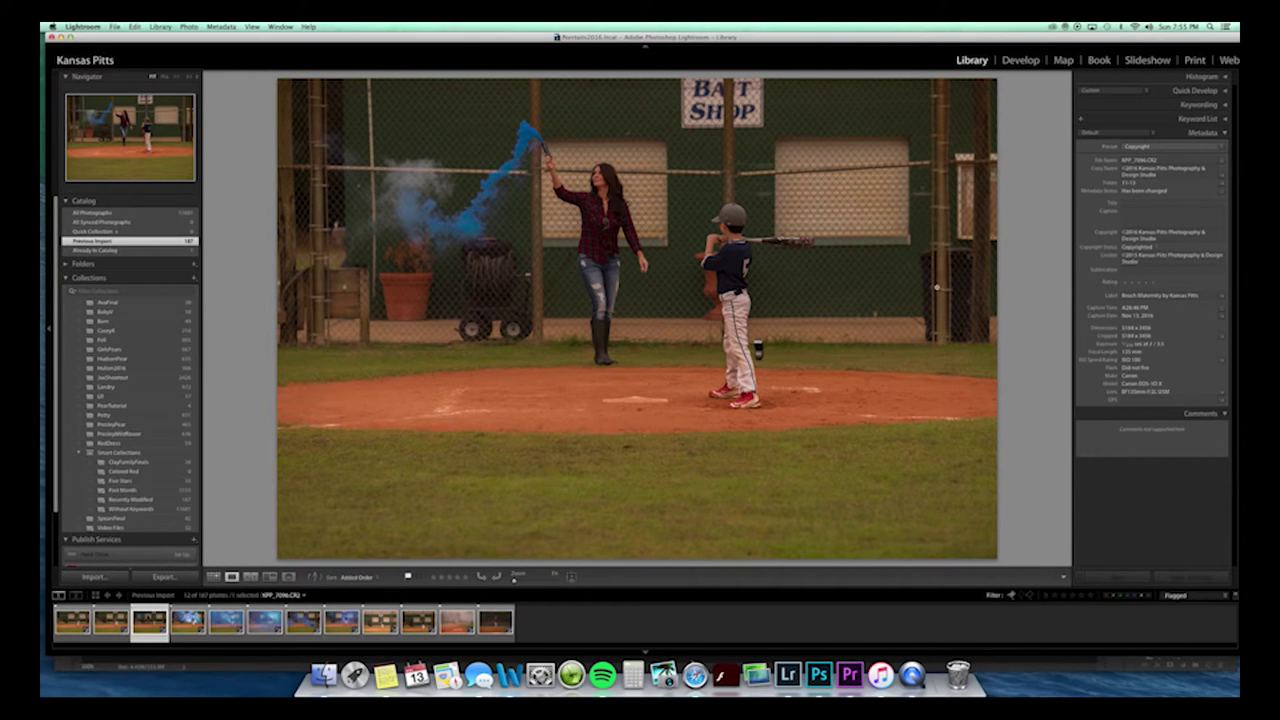
Narrow and reposition the Lightroom window so the Movie Recording window stays visible beside it.
drag(859, 47, 785, 52)
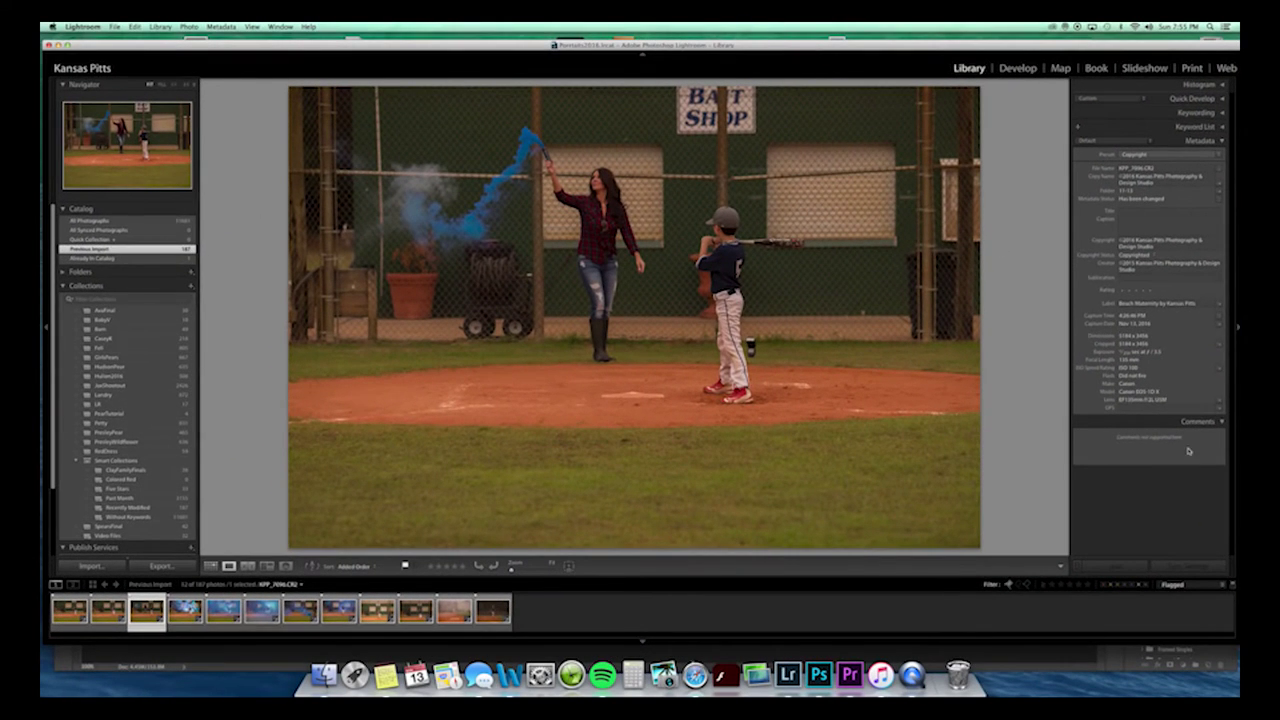
drag(1127, 48, 1105, 44)
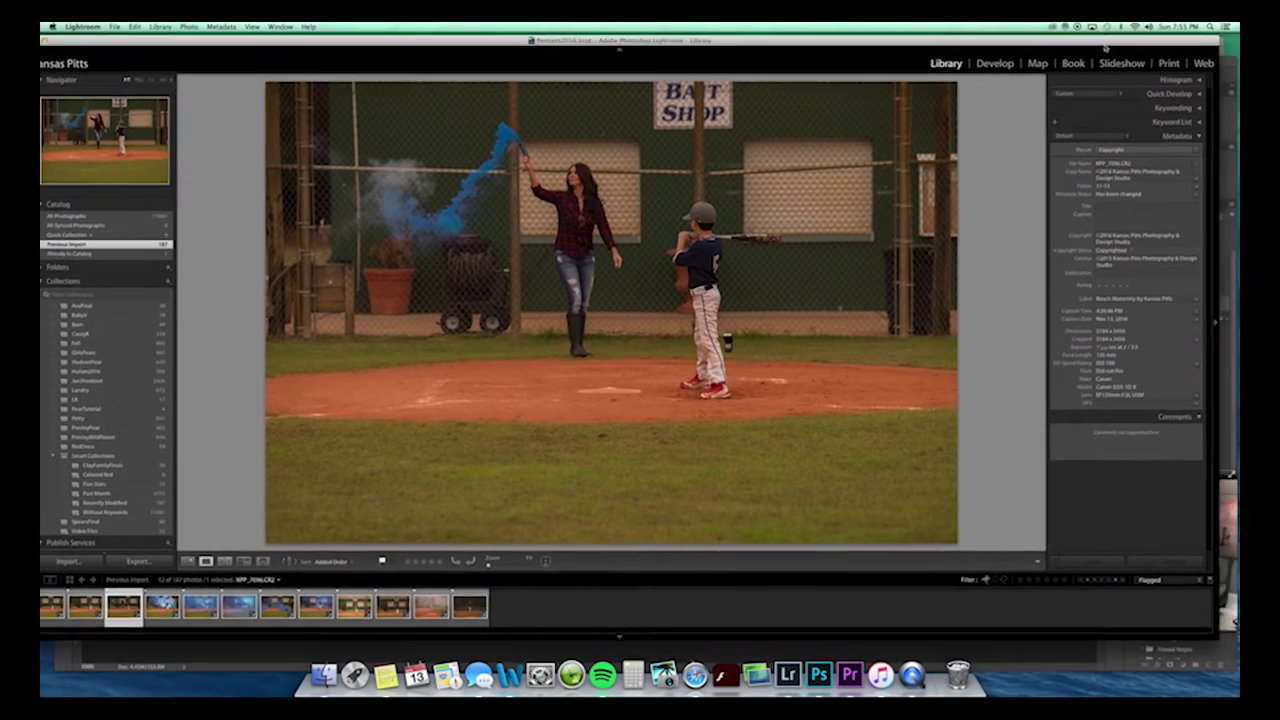
click(1226, 476)
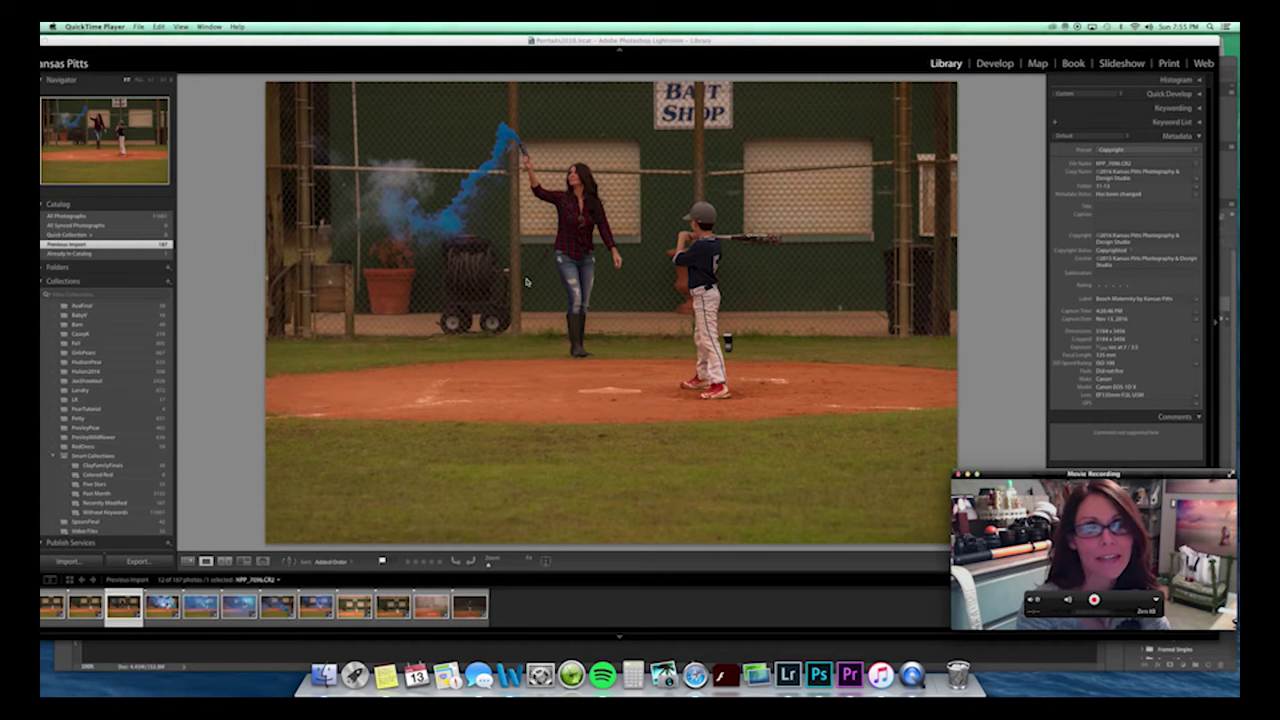
drag(1120, 473, 1141, 476)
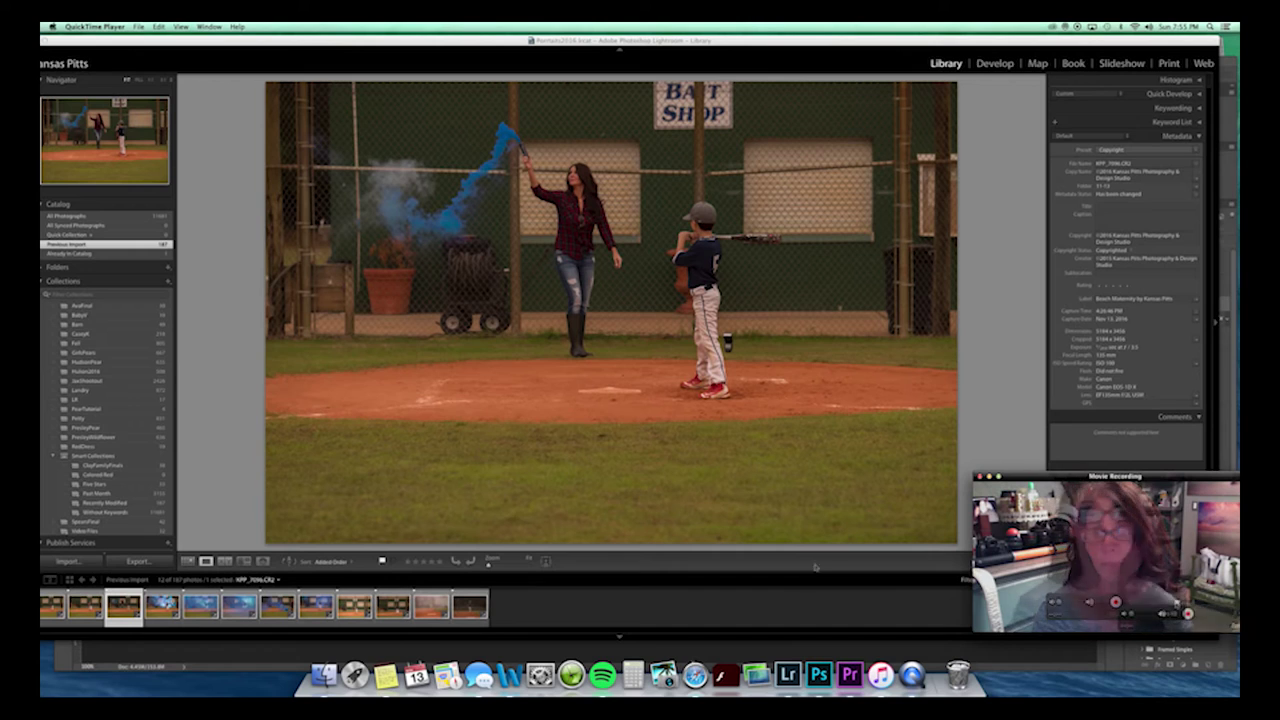
click(160, 617)
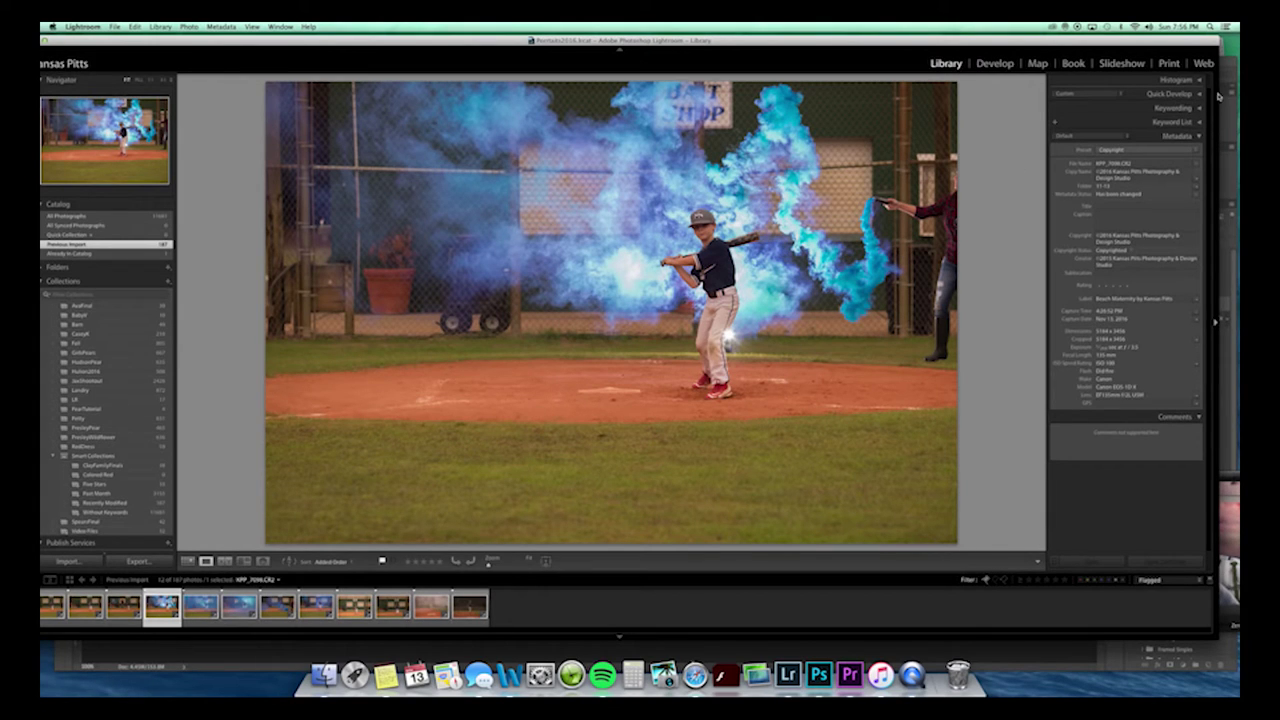
drag(1217, 95, 1090, 88)
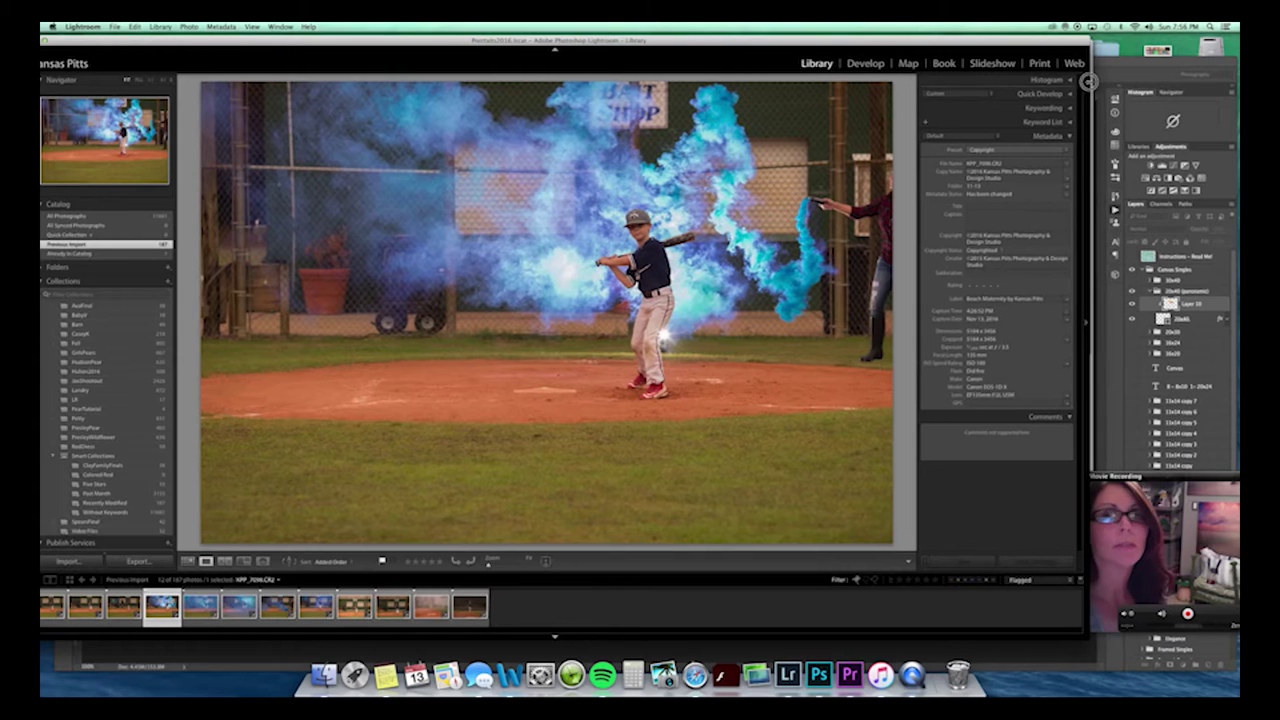
drag(815, 43, 789, 36)
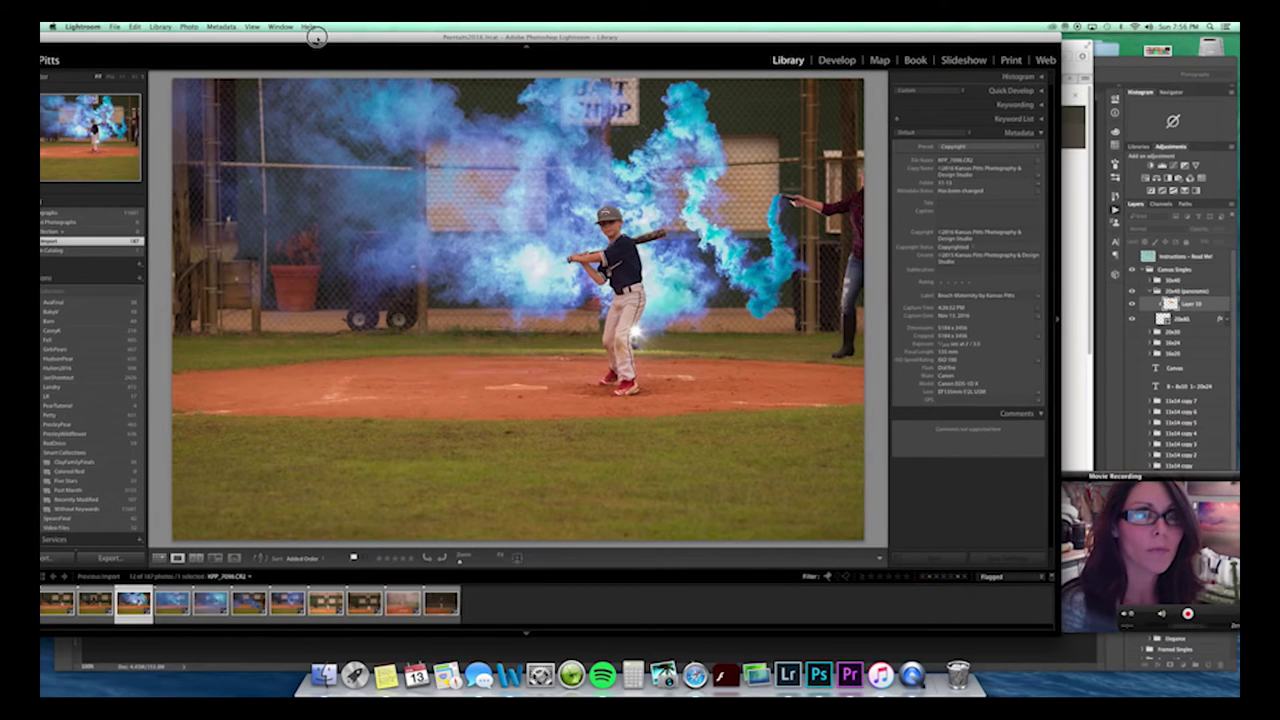
drag(318, 44, 326, 44)
Examine the flagged baseball photos one after another, comparing the smoke shots and the batter's poses.
click(103, 607)
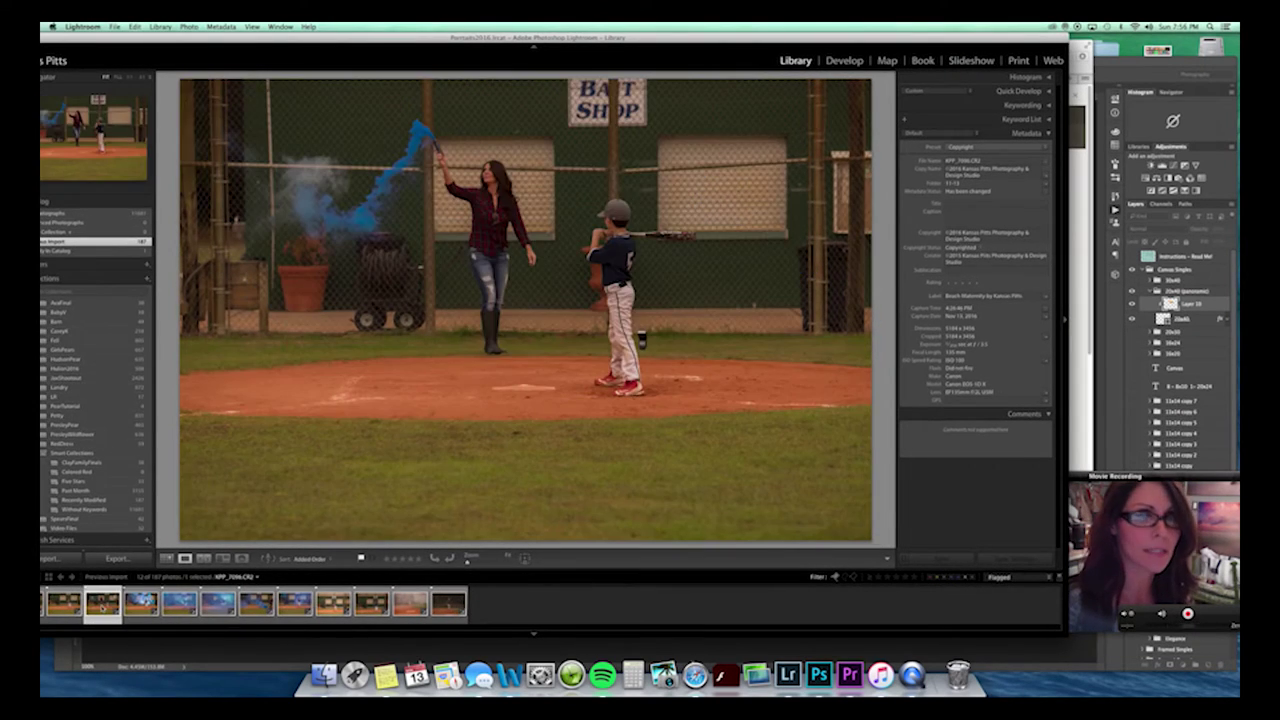
key(Left)
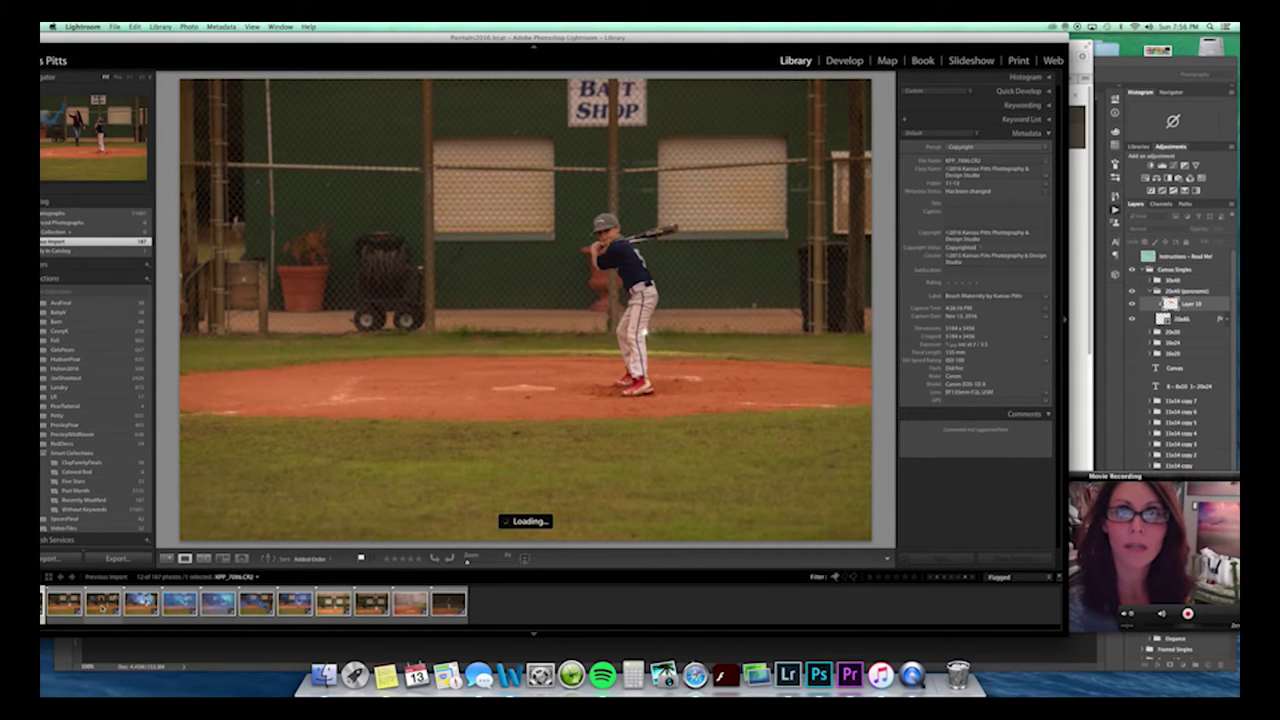
key(Right)
key(Right)
key(Right)
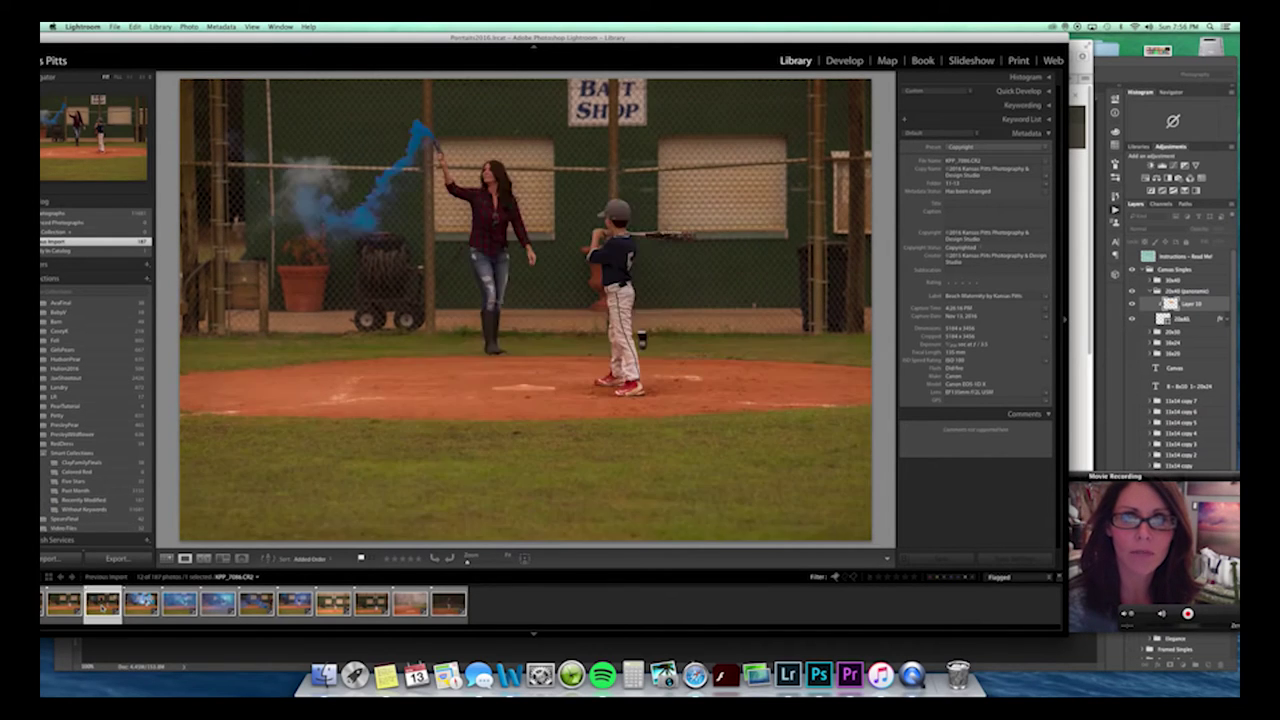
key(Right)
key(Right)
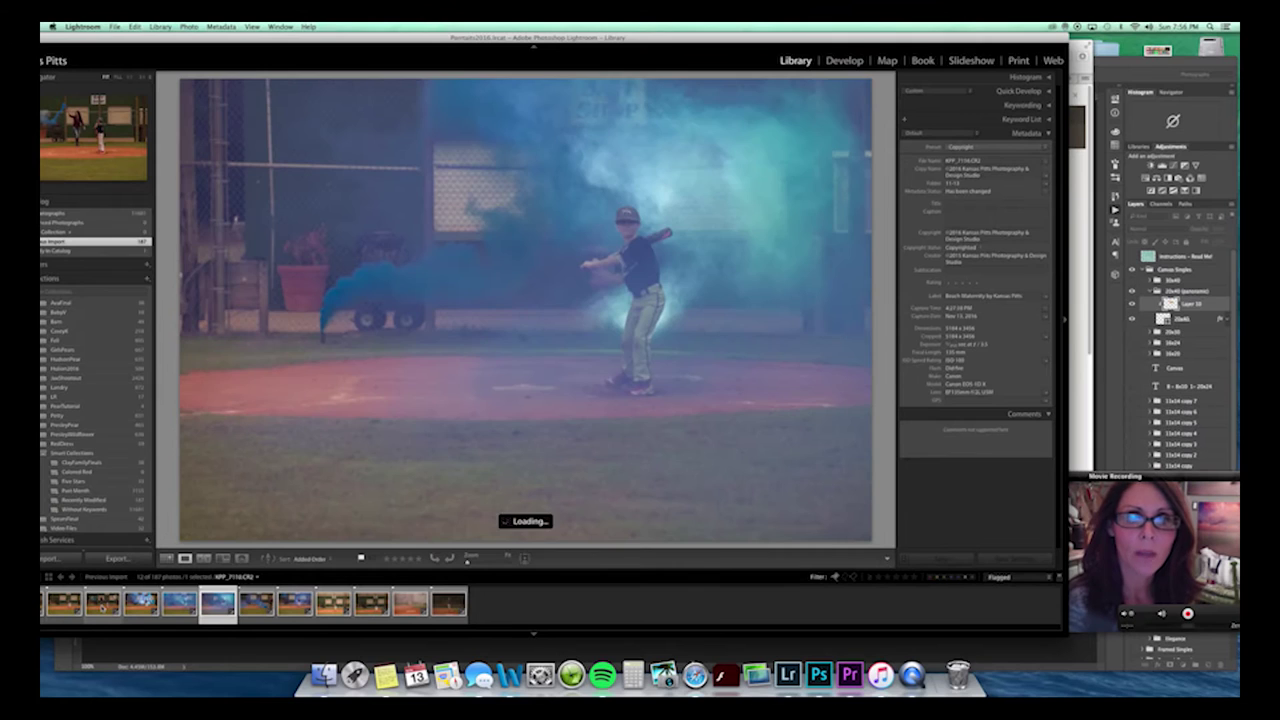
key(Right)
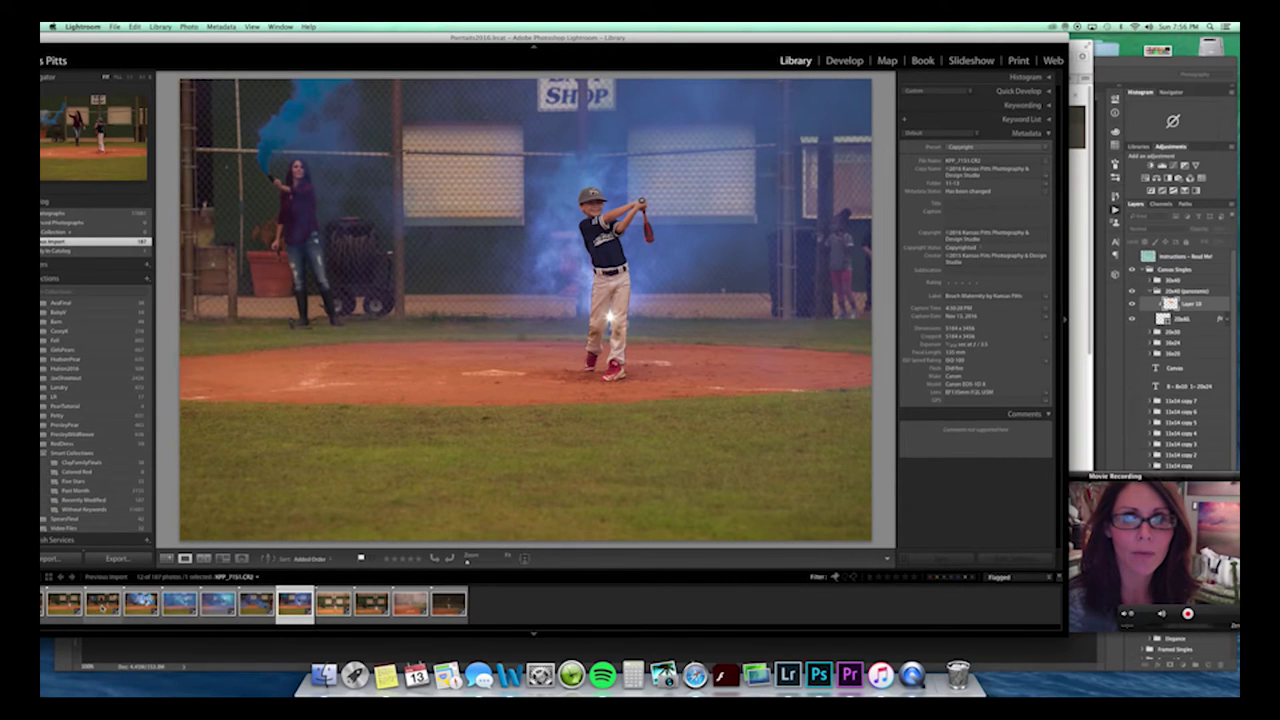
key(Left)
key(Left)
key(Left)
key(Left)
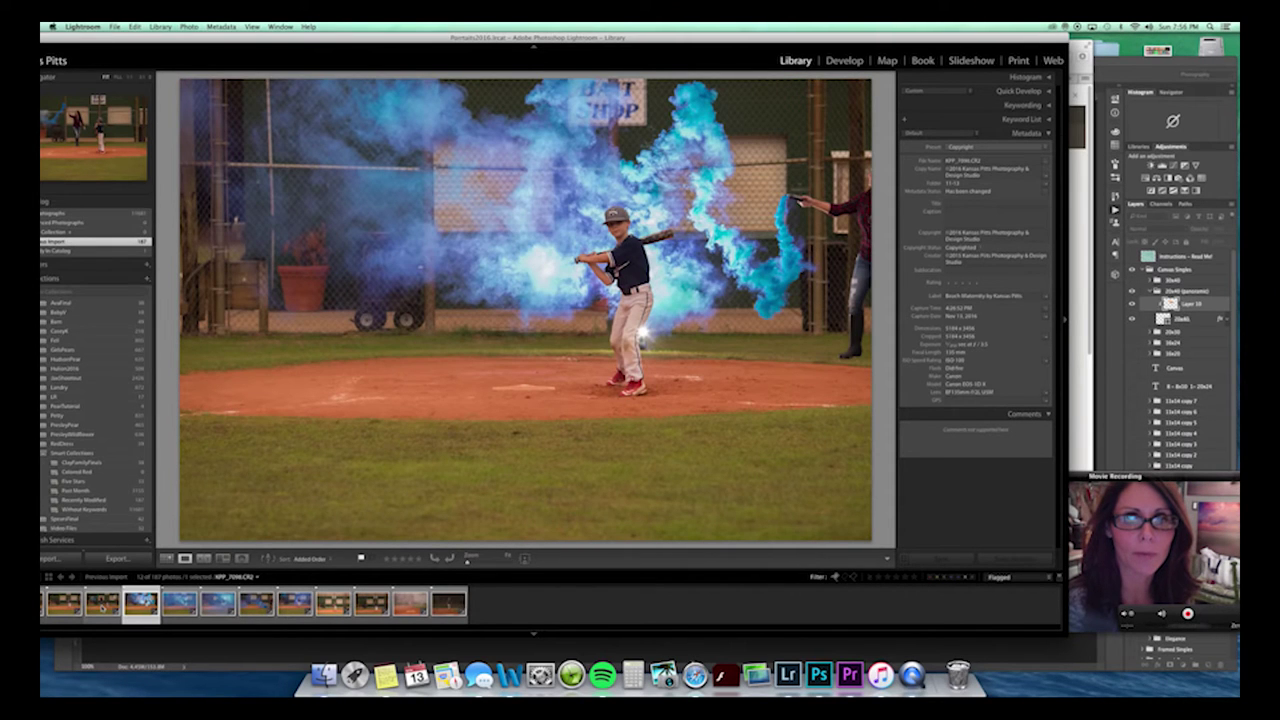
key(Right)
key(Right)
key(Right)
key(Right)
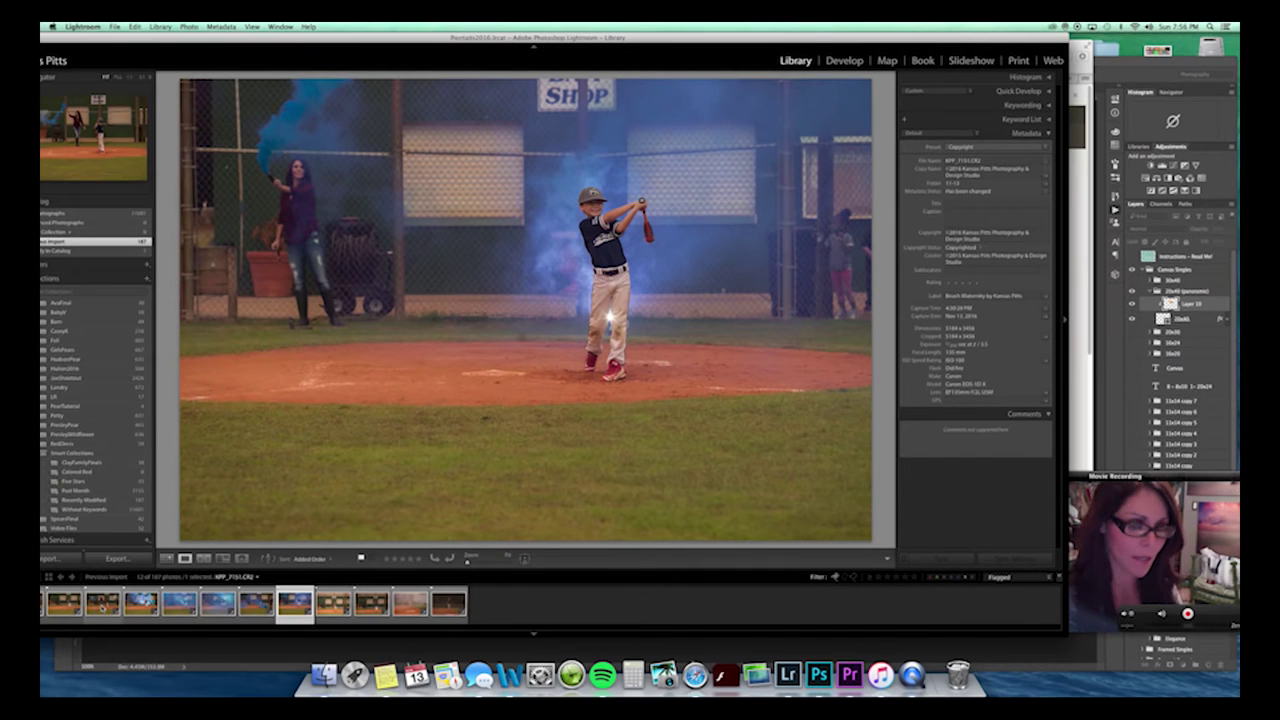
Rate KPP_7151, the batter in blue haze, and KPP_7178, the smoke-free swing, five stars each.
key(3)
key(Right)
key(Right)
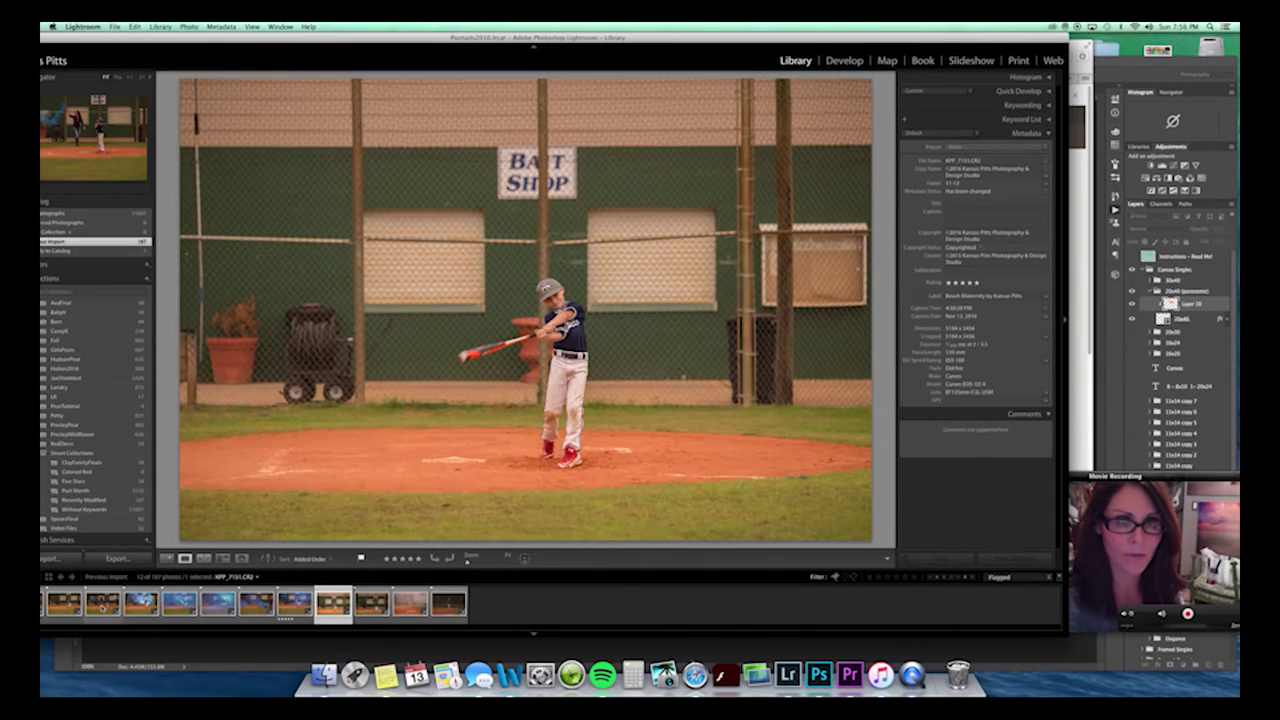
key(Left)
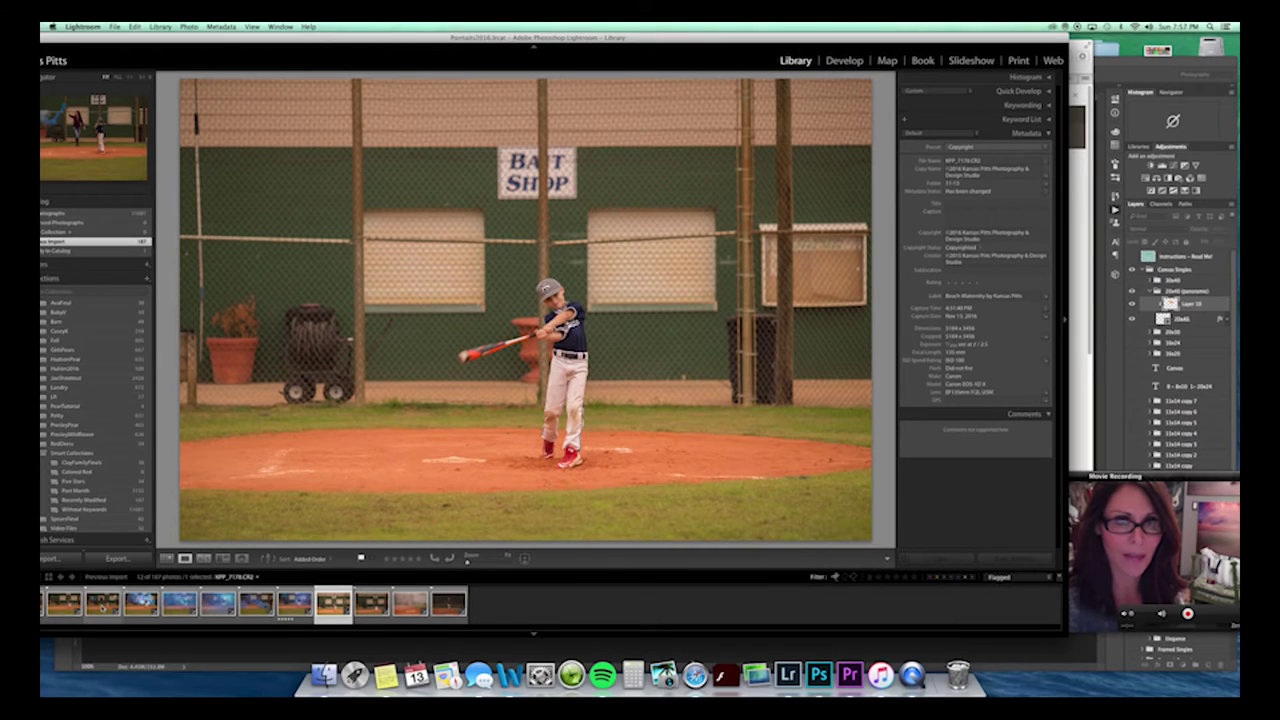
key(5)
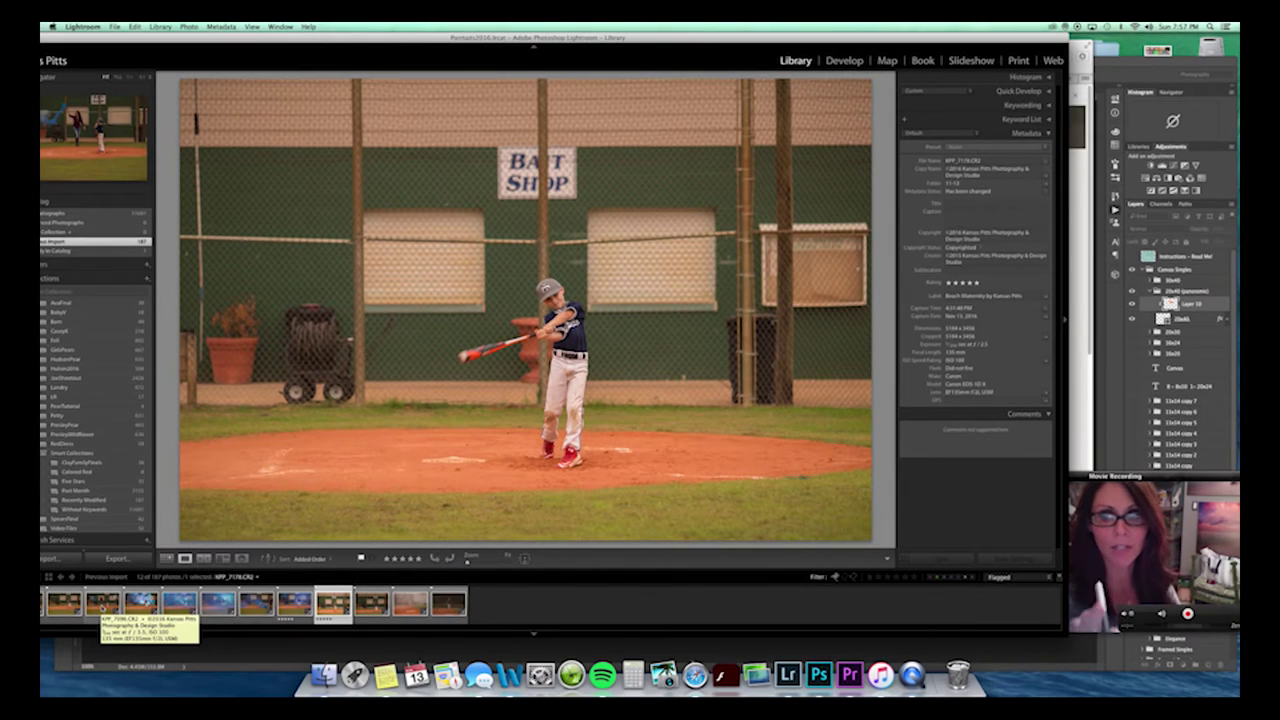
Rate the four other blue-smoke batting photos five stars, from the bright smoke cloud through the woman bending with the smoke bomb.
key(Right)
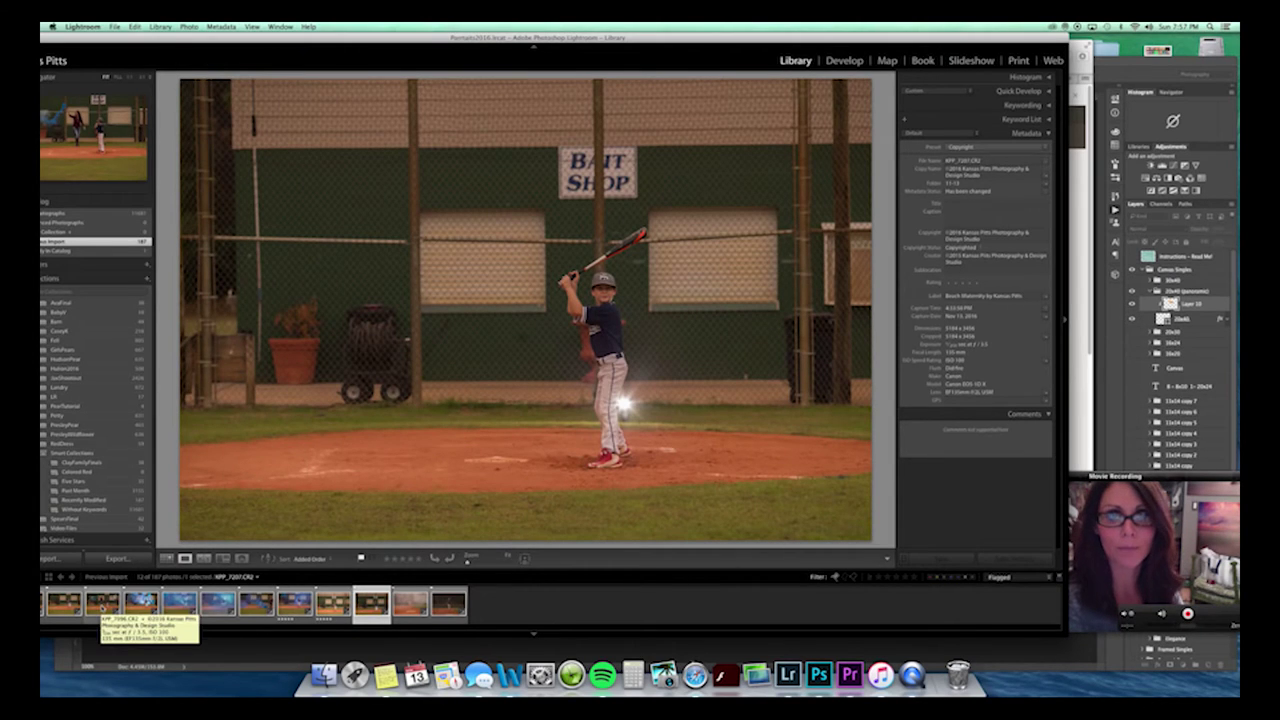
key(Left)
key(Left)
key(Left)
key(Left)
key(Left)
key(Left)
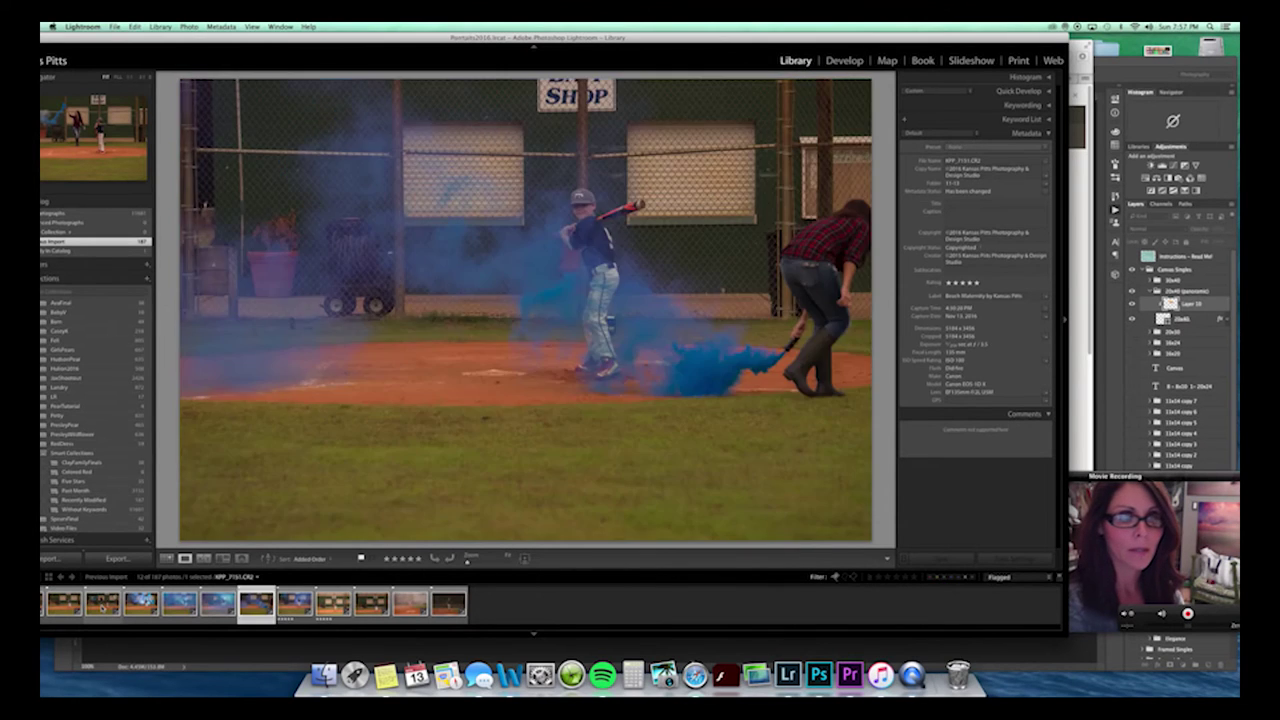
key(5)
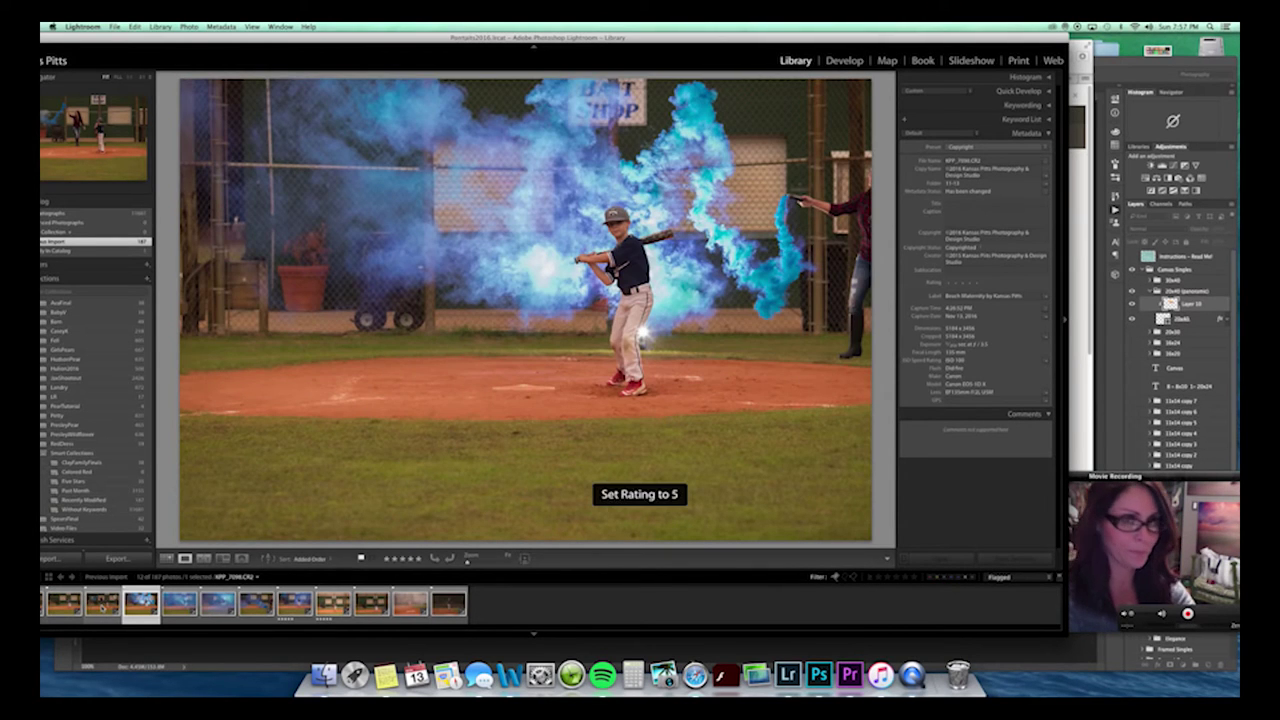
key(5)
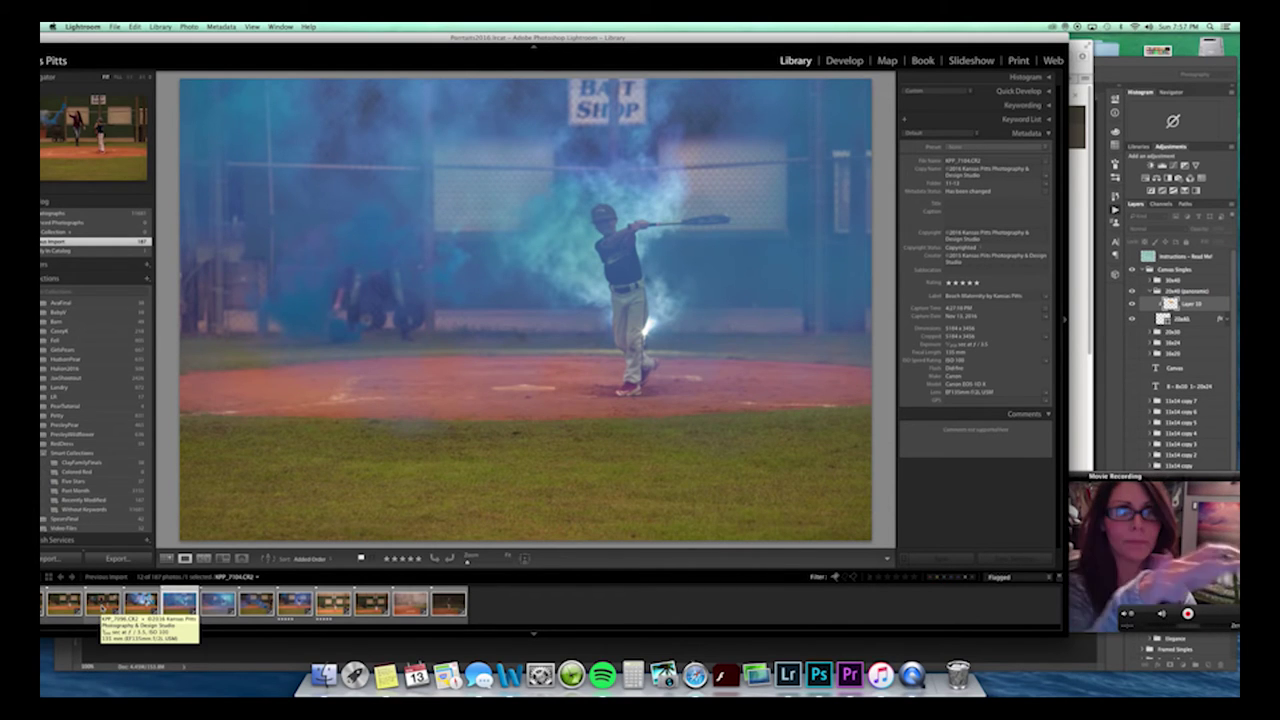
key(Right)
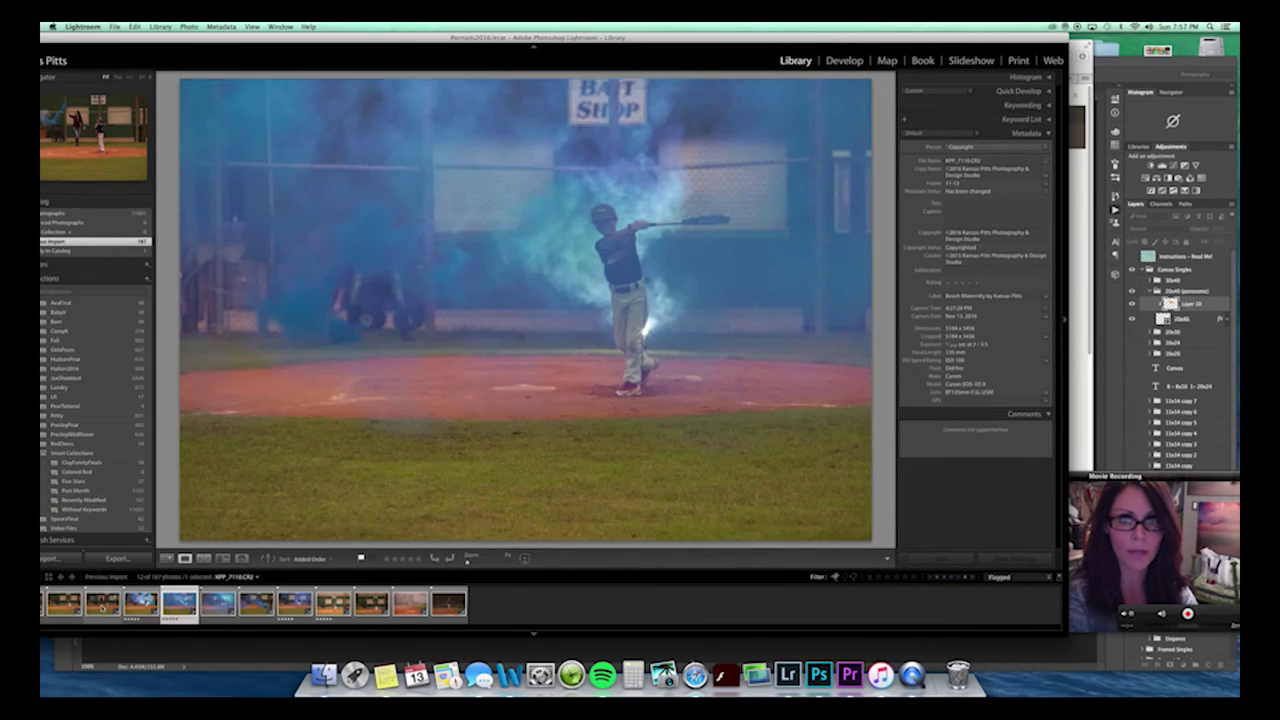
key(5)
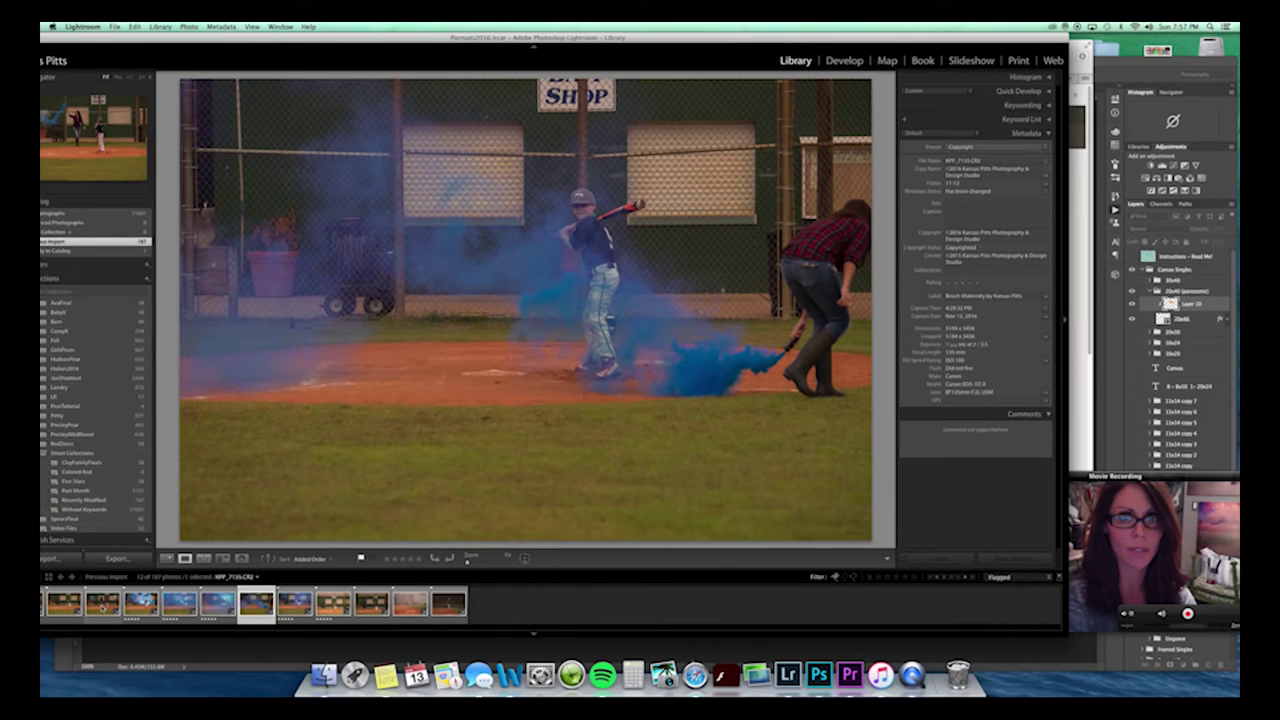
key(5)
Recheck the earliest unrated frames and filter the flagged photos to five stars and higher.
key(Left)
key(Left)
key(Left)
key(Left)
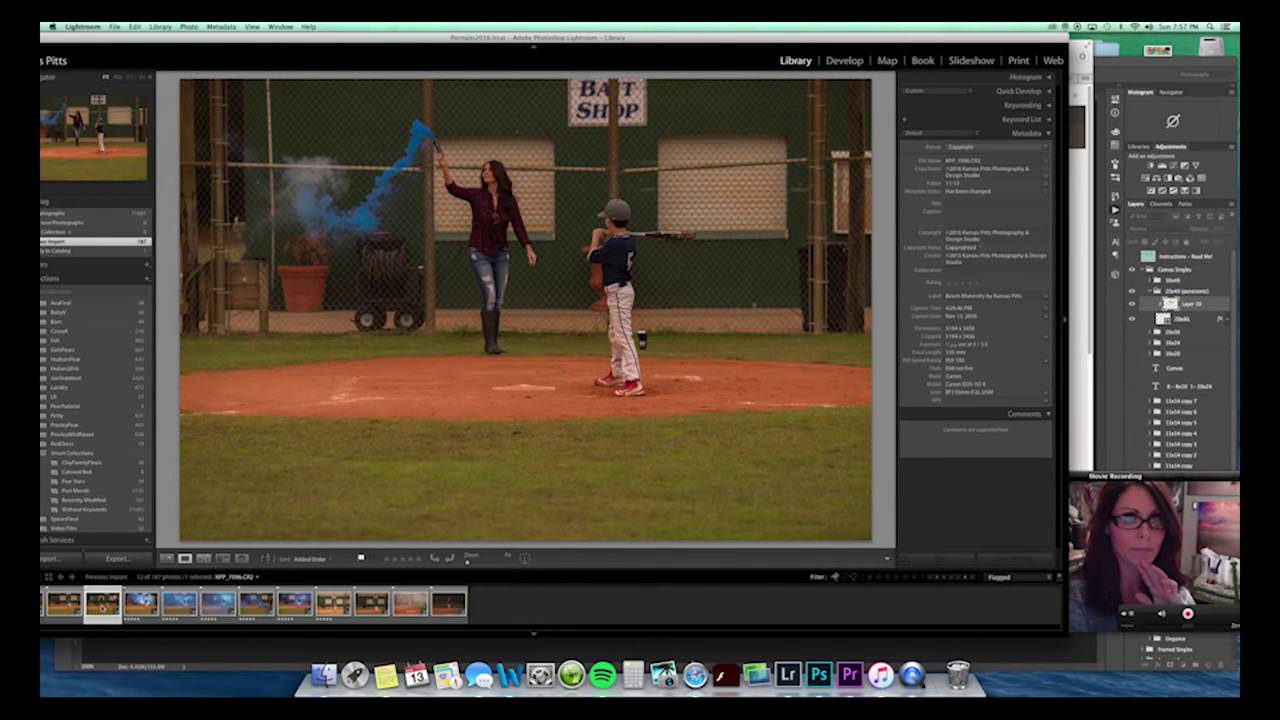
key(Left)
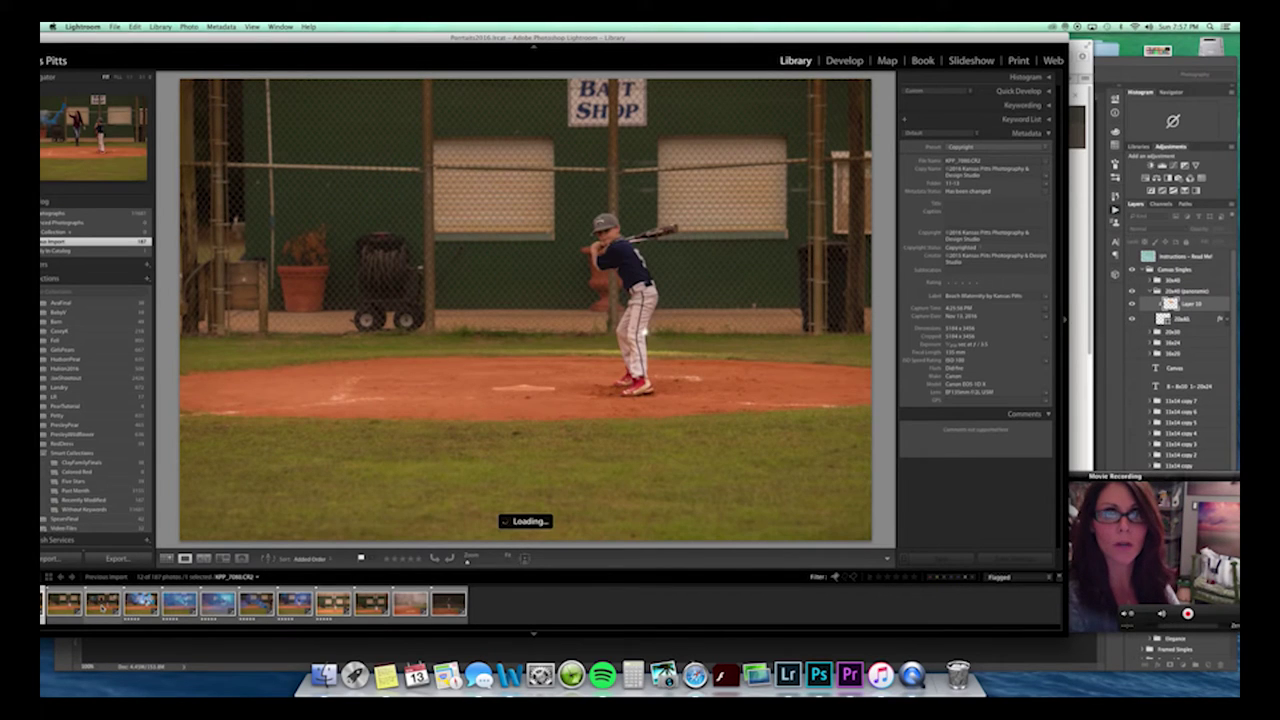
click(102, 603)
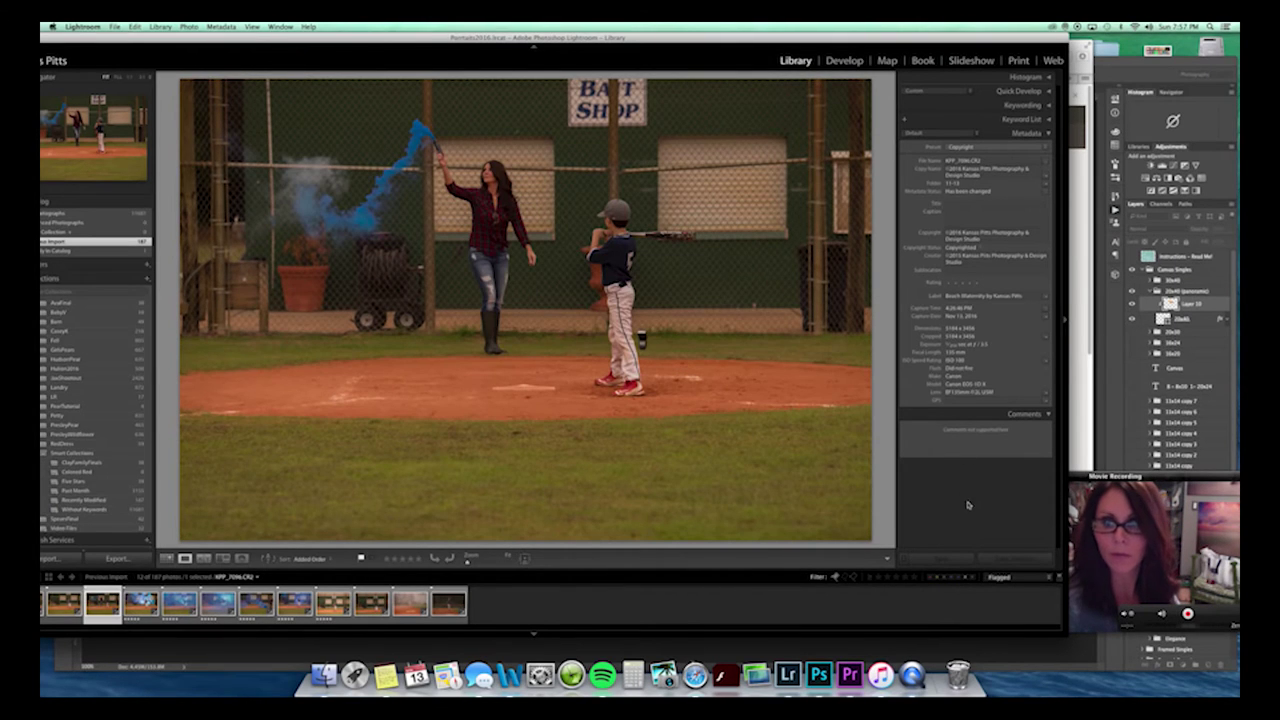
click(916, 577)
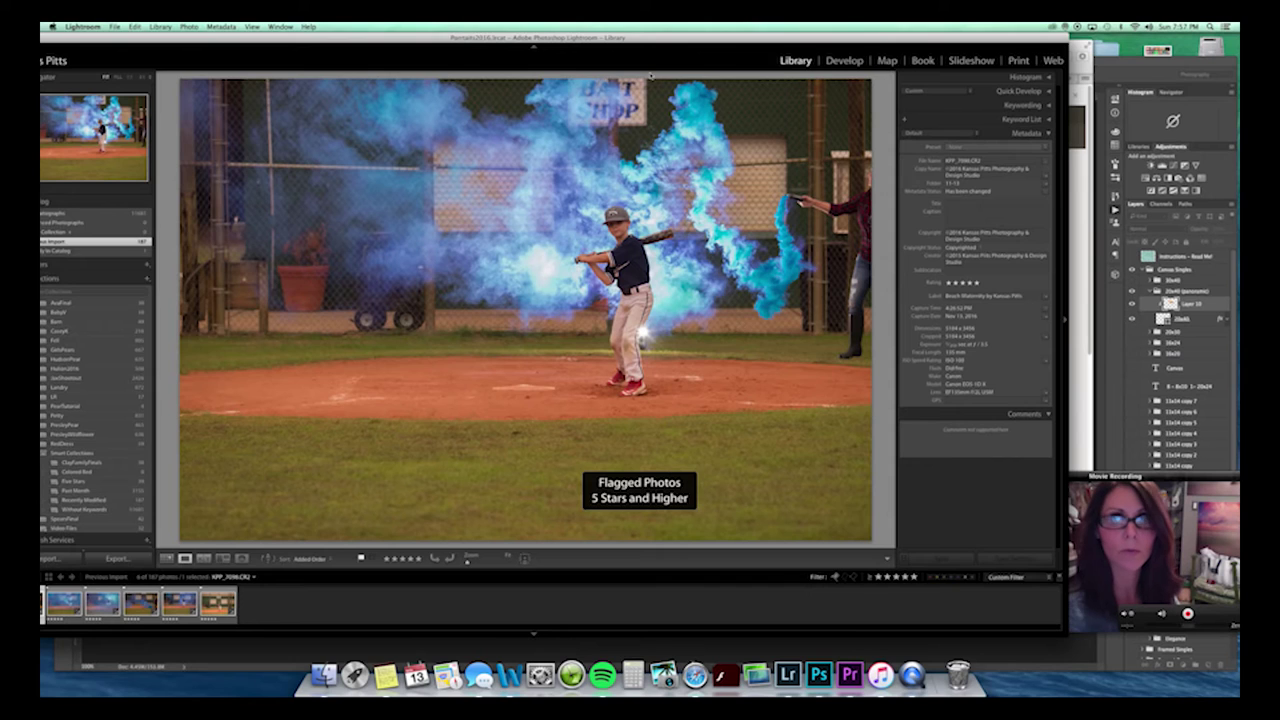
Select the batter-in-blue-haze photo KPP_7151 together with the smoke-free swing photo KPP_7178.
drag(639, 38, 648, 40)
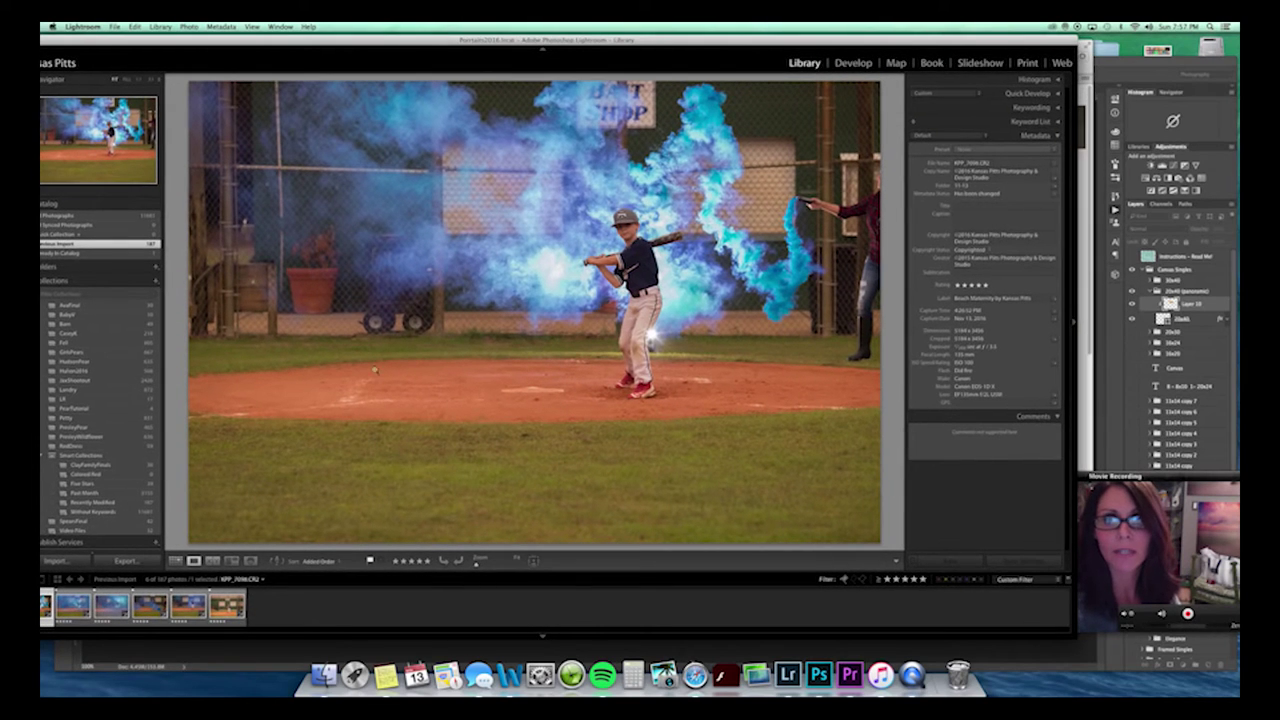
click(226, 620)
click(193, 616)
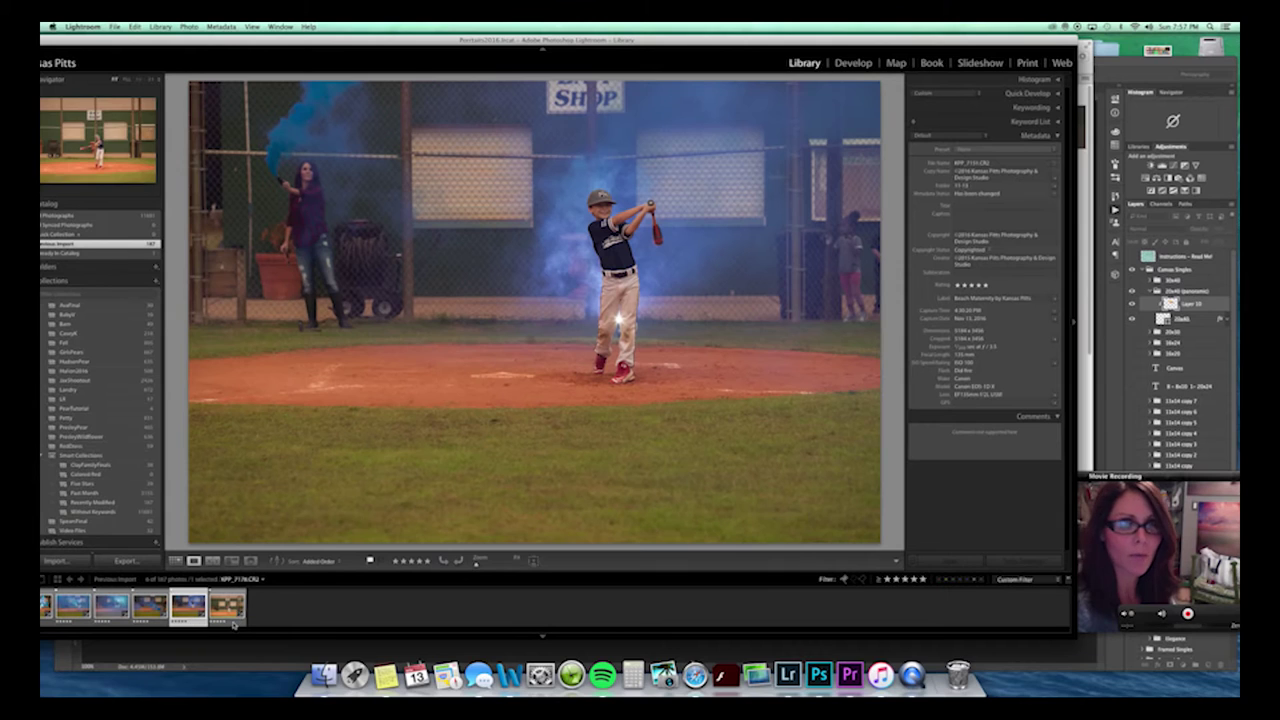
super+click(228, 612)
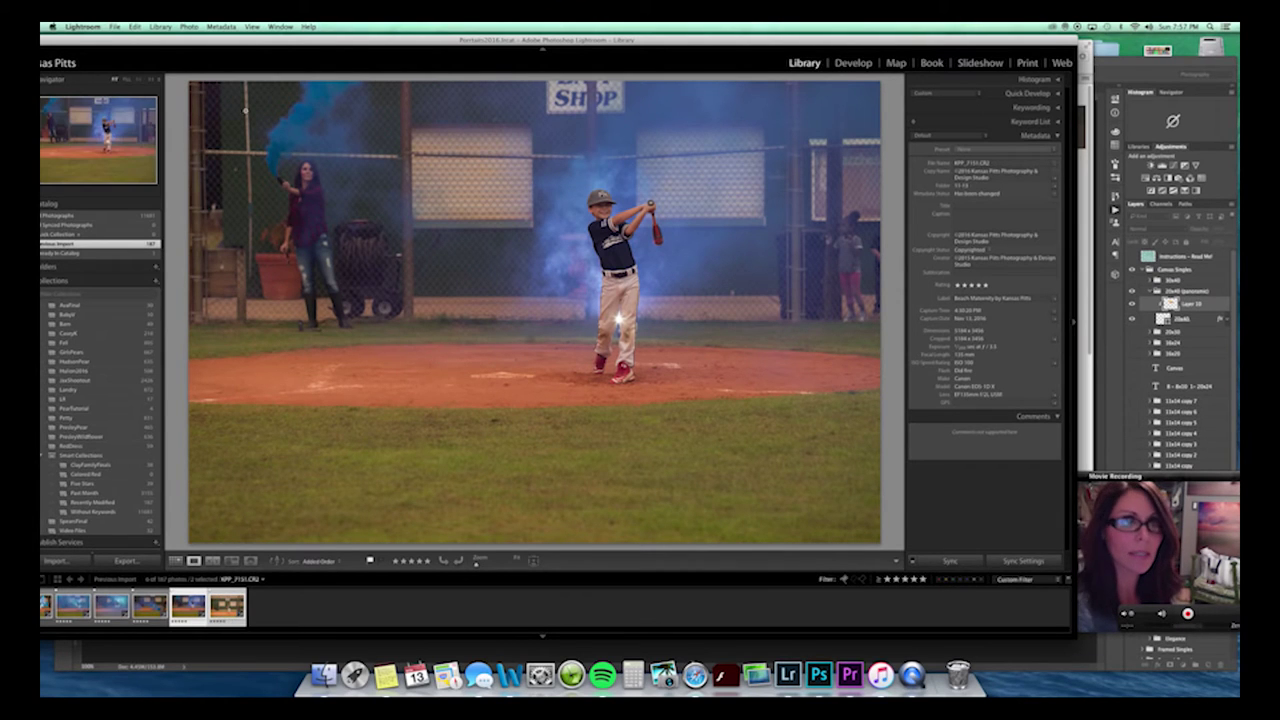
Switch to the Develop module and match the total exposures of the selected photos KPP_7151 and KPP_7178.
click(222, 27)
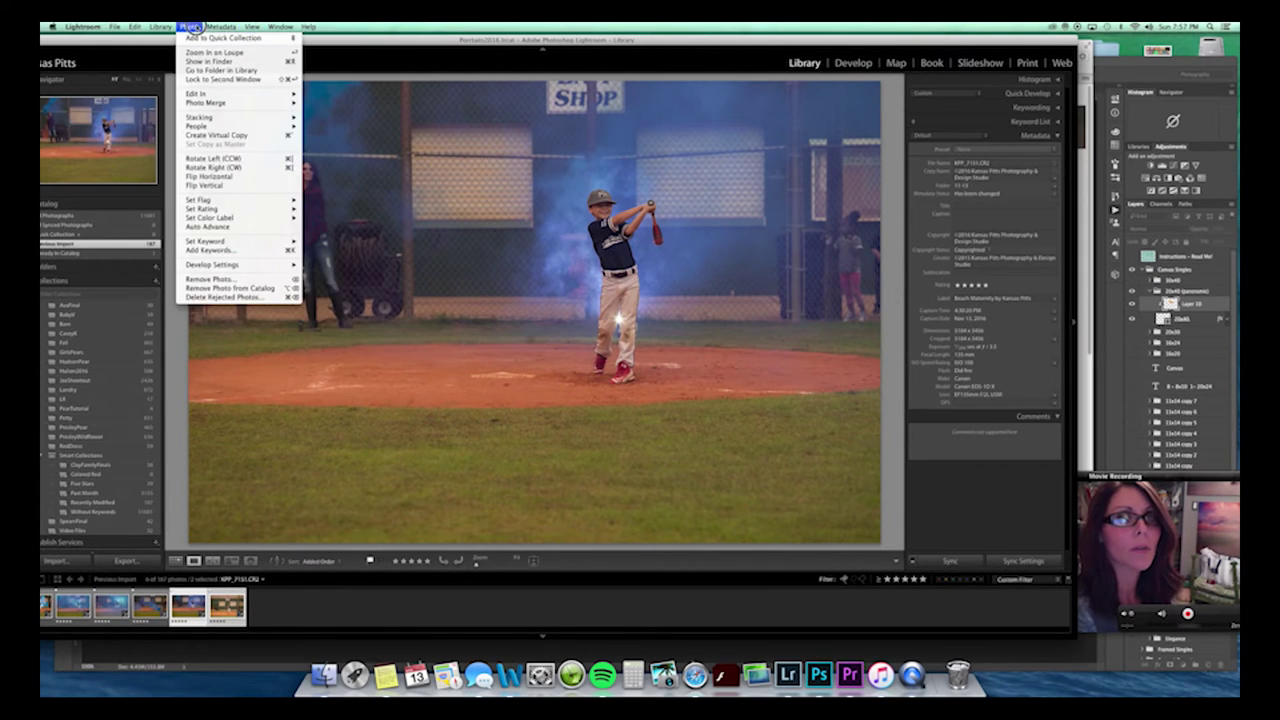
mouse_move(163, 27)
mouse_move(222, 27)
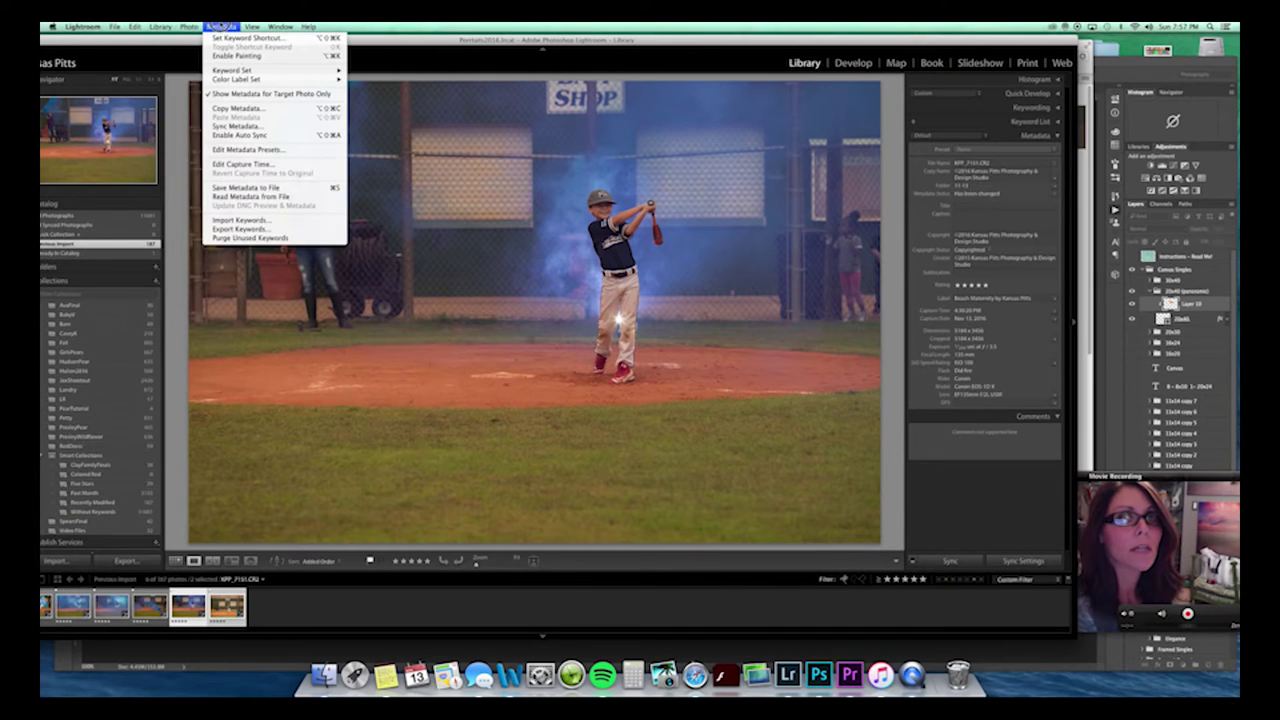
click(853, 62)
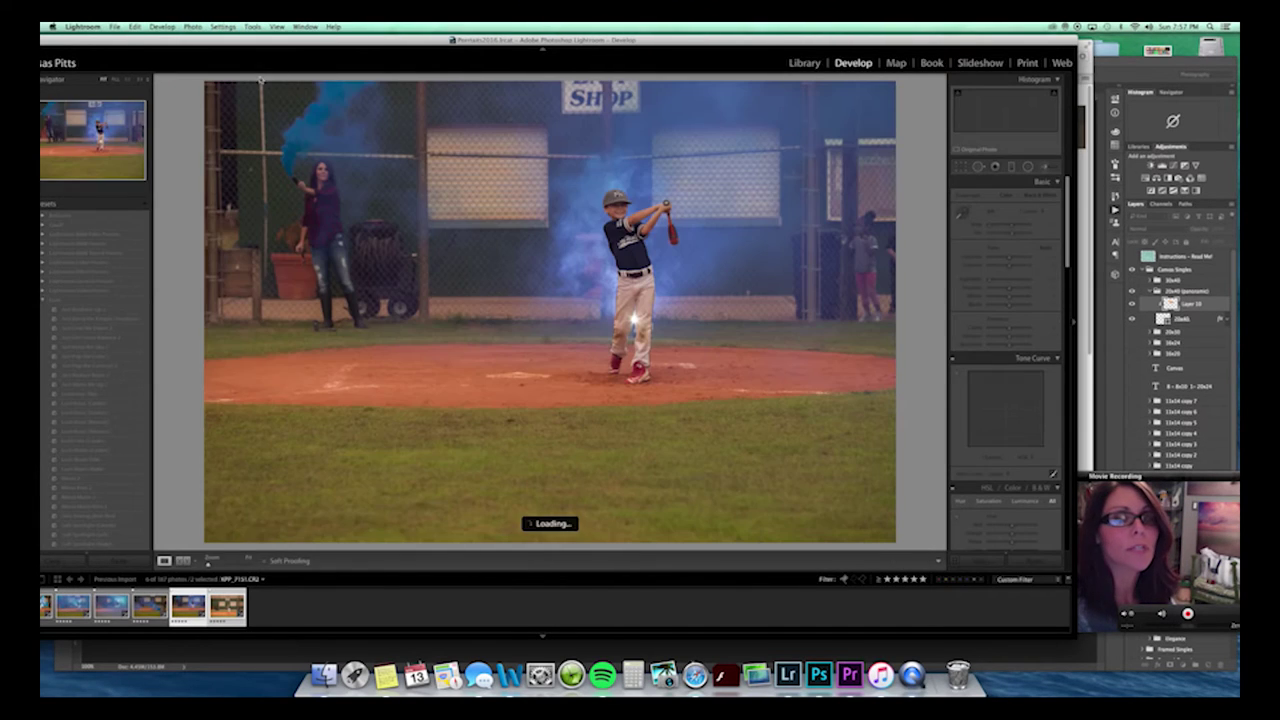
click(222, 27)
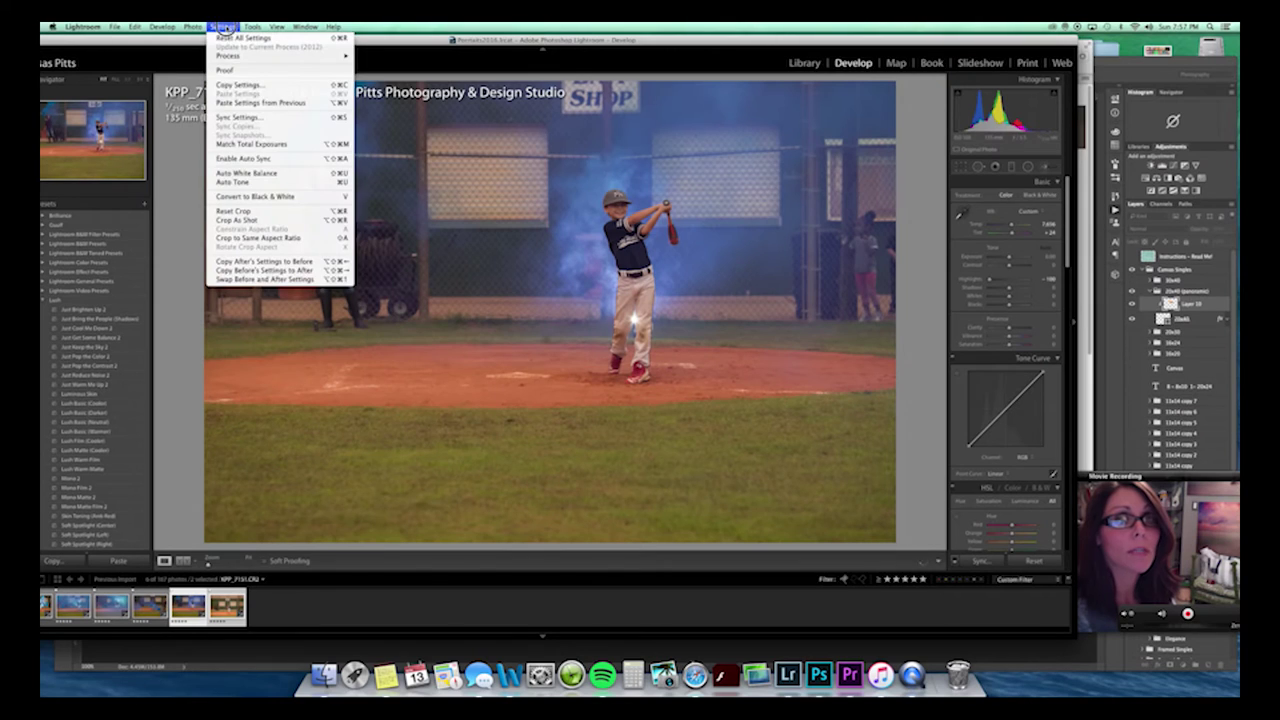
mouse_move(192, 27)
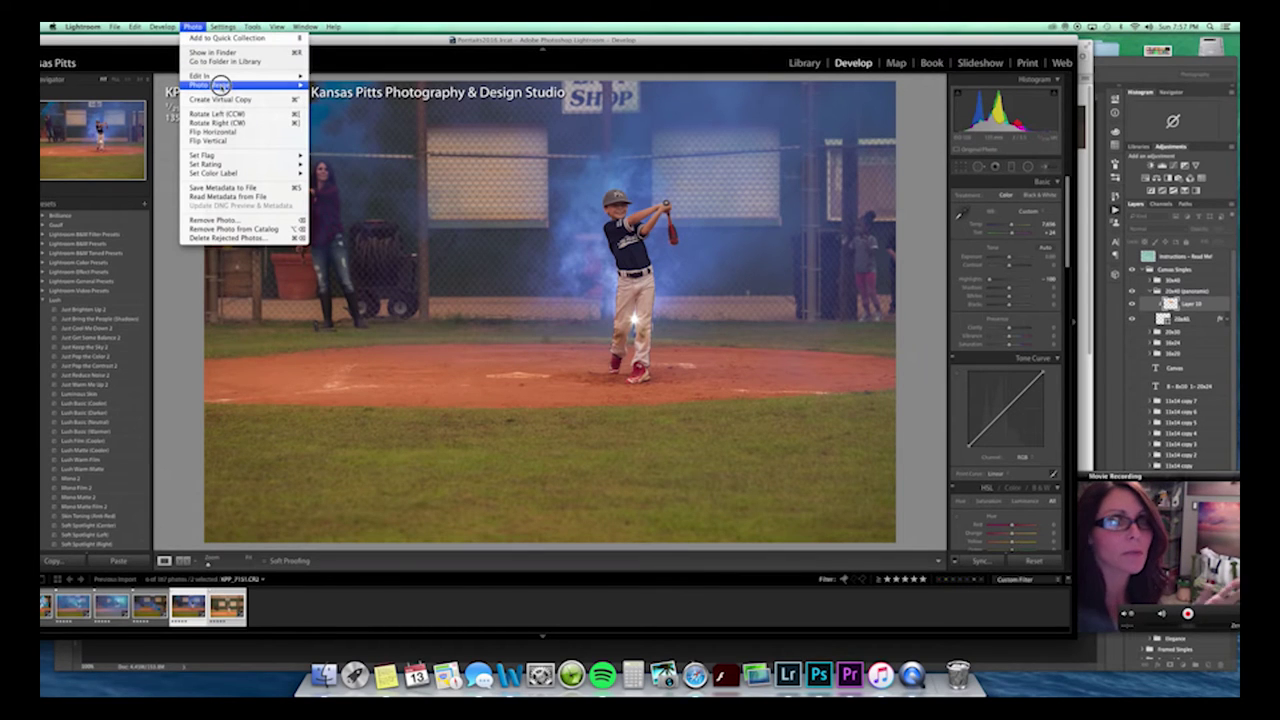
mouse_move(220, 86)
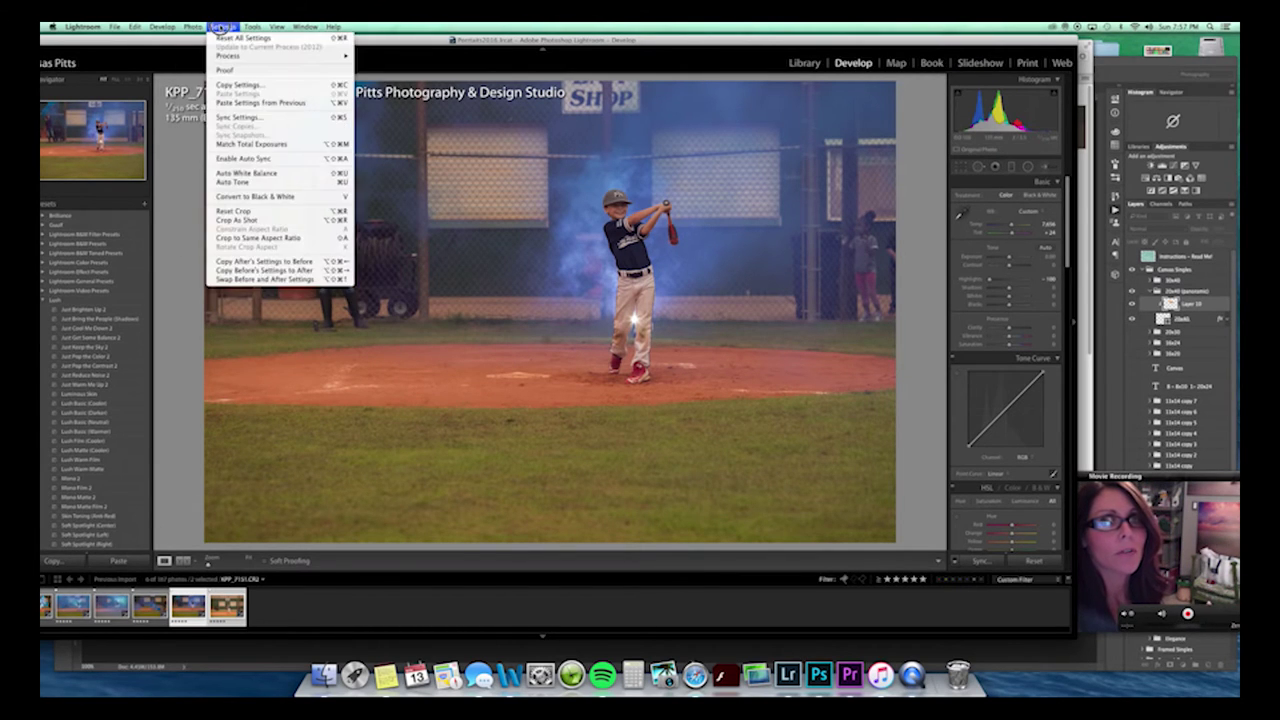
click(268, 146)
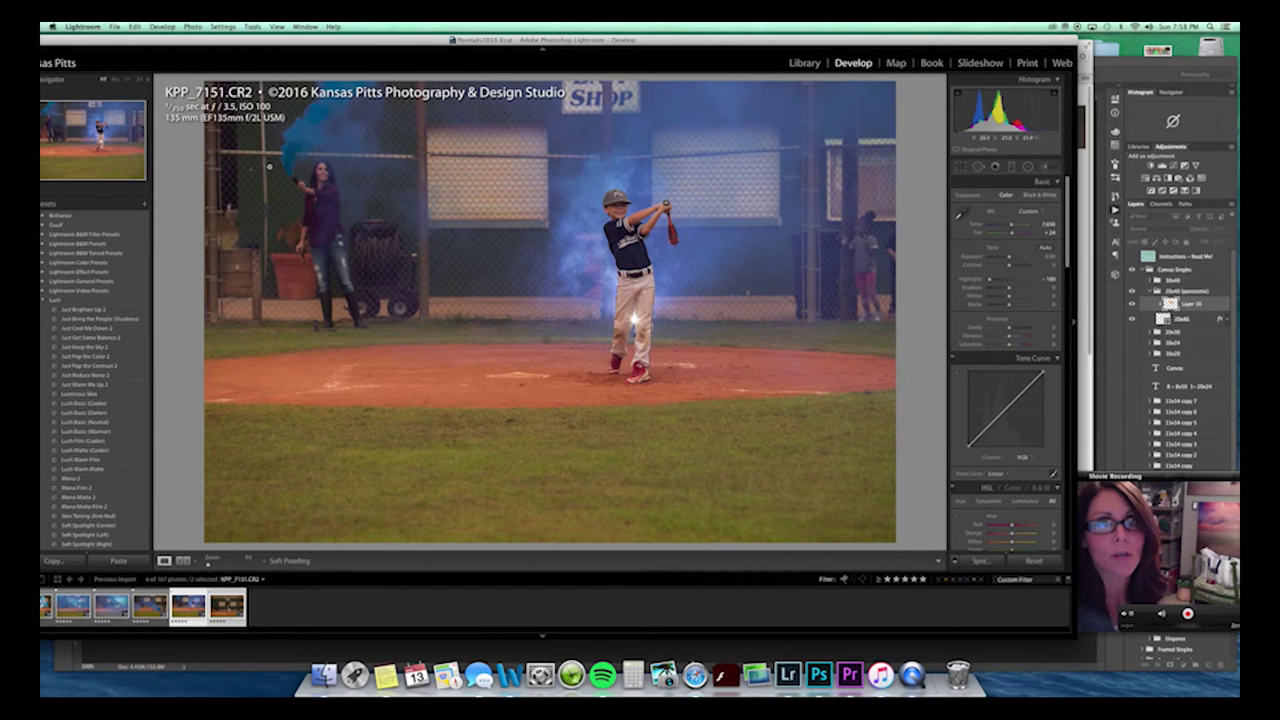
Compare the exposure of the batter-in-blue-haze photo KPP_7151 with the smoke-free swing photo KPP_7178.
click(197, 622)
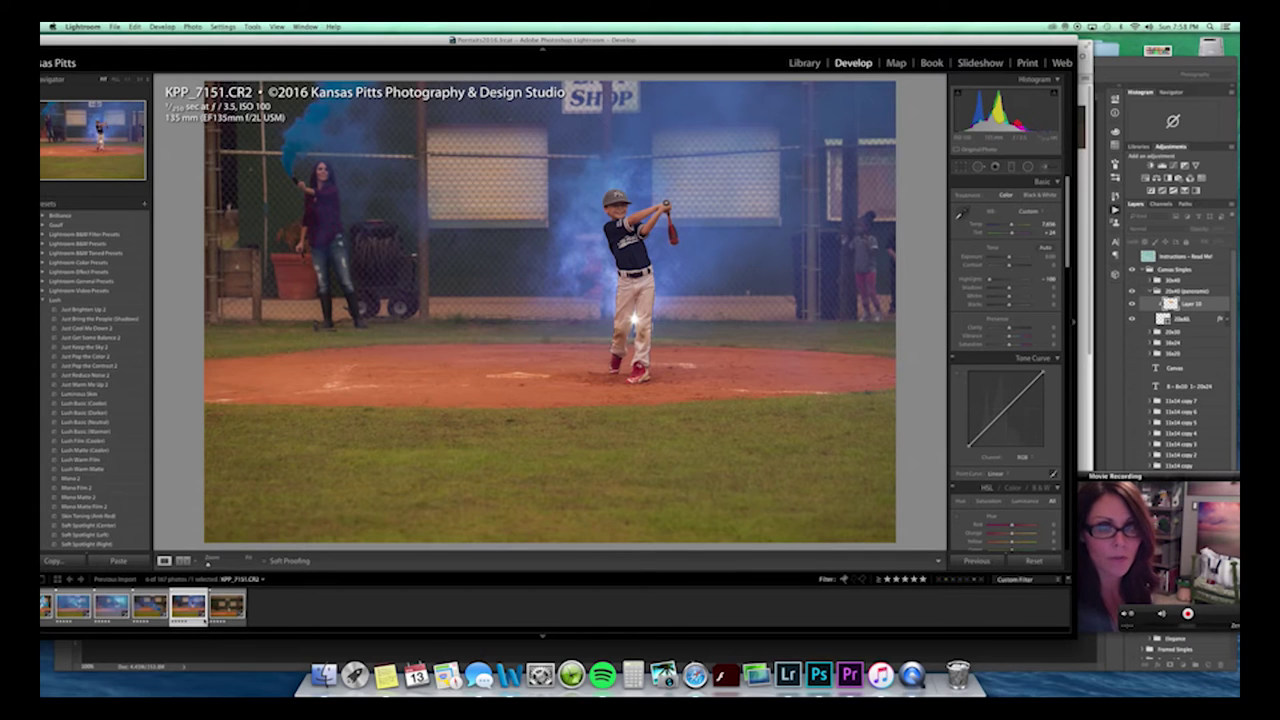
click(236, 618)
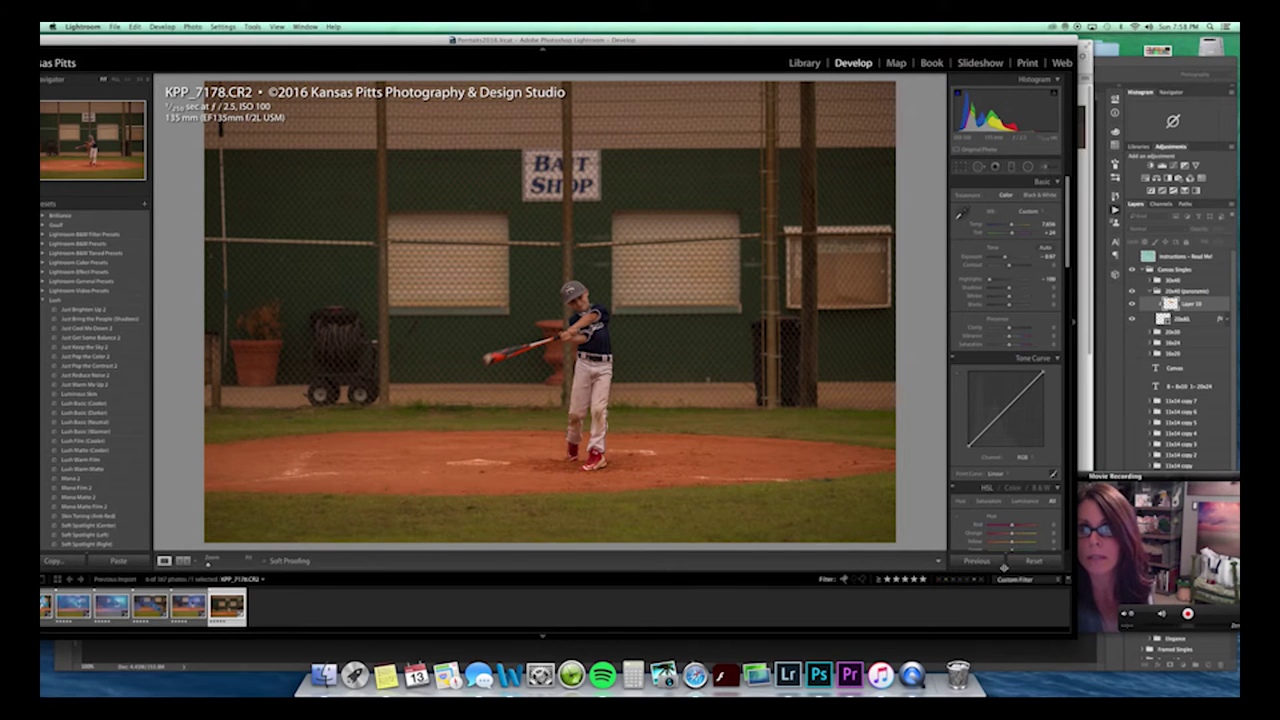
click(196, 624)
click(222, 620)
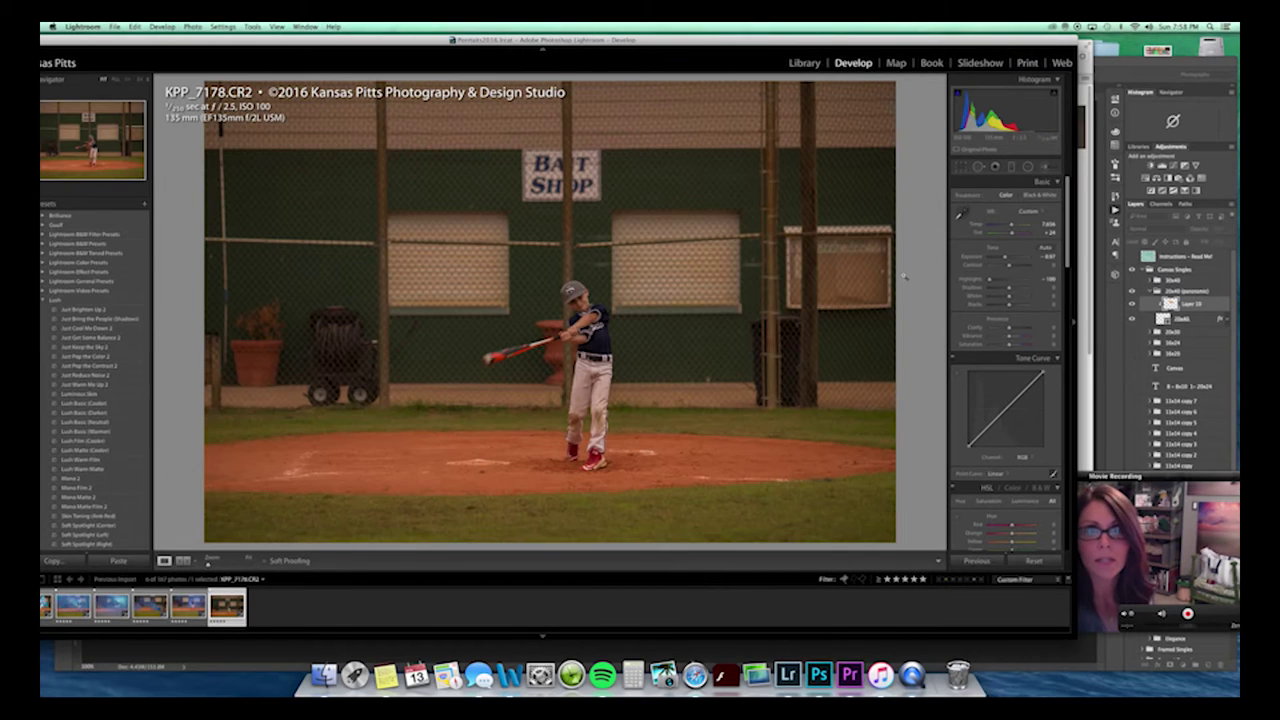
Cool the white balance of KPP_7178 slightly by lowering its temperature, and undo the trial exposure increase.
click(1008, 224)
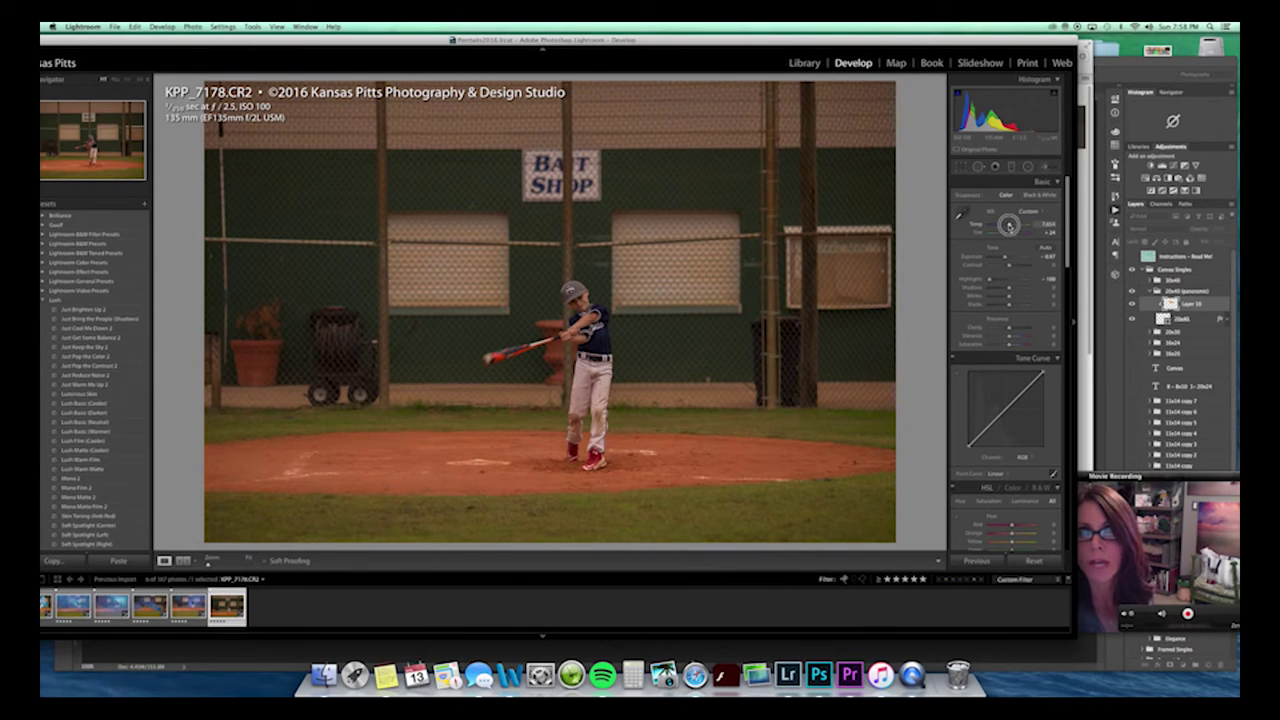
drag(1009, 226, 1007, 259)
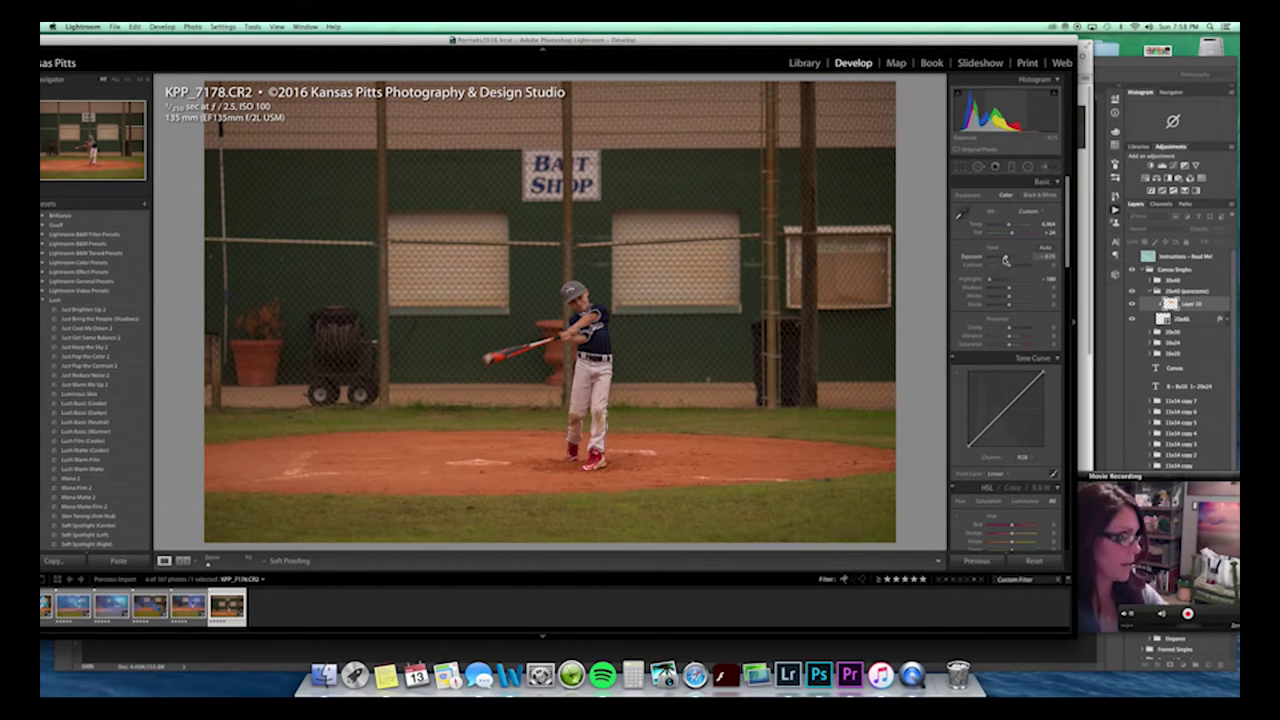
key(super+z)
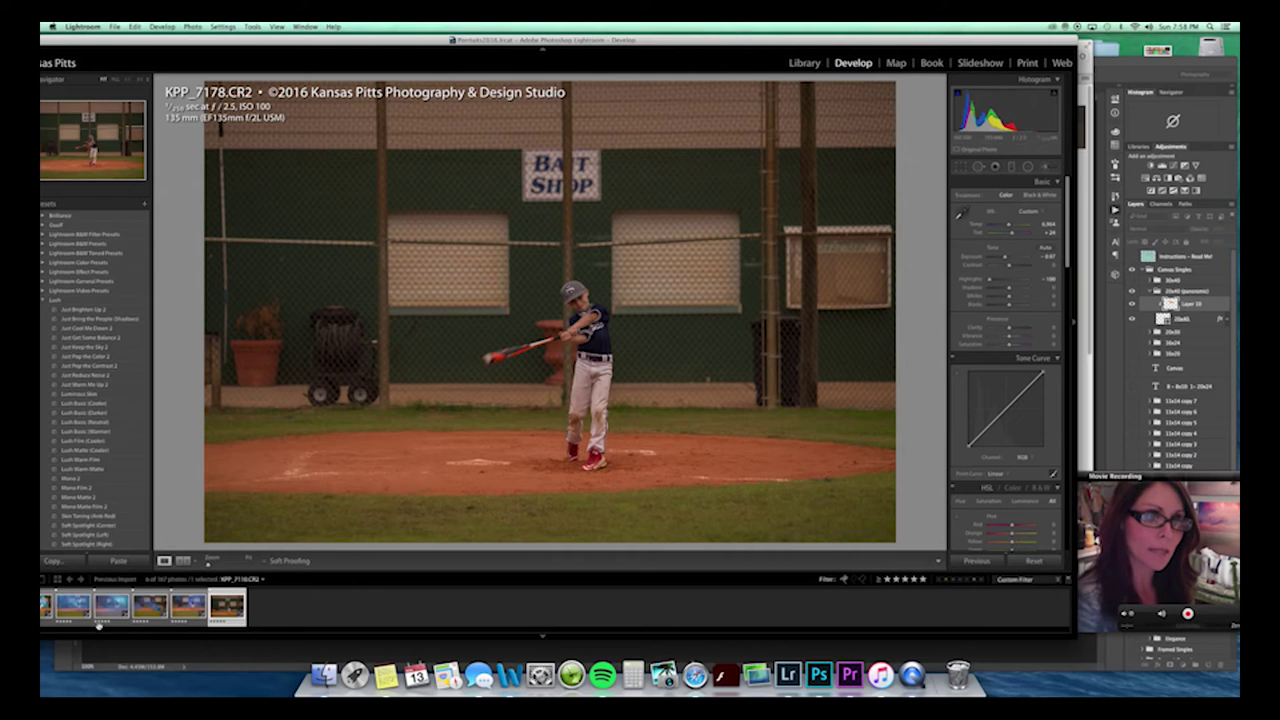
Review the bright smoke-cloud photo KPP_7098 against KPP_7151 and KPP_7178.
drag(215, 44, 226, 44)
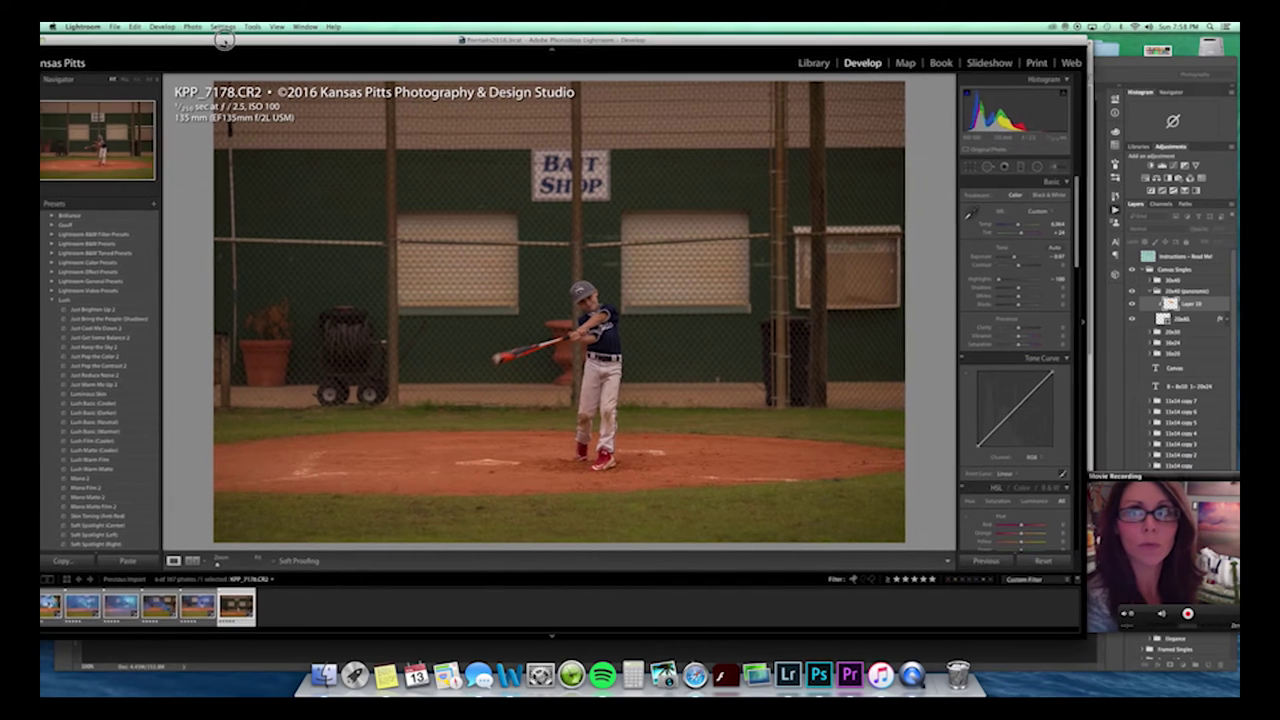
click(55, 622)
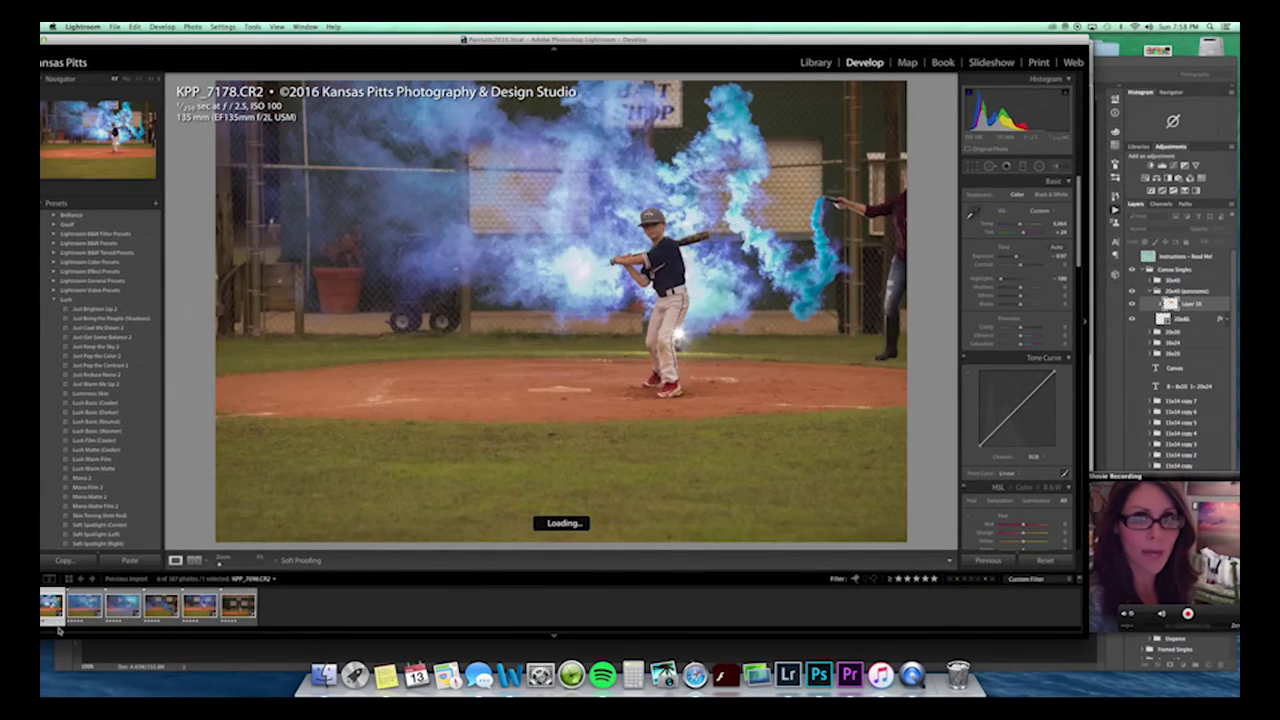
click(209, 623)
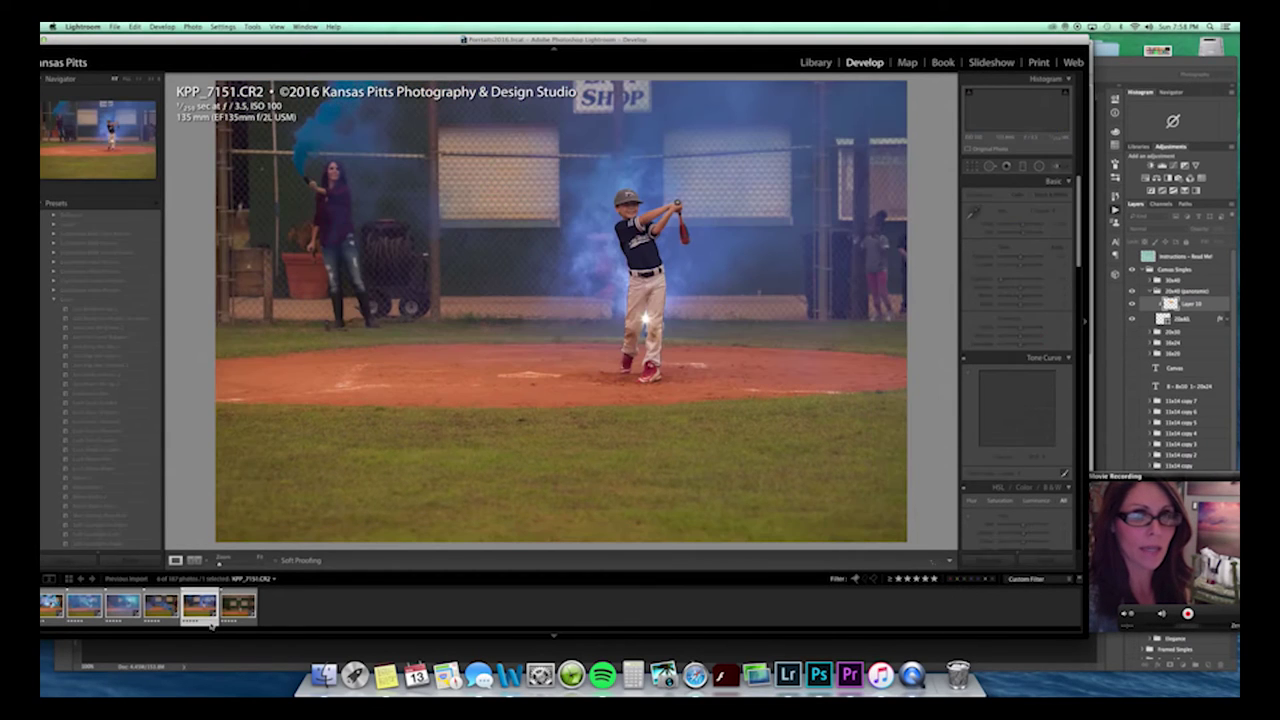
click(246, 622)
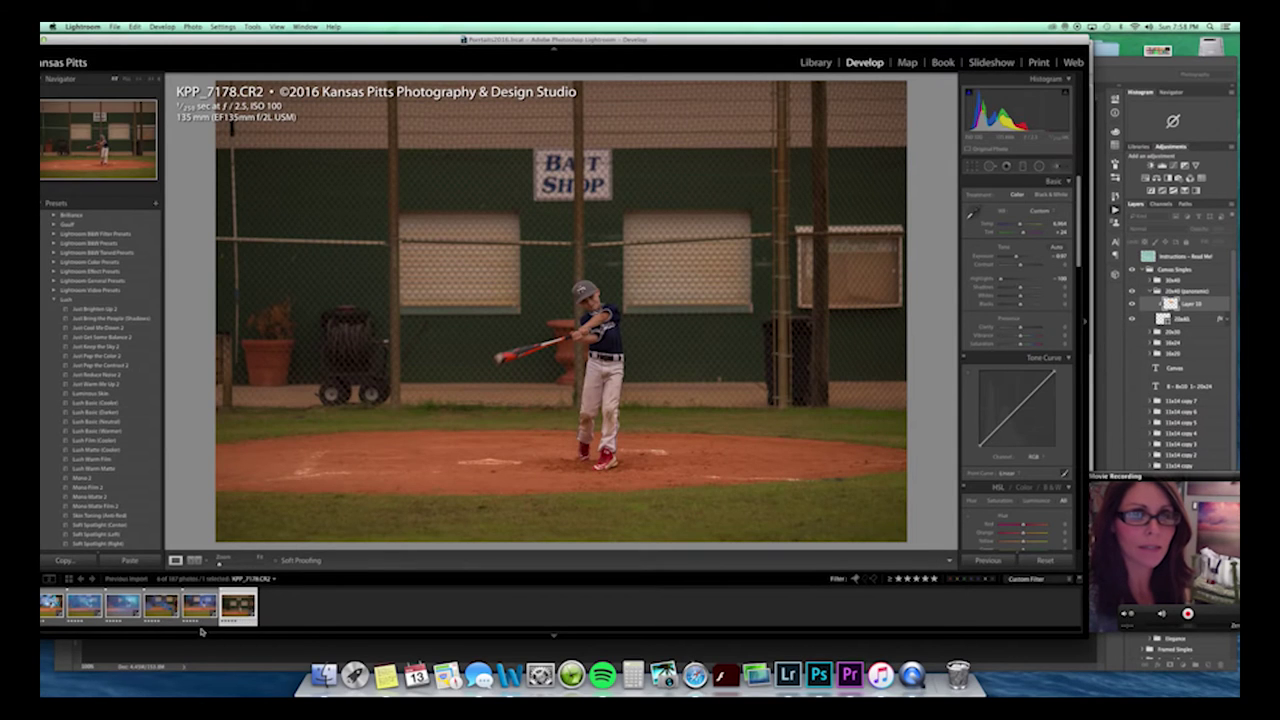
Select KPP_7151, KPP_7178 and the bright smoke-cloud photo KPP_7098, and send all three to Adobe Photoshop CC 2015.5 for editing.
click(209, 623)
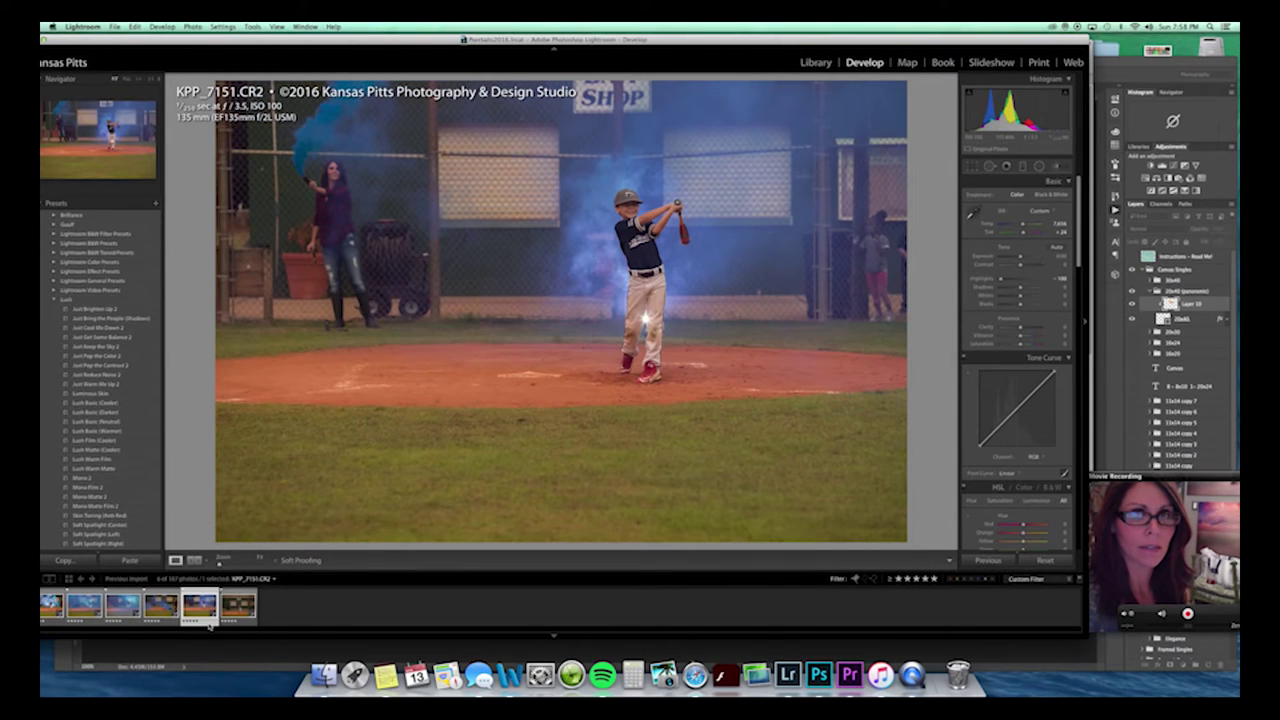
shift+click(238, 612)
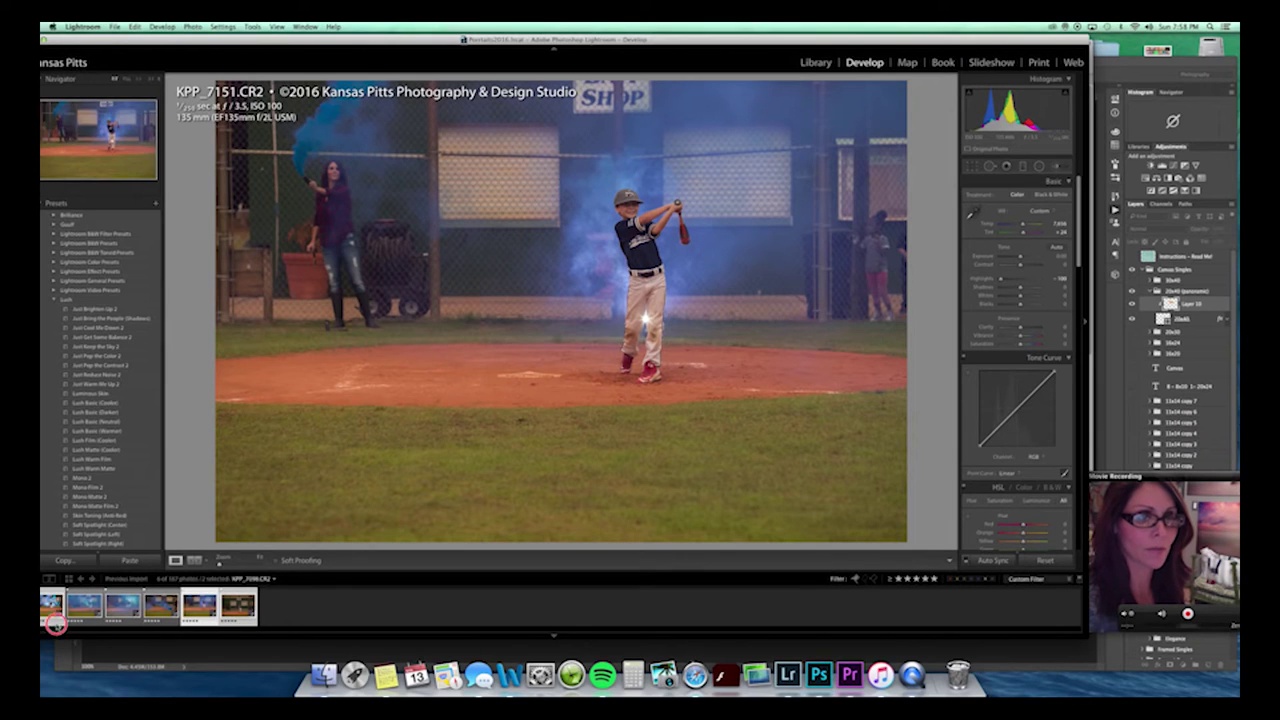
right_click(200, 606)
mouse_move(240, 446)
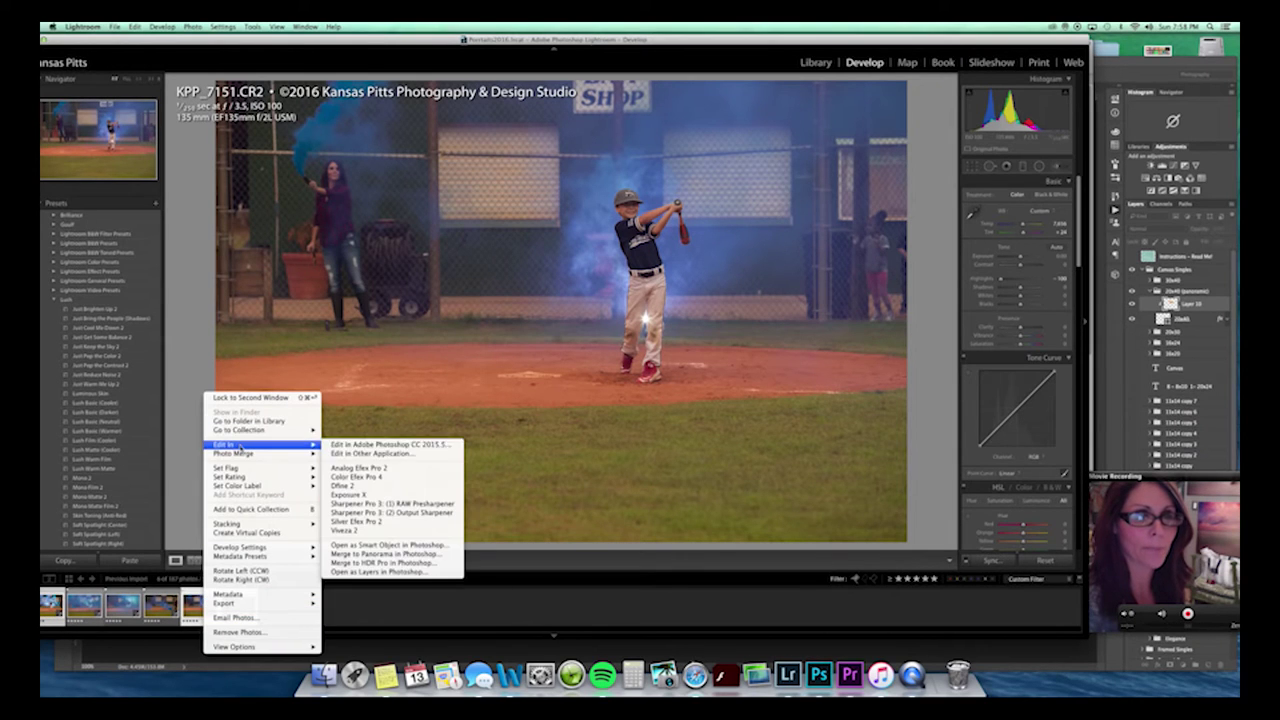
click(360, 446)
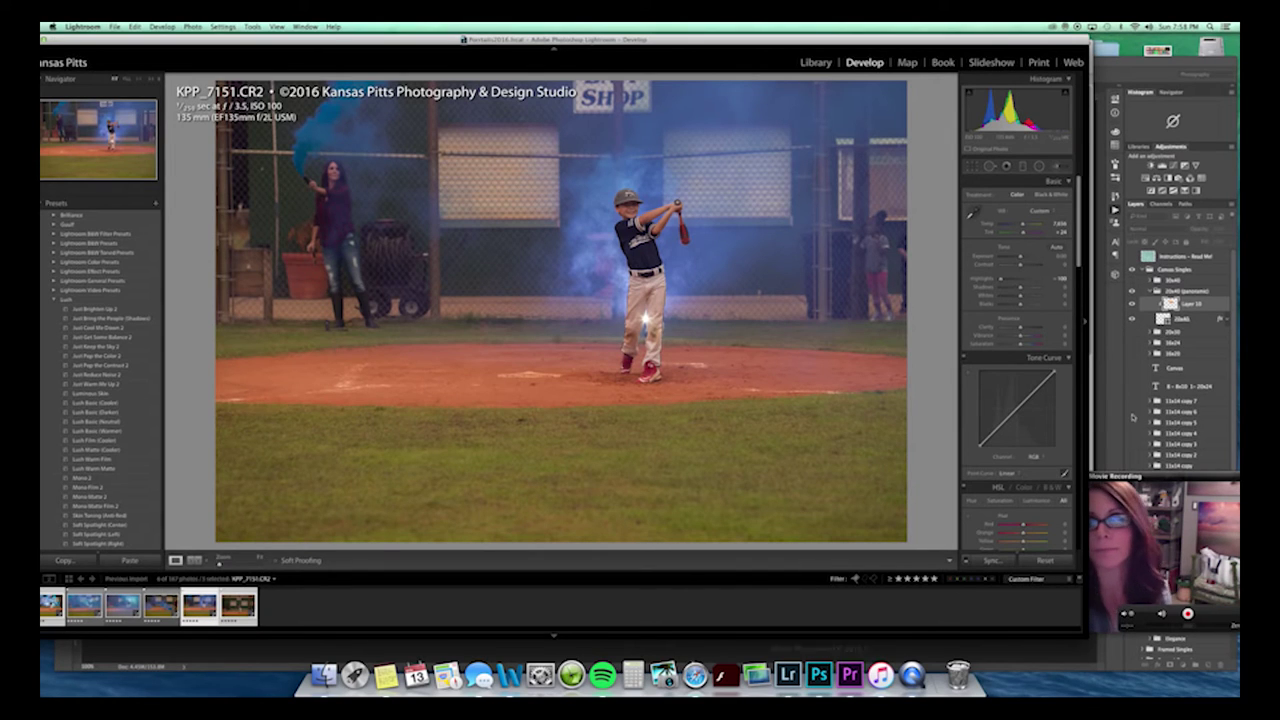
Switch to Photoshop, dismiss the New Library from Document dialog and collapse the expanded Actions panel.
click(1140, 545)
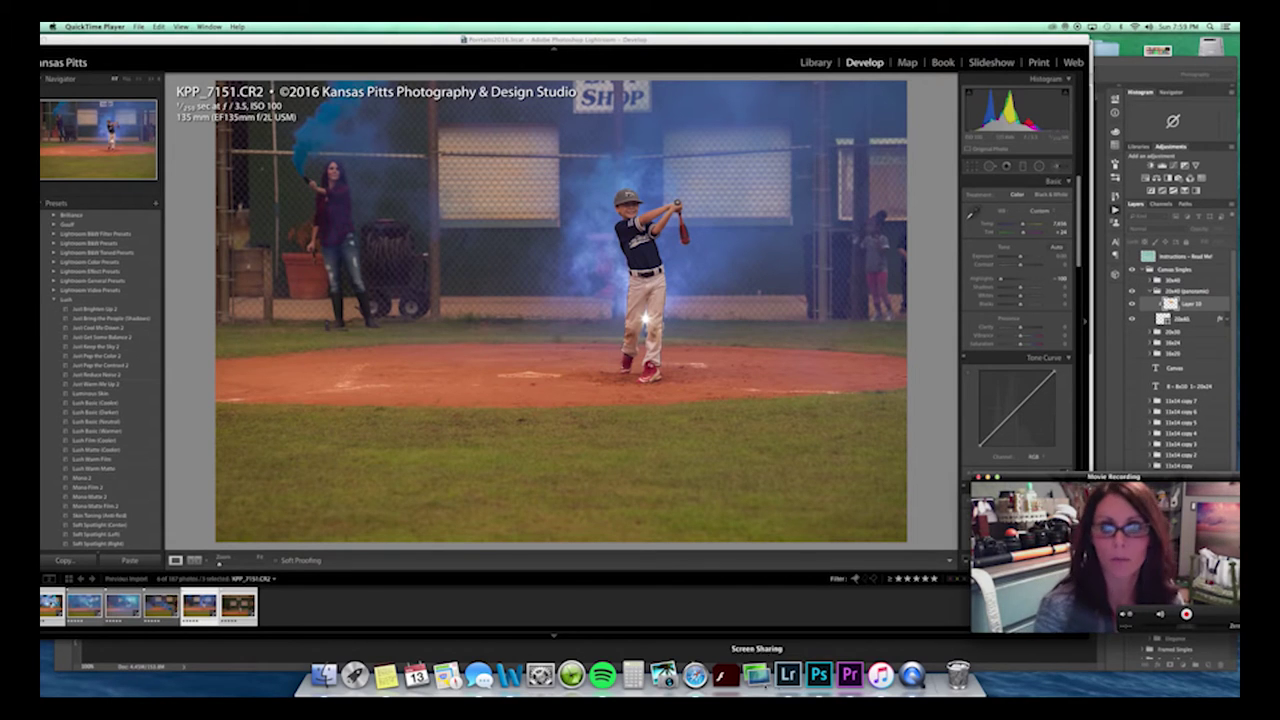
click(818, 676)
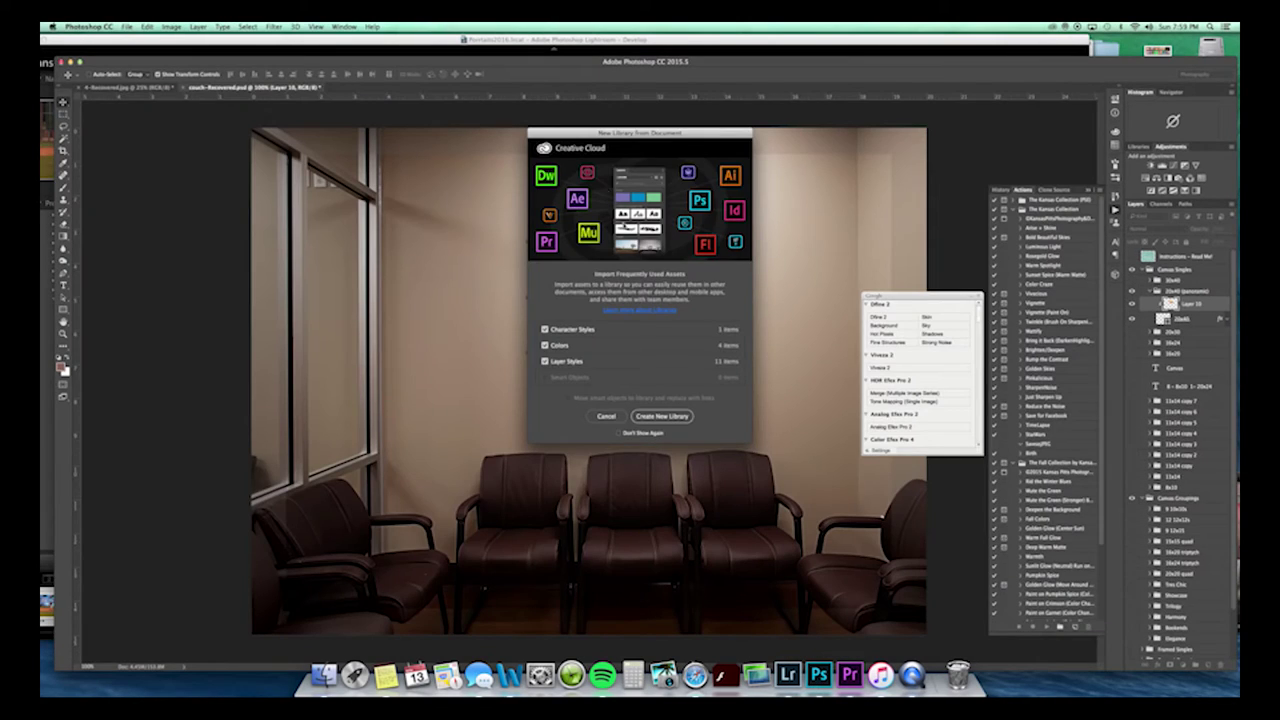
click(606, 416)
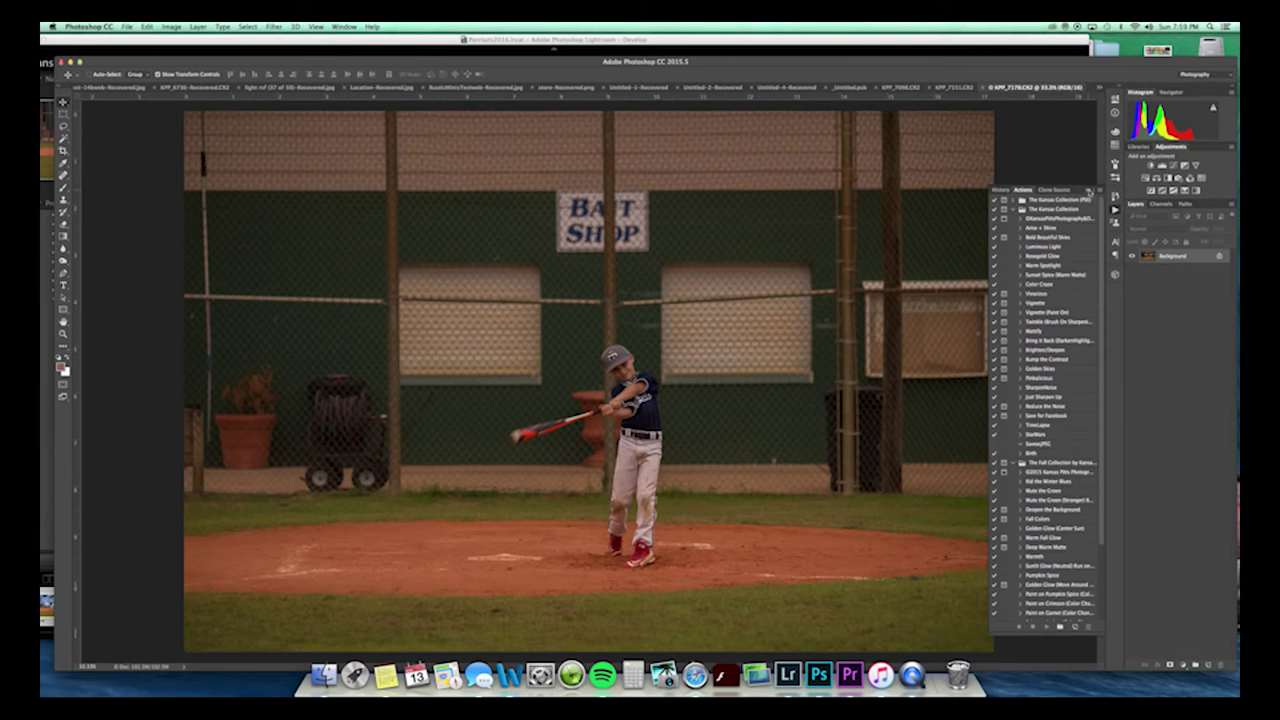
click(1088, 190)
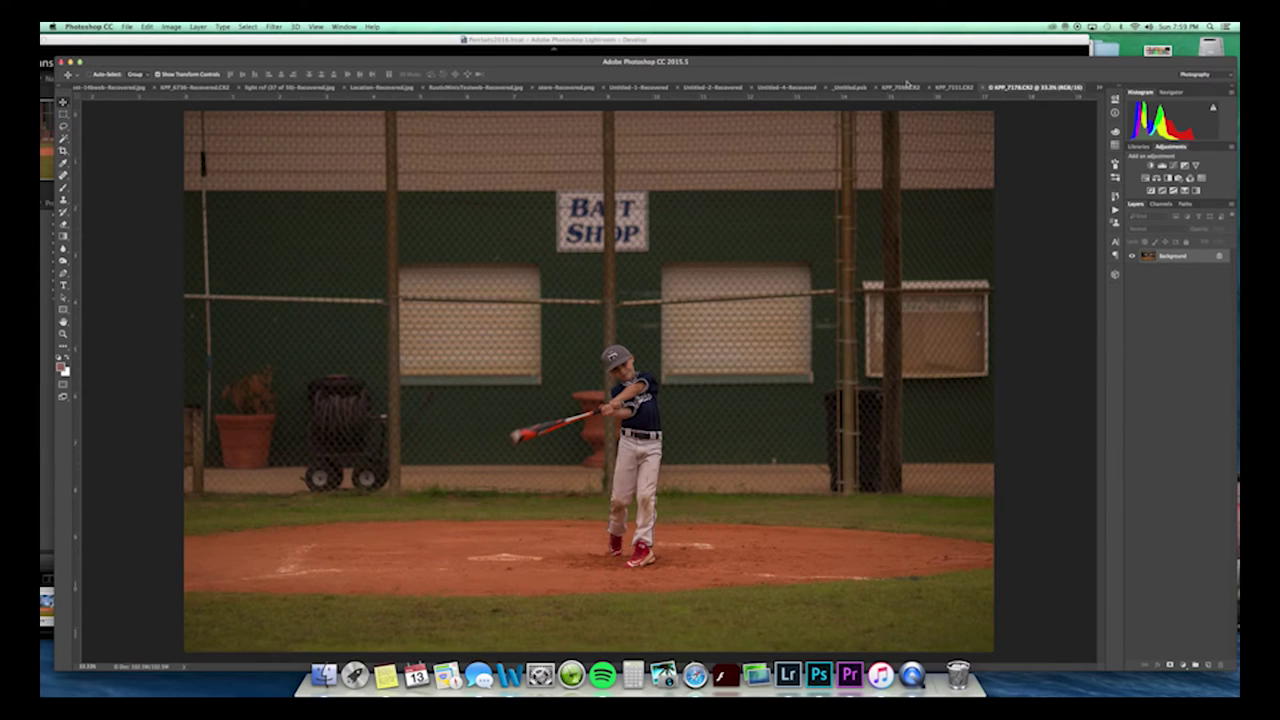
Compare the opened smoke photos KPP_7098 and KPP_7151, and return to the smoke-free swing photo KPP_7178.
click(903, 87)
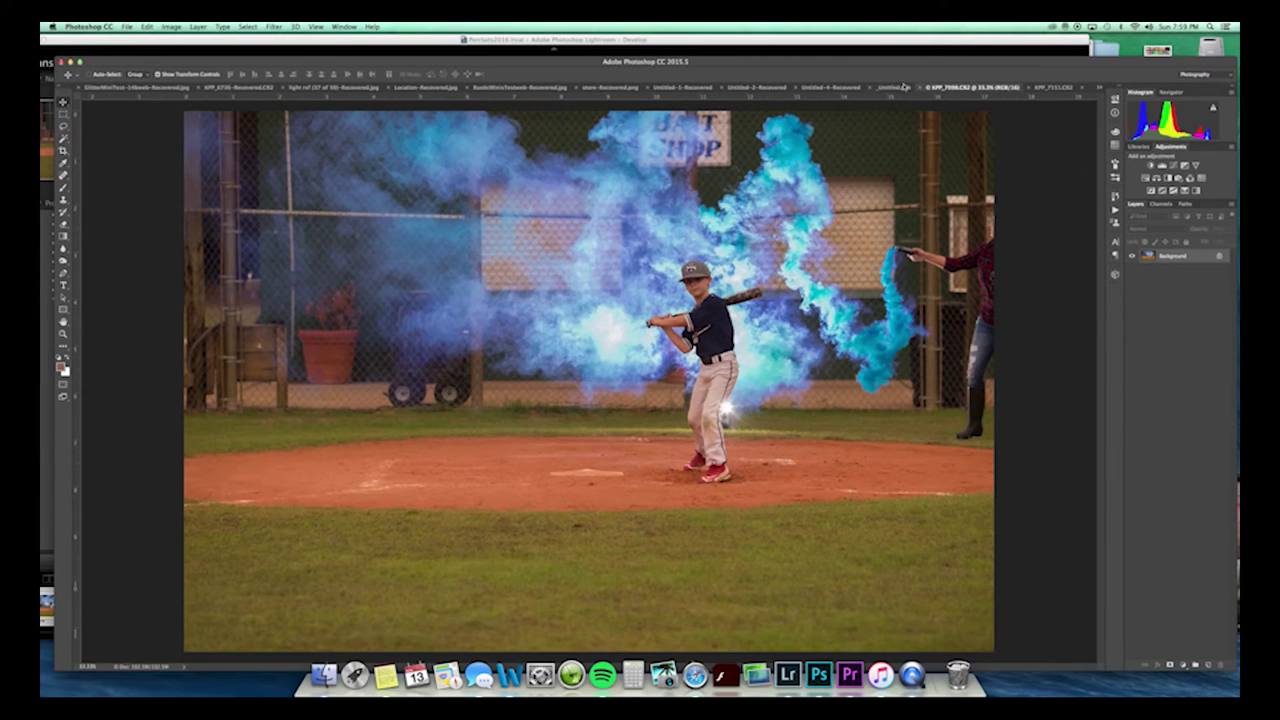
click(1050, 88)
click(951, 88)
click(1050, 88)
click(945, 88)
click(1047, 88)
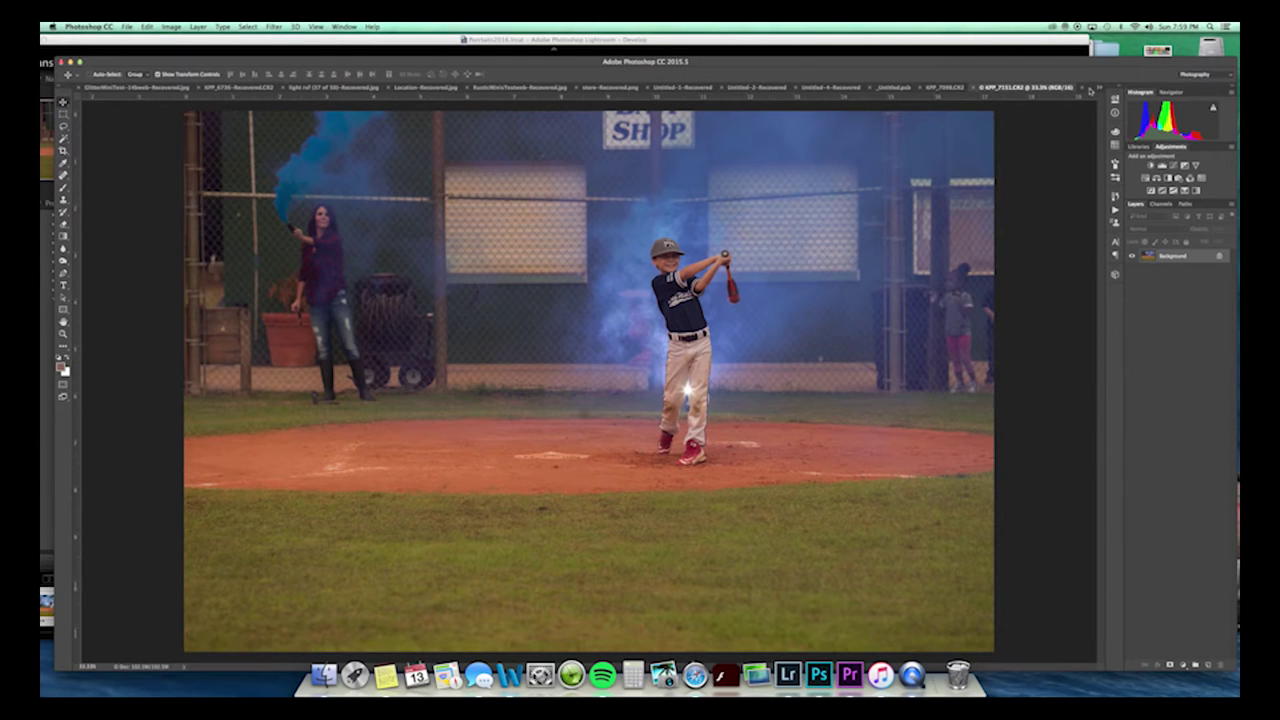
click(1089, 92)
click(1110, 250)
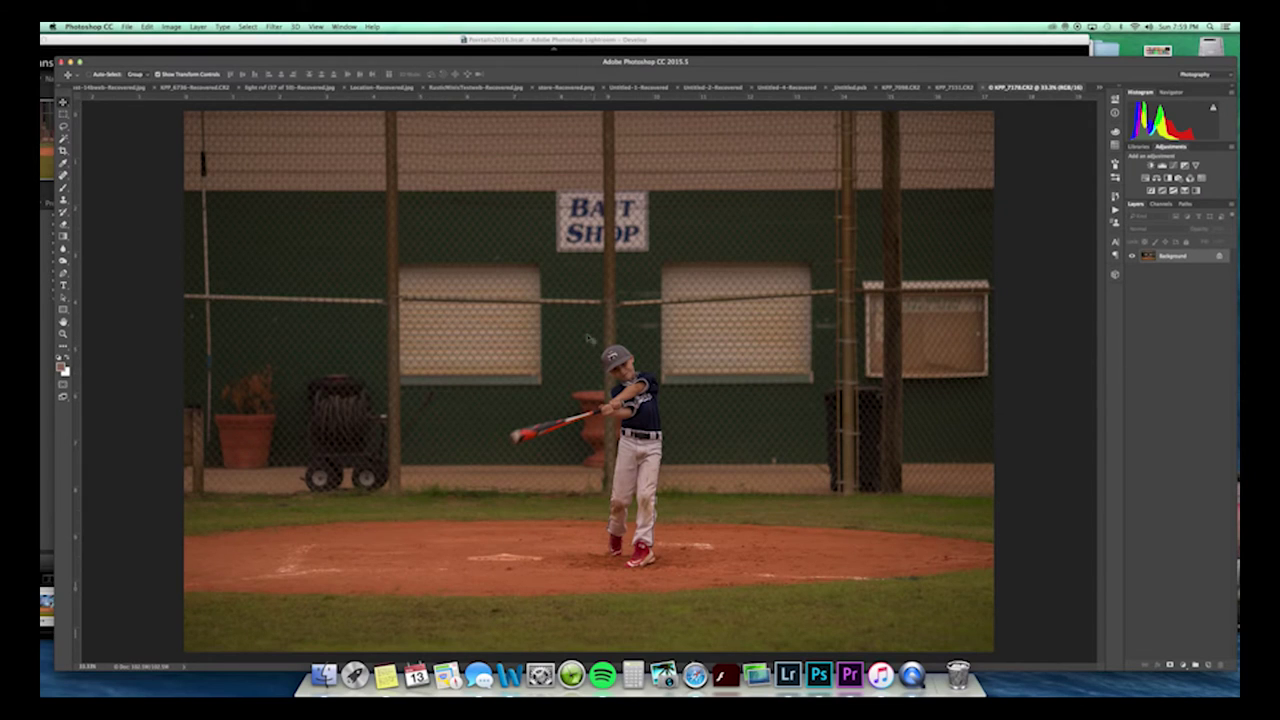
Reposition the Photoshop window and make it narrower, clearing space beside it on the desktop.
drag(540, 62, 524, 55)
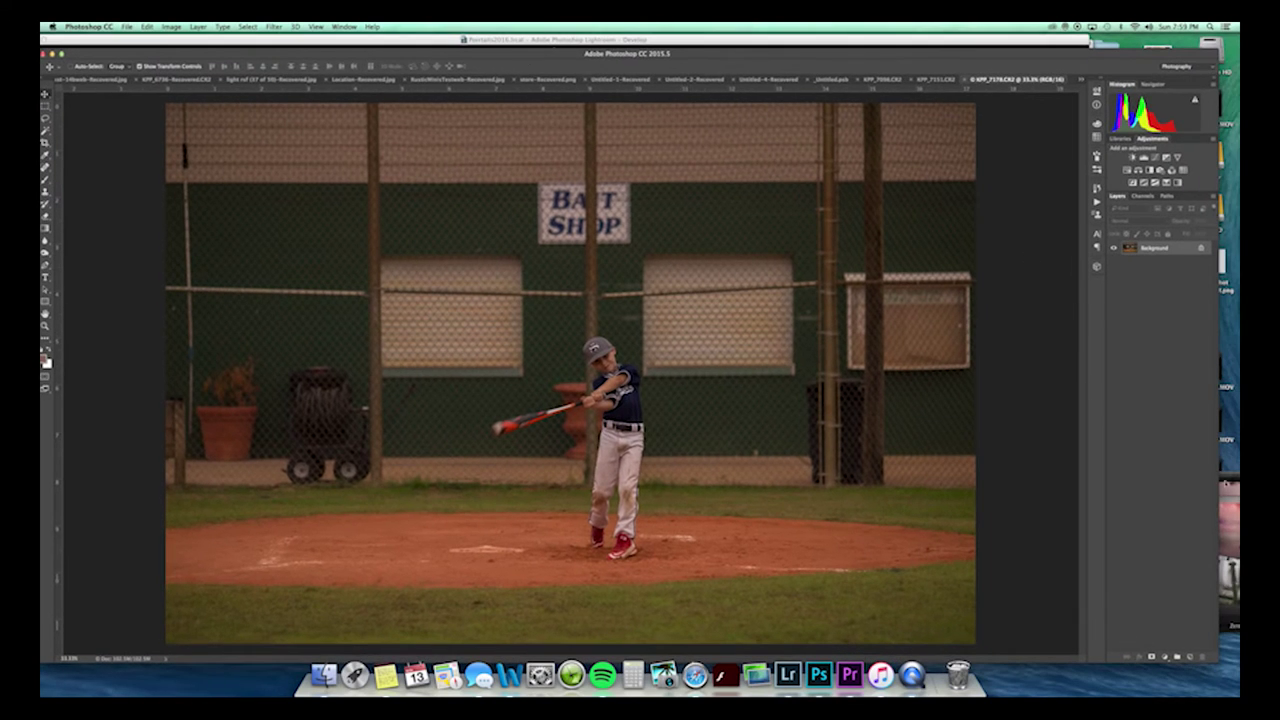
click(1230, 479)
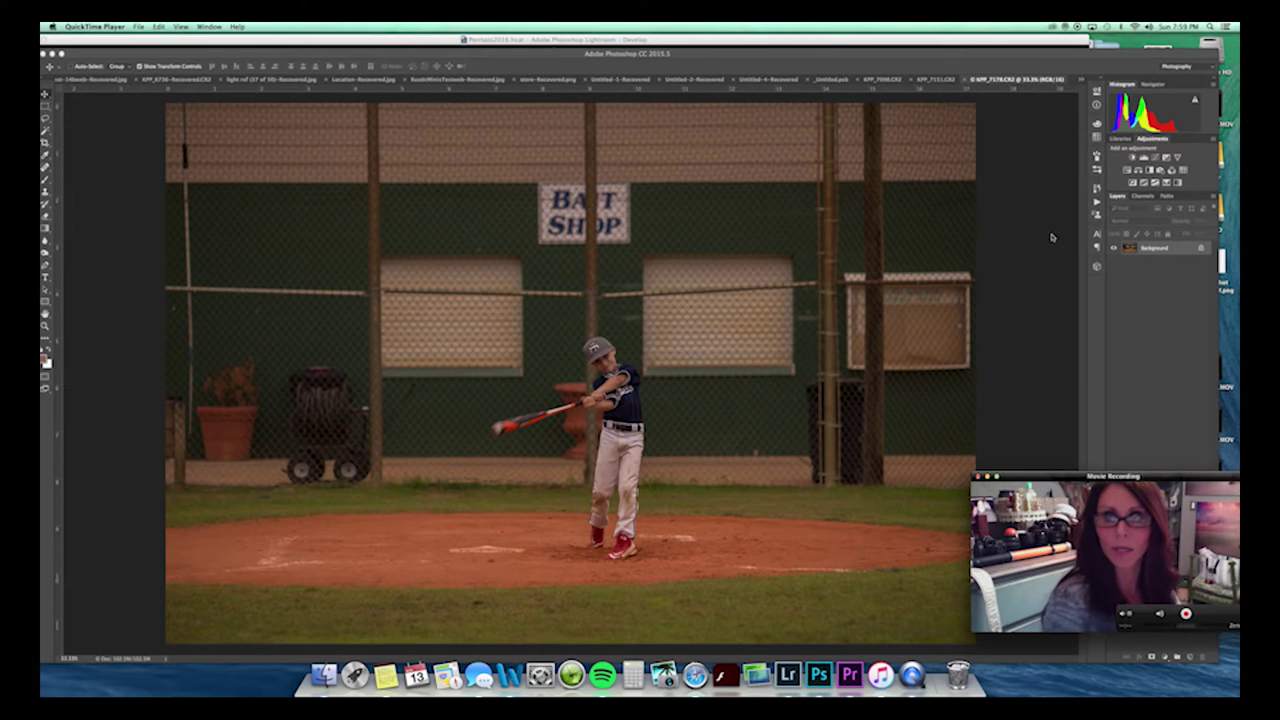
click(848, 50)
drag(843, 53, 831, 39)
drag(1207, 84, 1013, 83)
mouse_move(943, 46)
mouse_down()
mouse_move(1029, 52)
mouse_move(968, 43)
mouse_up()
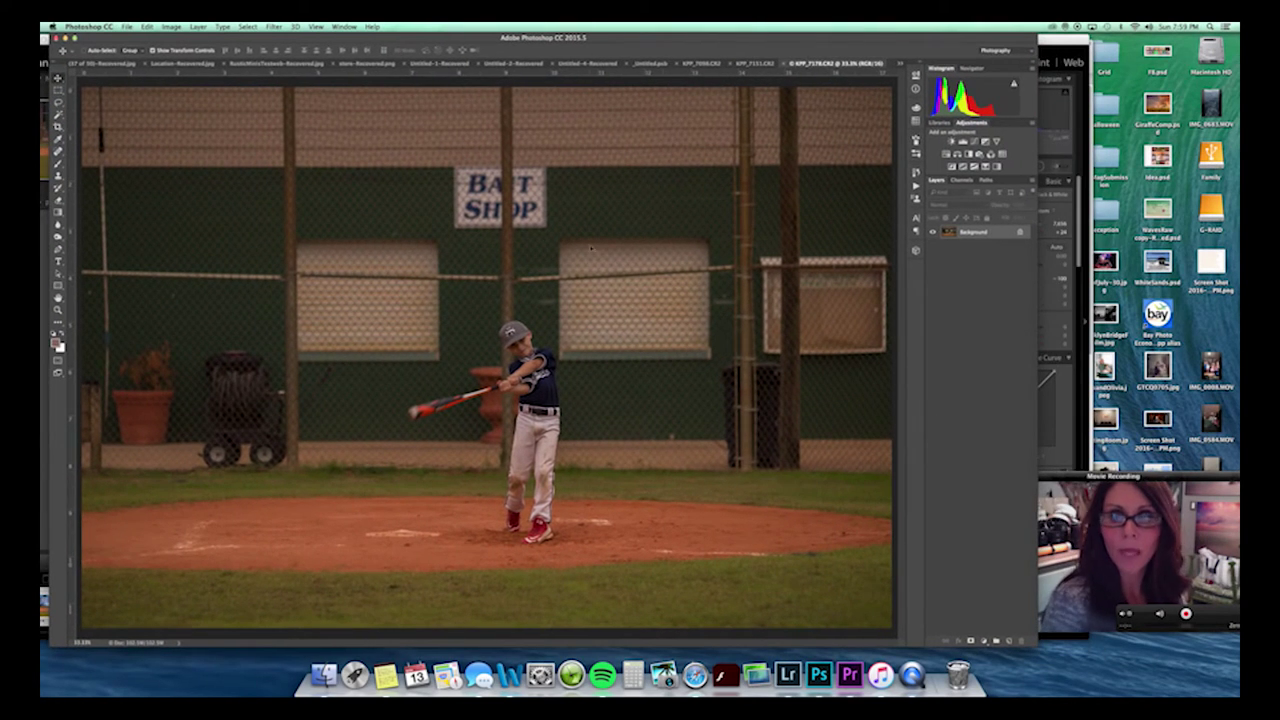
Quick-select the swinging batter from cap to shoes with his bat in KPP_7178, and remove the excess background beneath the bat.
click(58, 114)
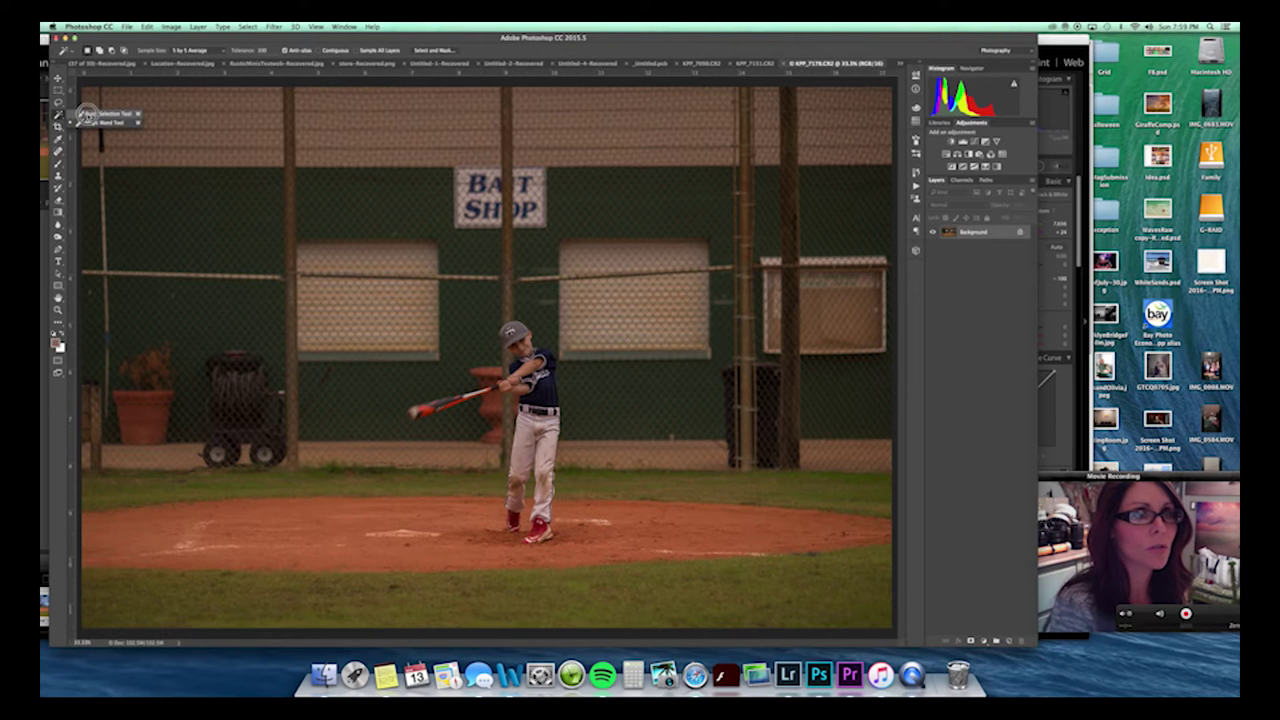
click(100, 114)
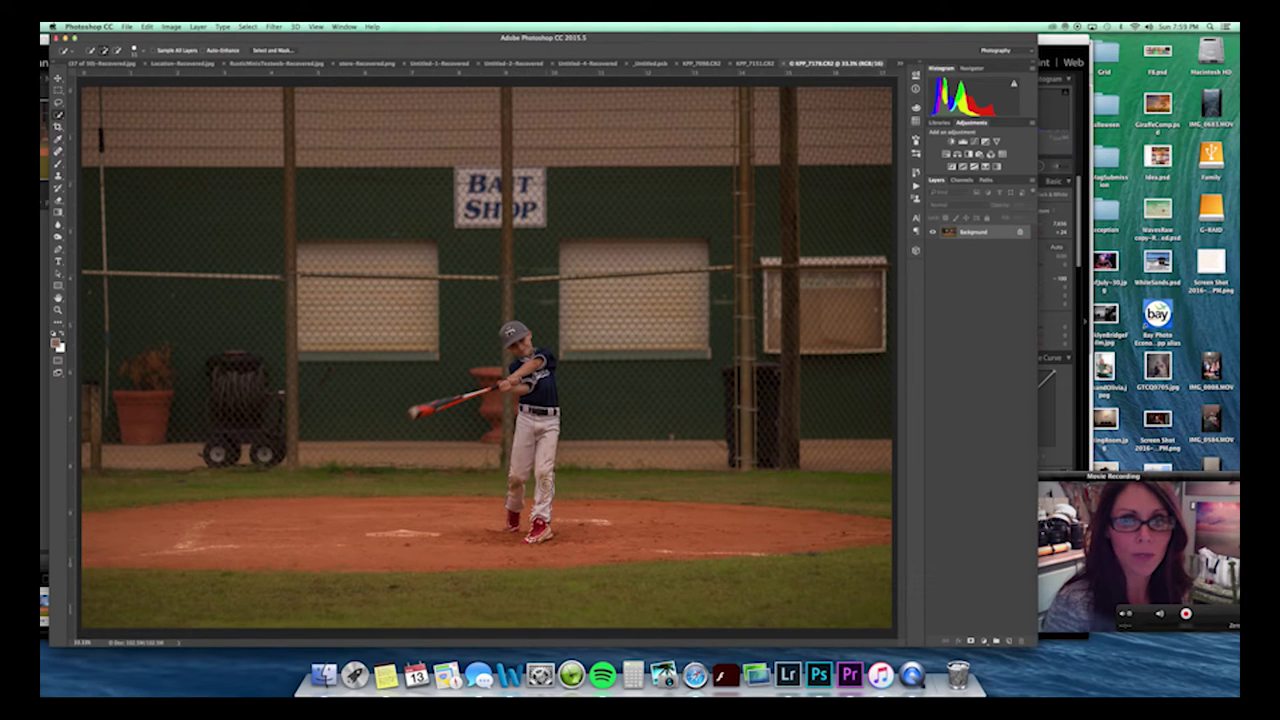
click(513, 332)
mouse_move(510, 330)
mouse_down()
mouse_move(550, 370)
mouse_move(542, 358)
mouse_move(504, 387)
mouse_move(405, 413)
mouse_move(483, 406)
mouse_move(516, 474)
mouse_move(528, 541)
mouse_up()
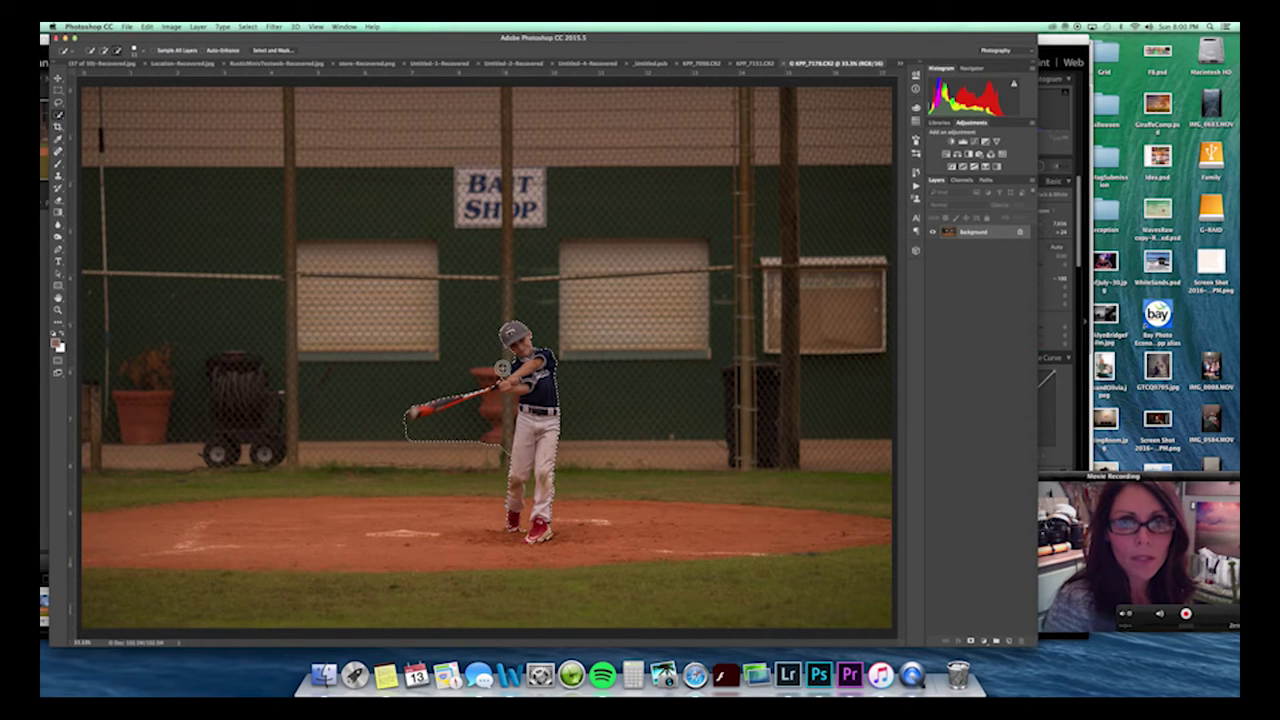
mouse_move(412, 433)
mouse_down()
mouse_move(511, 401)
mouse_move(424, 431)
mouse_up()
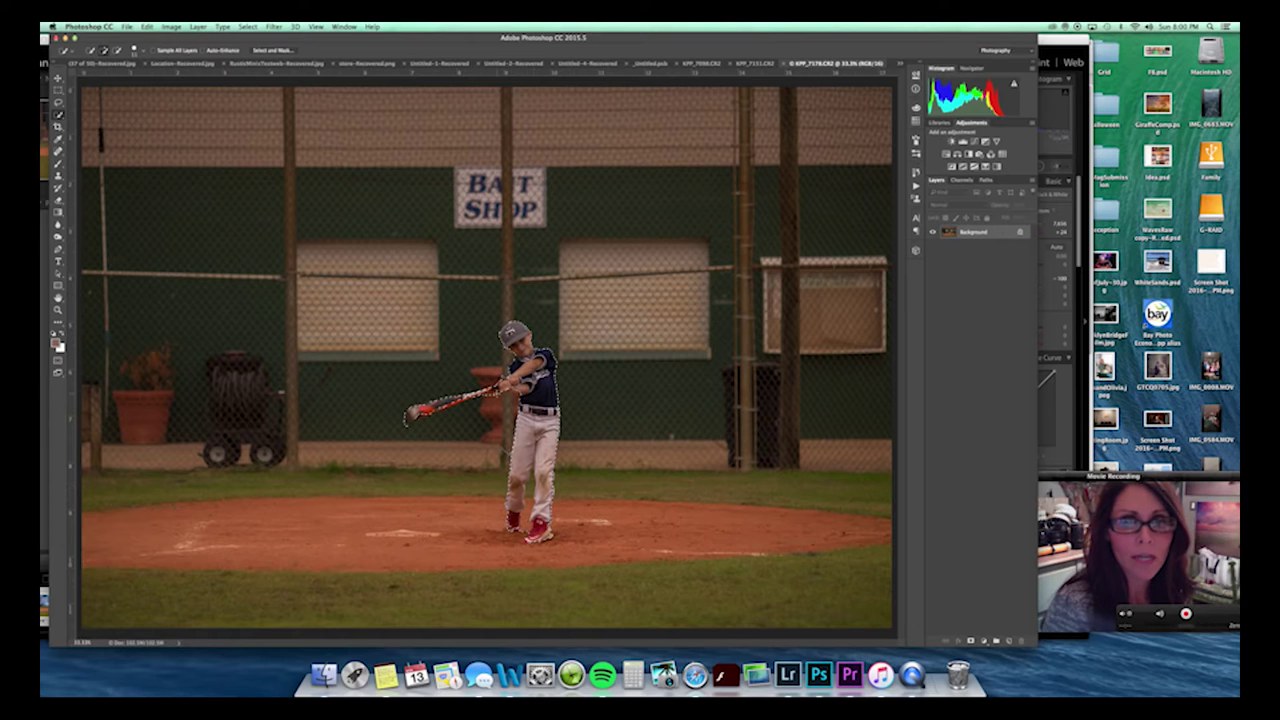
Subtract the stray background from the selection around the batter's hands, forearm and bat handle.
key(z)
drag(496, 393, 595, 393)
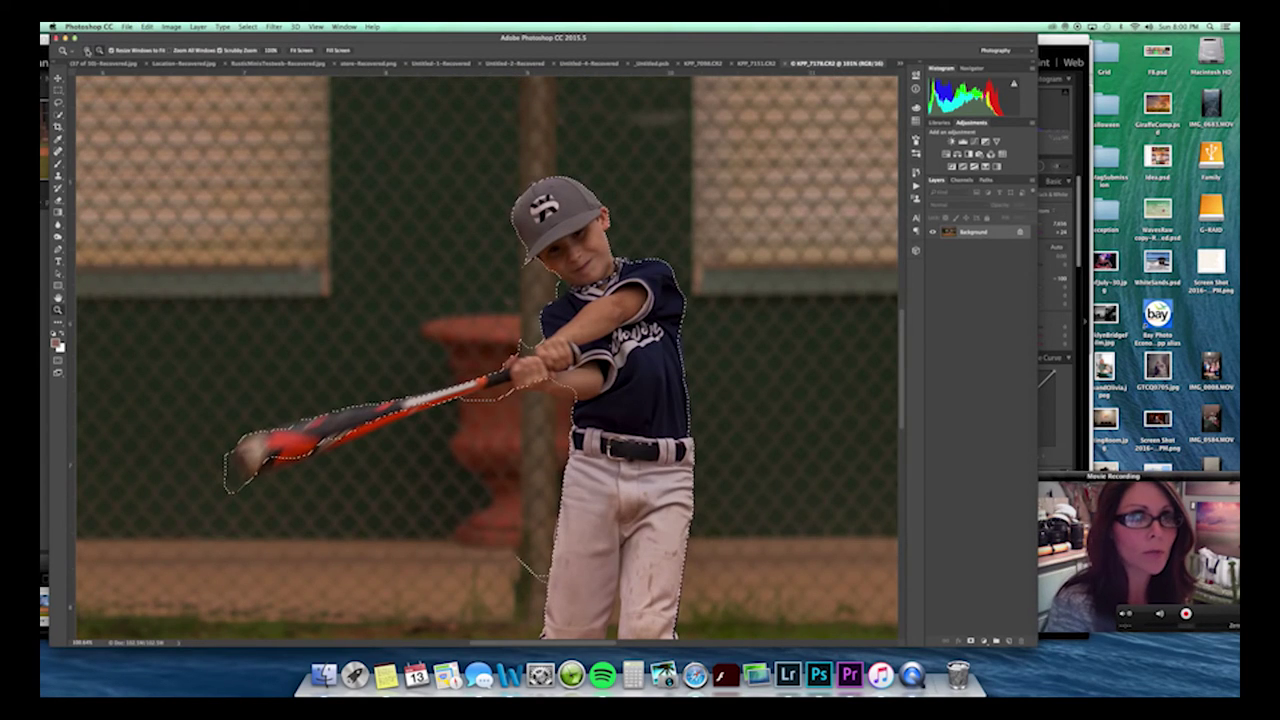
key(w)
click(119, 51)
click(526, 349)
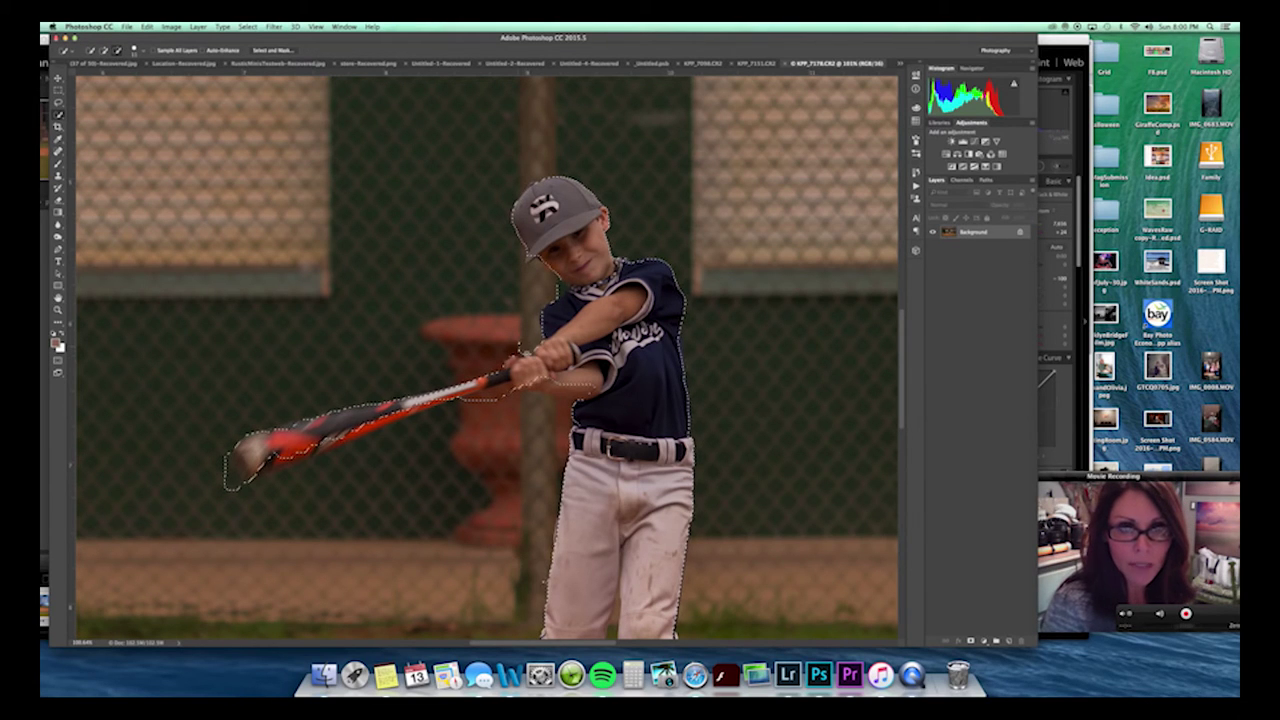
click(480, 398)
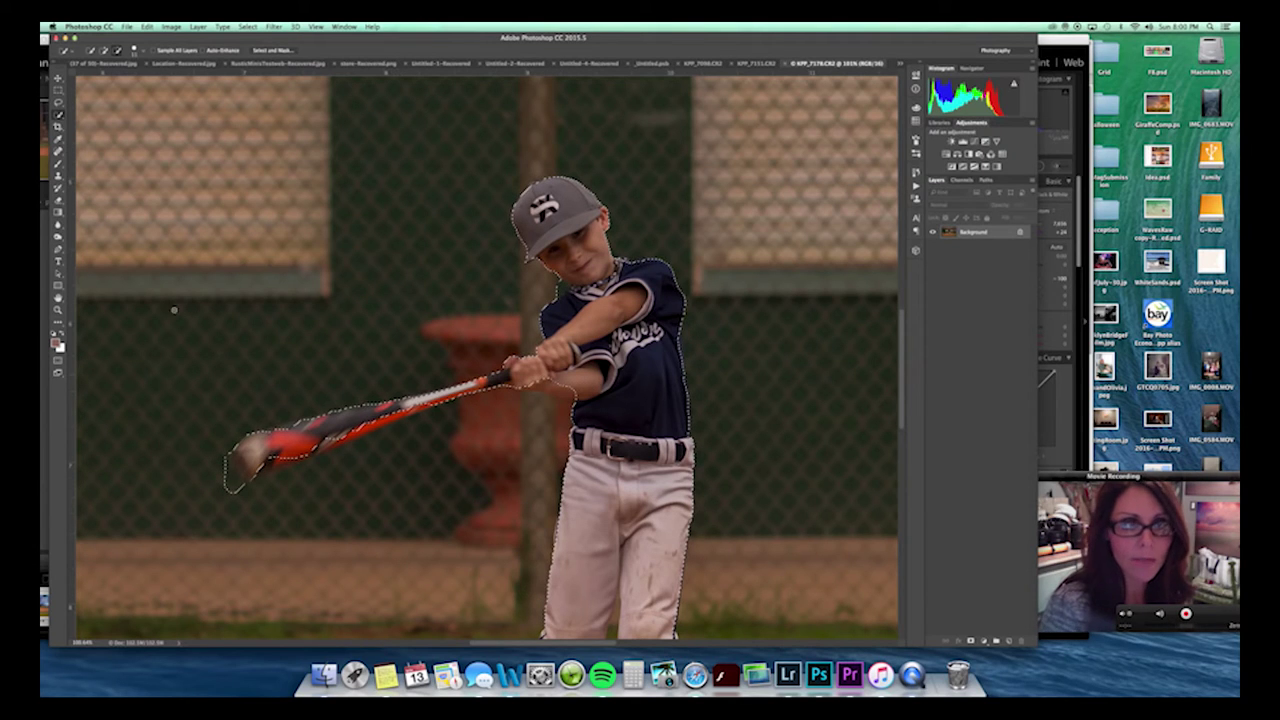
drag(541, 383, 565, 388)
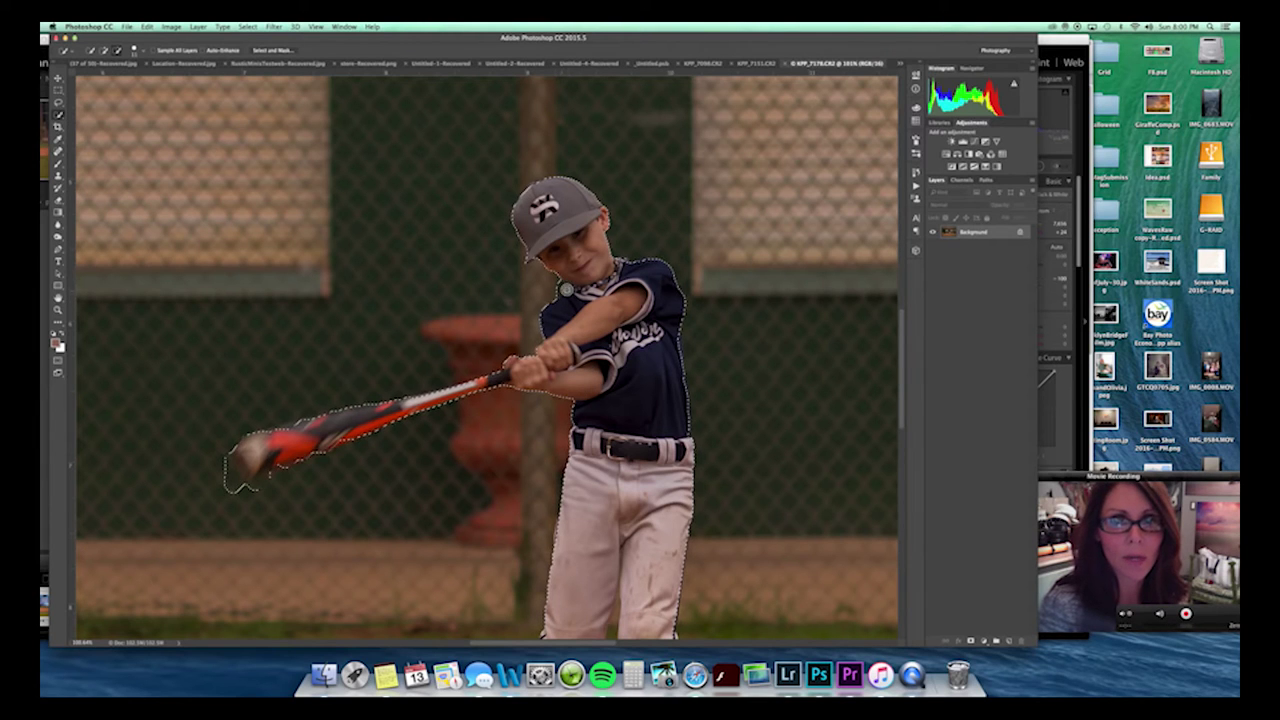
Add the batter's front shoe to the selection and tidy its edge along the underside of the bat.
key(z)
key(w)
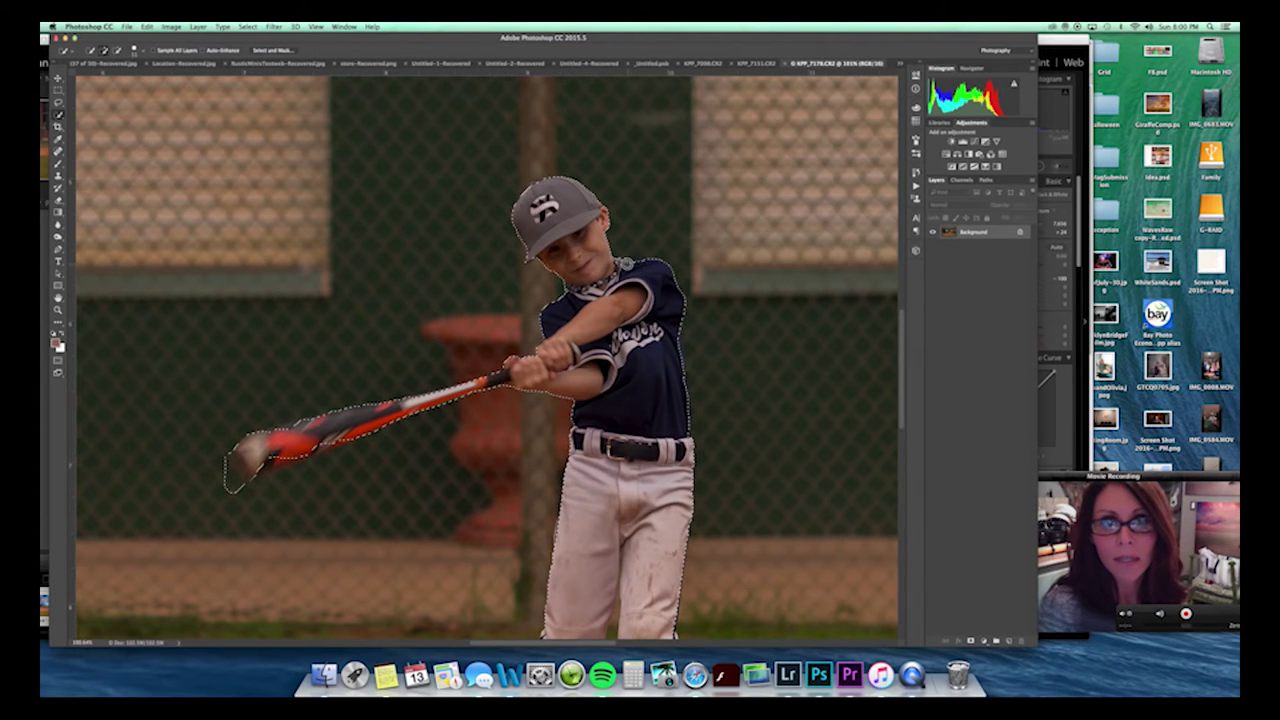
drag(648, 335, 651, 150)
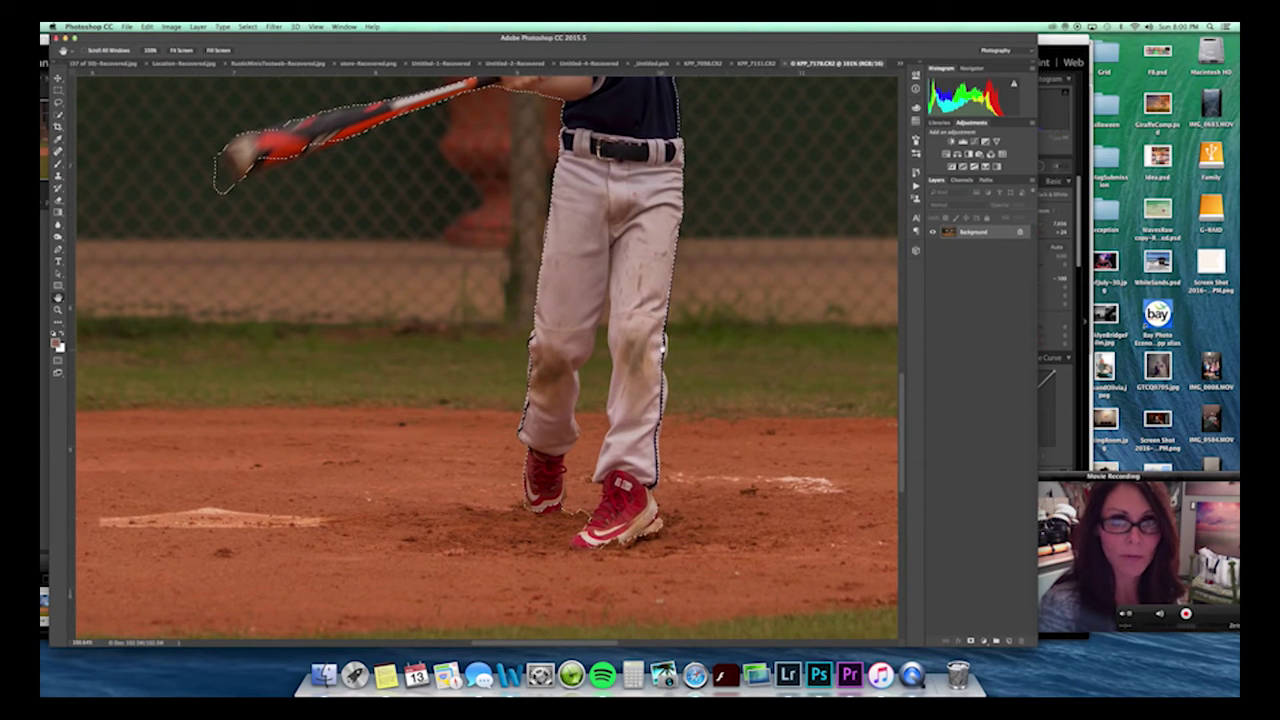
key(w)
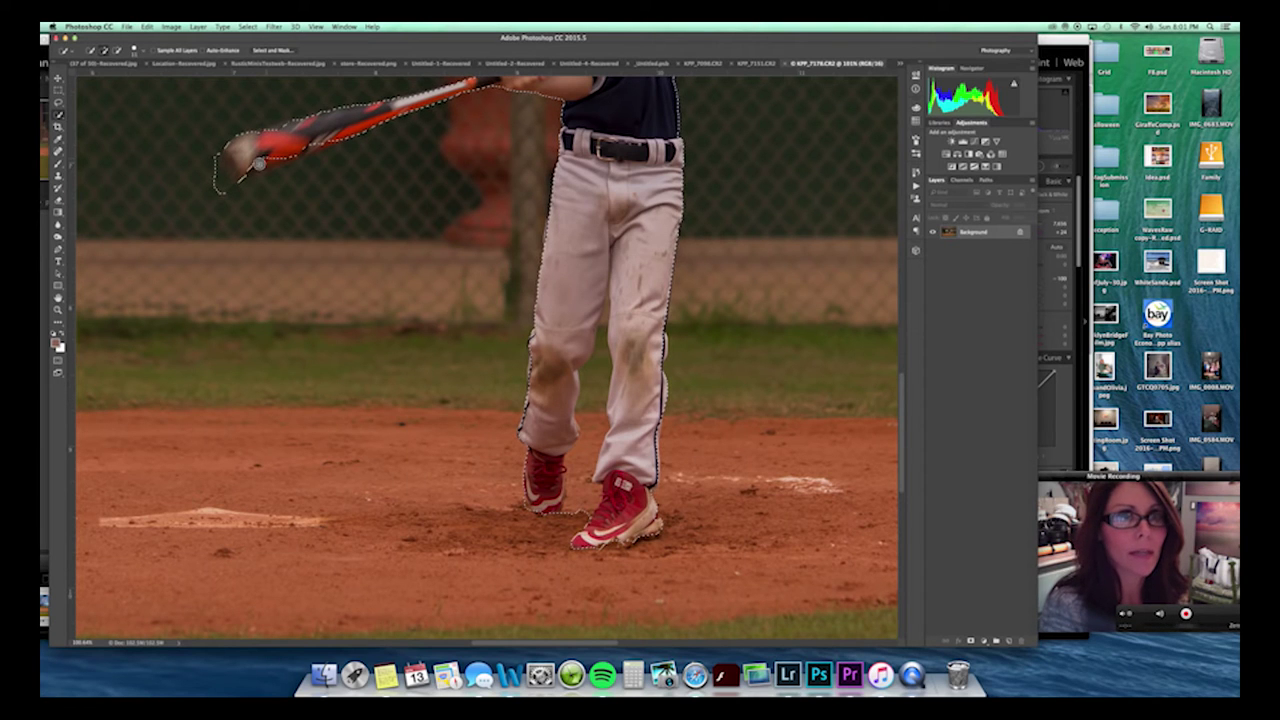
drag(267, 166, 316, 145)
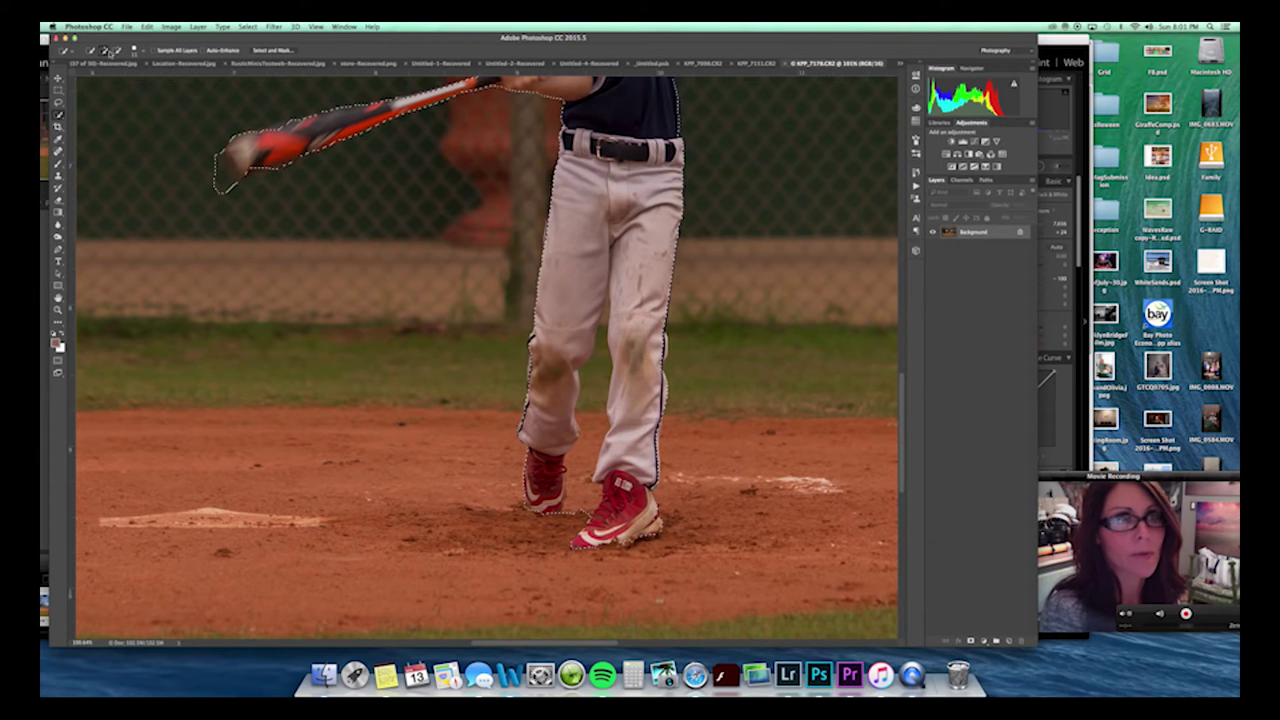
Subtract the background gap between the batter's legs from the selection, and return the Quick Selection tool to adding.
drag(605, 353, 589, 431)
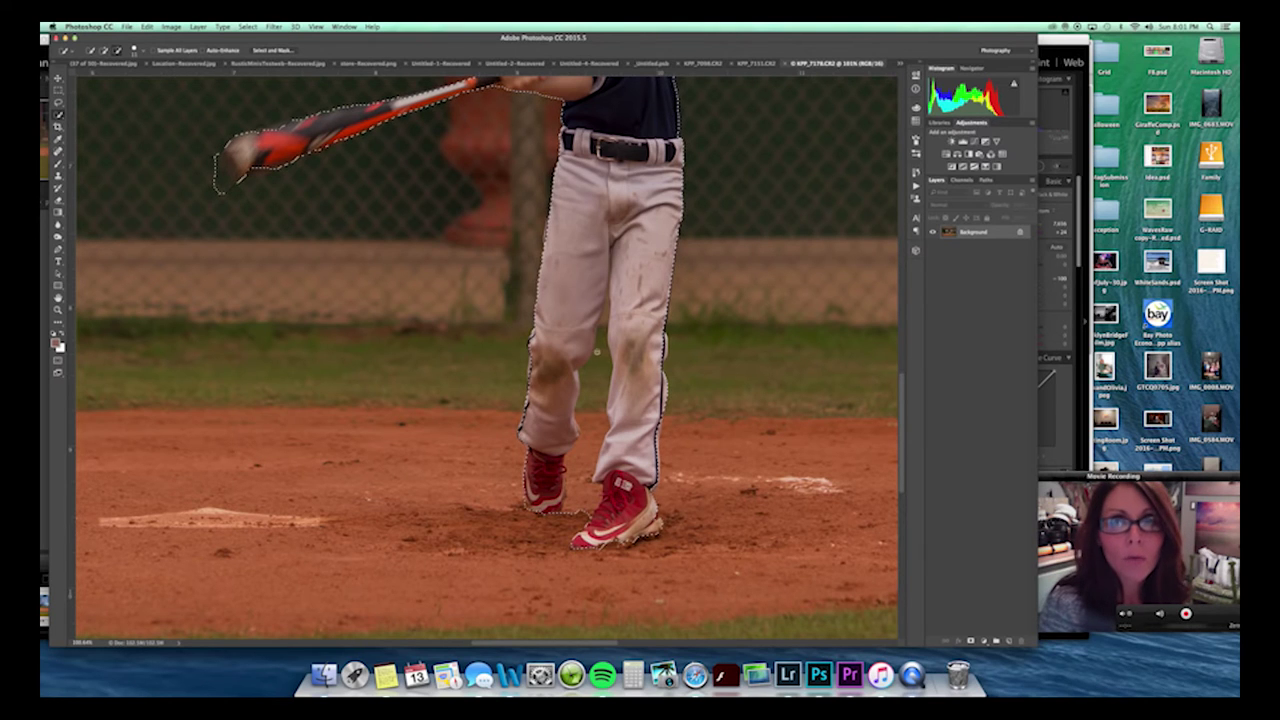
mouse_move(601, 337)
mouse_down()
mouse_move(580, 469)
mouse_move(603, 430)
mouse_up()
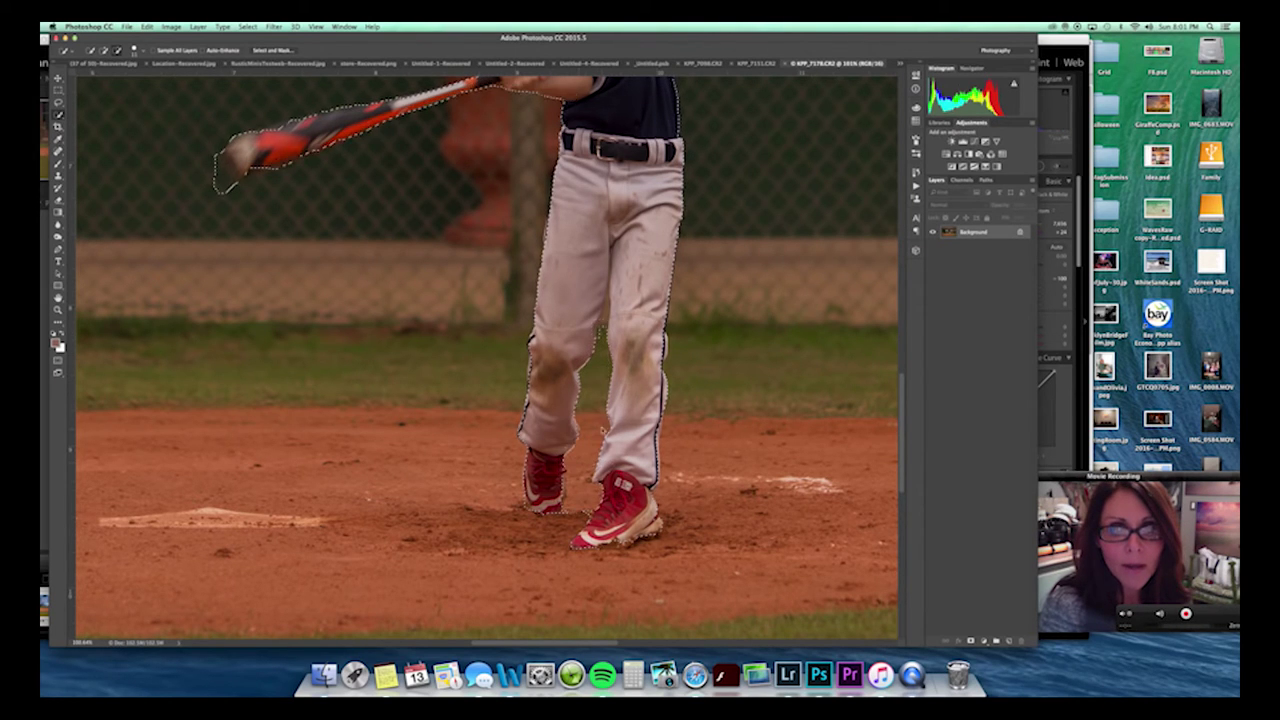
drag(603, 330, 604, 313)
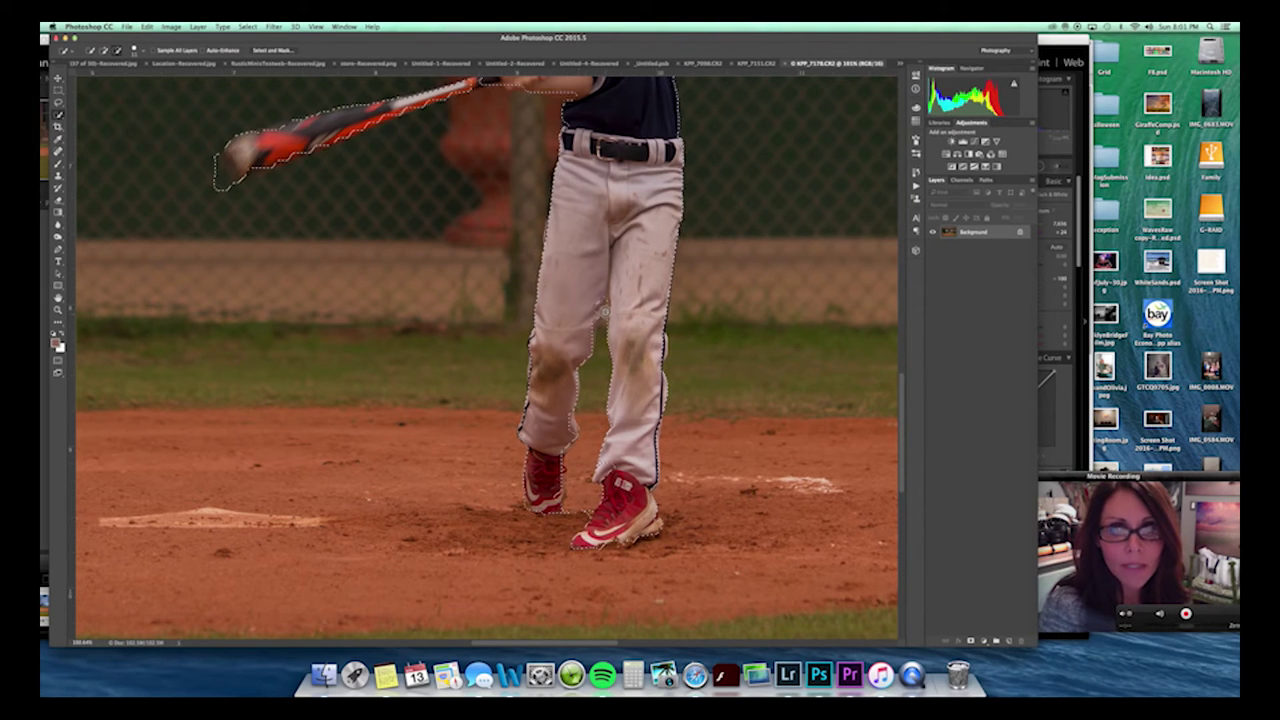
click(104, 50)
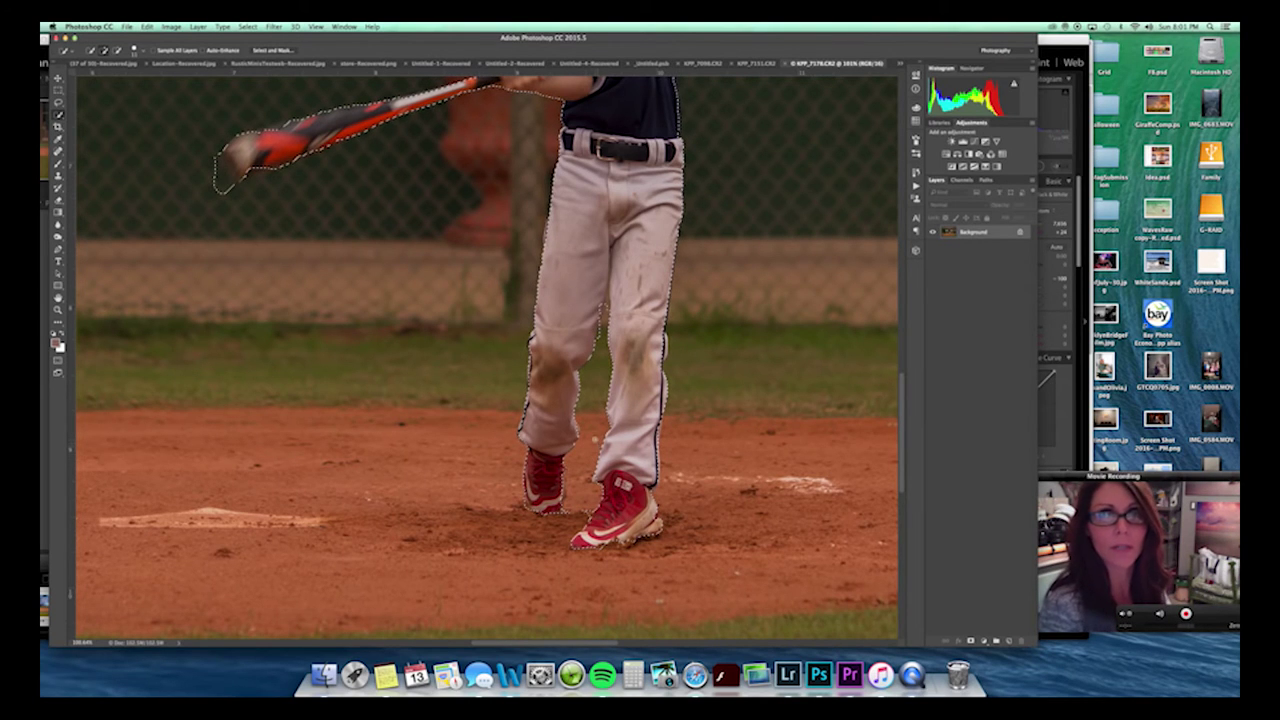
Copy the selected batter to a new layer and check the cutout by briefly hiding the Background layer.
key(z)
drag(608, 384, 583, 414)
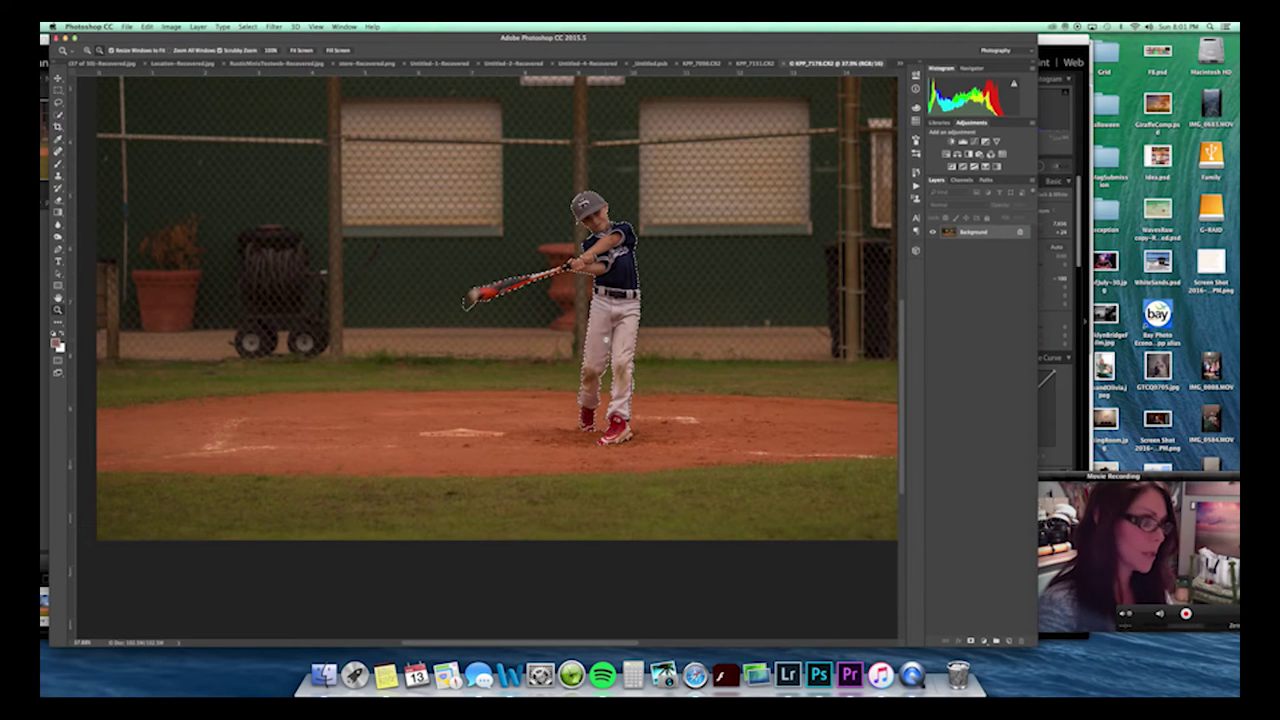
key(super+j)
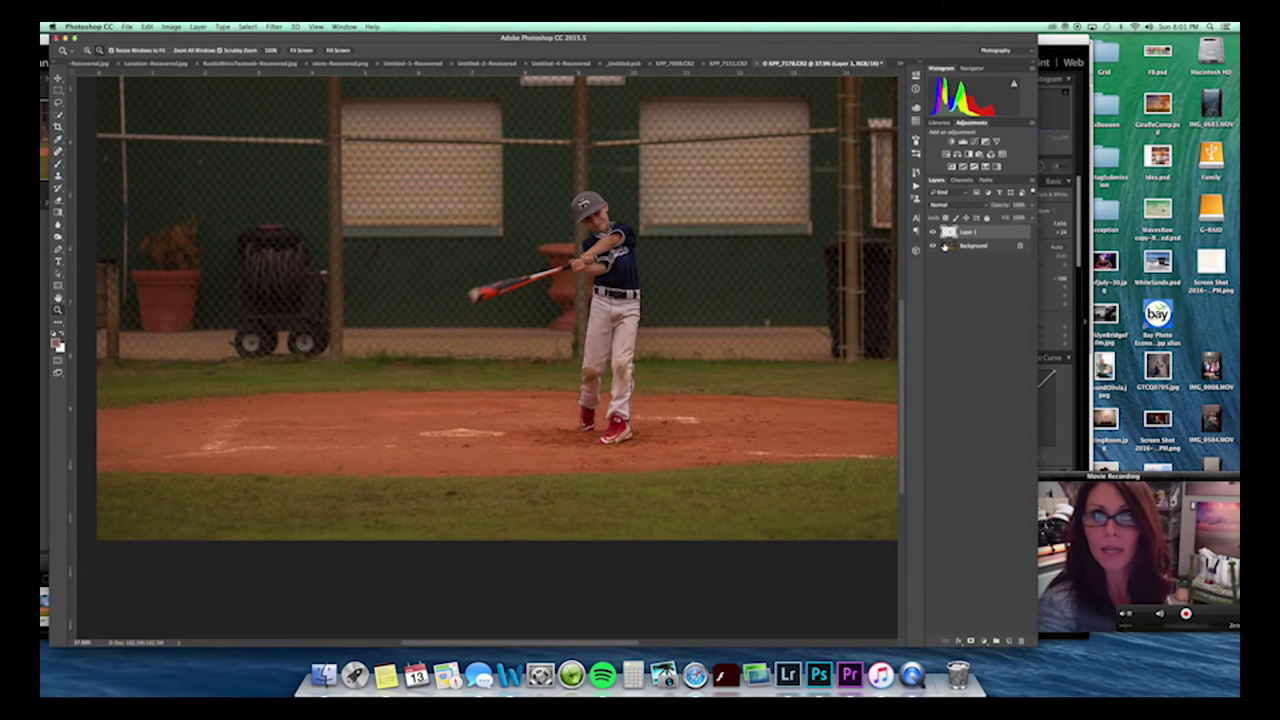
click(933, 246)
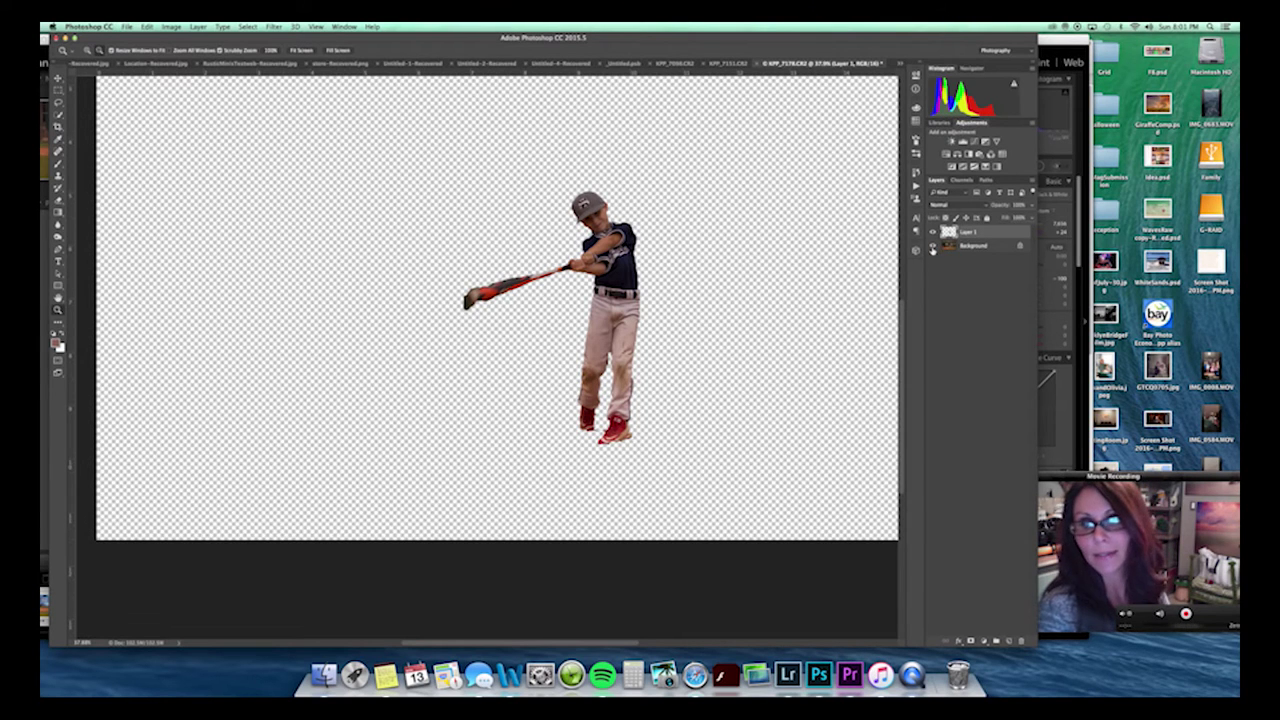
click(933, 246)
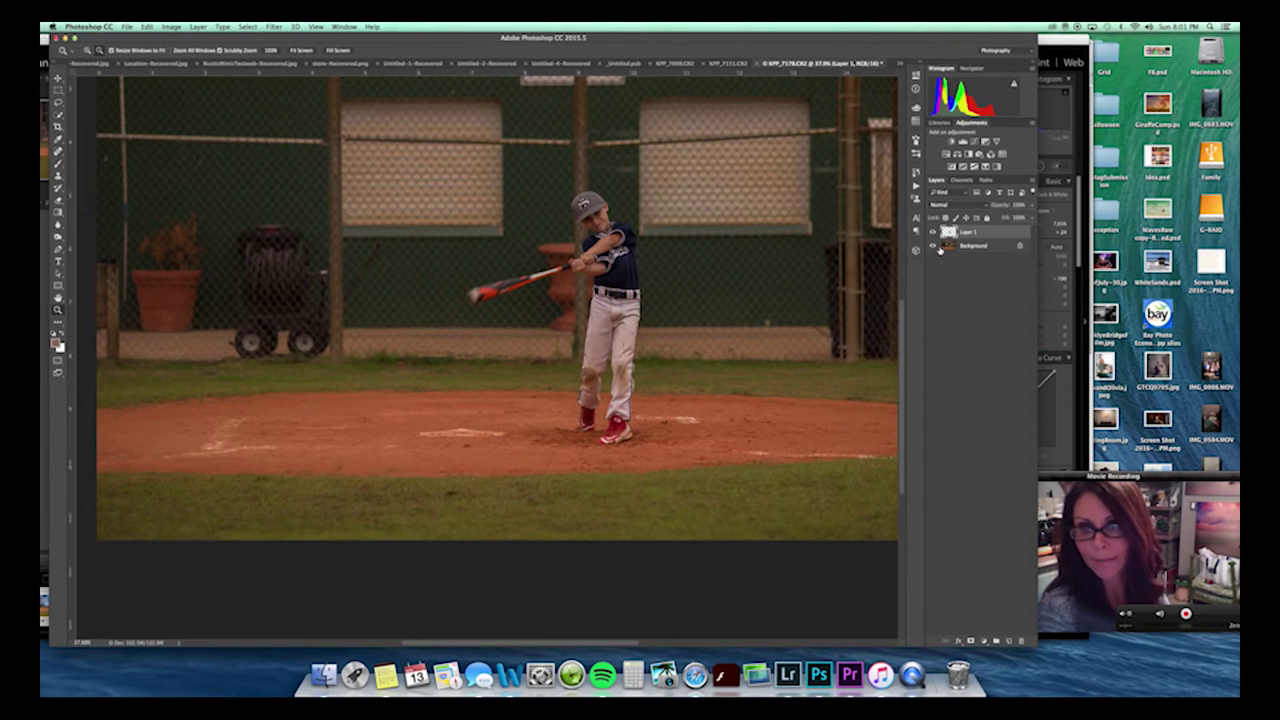
Move the batter cutout into the smoke photo KPP_7098 and align it over the batter standing there.
key(v)
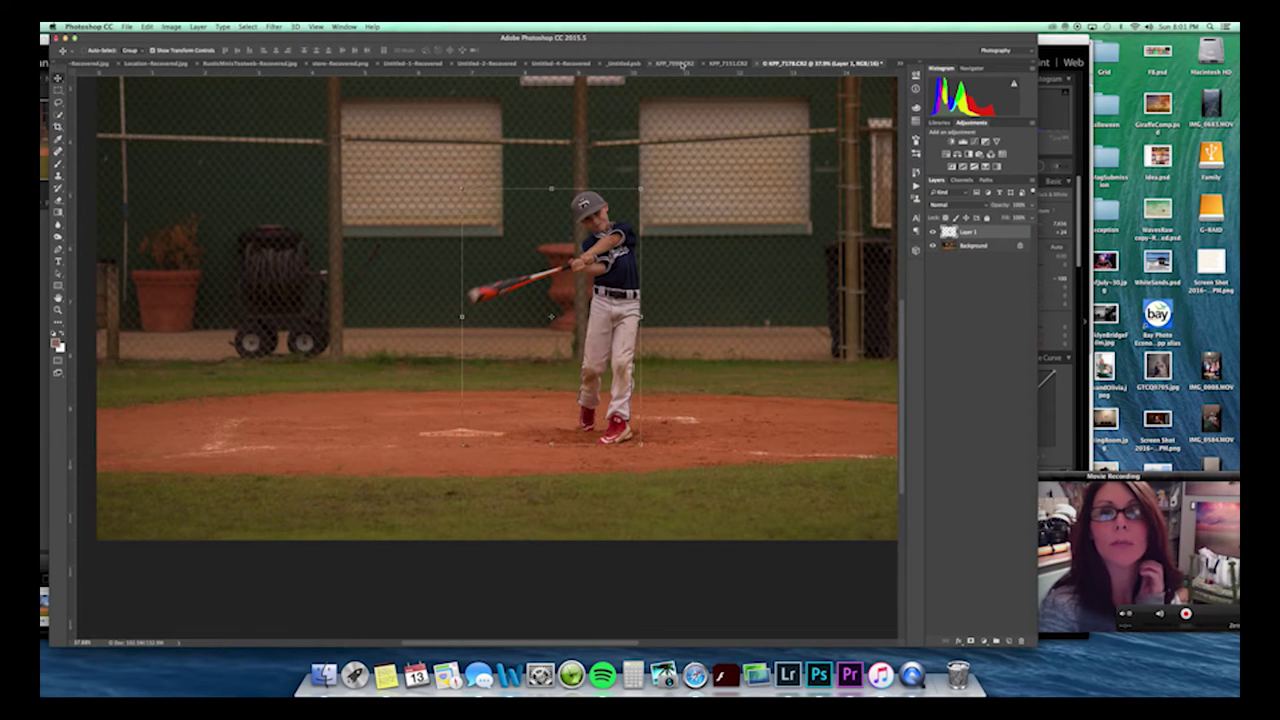
click(675, 63)
drag(882, 63, 1034, 270)
drag(639, 318, 639, 318)
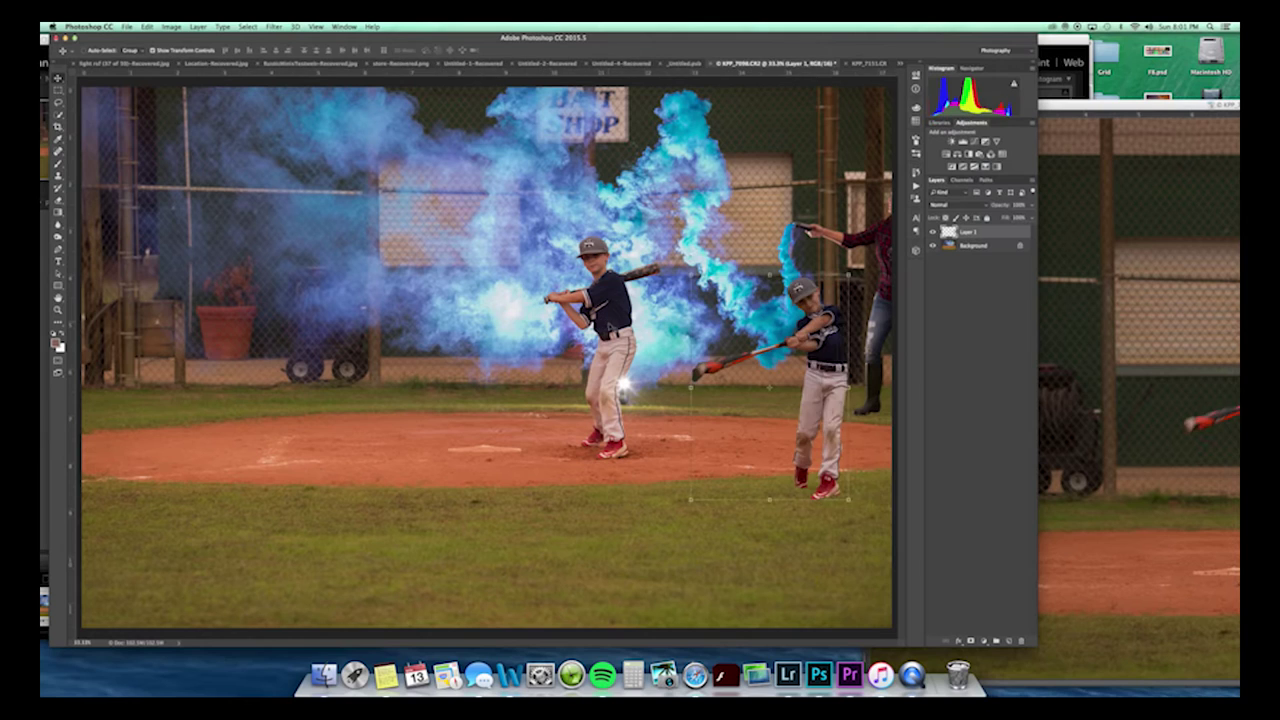
drag(767, 325, 549, 287)
drag(1060, 117, 620, 112)
click(562, 98)
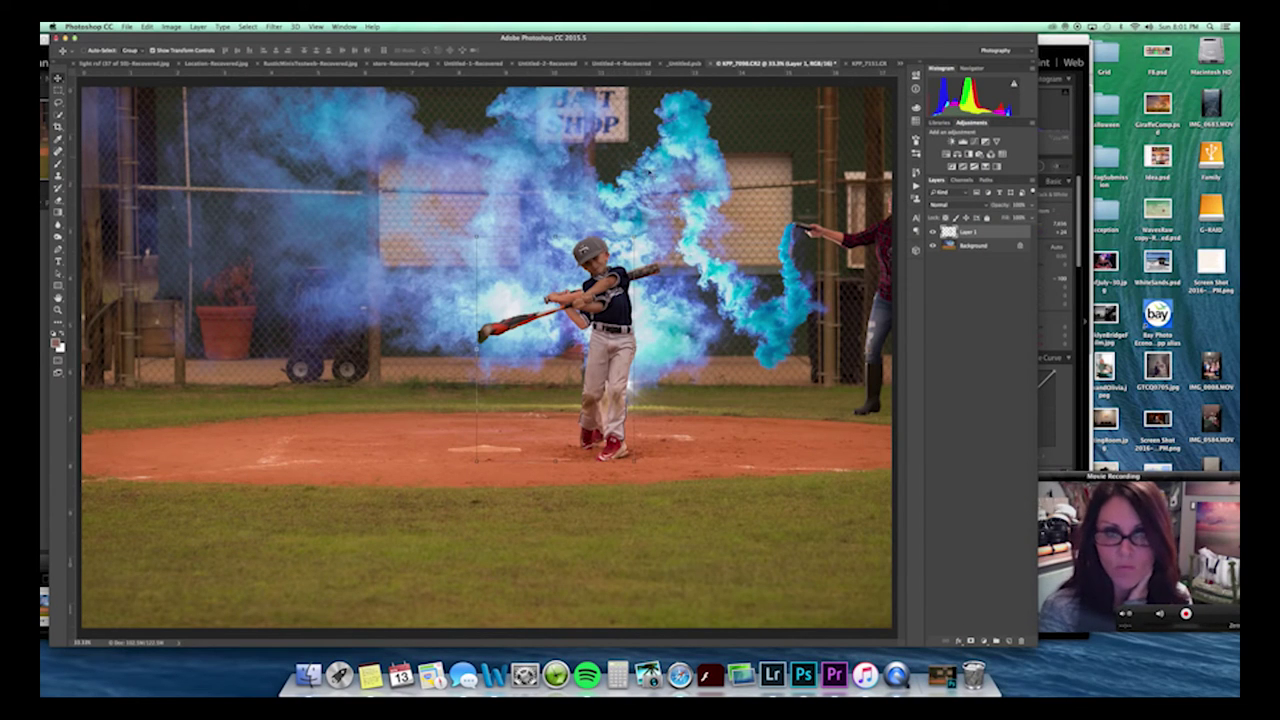
drag(606, 268, 605, 308)
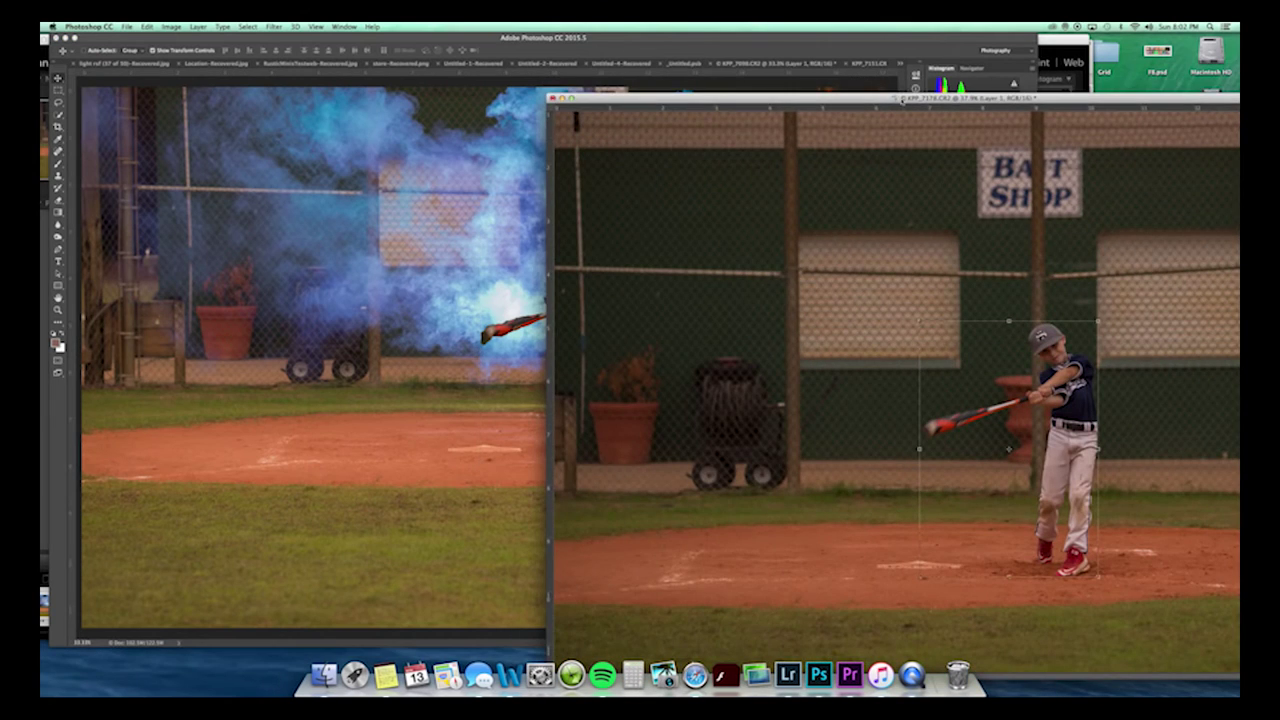
Bring the floating KPP_7178 window back over the workspace and step back through its history to restore the batter selection.
drag(903, 100, 395, 40)
drag(308, 34, 305, 36)
click(147, 26)
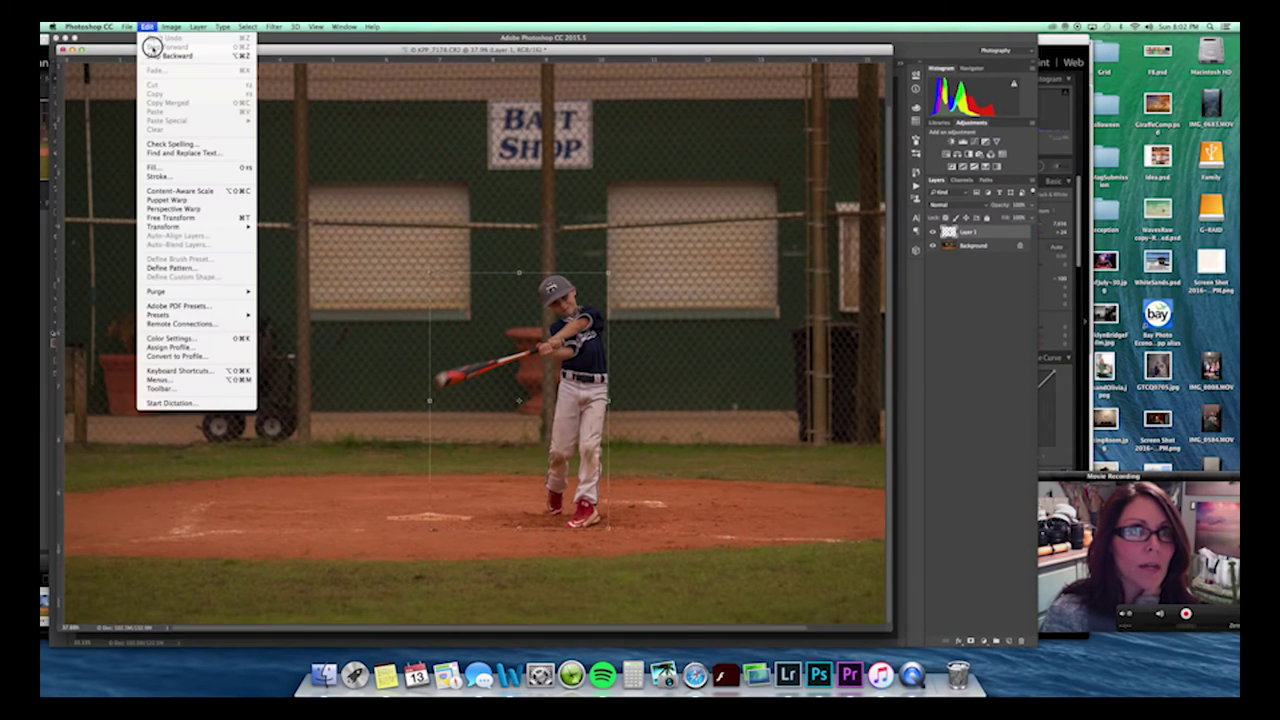
click(153, 56)
click(147, 27)
click(155, 58)
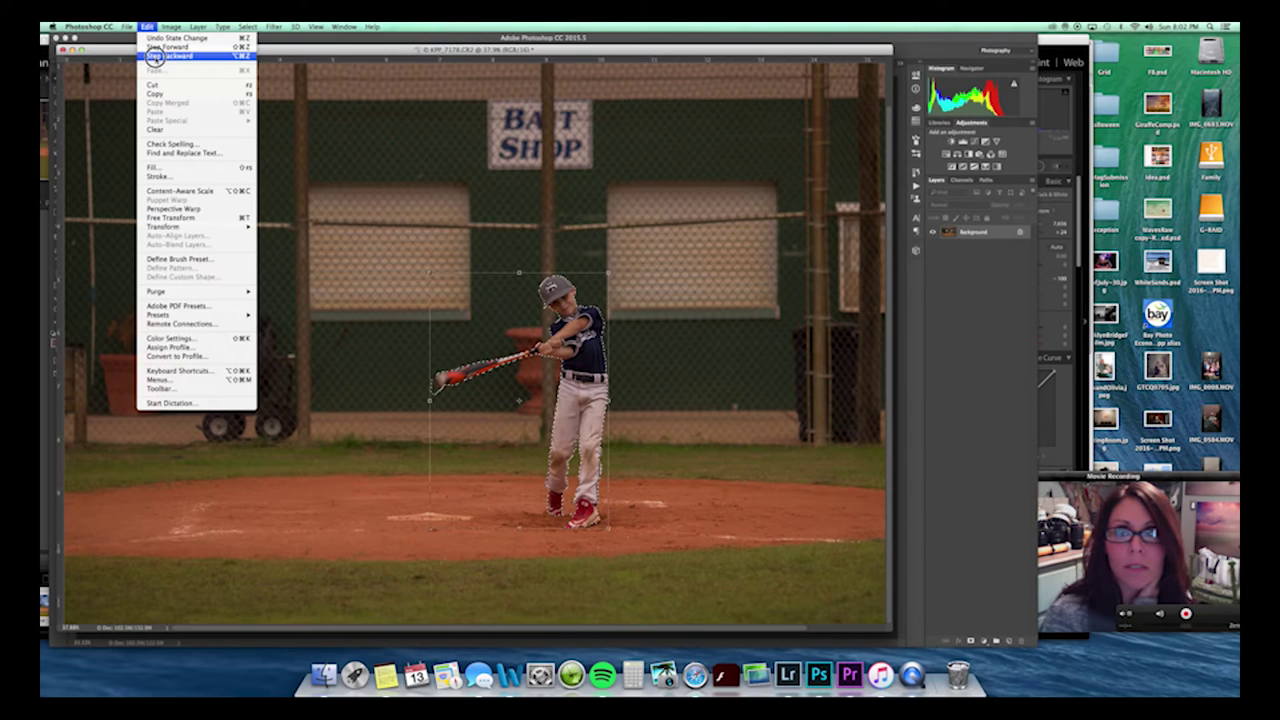
click(104, 118)
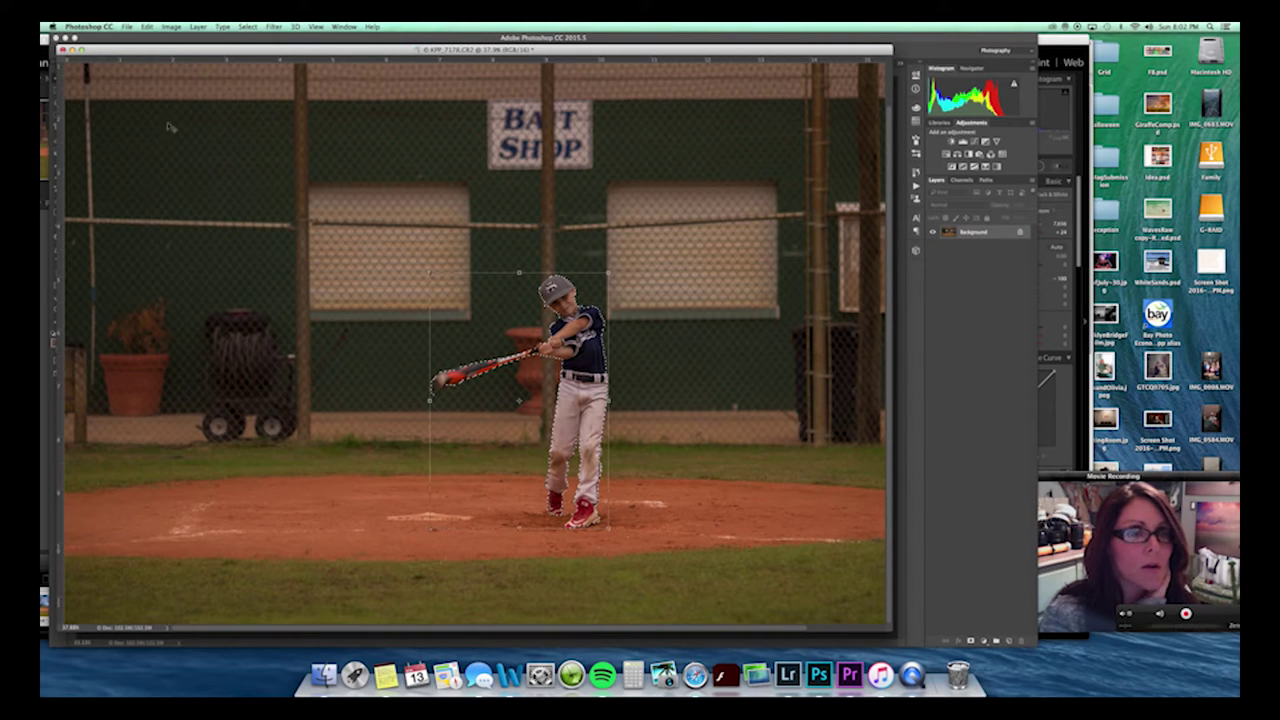
Shift the KPP_7178 window clear of the toolbar and extend the Quick Selection along the underside of the bat.
mouse_move(104, 50)
mouse_down()
mouse_move(137, 48)
mouse_move(151, 69)
mouse_up()
click(58, 114)
drag(462, 402, 545, 370)
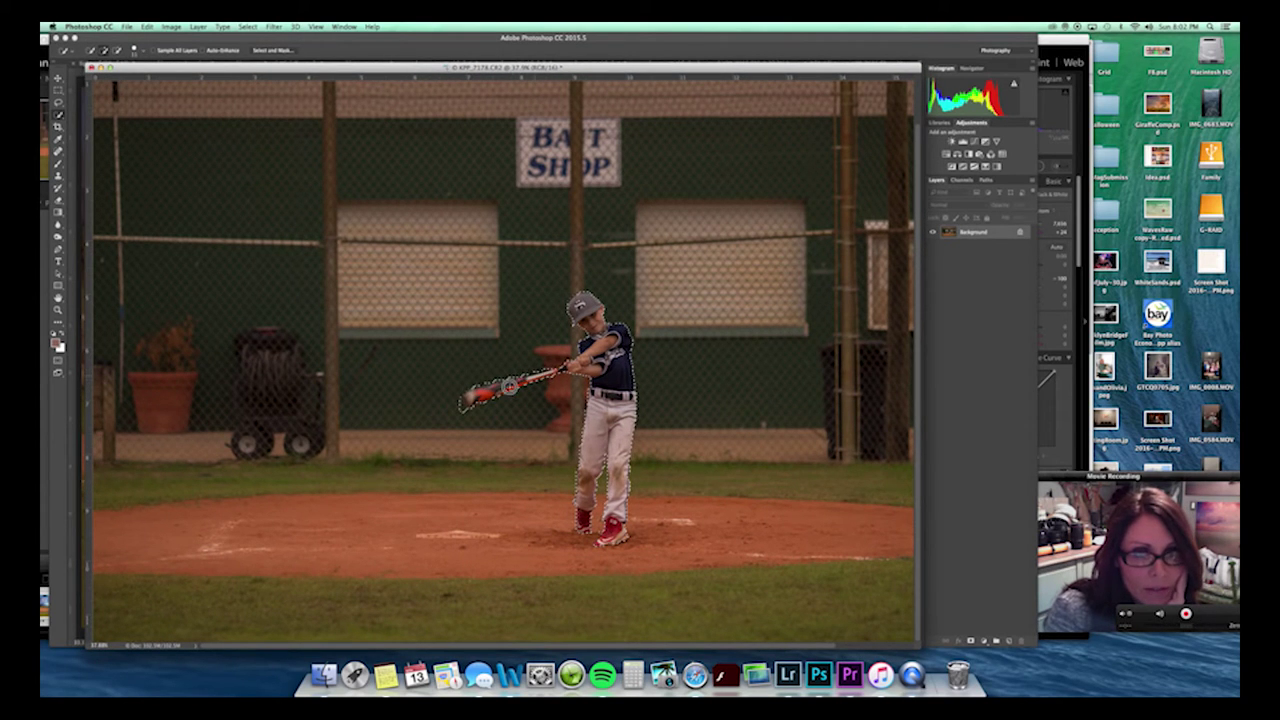
drag(475, 404, 545, 377)
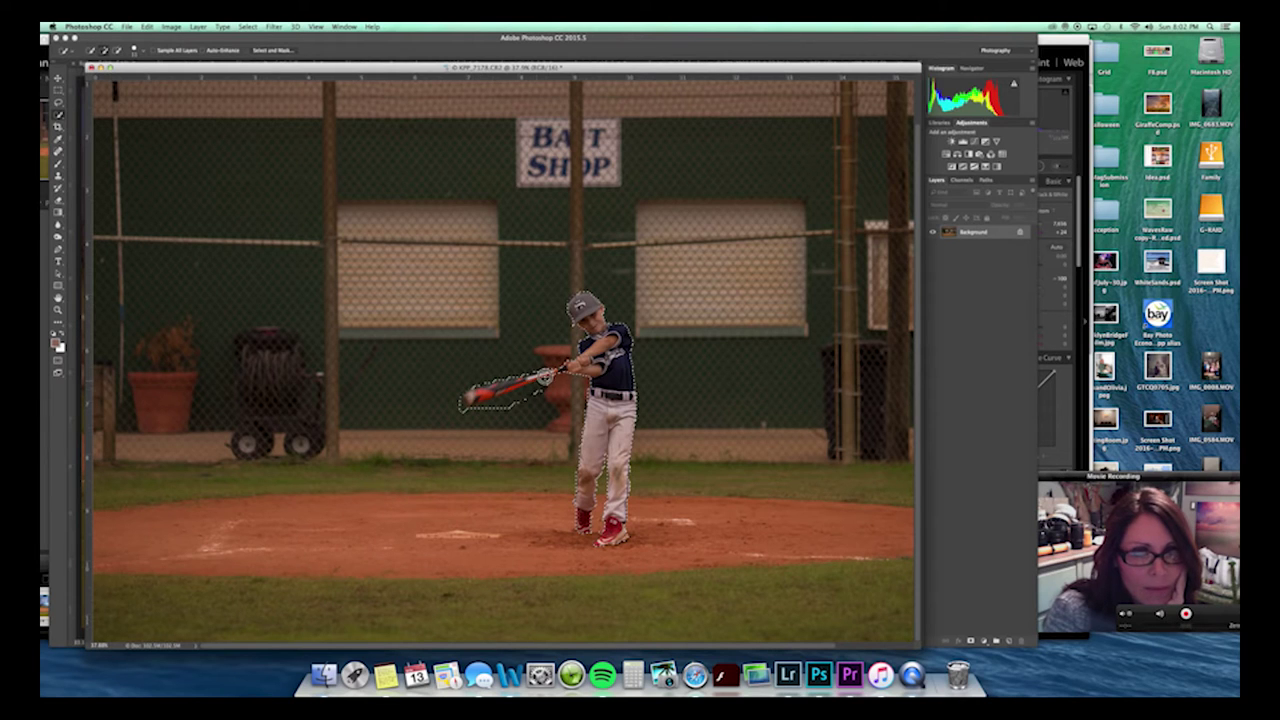
In Select and Mask, add the dark background around the bat to the selection, trim its far side and apply the result.
click(268, 50)
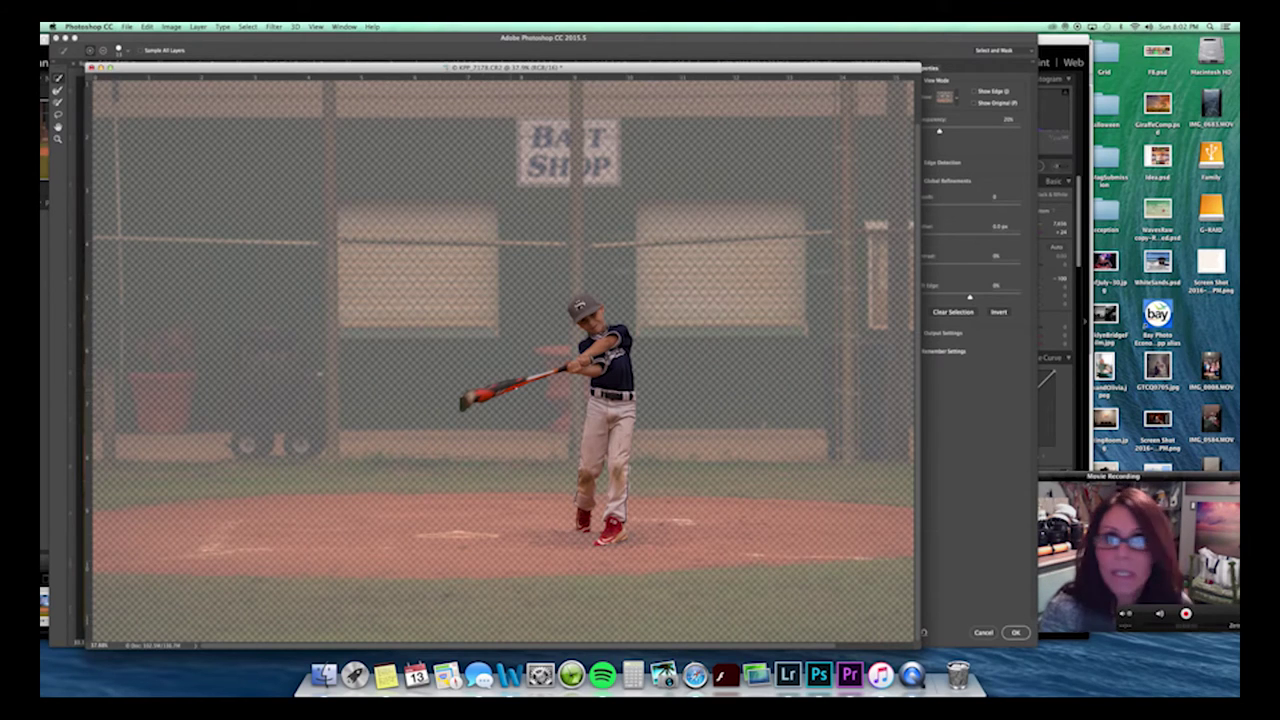
mouse_move(514, 376)
mouse_down()
mouse_move(461, 404)
mouse_move(555, 374)
mouse_move(514, 414)
mouse_up()
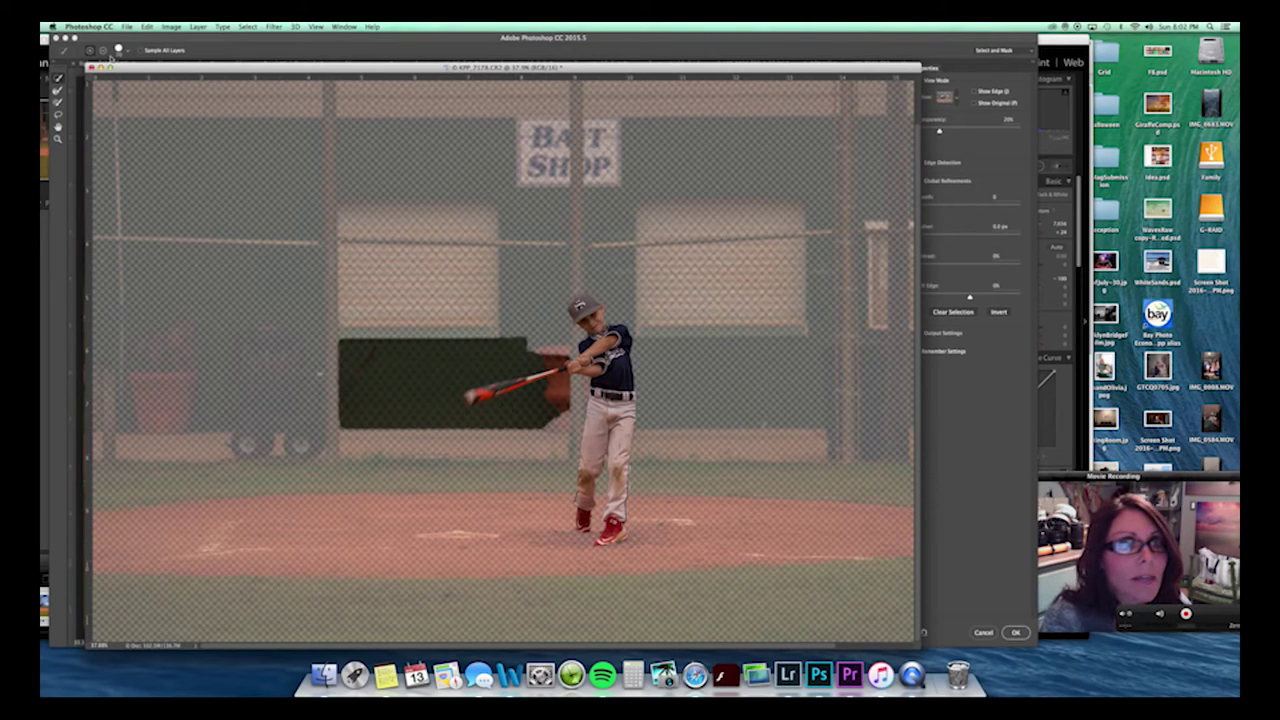
mouse_move(481, 347)
mouse_down()
mouse_move(360, 383)
mouse_move(388, 367)
mouse_move(345, 398)
mouse_up()
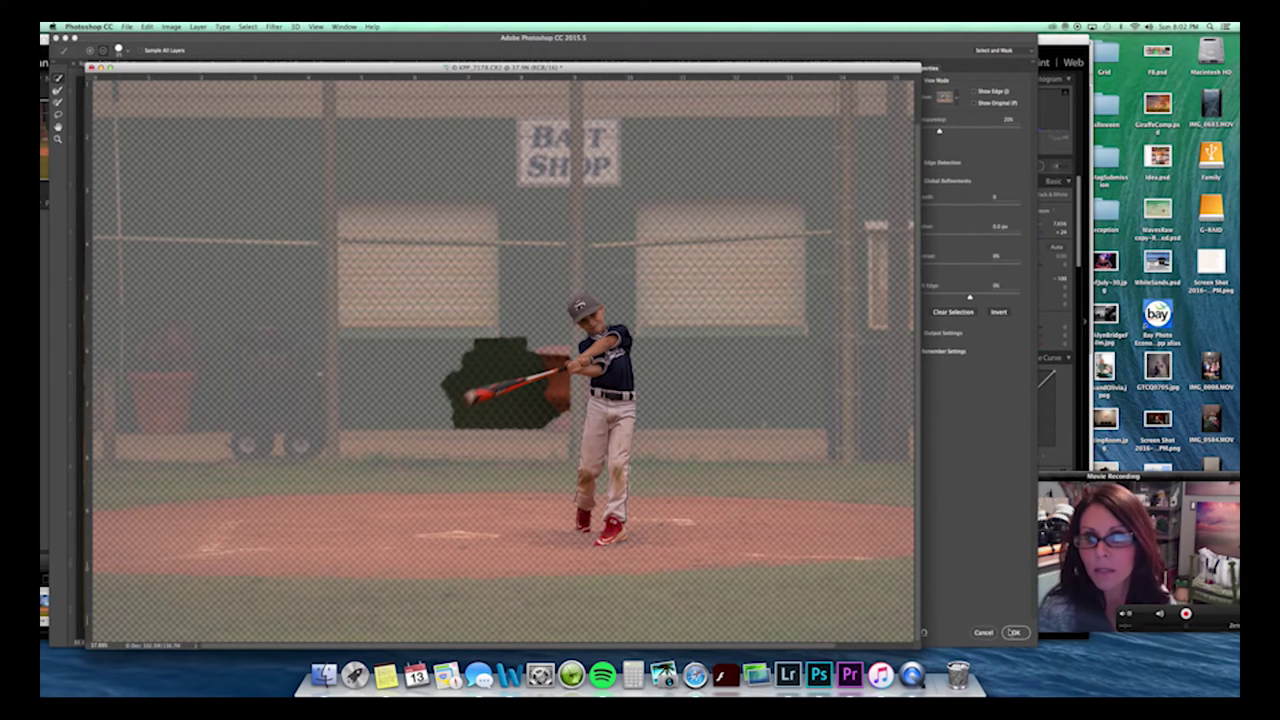
click(1013, 632)
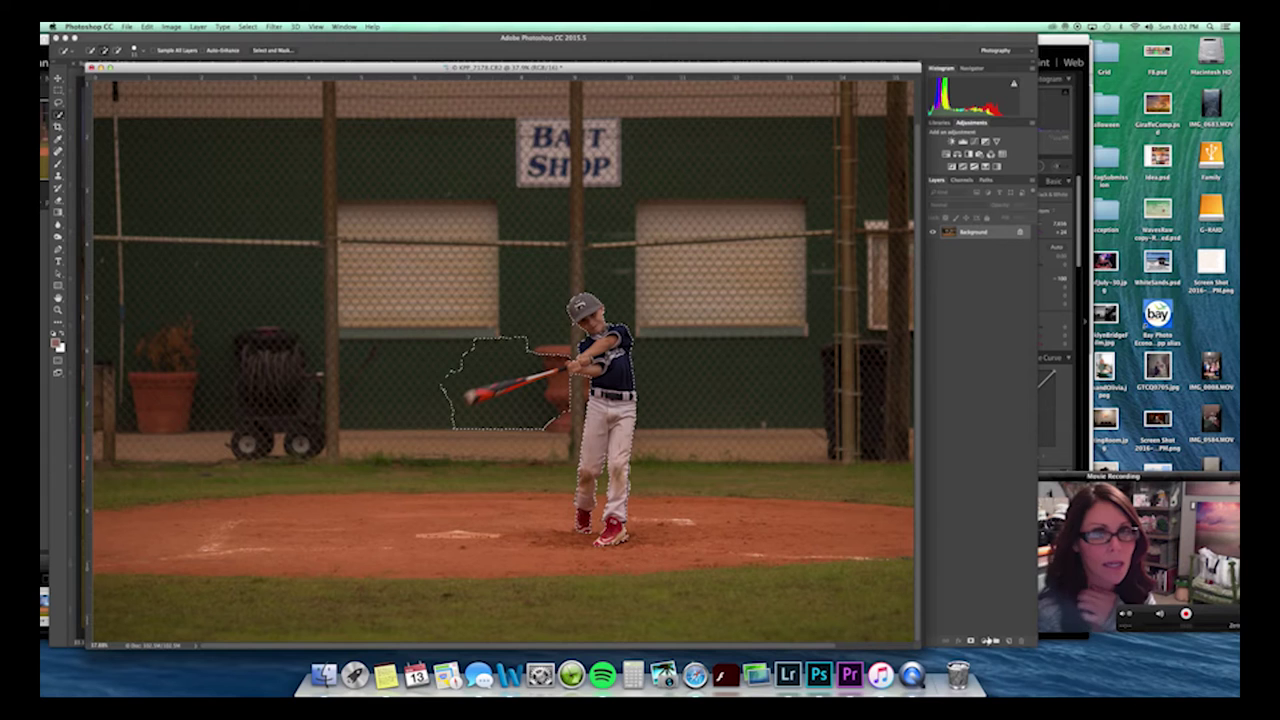
Copy the enlarged batter selection to a new layer and move it into KPP_7098 over the existing batter.
key(ctrl+j)
key(v)
drag(753, 70, 831, 338)
drag(629, 494, 533, 186)
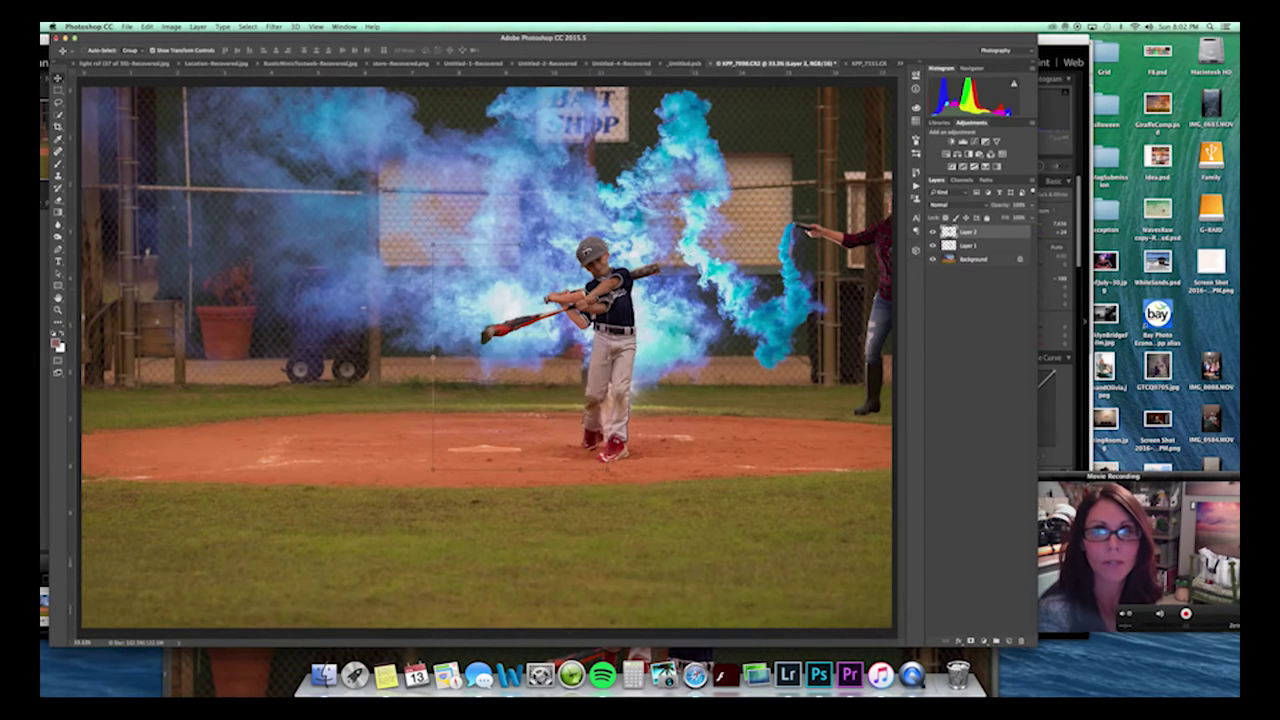
Hide Layer 1 and shift the new batter cutout on Layer 2 over the original batter.
click(972, 249)
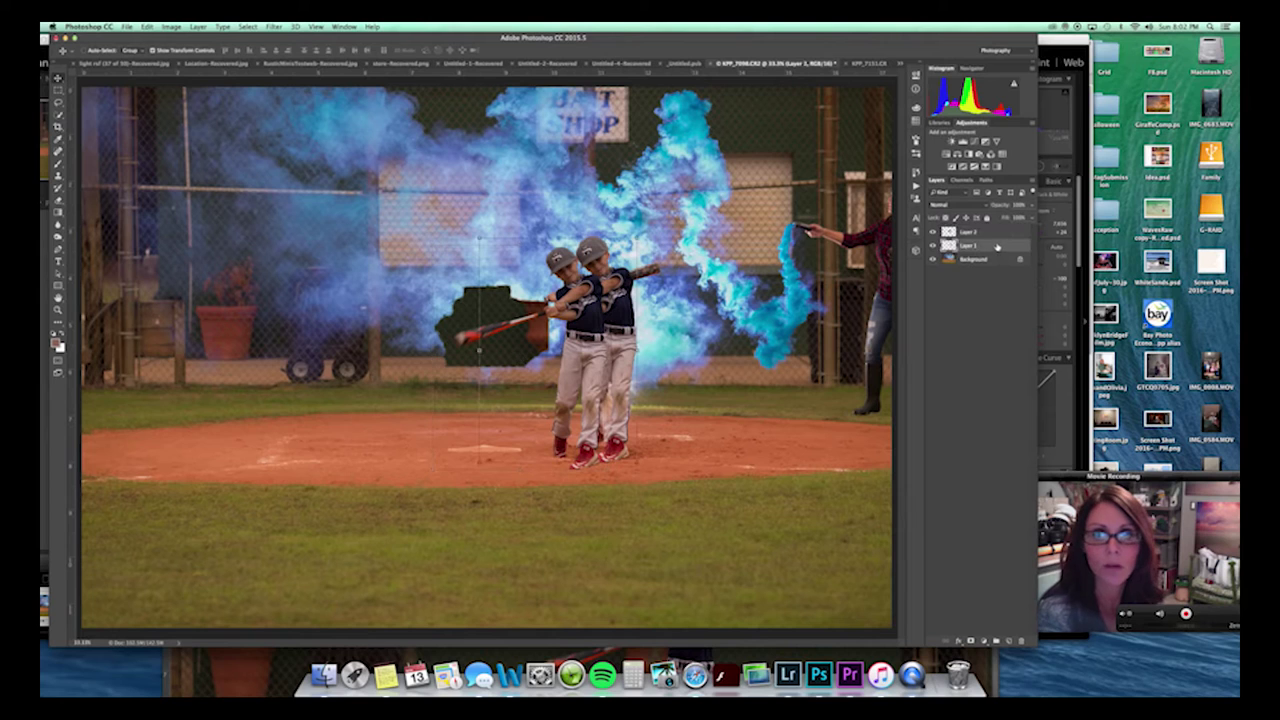
click(932, 245)
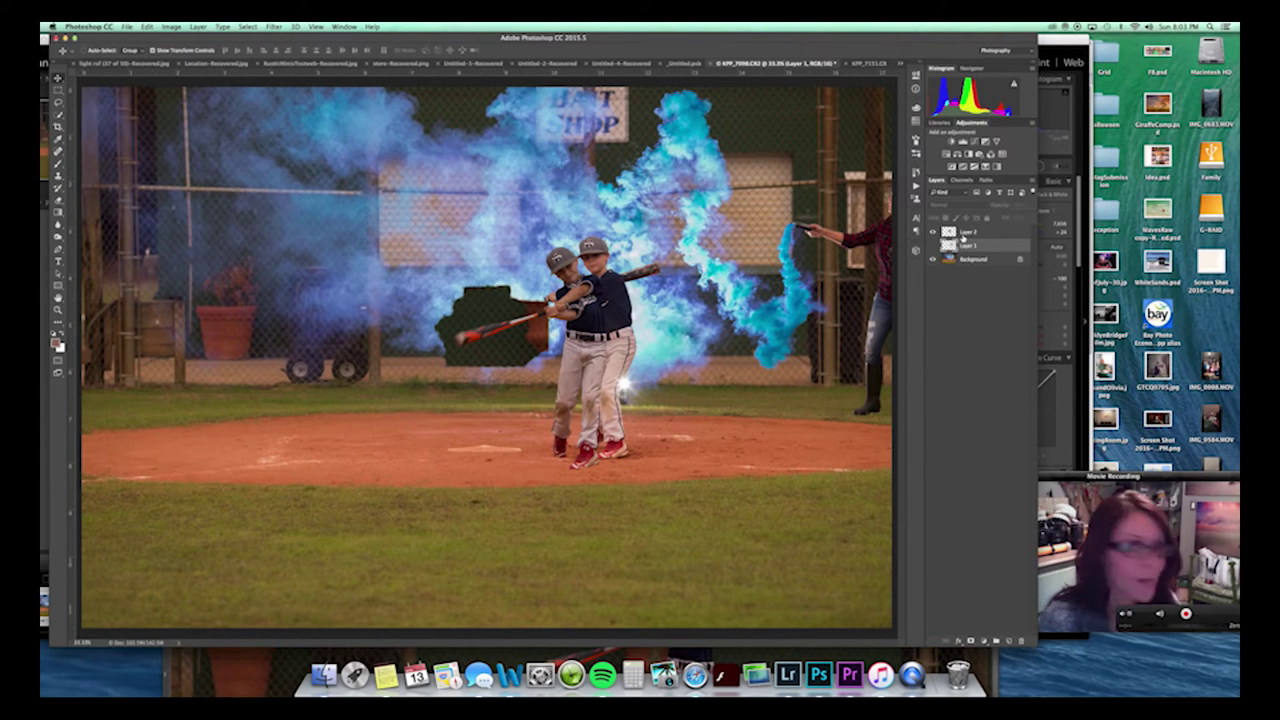
click(983, 233)
drag(578, 352, 608, 336)
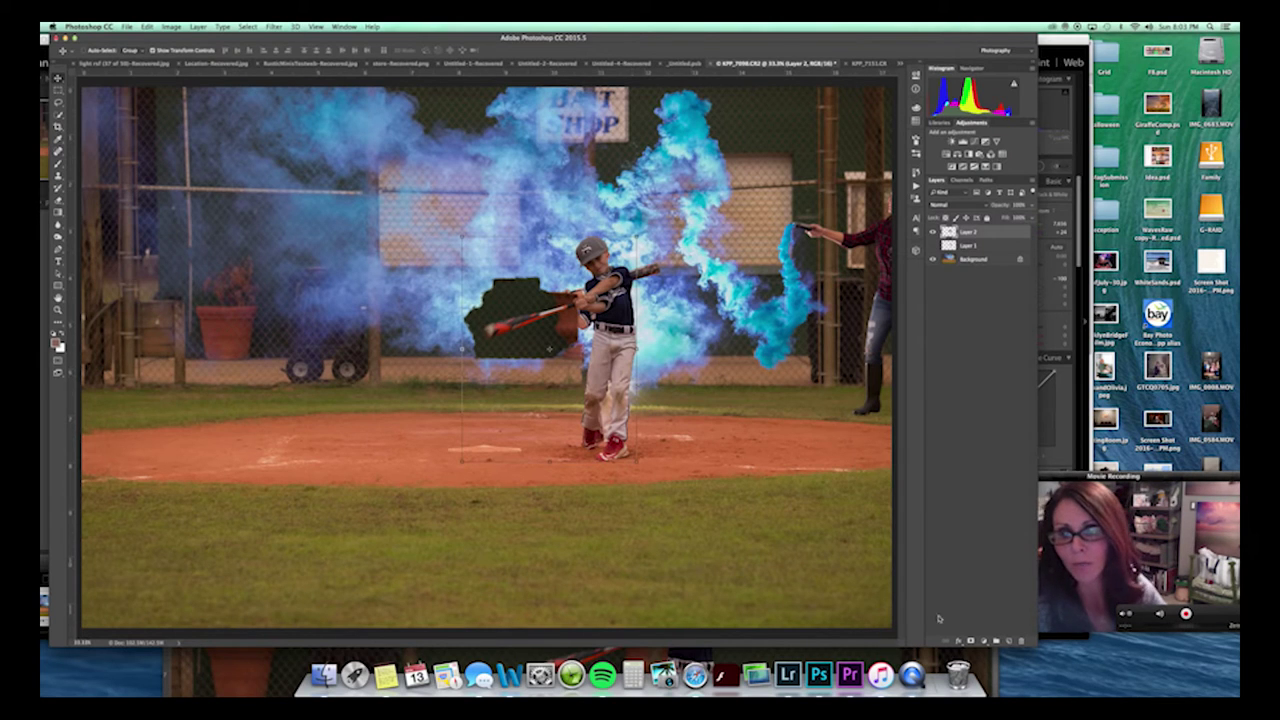
Add a layer mask to Layer 2 and set up a soft Brush with black as the painting color.
click(970, 641)
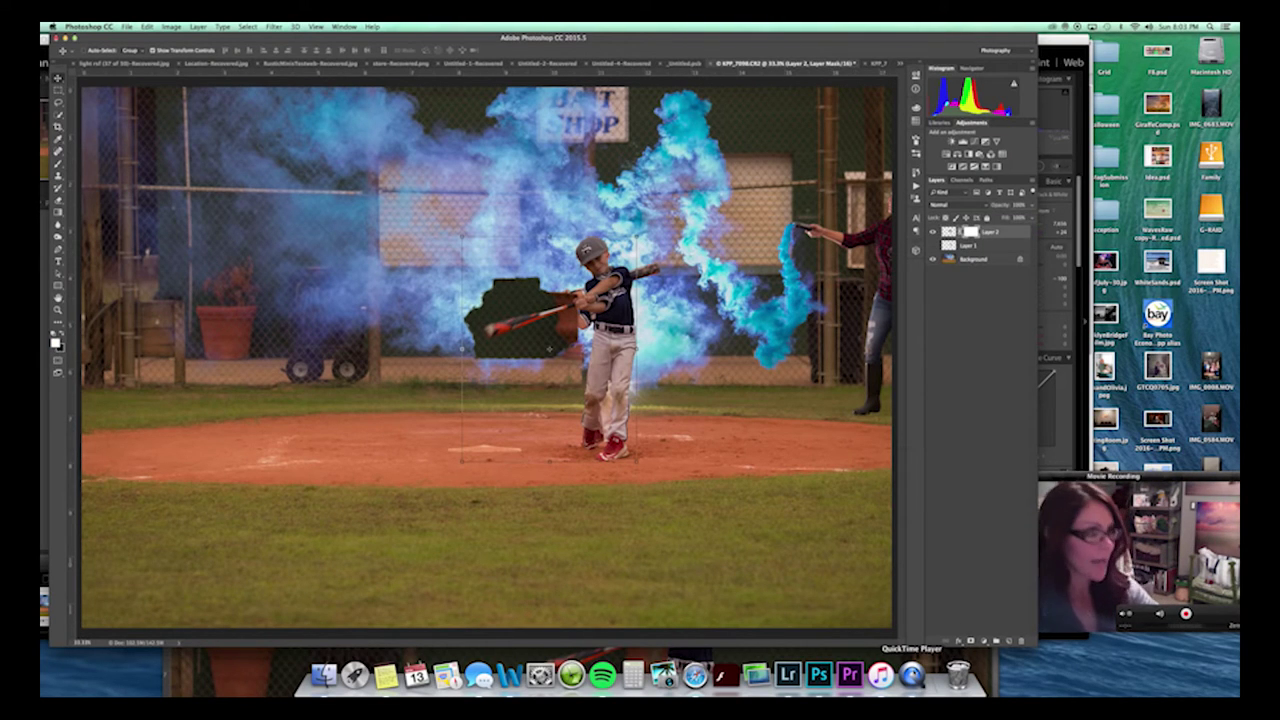
key(b)
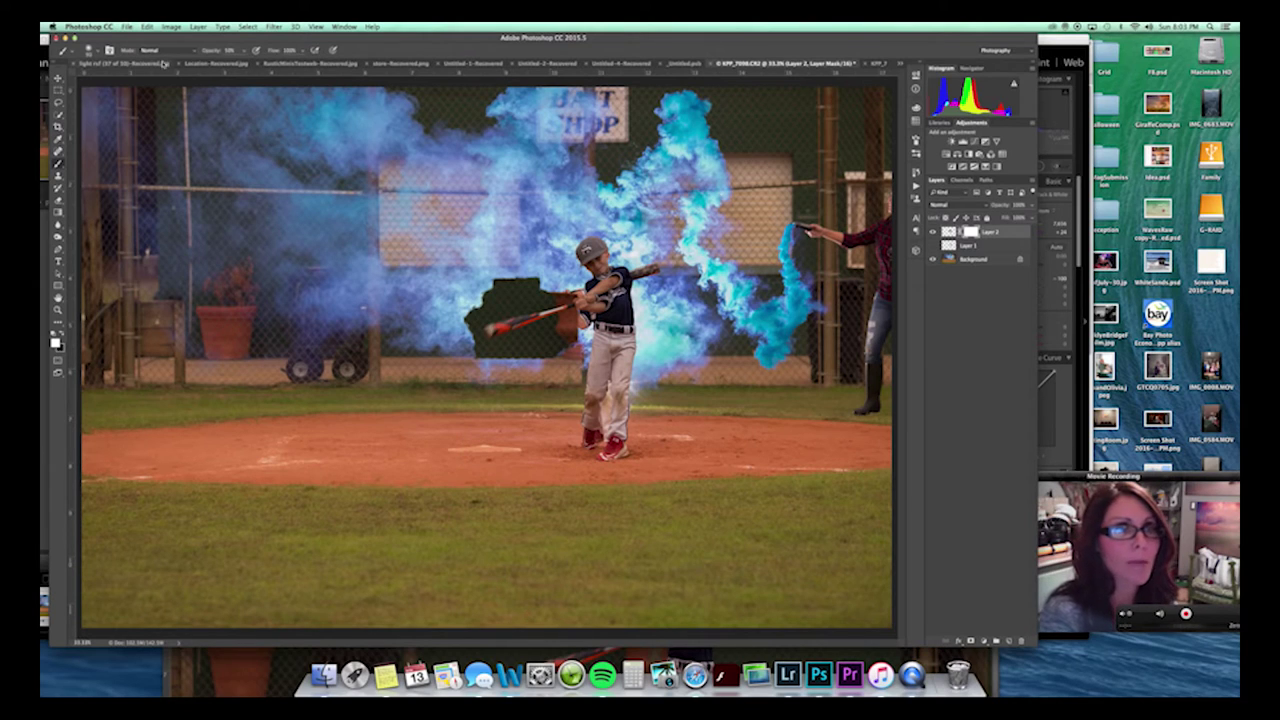
click(96, 51)
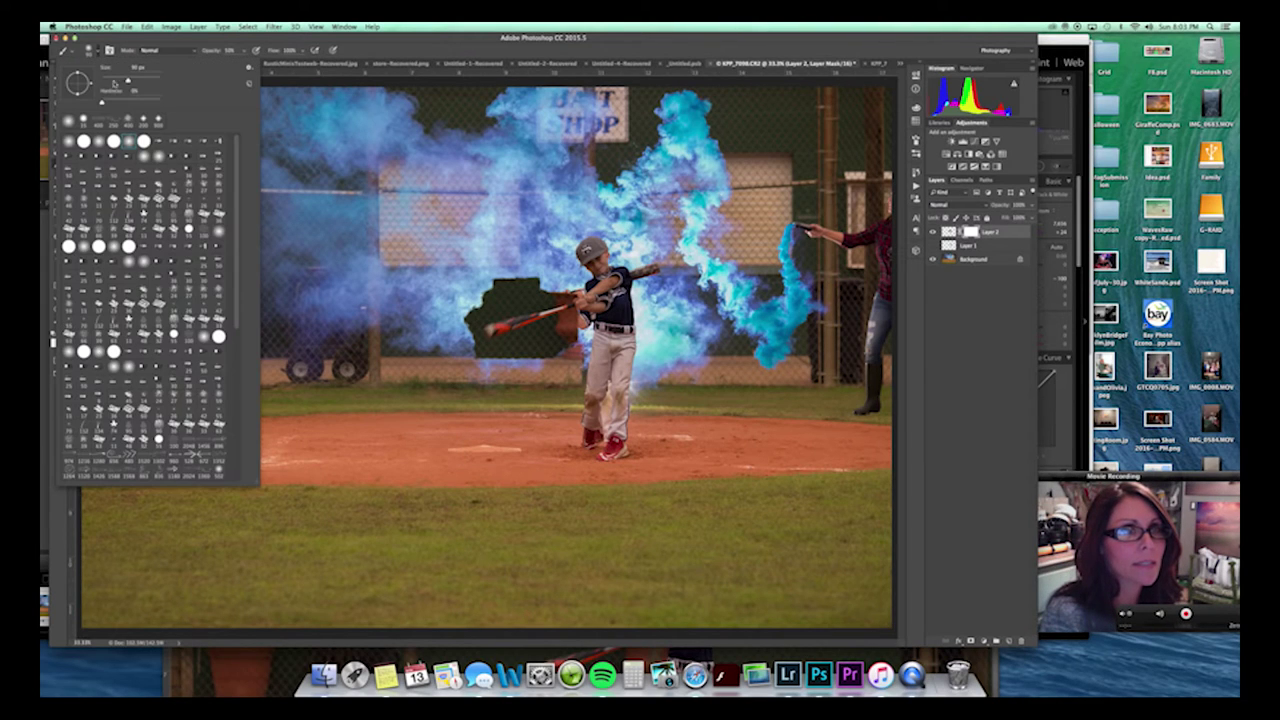
click(181, 41)
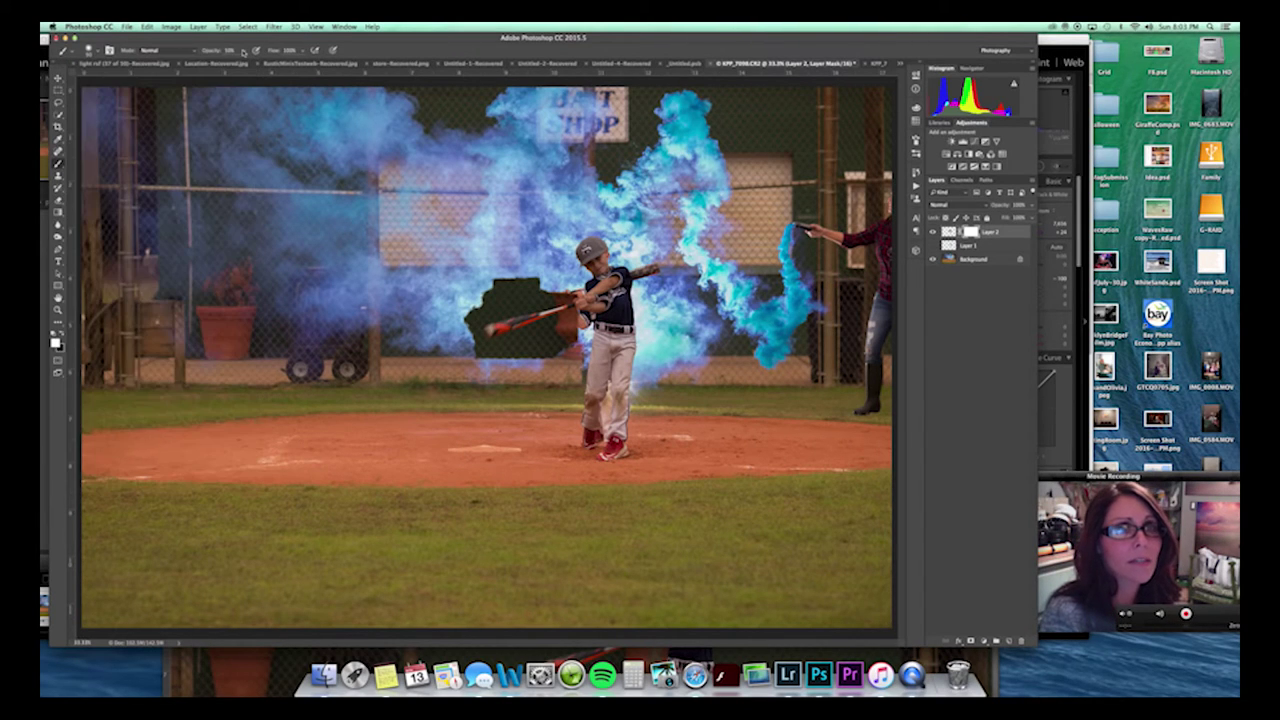
key(z)
mouse_move(572, 343)
mouse_down()
mouse_move(551, 350)
mouse_move(564, 339)
mouse_up()
key(b)
key(x)
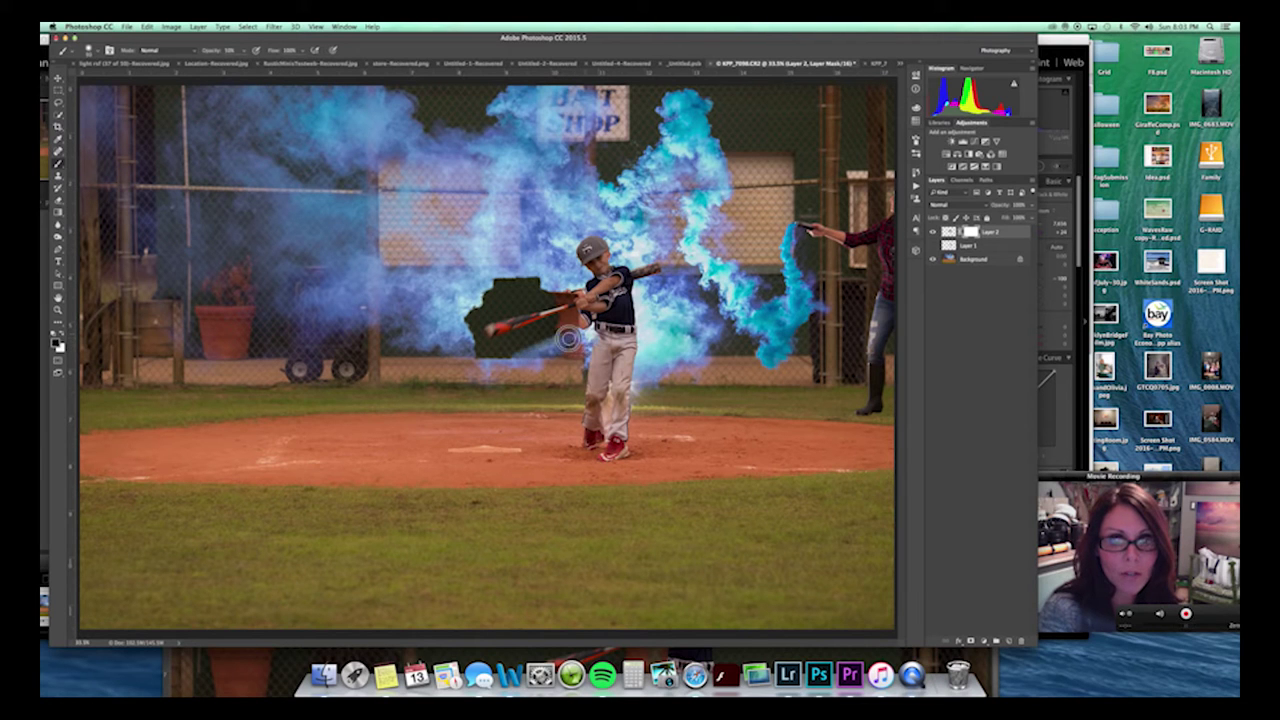
Paint out the dark background above and below the bat on Layer 2's mask, raising the brush opacity from 50% to 80%.
key(z)
click(535, 305)
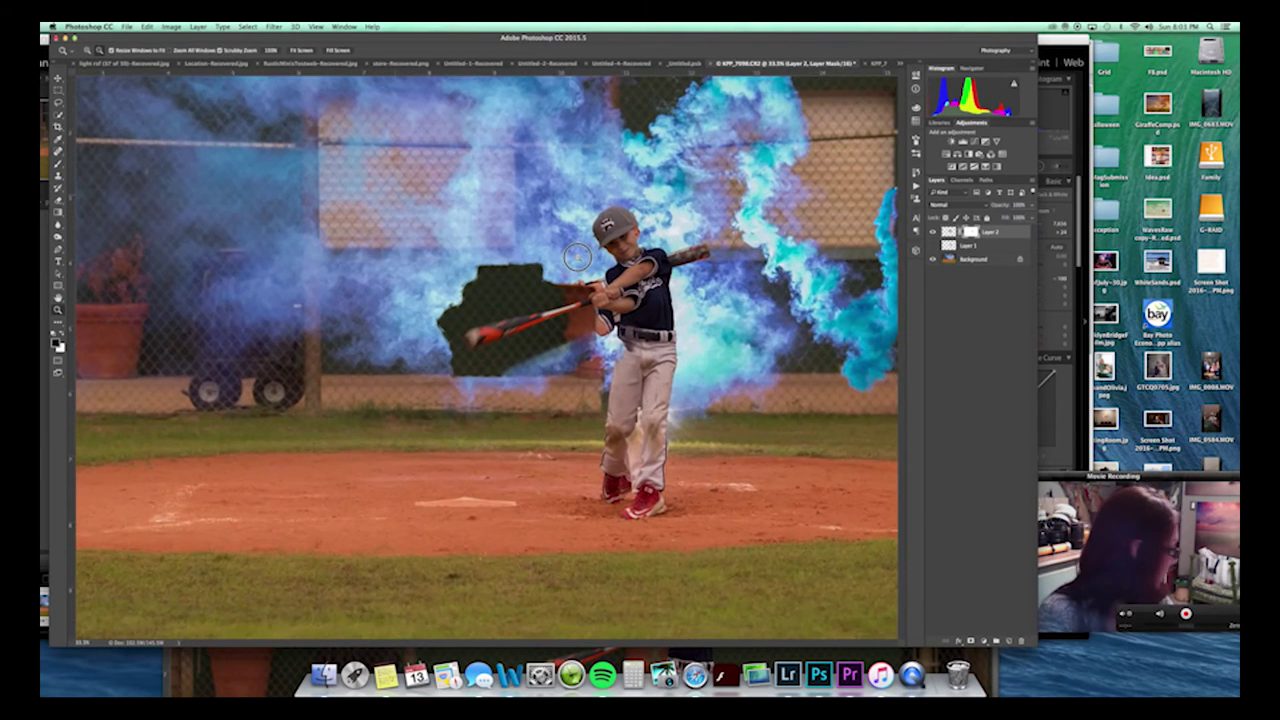
key(b)
mouse_move(550, 275)
mouse_down()
mouse_move(476, 272)
mouse_move(508, 264)
mouse_move(522, 270)
mouse_move(451, 281)
mouse_up()
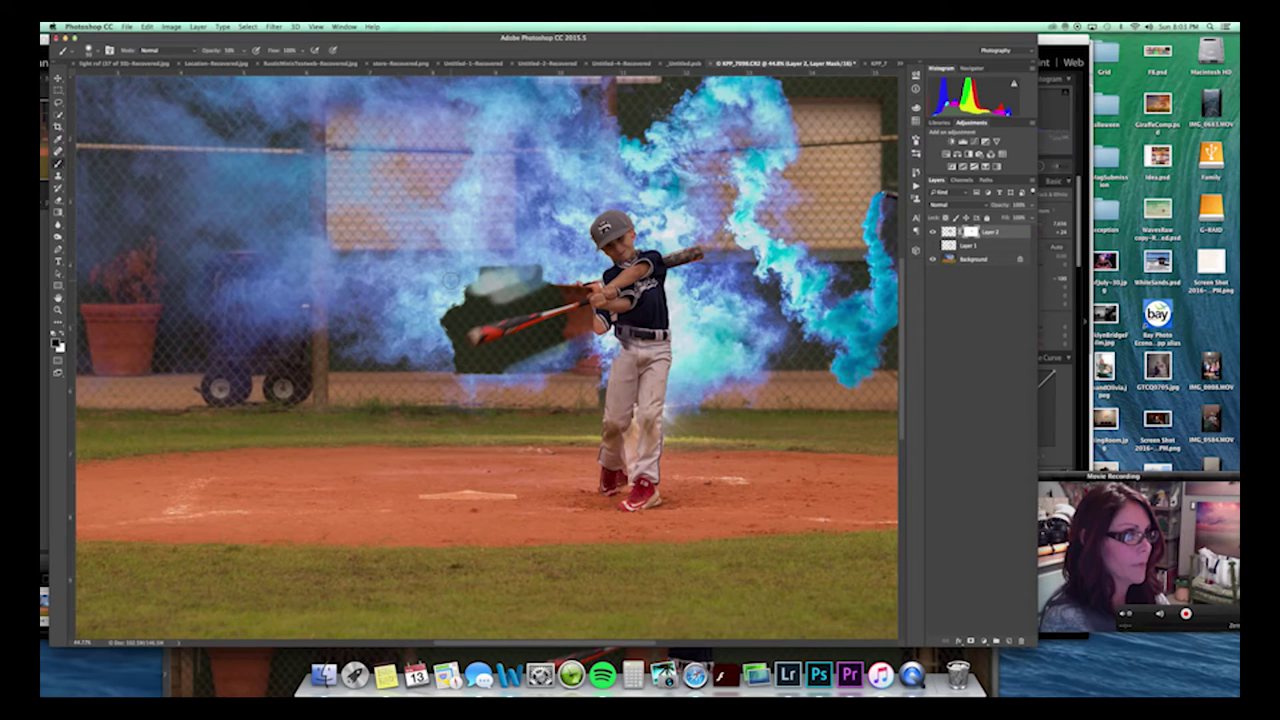
mouse_move(550, 262)
mouse_down()
mouse_move(472, 274)
mouse_move(479, 261)
mouse_move(500, 271)
mouse_move(484, 275)
mouse_move(505, 270)
mouse_move(479, 274)
mouse_move(518, 293)
mouse_move(558, 282)
mouse_move(433, 318)
mouse_move(587, 277)
mouse_move(443, 307)
mouse_move(506, 283)
mouse_up()
key(8)
mouse_move(561, 369)
mouse_down()
mouse_move(475, 345)
mouse_move(615, 325)
mouse_move(595, 315)
mouse_move(469, 369)
mouse_up()
mouse_move(625, 326)
mouse_down()
mouse_move(586, 334)
mouse_move(622, 326)
mouse_up()
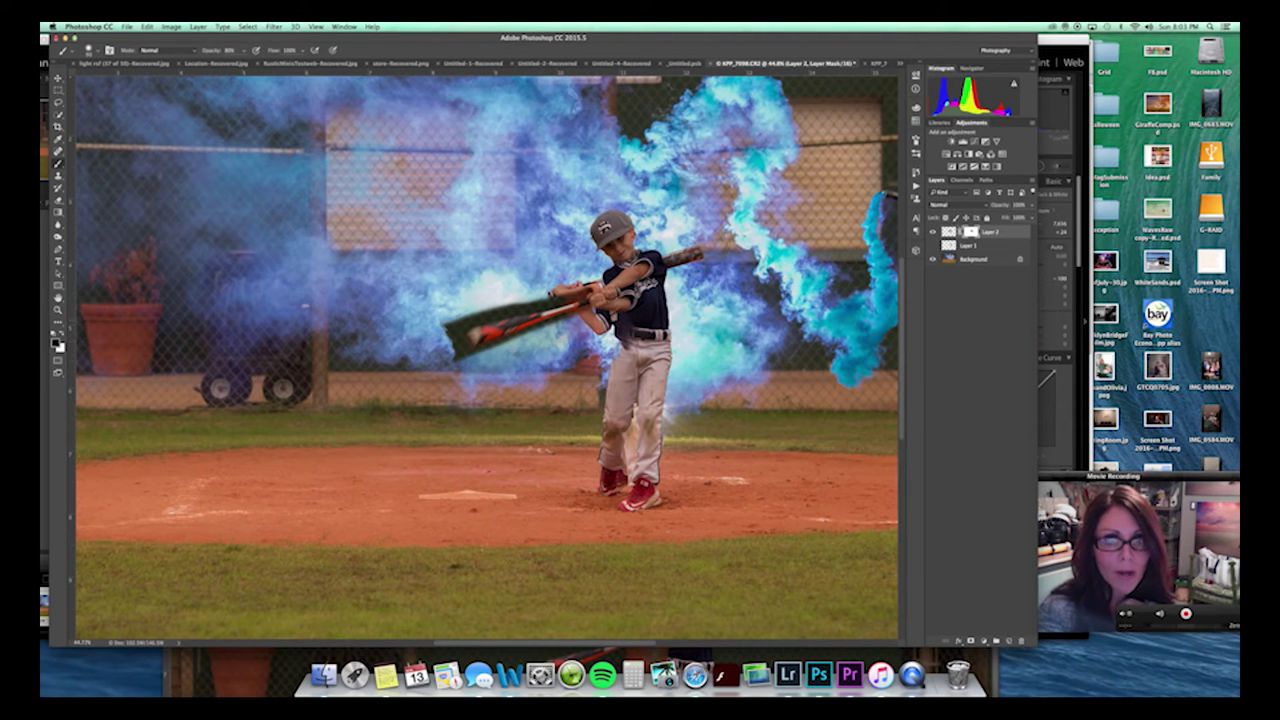
Trim Layer 2's mask closer to the bat barrel, and bring back the gripping hands by painting white.
mouse_move(553, 295)
mouse_down()
mouse_move(491, 300)
mouse_move(438, 328)
mouse_move(604, 285)
mouse_up()
scroll(534, 318, up, 3)
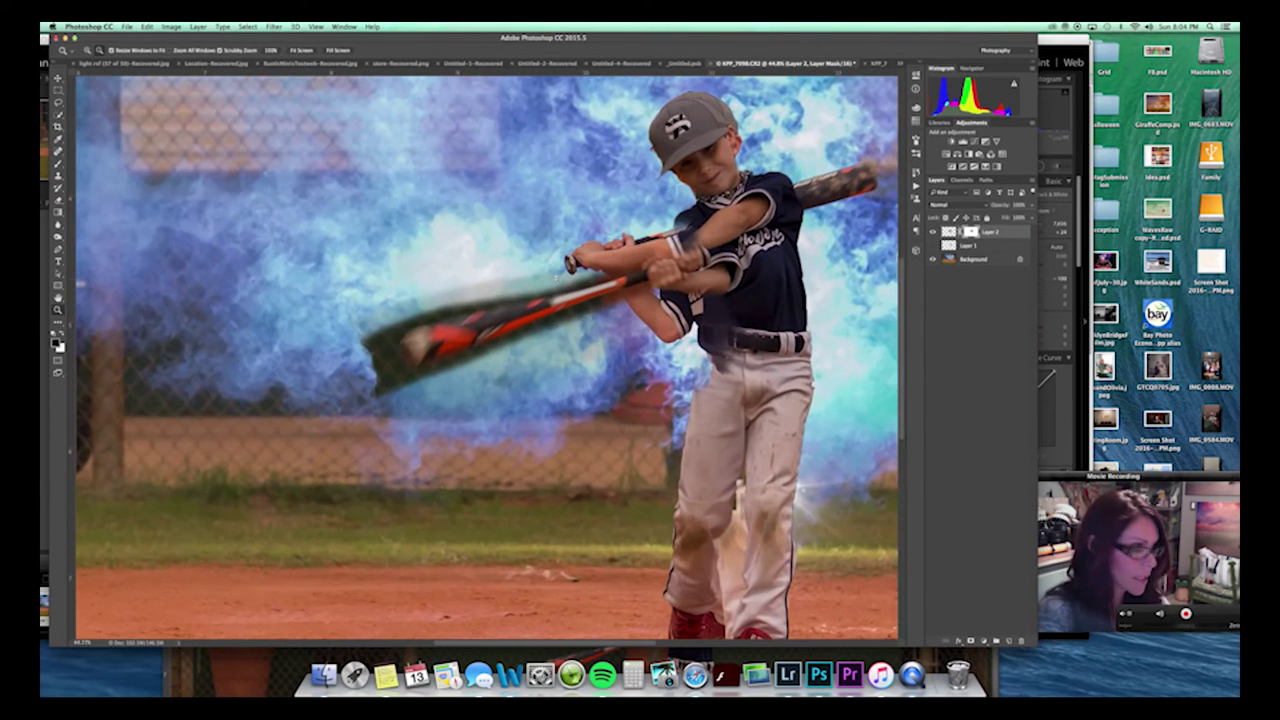
mouse_move(600, 310)
mouse_down()
mouse_move(391, 389)
mouse_move(370, 340)
mouse_move(387, 256)
mouse_up()
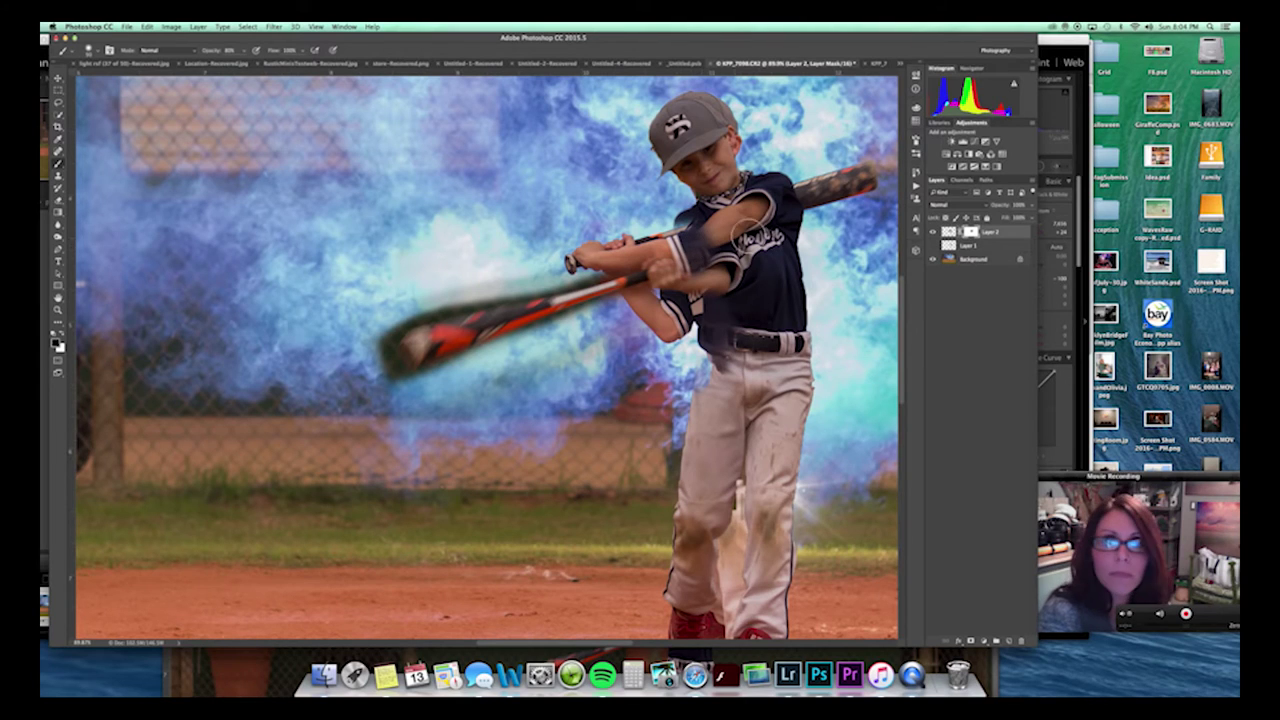
key(x)
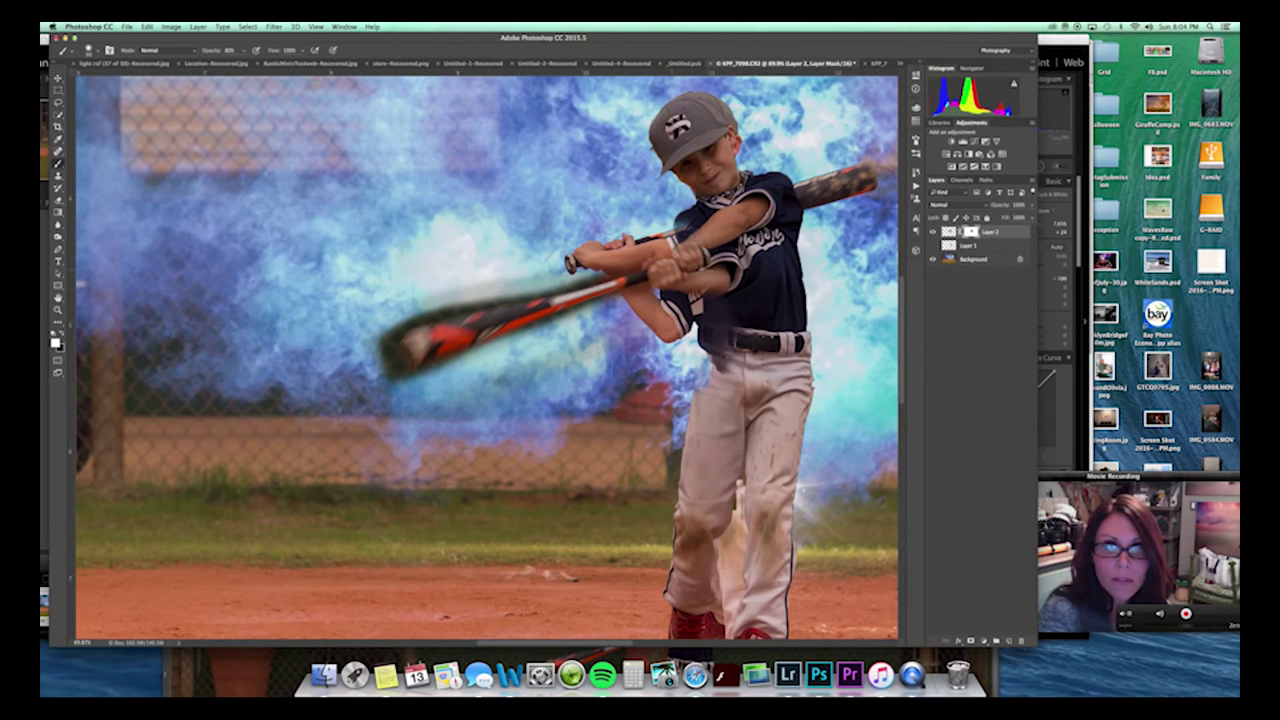
drag(640, 248, 627, 252)
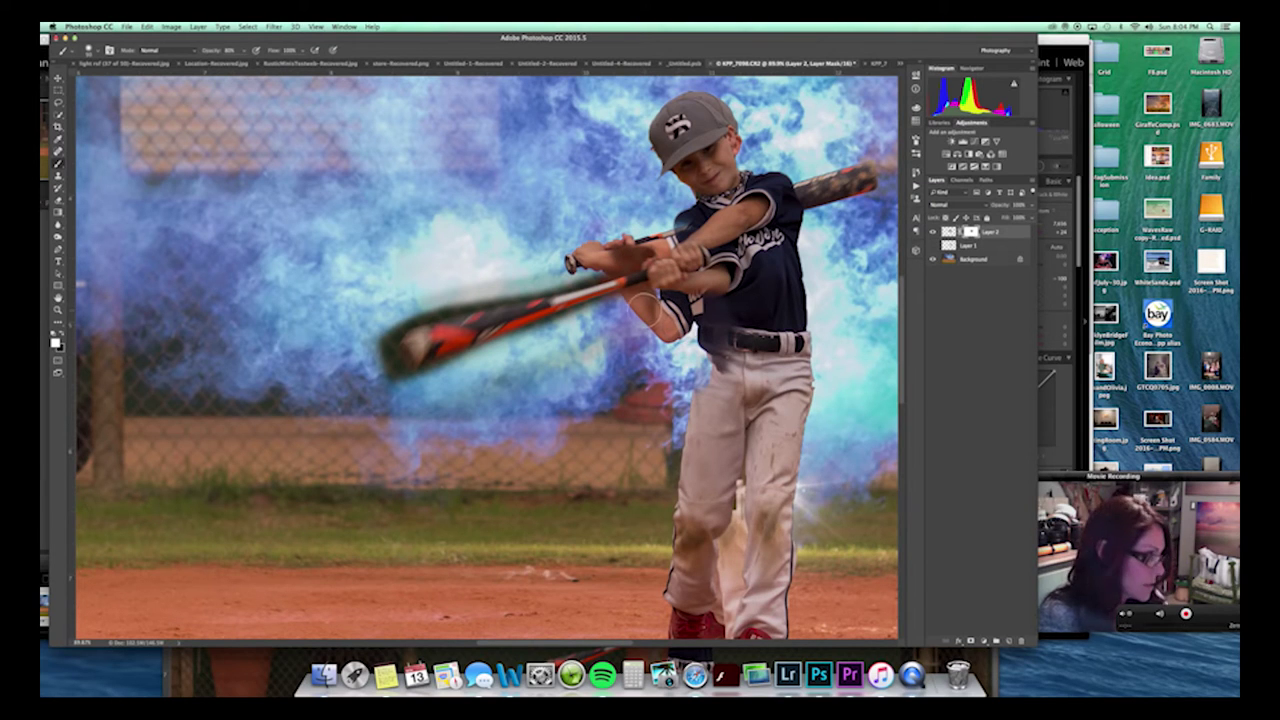
Paint away the remaining dark fringe around the whole bat on the mask, and adjust the brush, lowering its opacity to 60%.
key(x)
mouse_move(572, 268)
mouse_down()
mouse_move(414, 316)
mouse_move(362, 349)
mouse_up()
mouse_move(452, 295)
mouse_down()
mouse_move(421, 300)
mouse_move(598, 274)
mouse_move(413, 318)
mouse_move(382, 342)
mouse_move(392, 385)
mouse_move(387, 340)
mouse_move(401, 378)
mouse_move(414, 377)
mouse_move(610, 304)
mouse_up()
mouse_move(394, 341)
mouse_down()
mouse_move(420, 312)
mouse_move(550, 271)
mouse_up()
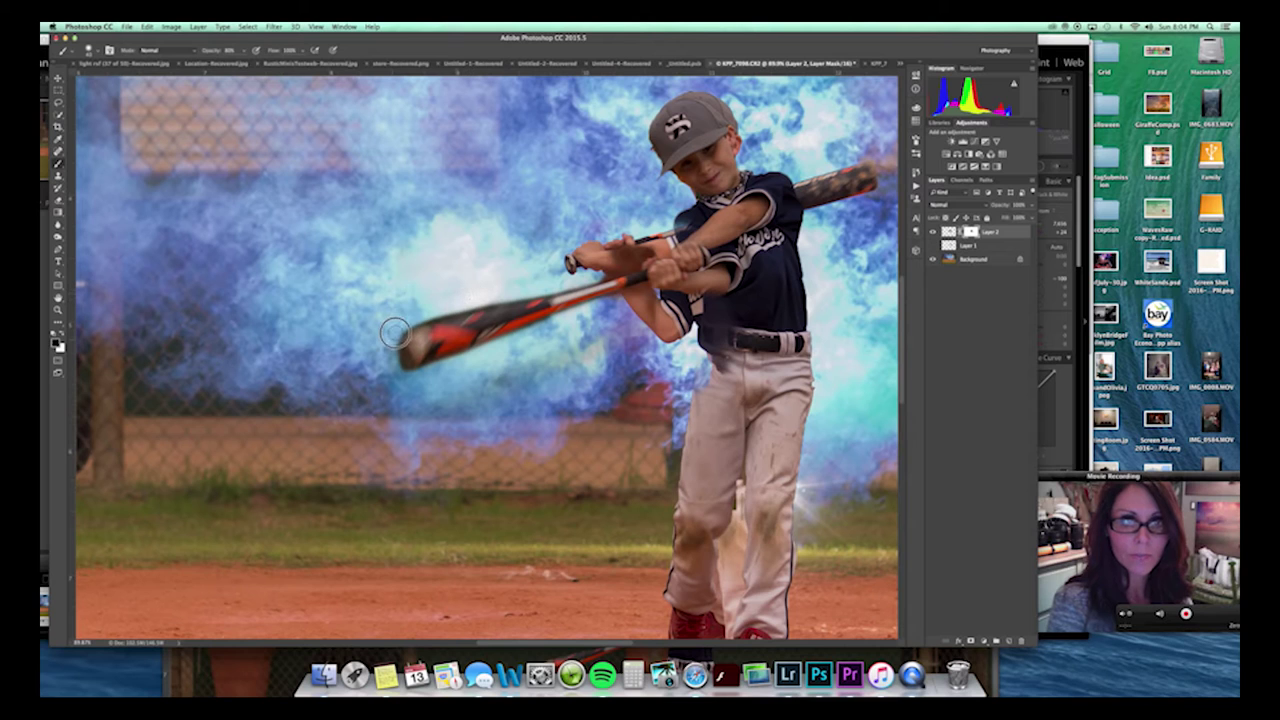
click(92, 50)
drag(116, 102, 90, 102)
click(136, 45)
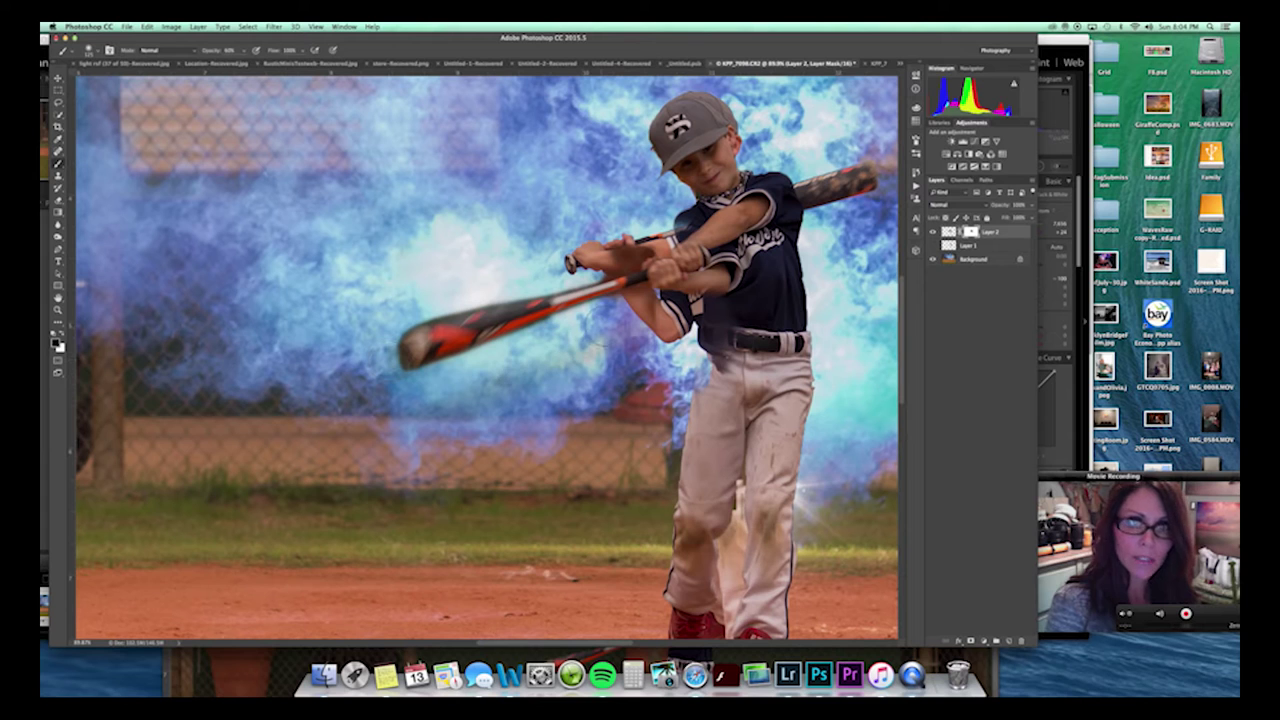
Toggle Layer 2 off and on for comparison, paint the mask over the overlapping forearms and undo the last stroke.
click(933, 231)
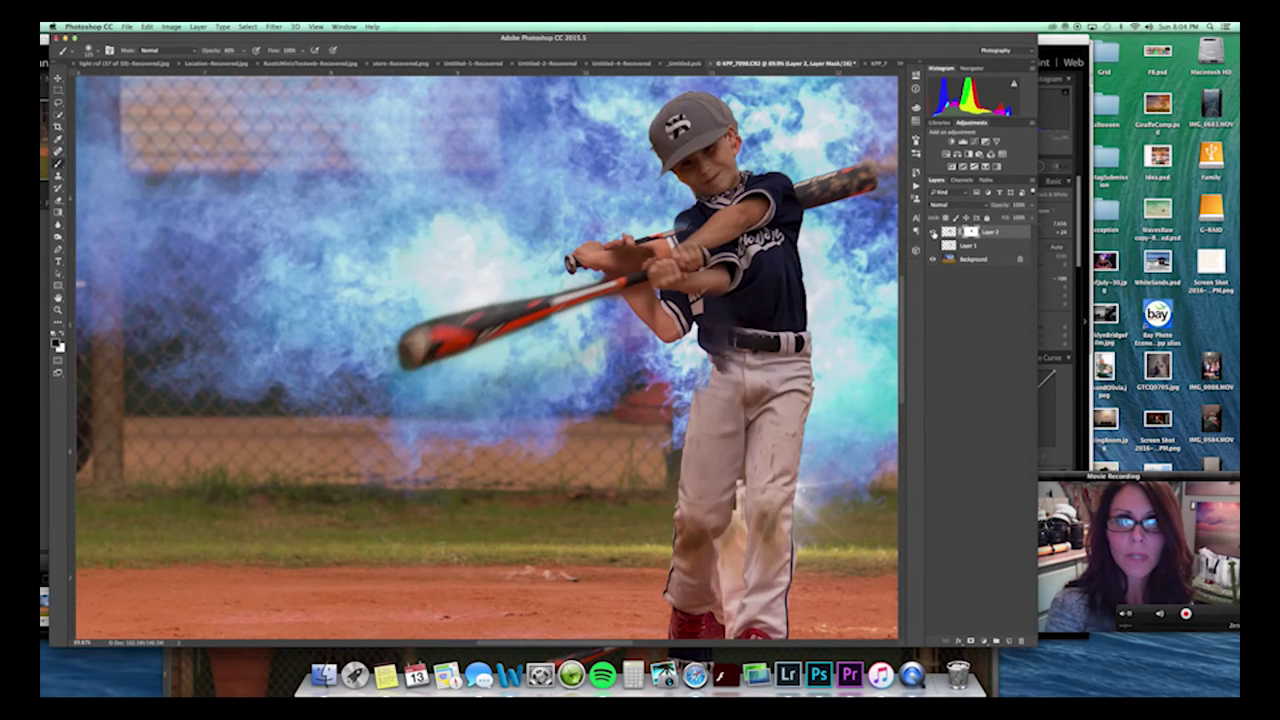
click(933, 231)
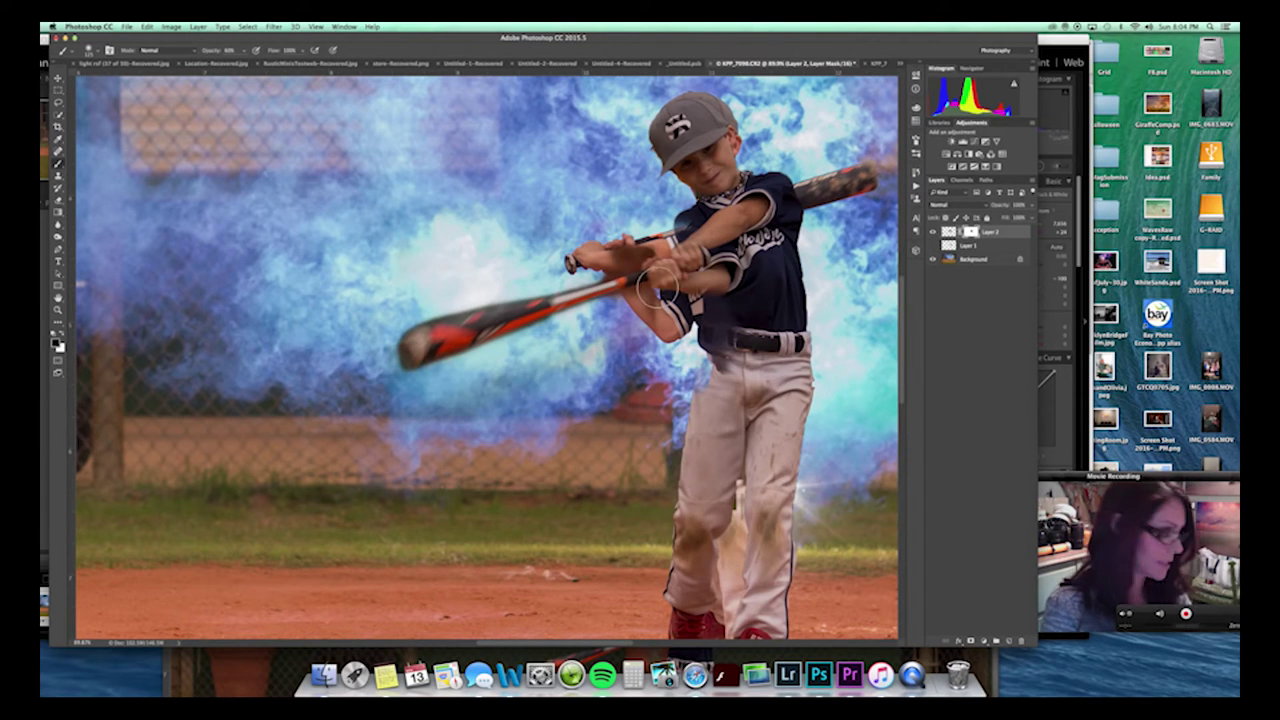
key(x)
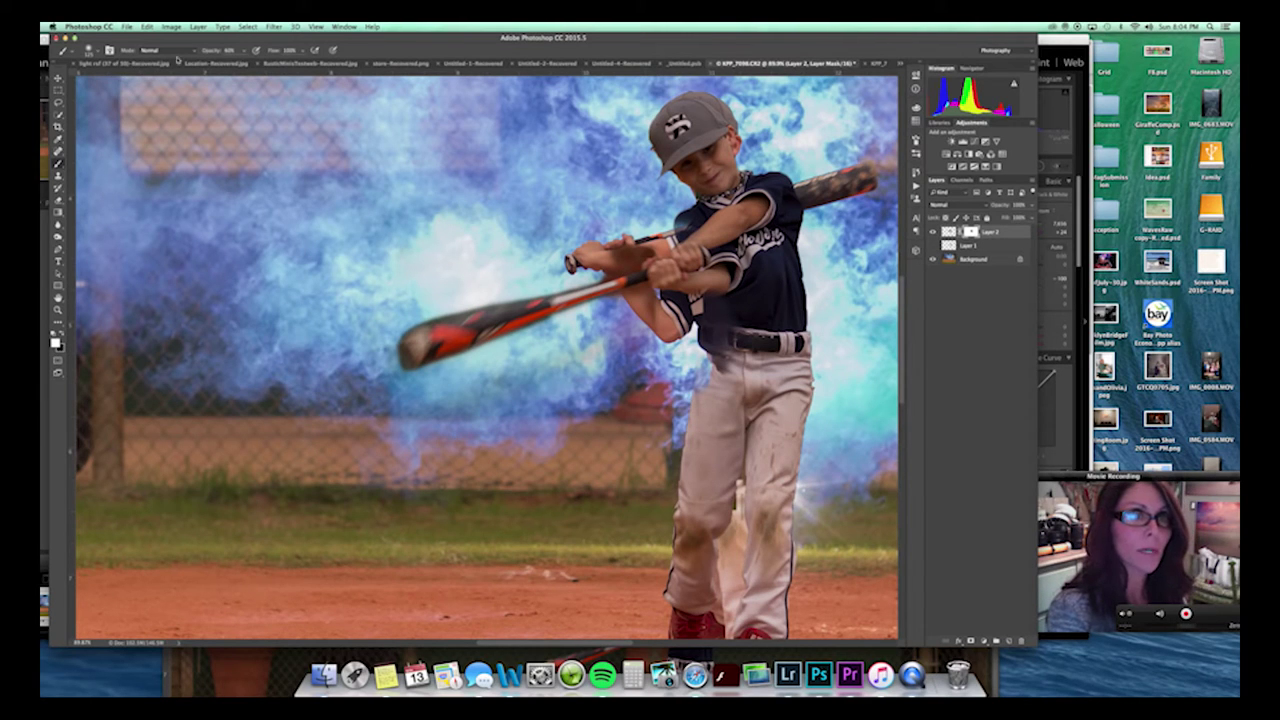
click(104, 52)
click(758, 260)
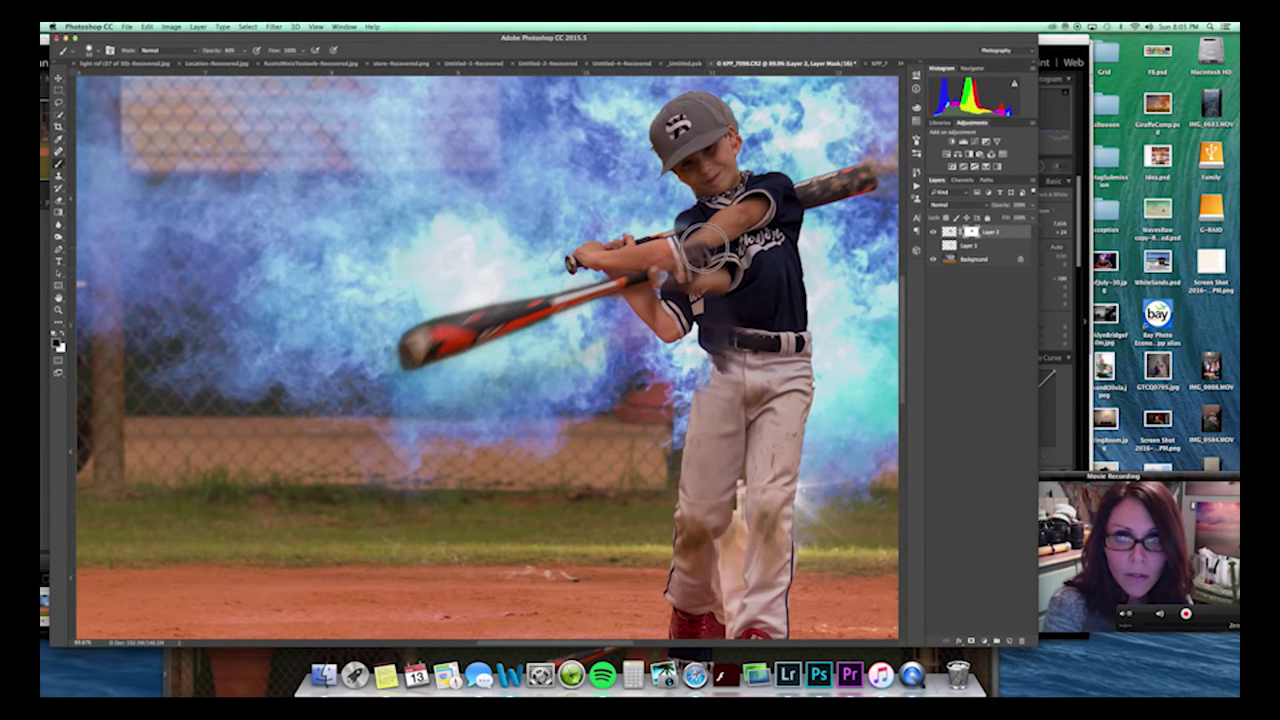
key(super+z)
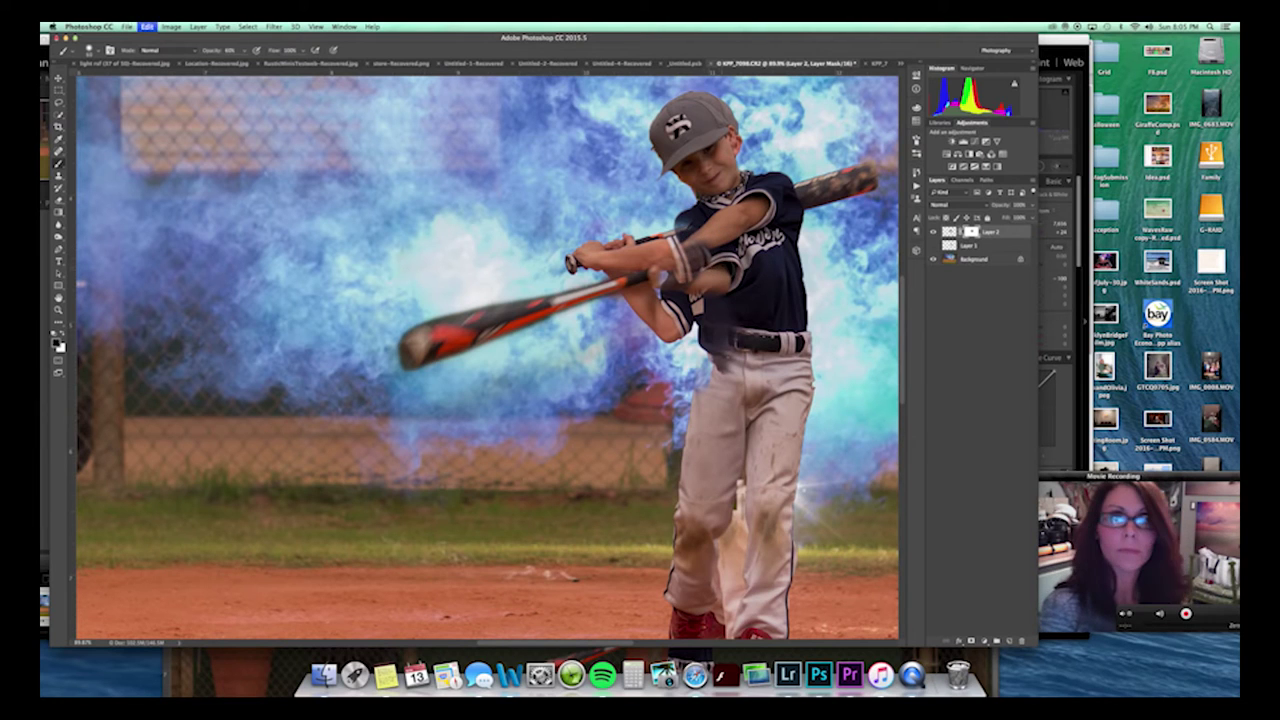
Shrink the brush, compare with Layer 2 hidden, and paint white on its mask to restore the hands and front forearm.
key(bracketleft)
key(bracketleft)
key(bracketleft)
key(bracketleft)
key(bracketleft)
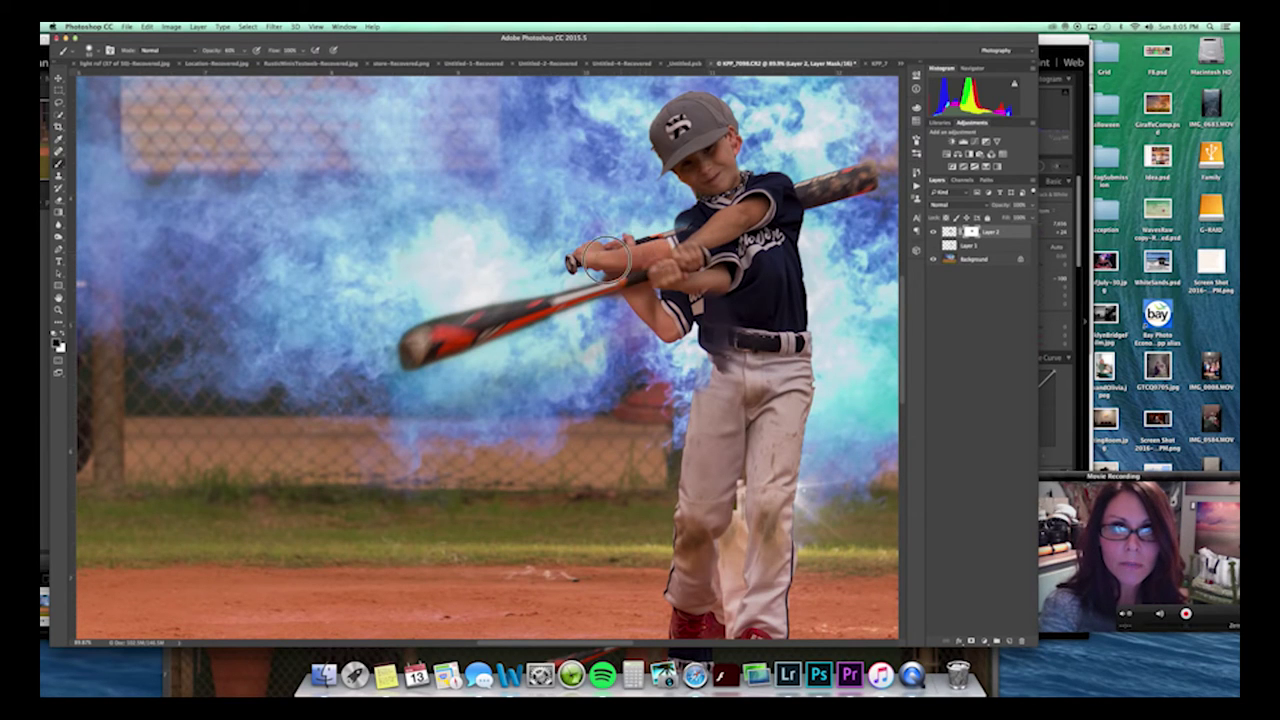
click(934, 232)
click(934, 232)
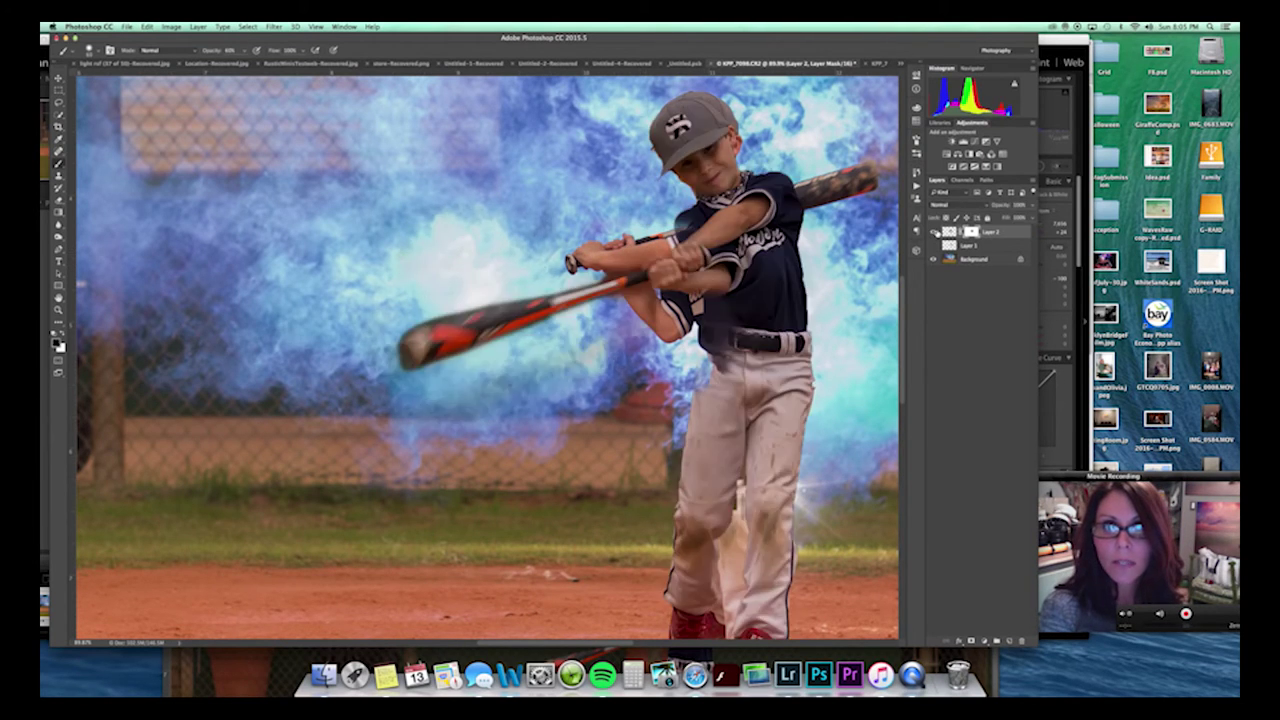
key(x)
mouse_move(689, 274)
mouse_down()
mouse_move(674, 274)
mouse_move(700, 240)
mouse_move(733, 244)
mouse_up()
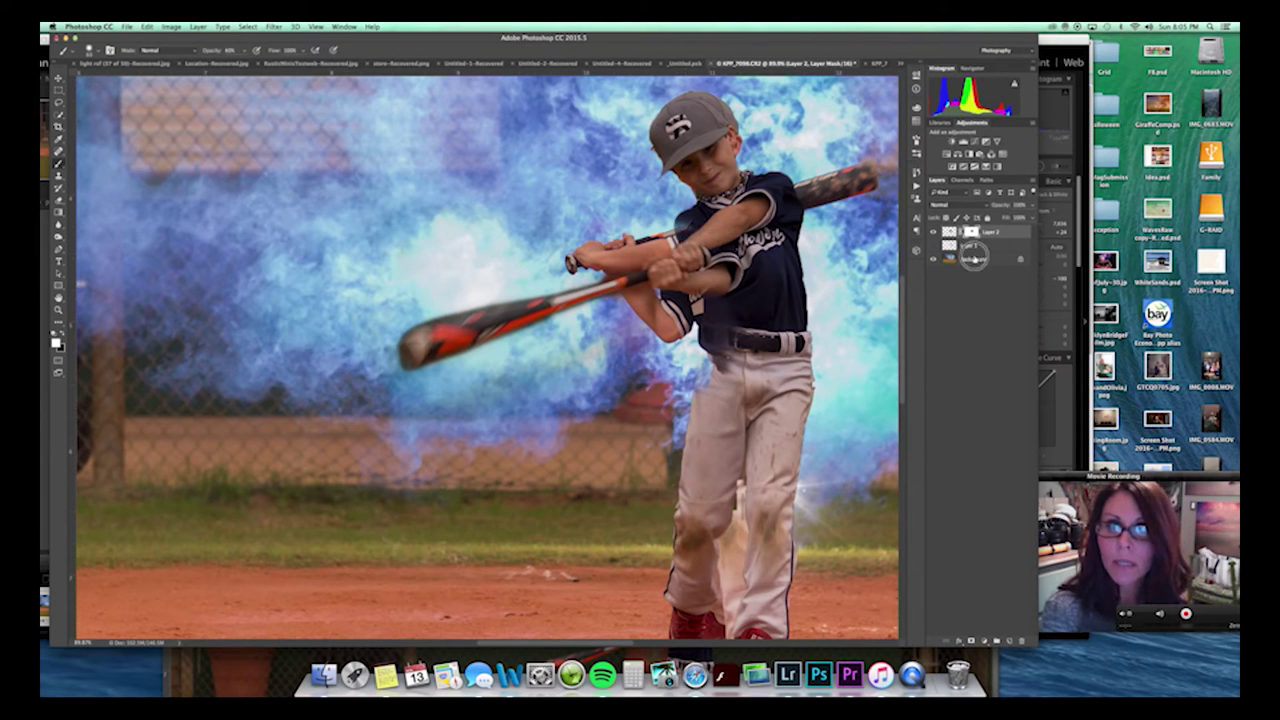
Duplicate the Background layer to work on the original batter in a copy.
click(982, 259)
key(super+j)
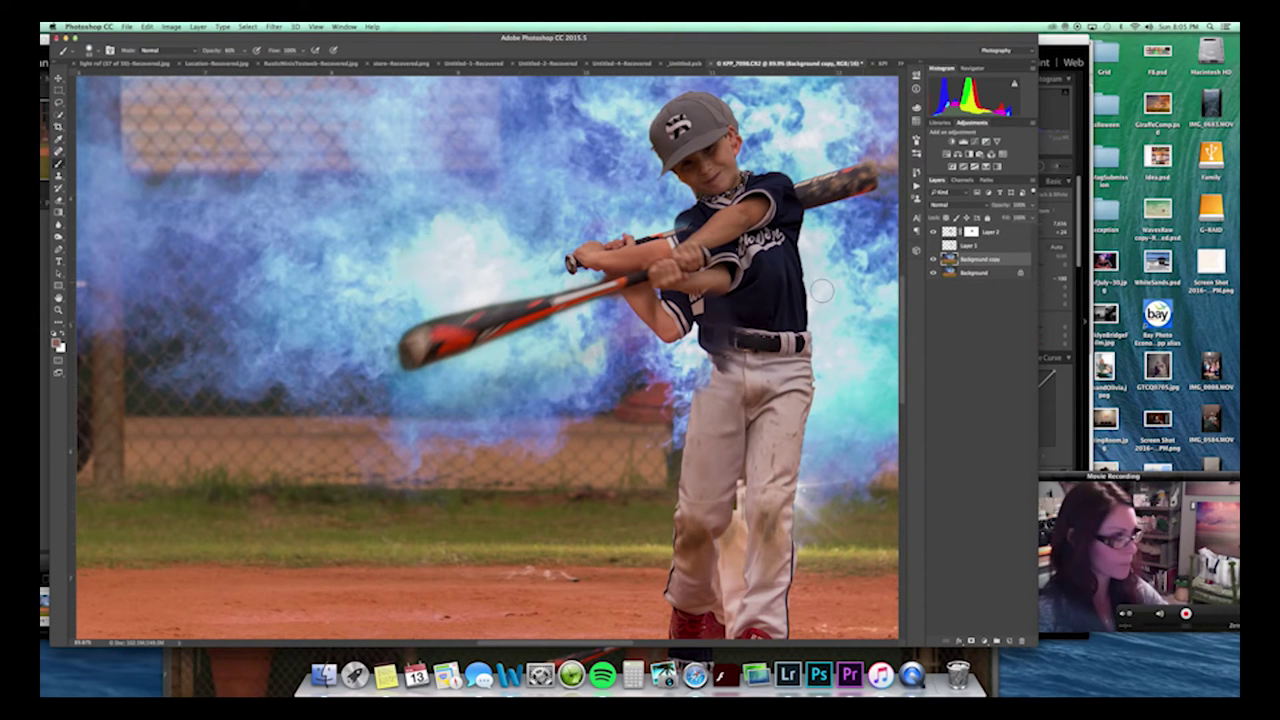
key(space)
drag(727, 319, 530, 361)
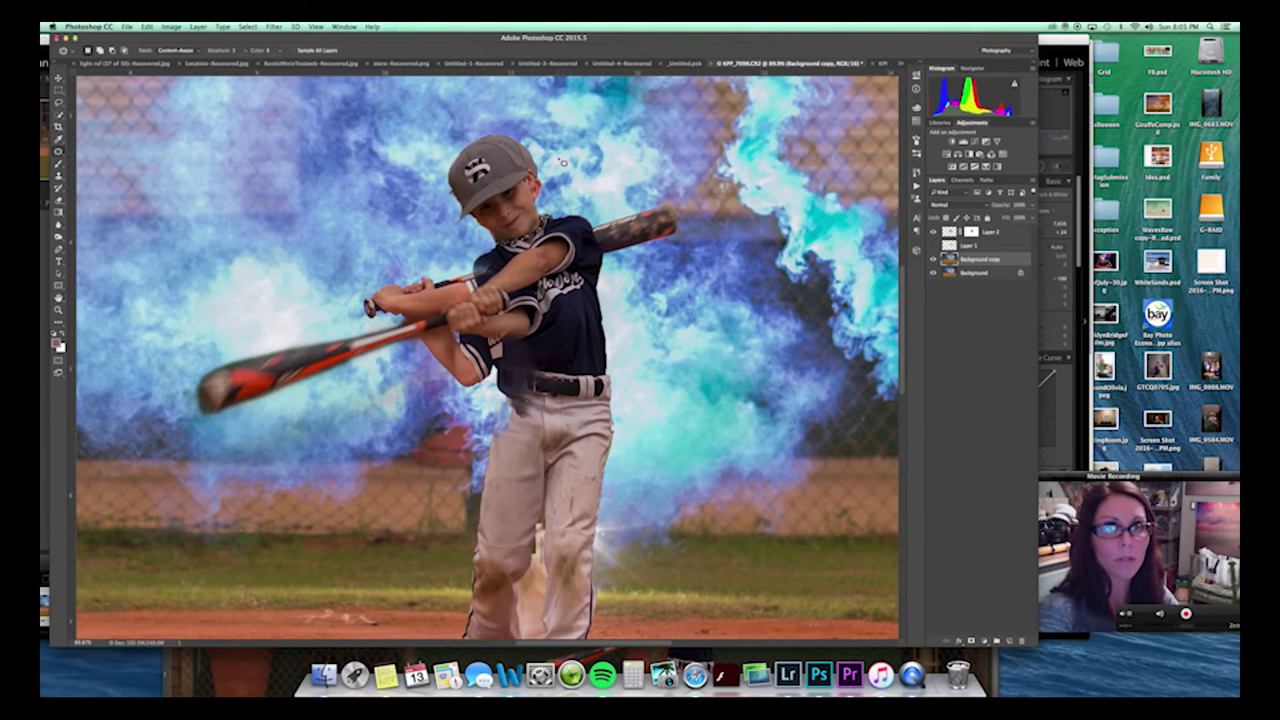
Patch the original batter's cap on the background copy with nearby smoke, undo the misplaced patch and clear the selection.
mouse_move(535, 119)
mouse_down()
mouse_move(450, 132)
mouse_move(501, 240)
mouse_move(547, 121)
mouse_up()
drag(459, 185, 373, 164)
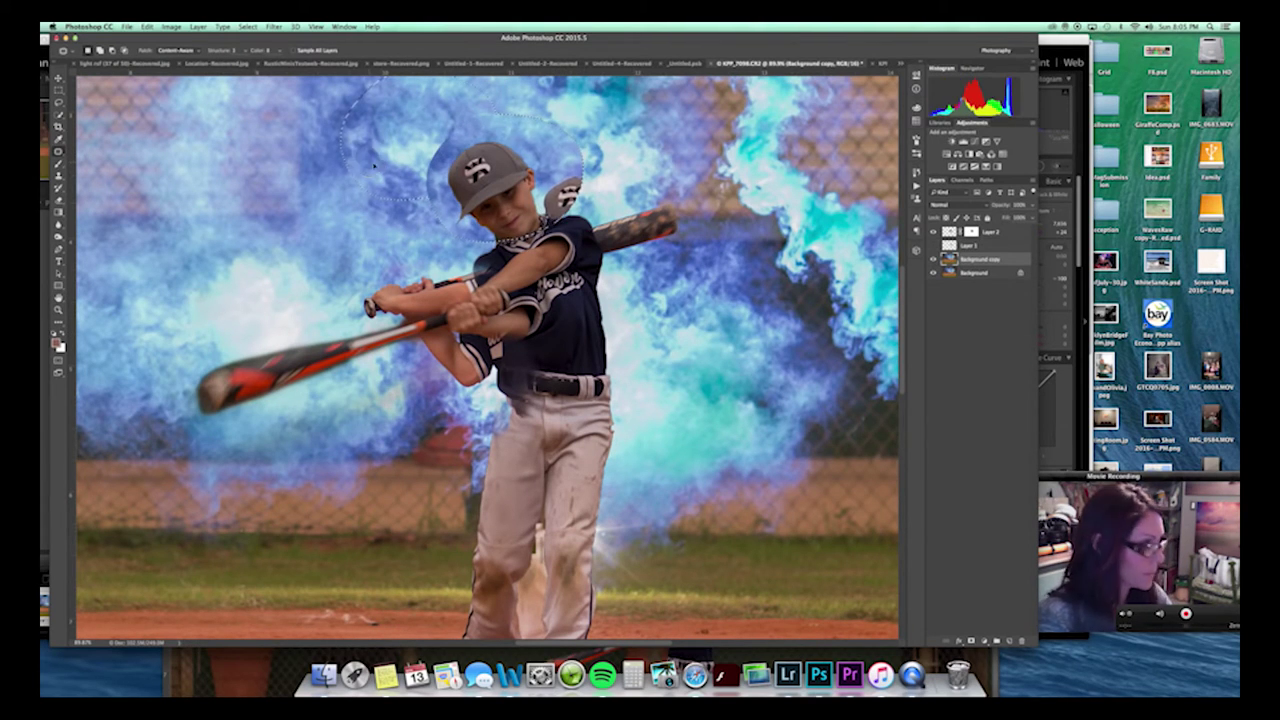
key(super+z)
key(super+d)
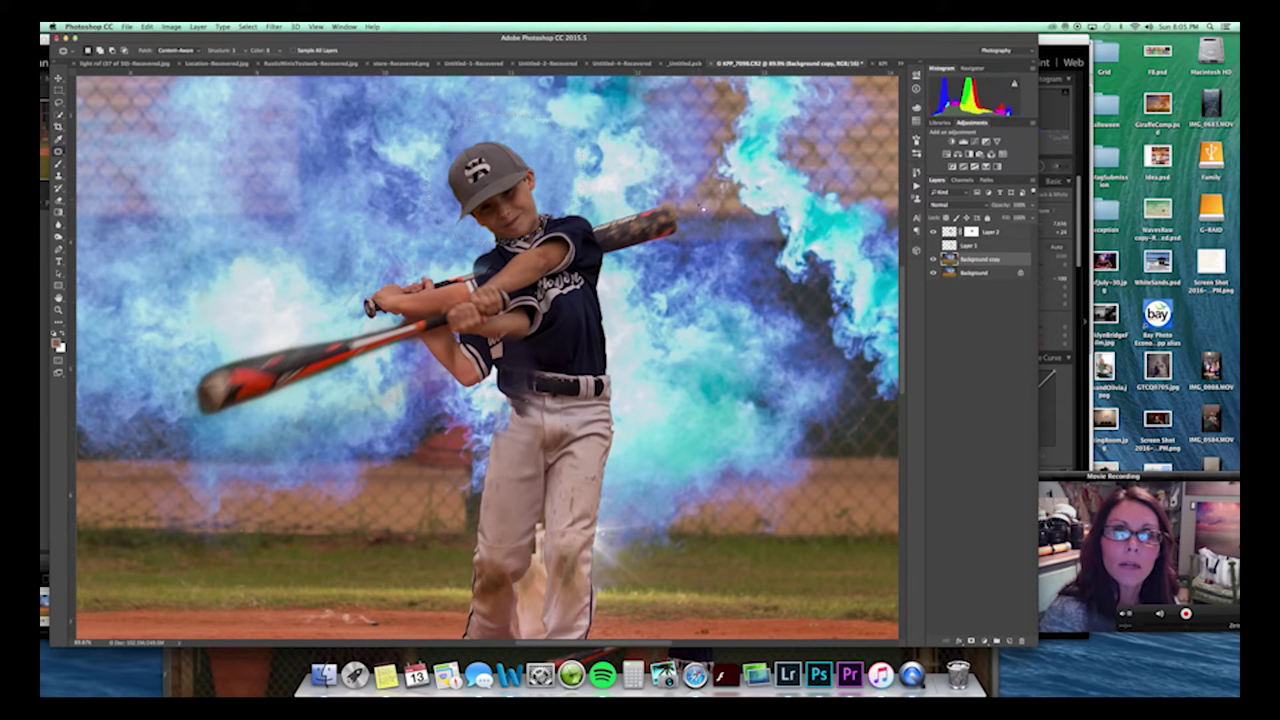
Patch out the original bat's barrel behind the batter's shoulder with clean smoke and deselect.
mouse_move(637, 181)
mouse_down()
mouse_move(593, 295)
mouse_move(645, 186)
mouse_up()
drag(644, 252, 707, 309)
key(super+d)
Patch the original batter's extra forearms, bat handle and elbow on the background copy with smoke, deselecting after each patch.
mouse_move(496, 250)
mouse_down()
mouse_move(380, 255)
mouse_move(348, 294)
mouse_move(374, 318)
mouse_move(467, 327)
mouse_move(480, 238)
mouse_up()
mouse_move(476, 288)
mouse_down()
mouse_move(351, 213)
mouse_move(366, 219)
mouse_up()
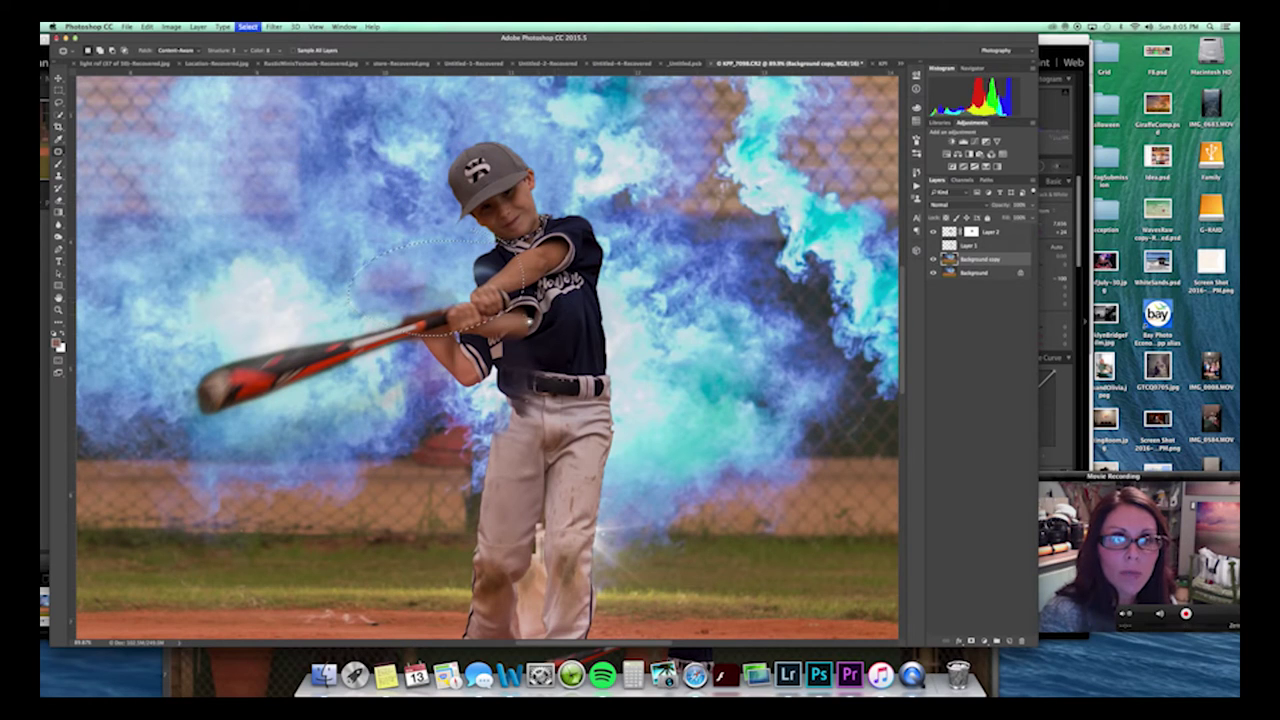
key(super+d)
drag(546, 366, 482, 292)
drag(477, 350, 359, 418)
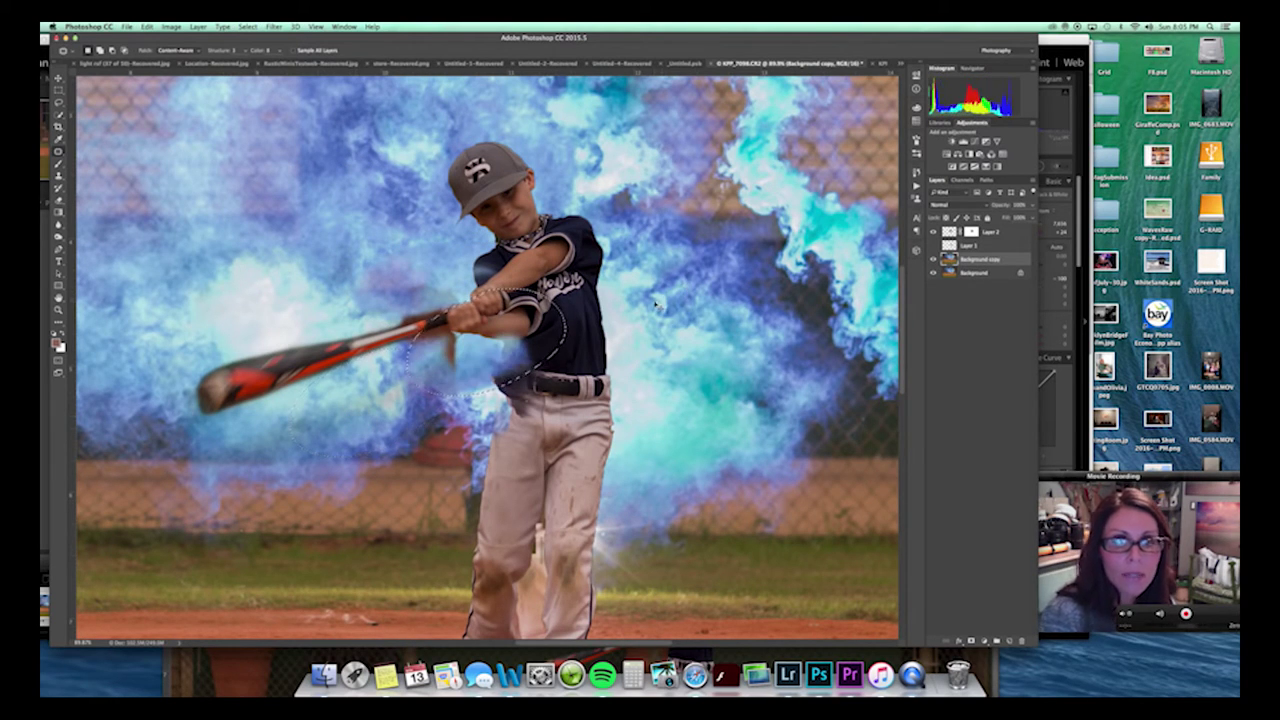
key(super+d)
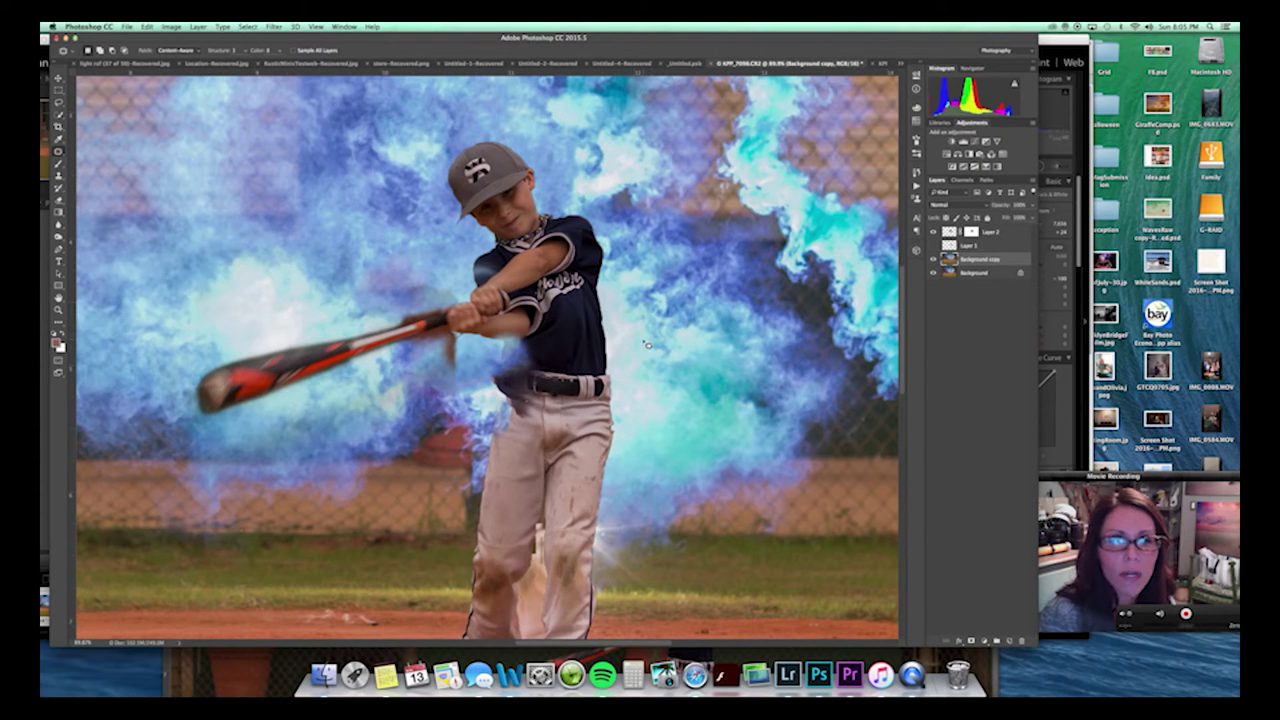
Return to Layer 2's mask and brush the lower forearm, elbow, shirt edge and belt back in, raising brush opacity to 100%.
click(971, 232)
key(b)
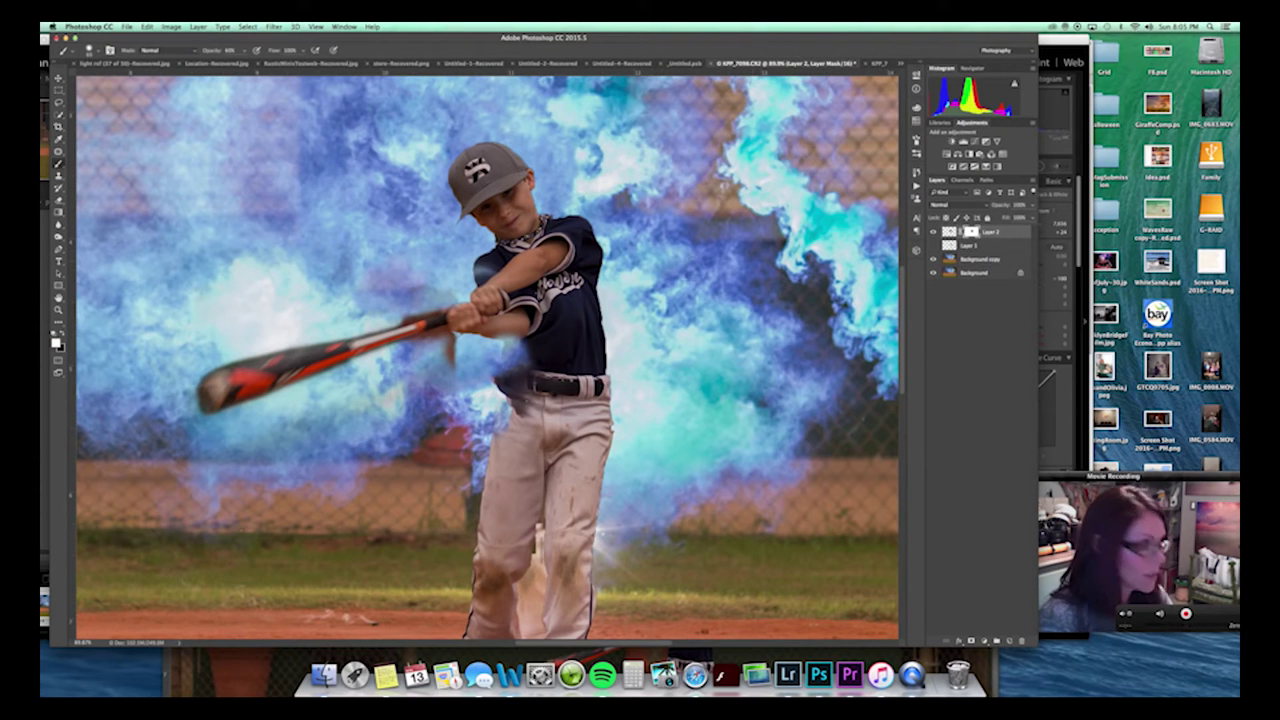
key(x)
mouse_move(460, 318)
mouse_down()
mouse_move(518, 330)
mouse_move(493, 319)
mouse_move(513, 320)
mouse_move(516, 372)
mouse_move(536, 350)
mouse_move(526, 407)
mouse_move(518, 416)
mouse_move(511, 403)
mouse_move(503, 425)
mouse_move(513, 373)
mouse_move(497, 374)
mouse_move(518, 328)
mouse_move(451, 318)
mouse_move(497, 294)
mouse_move(483, 267)
mouse_move(504, 272)
mouse_move(545, 304)
mouse_up()
key(0)
key(x)
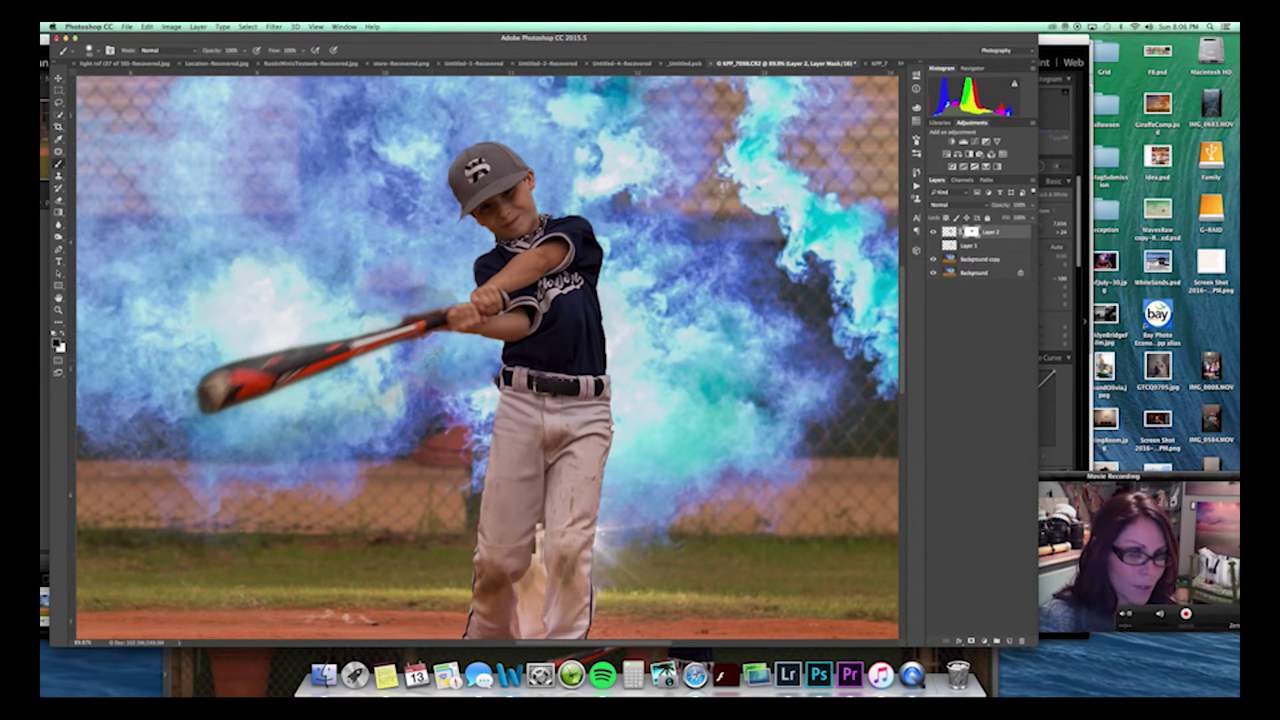
Clean the mask edge below the hands and bat handle with a smaller black brush at 80% opacity.
mouse_move(440, 338)
mouse_down()
mouse_move(444, 308)
mouse_move(385, 321)
mouse_move(443, 303)
mouse_up()
key(bracketleft)
key(bracketleft)
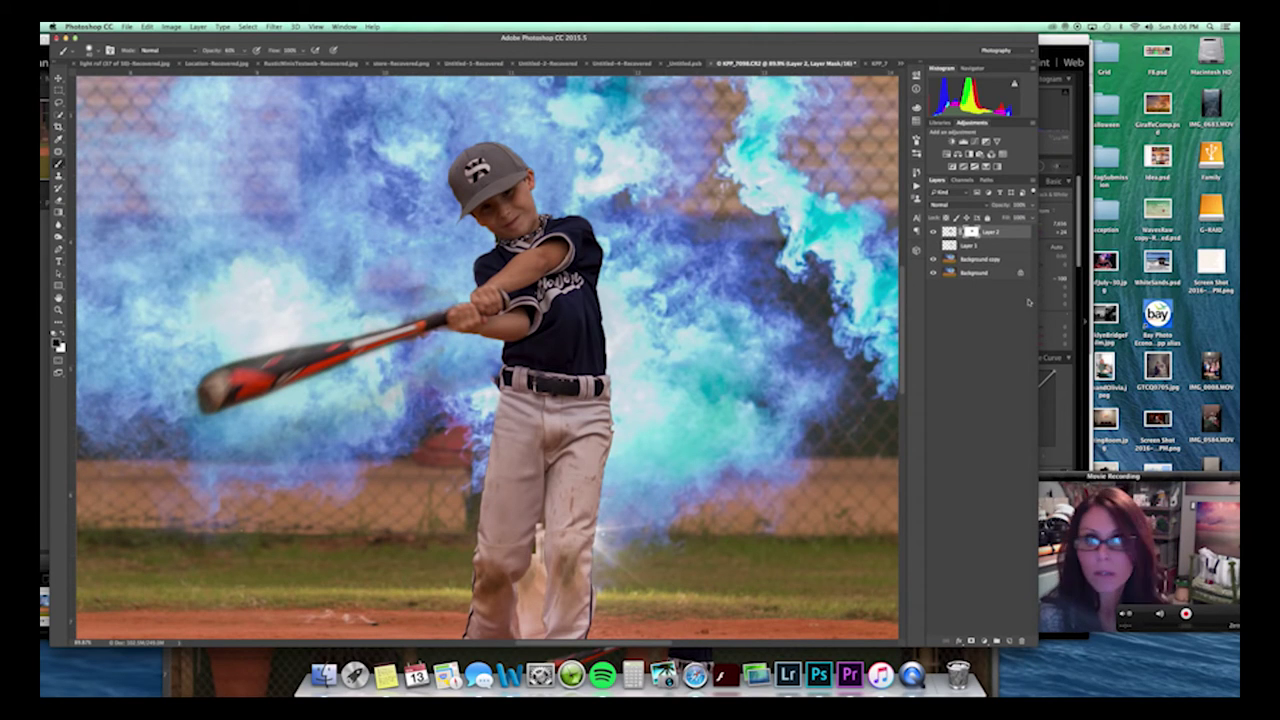
Patch the leftover mark in the smoke just below the bat on the background copy and deselect.
click(973, 262)
key(j)
mouse_move(424, 364)
mouse_down()
mouse_move(402, 377)
mouse_move(428, 388)
mouse_up()
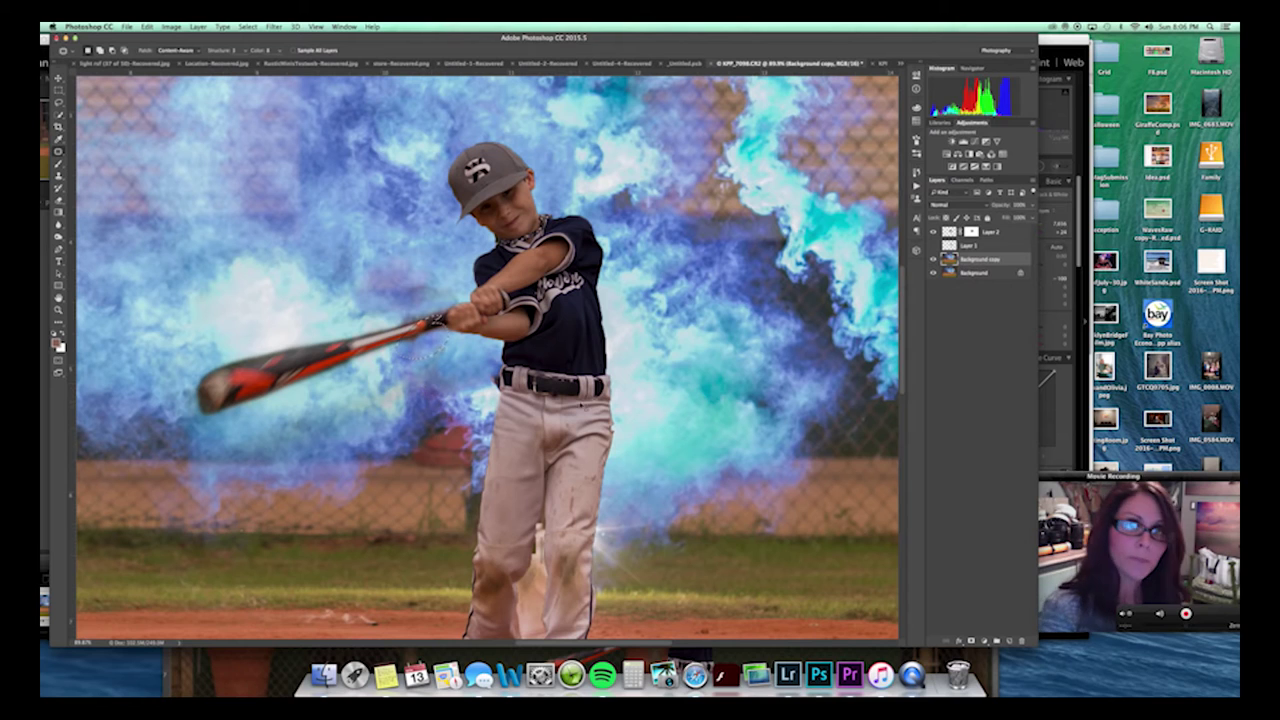
key(super+d)
key(b)
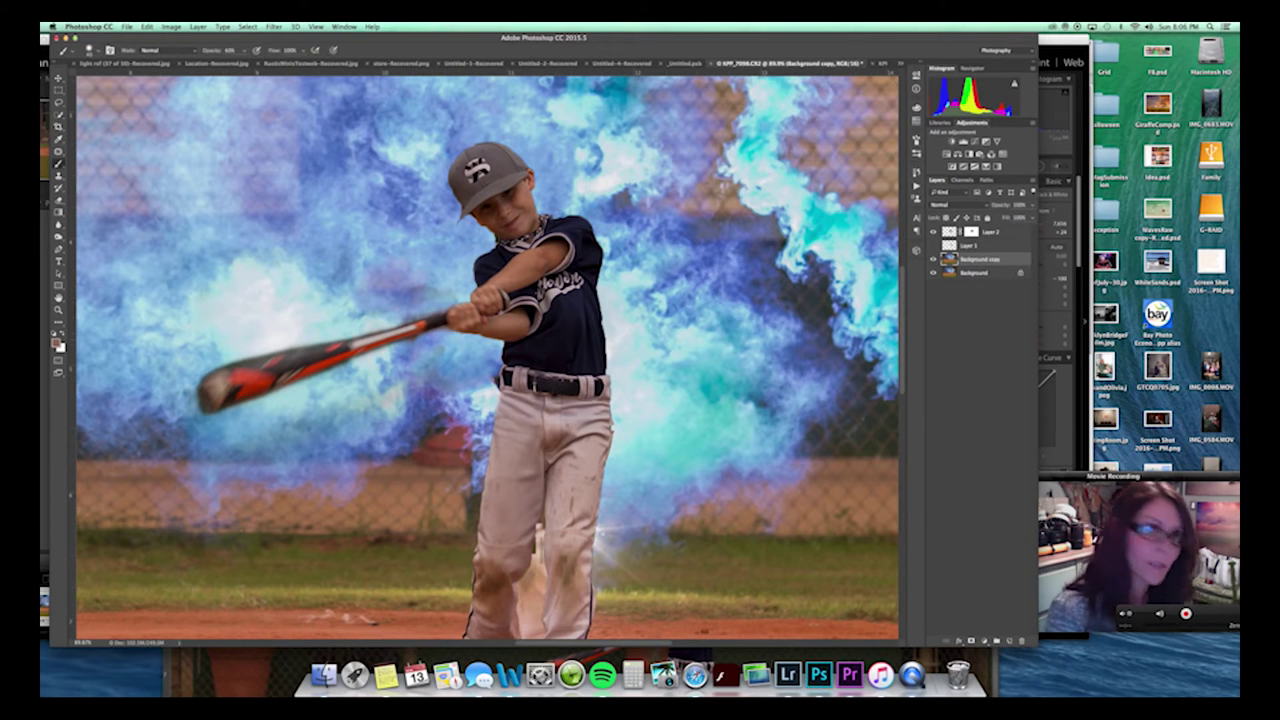
Try to touch up the belt's front edge on Layer 2 and its mask with the brush.
click(985, 233)
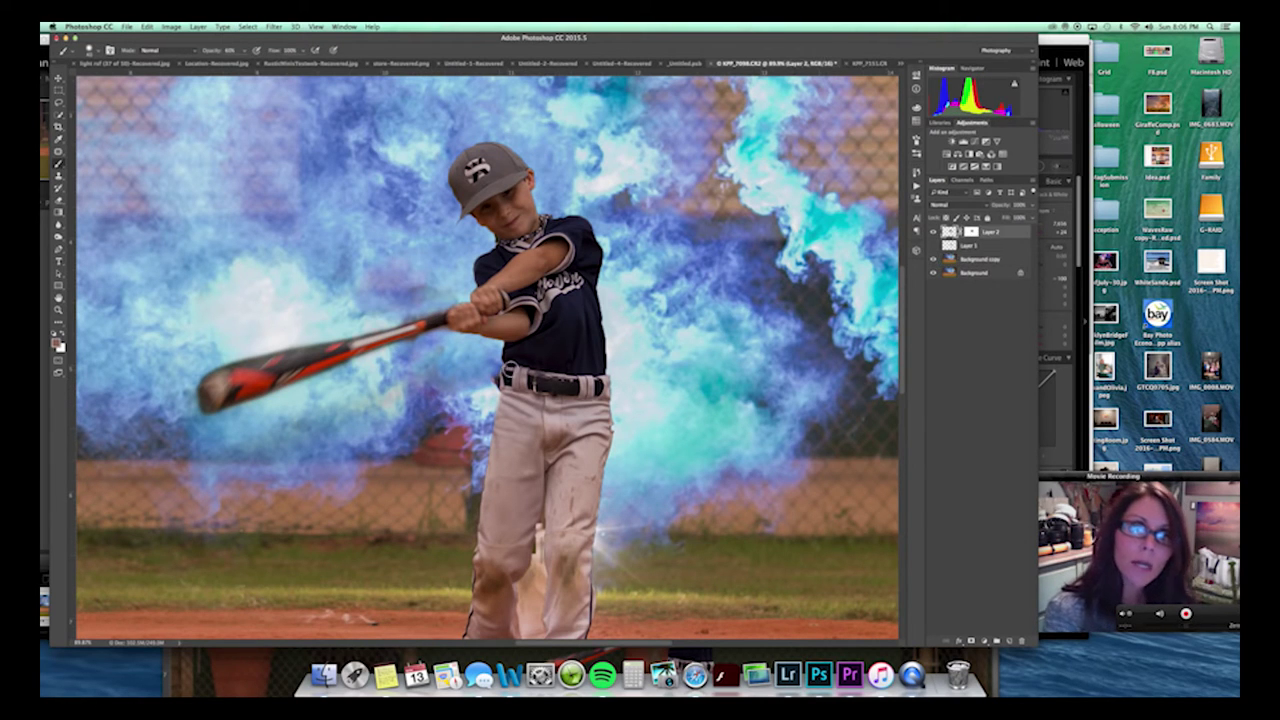
drag(497, 371, 504, 374)
key(super+z)
key(x)
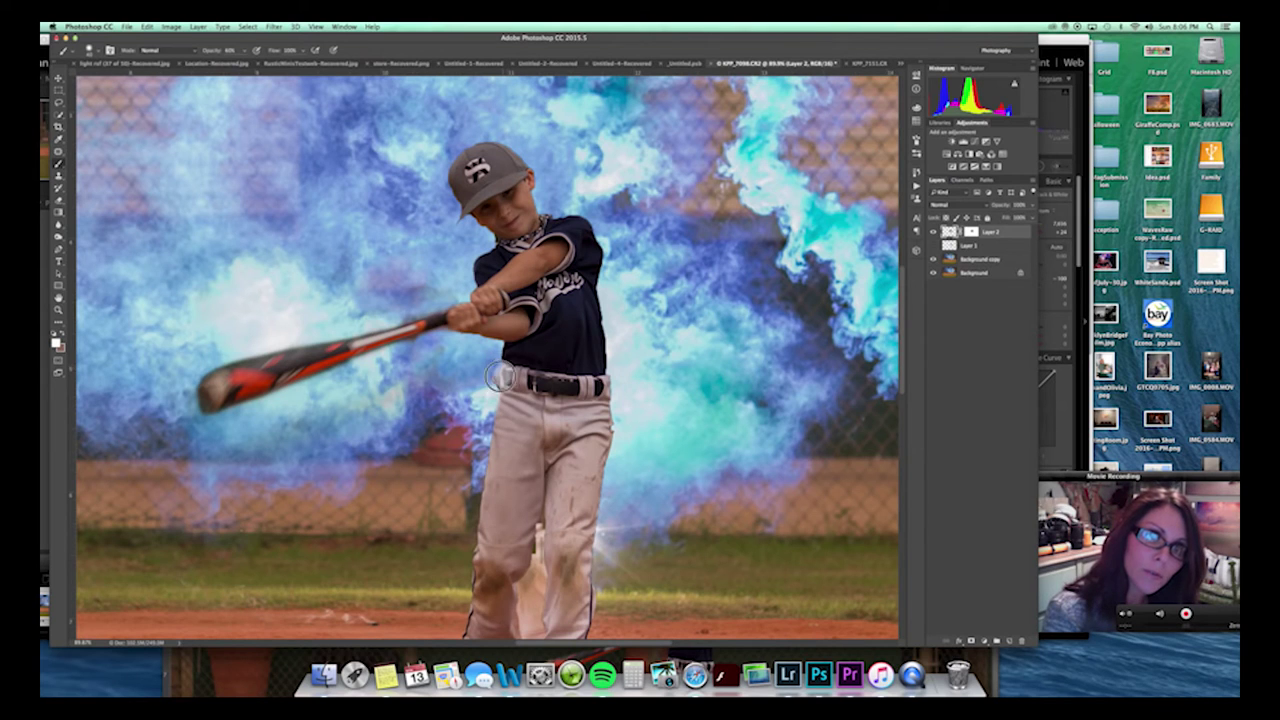
click(970, 232)
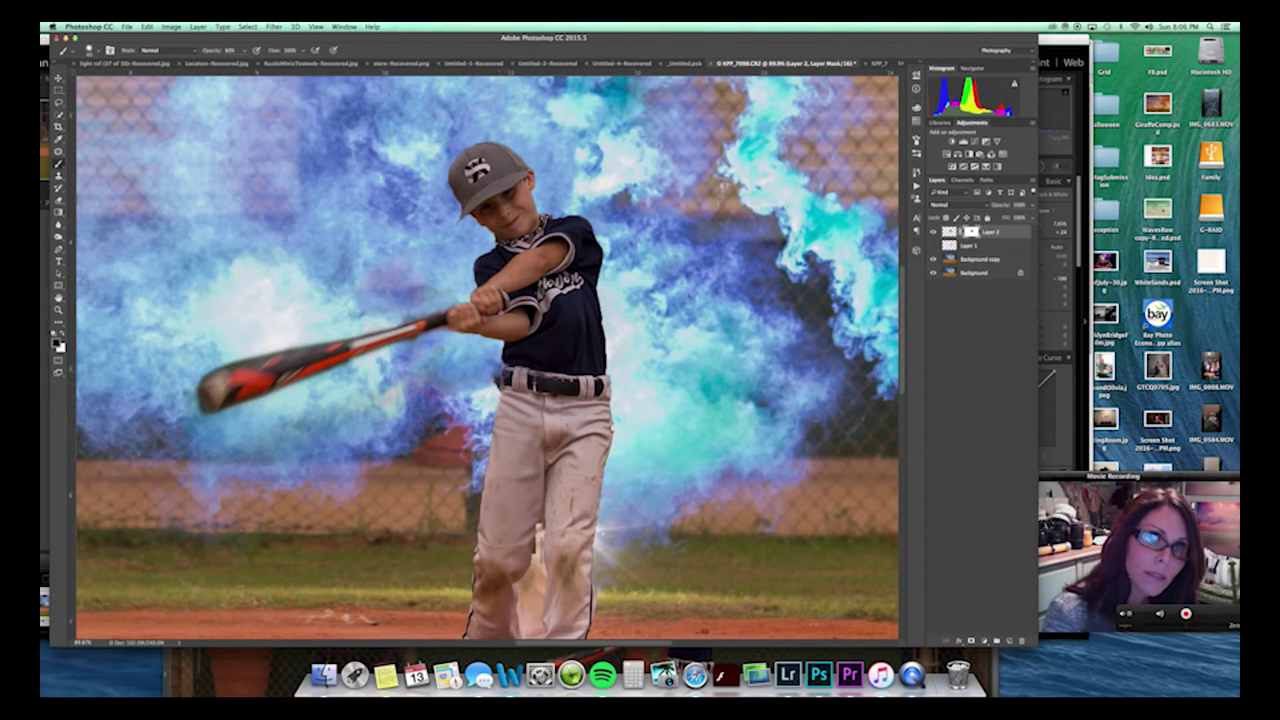
key(x)
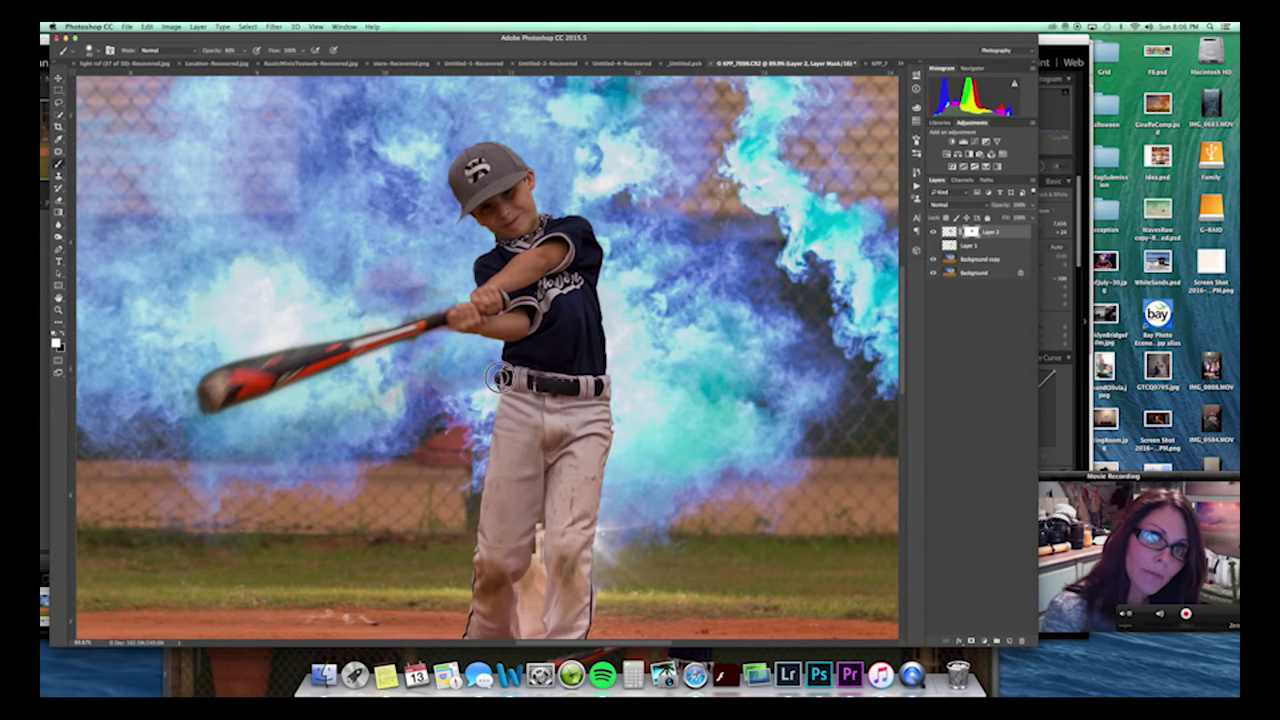
Patch the remnant beside the batter's belt on the background copy with clean smoke and deselect.
click(958, 261)
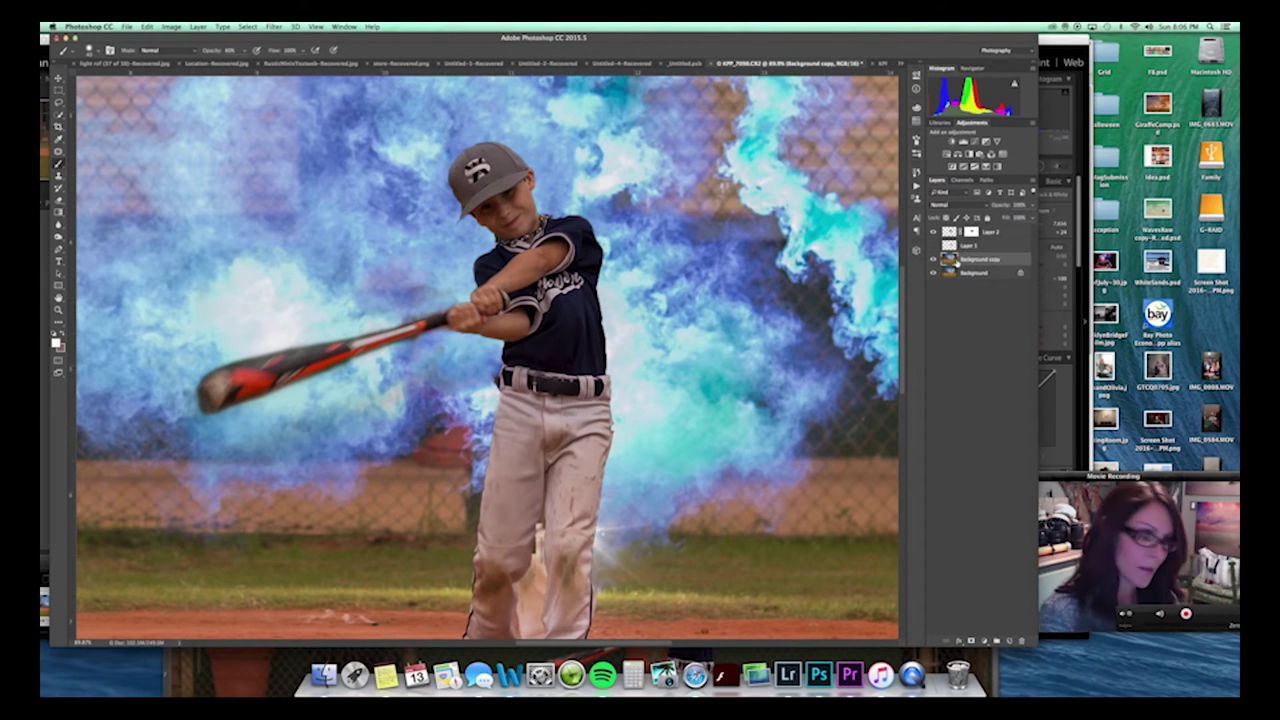
key(j)
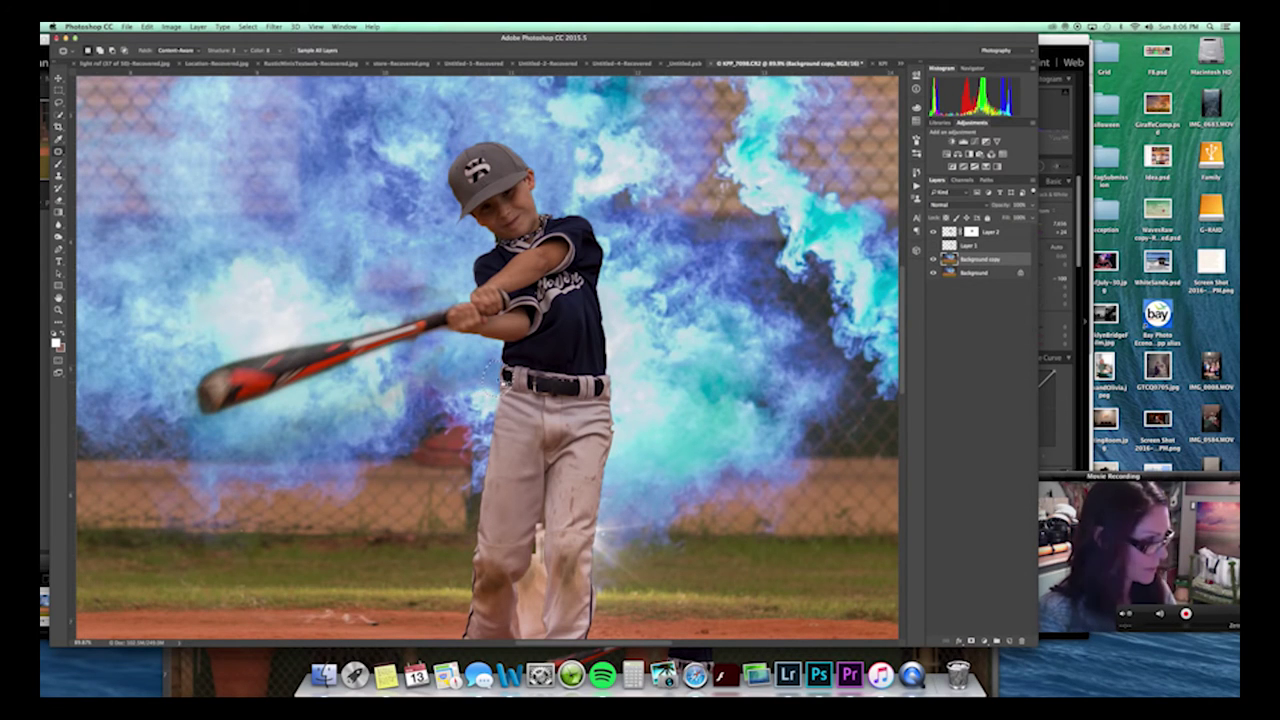
key(super+d)
View the whole photo and toggle Layer 2's visibility to compare the composite with the patched background.
key(z)
drag(648, 382, 588, 385)
drag(700, 390, 669, 391)
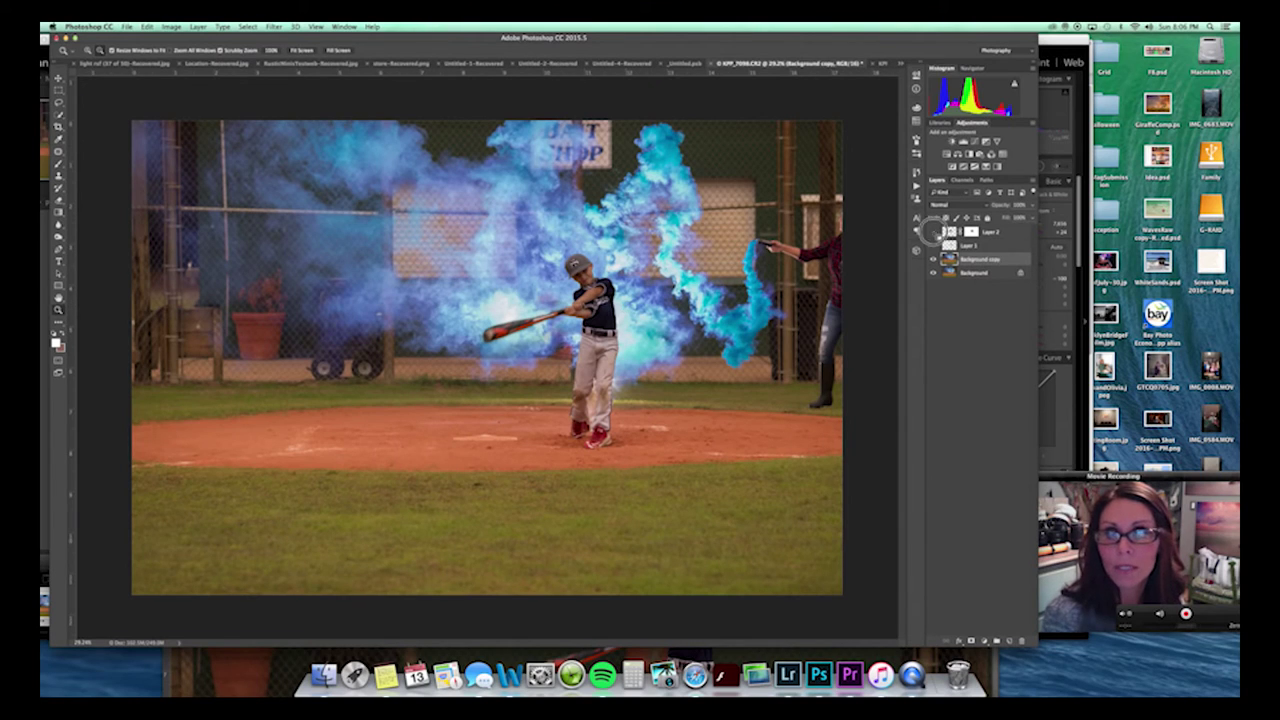
click(934, 232)
click(934, 232)
click(934, 232)
click(934, 232)
click(934, 232)
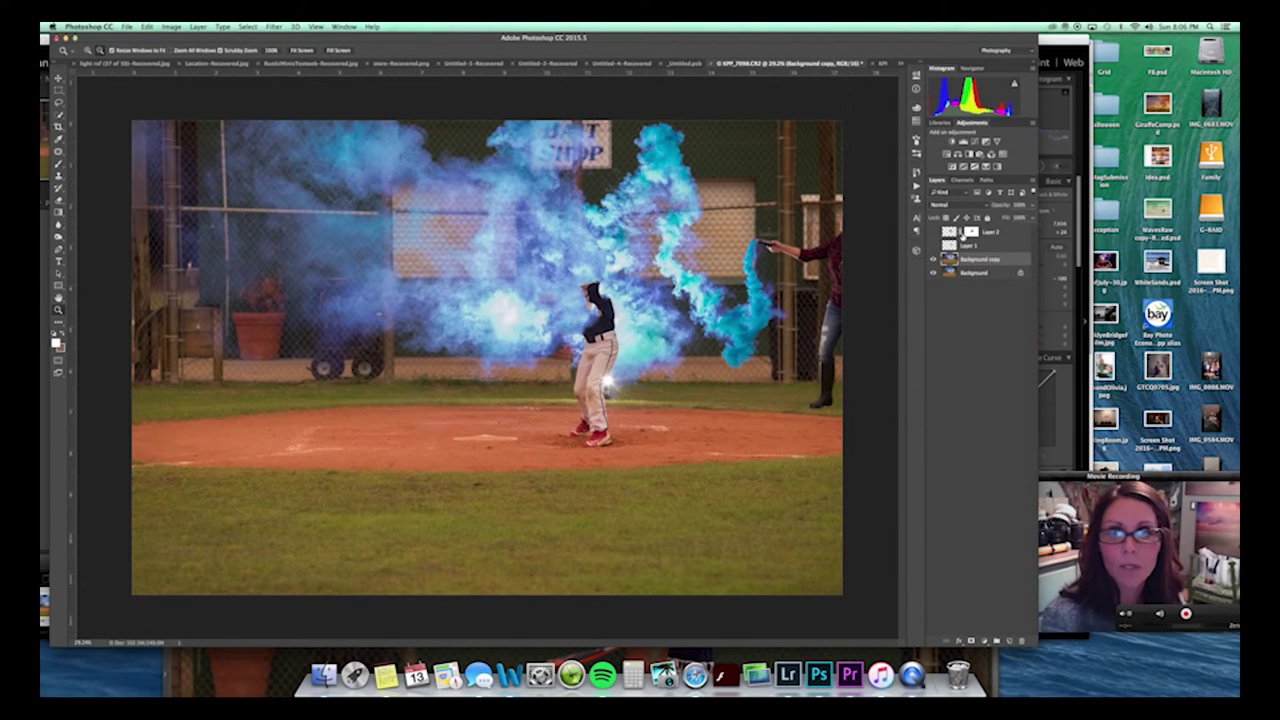
click(934, 232)
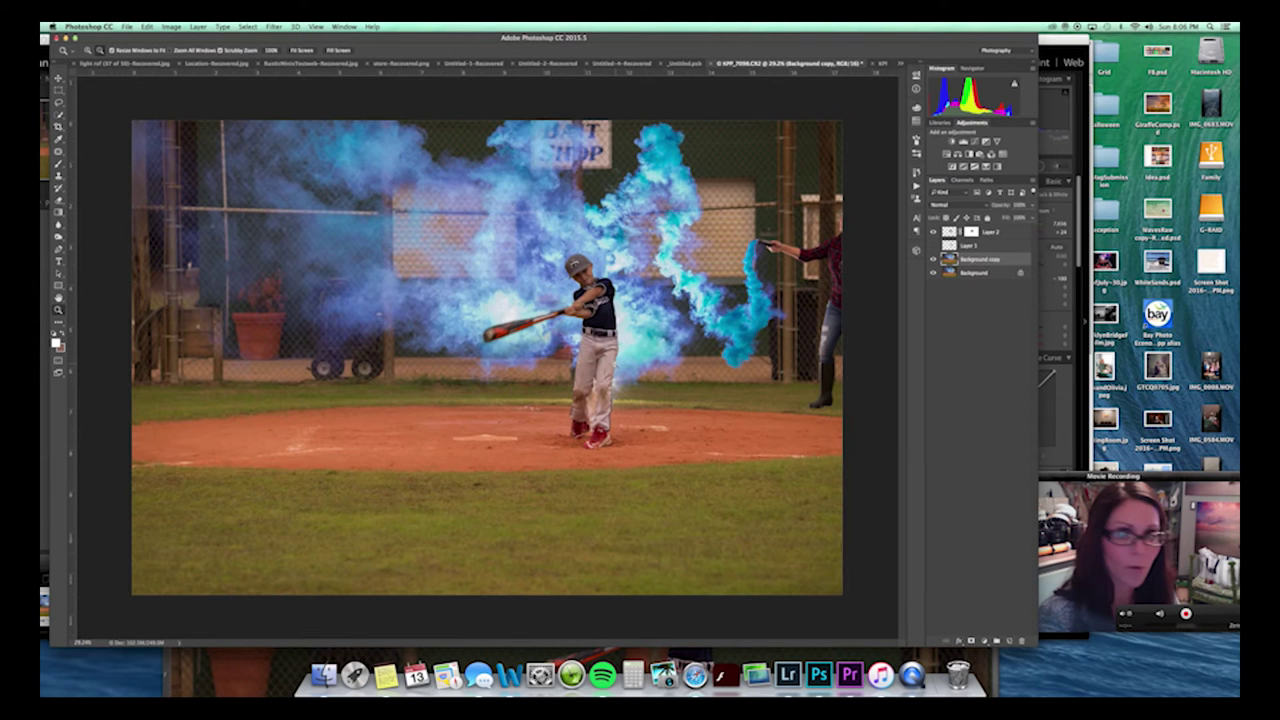
Brush black on Layer 2's mask along the outer edge of the front knee to reveal the flash behind it.
scroll(640, 340, up, 5)
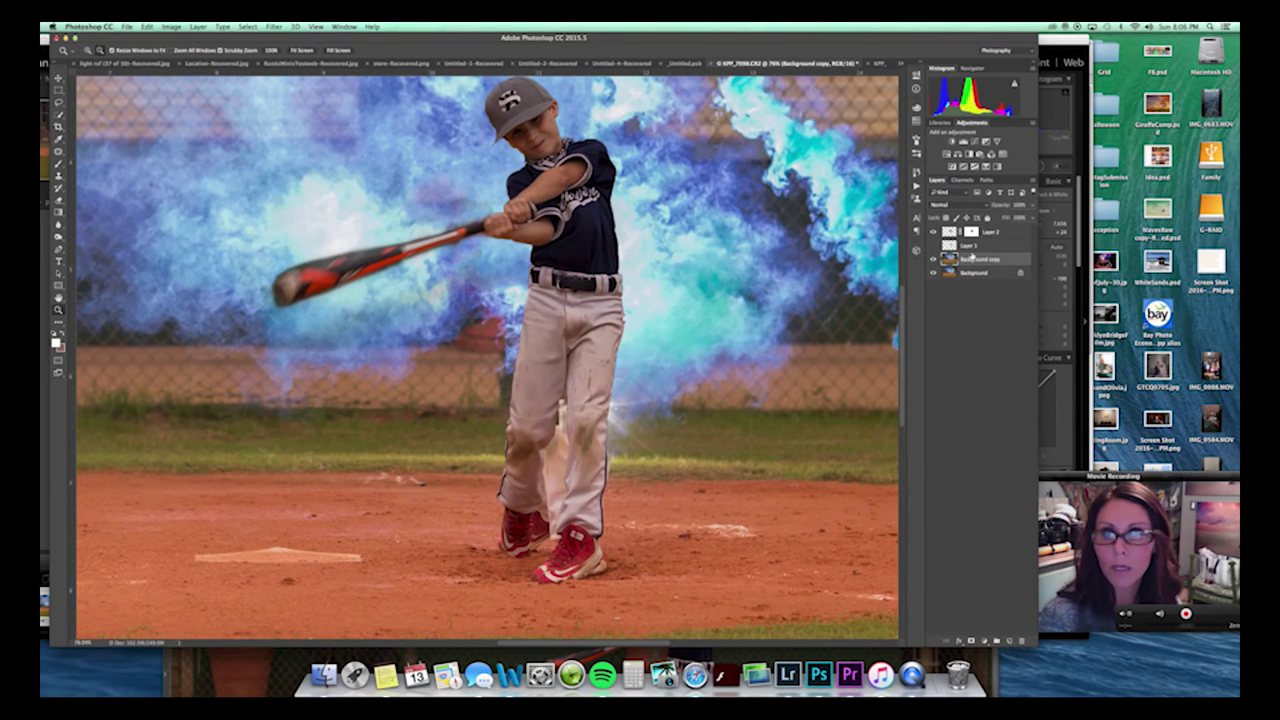
click(971, 232)
key(b)
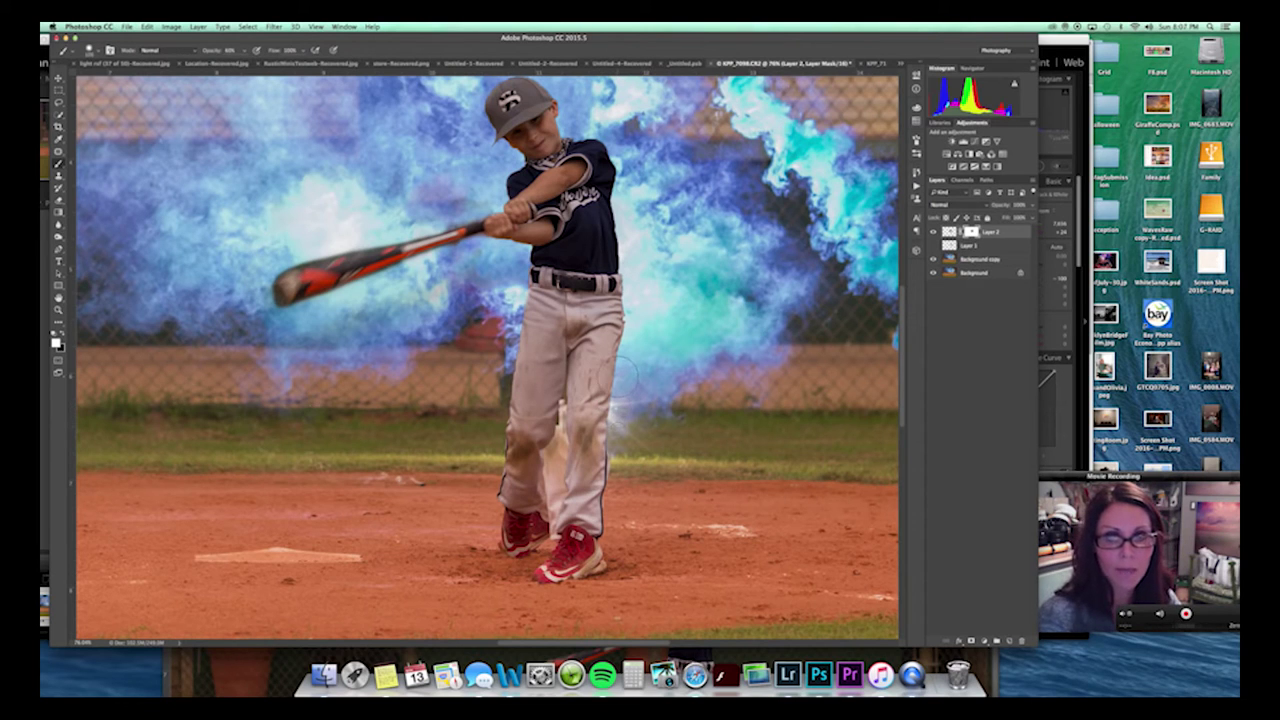
drag(599, 447, 618, 372)
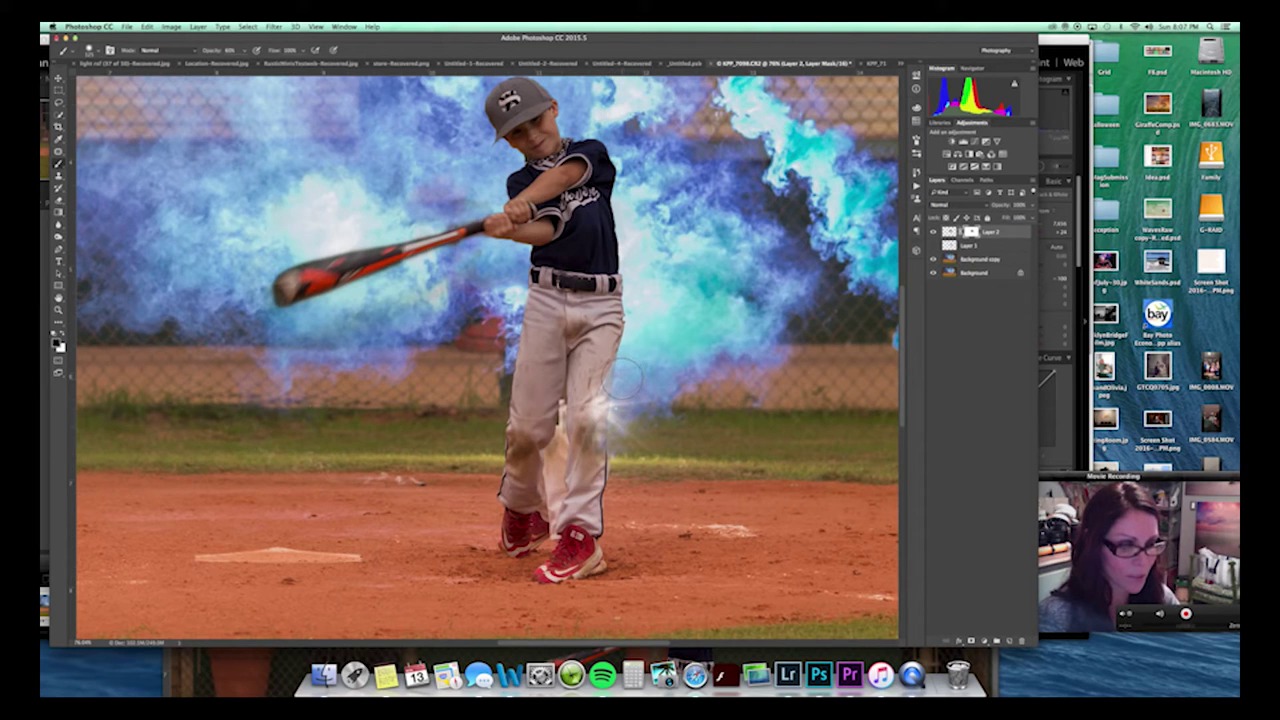
drag(628, 368, 588, 462)
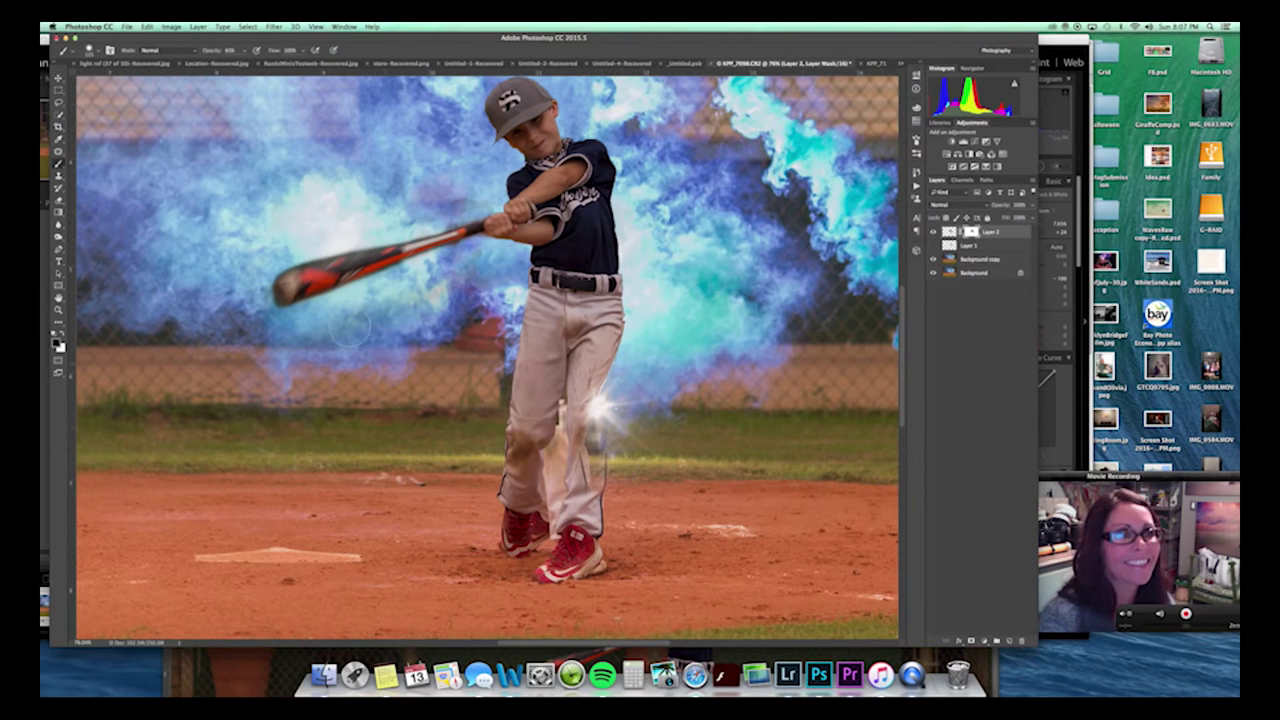
Try to warp Layer 2 so the batter's legs shift slightly towards the flash.
key(v)
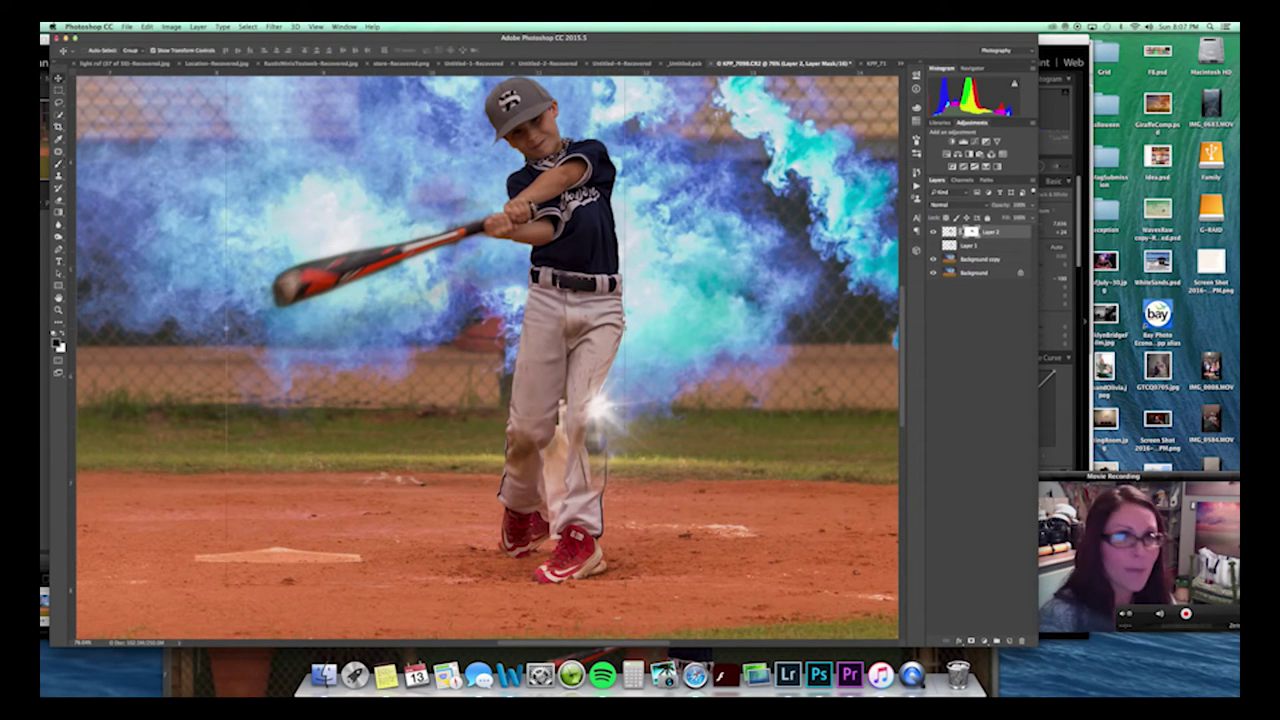
click(227, 329)
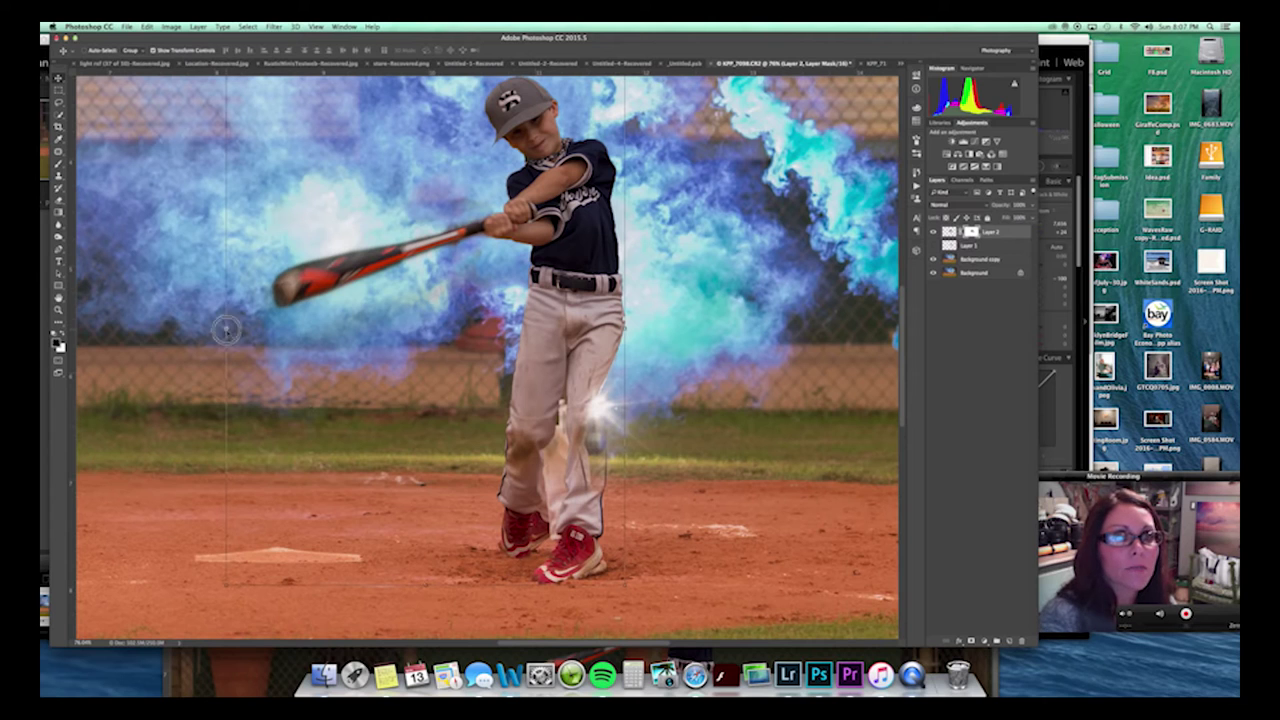
click(451, 52)
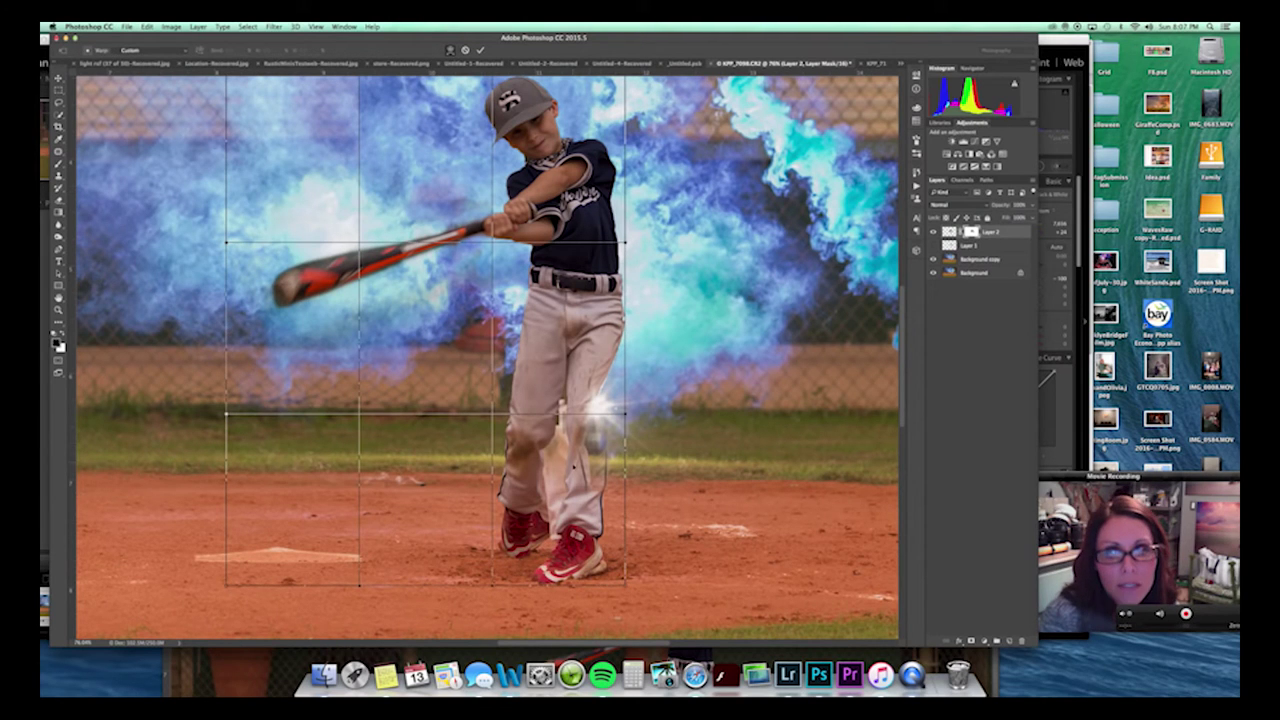
drag(582, 458, 593, 460)
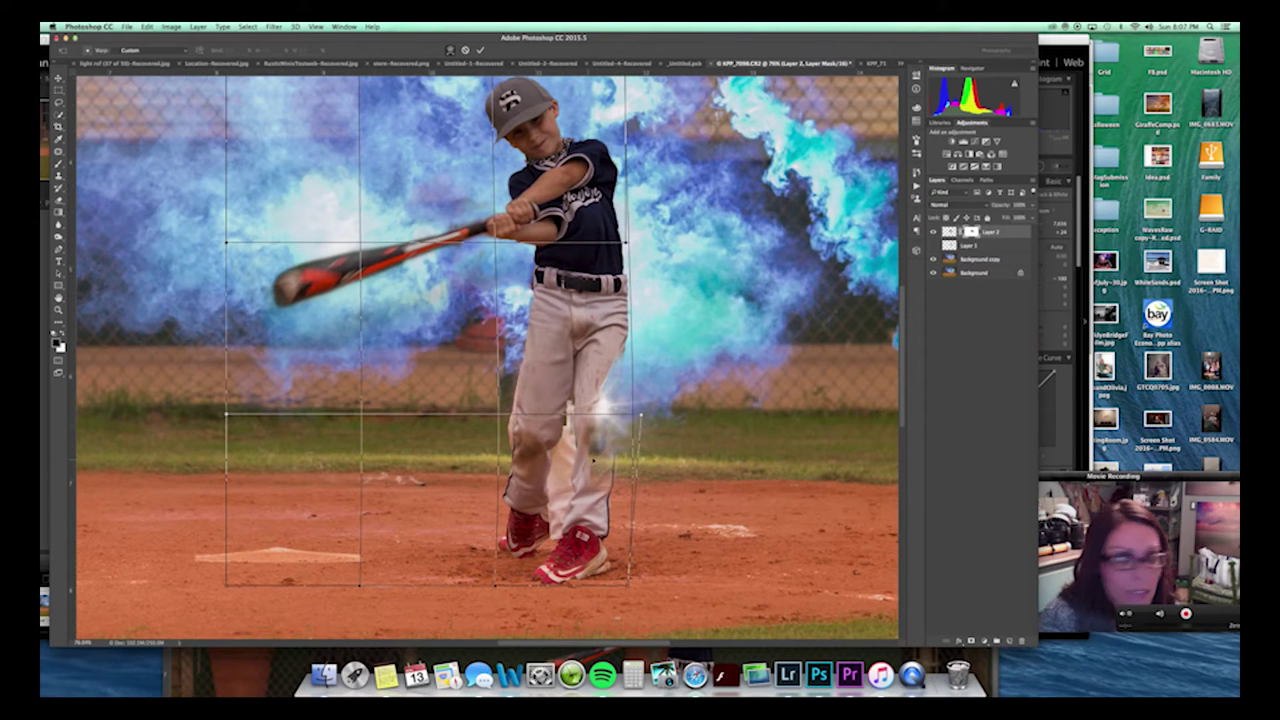
key(Return)
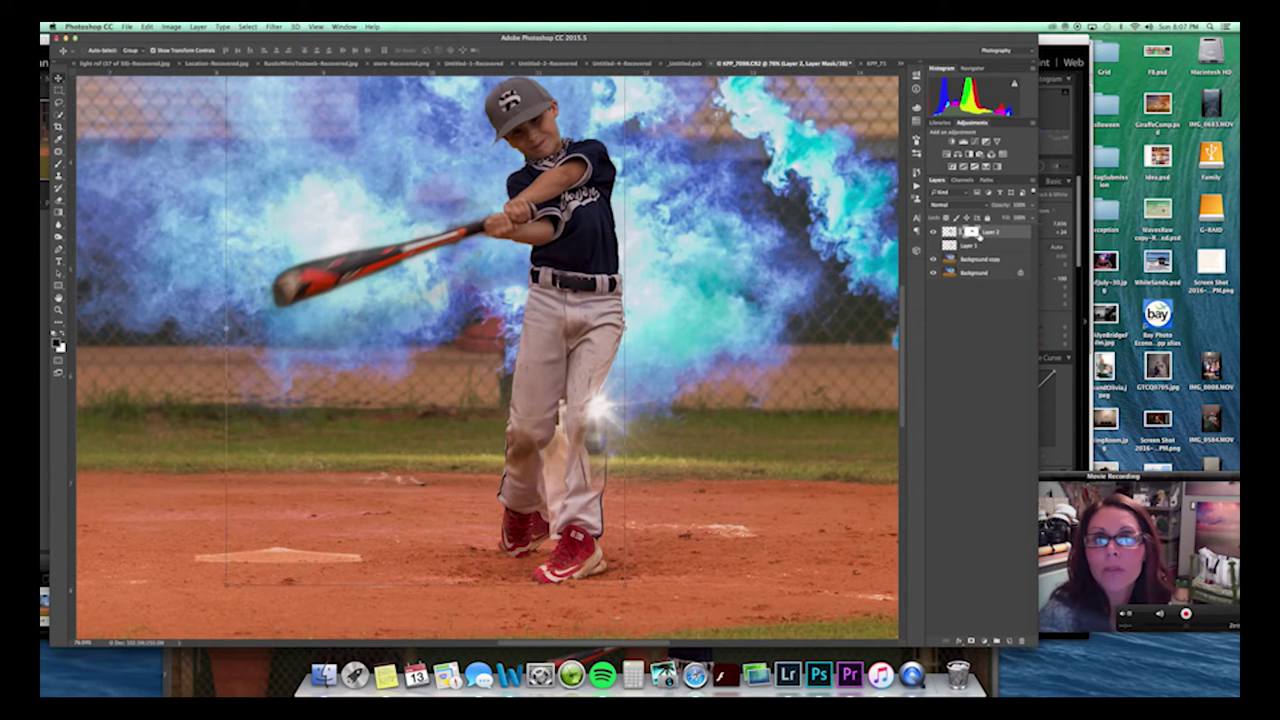
Brush the batter's front knee back in over the flash with white on Layer 2's mask.
key(b)
key(x)
drag(601, 412, 600, 388)
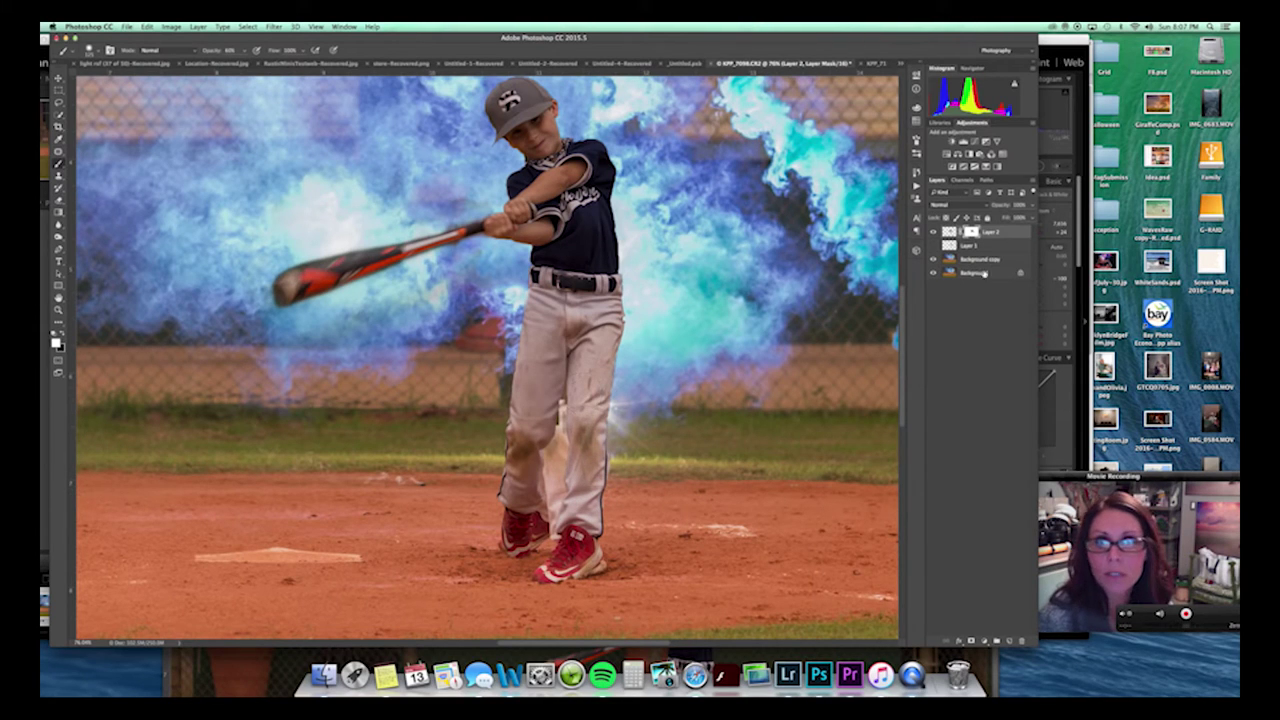
Patch out the original batter's back leg and foot on the background copy with clean field, setting Structure to 7, and deselect.
click(964, 259)
key(j)
mouse_move(500, 362)
mouse_down()
mouse_move(548, 375)
mouse_move(570, 425)
mouse_move(575, 515)
mouse_move(533, 560)
mouse_move(484, 366)
mouse_move(496, 351)
mouse_up()
drag(484, 465, 383, 463)
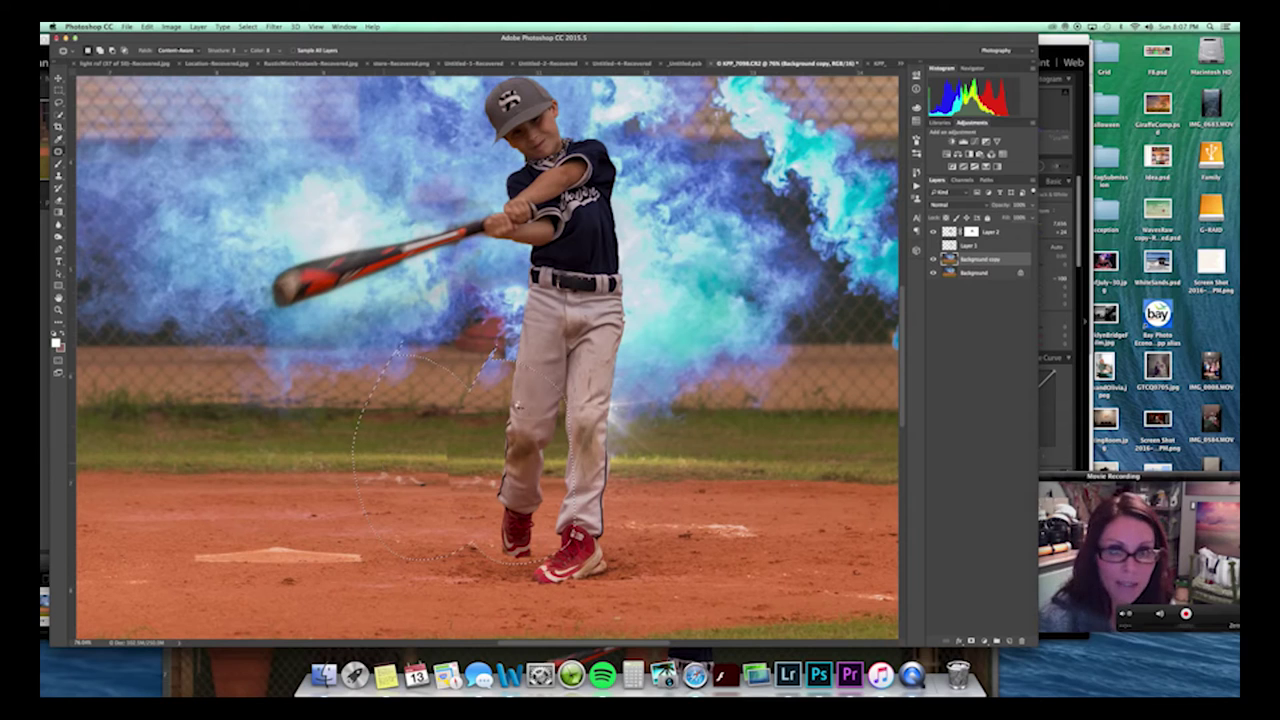
key(super+z)
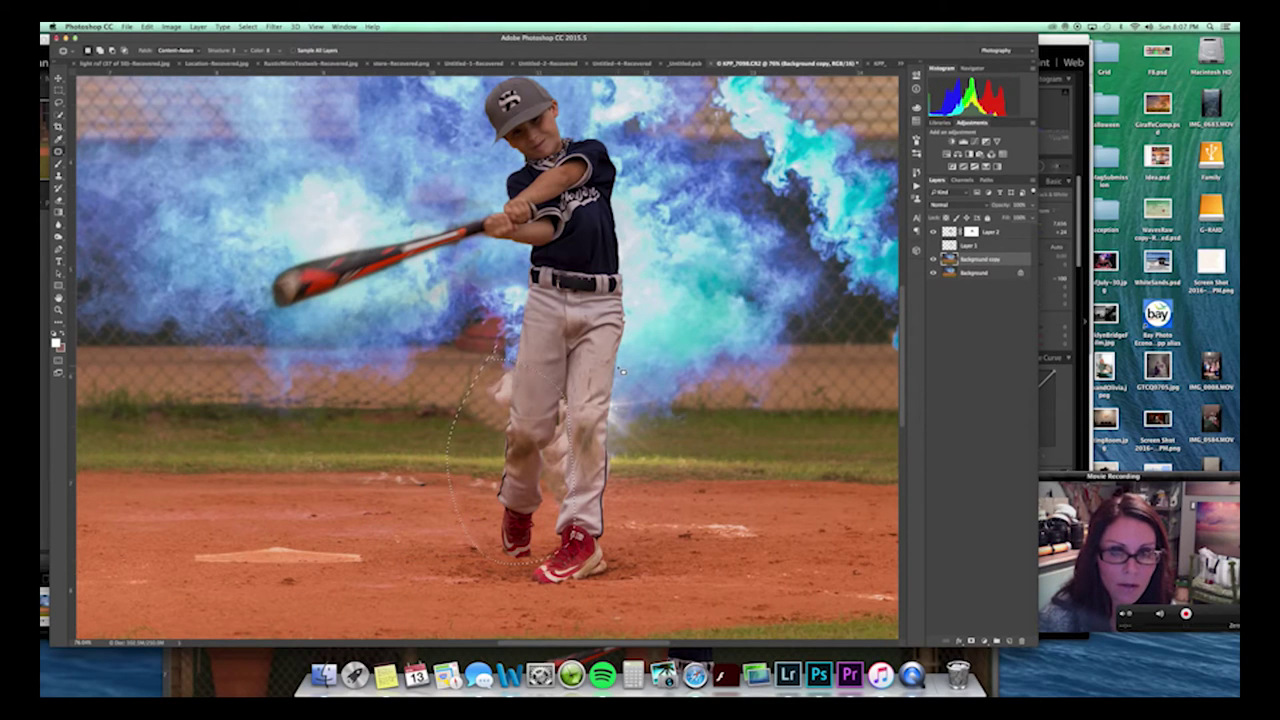
key(super+z)
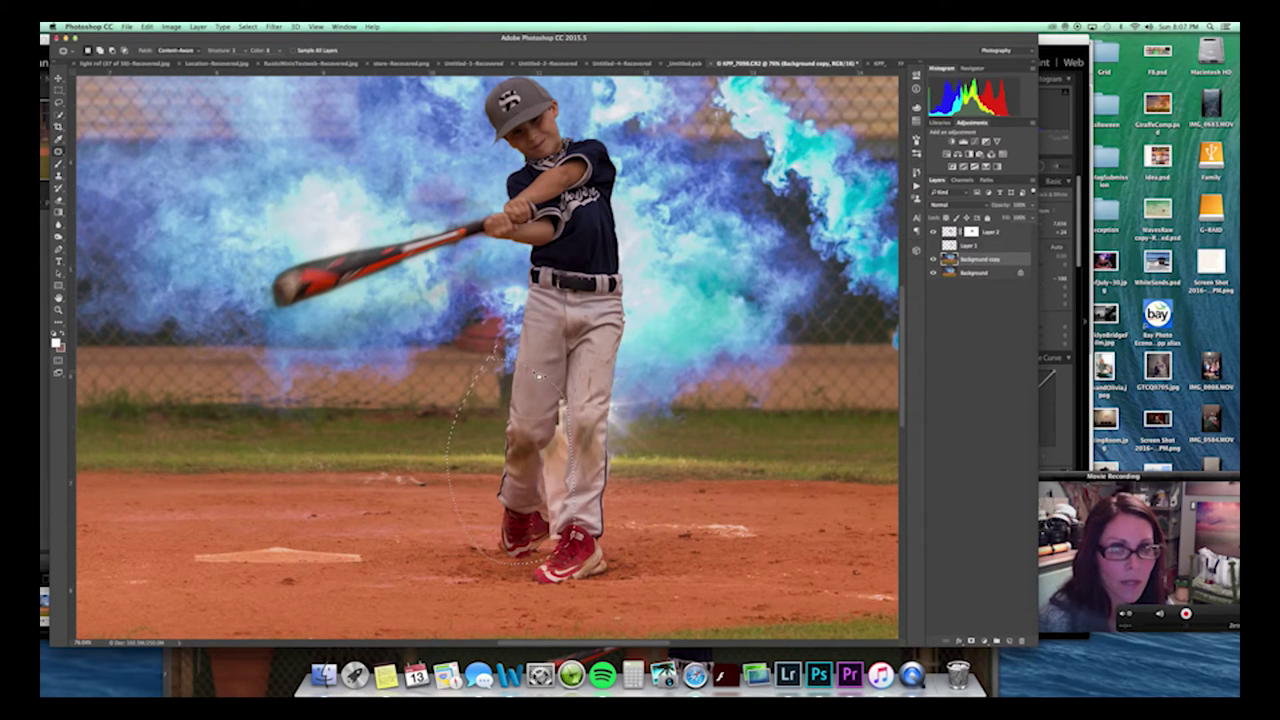
drag(539, 446, 400, 443)
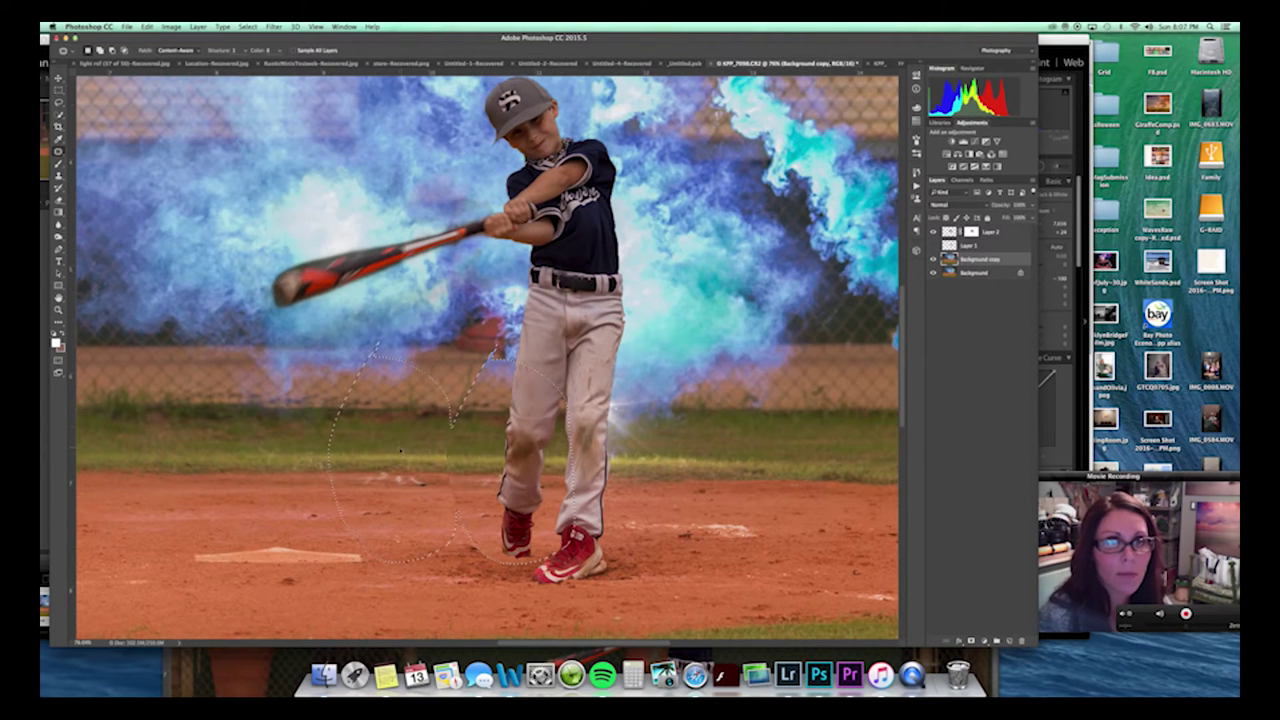
drag(245, 51, 274, 65)
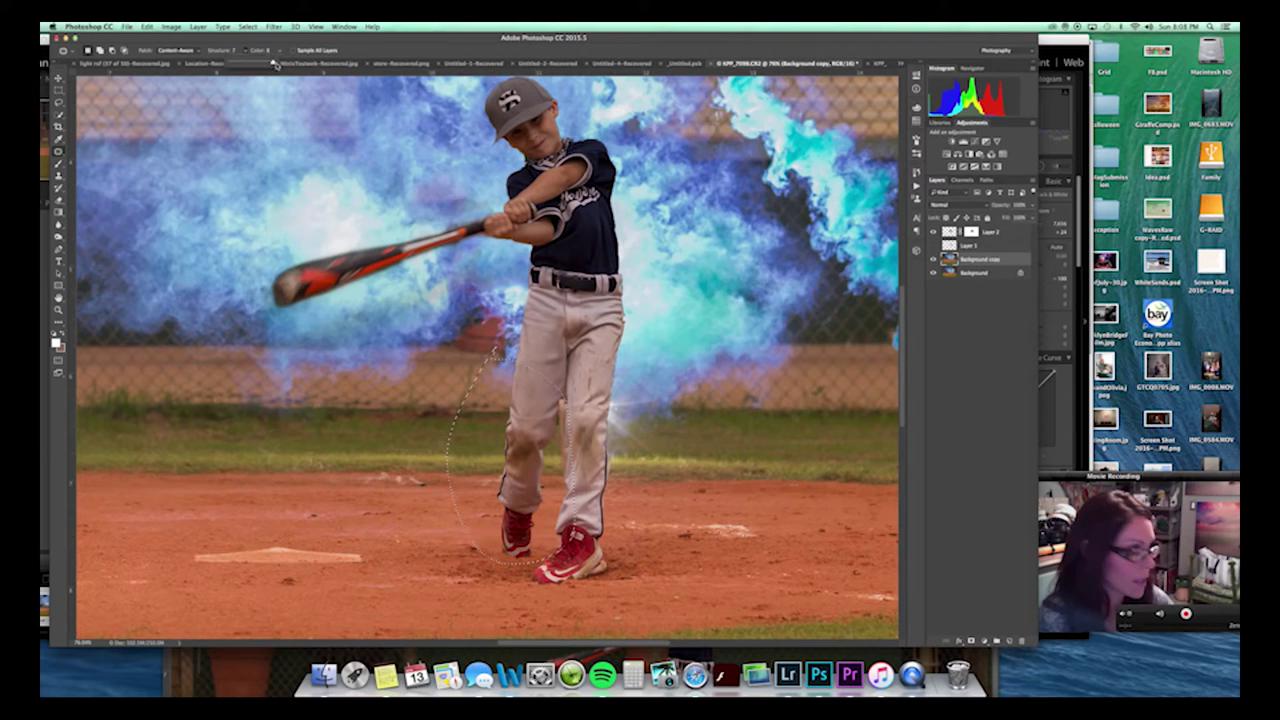
key(super+d)
Patch the remaining scraps of the original leg between the batter's legs with grass and dirt, deselecting after each patch.
mouse_move(566, 393)
mouse_down()
mouse_move(548, 456)
mouse_move(576, 476)
mouse_move(567, 394)
mouse_up()
drag(558, 439, 455, 434)
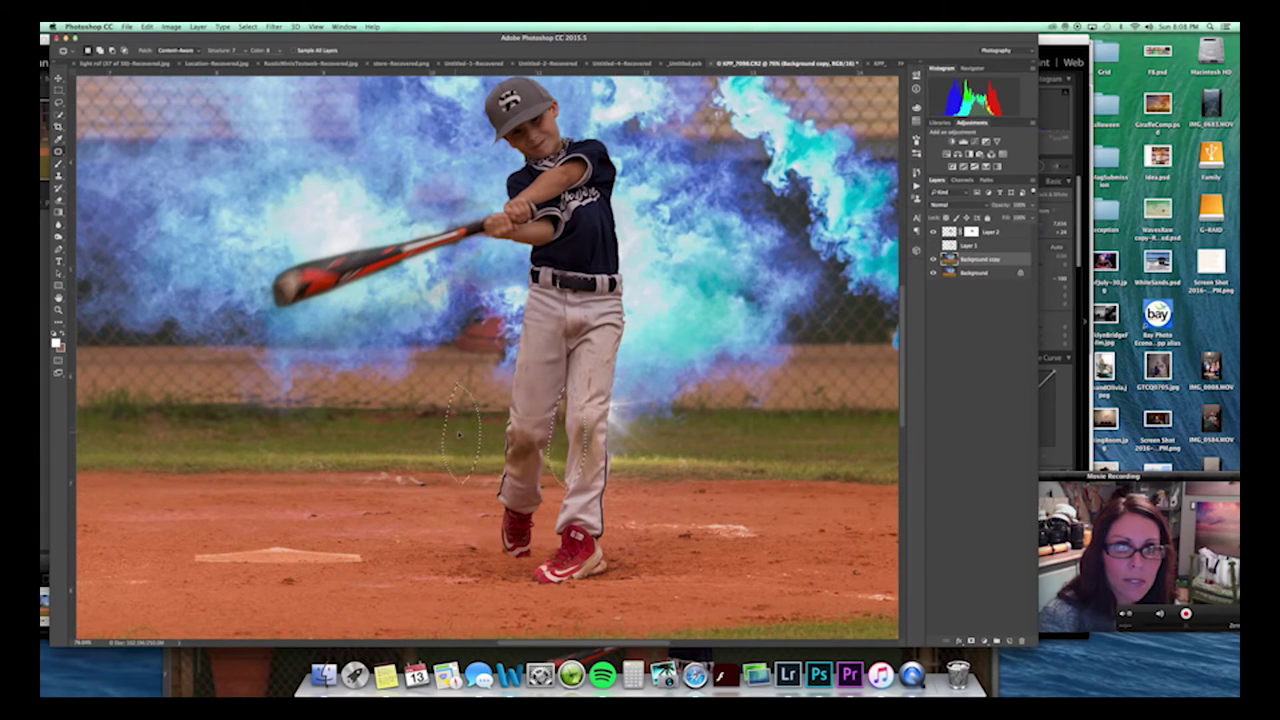
key(ctrl+d)
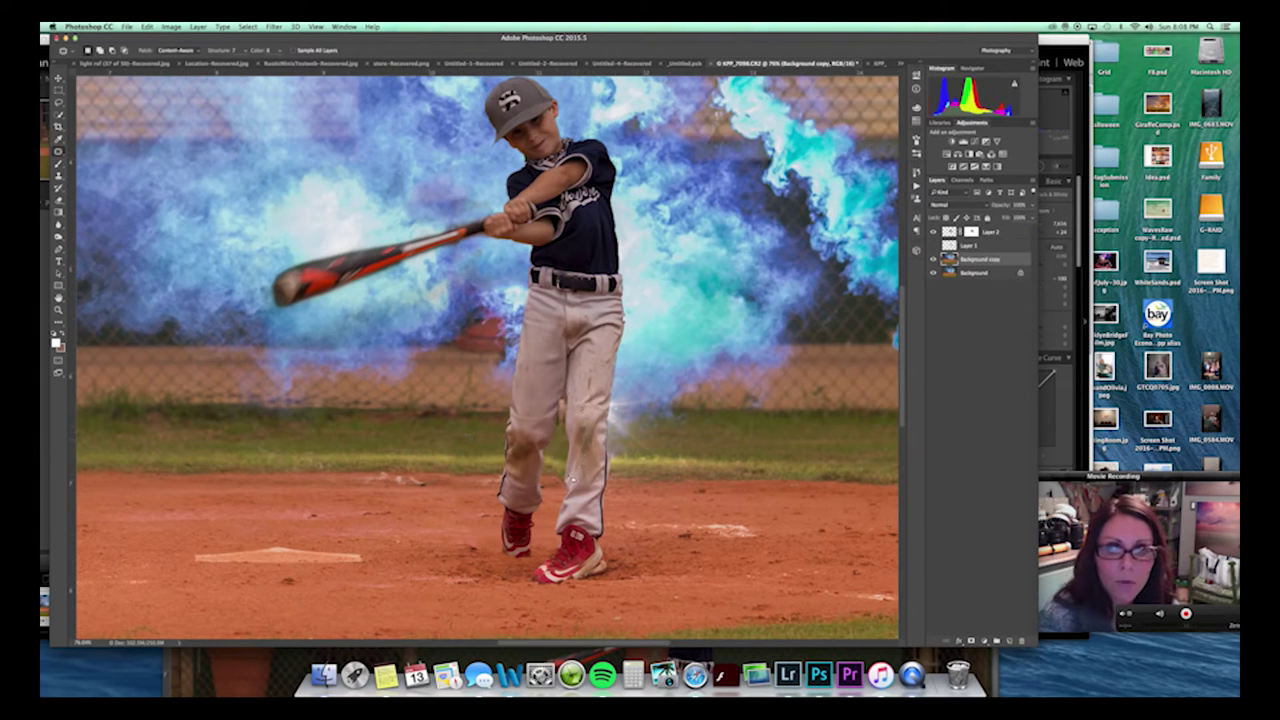
mouse_move(573, 476)
mouse_down()
mouse_move(583, 486)
mouse_move(481, 482)
mouse_up()
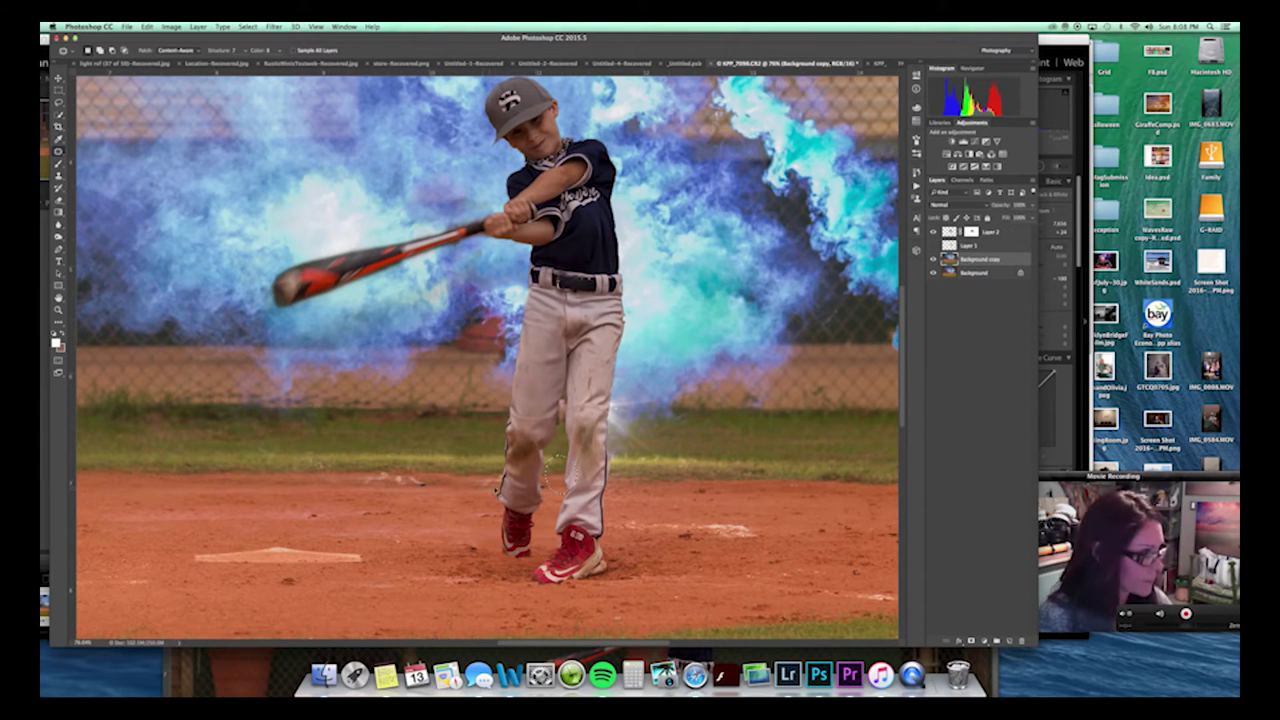
key(super+d)
Toggle the visibility of the background copy and Layer 2 to check the patched leg area.
click(933, 260)
click(933, 260)
click(934, 231)
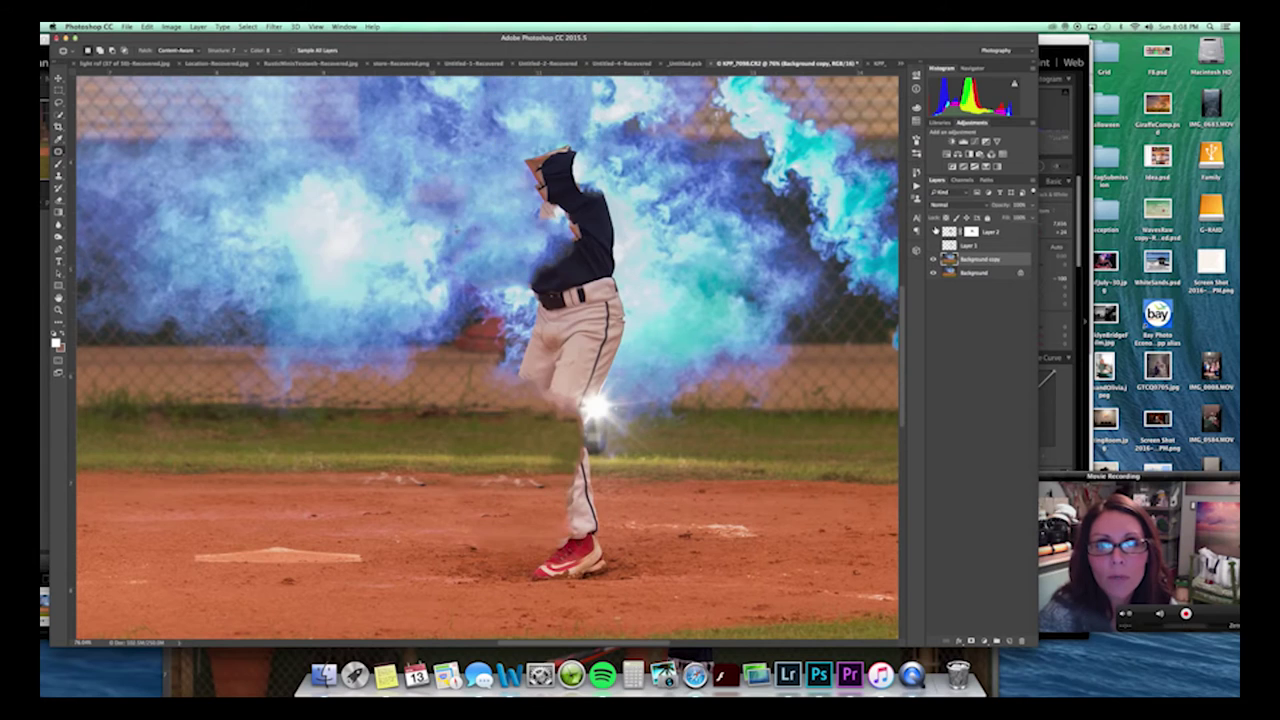
click(934, 232)
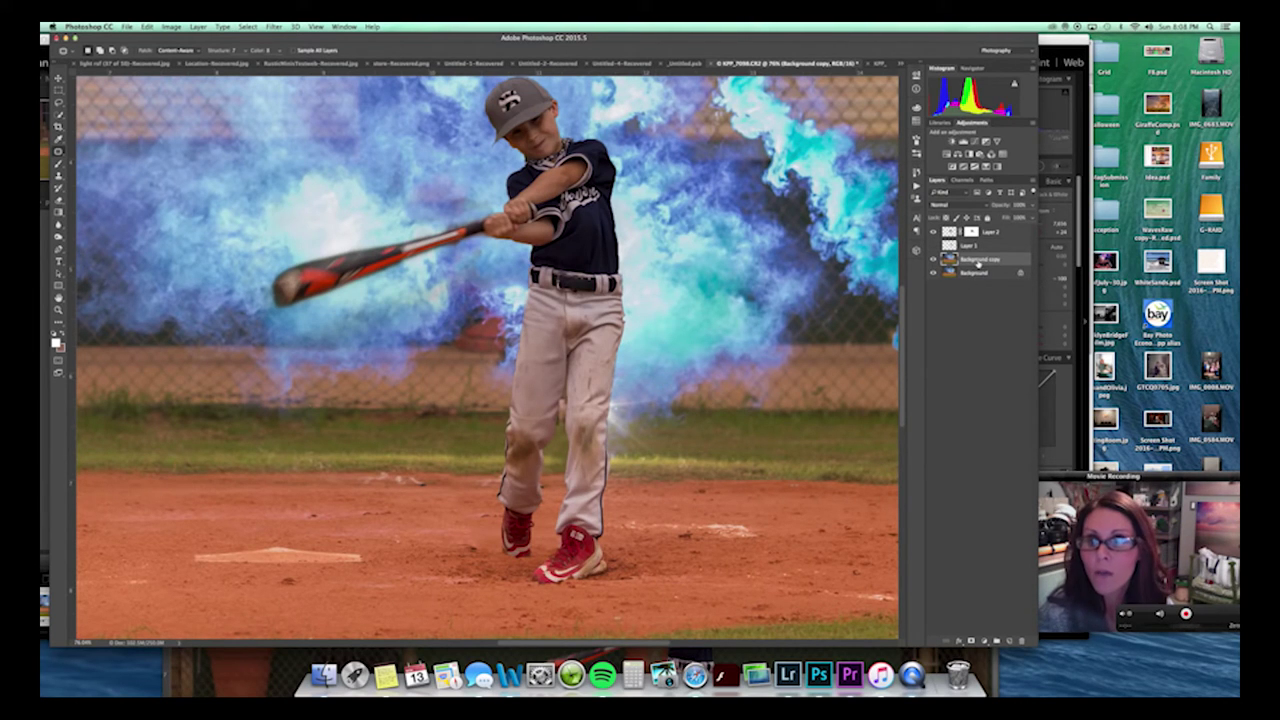
Try to clone over the flash beside the batter's front knee on the background copy.
key(s)
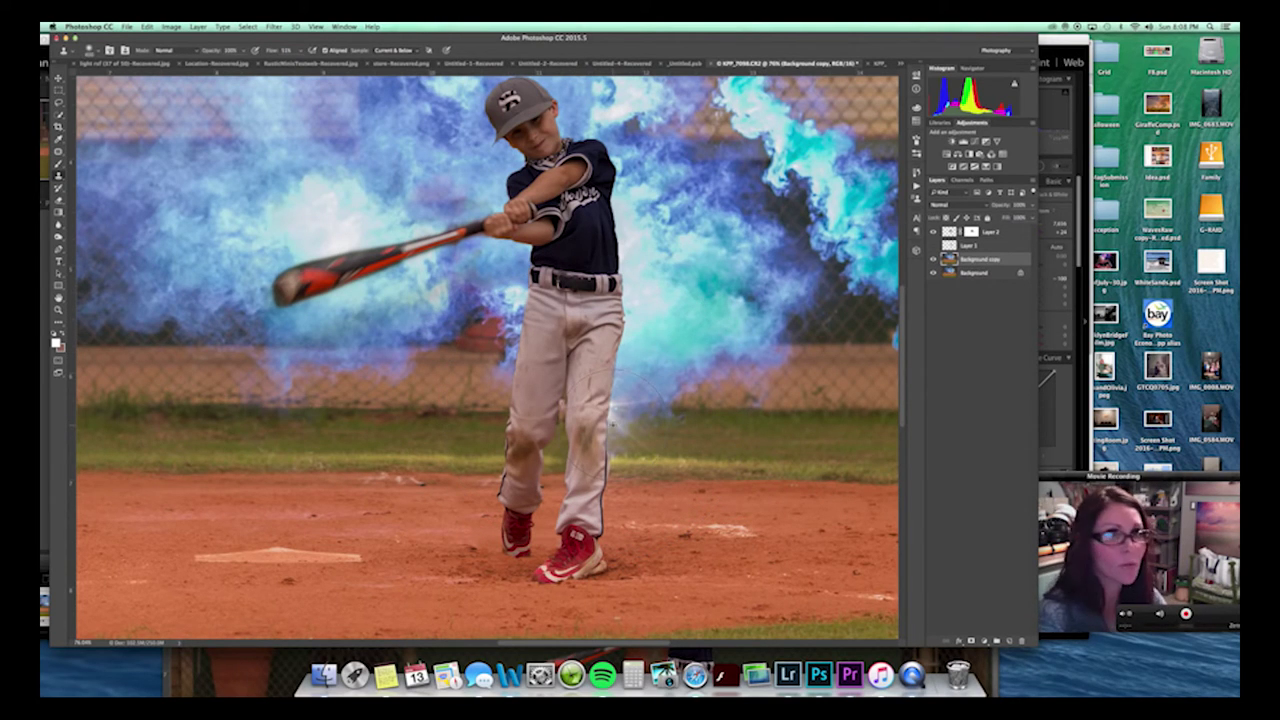
mouse_move(618, 415)
mouse_down()
mouse_move(602, 414)
mouse_move(660, 423)
mouse_up()
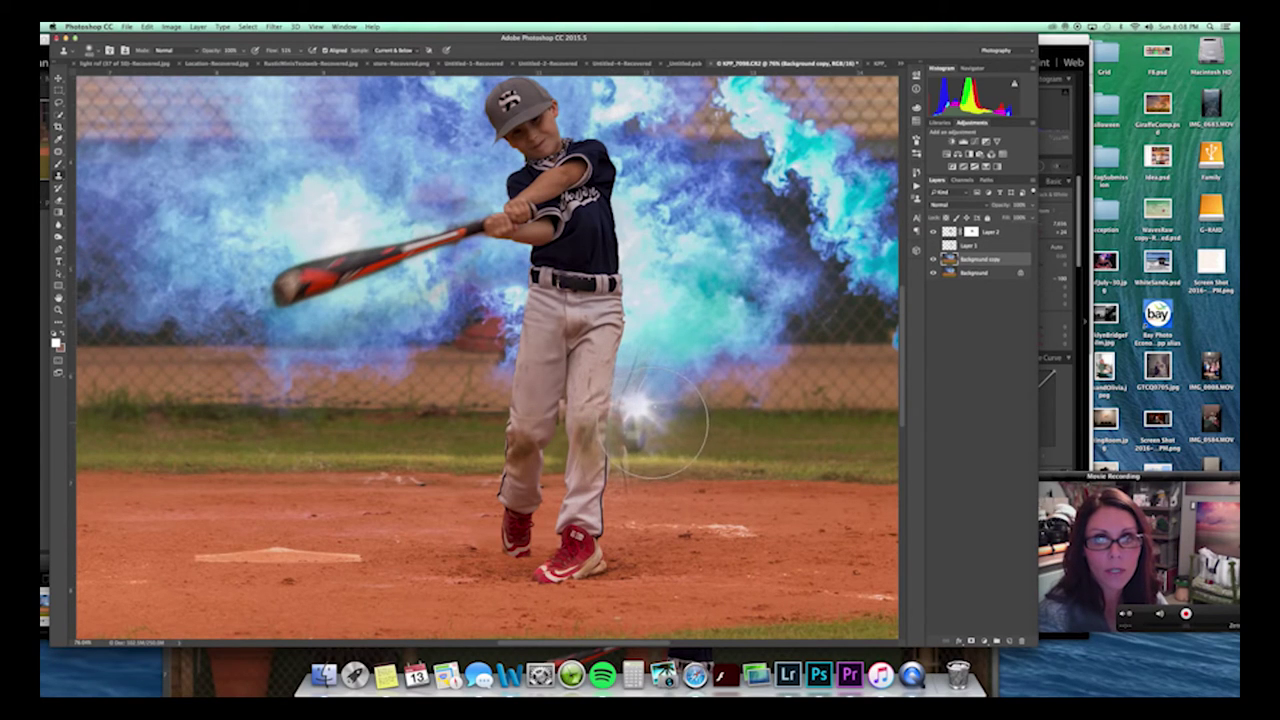
key(ctrl+z)
drag(641, 424, 637, 416)
key(super+z)
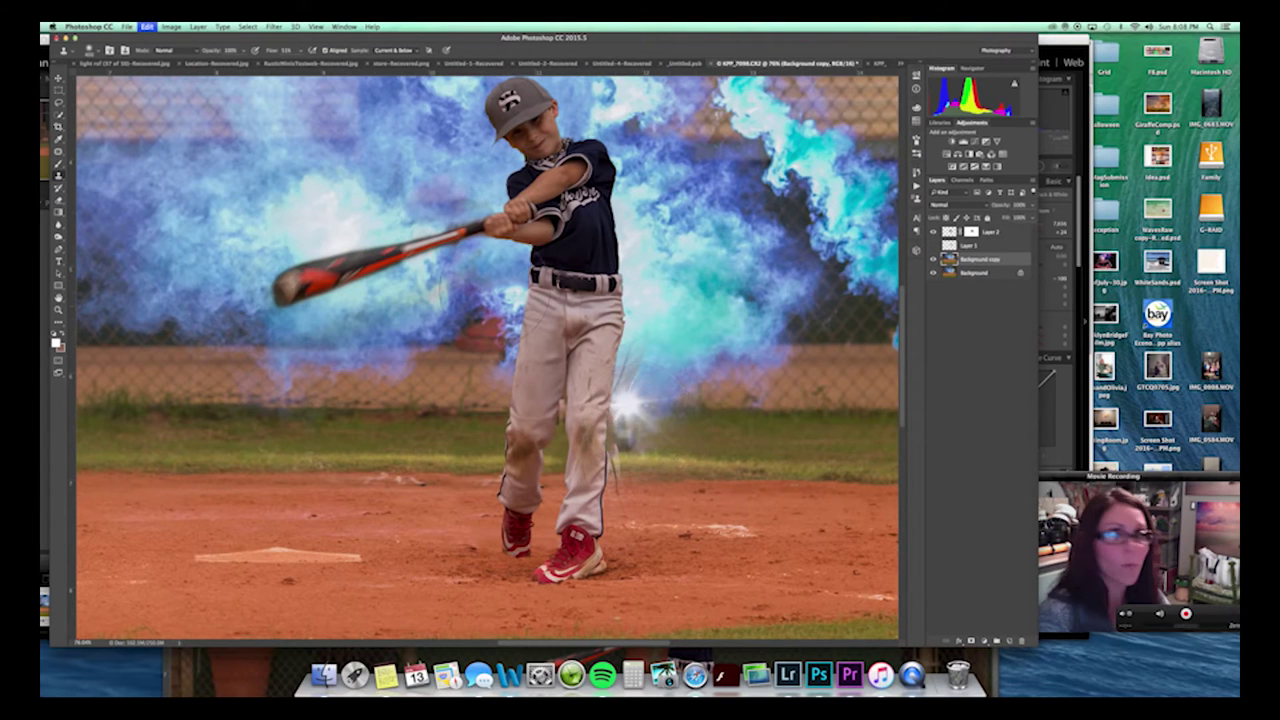
key(ctrl+z)
Set the Clone Stamp flow to 100% and try to clone over the flash beside the batter's front knee on the background copy.
click(298, 51)
drag(301, 62, 330, 62)
drag(633, 408, 622, 417)
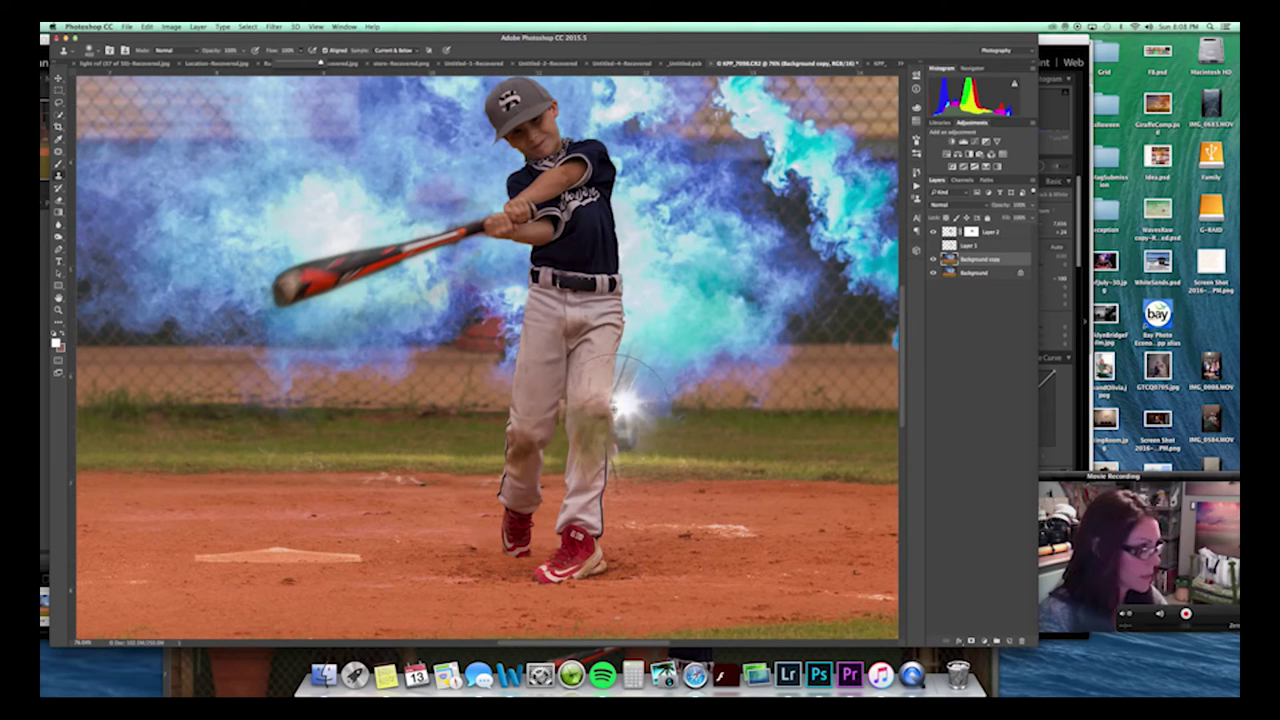
key(ctrl+z)
click(633, 406)
key(ctrl+z)
drag(651, 410, 643, 418)
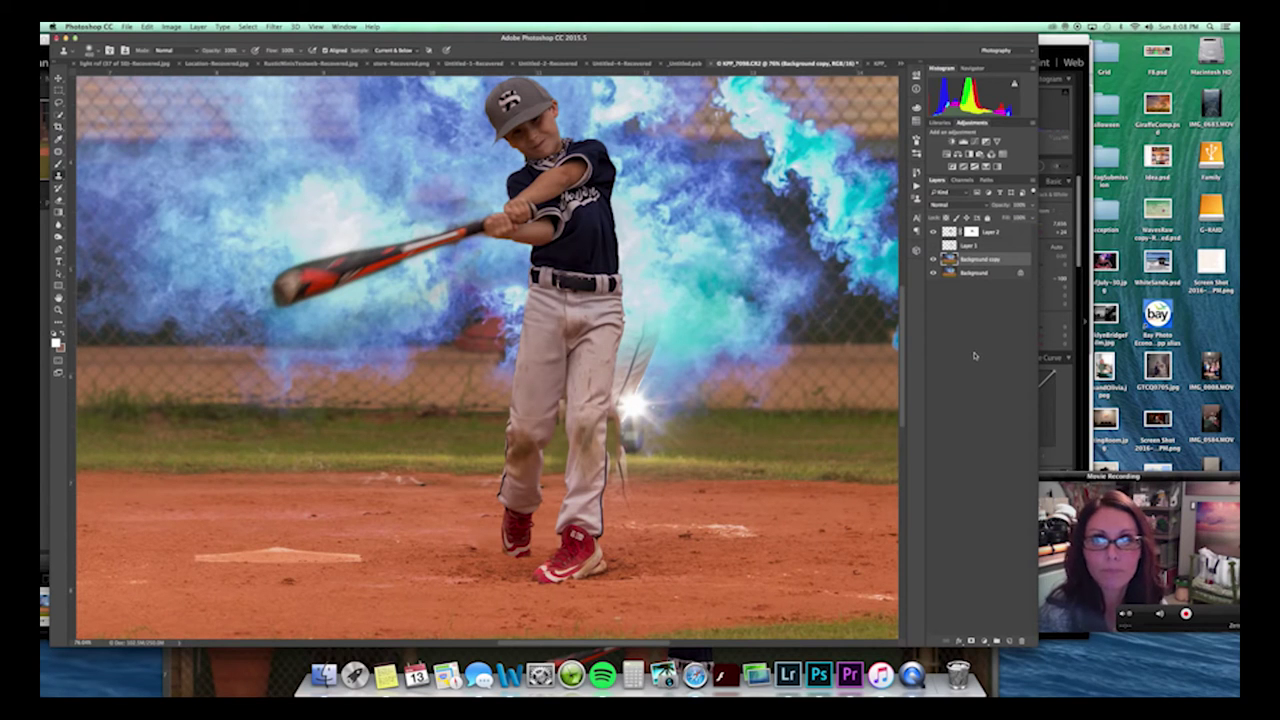
Retry cloning over the flash at the front knee's edge on the background copy, undoing the misplaced stamps.
key(v)
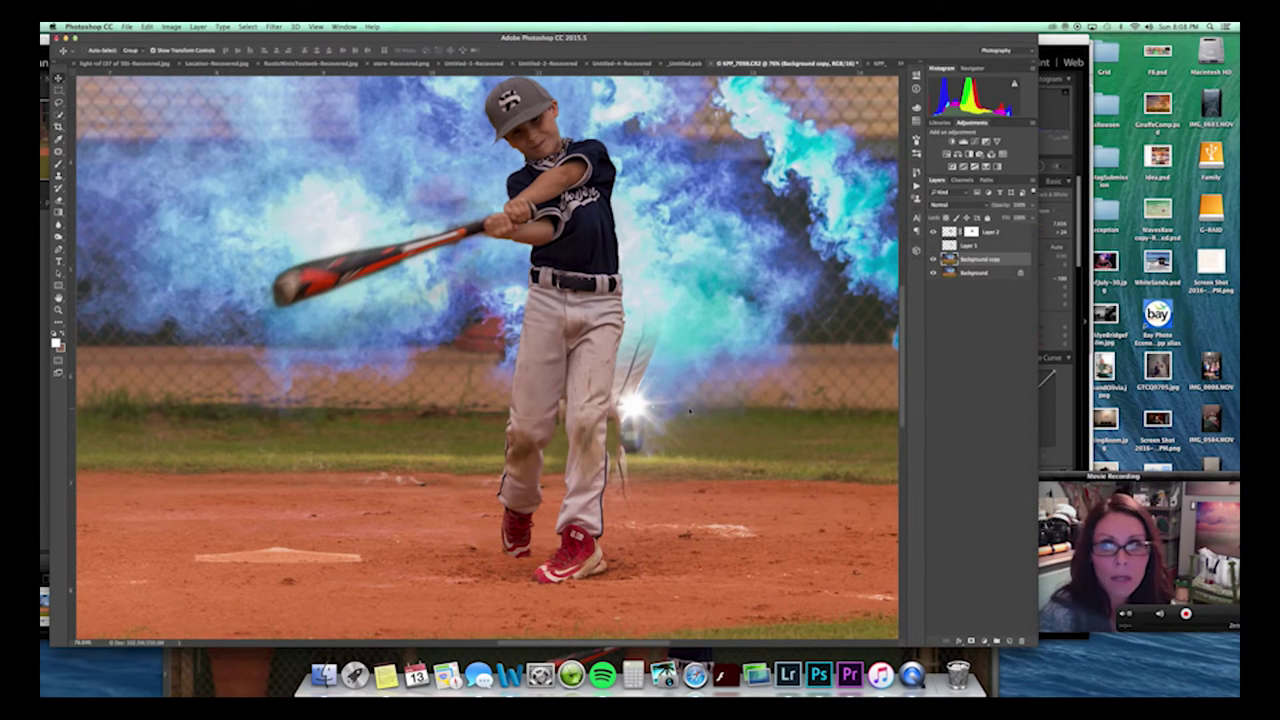
key(ctrl+z)
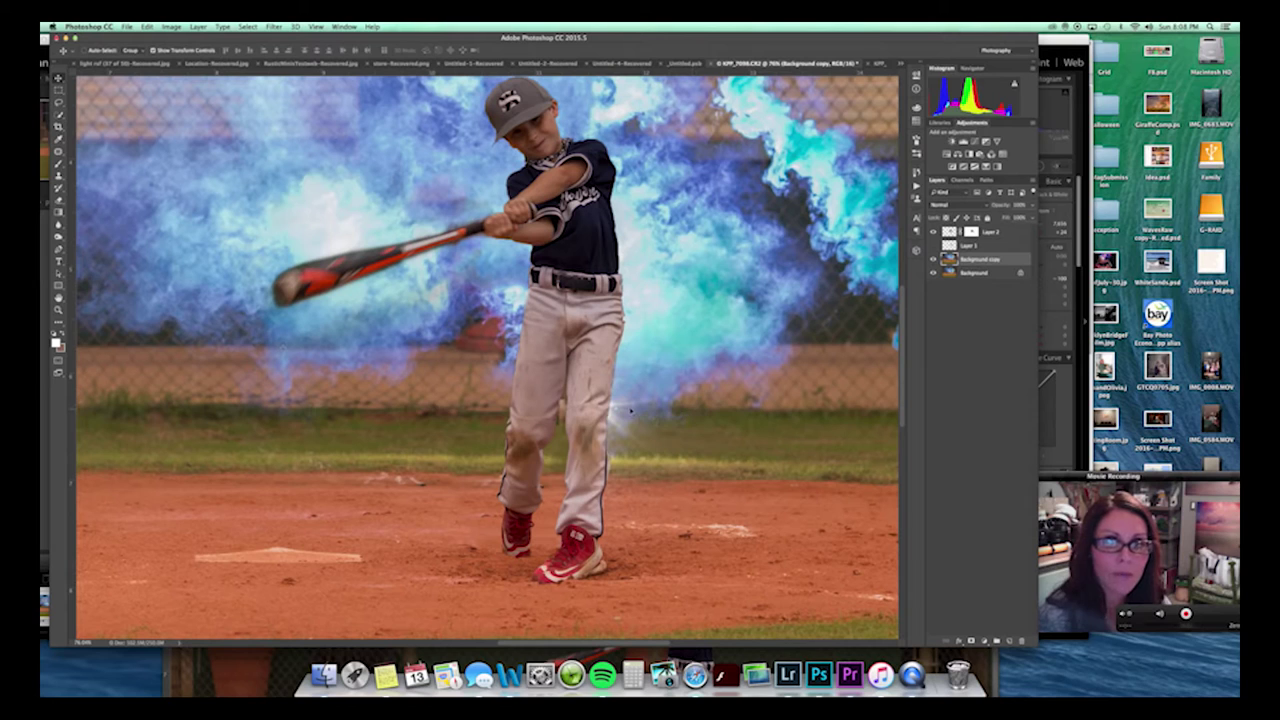
key(s)
click(613, 408)
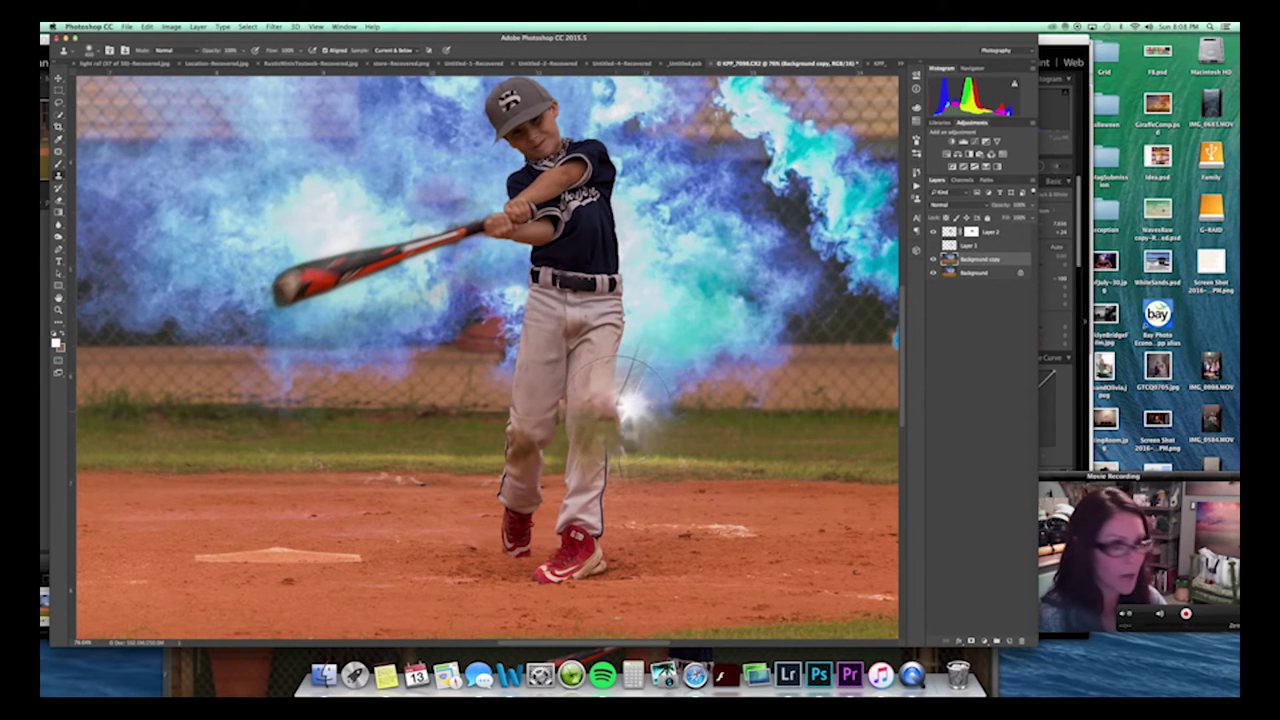
key(ctrl+z)
click(622, 410)
click(623, 411)
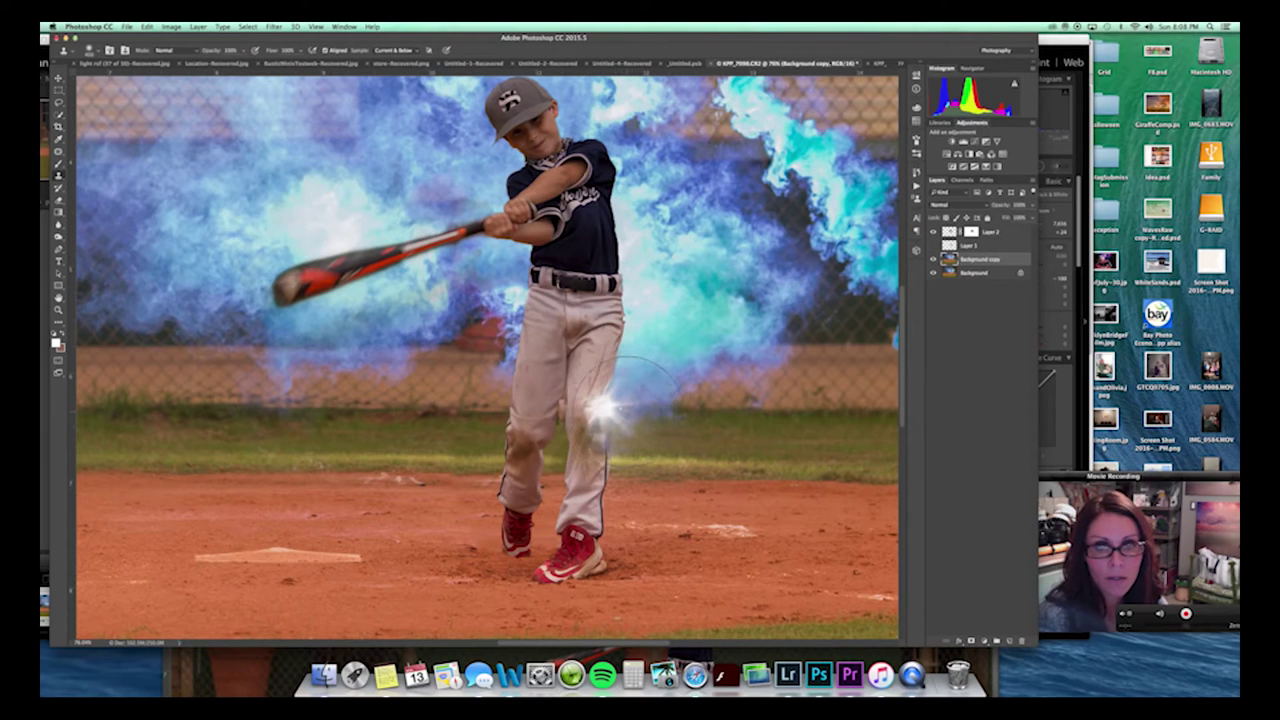
drag(622, 407, 629, 406)
key(ctrl+z)
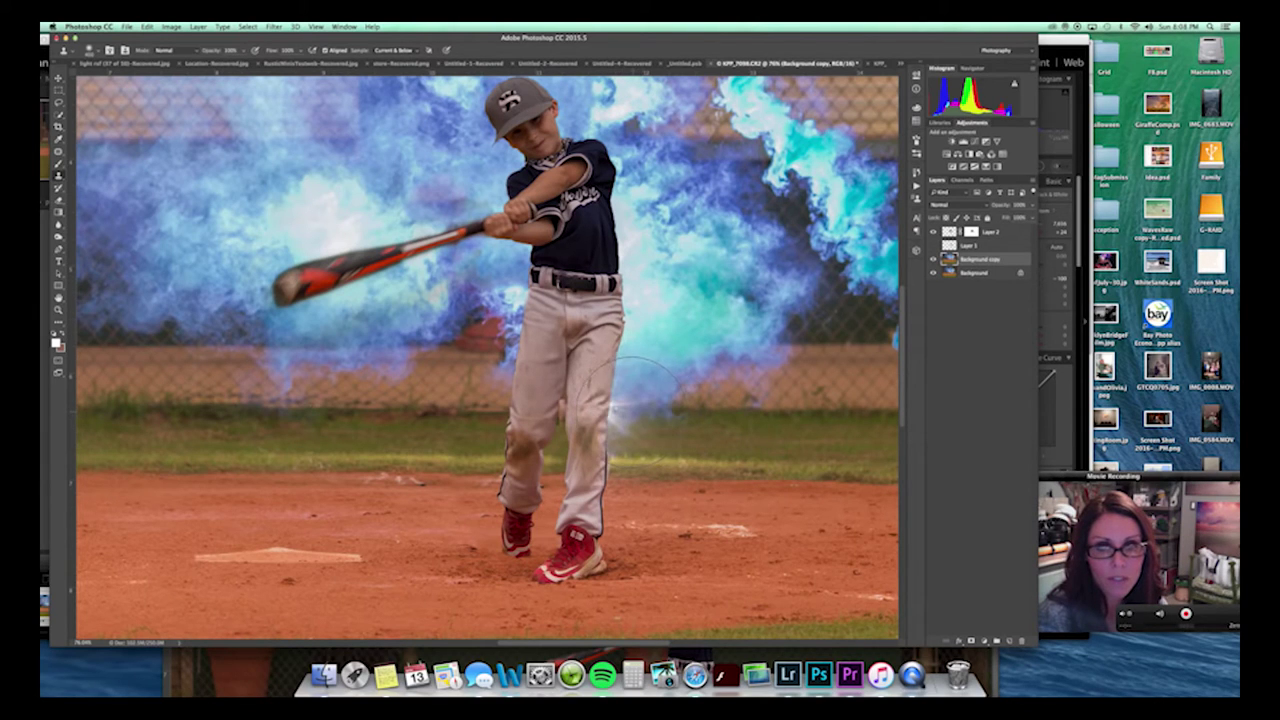
click(633, 407)
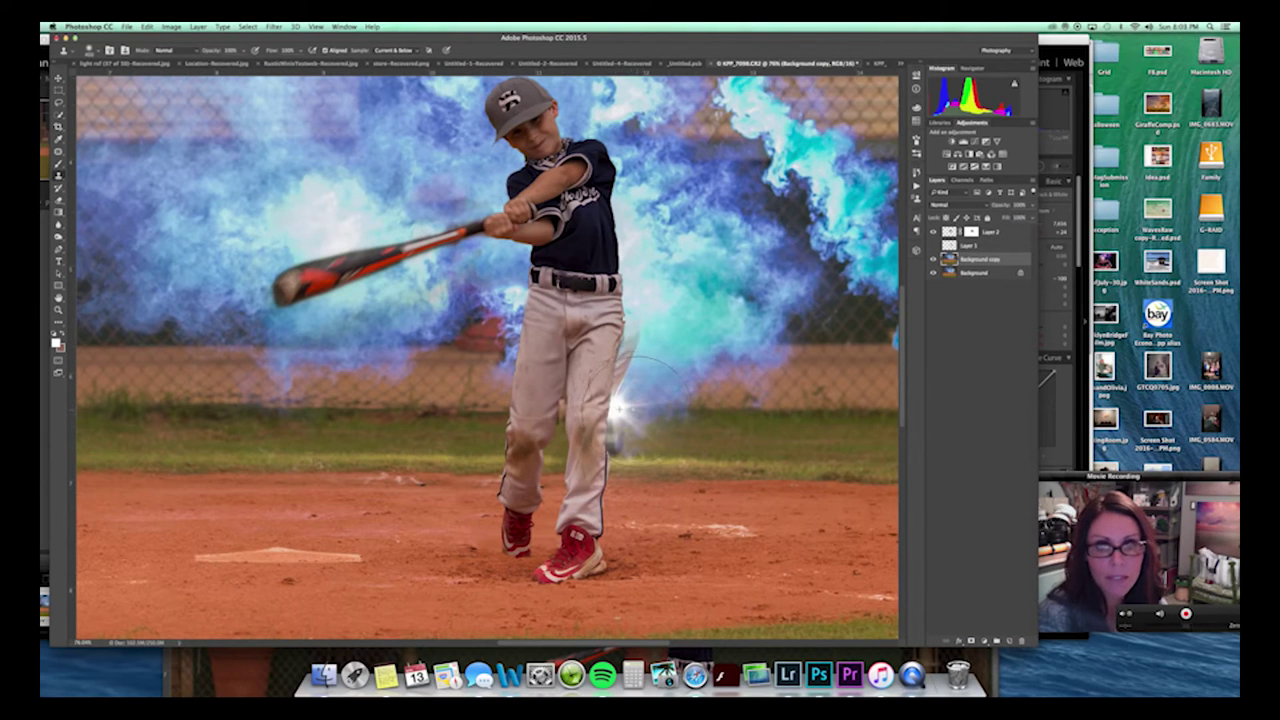
Add a layer mask to the background copy and paint black at 100% opacity over the stray cloned streak beside the front thigh.
click(971, 640)
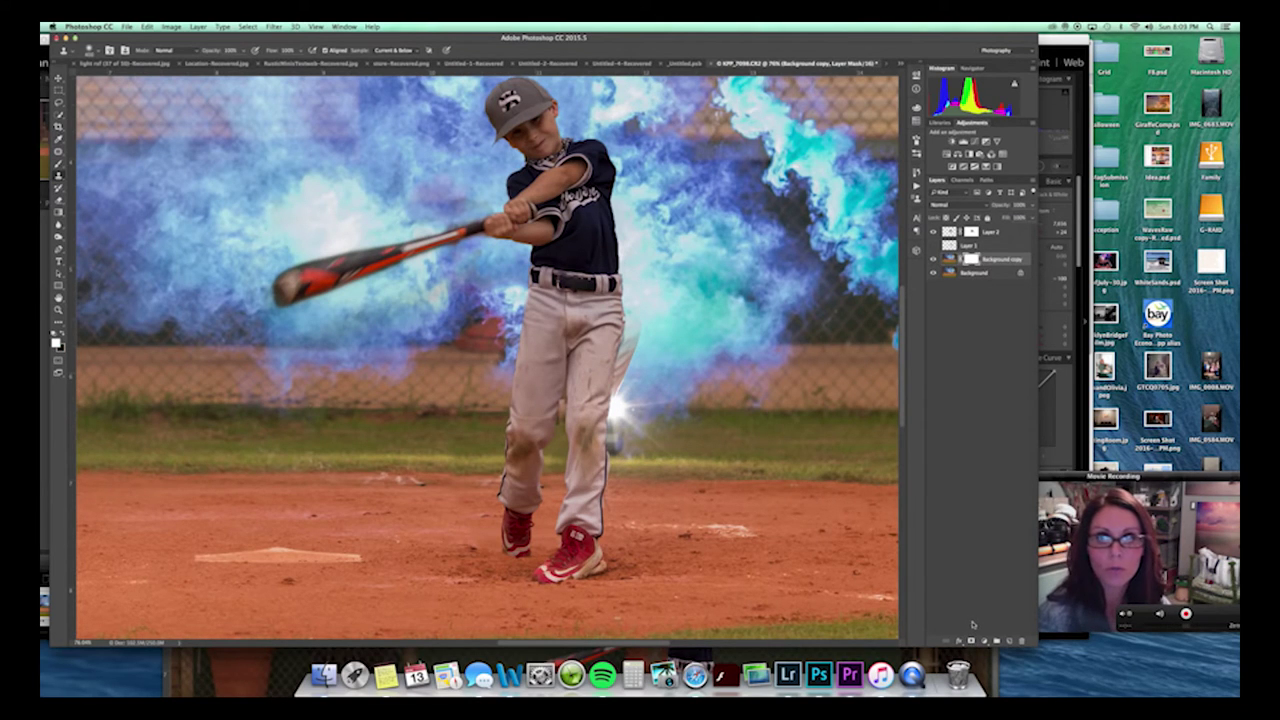
key(b)
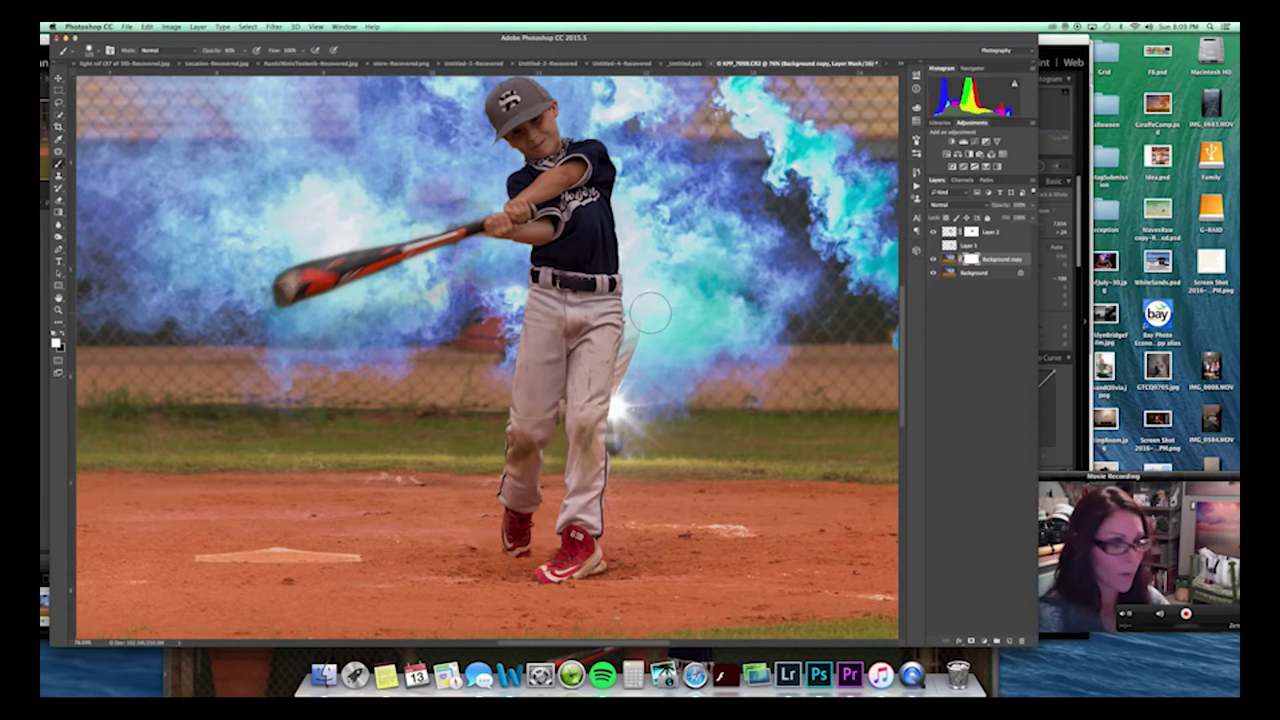
key(x)
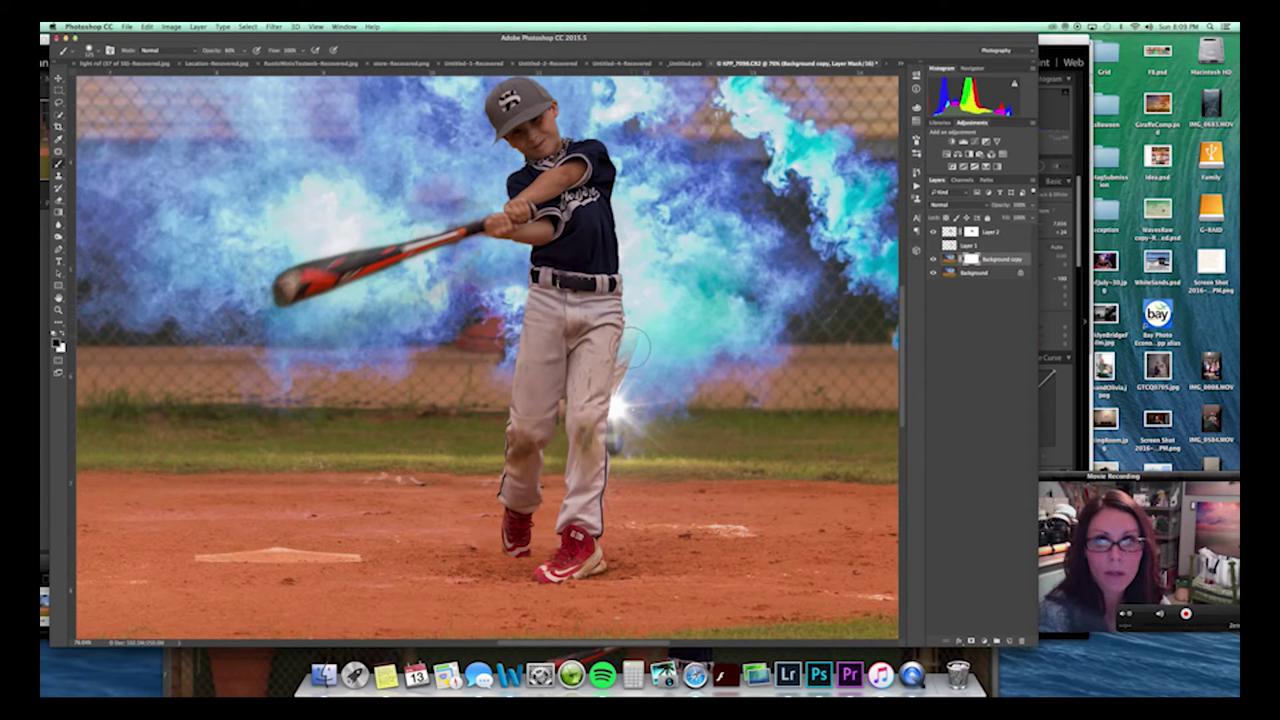
key(0)
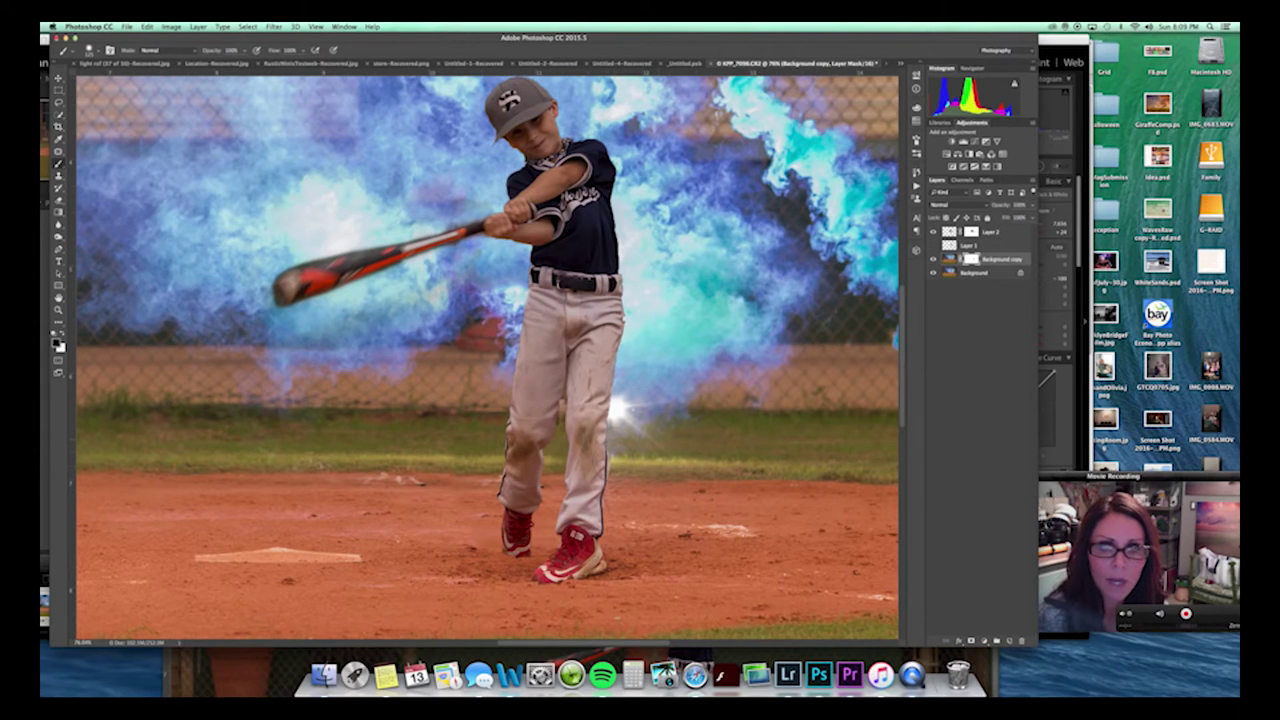
Toggle the background copy's visibility to compare the masked area around the batter's legs before and after.
click(933, 260)
click(933, 260)
click(933, 260)
click(933, 260)
click(933, 260)
click(933, 260)
click(933, 260)
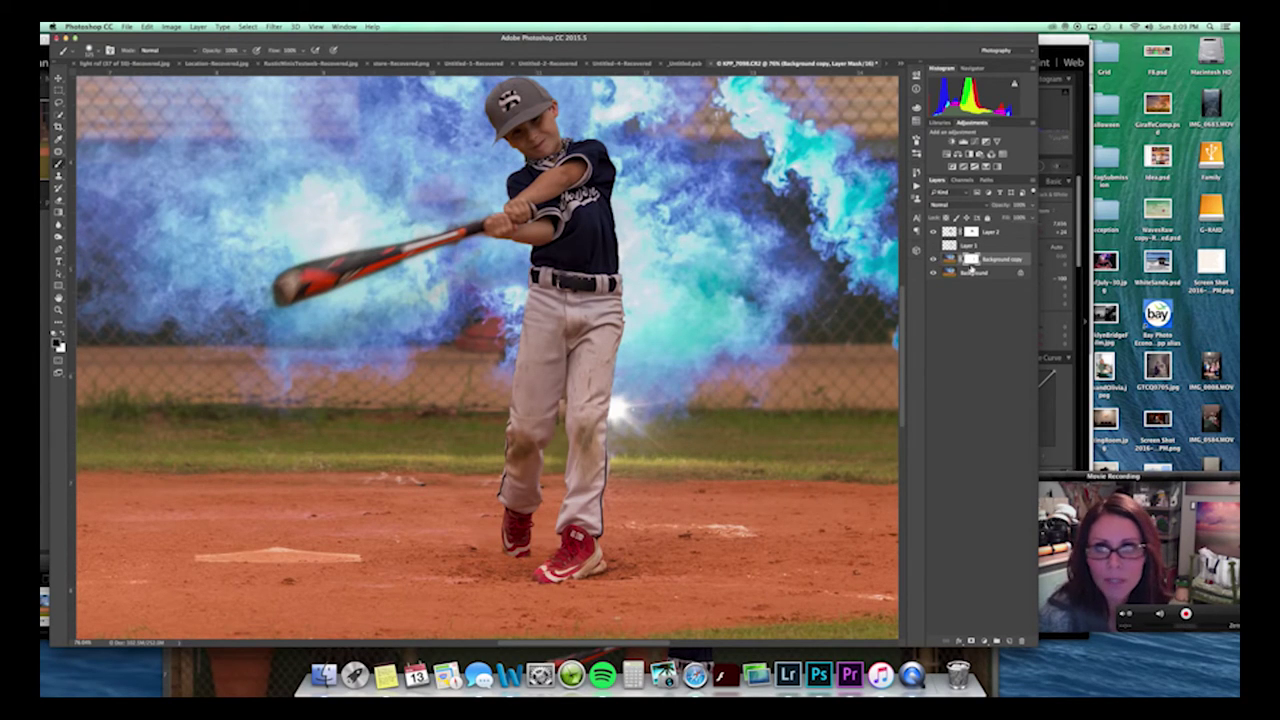
Toggle Layer 2's visibility in the full-image view to compare the cutout with the original batter, leaving Layer 2 hidden.
key(z)
drag(662, 364, 618, 322)
click(933, 232)
click(933, 232)
click(933, 232)
click(933, 232)
click(933, 232)
click(933, 232)
click(933, 232)
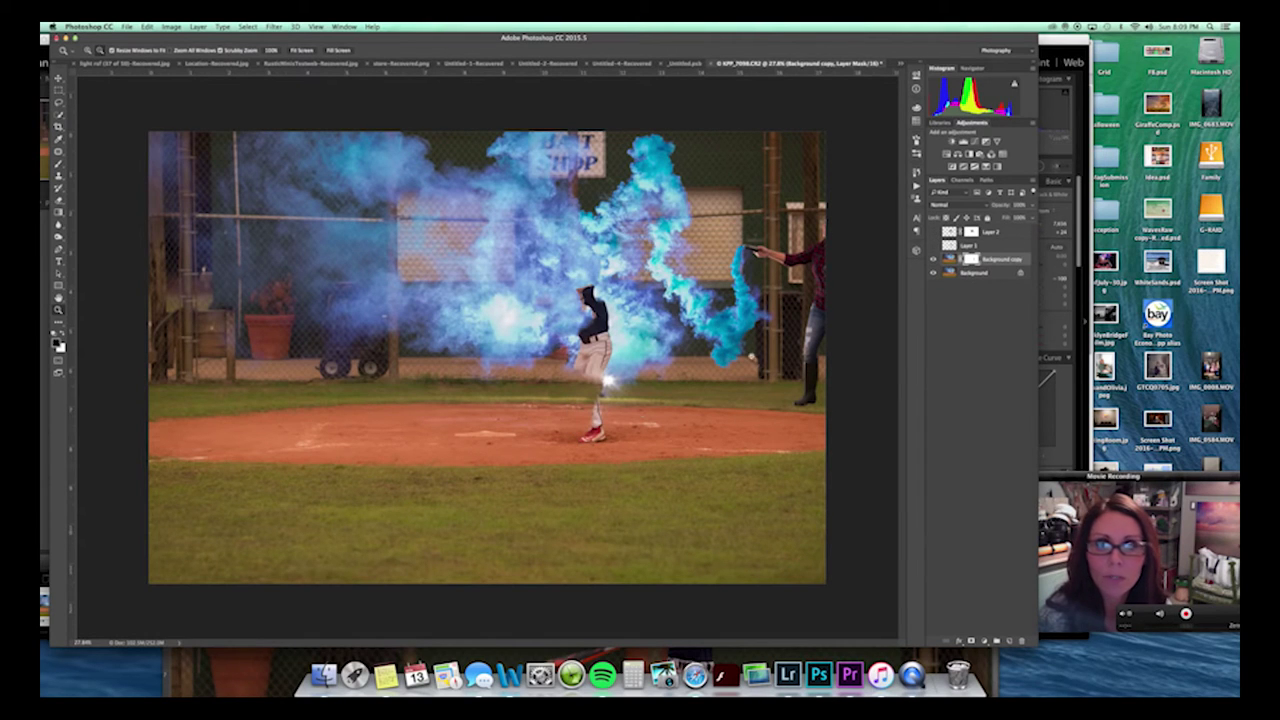
Outline the original batter's remaining foot with the Patch tool and try to replace it with clean dirt.
key(j)
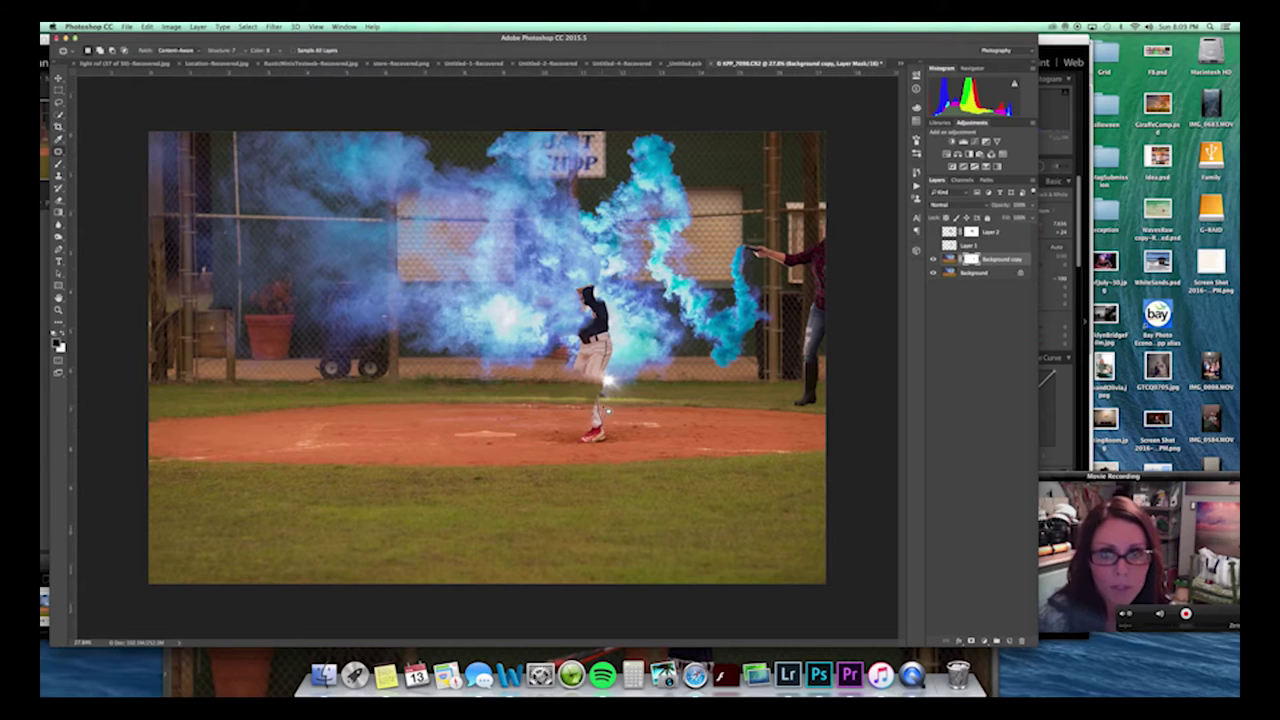
drag(602, 428, 620, 430)
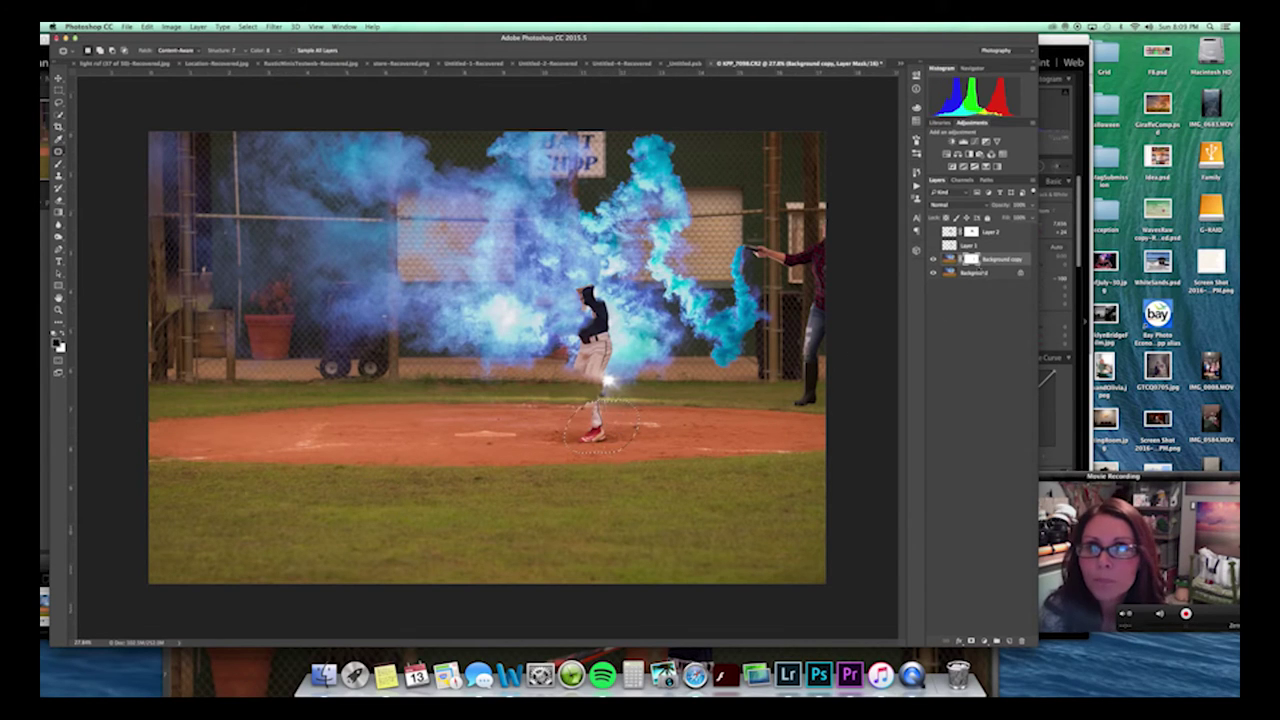
click(934, 246)
click(934, 246)
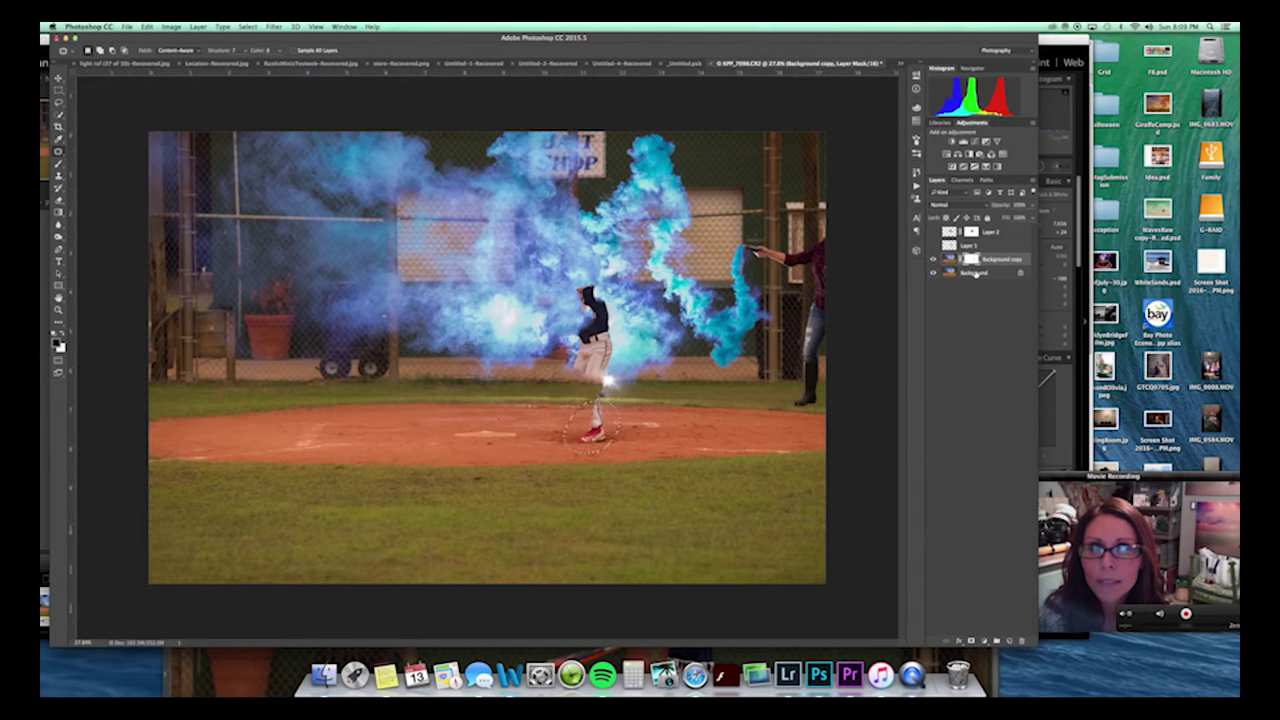
drag(611, 413, 648, 413)
key(super+z)
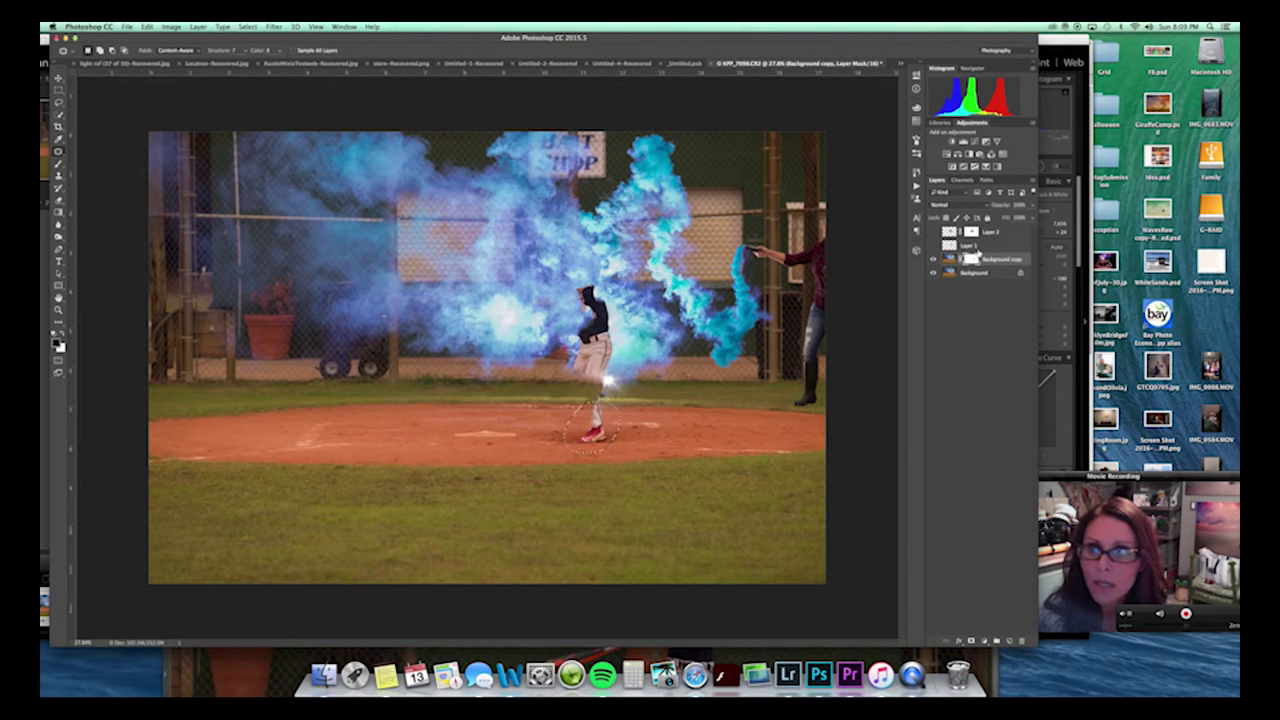
Show Layer 1 and Layer 2 and try to patch the outlined original foot with dirt on the background copy's image.
click(933, 245)
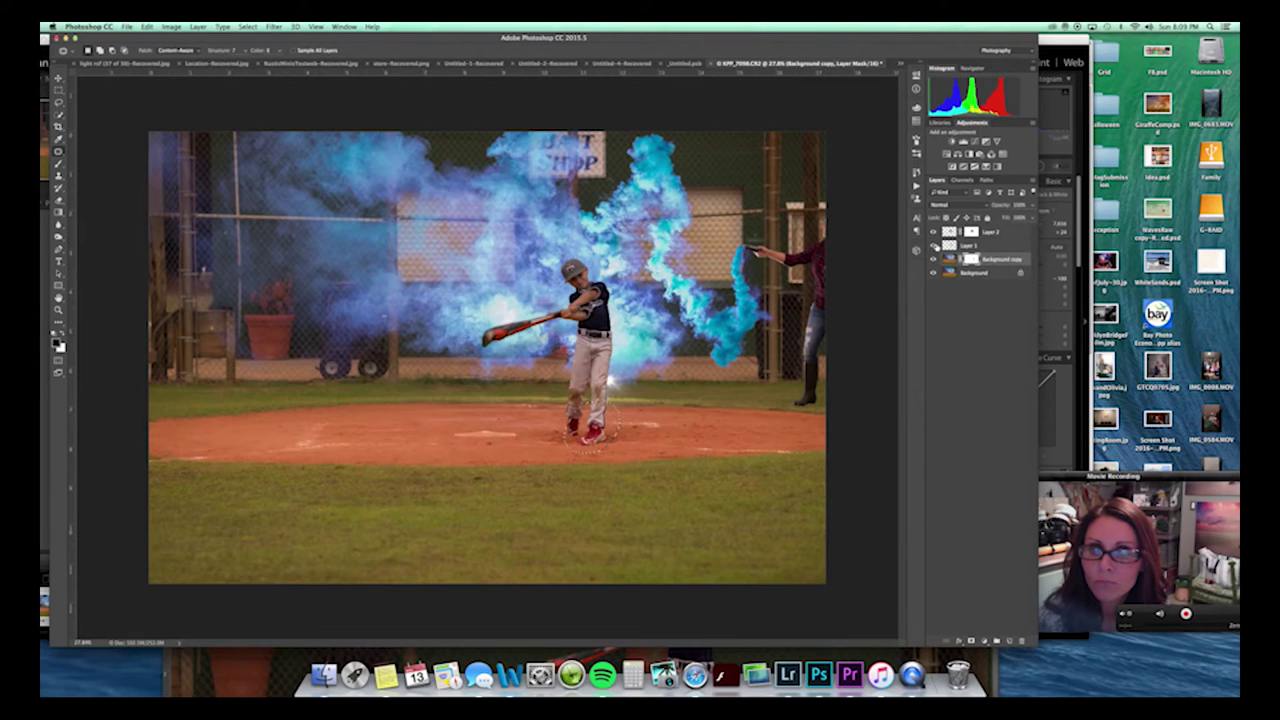
click(935, 247)
click(935, 247)
click(982, 248)
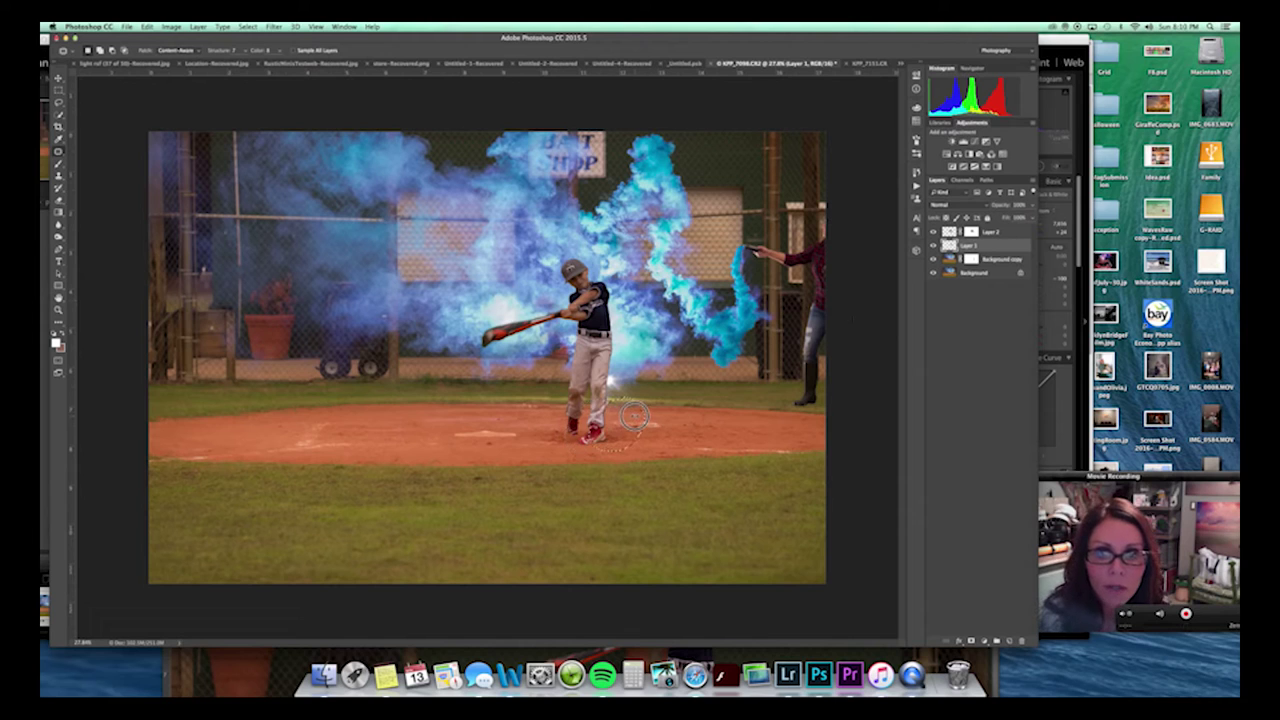
click(956, 261)
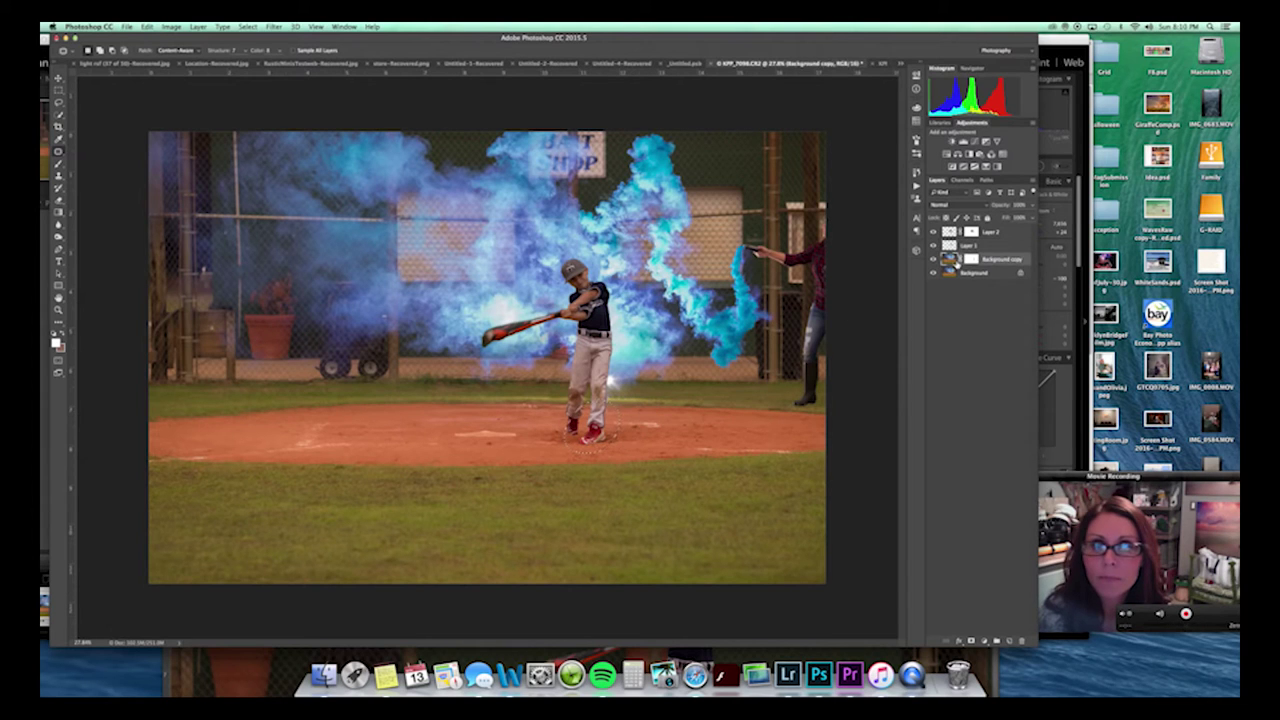
drag(600, 424, 673, 421)
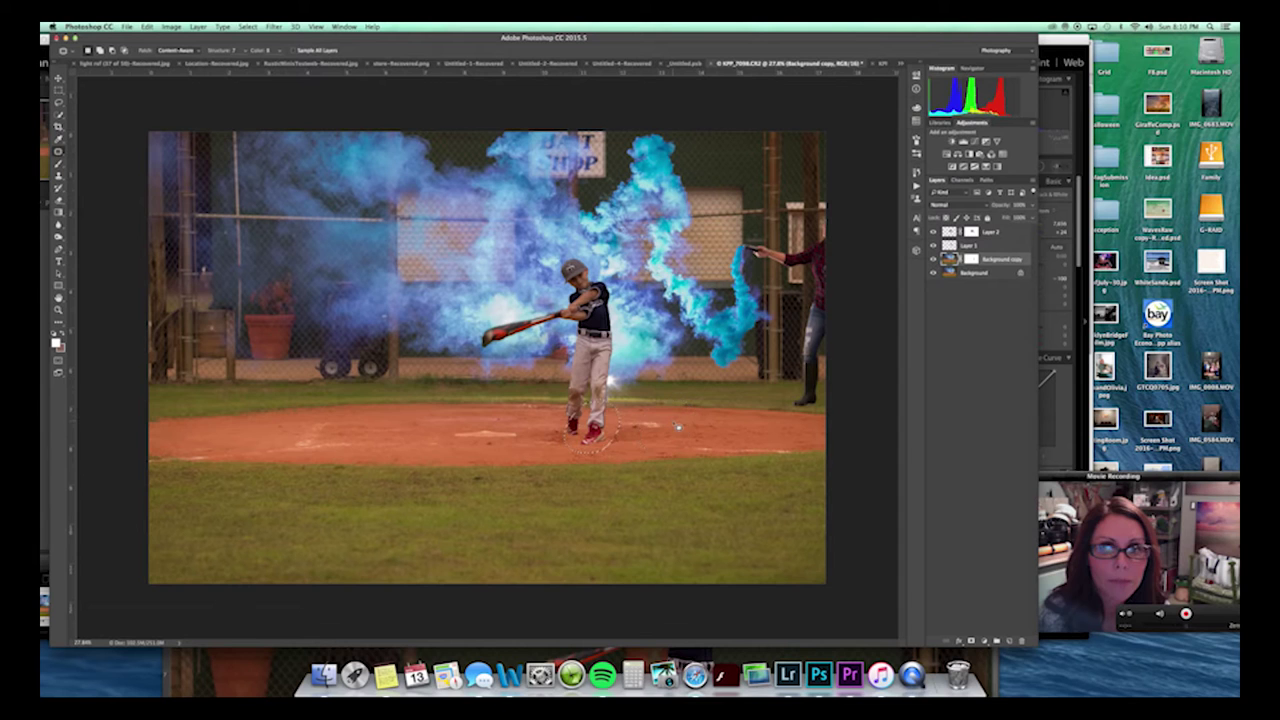
key(super+d)
key(z)
drag(583, 434, 612, 411)
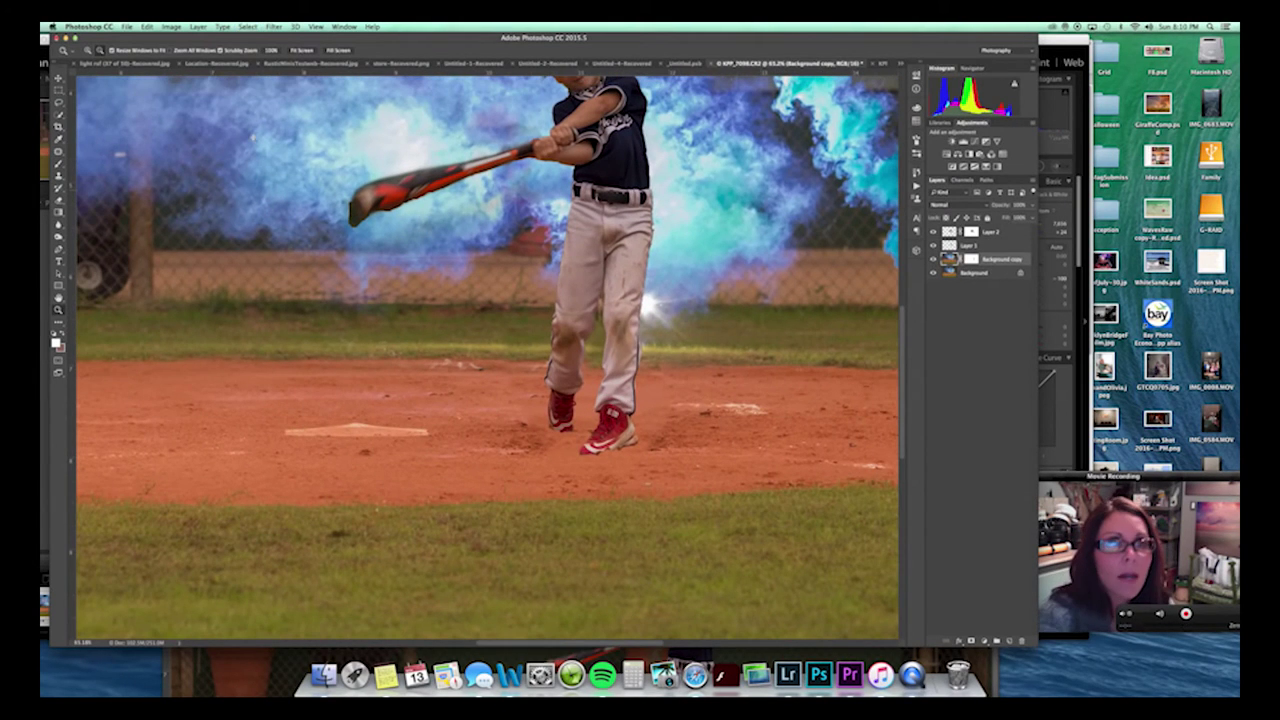
Step back through the latest foot patch edits in the history and deselect the outlined area.
click(148, 28)
click(155, 54)
click(148, 28)
click(156, 54)
click(147, 26)
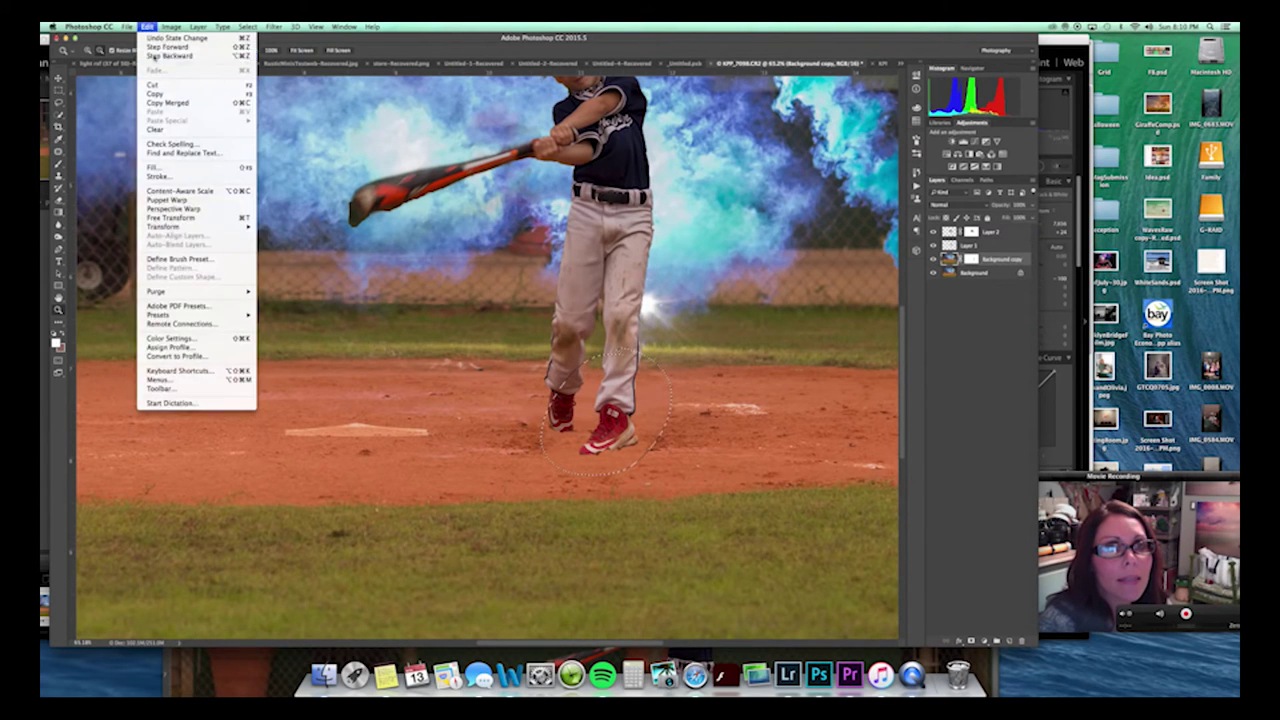
click(156, 49)
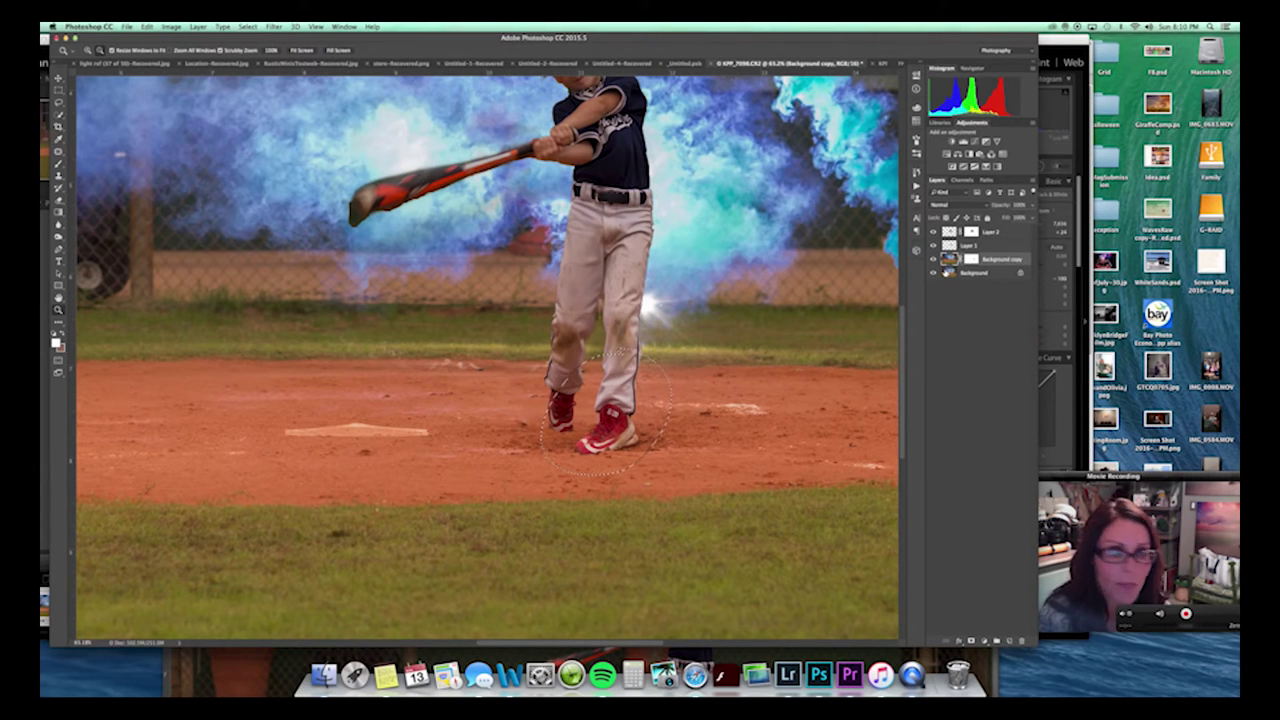
key(super+d)
Paint black on the background copy's layer mask around the toe of the batter's front shoe.
click(972, 260)
key(b)
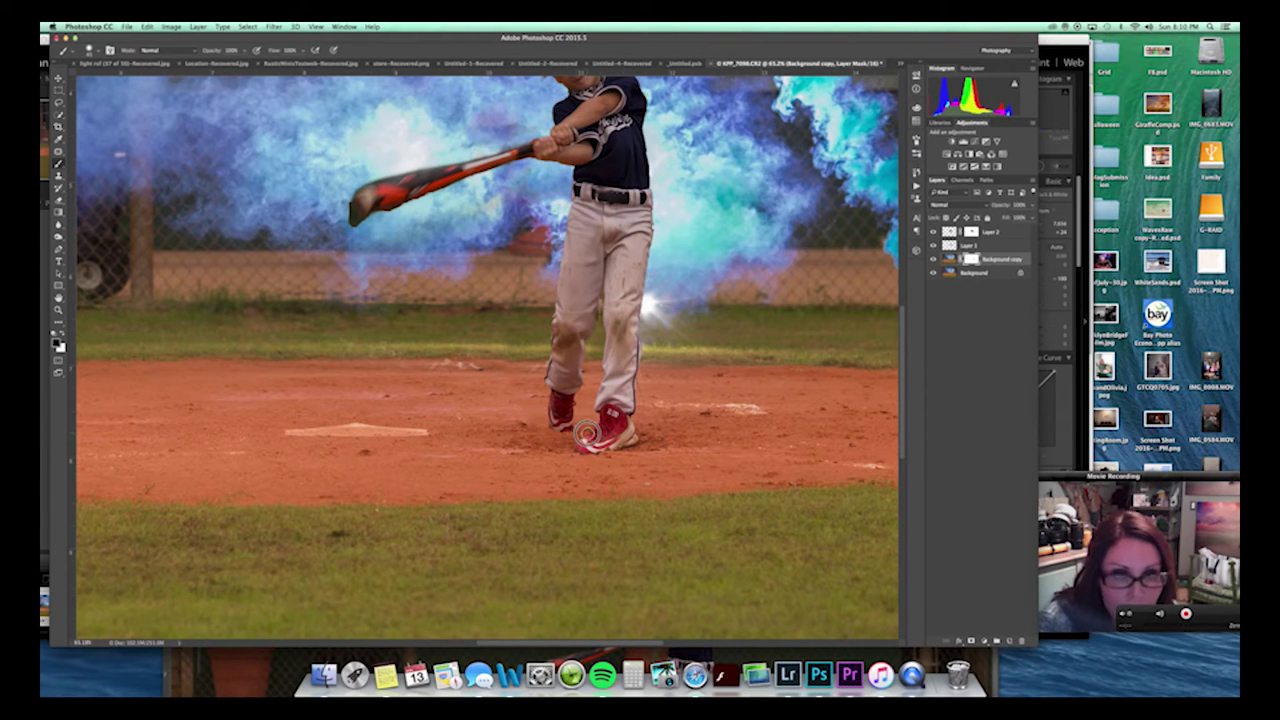
key(x)
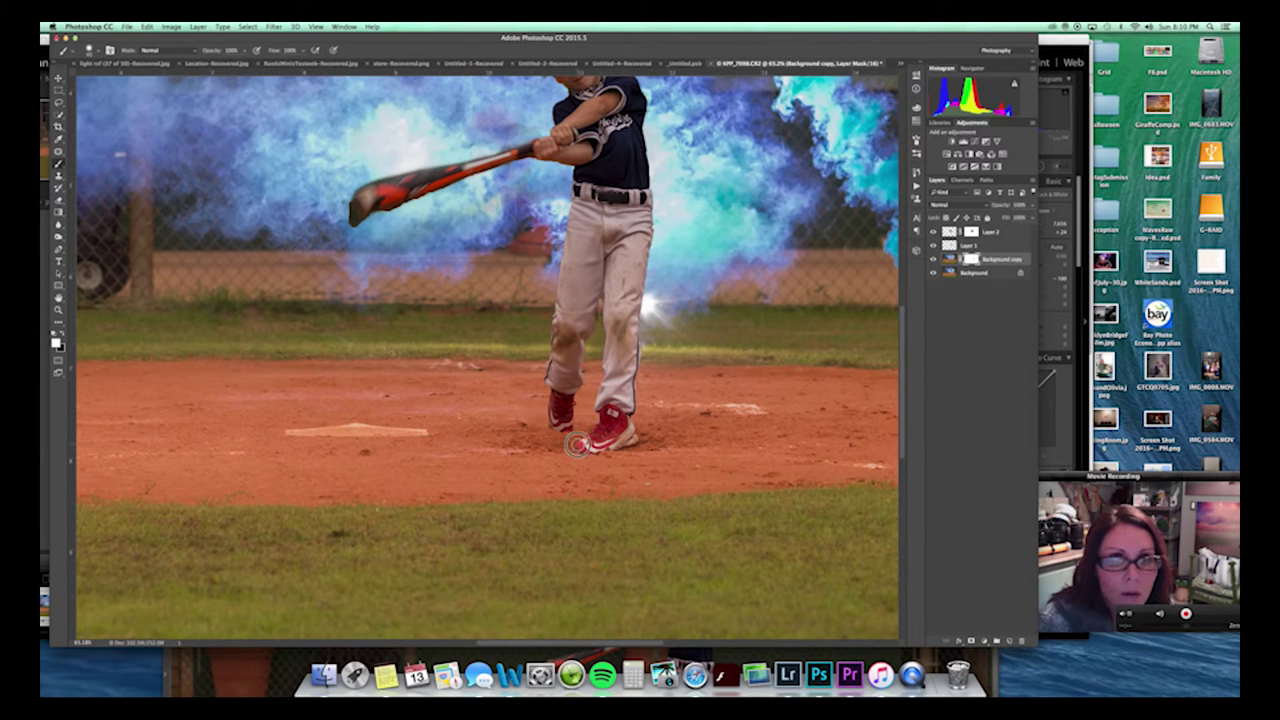
key(x)
drag(579, 443, 590, 434)
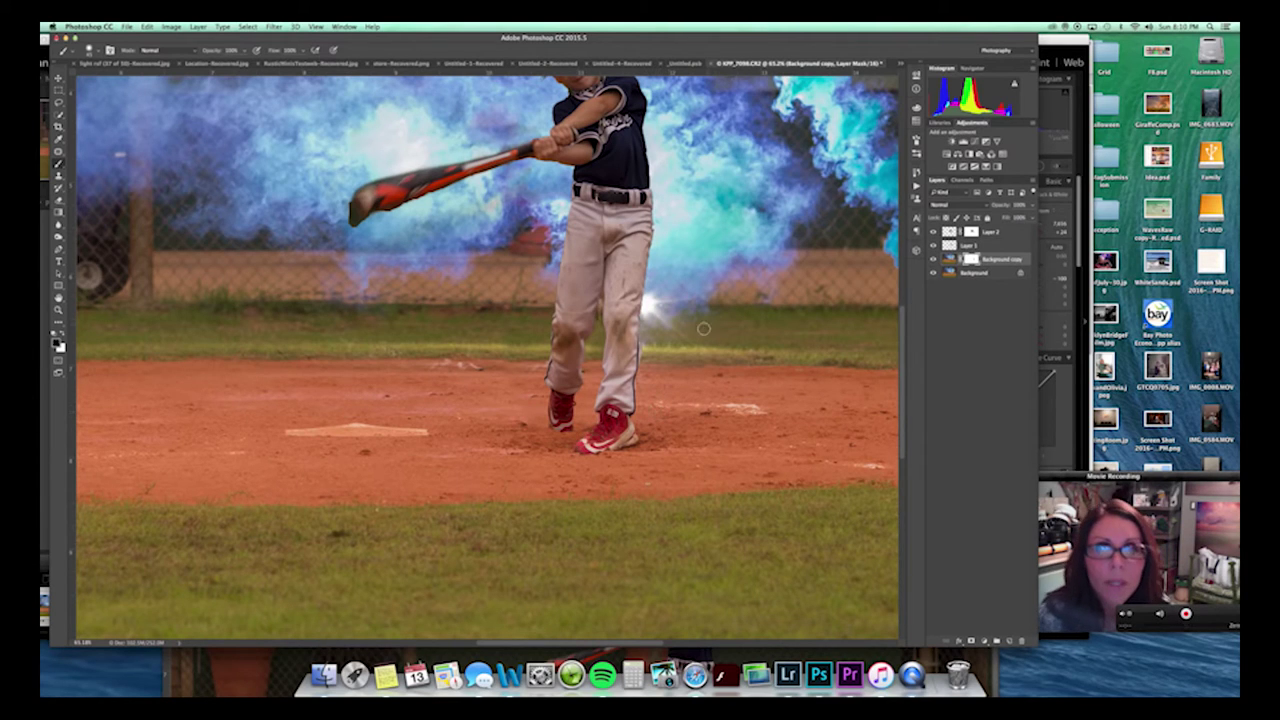
Delete Layer 1 from the composite.
key(z)
key(super+0)
click(968, 245)
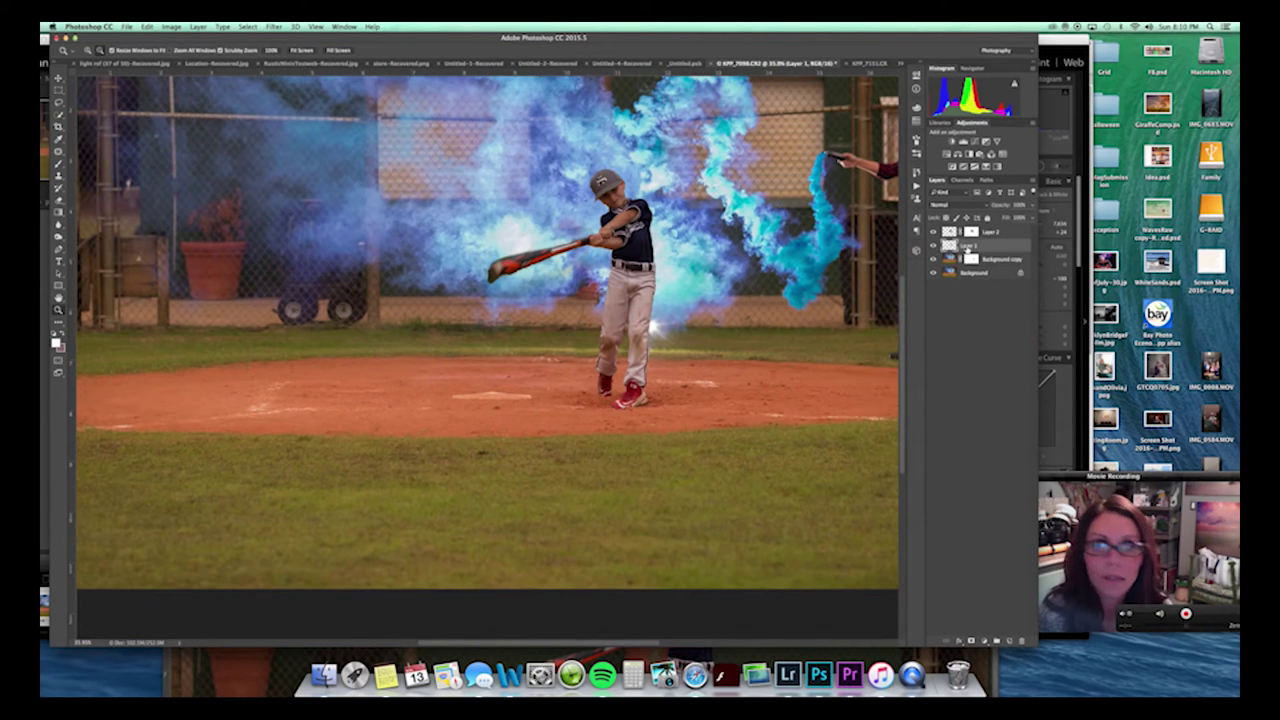
key(BackSpace)
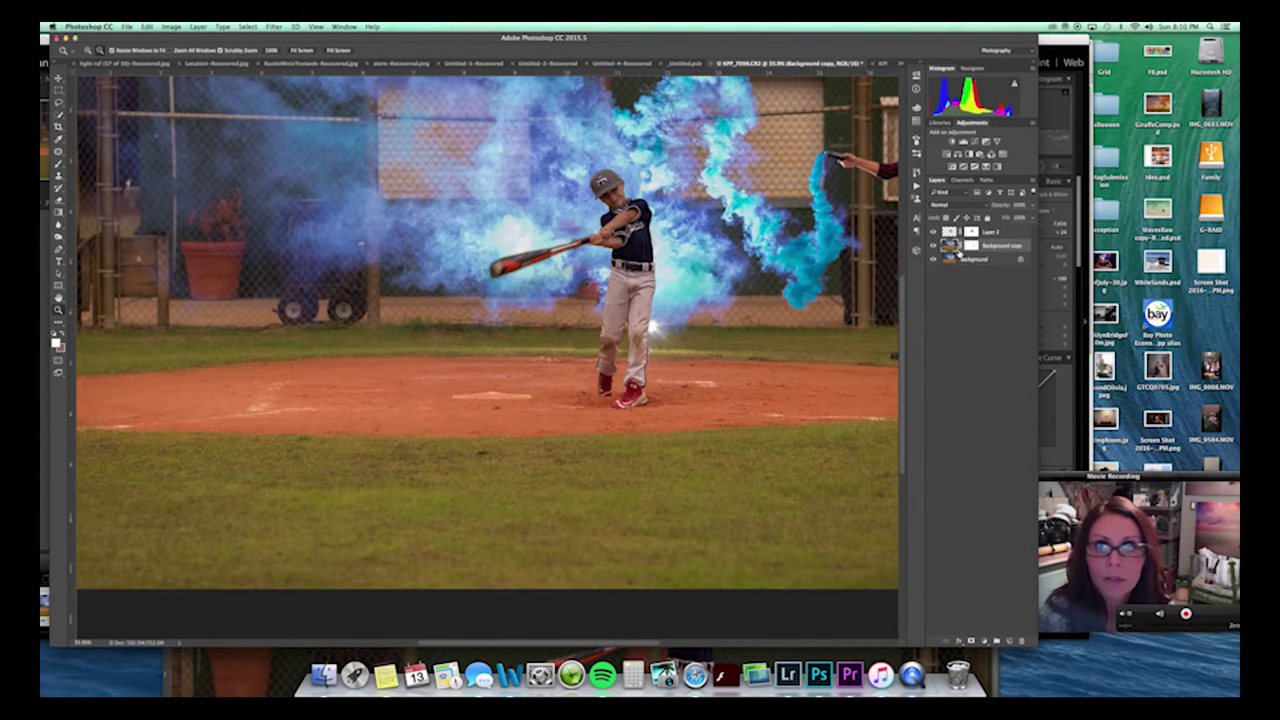
Try to patch a small outlined area beside the batter's hip on the background copy, first with Layer 2 shown, then with it hidden.
drag(621, 233, 644, 214)
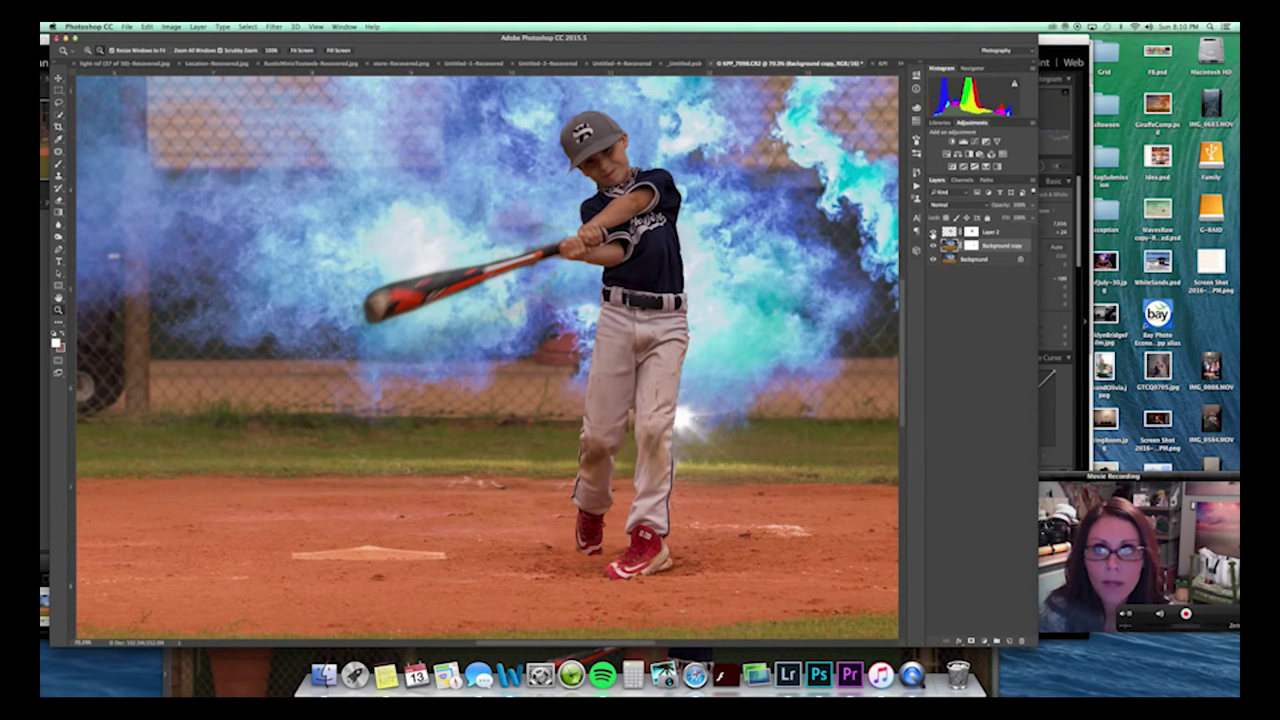
click(932, 232)
click(932, 232)
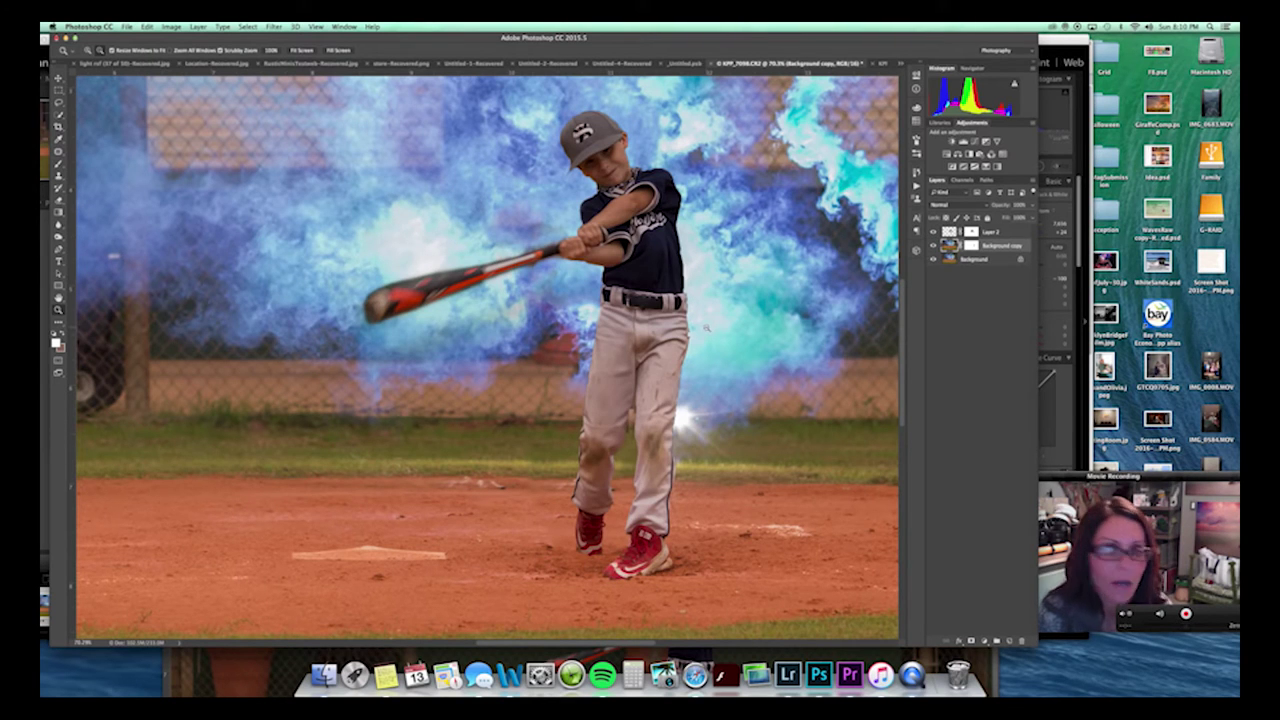
key(j)
drag(683, 328, 710, 334)
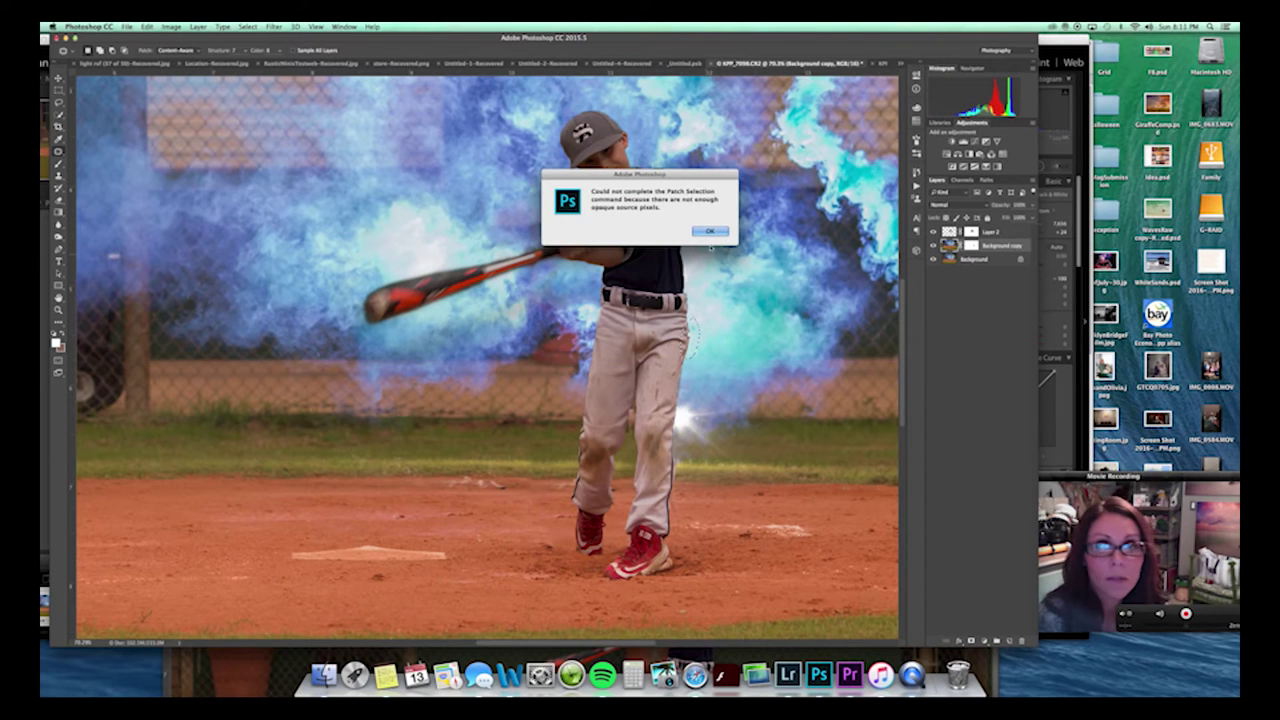
click(709, 231)
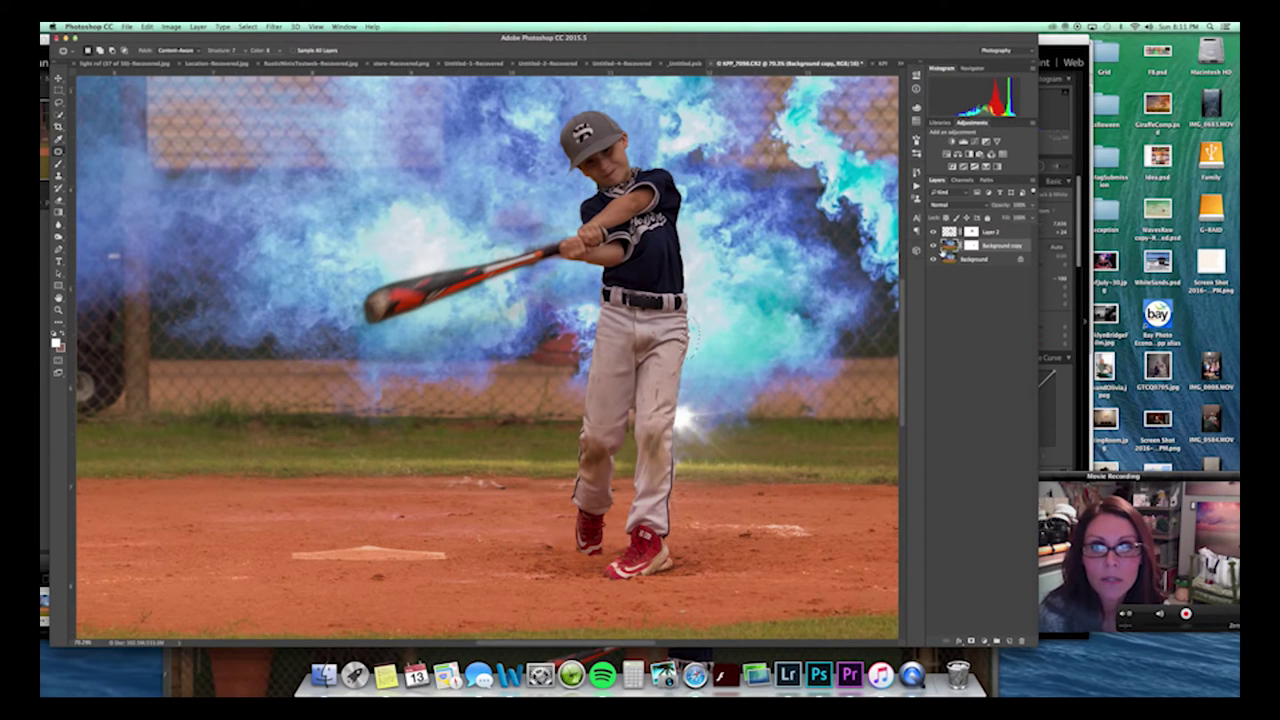
click(933, 233)
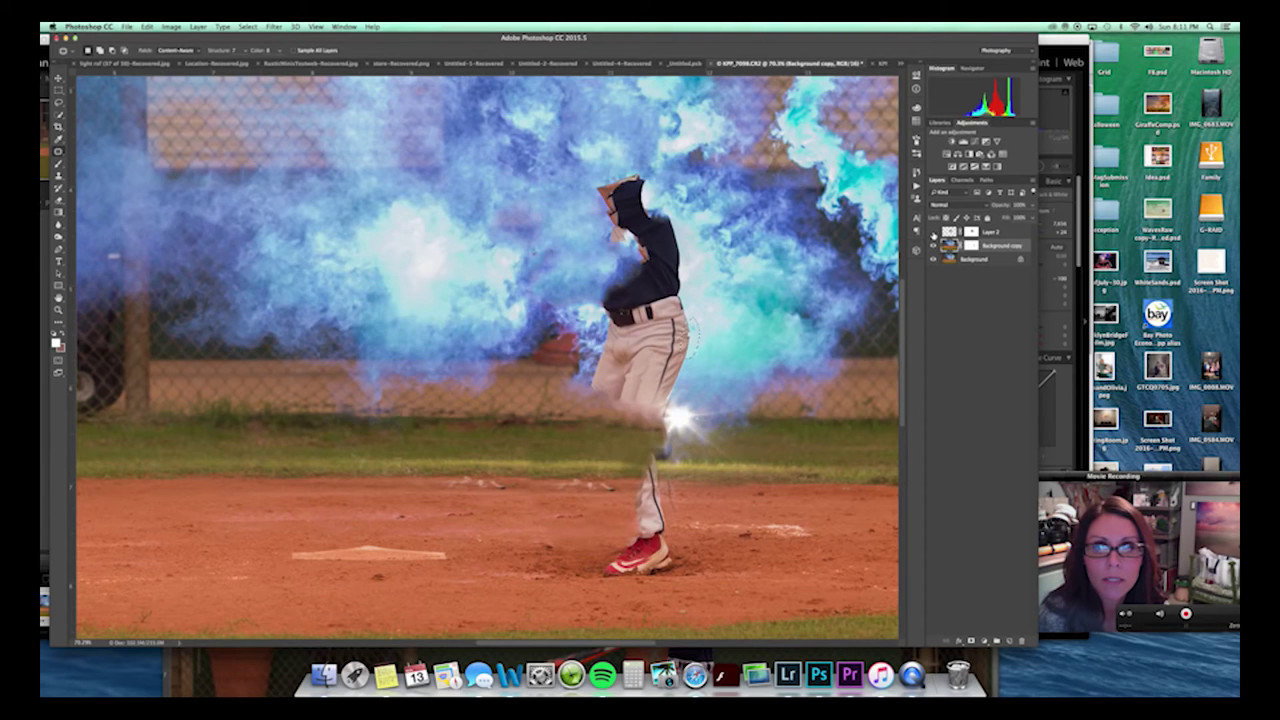
drag(696, 338, 712, 343)
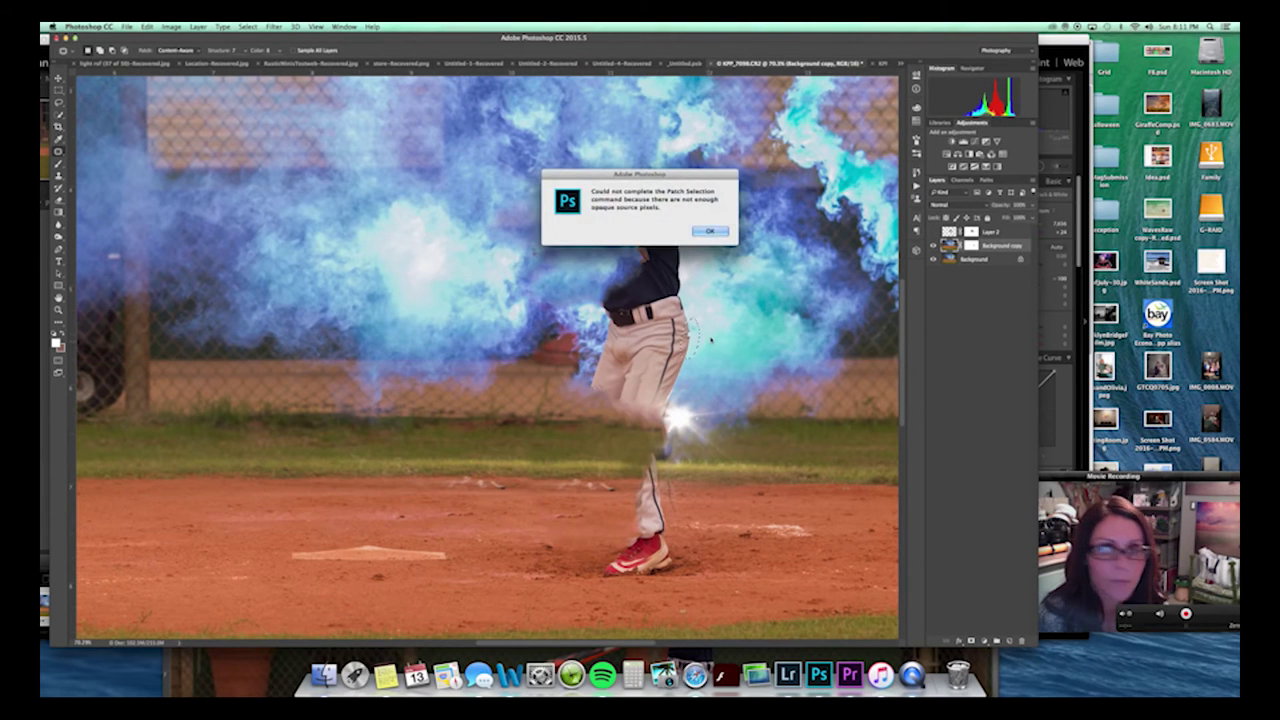
click(704, 231)
Merge the background copy with the Background layer and show Layer 2 again.
click(974, 259)
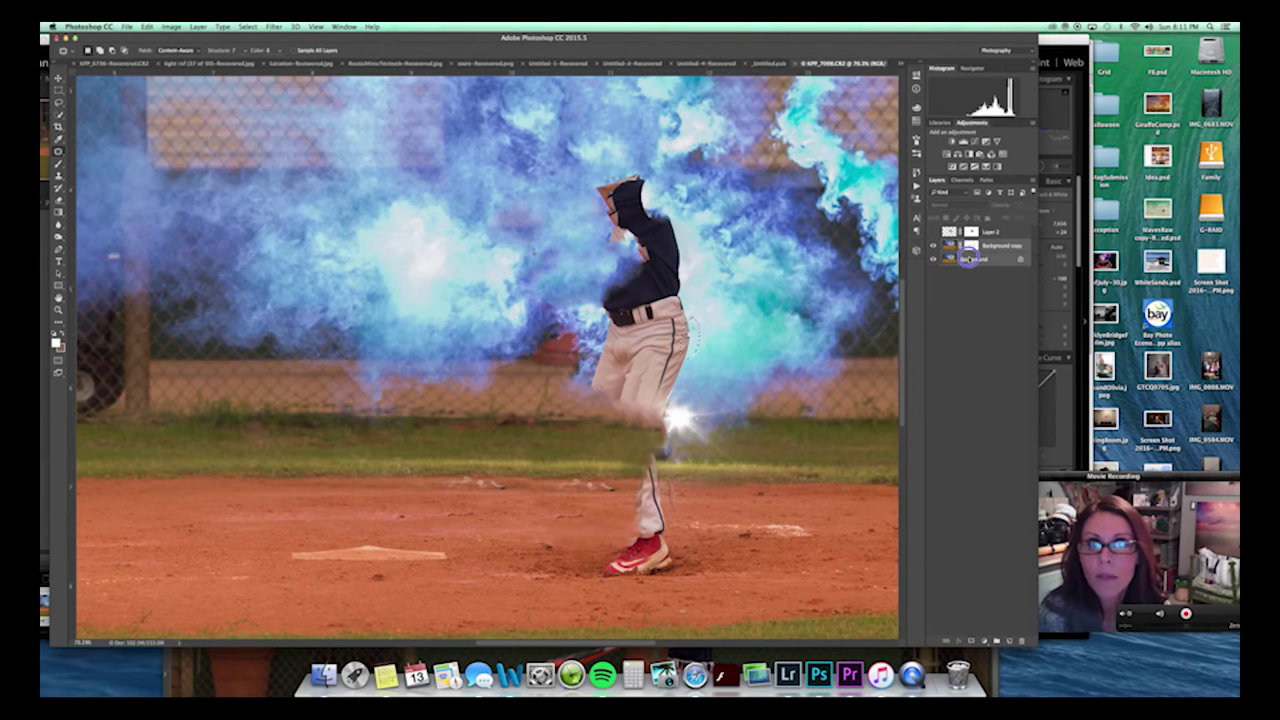
right_click(964, 246)
click(995, 333)
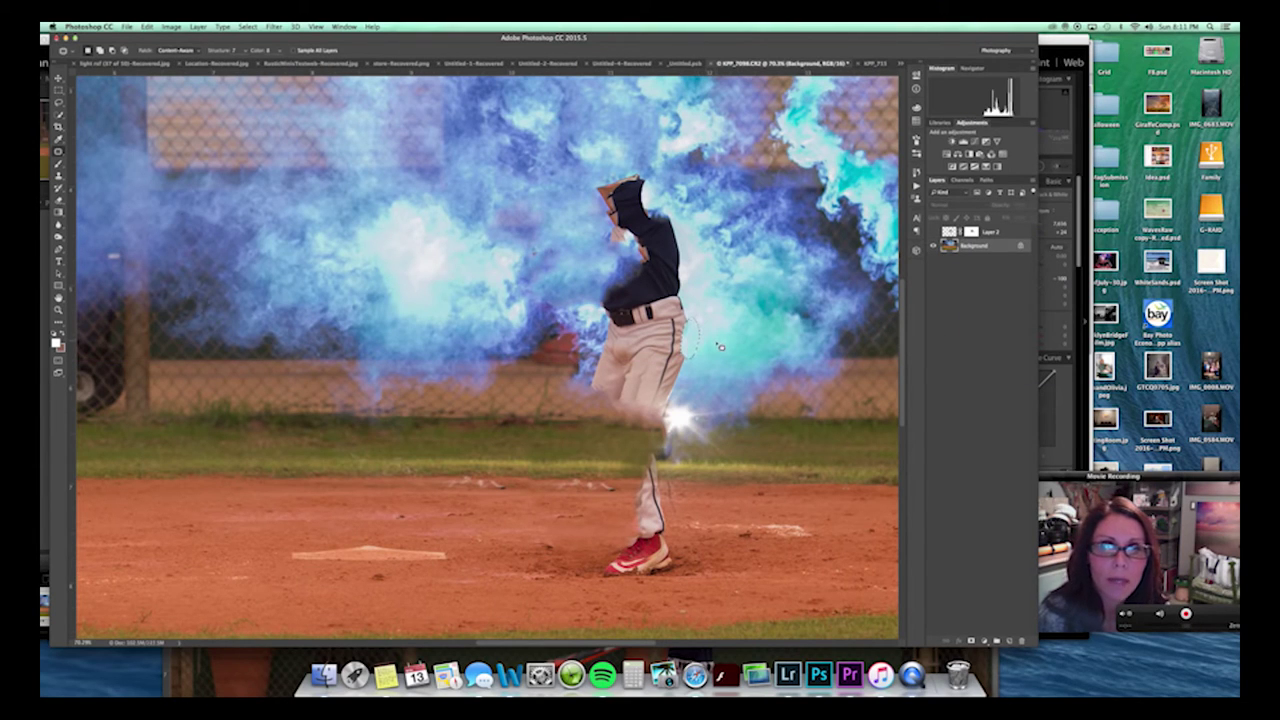
click(933, 232)
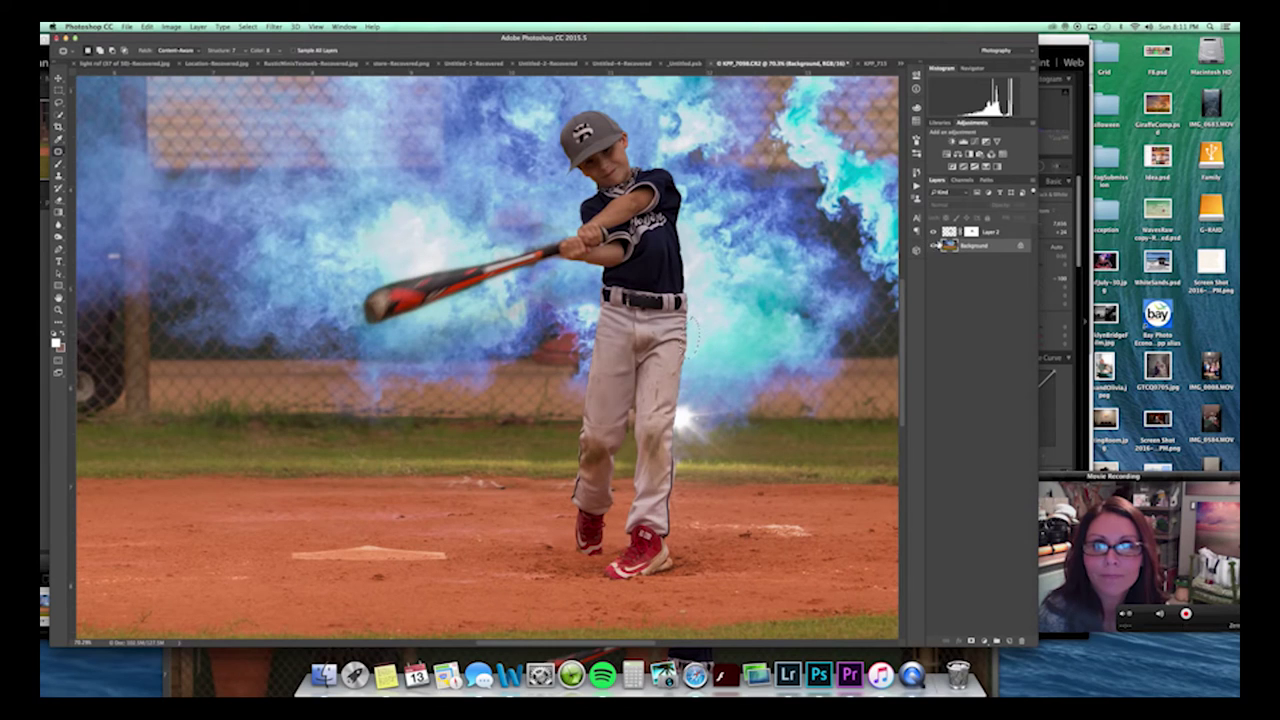
Toggle Layer 2's visibility repeatedly to compare the swinging batter with the remains of the original batter beneath.
click(933, 232)
click(933, 232)
click(933, 232)
click(933, 232)
click(933, 232)
click(933, 232)
click(933, 232)
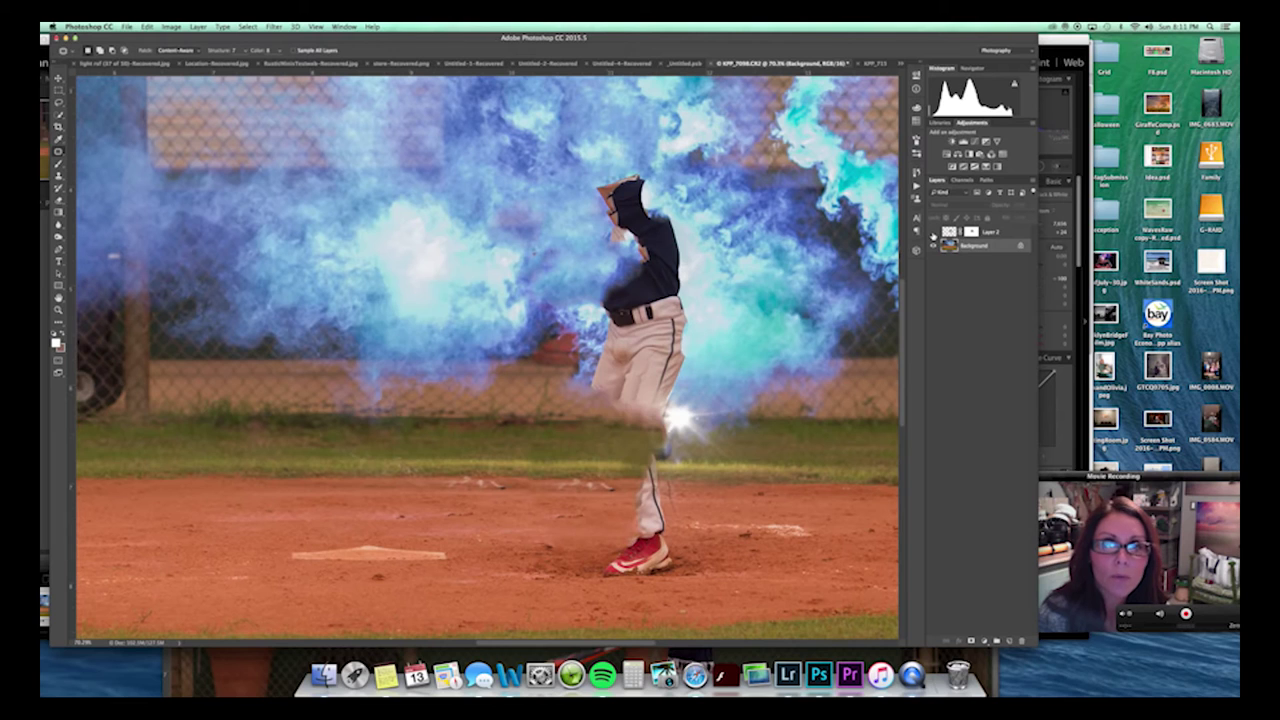
click(933, 232)
click(933, 232)
click(933, 232)
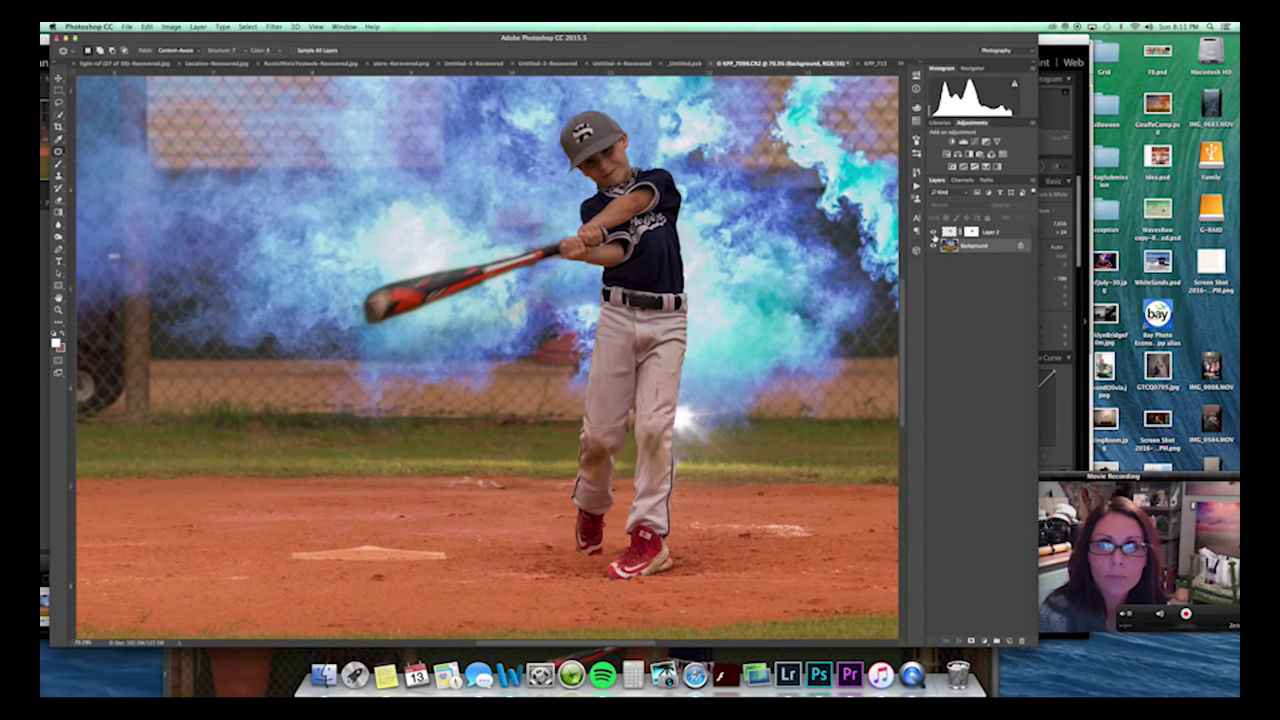
click(933, 232)
click(933, 232)
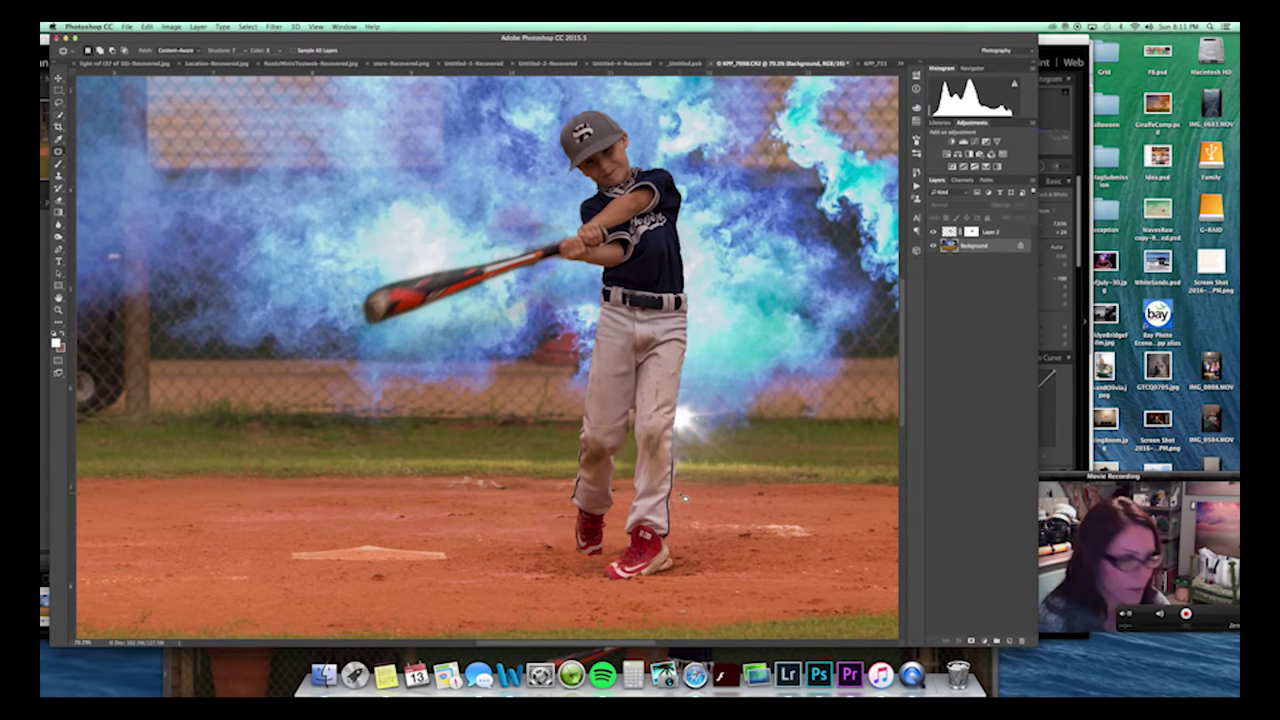
Outline a small dirt area beside the batter's front leg, try merging Layer 2 into the Background, and undo the merge.
mouse_move(680, 482)
mouse_down()
mouse_move(664, 510)
mouse_move(683, 504)
mouse_up()
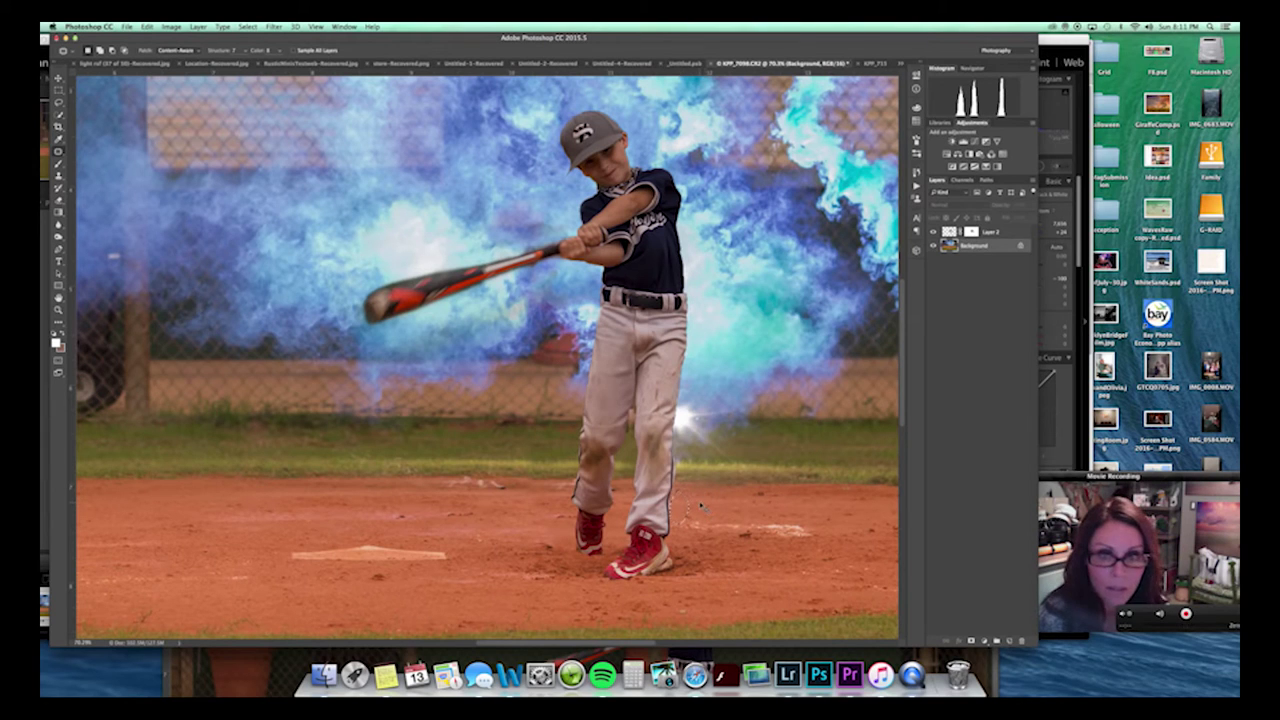
key(ctrl+e)
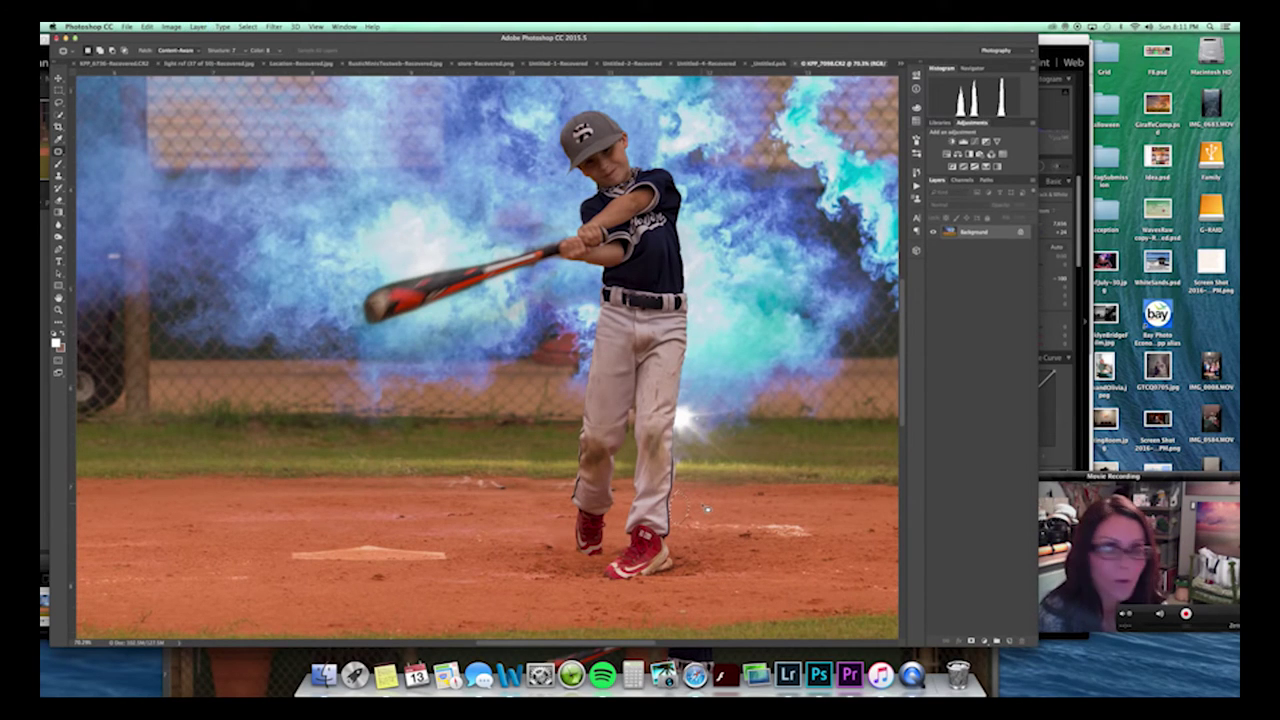
key(ctrl+z)
key(z)
drag(704, 430, 691, 428)
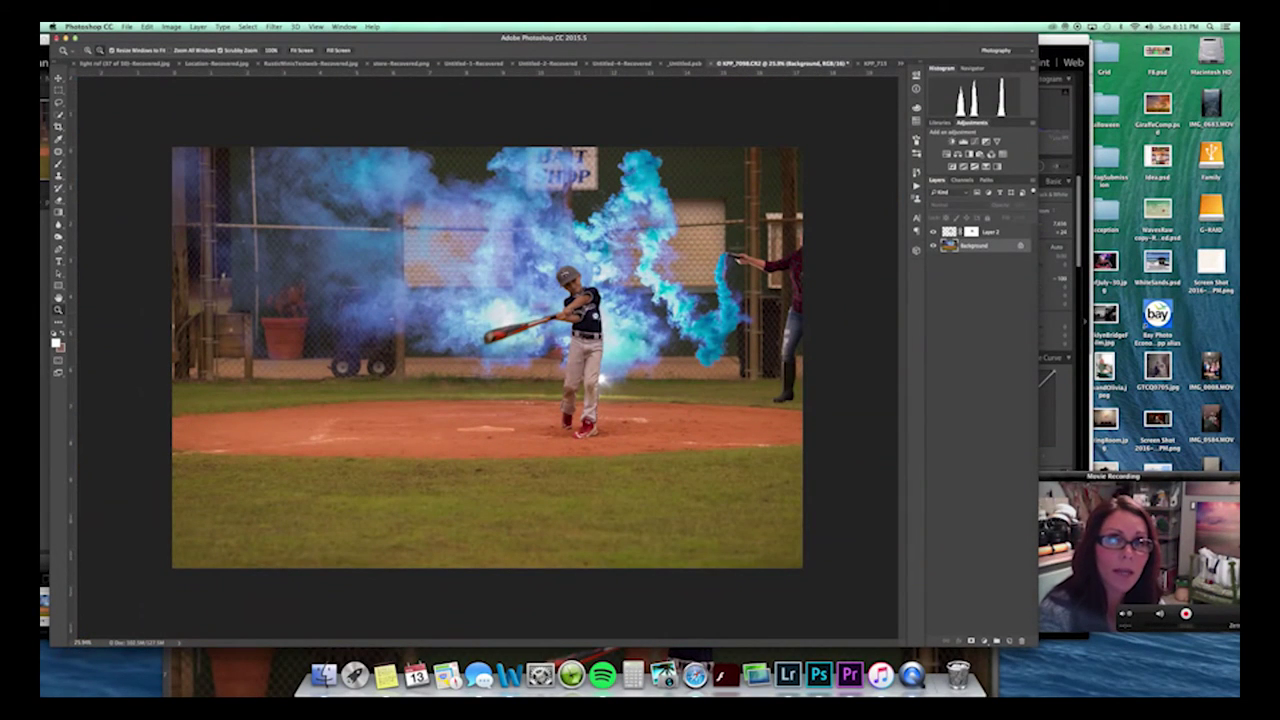
Try the merge of Layer 2 into the Background again with the whole photo in view, and step back to separate layers.
key(ctrl+e)
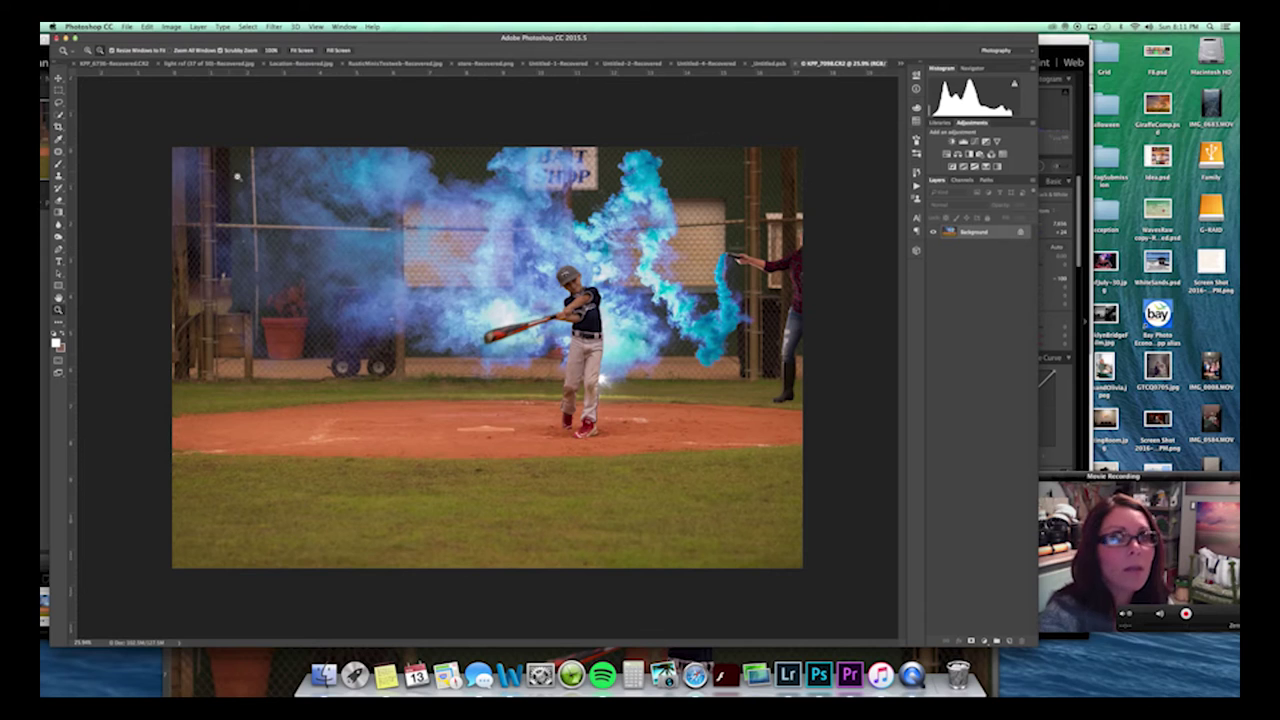
click(147, 26)
mouse_move(147, 28)
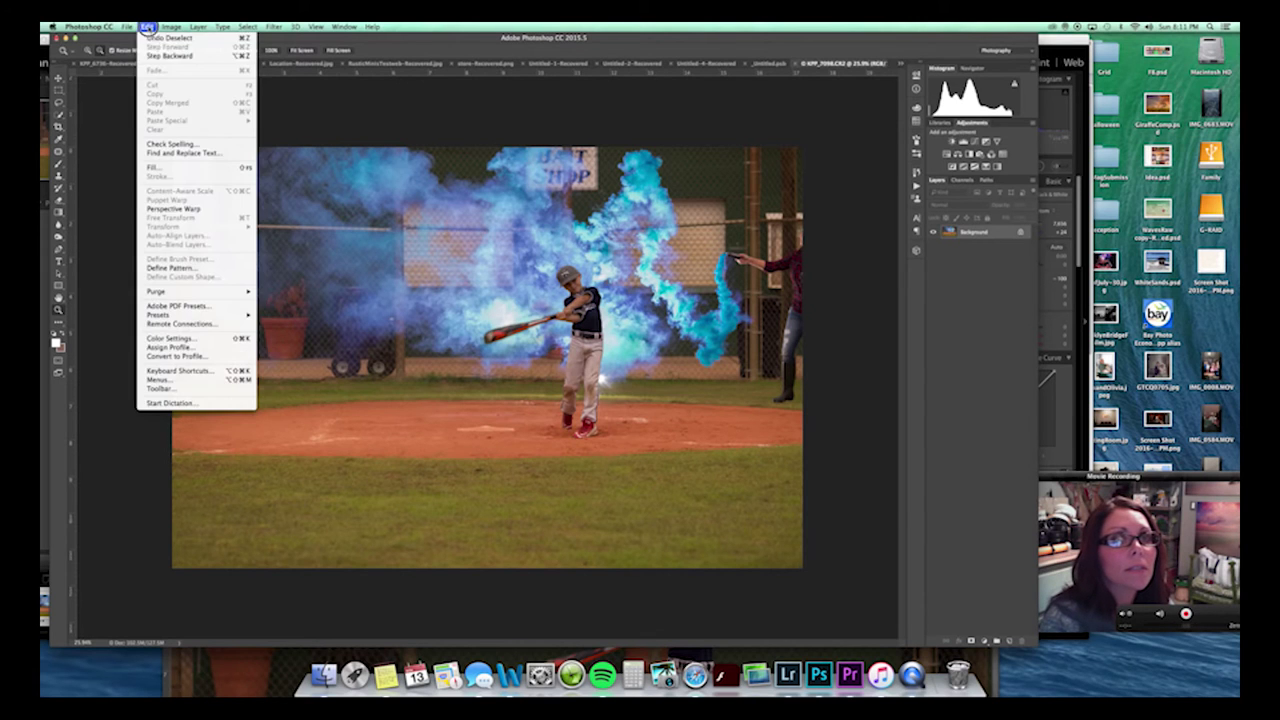
click(153, 55)
click(147, 27)
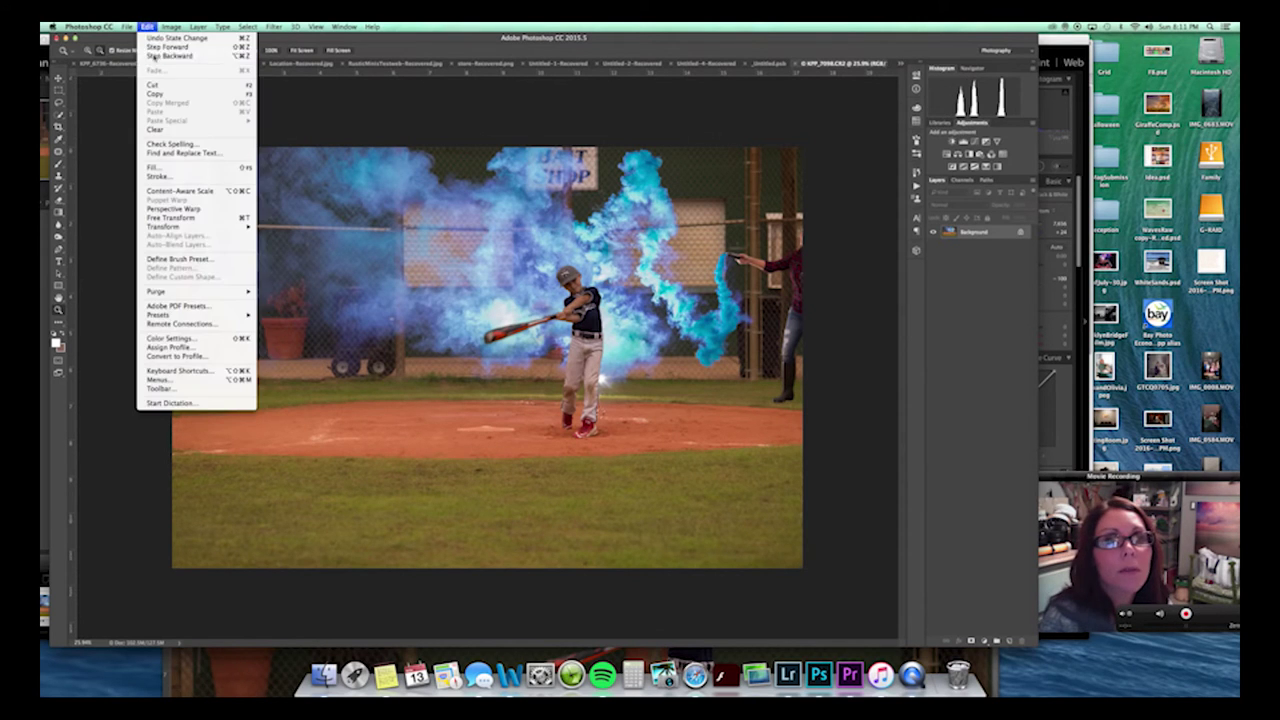
click(155, 58)
Save the layered composite as KPP_7098-Edit.psd and merge Layer 2 into the Background.
click(127, 27)
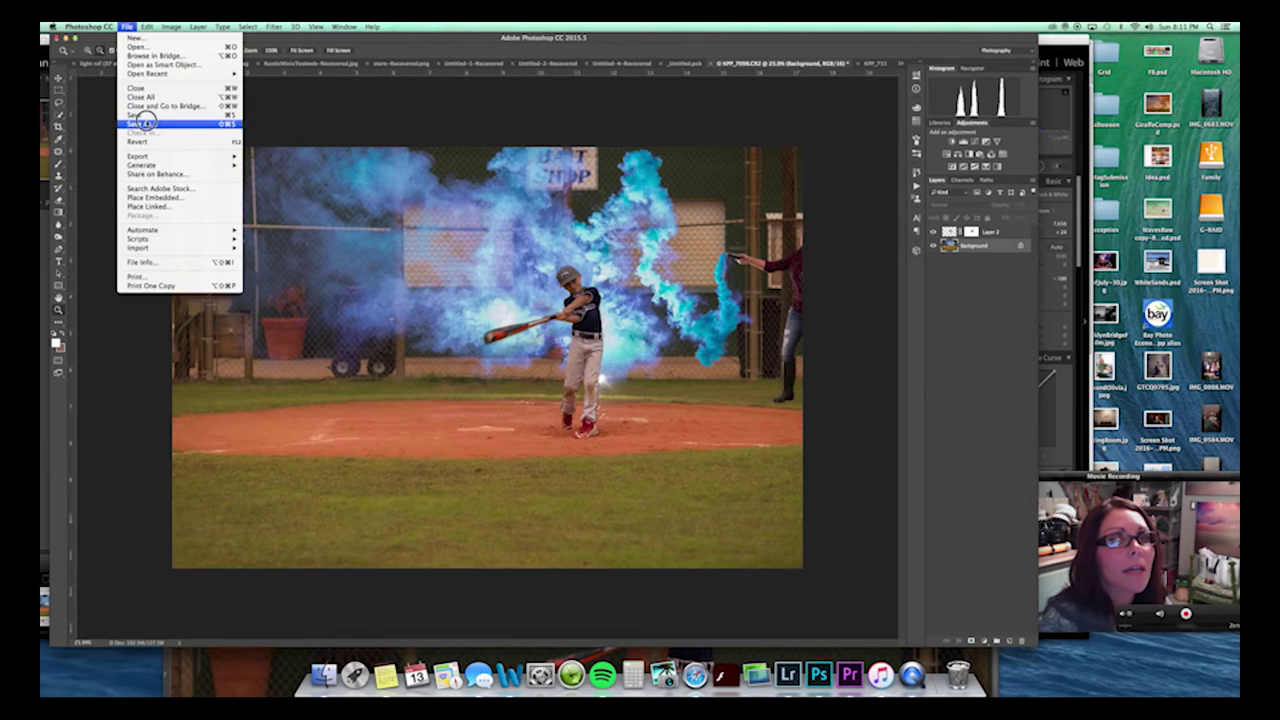
click(140, 118)
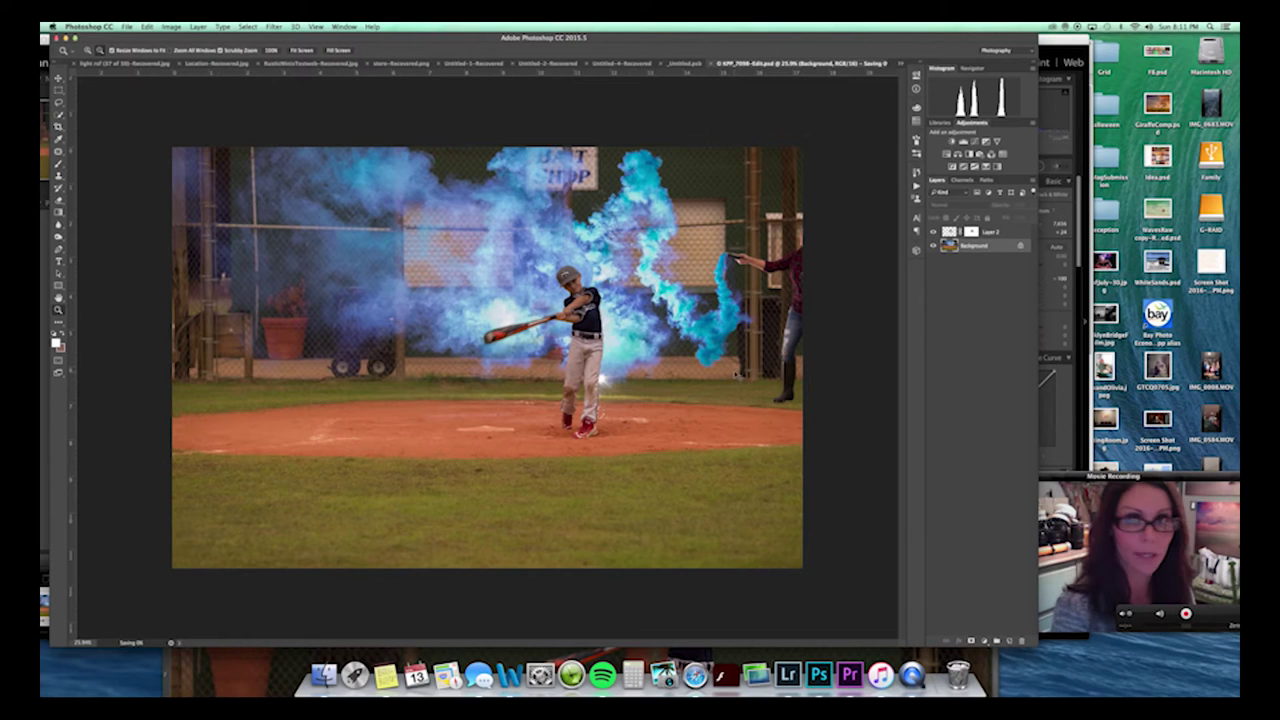
key(super+e)
key(super+a)
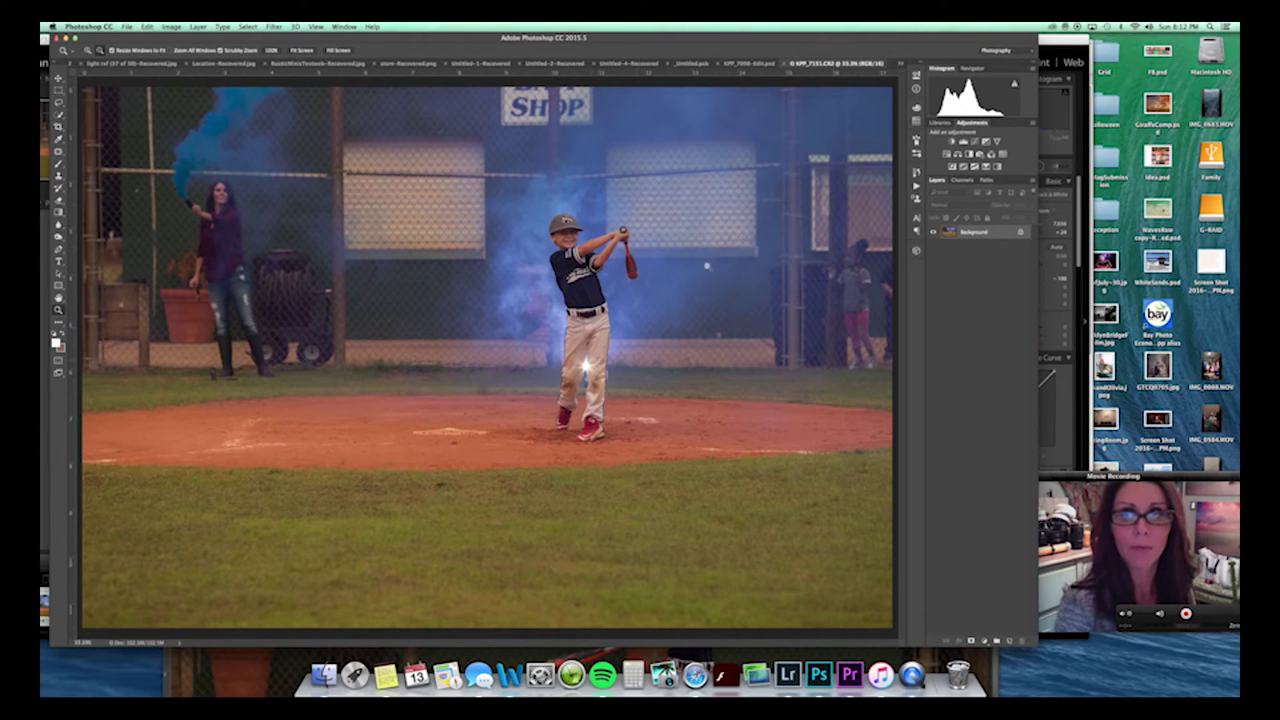
In KPP_7151.CR2, lasso the batter's legs with the flash and surrounding dirt and copy them to a new layer.
click(901, 68)
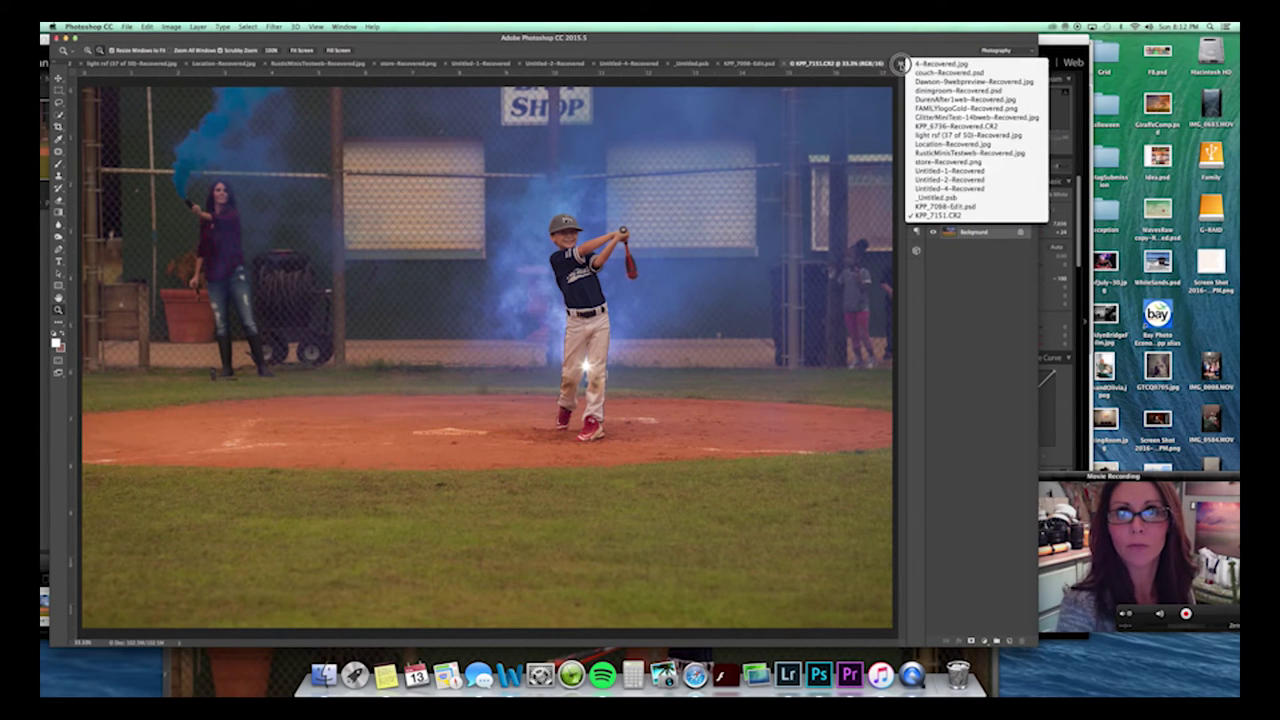
click(947, 210)
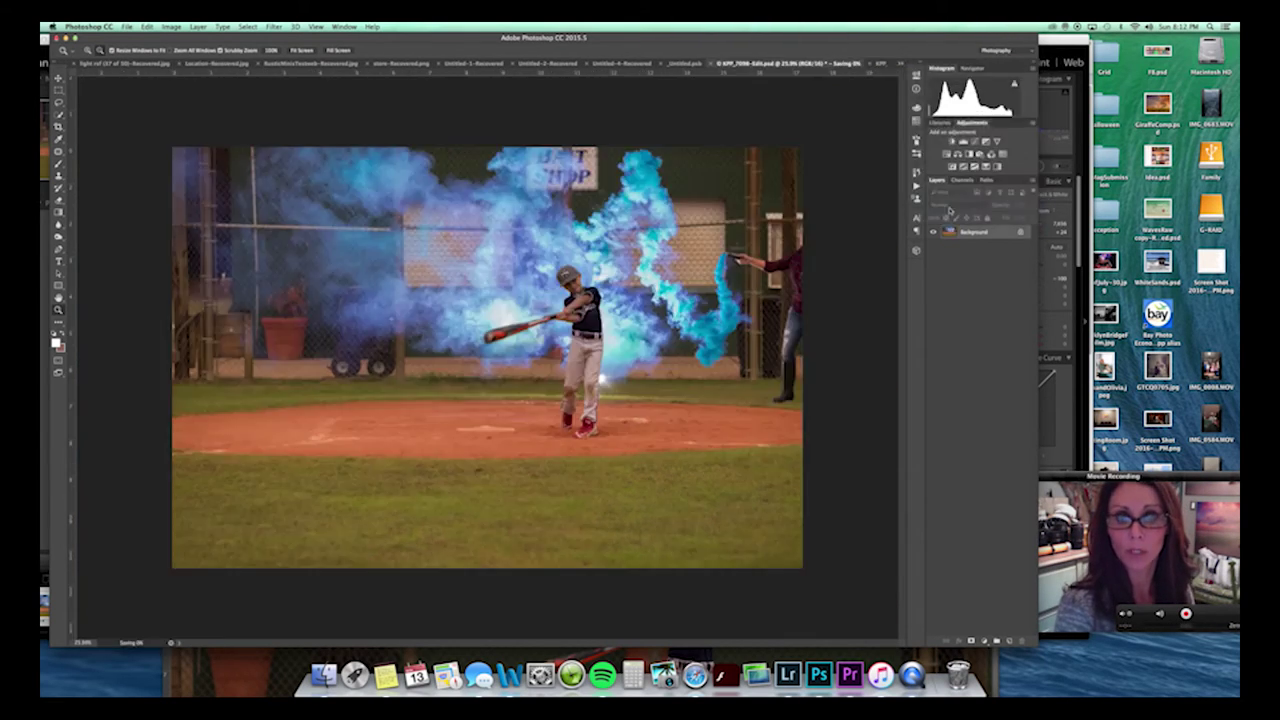
click(880, 66)
click(58, 101)
mouse_move(600, 295)
mouse_down()
mouse_move(548, 312)
mouse_move(515, 400)
mouse_move(583, 450)
mouse_move(600, 298)
mouse_up()
key(super+j)
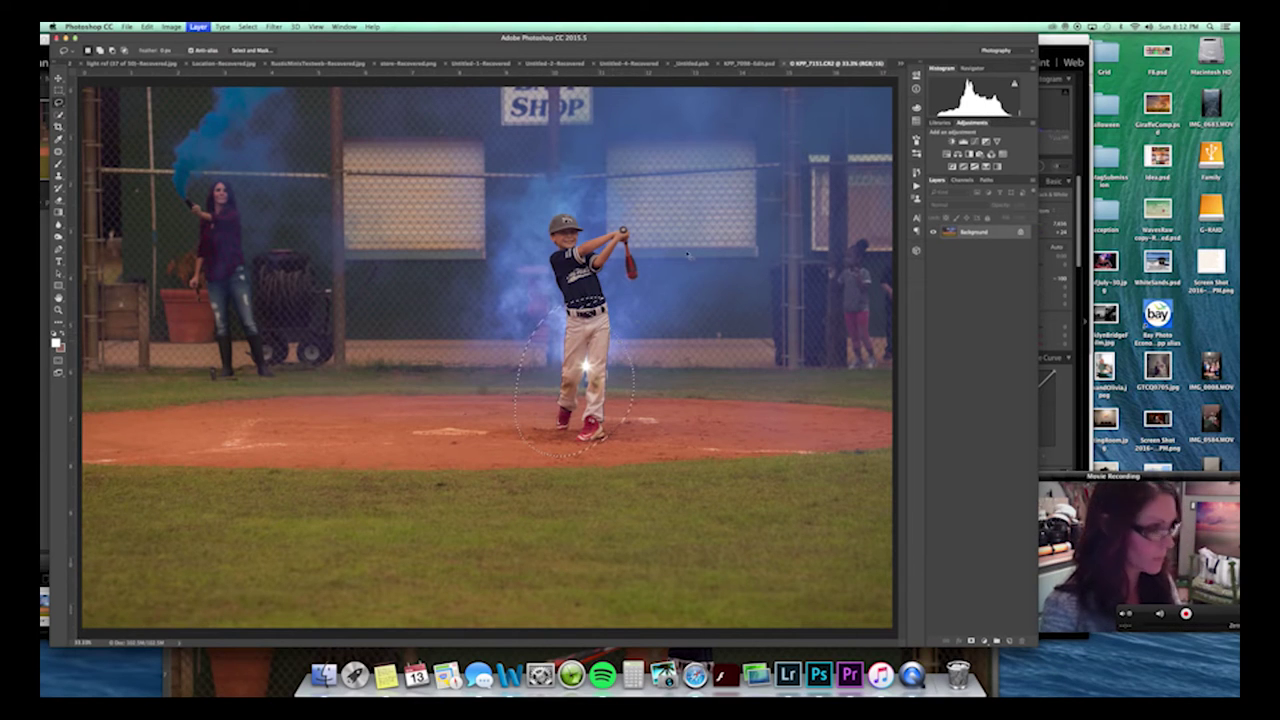
Float the KPP_7151 window beside the composite and bring its copied legs layer into KPP_7098-Edit.psd over the batter's legs.
key(v)
drag(812, 65, 811, 107)
drag(1214, 396, 724, 382)
drag(737, 428, 583, 416)
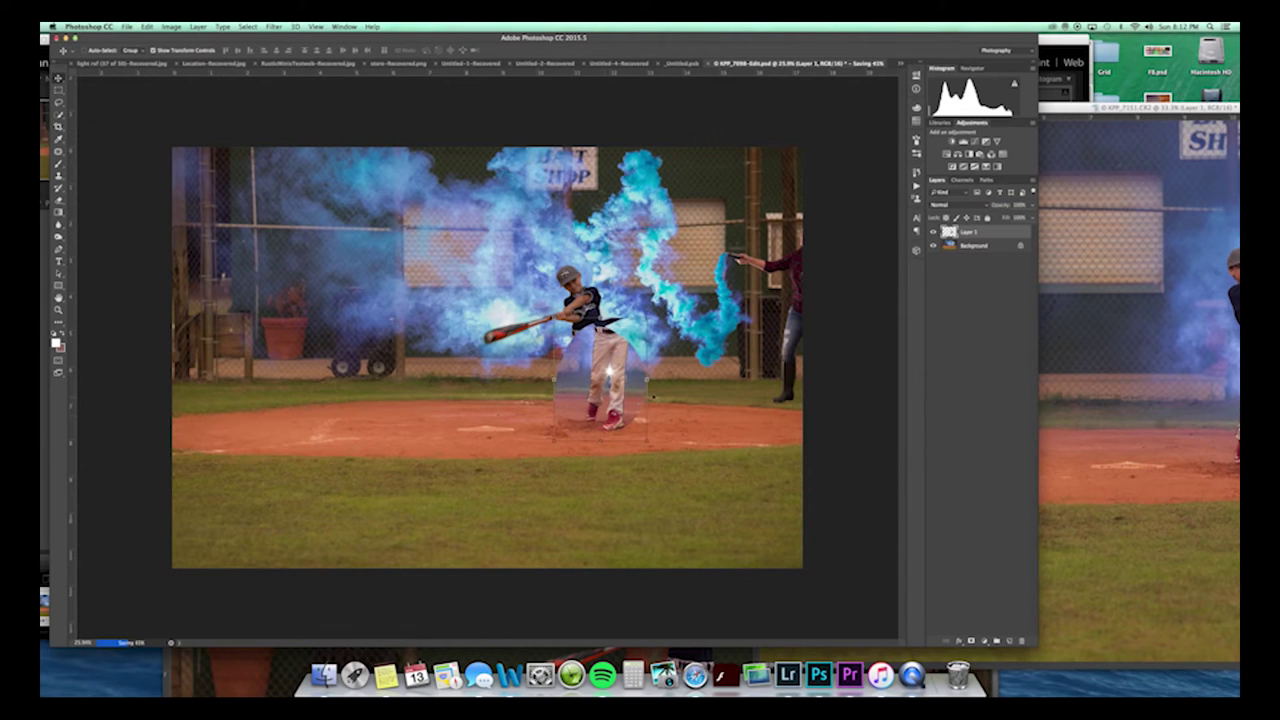
drag(627, 380, 611, 383)
Lower the opacity of the legs layer and move and free-transform it to line up with the swinging batter's legs.
key(z)
mouse_move(646, 282)
mouse_down()
mouse_move(673, 249)
mouse_move(660, 261)
mouse_up()
drag(1032, 206, 968, 244)
key(v)
drag(547, 449, 581, 448)
key(super+t)
drag(616, 348, 617, 347)
drag(559, 401, 558, 400)
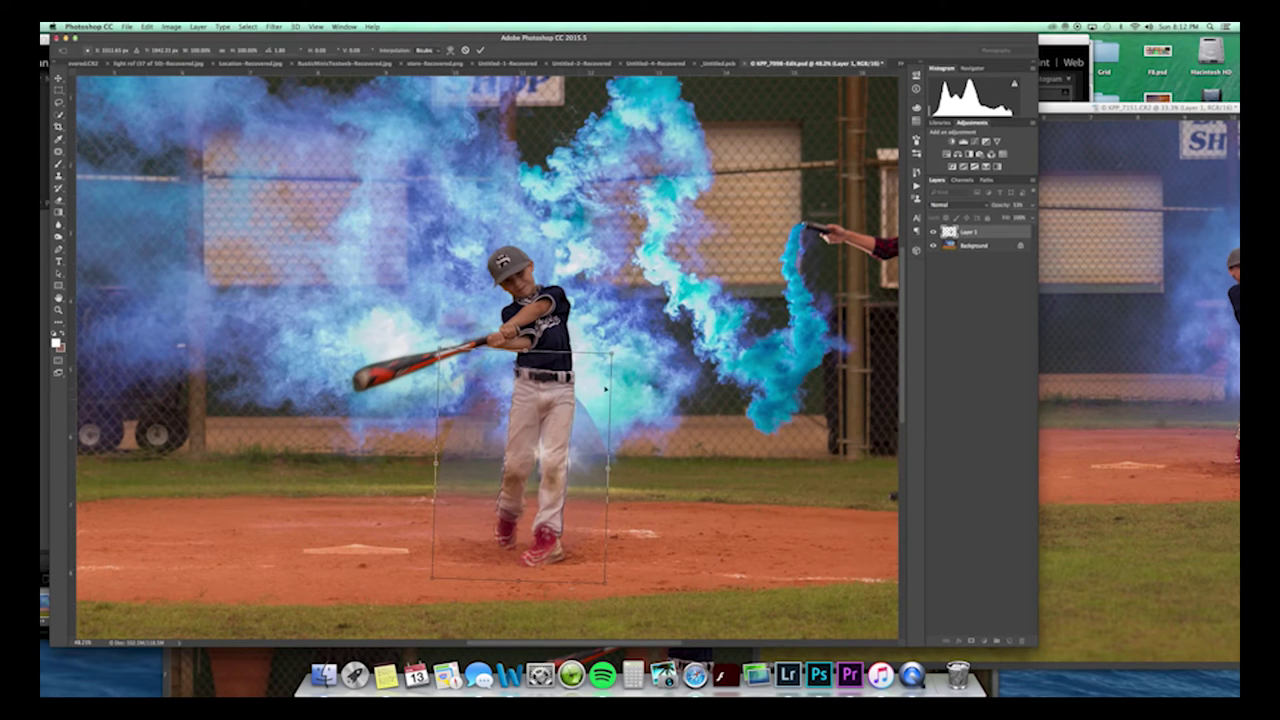
click(481, 50)
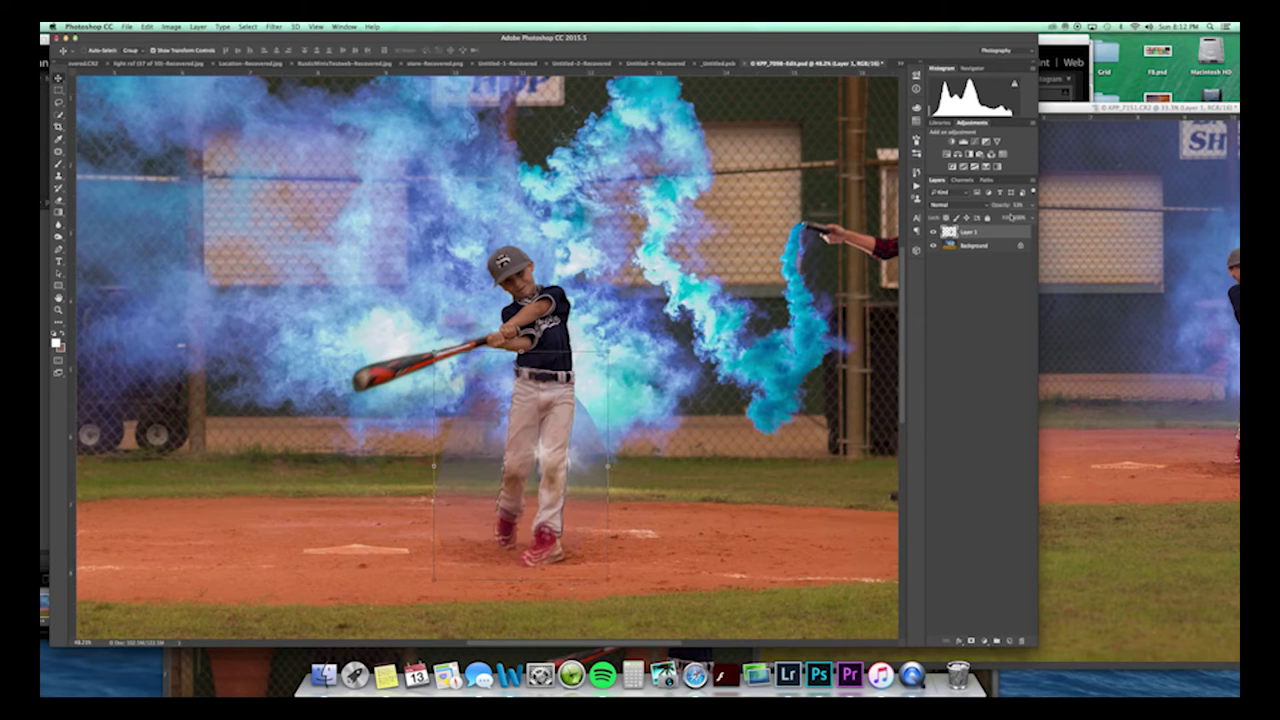
Set Layer 1 back to 100% opacity and add a layer mask to it.
click(1032, 205)
drag(1011, 218, 1034, 218)
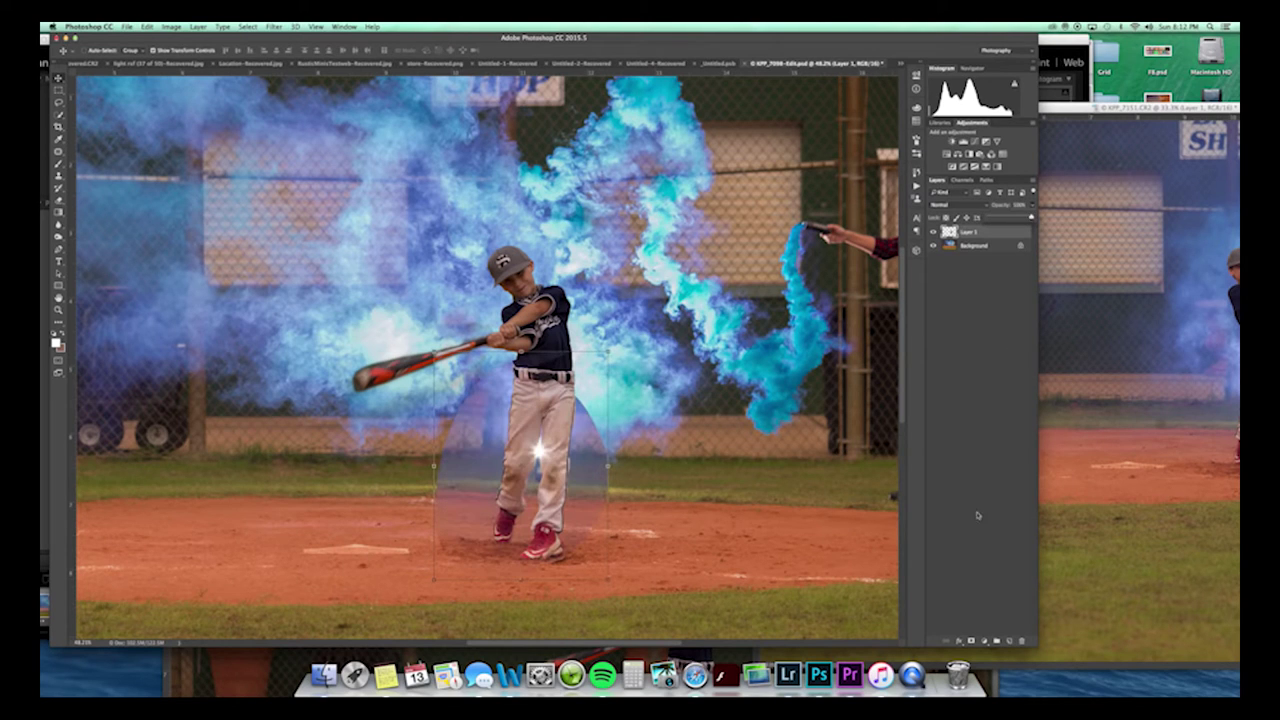
click(970, 641)
Paint black with a larger brush on Layer 1's mask around the legs to hide the surrounding smoke, grass and dirt.
key(b)
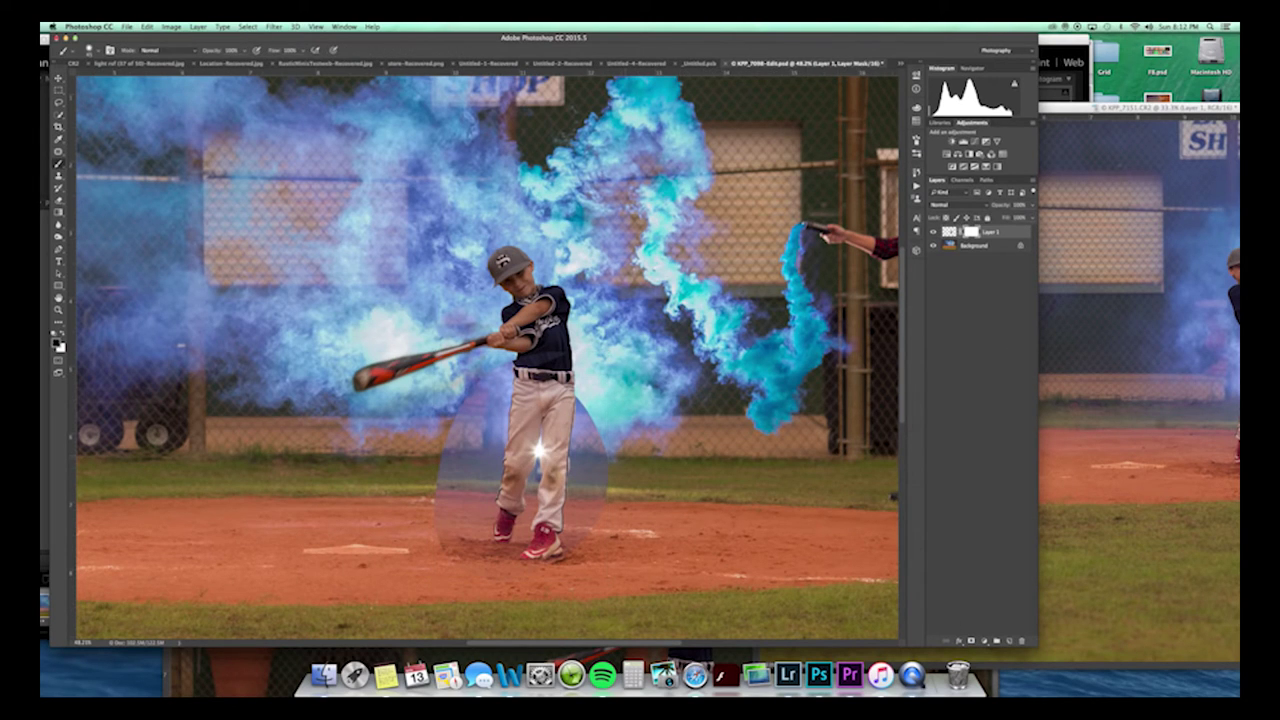
key(bracketright)
key(bracketright)
key(bracketright)
mouse_move(608, 448)
mouse_down()
mouse_move(597, 517)
mouse_move(602, 410)
mouse_up()
mouse_move(466, 398)
mouse_down()
mouse_move(430, 541)
mouse_move(446, 411)
mouse_move(463, 543)
mouse_move(485, 388)
mouse_move(465, 483)
mouse_move(489, 382)
mouse_move(535, 345)
mouse_up()
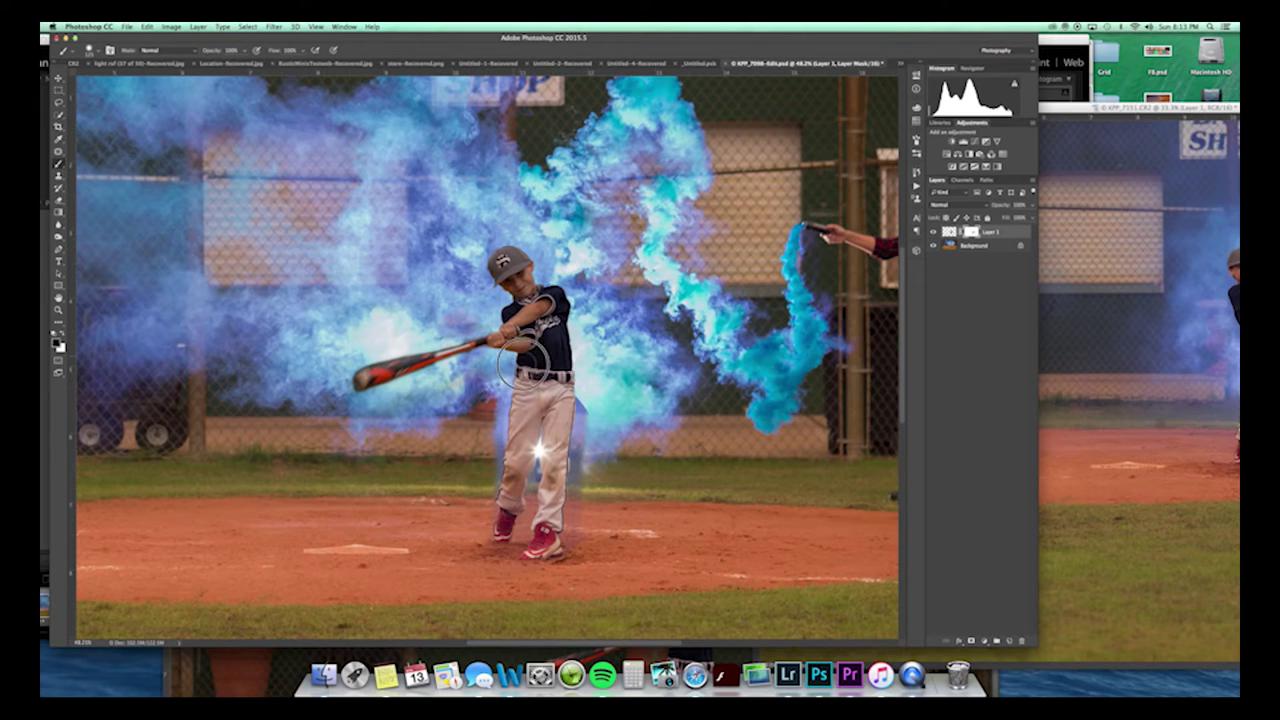
mouse_move(498, 379)
mouse_down()
mouse_move(483, 484)
mouse_move(493, 406)
mouse_move(484, 489)
mouse_up()
mouse_move(588, 400)
mouse_down()
mouse_move(576, 540)
mouse_move(586, 395)
mouse_move(572, 535)
mouse_move(581, 416)
mouse_move(572, 519)
mouse_move(578, 440)
mouse_up()
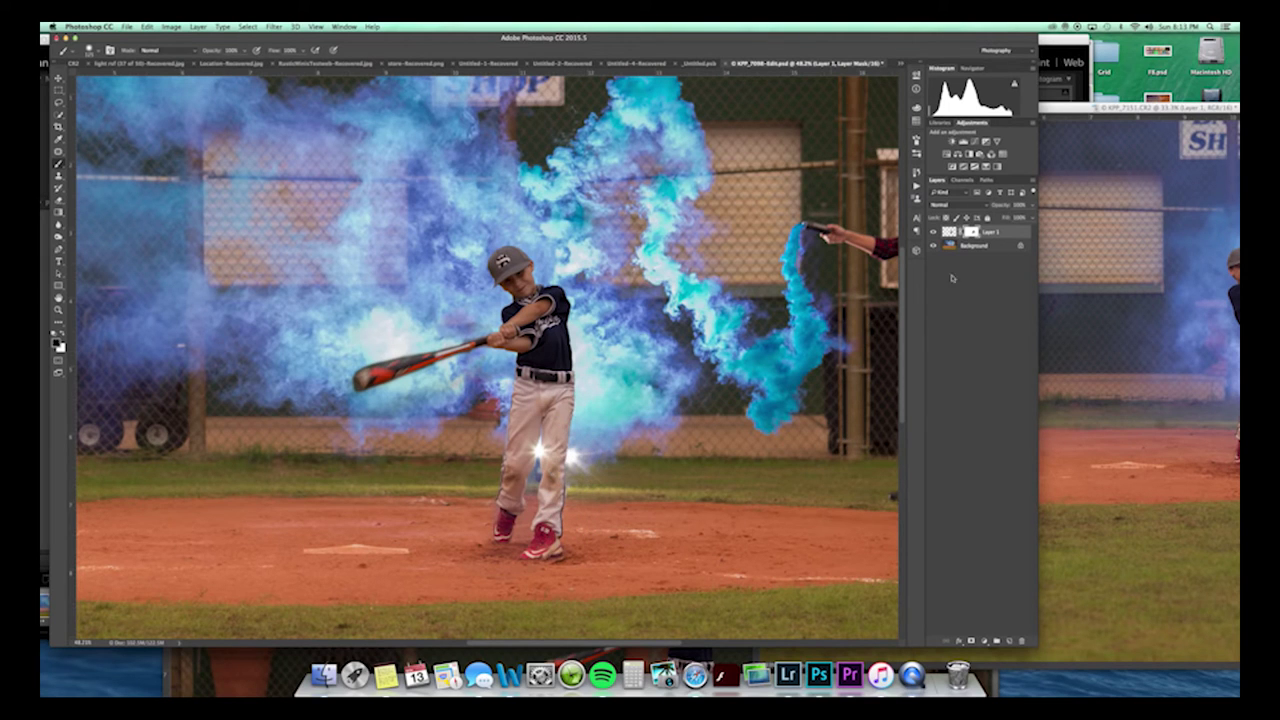
Compare the composite with and without Layer 1, and try painting black over the pasted shoes on its mask.
click(934, 232)
click(934, 232)
click(934, 232)
click(934, 232)
mouse_move(497, 536)
mouse_down()
mouse_move(502, 561)
mouse_move(550, 553)
mouse_move(530, 565)
mouse_move(515, 560)
mouse_move(544, 528)
mouse_move(550, 556)
mouse_up()
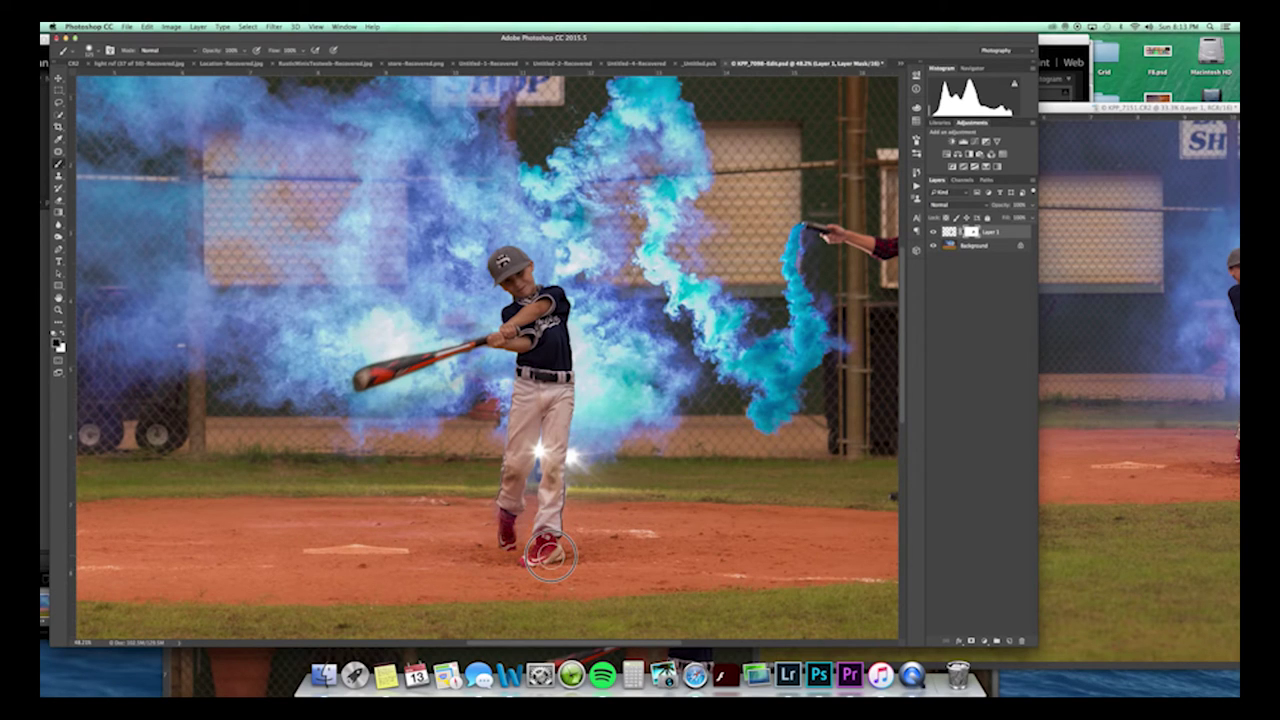
key(super+z)
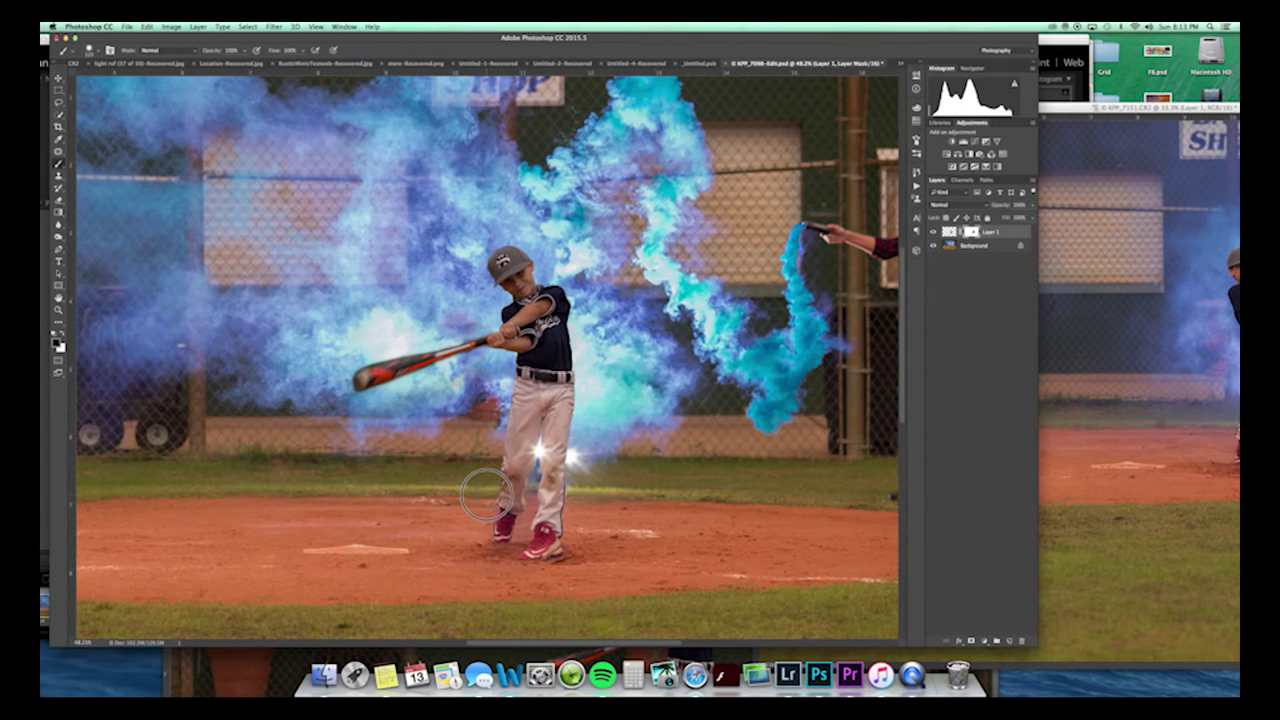
Try painting white on Layer 1's mask beside the batter's back lower leg, undo the stroke, and return to black.
key(x)
drag(491, 495, 489, 530)
key(super+z)
key(x)
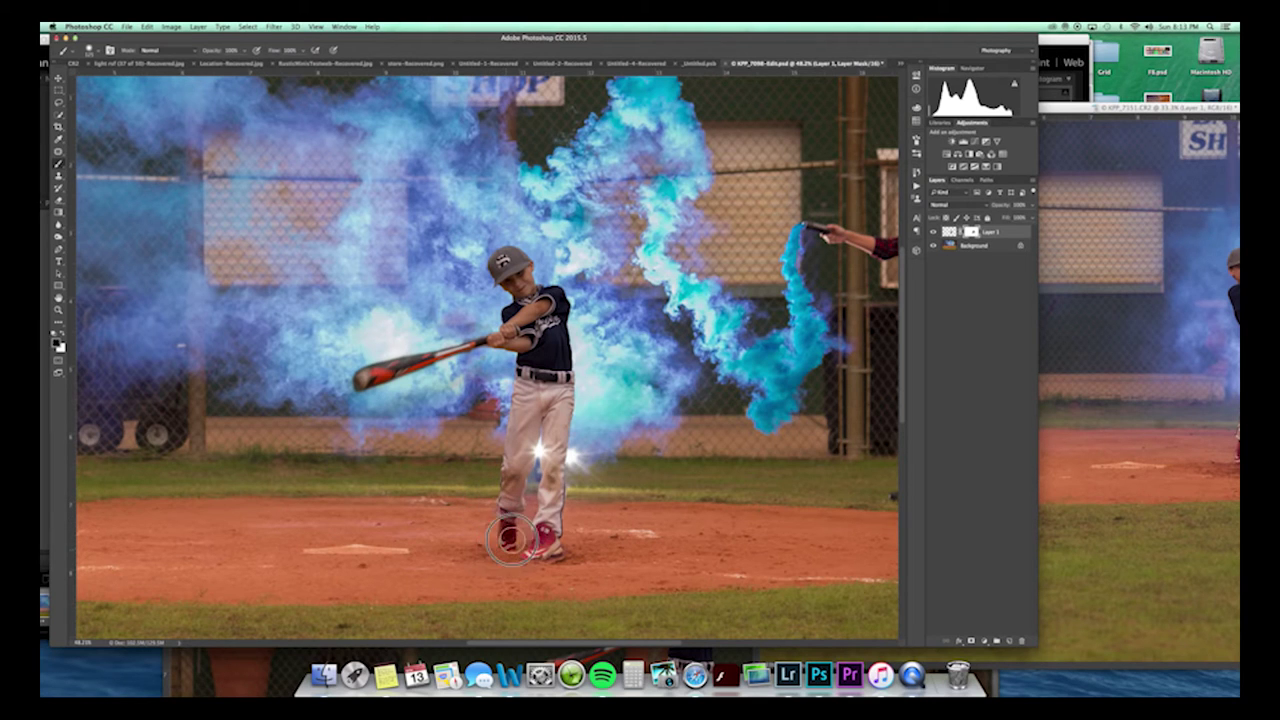
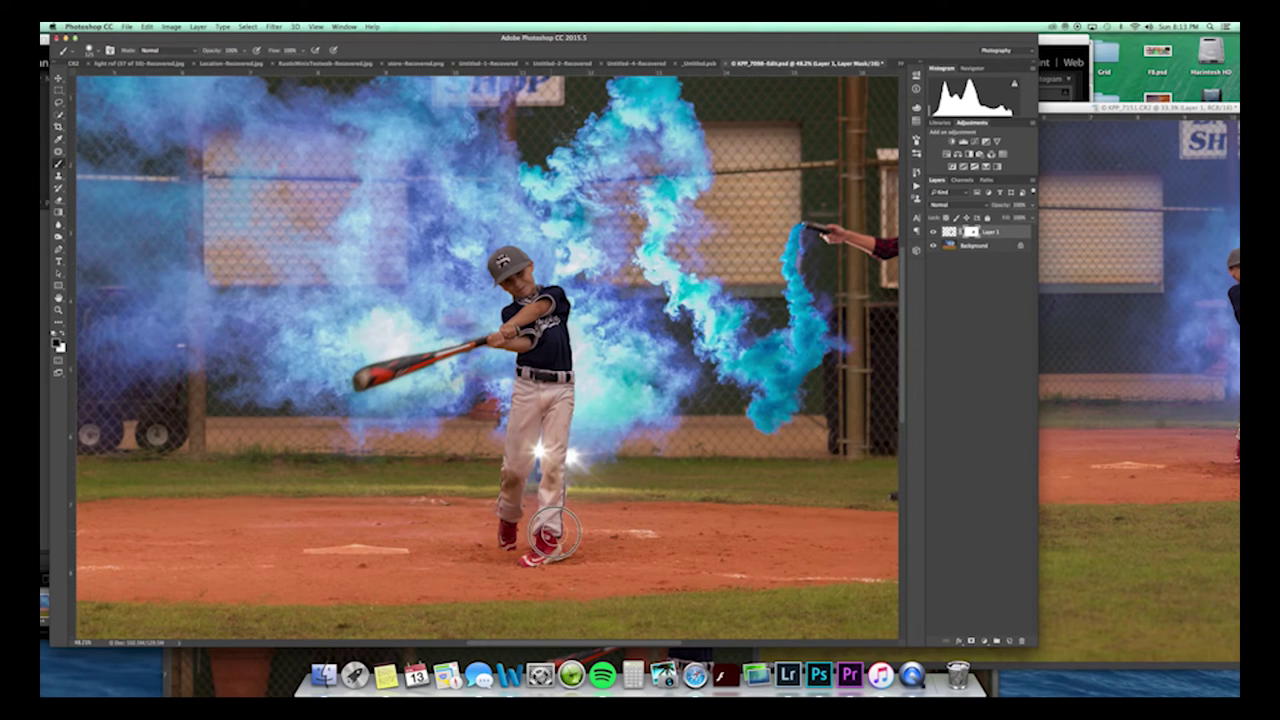
Compare the batter's legs and shoes with and without the pasted Layer 1.
click(933, 231)
click(933, 231)
click(933, 231)
click(933, 231)
click(932, 232)
click(932, 232)
click(933, 231)
click(933, 231)
Try painting white on Layer 1's mask around the batter's front shoe, and undo the stroke.
key(x)
drag(540, 565, 555, 550)
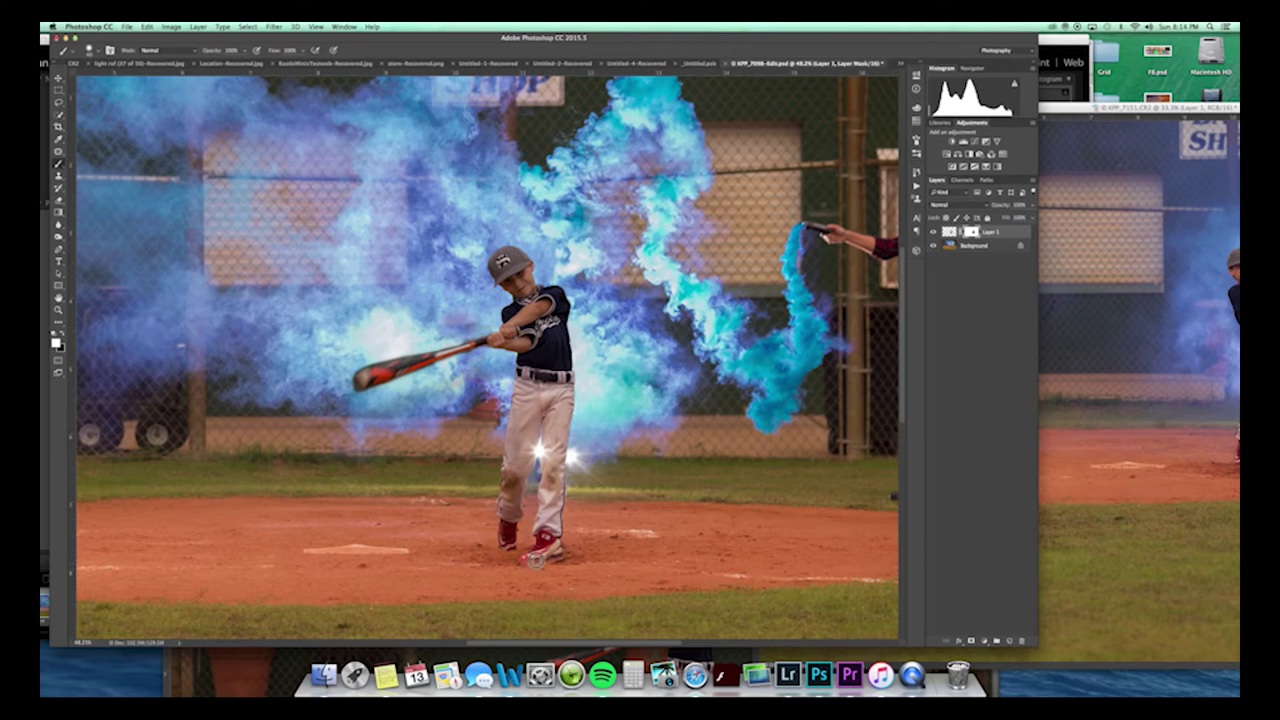
key(super+z)
Try patching the dirt beside the batter's front shoe on the Background layer, and undo the patch.
click(979, 247)
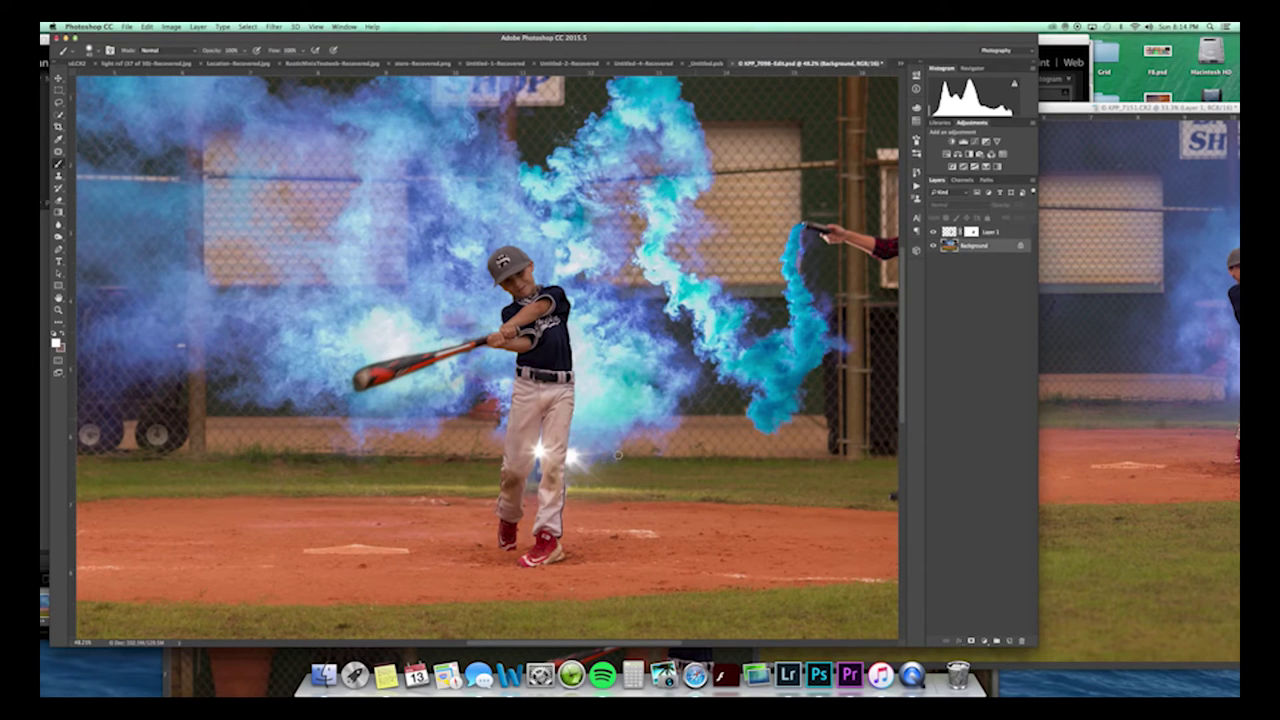
key(j)
mouse_move(570, 550)
mouse_down()
mouse_move(558, 561)
mouse_move(577, 540)
mouse_move(599, 557)
mouse_up()
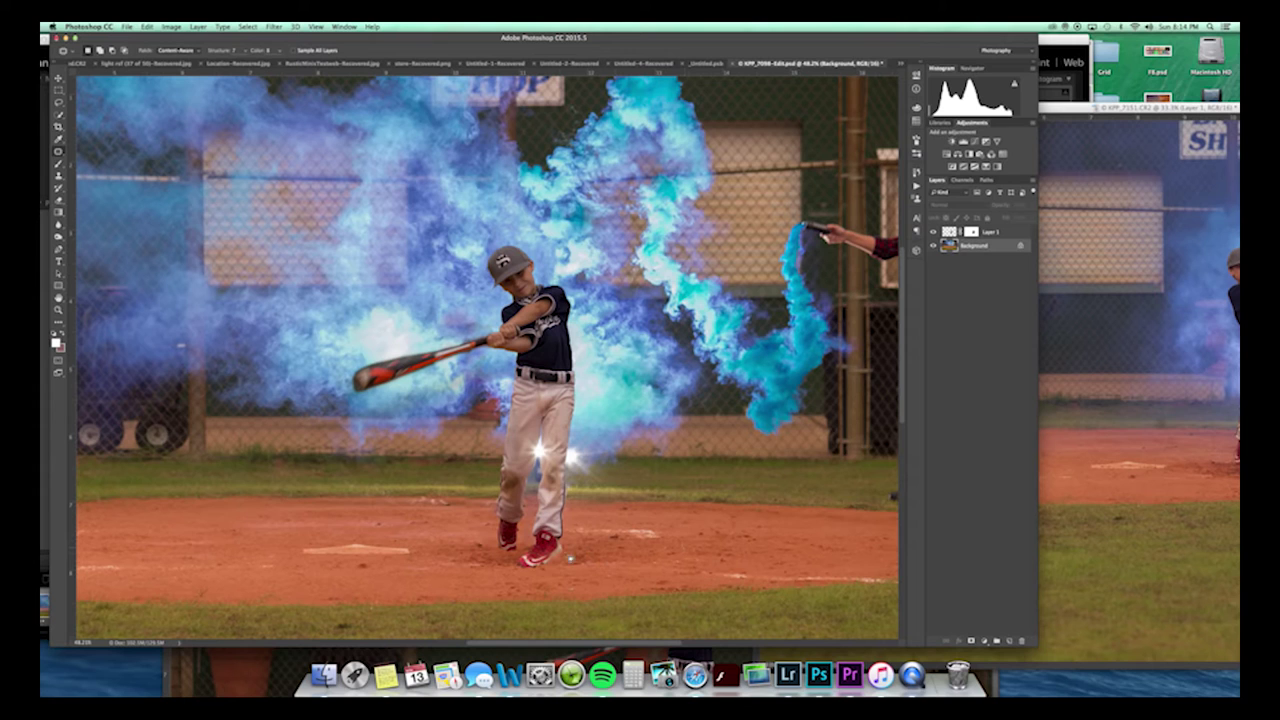
key(super+z)
click(147, 27)
click(156, 56)
click(147, 27)
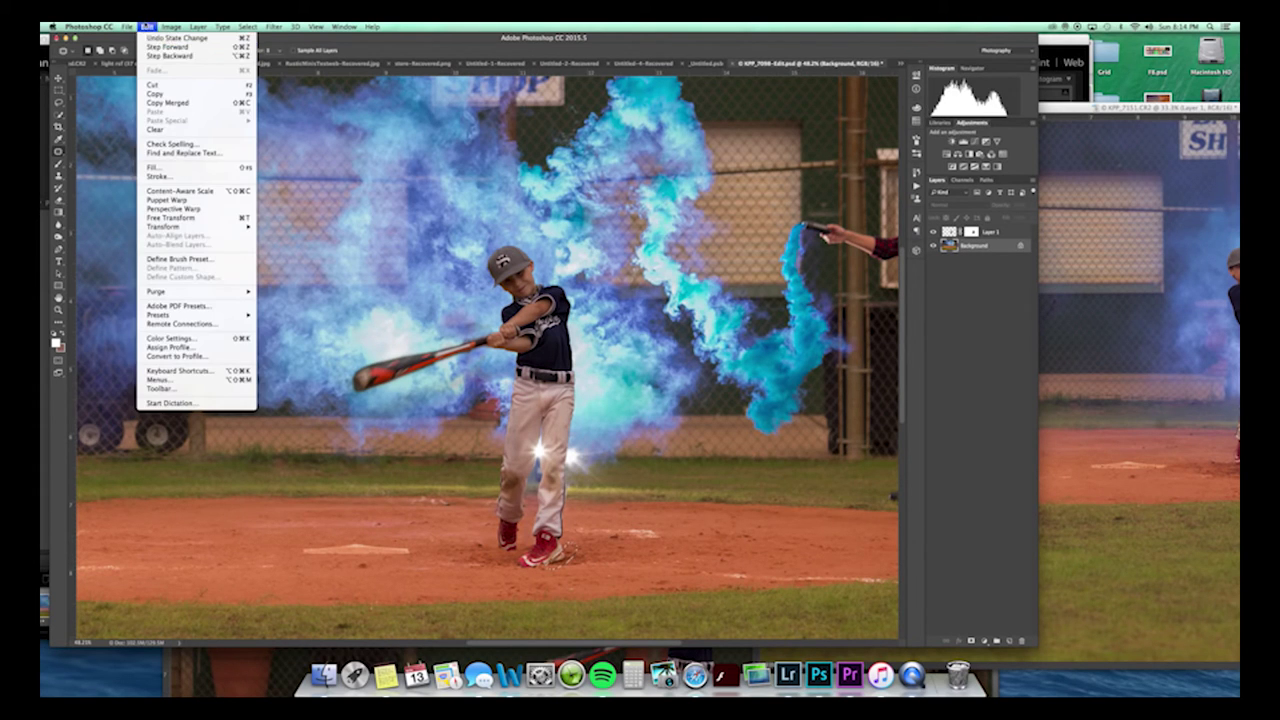
click(342, 122)
Merge the visible layers into the Background and minimize the floating KPP_7151 document.
key(z)
drag(510, 405, 466, 412)
key(shift+super+e)
drag(1047, 108, 754, 112)
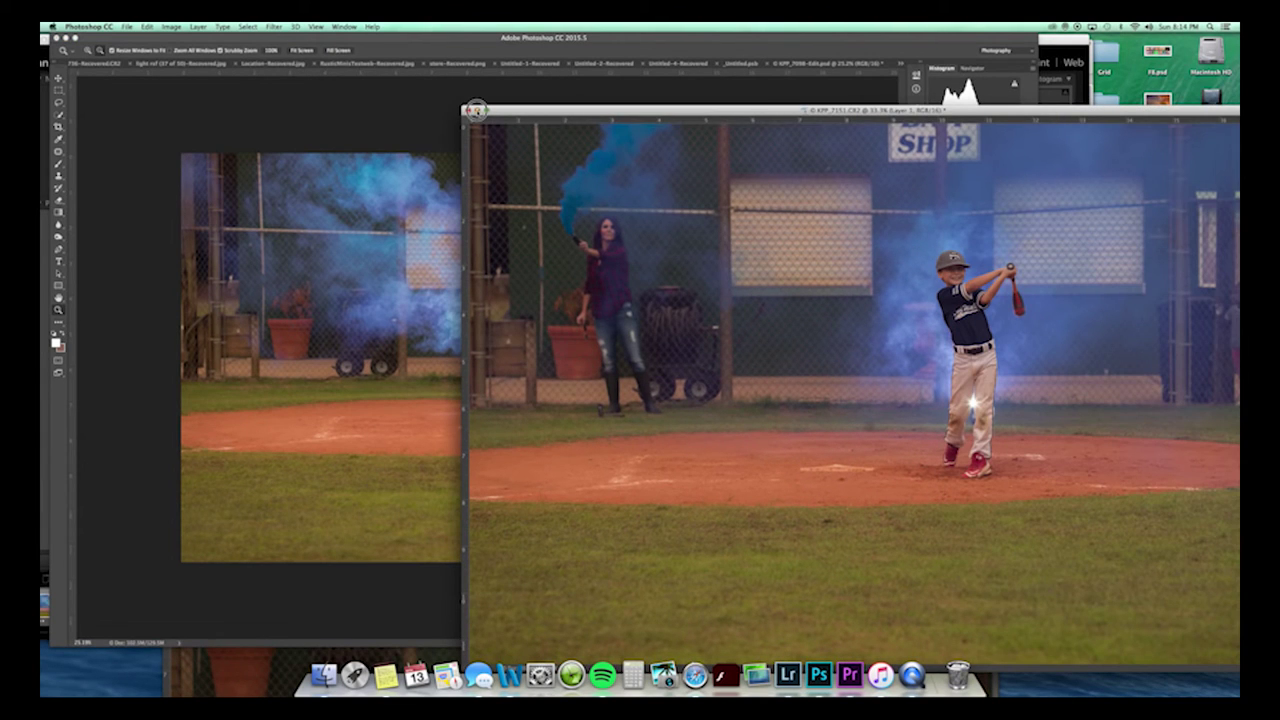
click(475, 110)
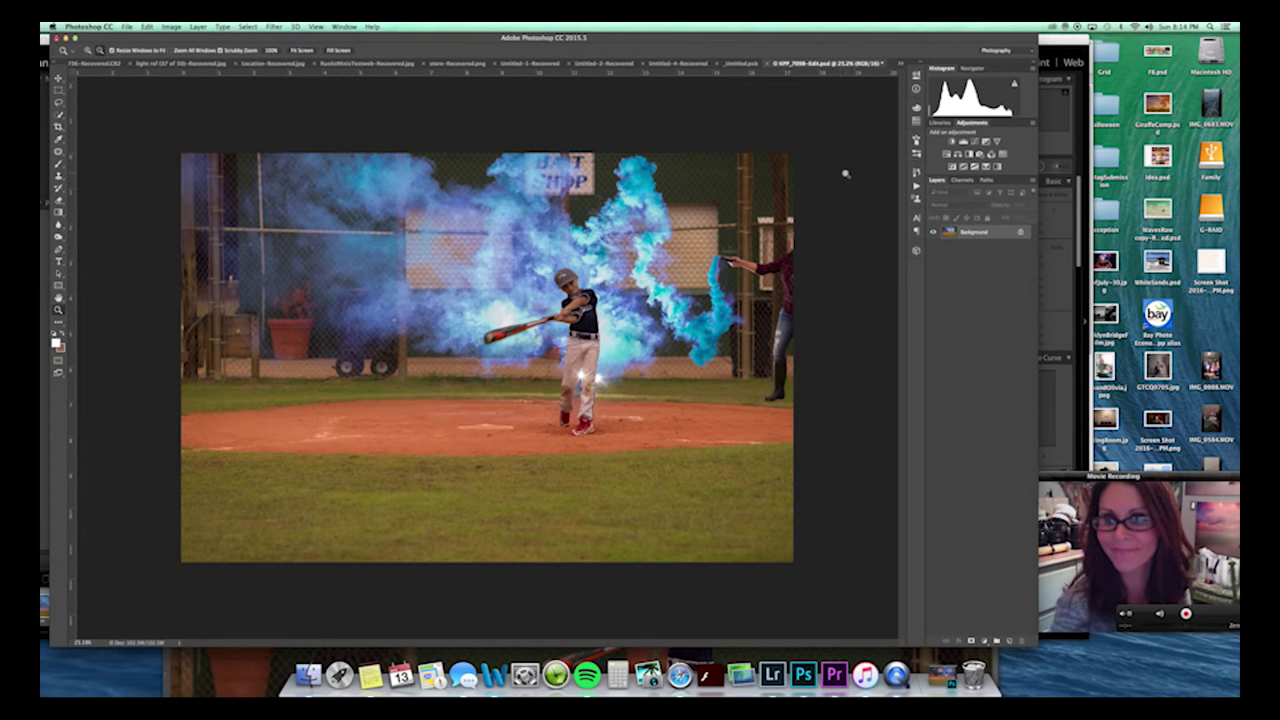
Switch to Lightroom and browse the filmstrip photos for another shot with usable smoke.
click(901, 64)
click(895, 98)
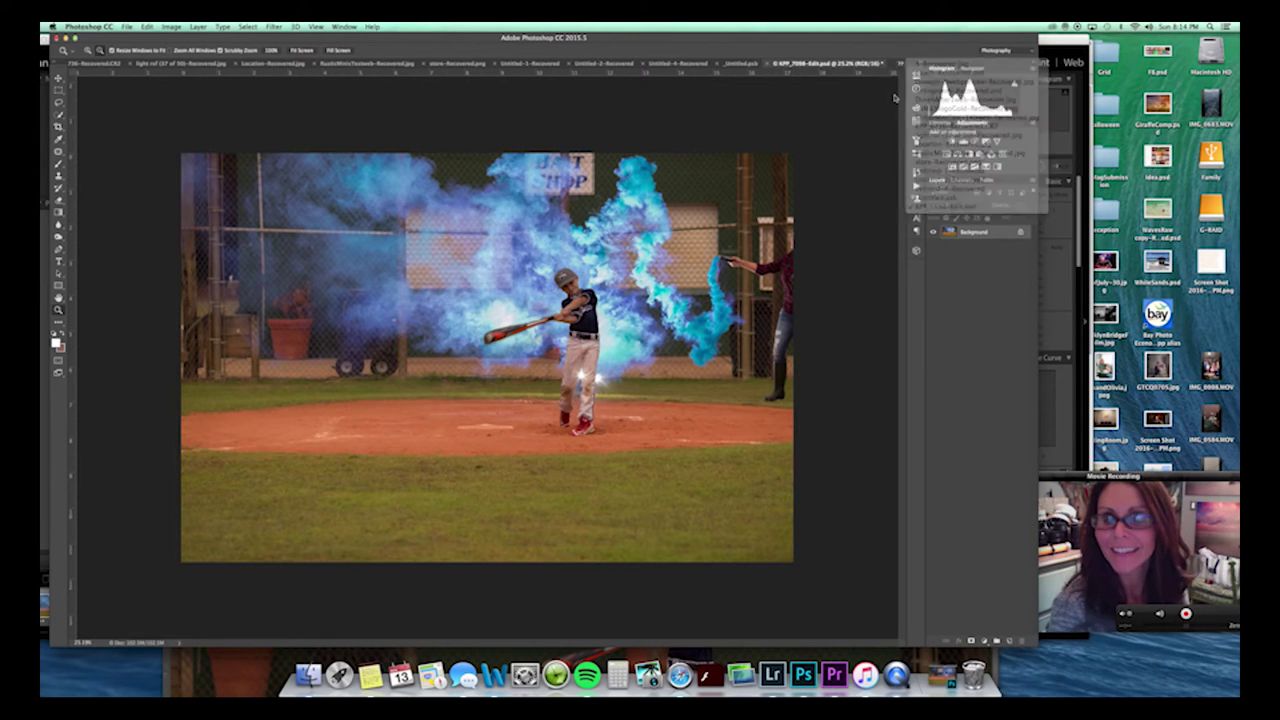
click(772, 676)
click(92, 620)
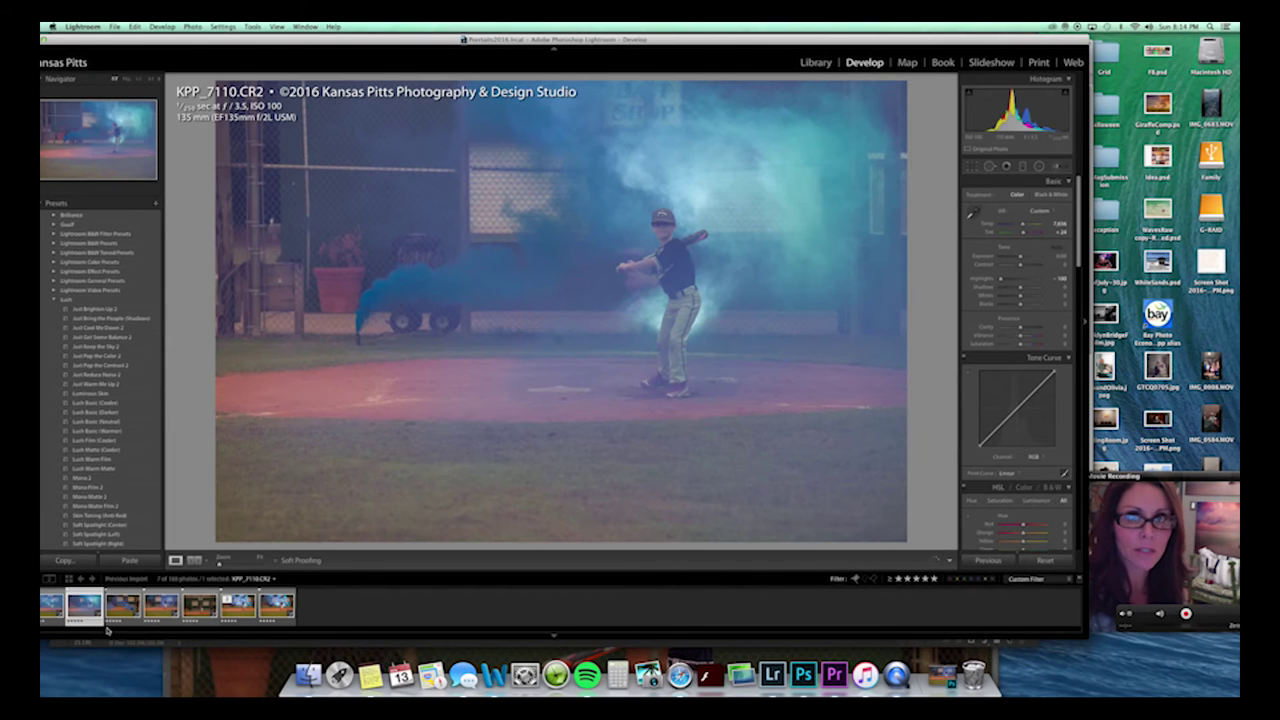
key(Left)
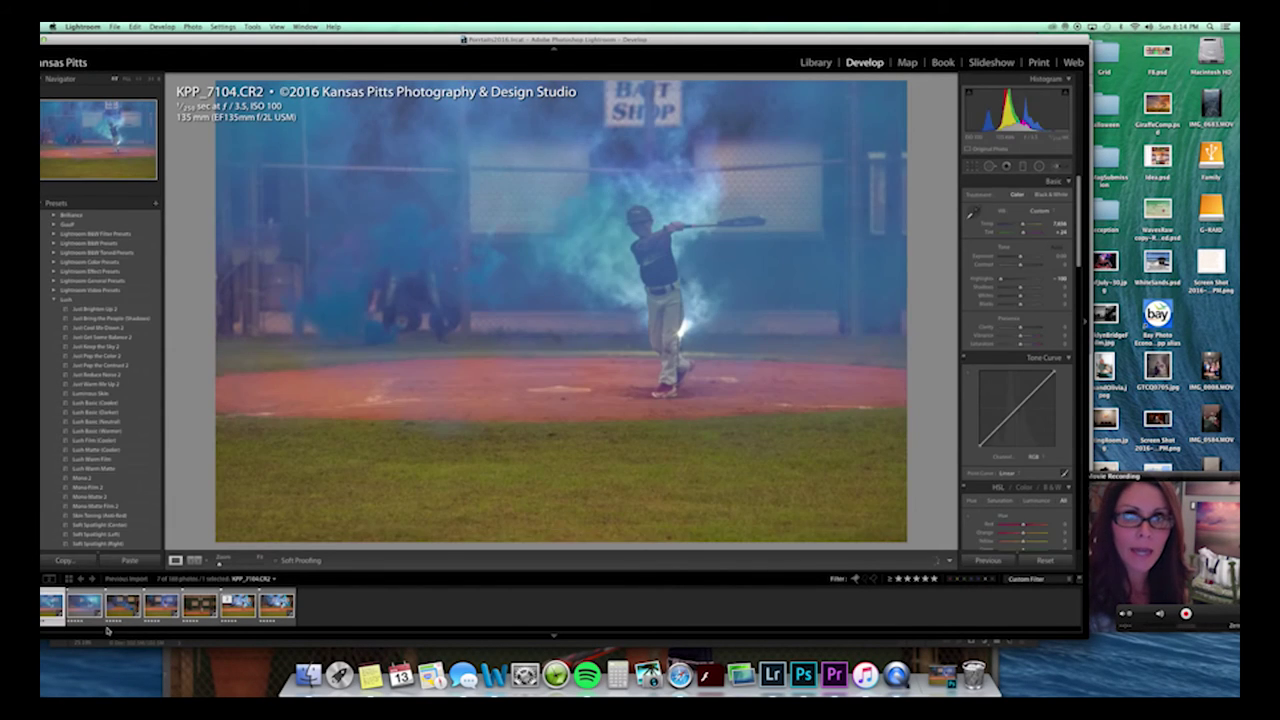
key(Right)
key(Right)
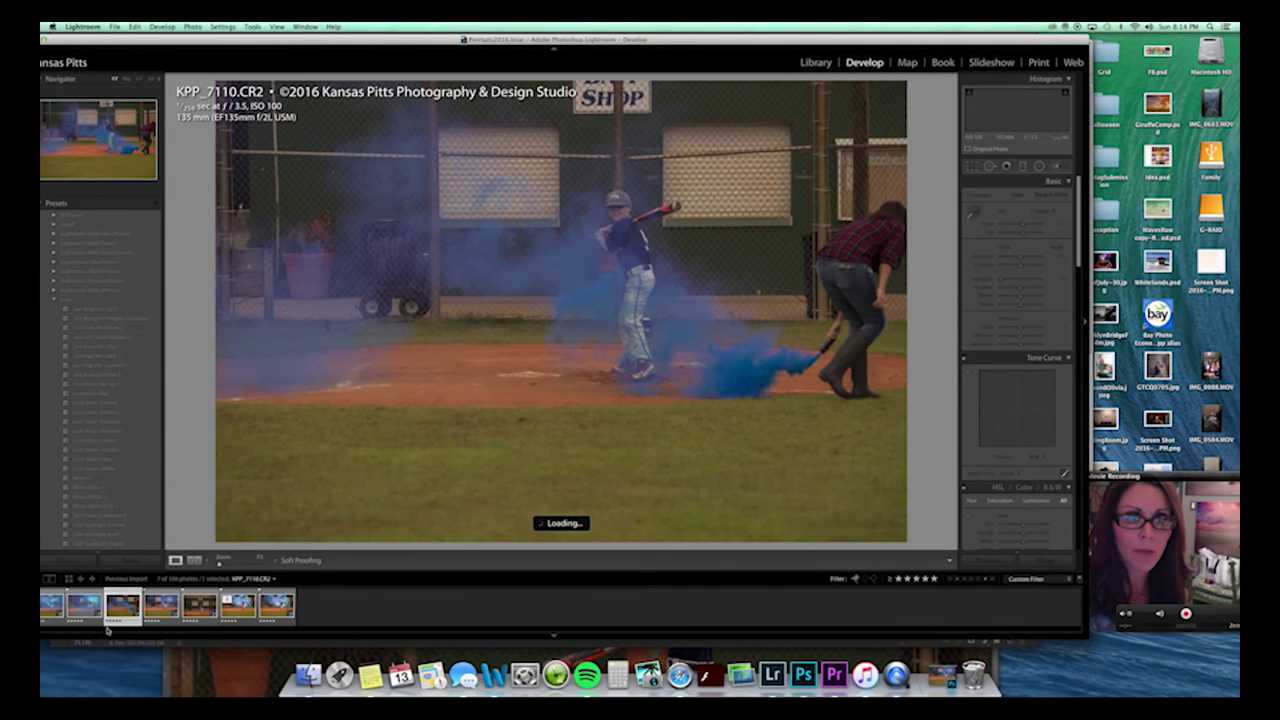
key(Left)
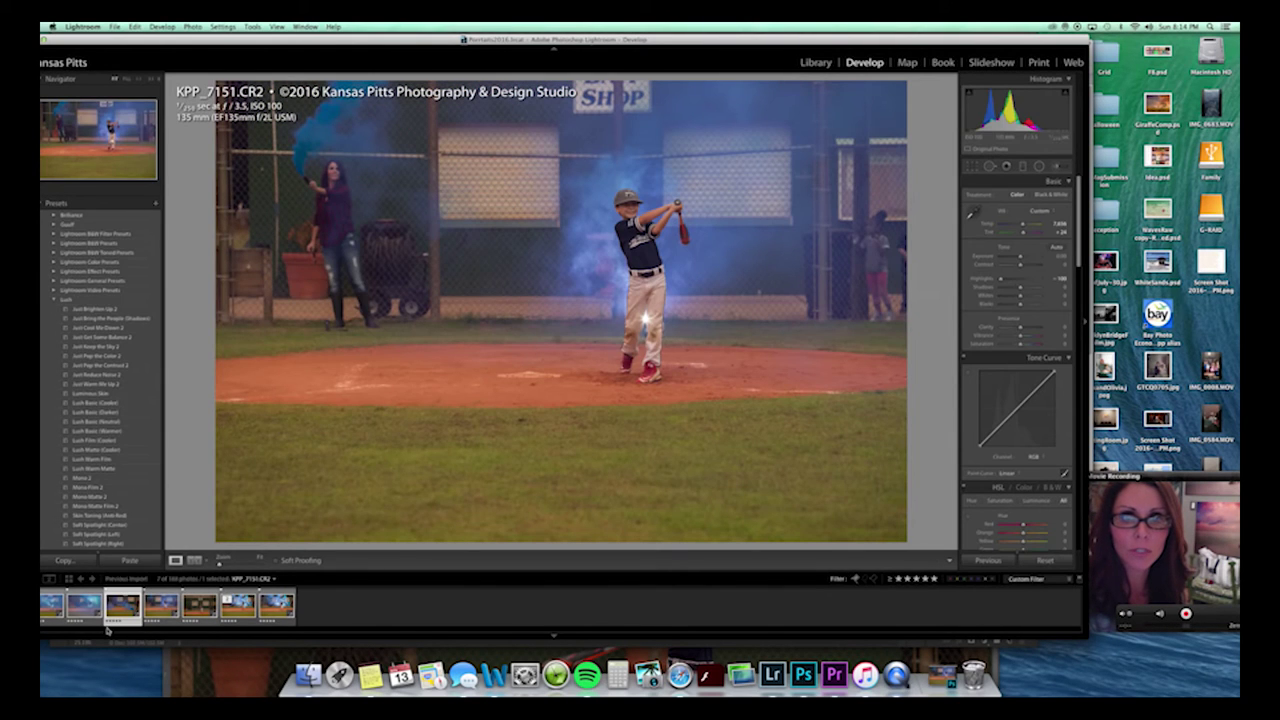
key(Left)
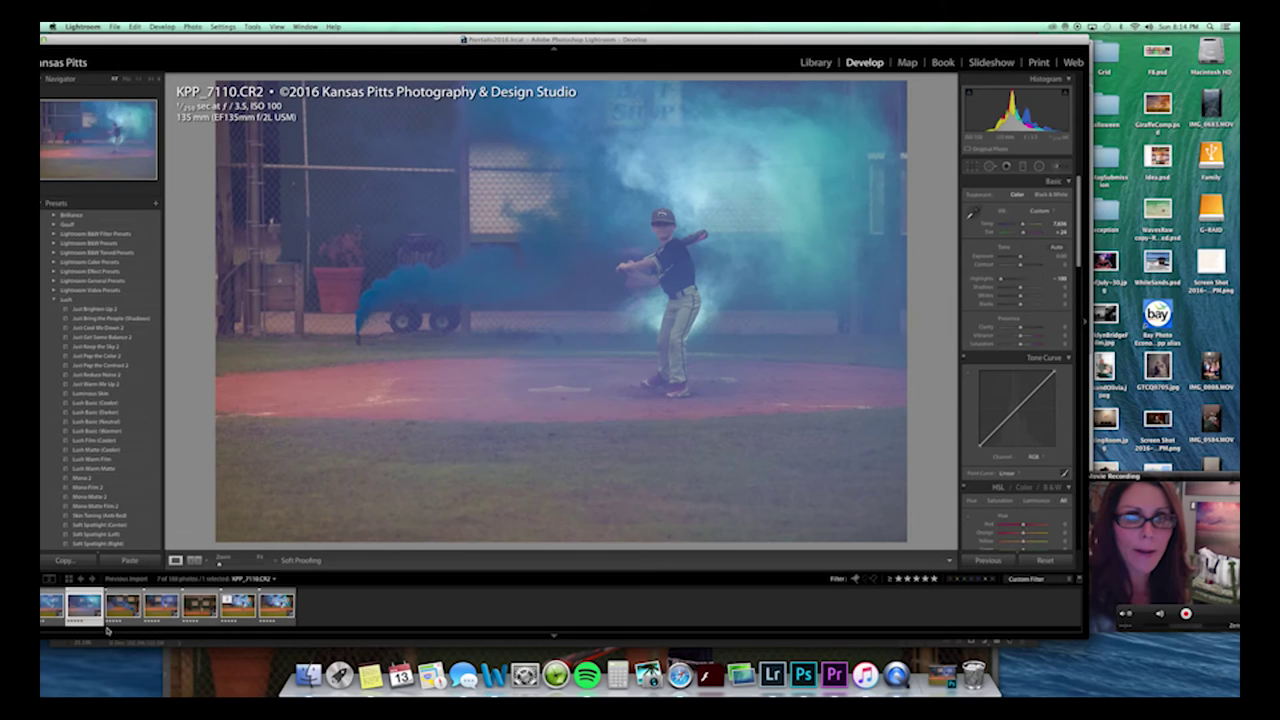
Open KPP_7110.CR2 in Photoshop, float it in its own window, and bring the photo into the KPP_7098 composite as a new layer.
right_click(88, 604)
mouse_move(150, 444)
click(220, 444)
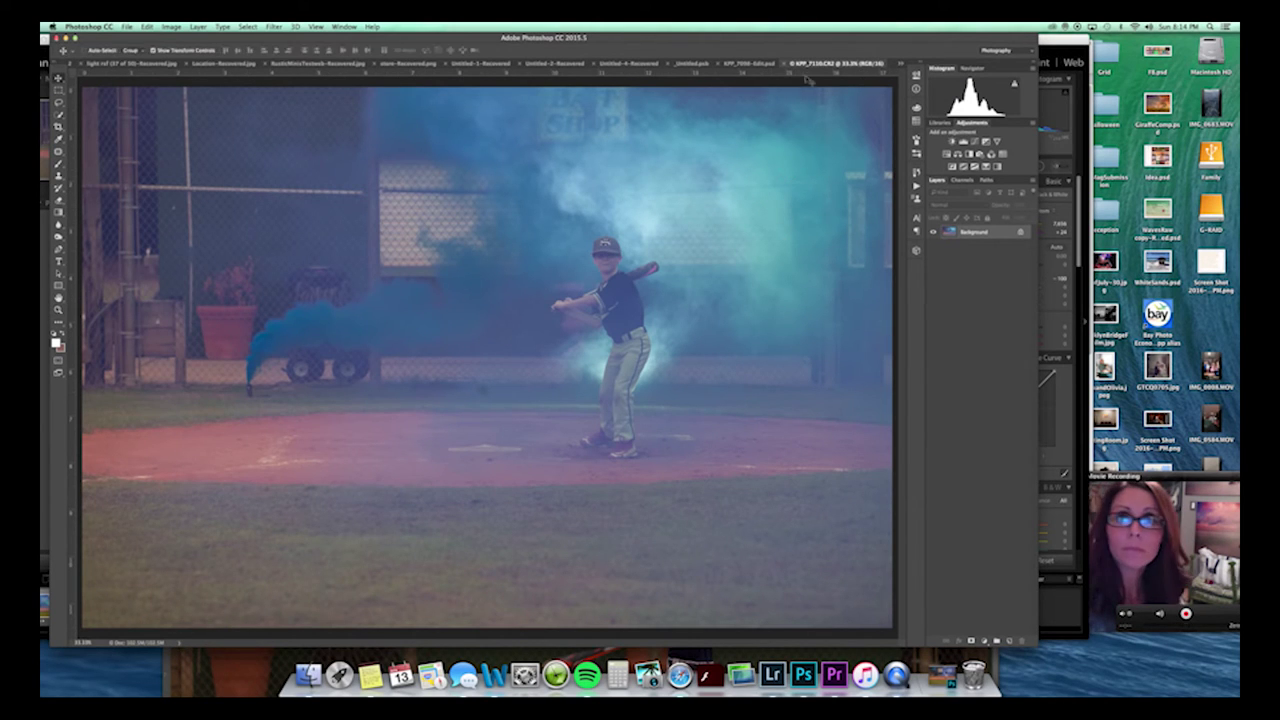
drag(803, 64, 798, 102)
key(v)
click(476, 303)
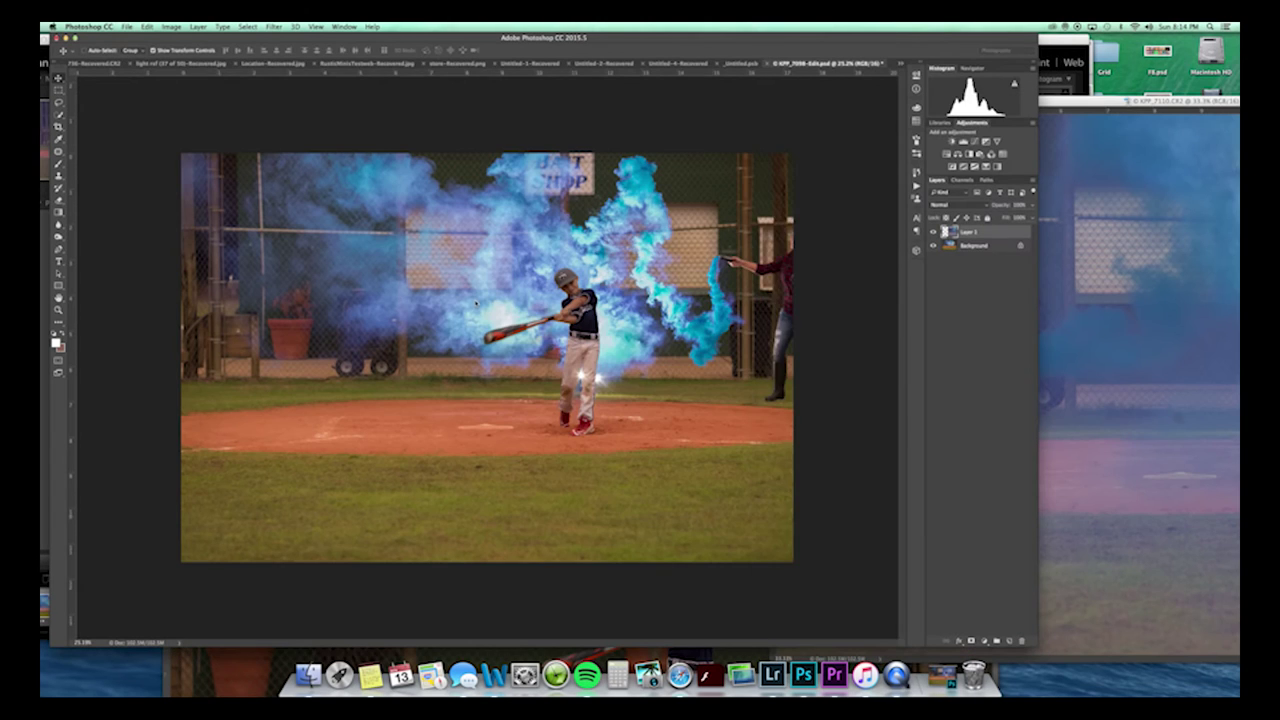
drag(592, 324, 398, 287)
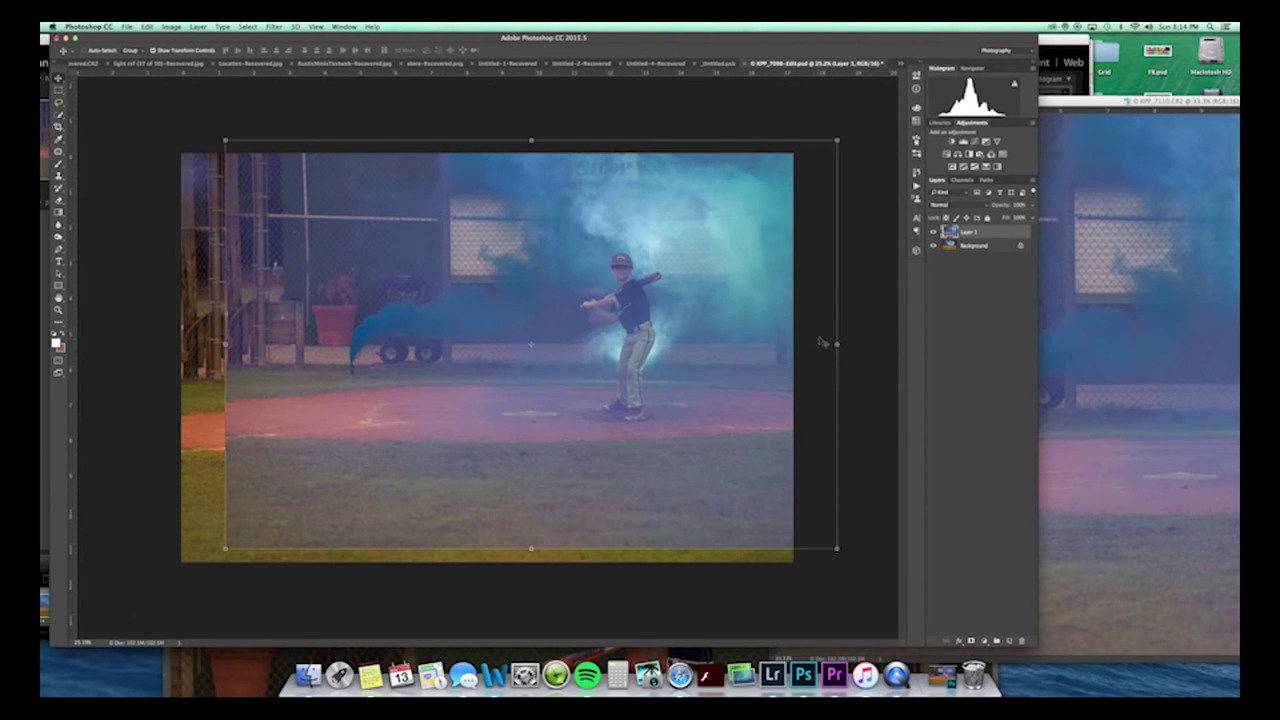
Flip Layer 1 horizontally to -100% width and align it with the canvas edges.
drag(834, 341, 793, 352)
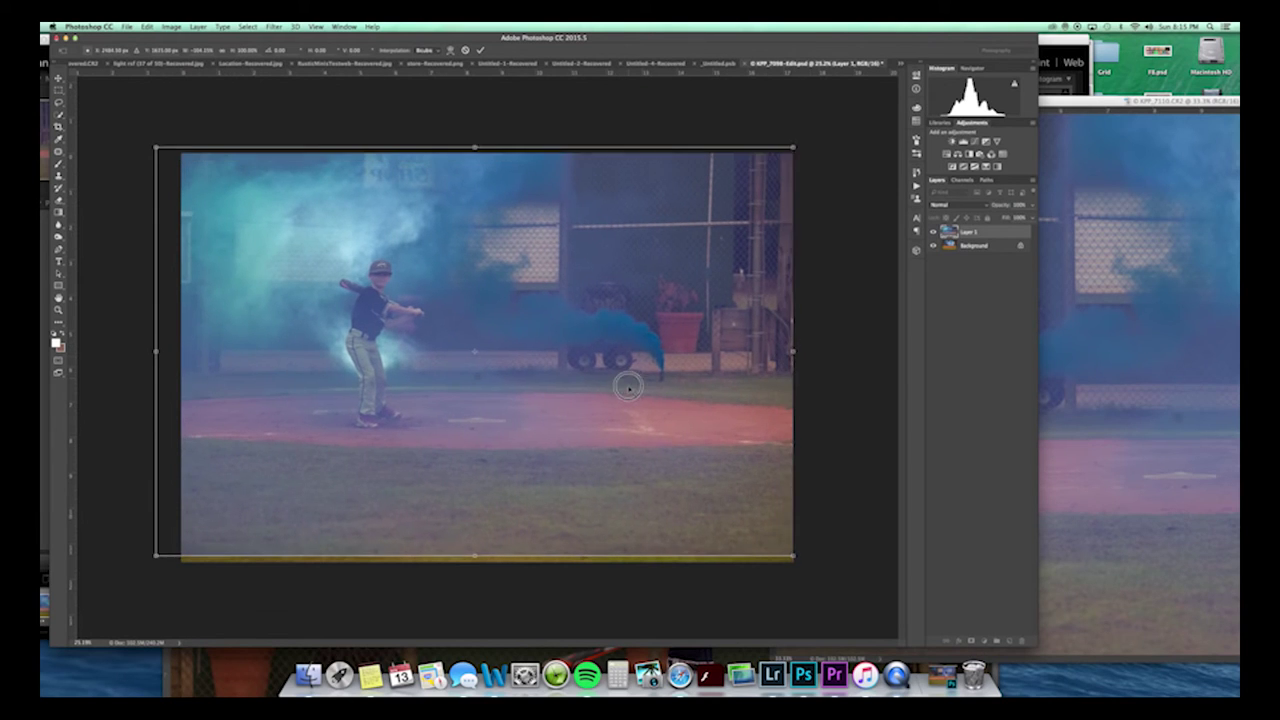
drag(628, 387, 628, 398)
drag(156, 361, 181, 361)
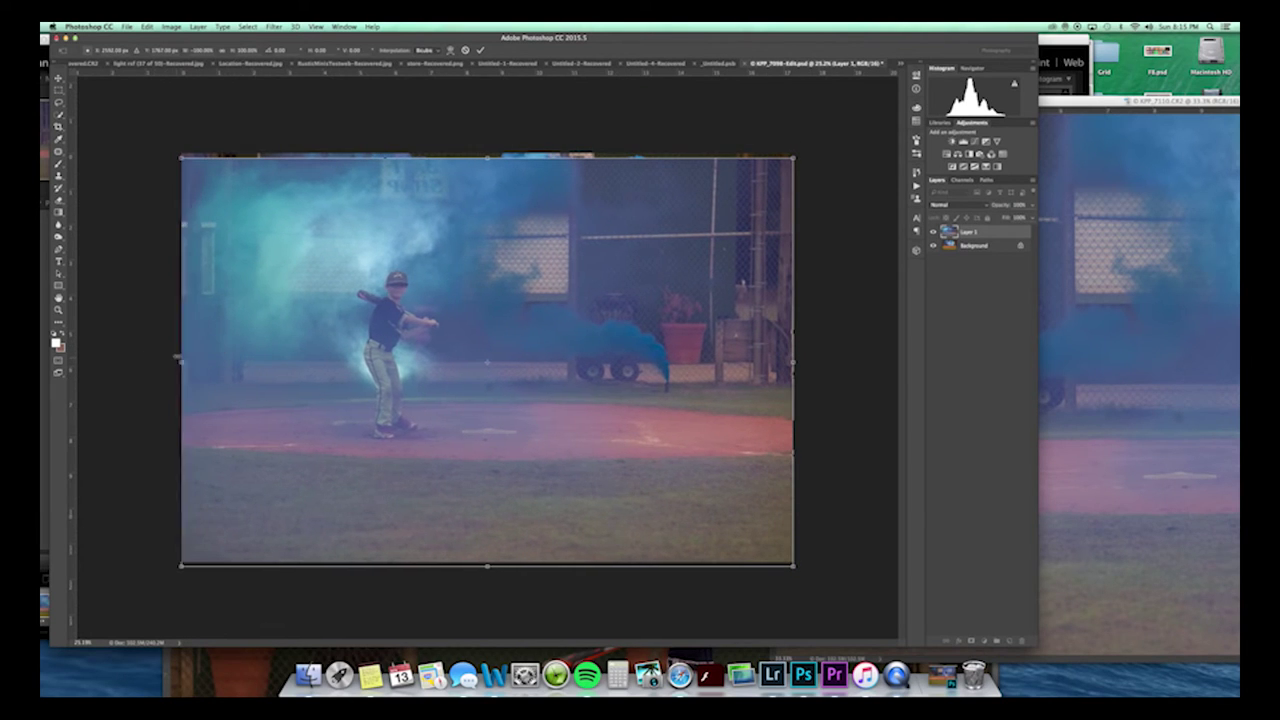
drag(491, 172, 490, 166)
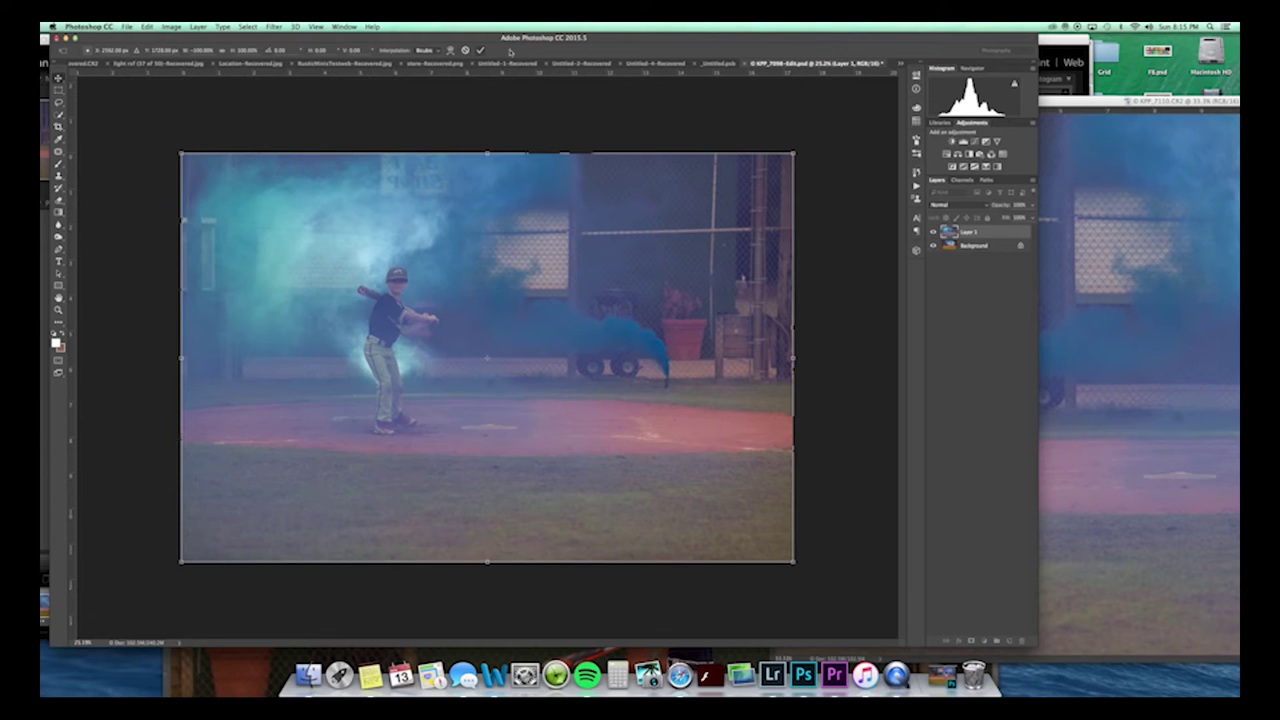
key(Return)
Add an inverted black mask to Layer 1 and paint white with a much larger brush to reveal smoke in the photo's upper left.
click(972, 641)
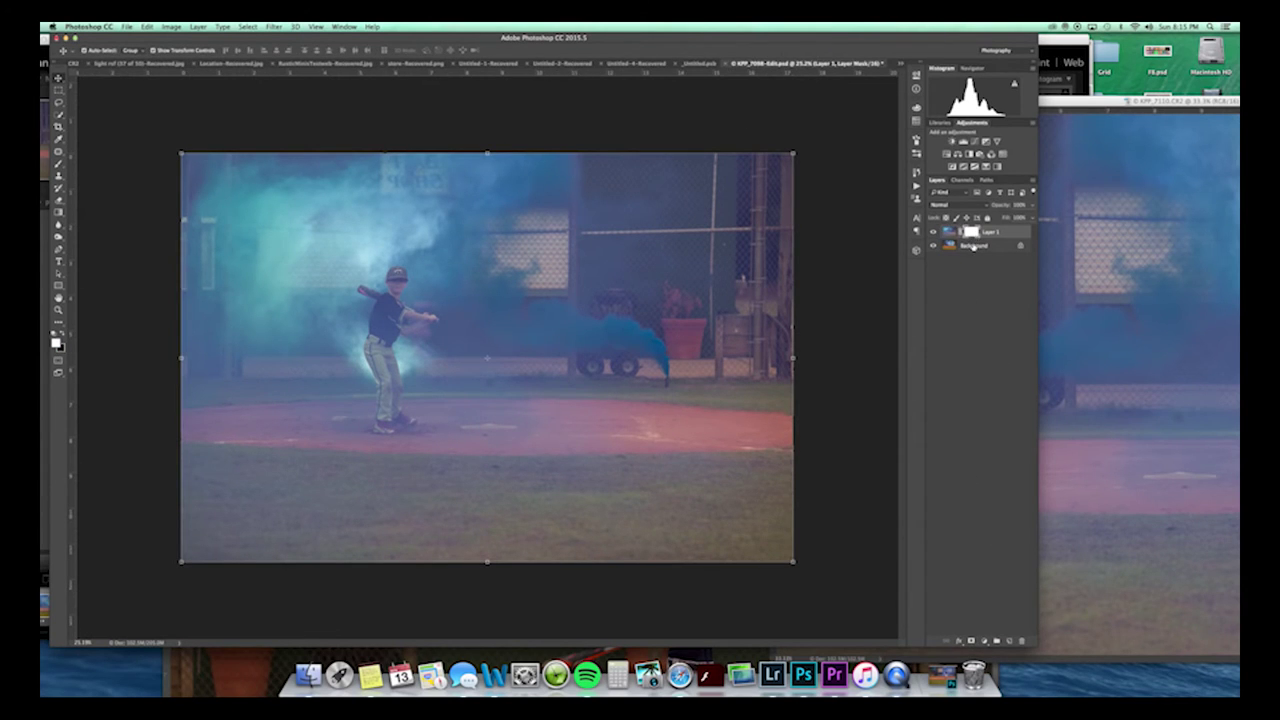
key(super+i)
key(b)
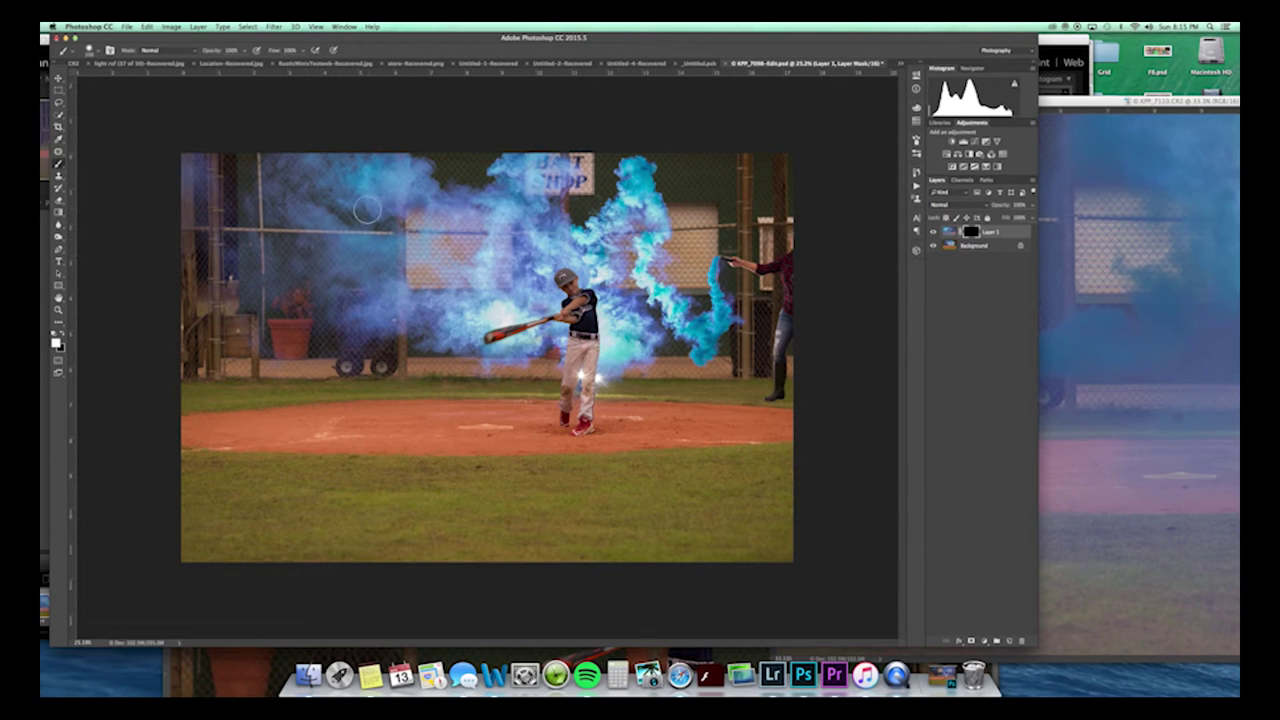
key(bracketright)
key(bracketright)
key(bracketright)
key(bracketright)
key(bracketright)
key(bracketright)
key(bracketright)
mouse_move(294, 196)
mouse_down()
mouse_move(322, 211)
mouse_move(210, 210)
mouse_move(240, 246)
mouse_move(210, 198)
mouse_move(260, 230)
mouse_move(240, 213)
mouse_move(350, 185)
mouse_move(300, 330)
mouse_move(252, 325)
mouse_up()
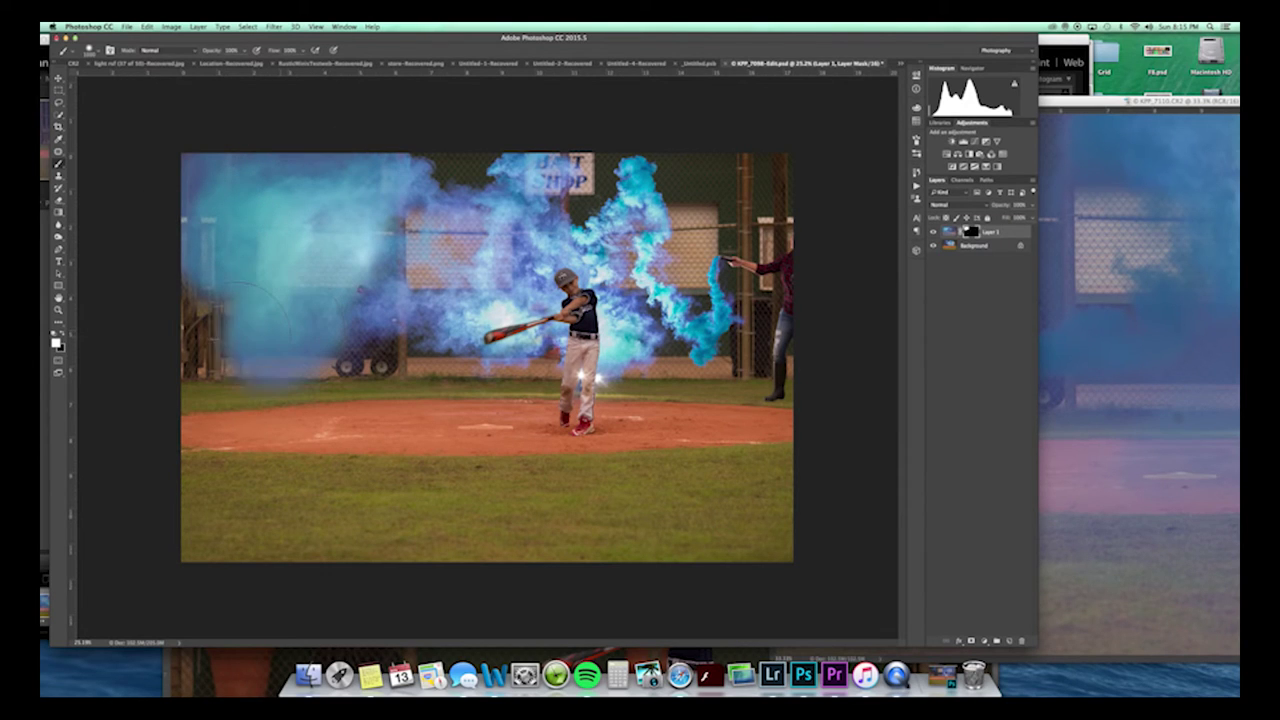
Paint white on Layer 1's mask down the photo's left edge, undoing the strokes that reach over the second batter.
drag(335, 335, 360, 335)
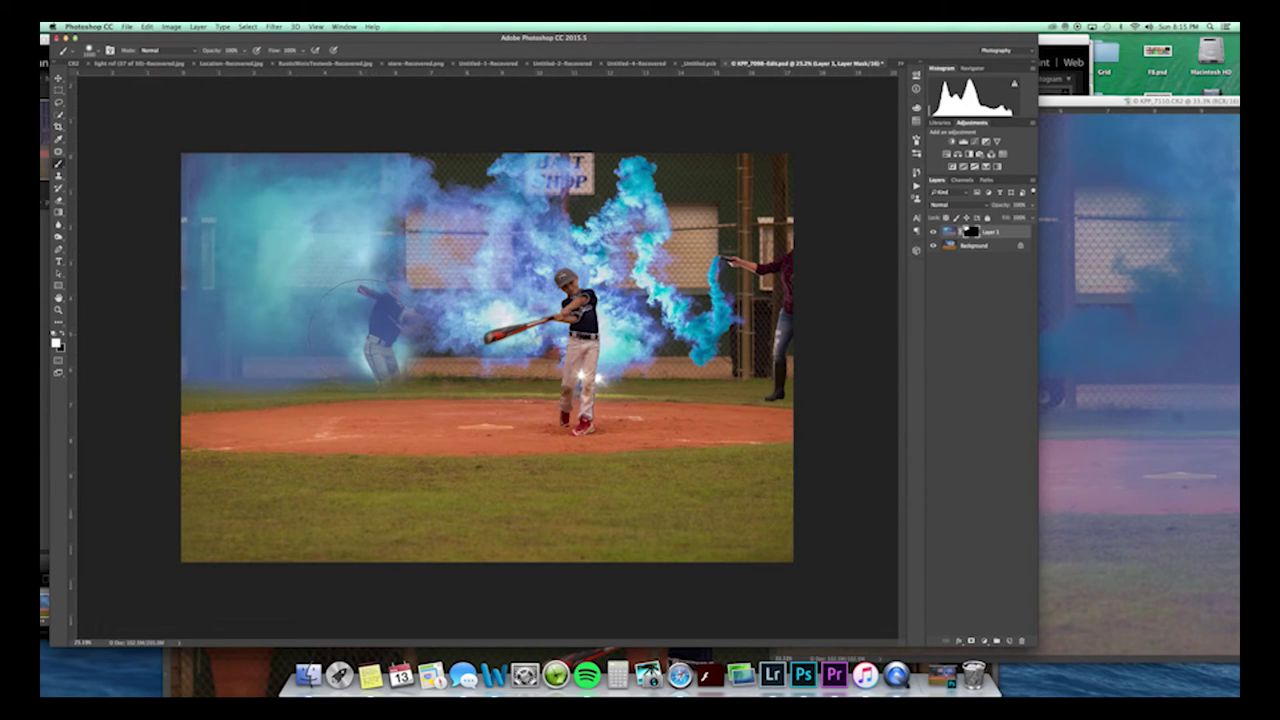
key(super+z)
mouse_move(290, 312)
mouse_down()
mouse_move(180, 358)
mouse_move(222, 385)
mouse_up()
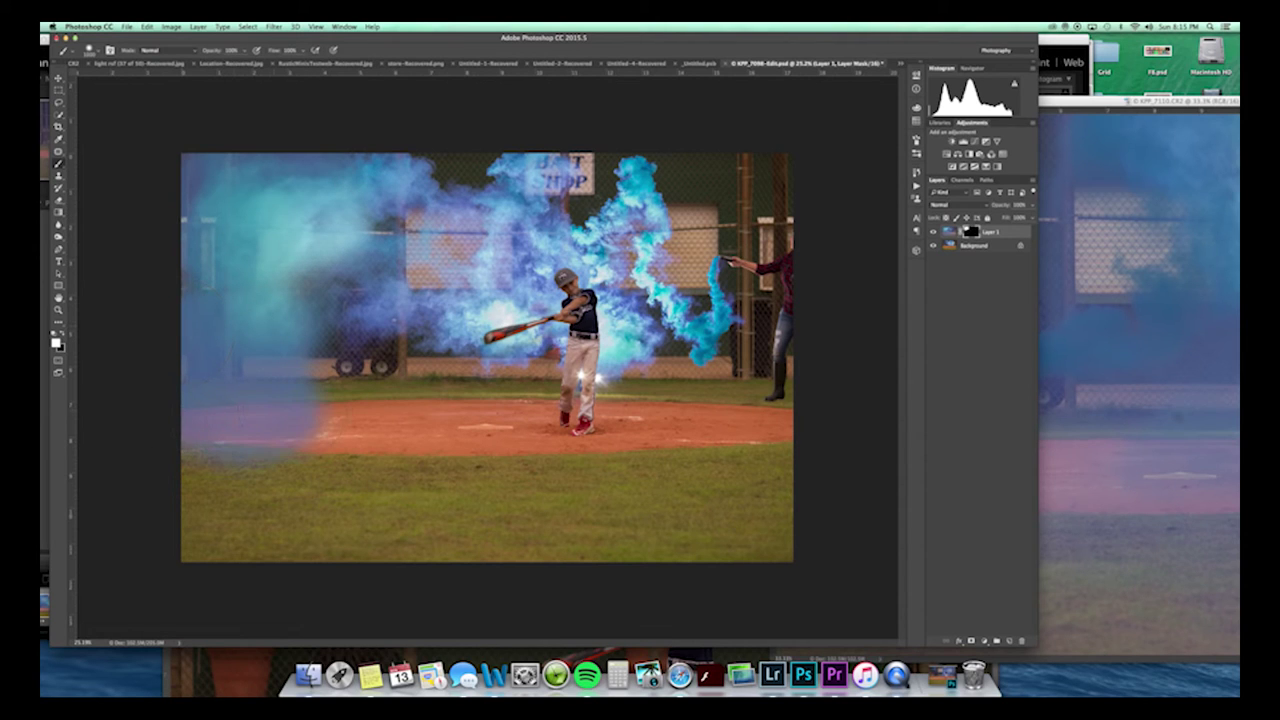
drag(318, 415, 385, 405)
key(super+z)
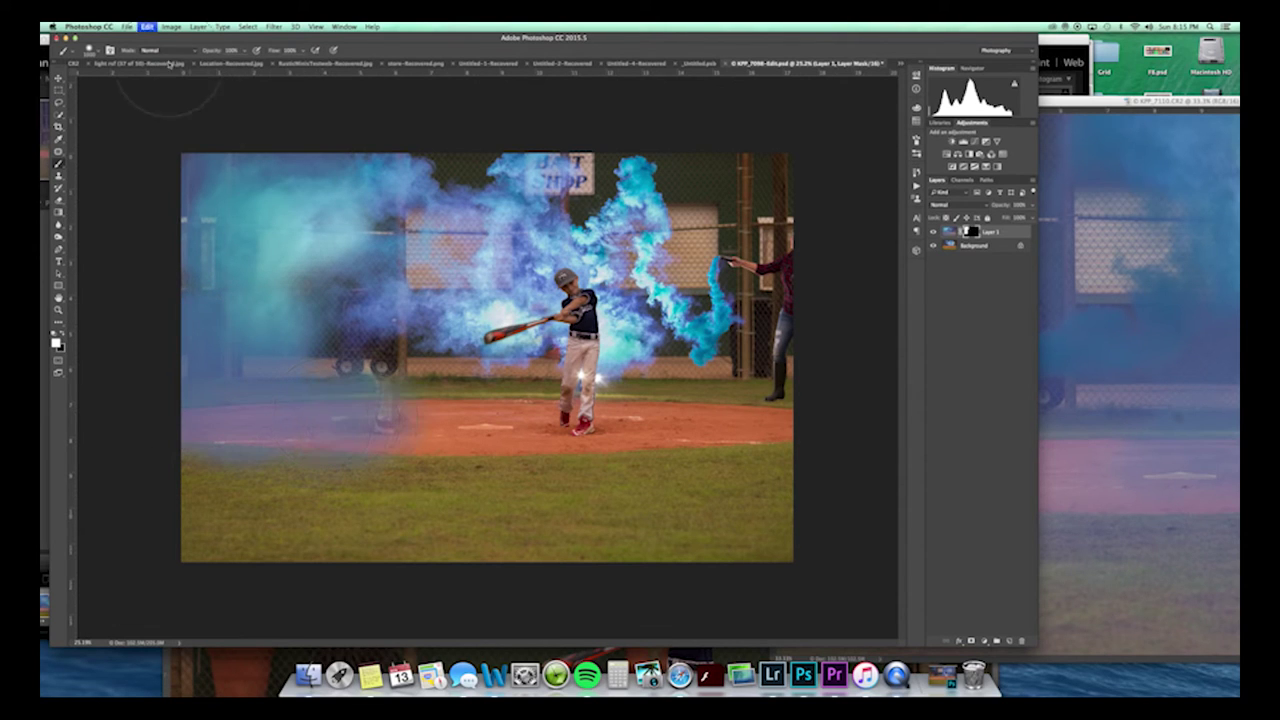
Paint white on Layer 1's mask with the soft brush along the upper middle and over the grass in the lower left.
click(98, 52)
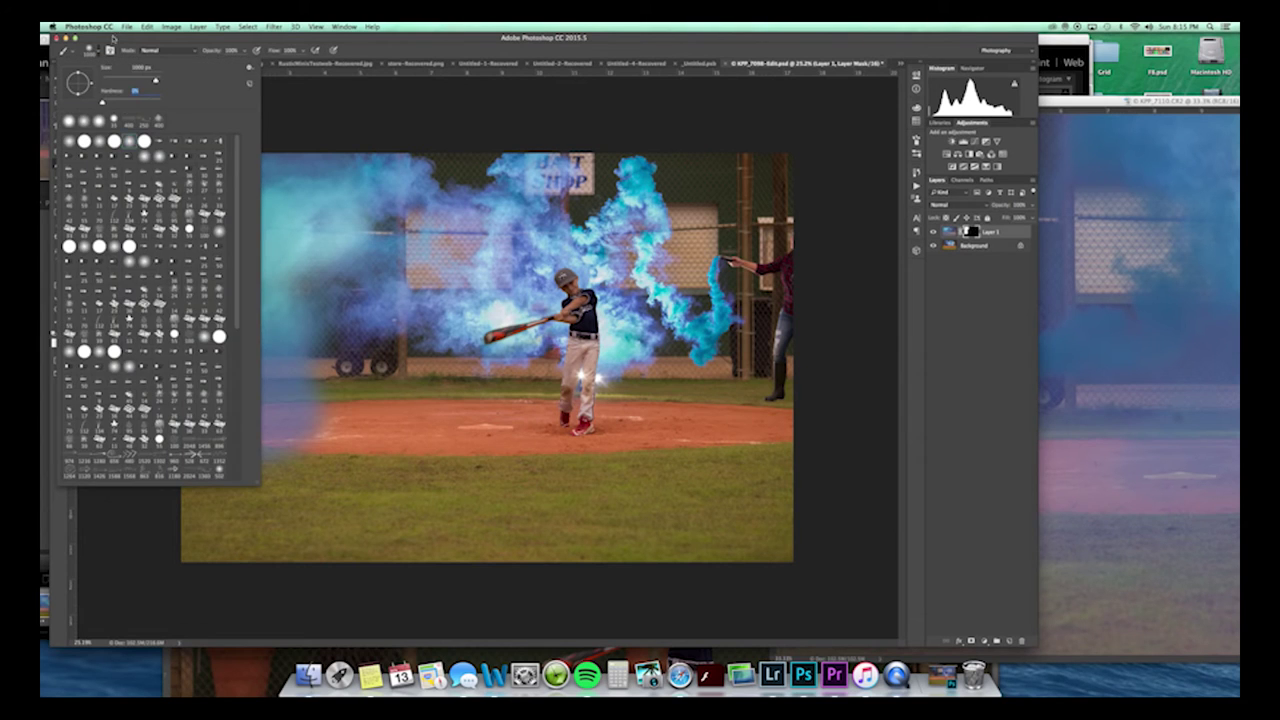
click(113, 42)
mouse_move(292, 320)
mouse_down()
mouse_move(360, 212)
mouse_move(466, 155)
mouse_move(460, 144)
mouse_up()
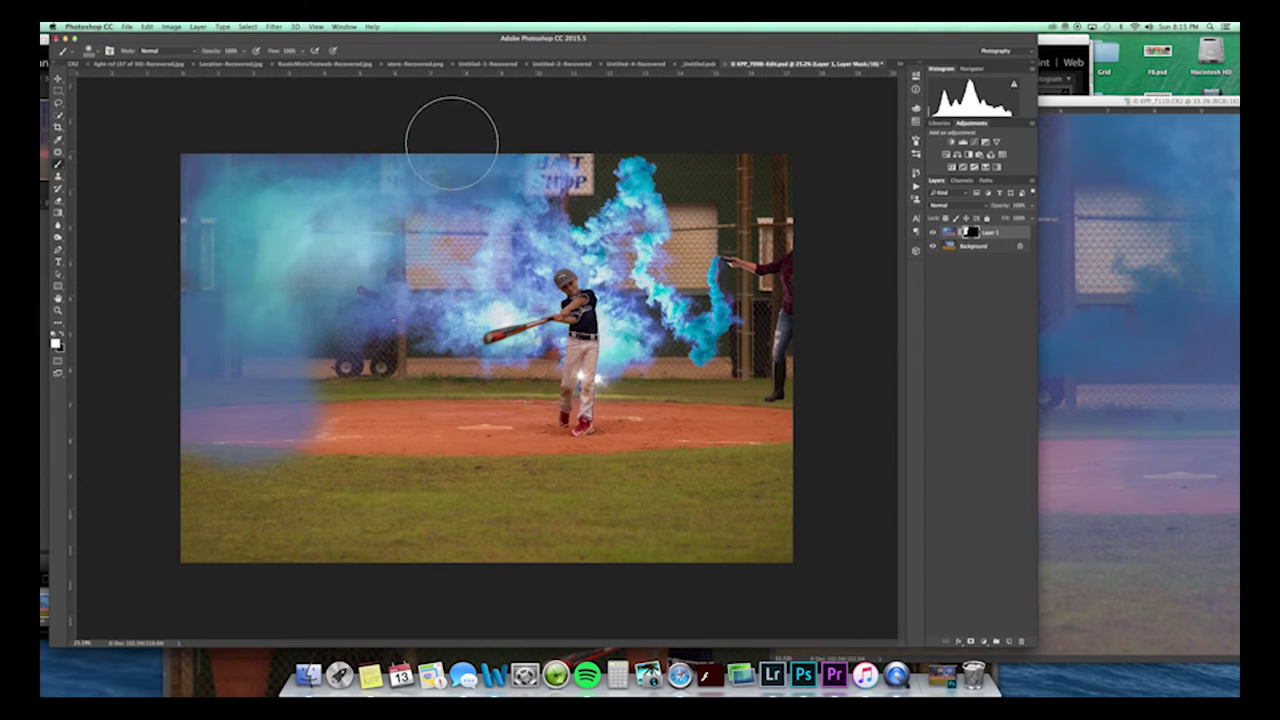
drag(402, 442, 325, 441)
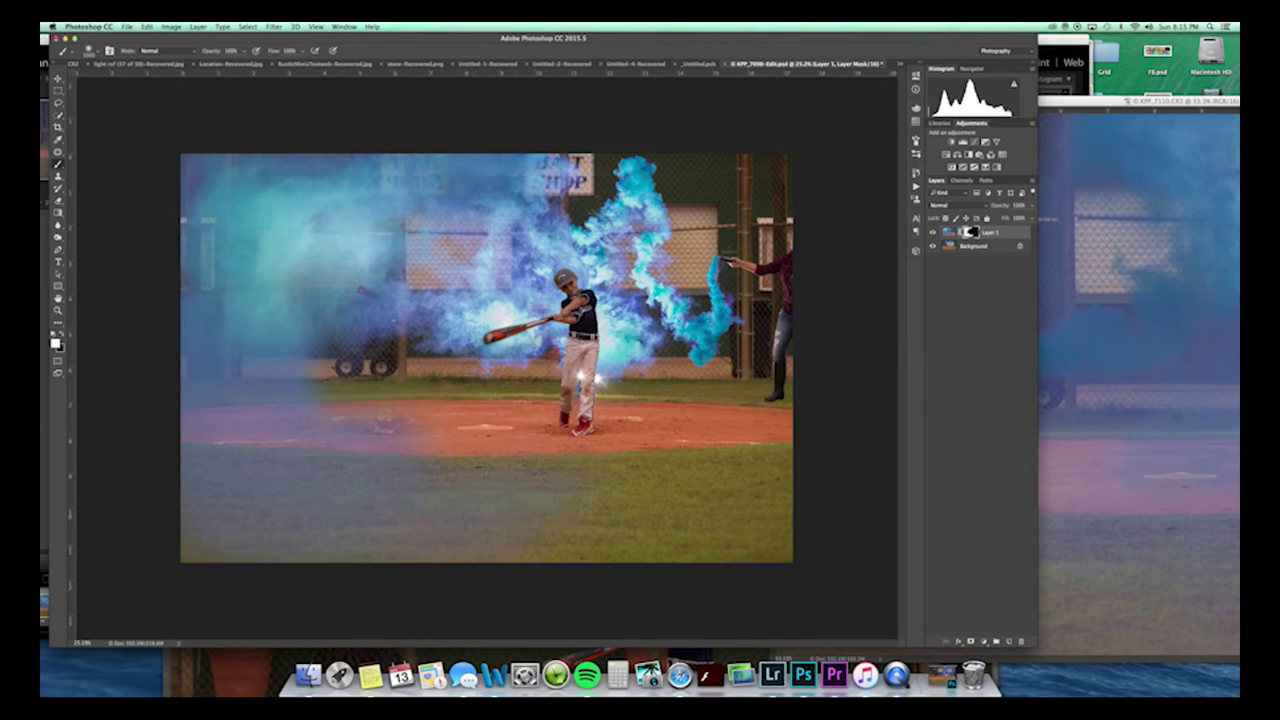
Paint white on Layer 1's mask over the woman at the photo's right edge and the sign along the top.
mouse_move(769, 194)
mouse_down()
mouse_move(783, 361)
mouse_move(773, 177)
mouse_move(792, 368)
mouse_move(781, 329)
mouse_move(792, 226)
mouse_move(758, 175)
mouse_move(723, 256)
mouse_up()
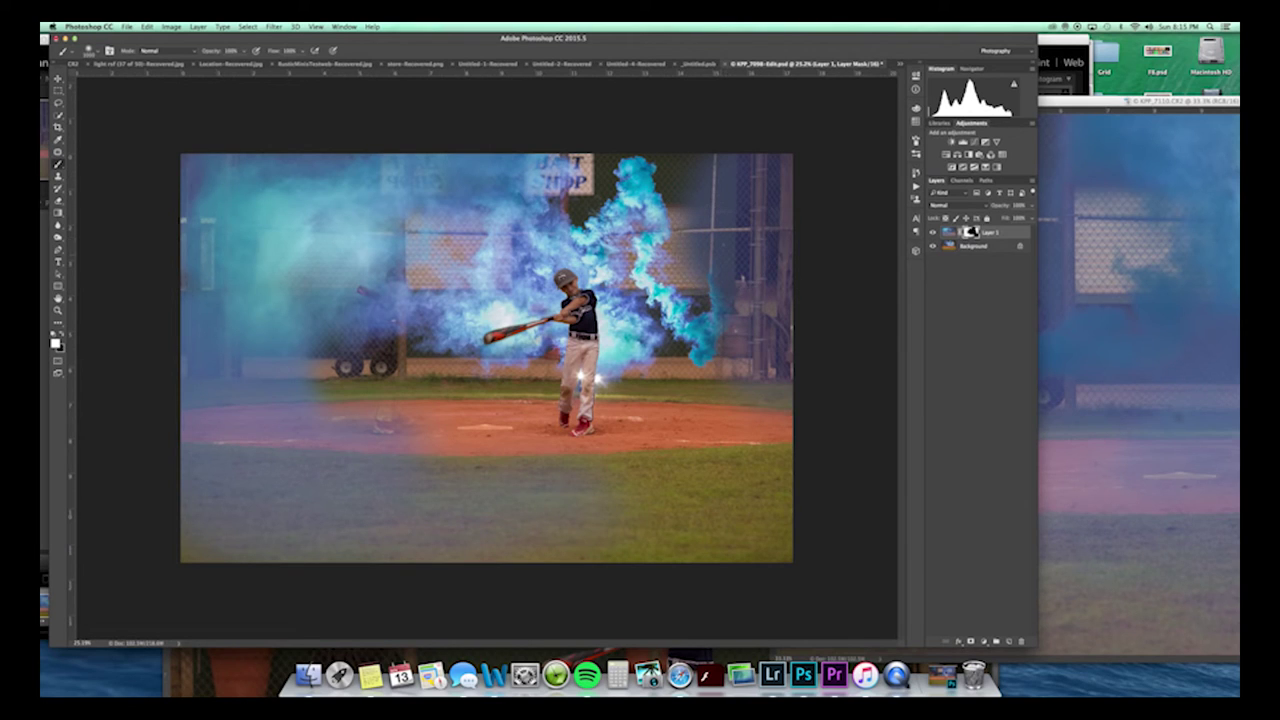
drag(715, 200, 702, 148)
mouse_move(589, 131)
mouse_down()
mouse_move(571, 157)
mouse_move(581, 162)
mouse_up()
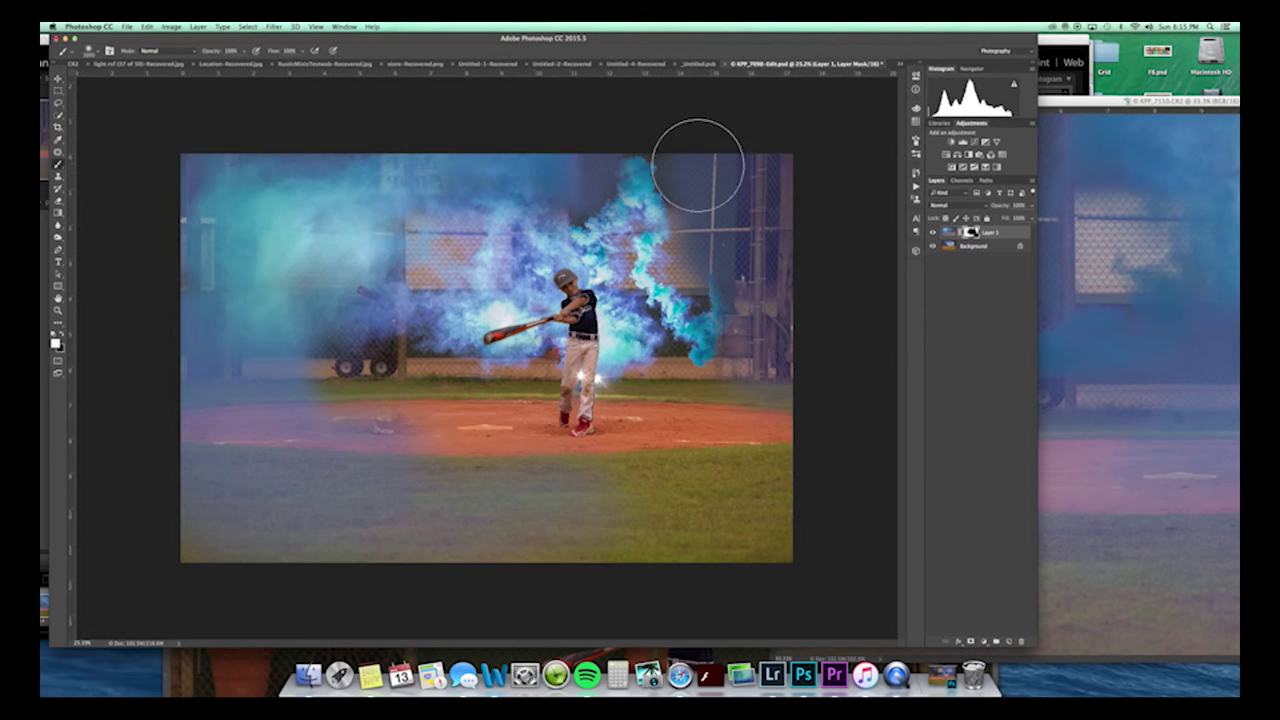
Touch up Layer 1's mask with a smaller brush around the second batter and the smoke base beneath the turquoise trail.
drag(380, 330, 420, 297)
drag(447, 250, 472, 236)
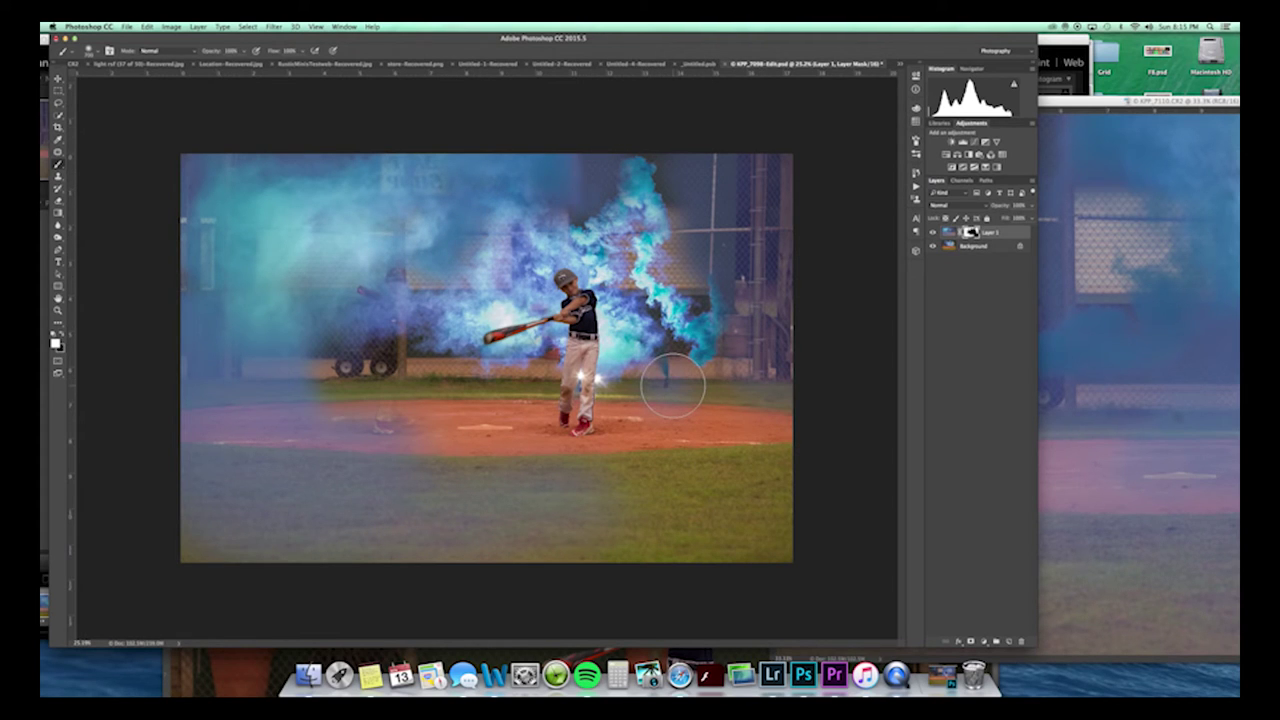
mouse_move(672, 385)
mouse_down()
mouse_move(708, 386)
mouse_move(685, 392)
mouse_move(731, 380)
mouse_up()
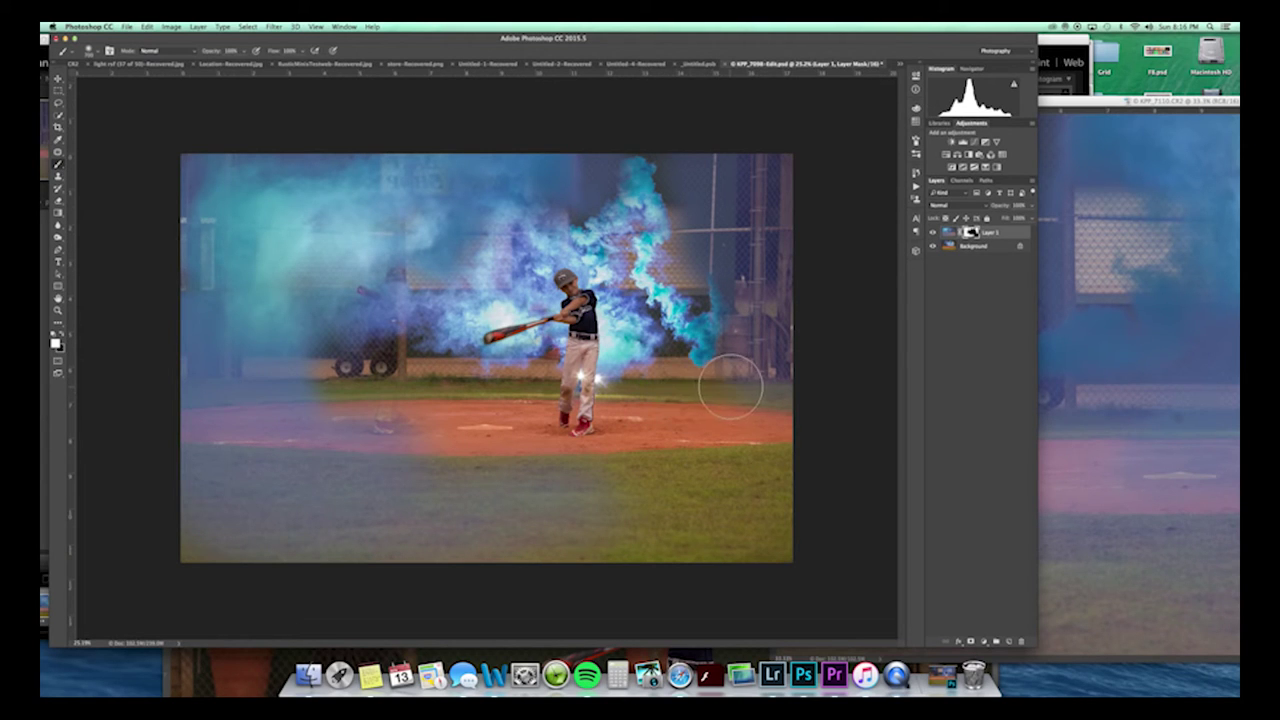
Duplicate Layer 1 with its mask and shift the copy toward the photo's right side.
drag(948, 234, 985, 642)
key(v)
drag(712, 347, 825, 348)
drag(276, 358, 681, 358)
drag(887, 361, 180, 383)
drag(683, 357, 793, 352)
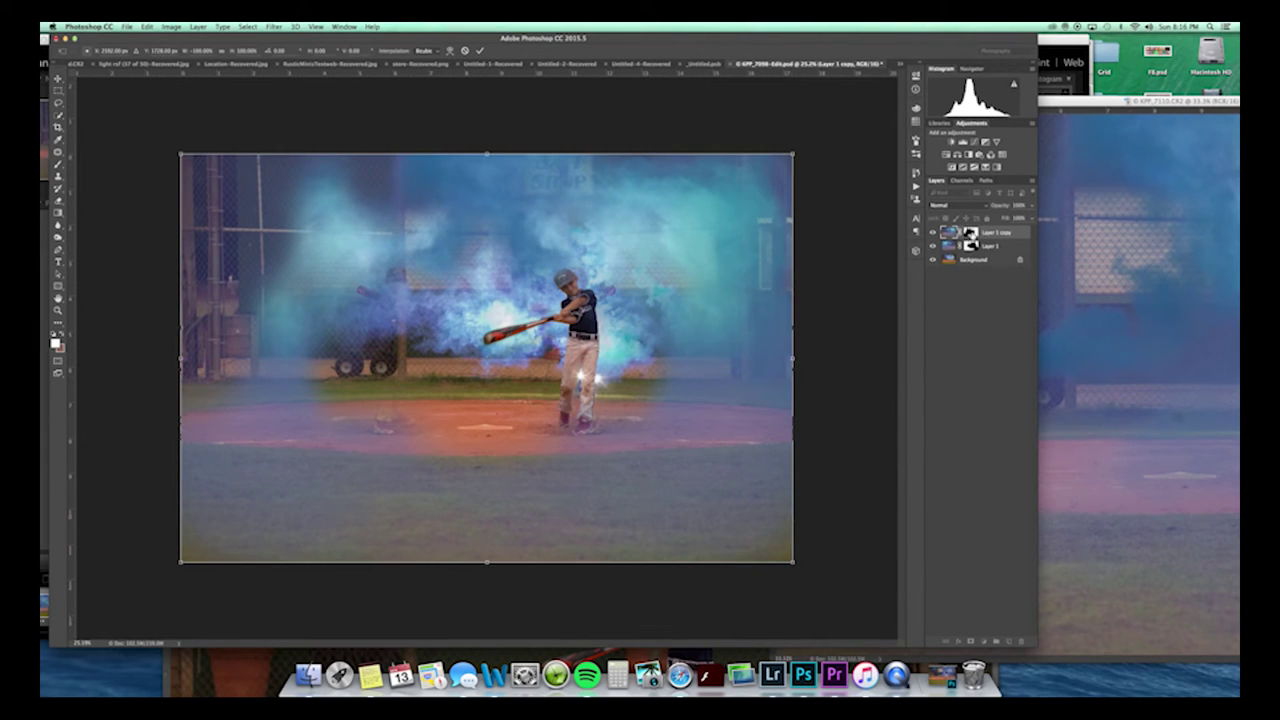
click(464, 51)
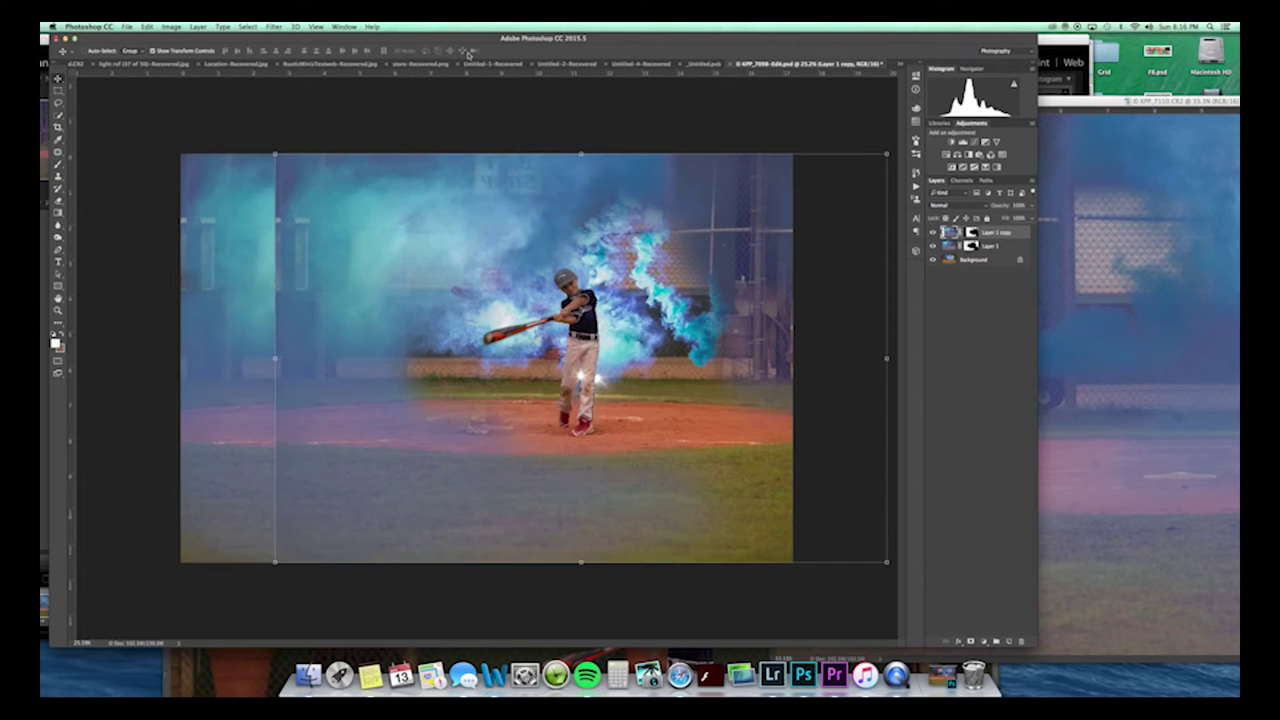
Mirror Layer 1 copy horizontally with a free transform and stretch it to cover the full canvas width.
drag(274, 360, 620, 352)
drag(886, 358, 180, 349)
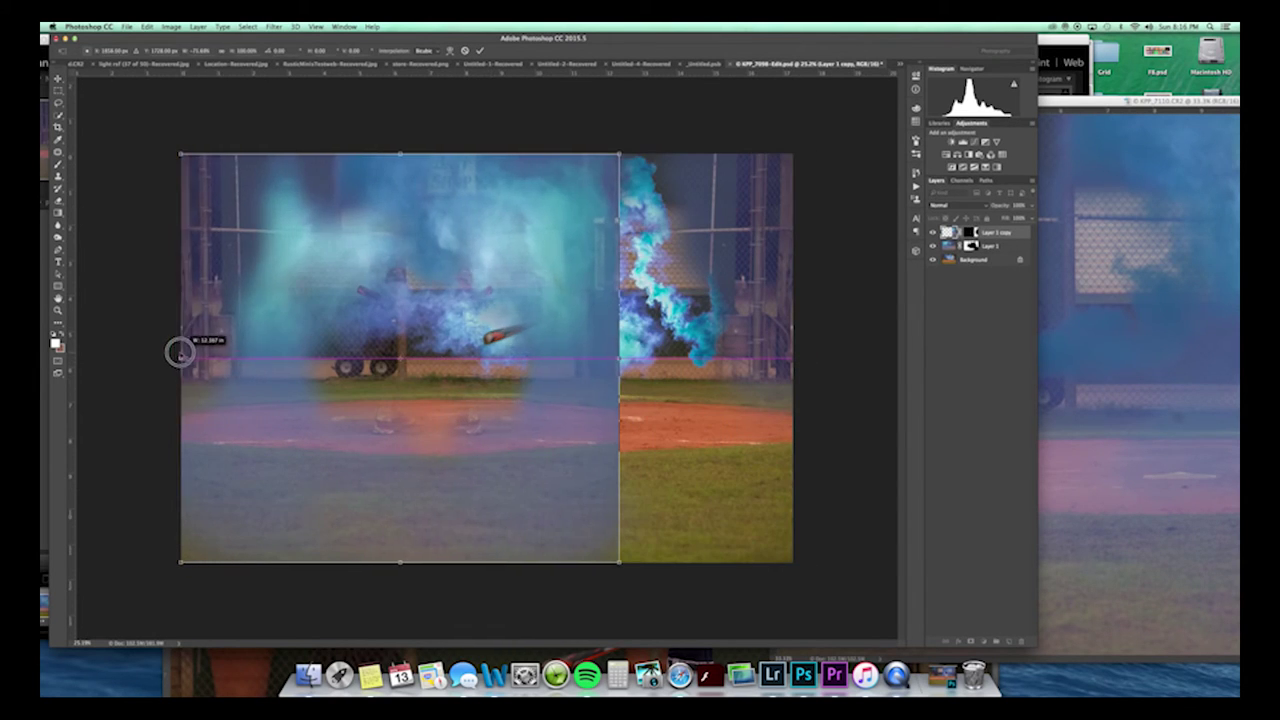
drag(618, 355, 793, 343)
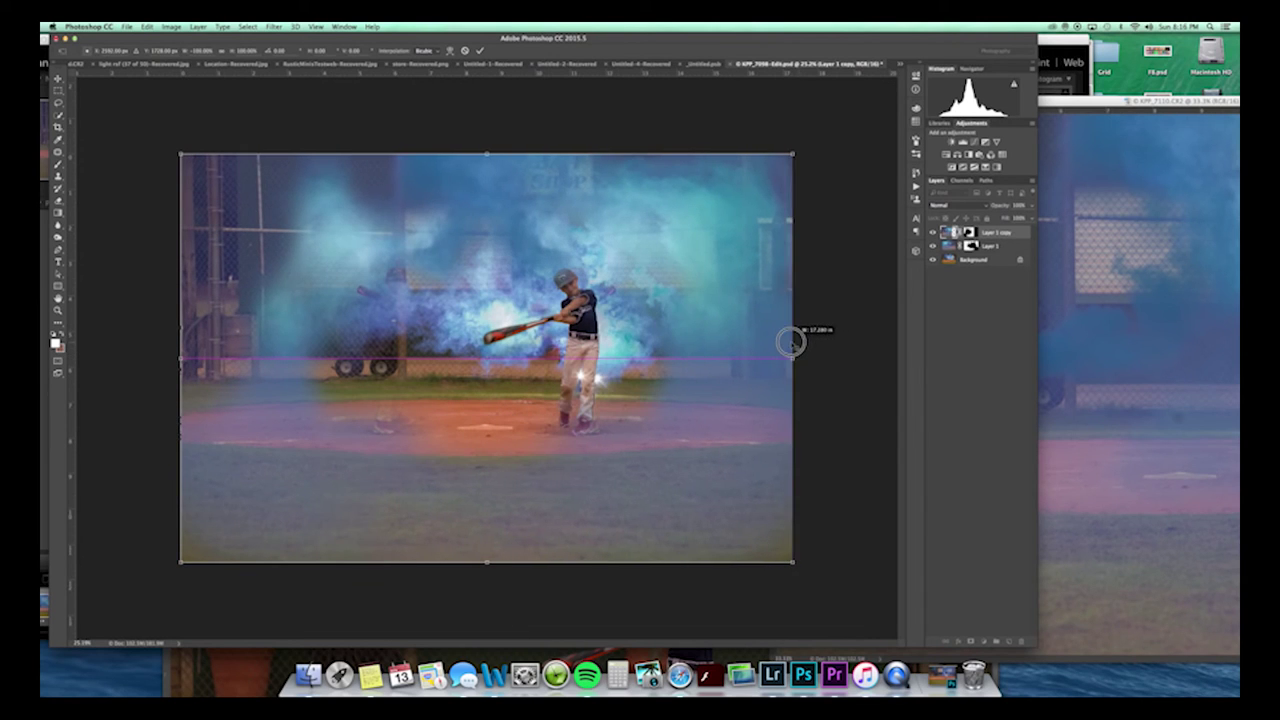
click(479, 49)
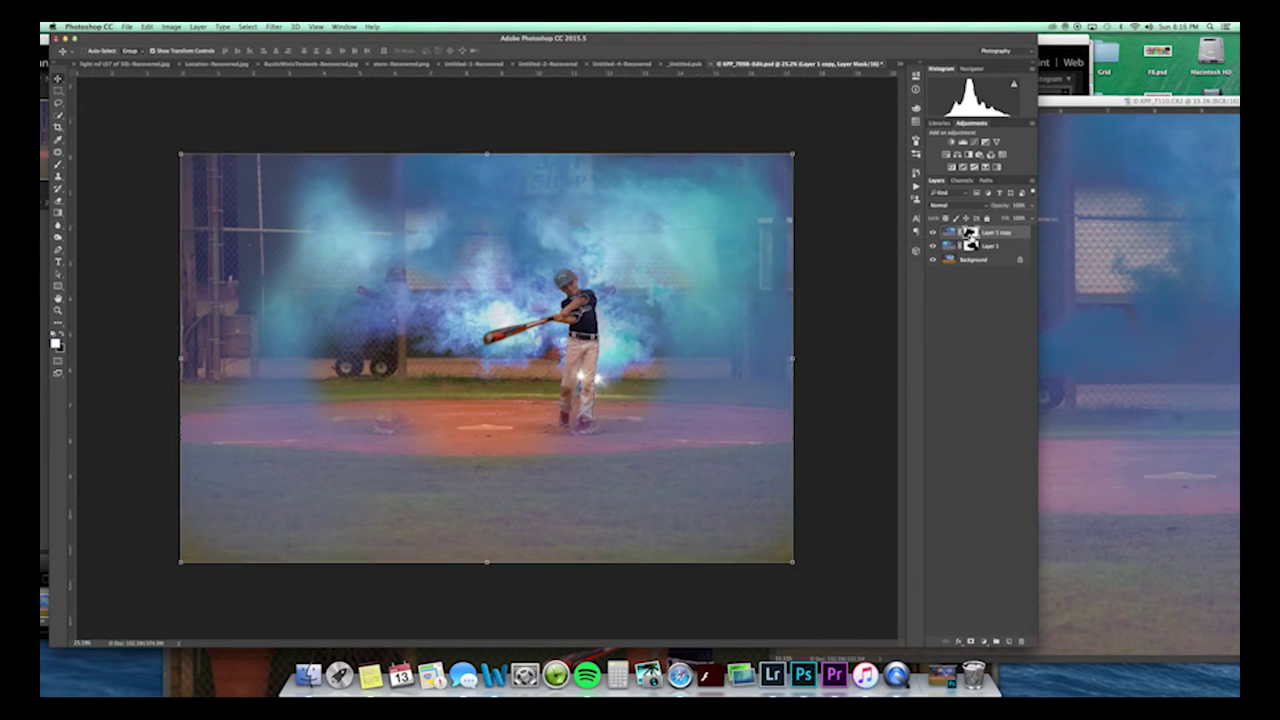
Replace Layer 1 copy's mask with a new one and invert it to black to hide the mirrored smoke.
key(super+i)
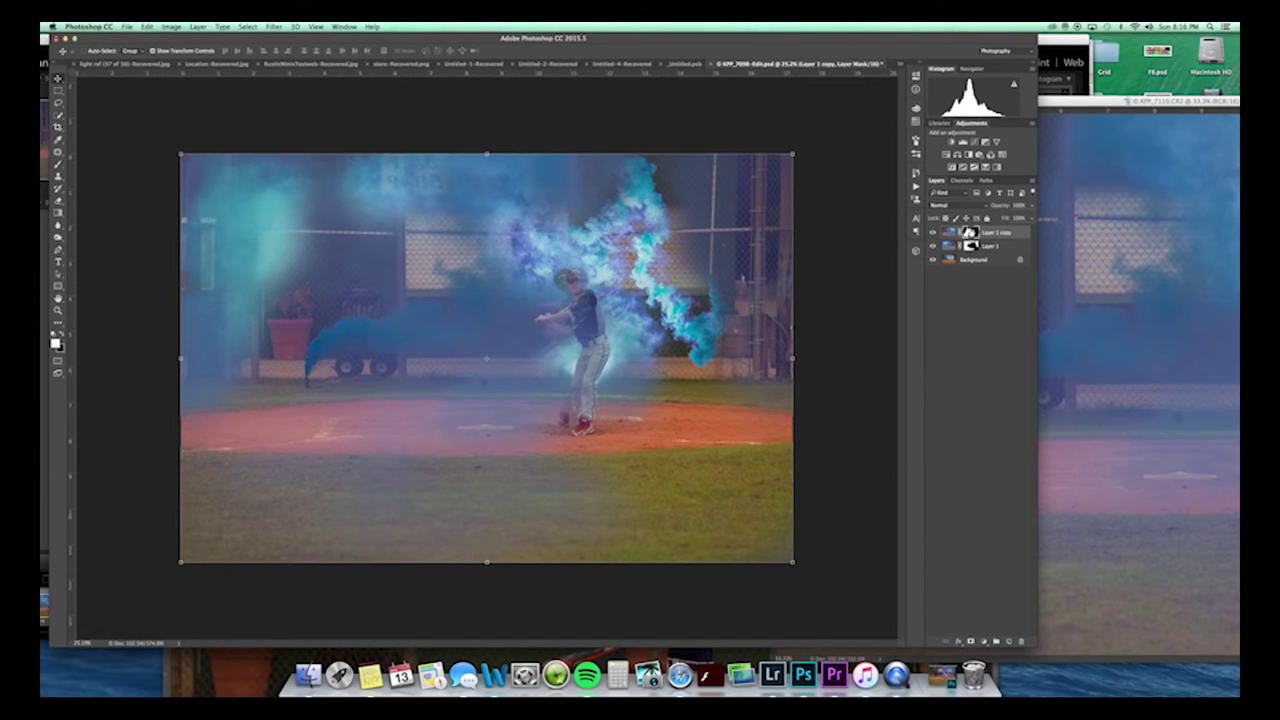
right_click(970, 232)
click(992, 247)
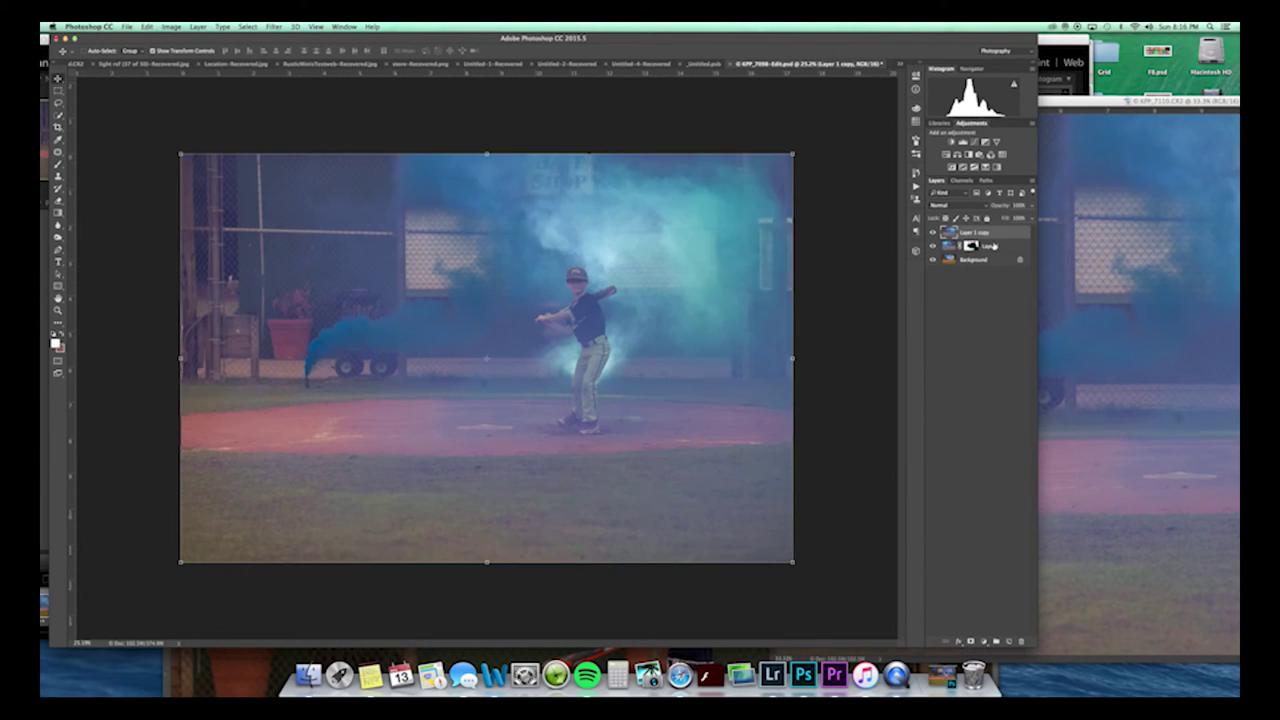
click(970, 641)
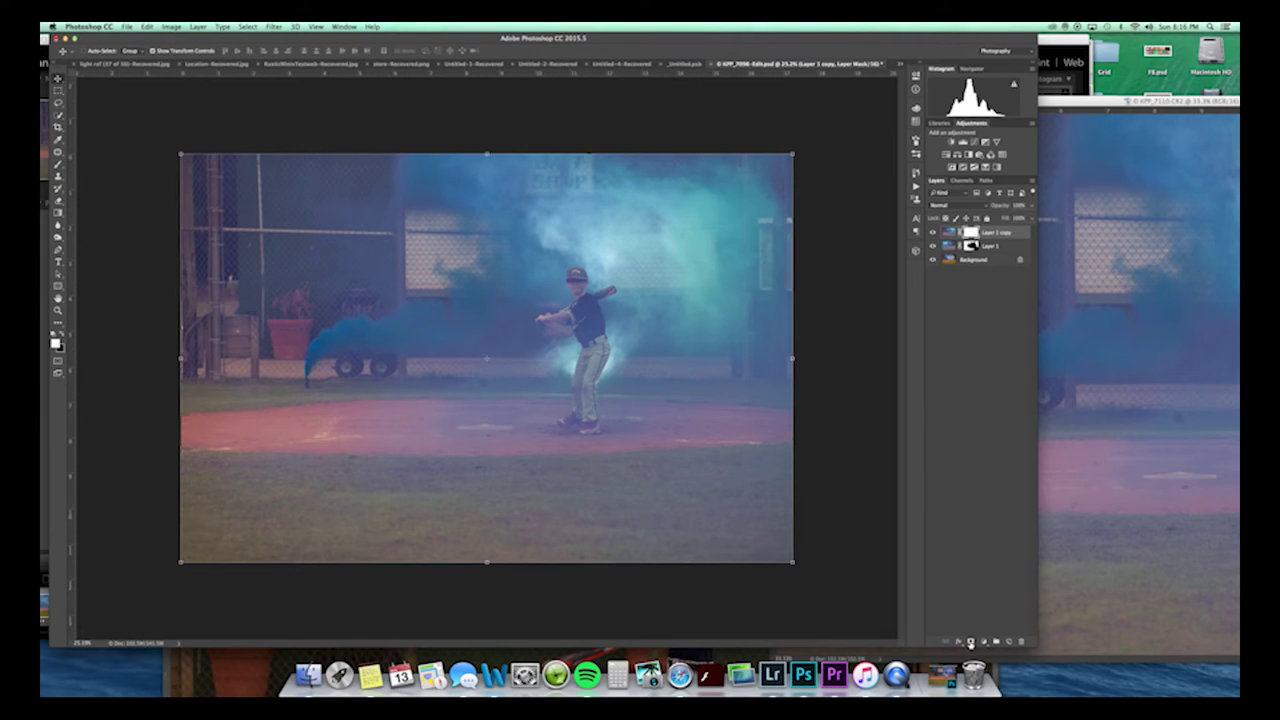
key(super+i)
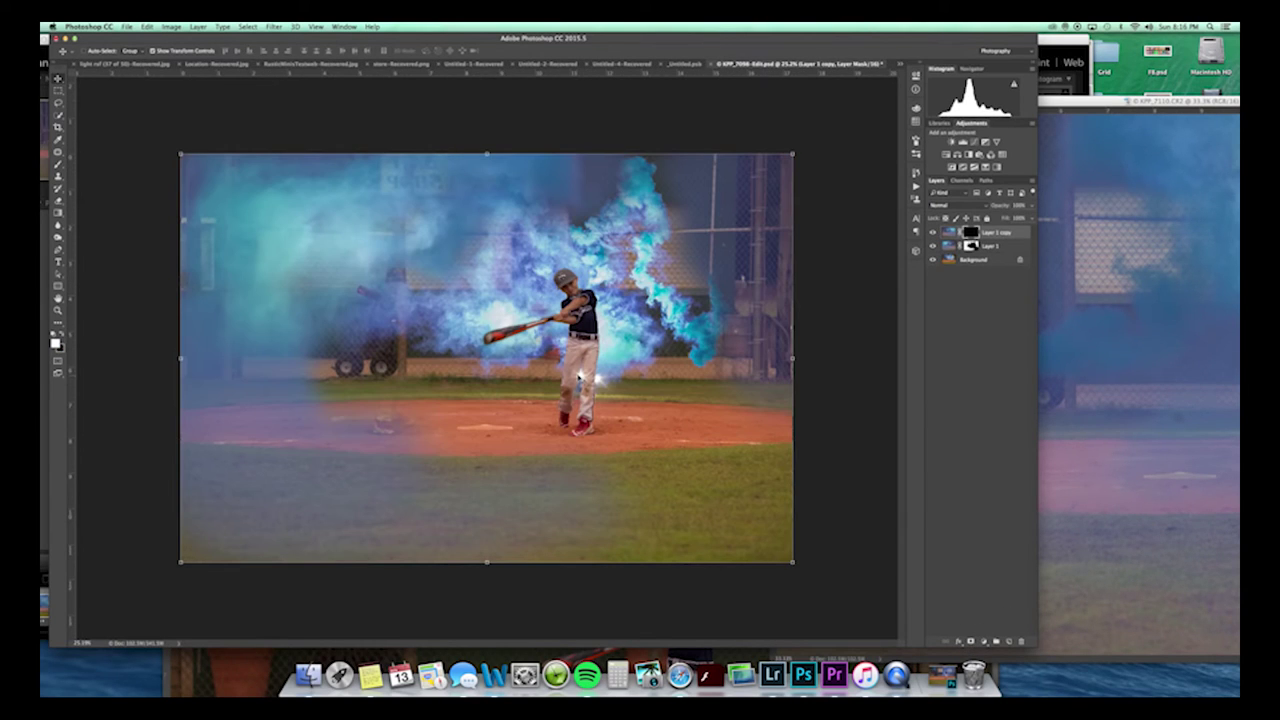
Paint white on Layer 1 copy's mask down the photo's right side to reveal the mirrored smoke.
click(933, 246)
click(933, 246)
key(b)
mouse_move(690, 262)
mouse_down()
mouse_move(699, 182)
mouse_move(767, 172)
mouse_move(742, 248)
mouse_move(755, 275)
mouse_move(784, 244)
mouse_move(806, 157)
mouse_up()
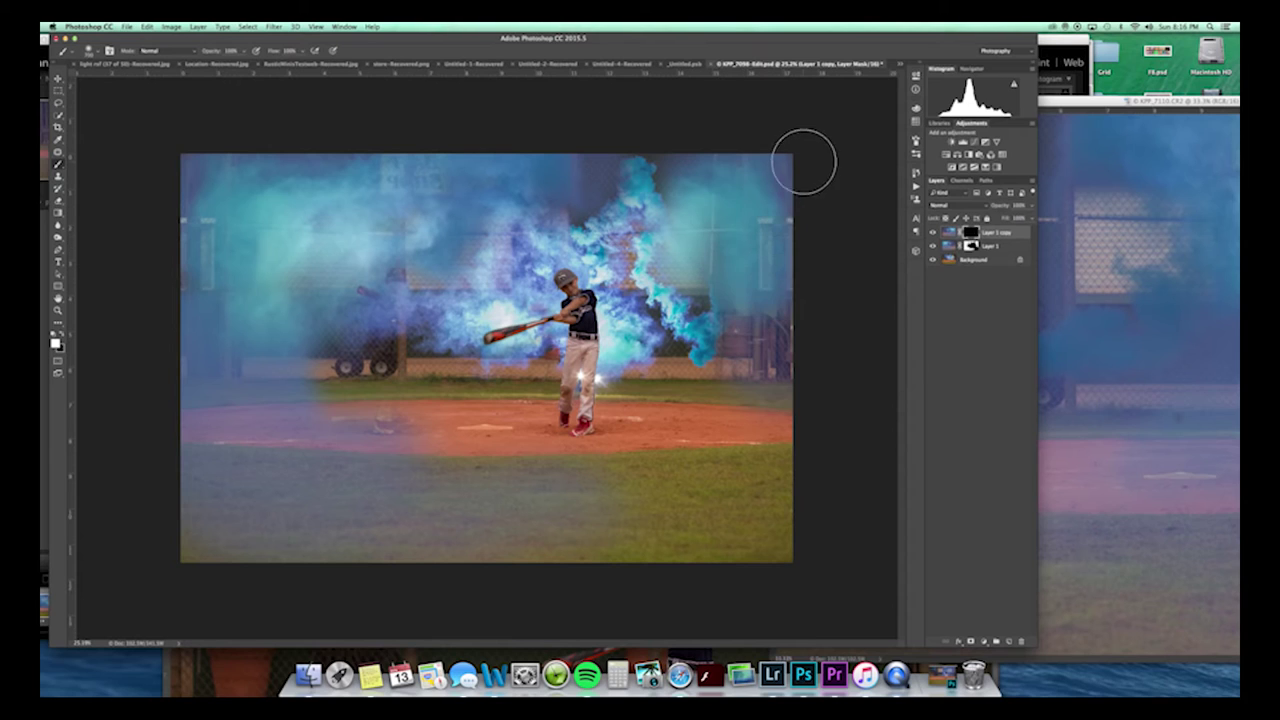
mouse_move(691, 144)
mouse_down()
mouse_move(771, 230)
mouse_move(766, 363)
mouse_up()
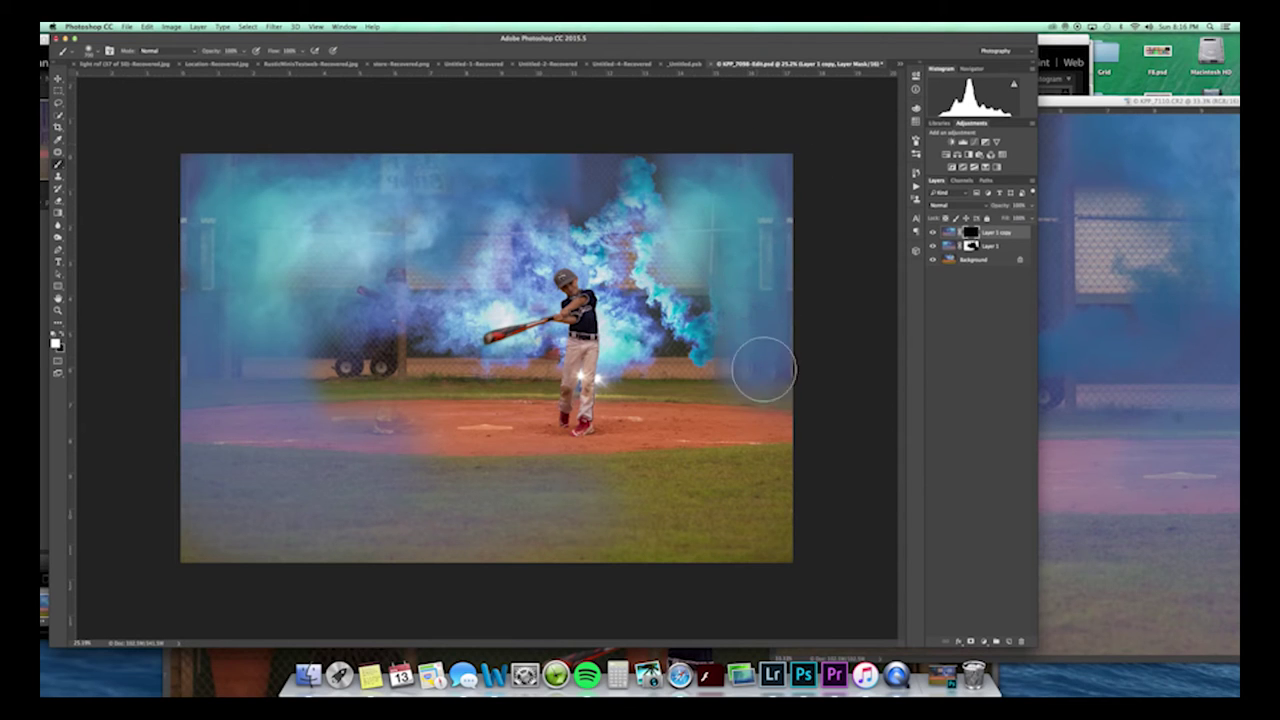
Paint Layer 1 copy's mask over the mirrored lettering at the upper edge and around the wagon, masking out the smoke source beside it.
drag(433, 170, 378, 161)
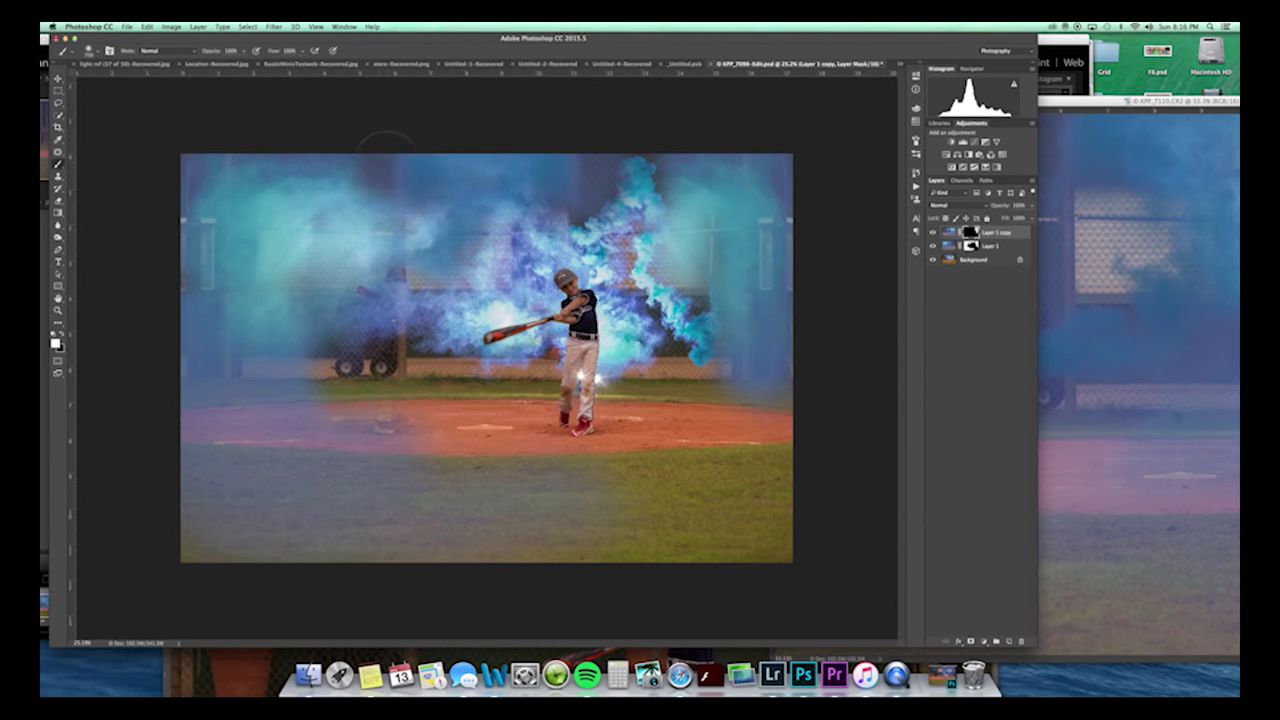
mouse_move(376, 359)
mouse_down()
mouse_move(359, 358)
mouse_move(386, 282)
mouse_move(361, 300)
mouse_move(383, 423)
mouse_move(302, 371)
mouse_move(309, 349)
mouse_move(334, 349)
mouse_move(325, 355)
mouse_up()
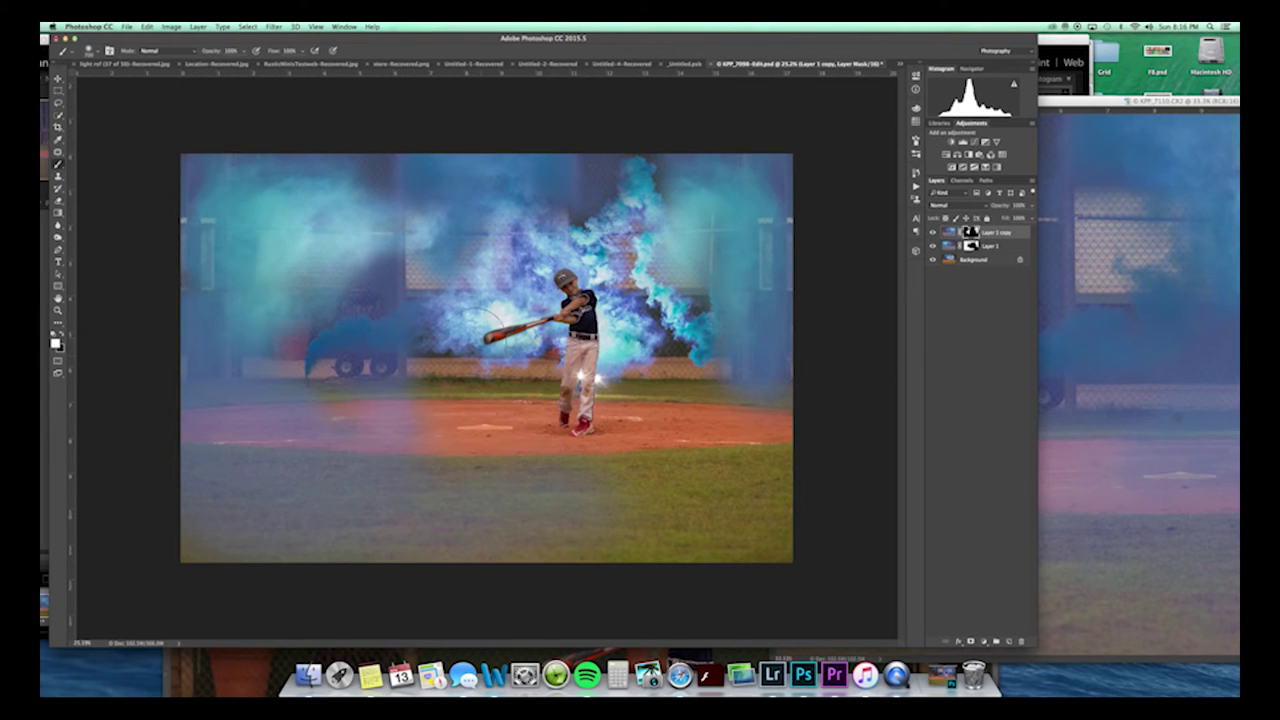
mouse_move(288, 365)
mouse_down()
mouse_move(280, 349)
mouse_move(370, 287)
mouse_move(297, 373)
mouse_up()
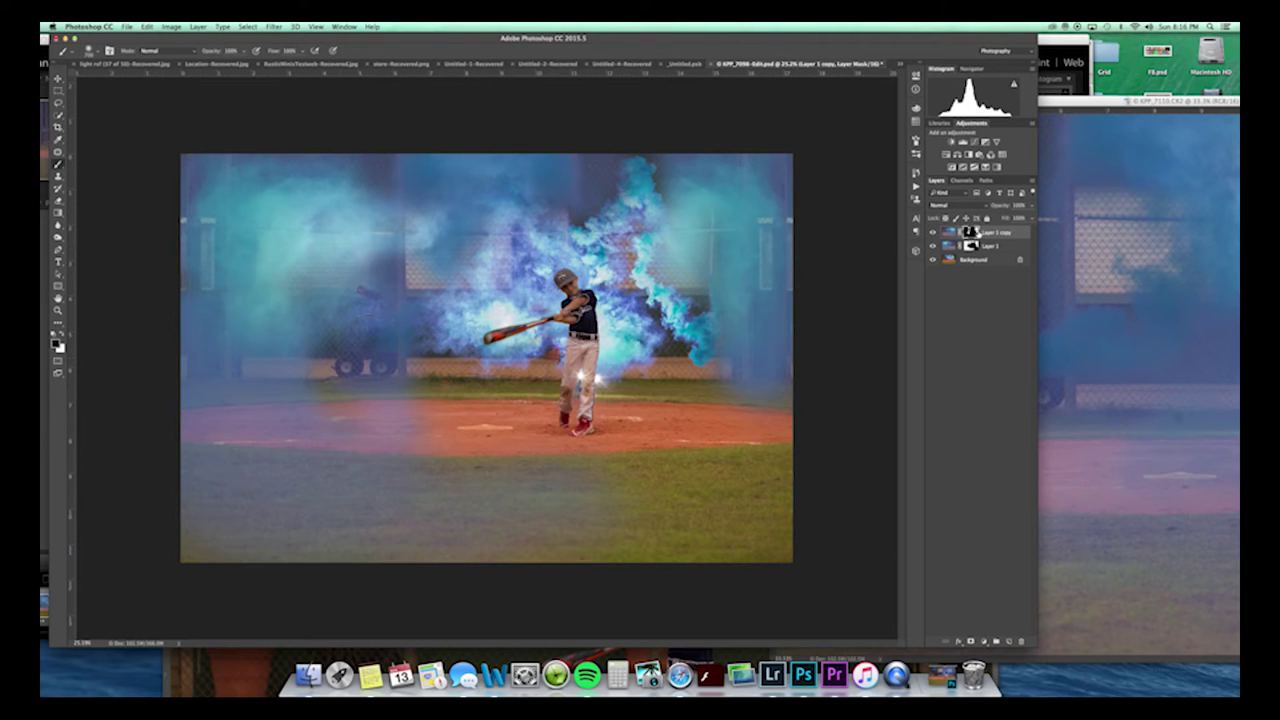
Paint black on Layer 1's mask over the leftover ghost batter and the wagon beneath him.
click(971, 246)
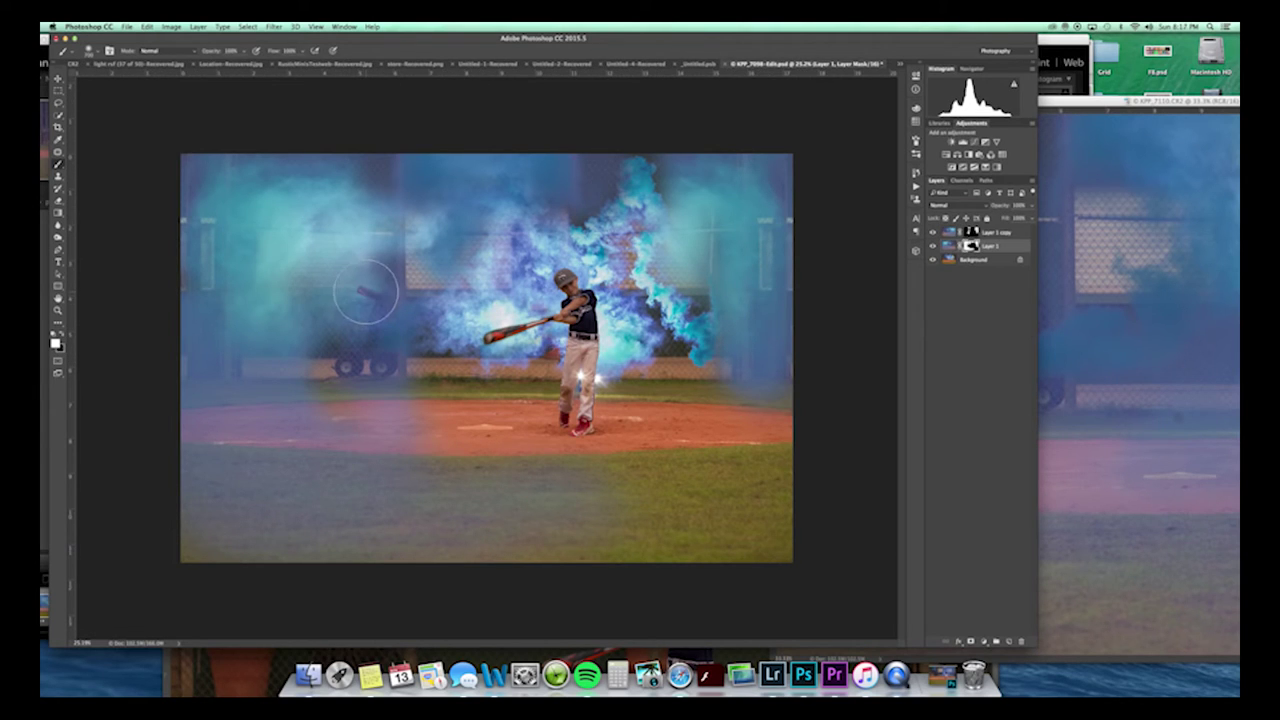
key(x)
drag(366, 286, 362, 298)
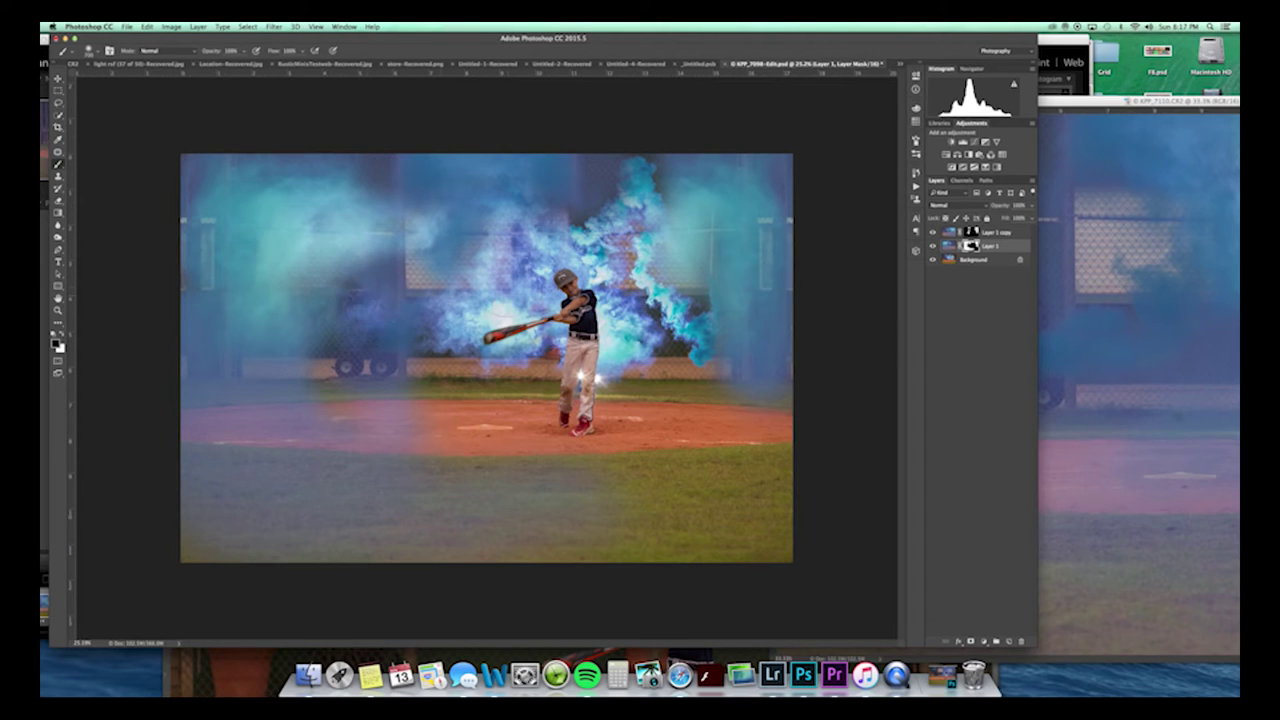
drag(376, 365, 330, 371)
Paint black on Layer 1 copy's mask over the remaining smoke source beside the wagon.
click(974, 232)
key(z)
alt+click(316, 367)
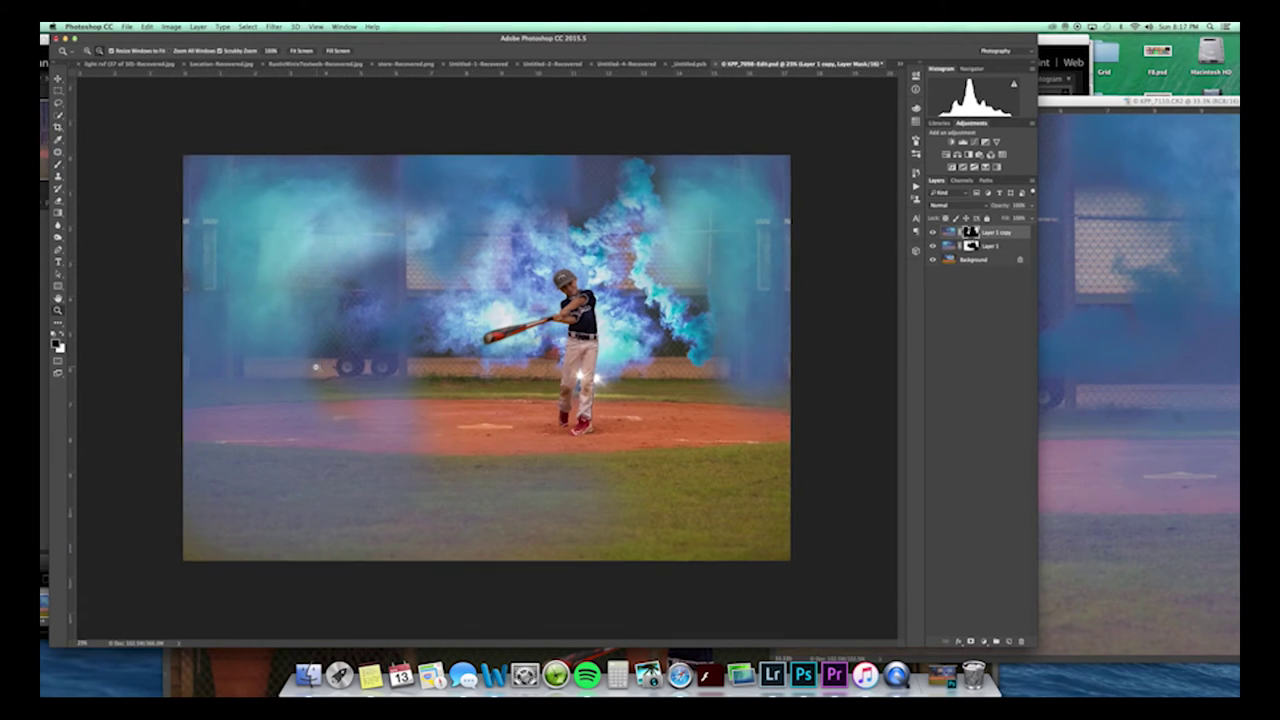
key(b)
key(x)
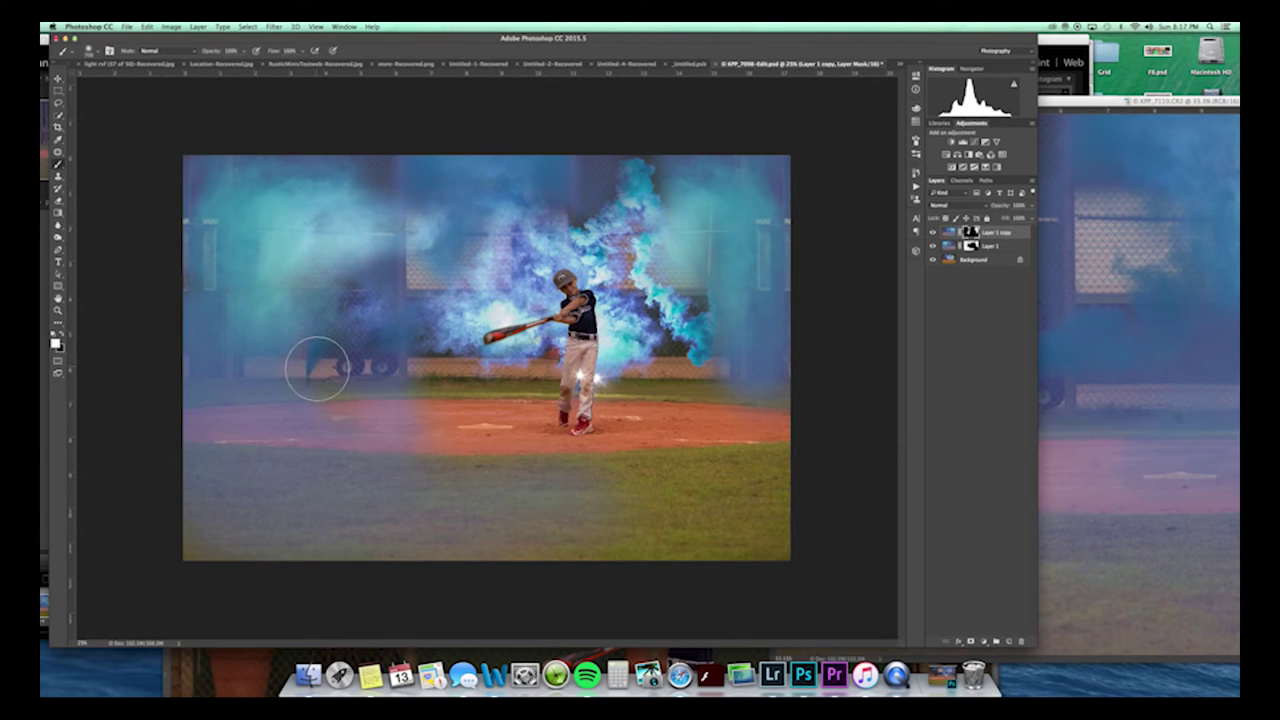
key(x)
drag(320, 368, 315, 368)
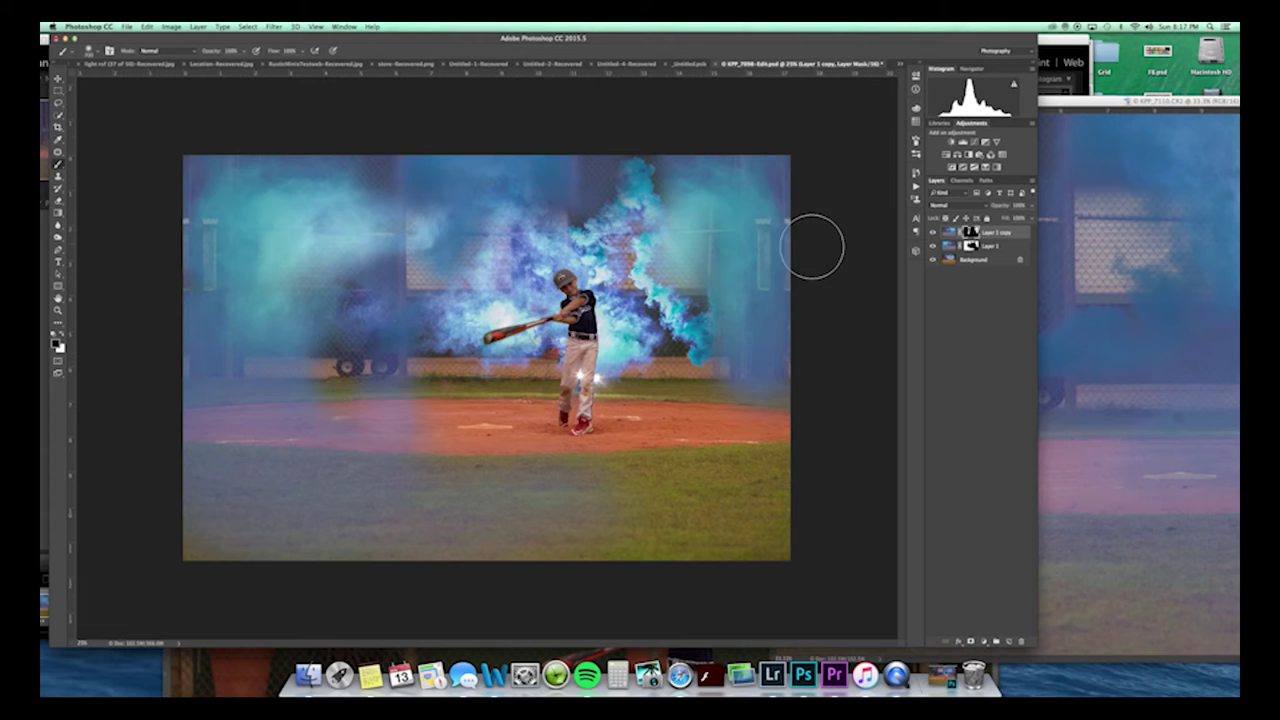
Paint black on Layer 1's mask with a larger brush to clear the haze from the grass and the infield edge.
drag(562, 297, 573, 298)
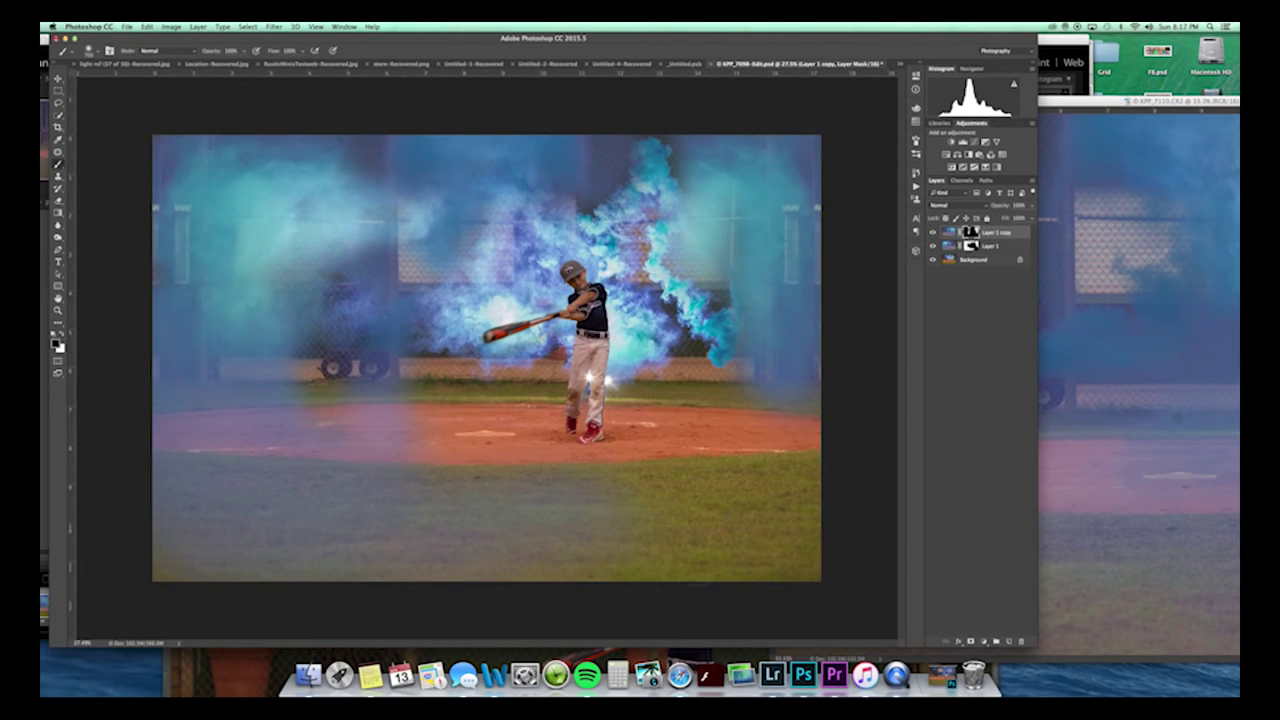
key(bracketright)
key(bracketright)
key(bracketright)
key(bracketright)
key(x)
mouse_move(793, 527)
mouse_down()
mouse_move(567, 529)
mouse_move(833, 496)
mouse_move(781, 514)
mouse_move(462, 530)
mouse_move(834, 524)
mouse_move(457, 527)
mouse_move(705, 508)
mouse_up()
key(x)
click(970, 245)
mouse_move(500, 508)
mouse_down()
mouse_move(432, 534)
mouse_move(147, 503)
mouse_up()
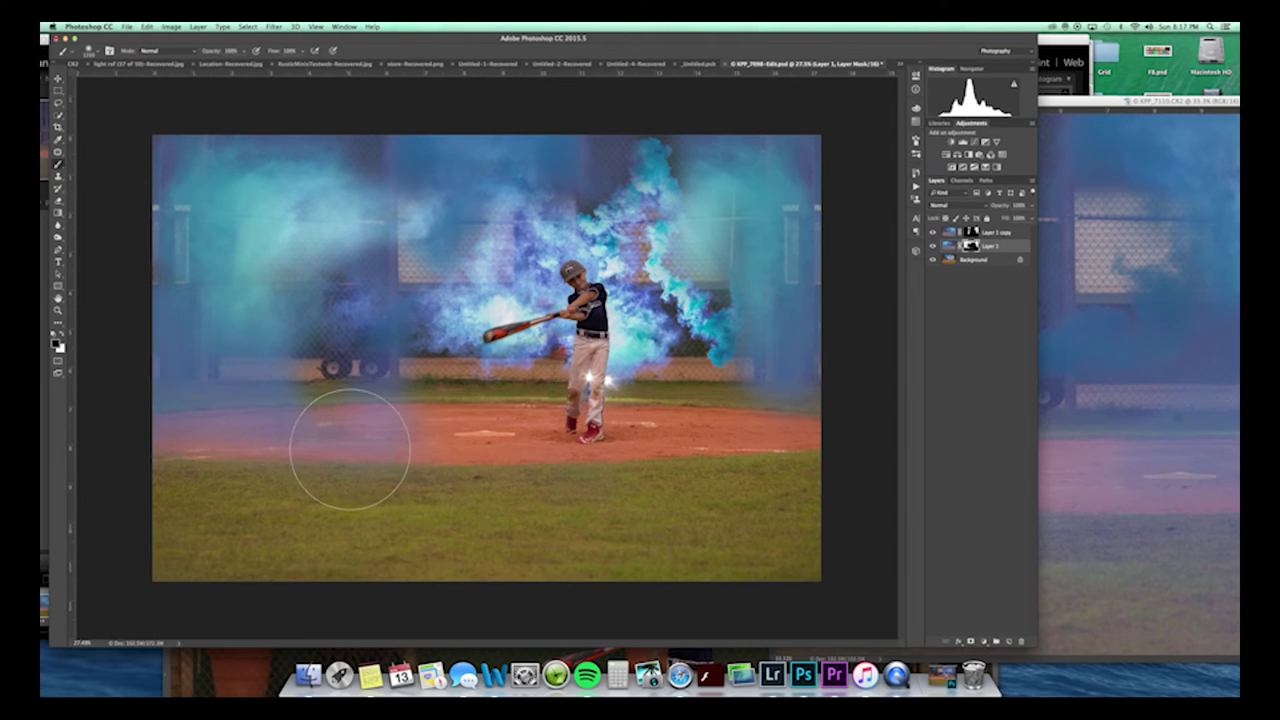
drag(180, 385, 290, 435)
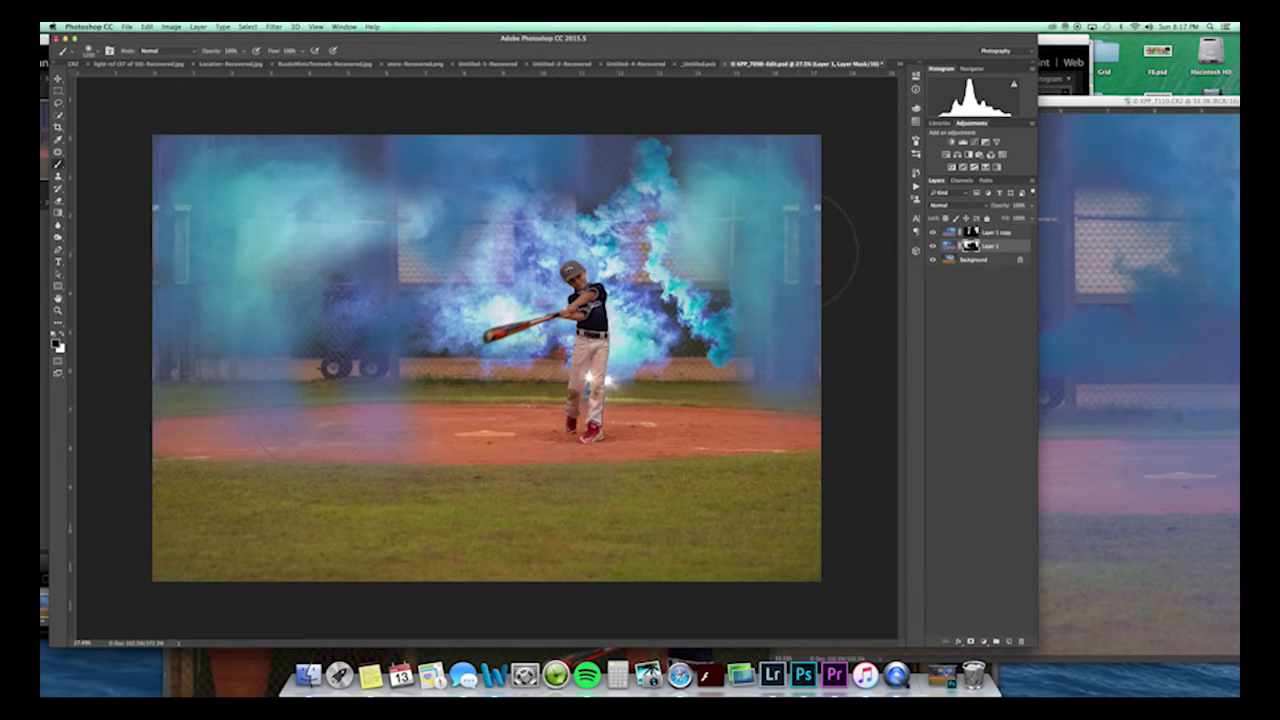
Touch up Layer 1's mask along the upper edge above the batter and toggle the smoke layers' visibility to compare.
mouse_move(587, 165)
mouse_down()
mouse_move(542, 148)
mouse_move(587, 142)
mouse_up()
key(super+z)
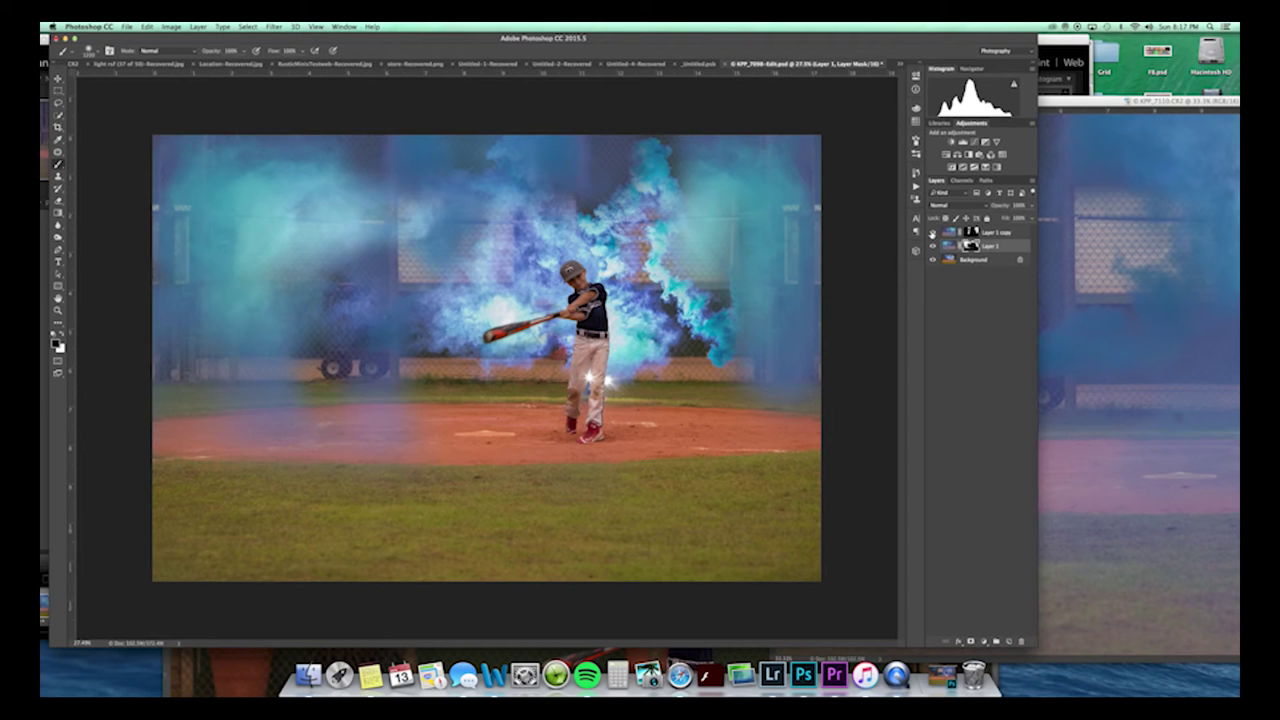
click(932, 246)
click(933, 246)
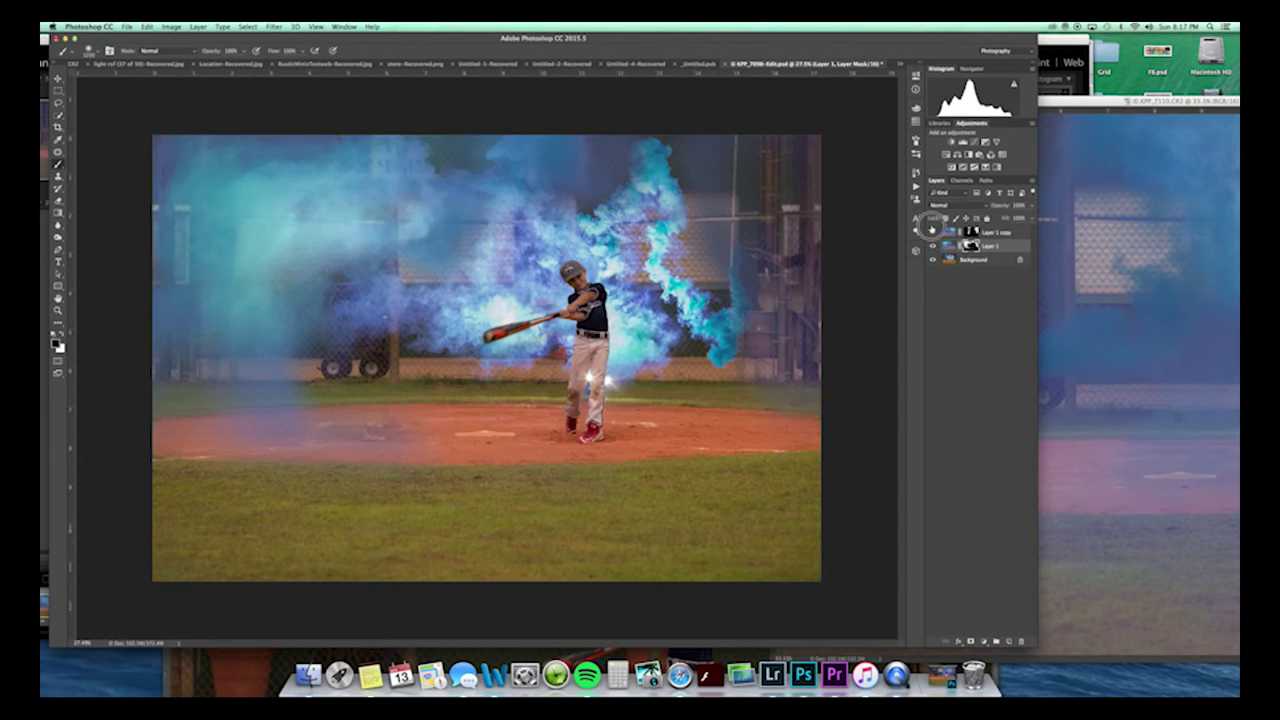
click(932, 231)
Set Layer 1 copy to the Multiply blend mode and lower its opacity.
click(948, 232)
click(945, 205)
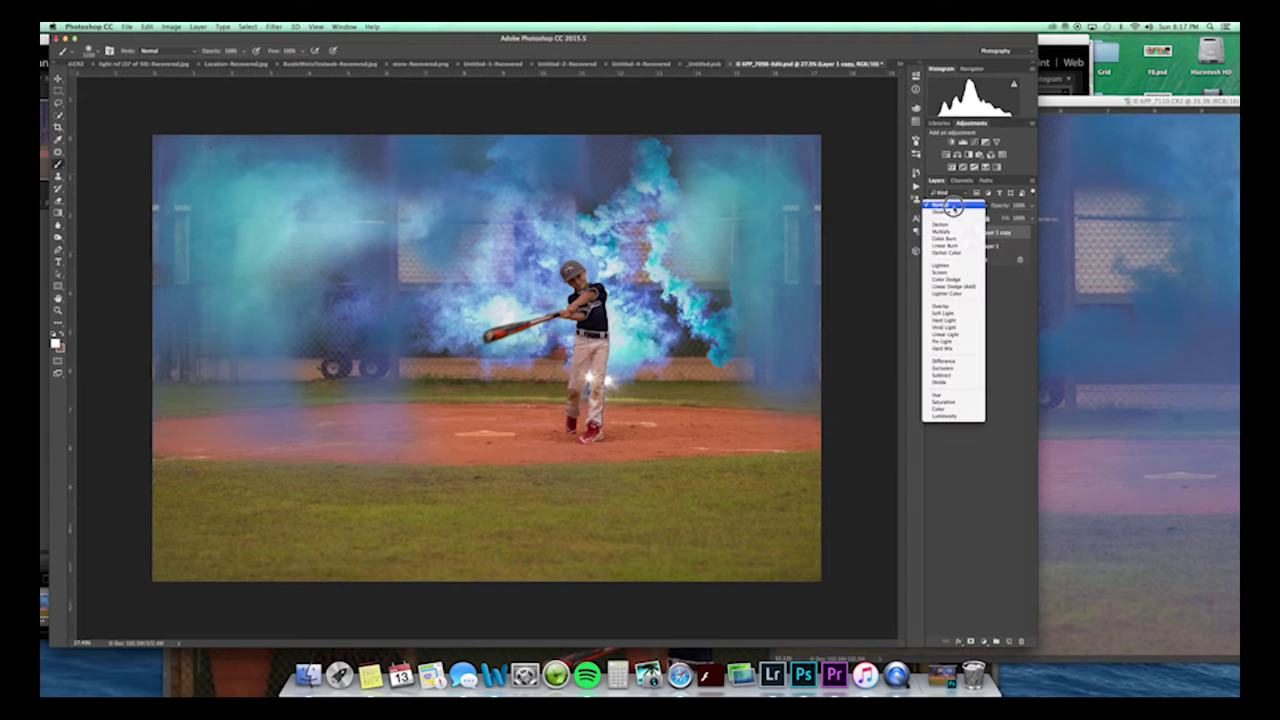
click(945, 228)
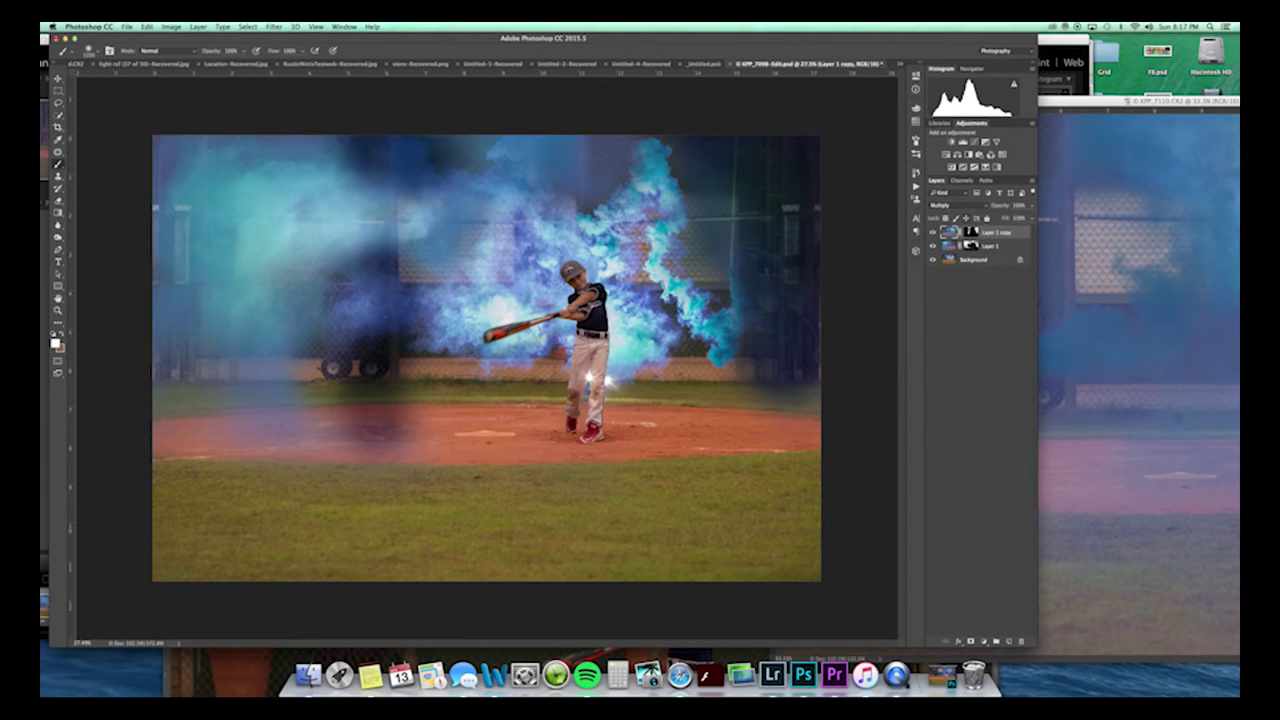
drag(1018, 214, 1010, 217)
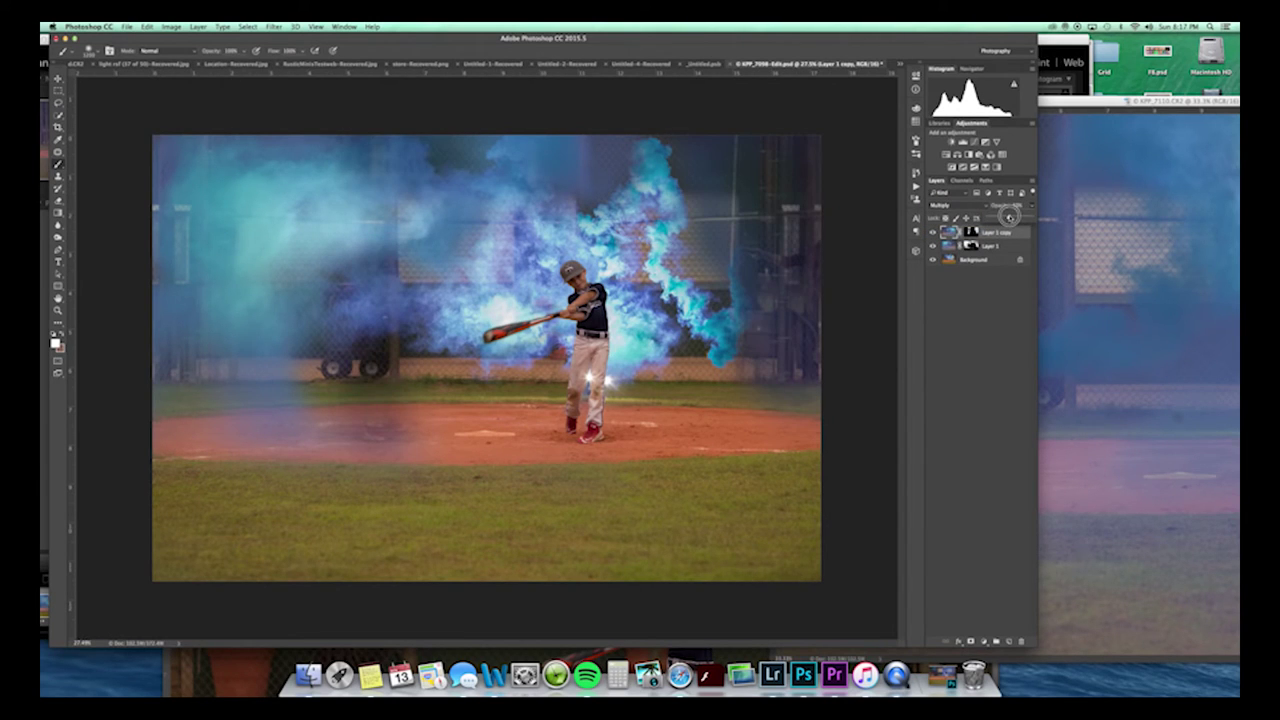
Try other blend modes, including Multiply, on Layer 1 and return it to Normal.
click(952, 246)
click(945, 205)
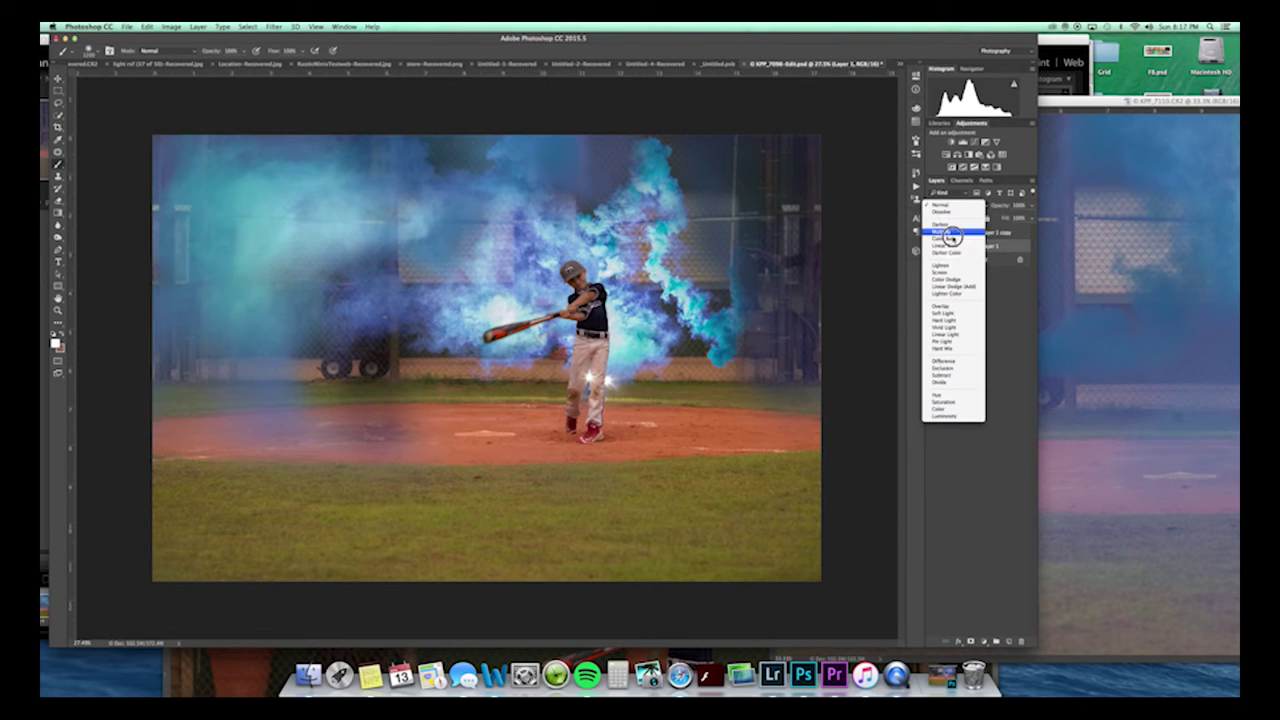
click(952, 272)
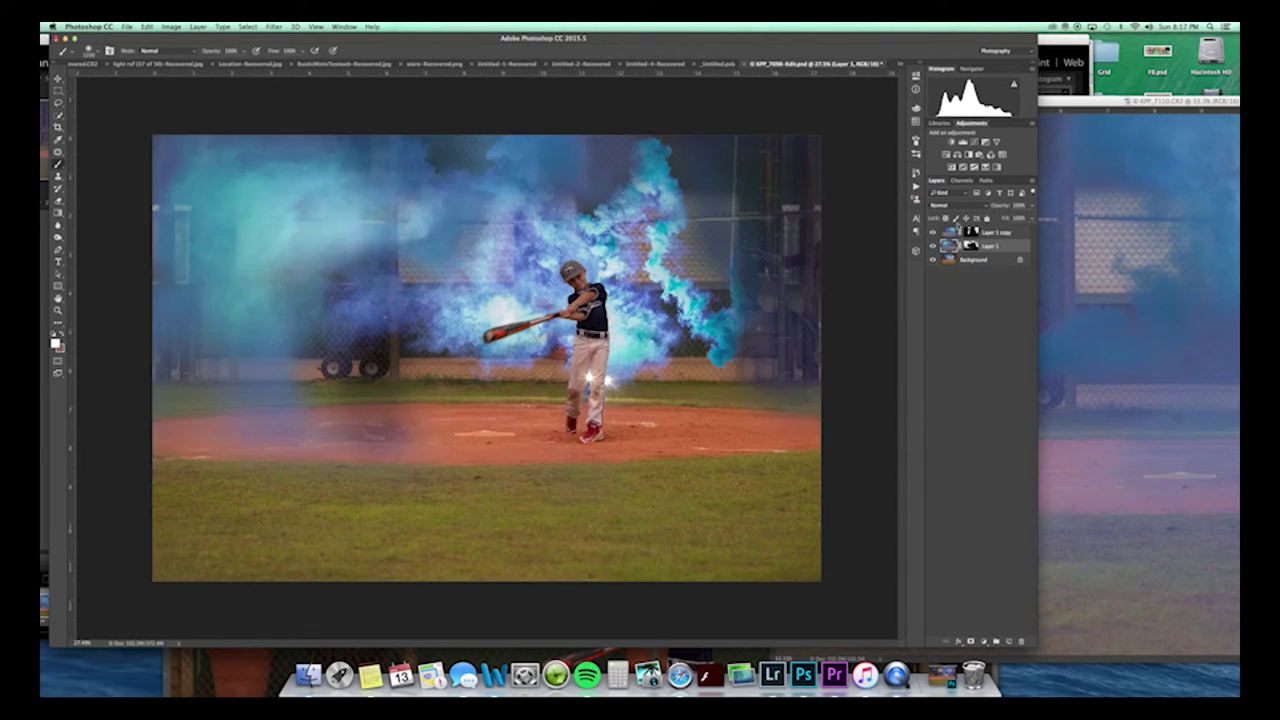
click(952, 206)
click(955, 240)
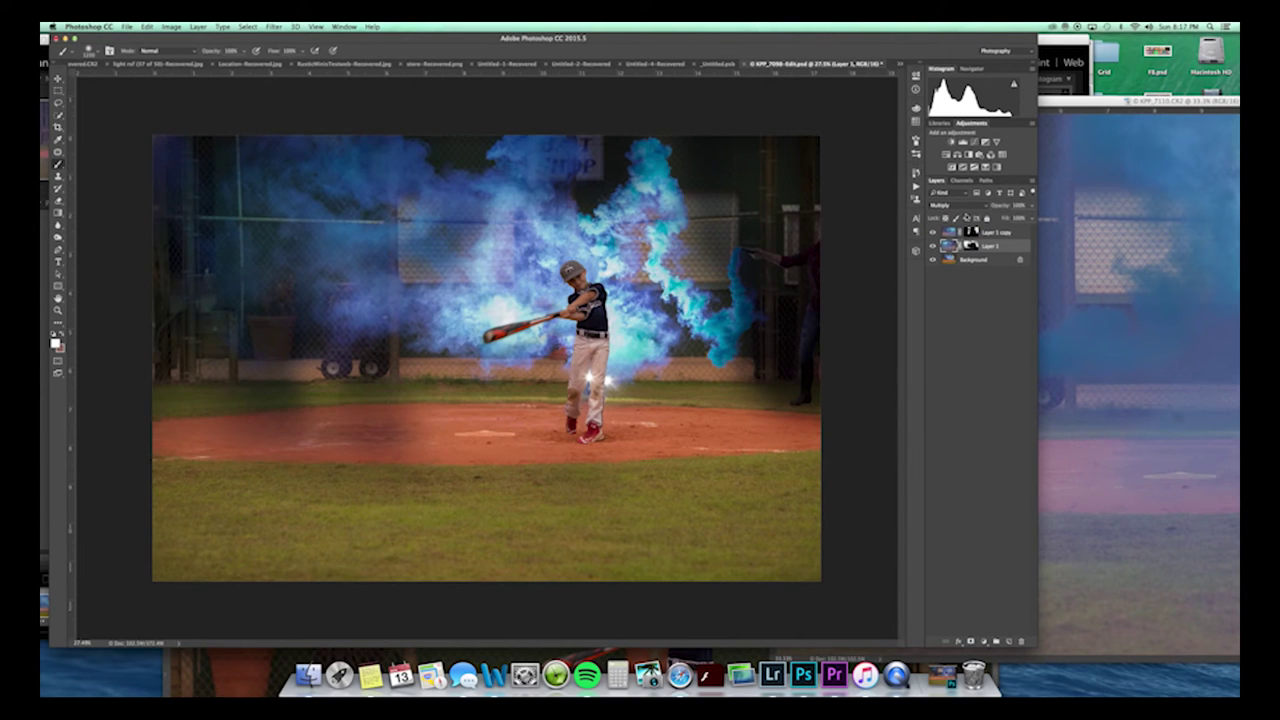
click(952, 206)
click(1006, 234)
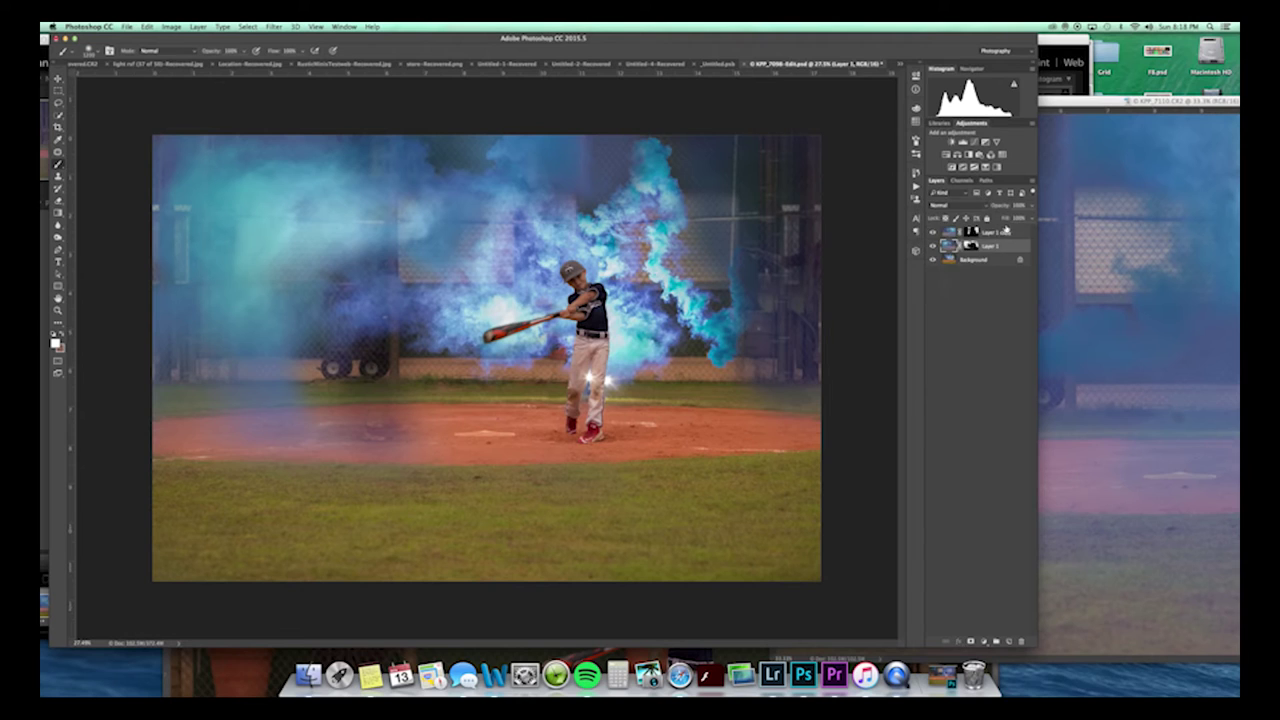
Set Layer 1 copy's blend mode back to Normal.
click(1006, 233)
click(959, 205)
click(961, 179)
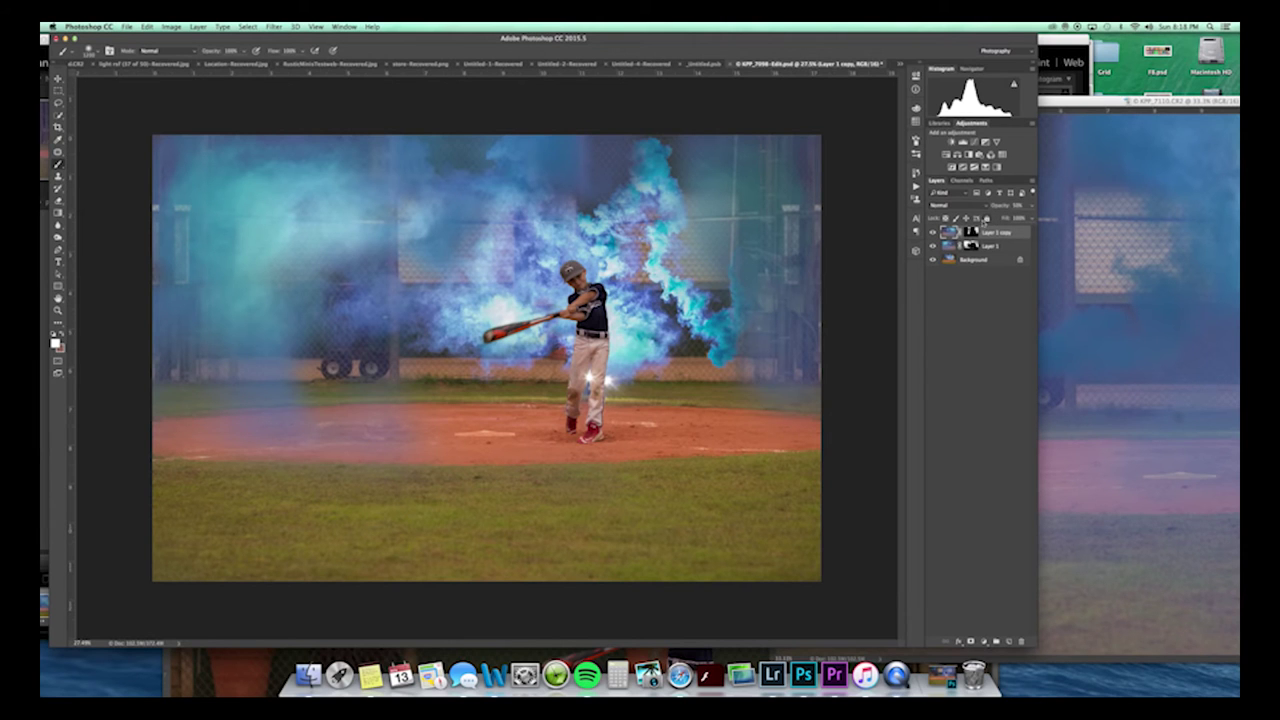
Minimize the KPP_7110 photo window, switch to Lightroom and select photo KPP_7151.
drag(1065, 102, 573, 116)
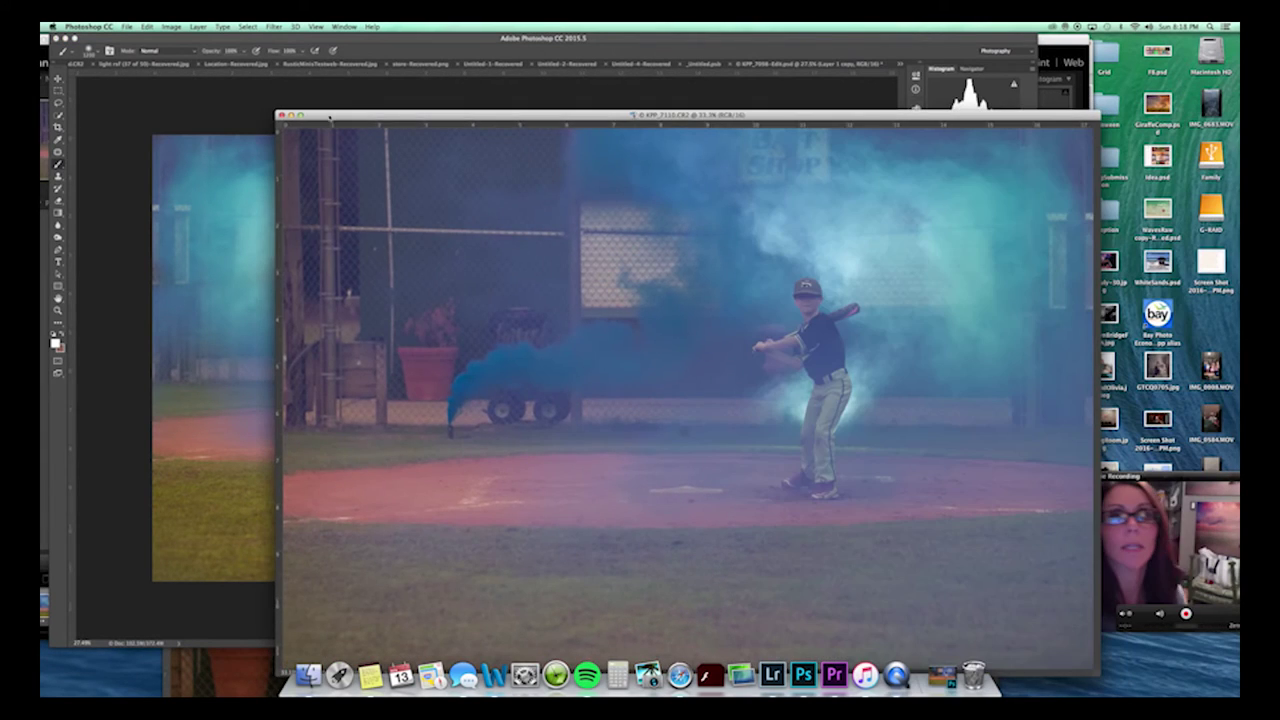
click(290, 115)
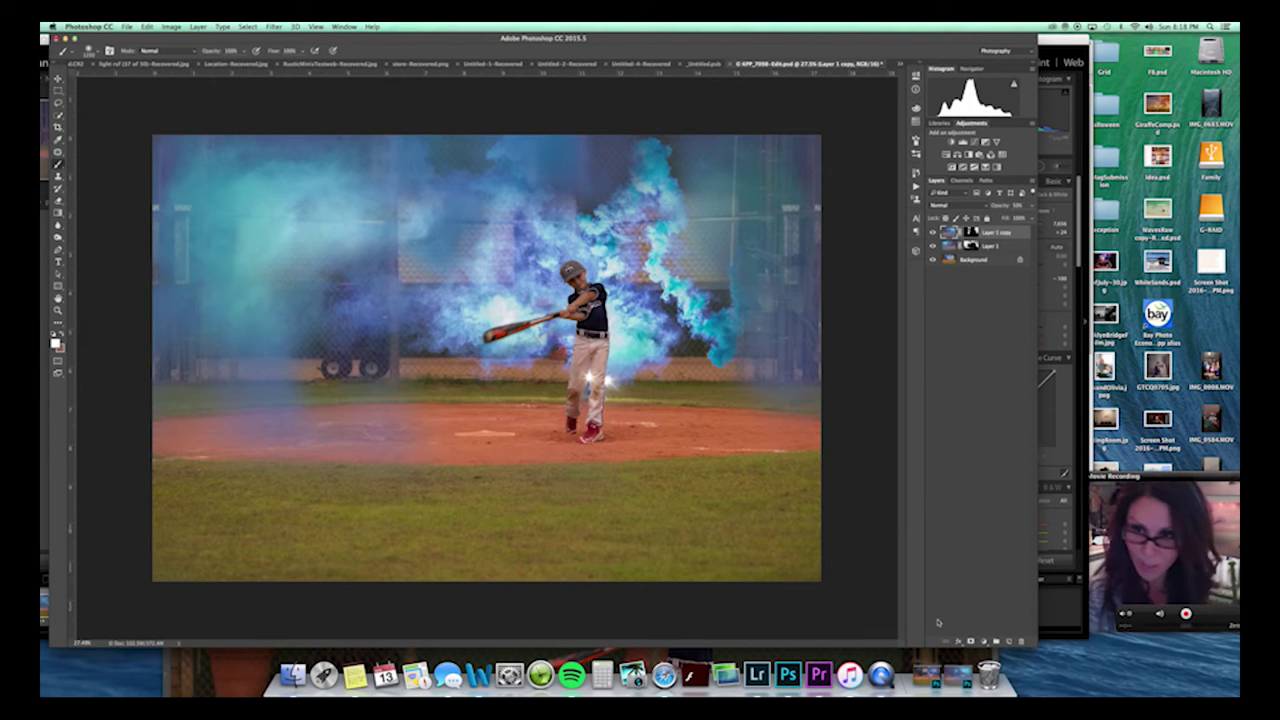
click(757, 674)
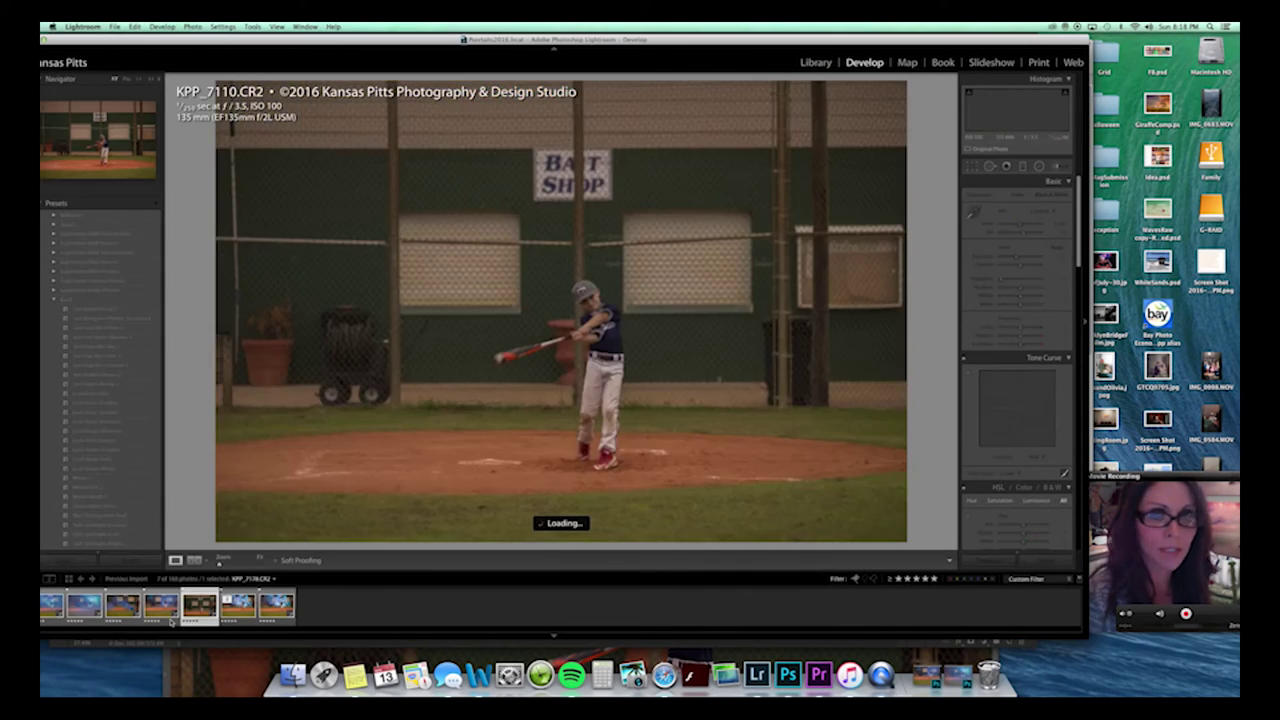
click(172, 620)
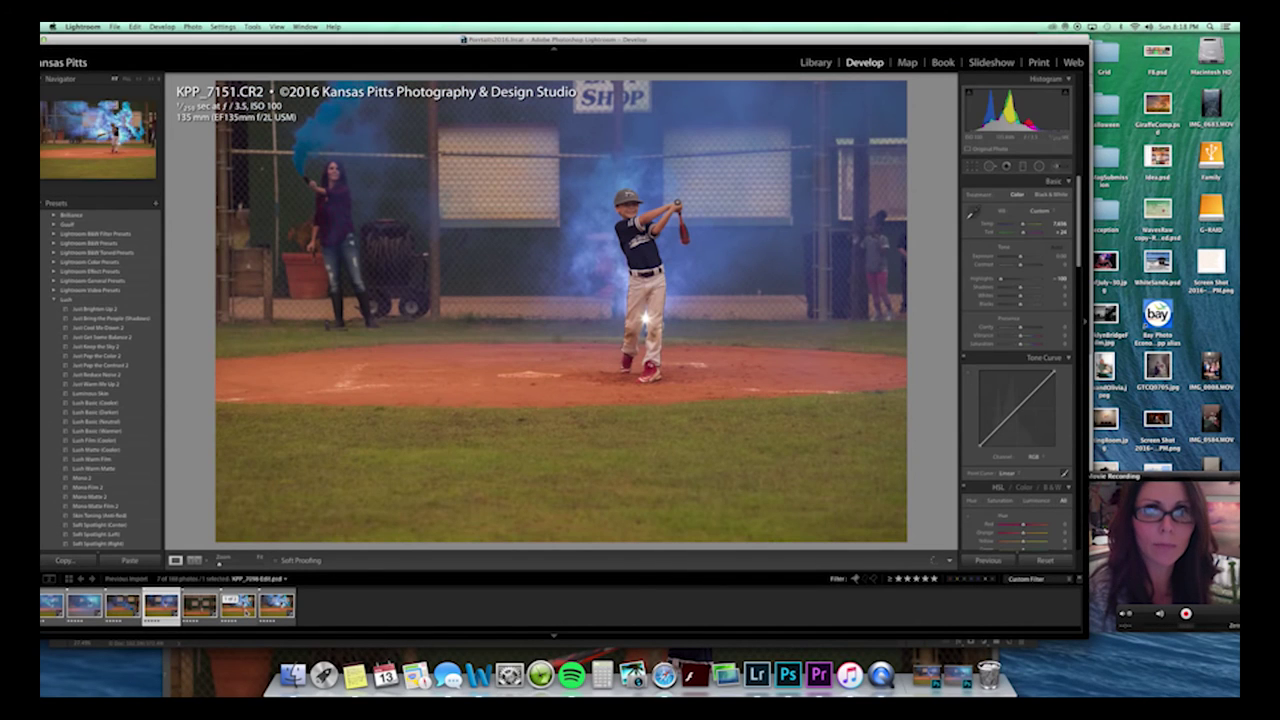
Open the recent catalog family-2-3-2-2.lrcat in Lightroom, skipping the catalog backup this time.
click(116, 27)
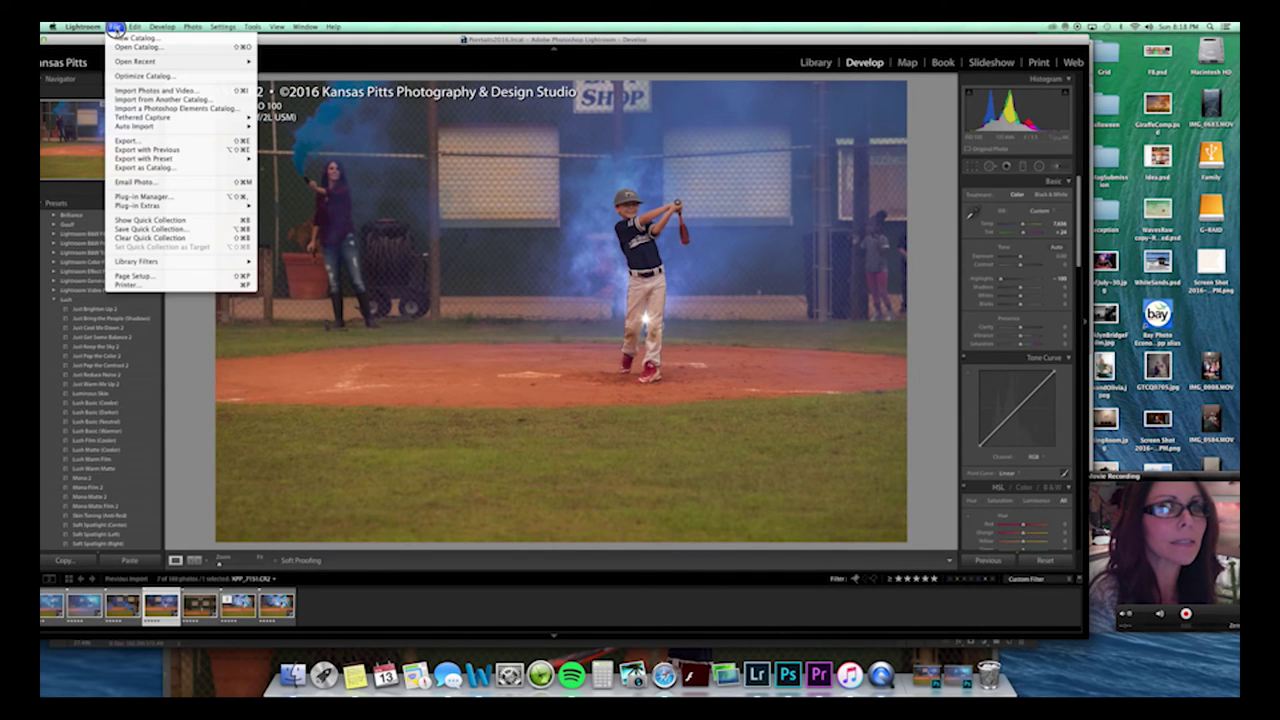
mouse_move(118, 62)
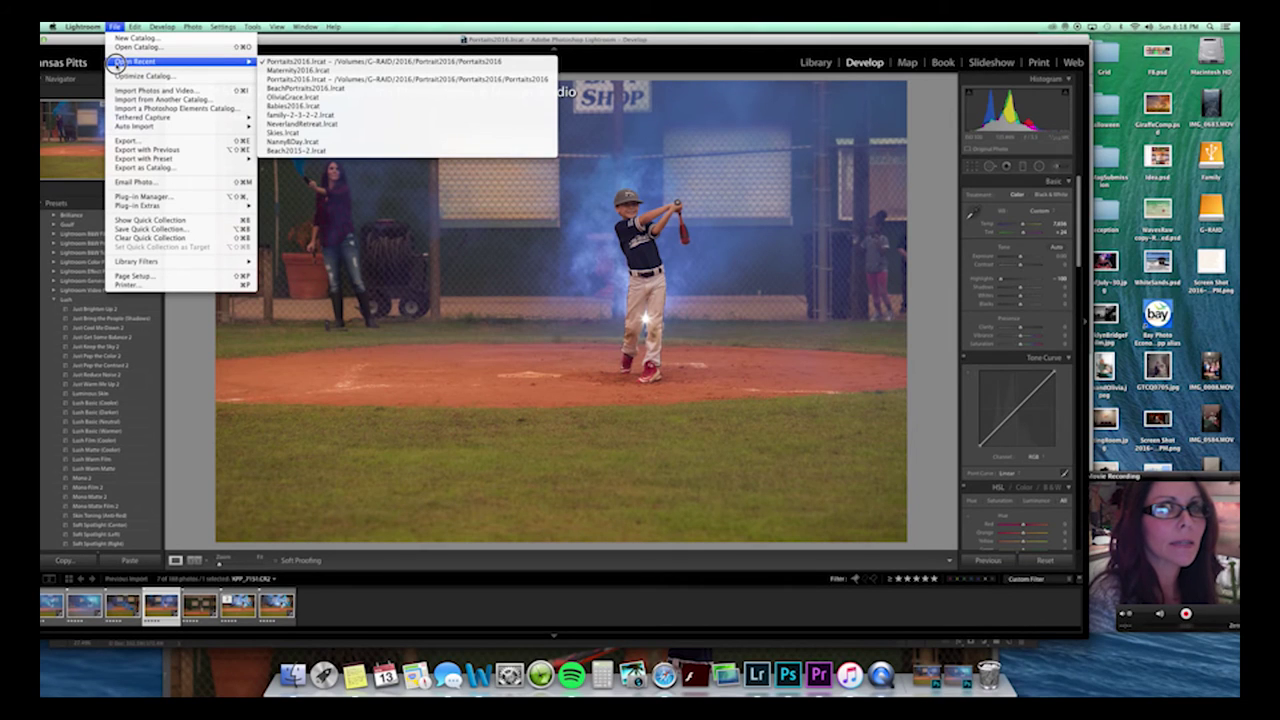
click(295, 115)
click(735, 236)
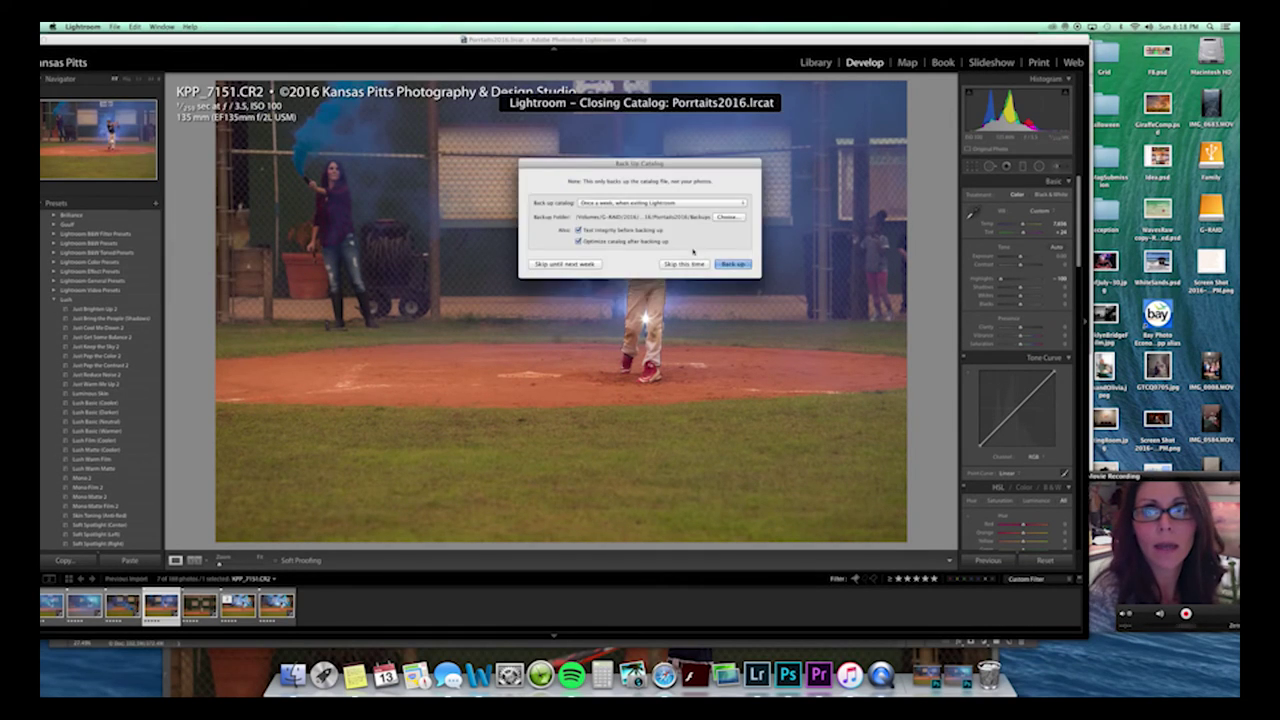
click(684, 264)
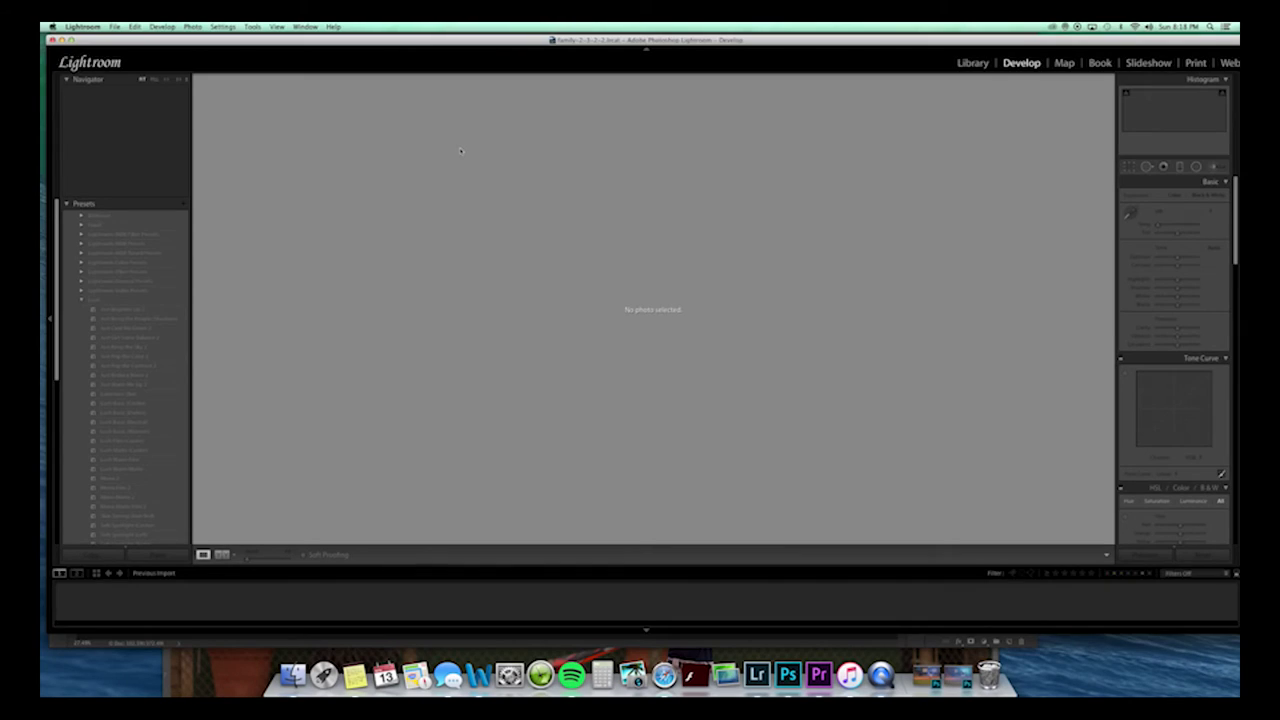
Minimize Lightroom, return to the Photoshop composite and merge all its visible layers into the Background.
click(788, 676)
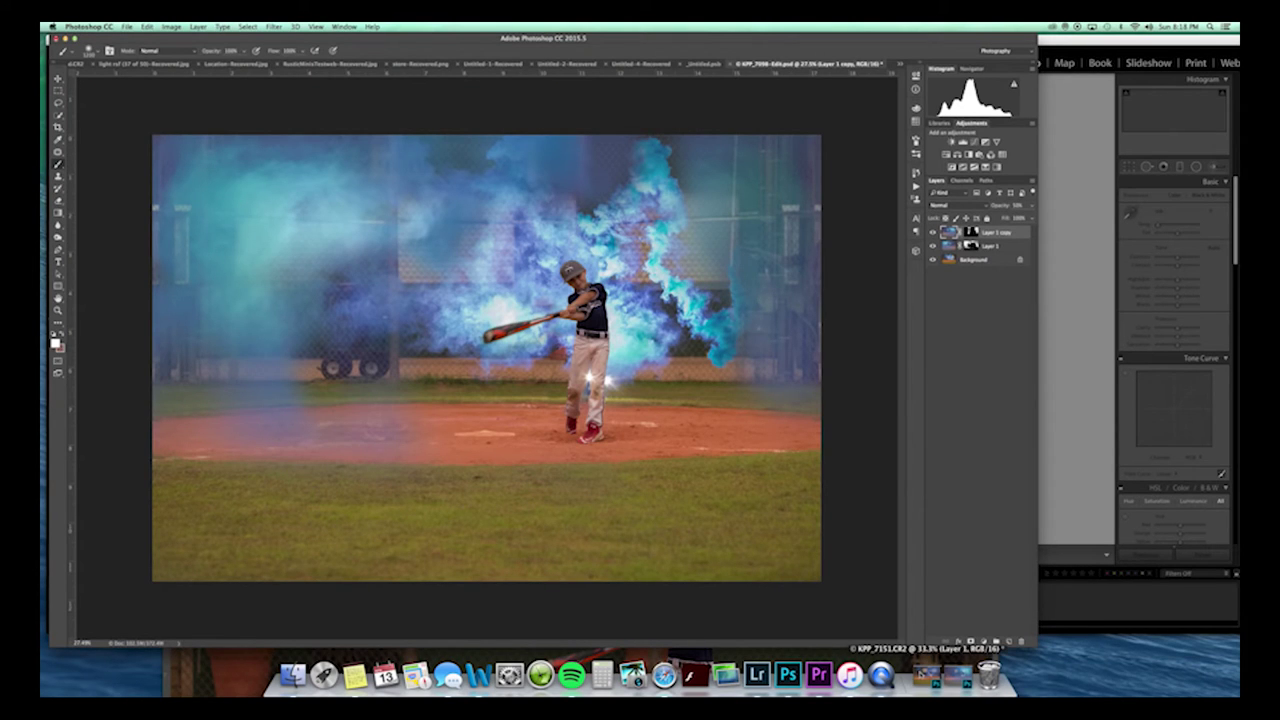
click(1077, 47)
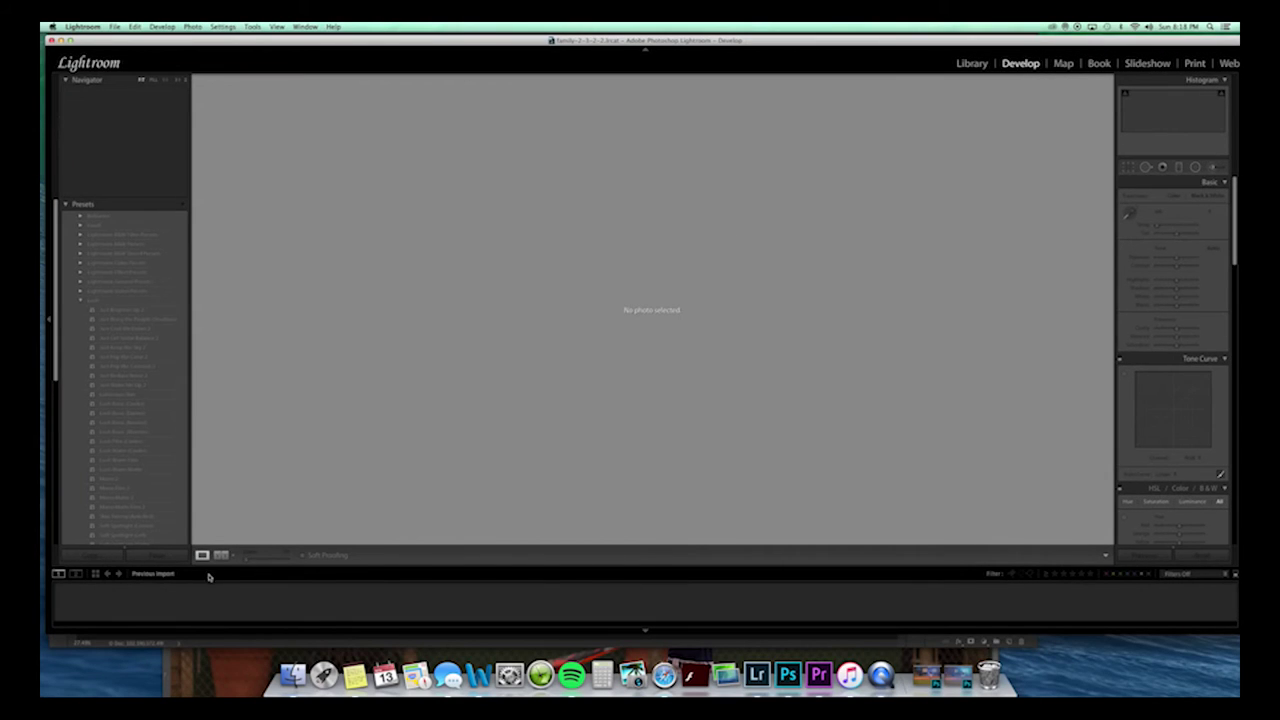
click(60, 41)
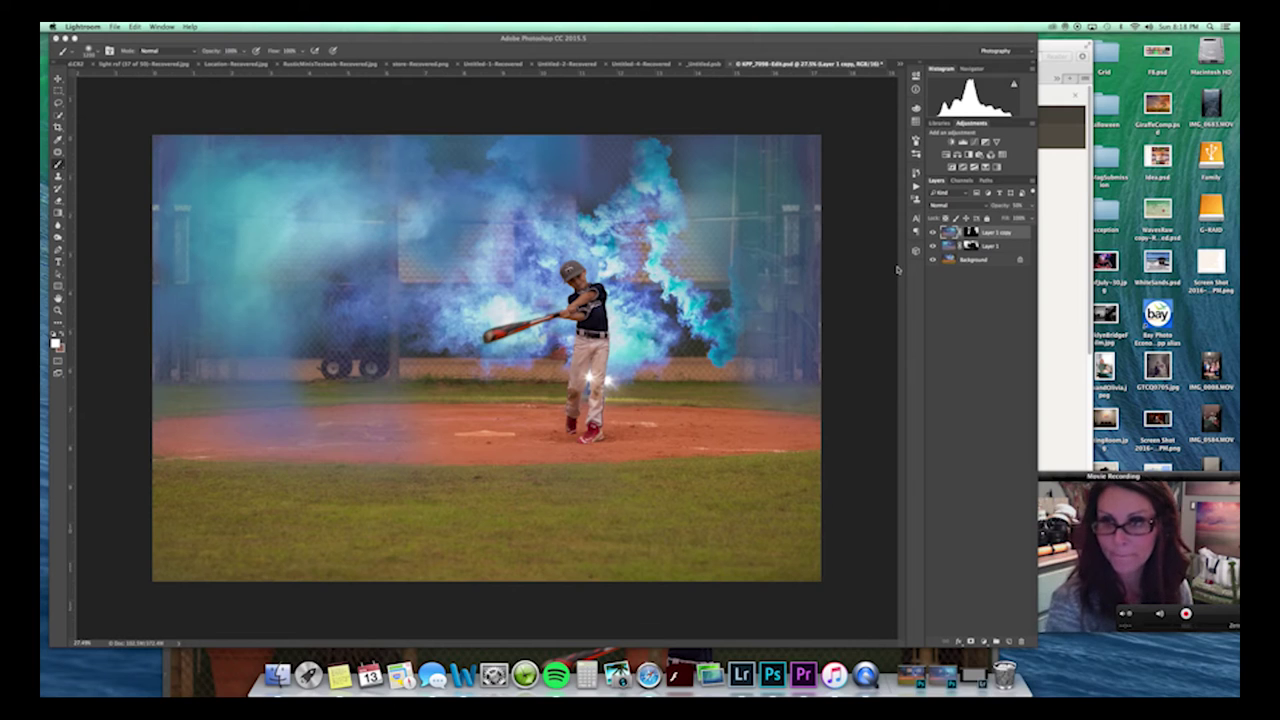
click(948, 303)
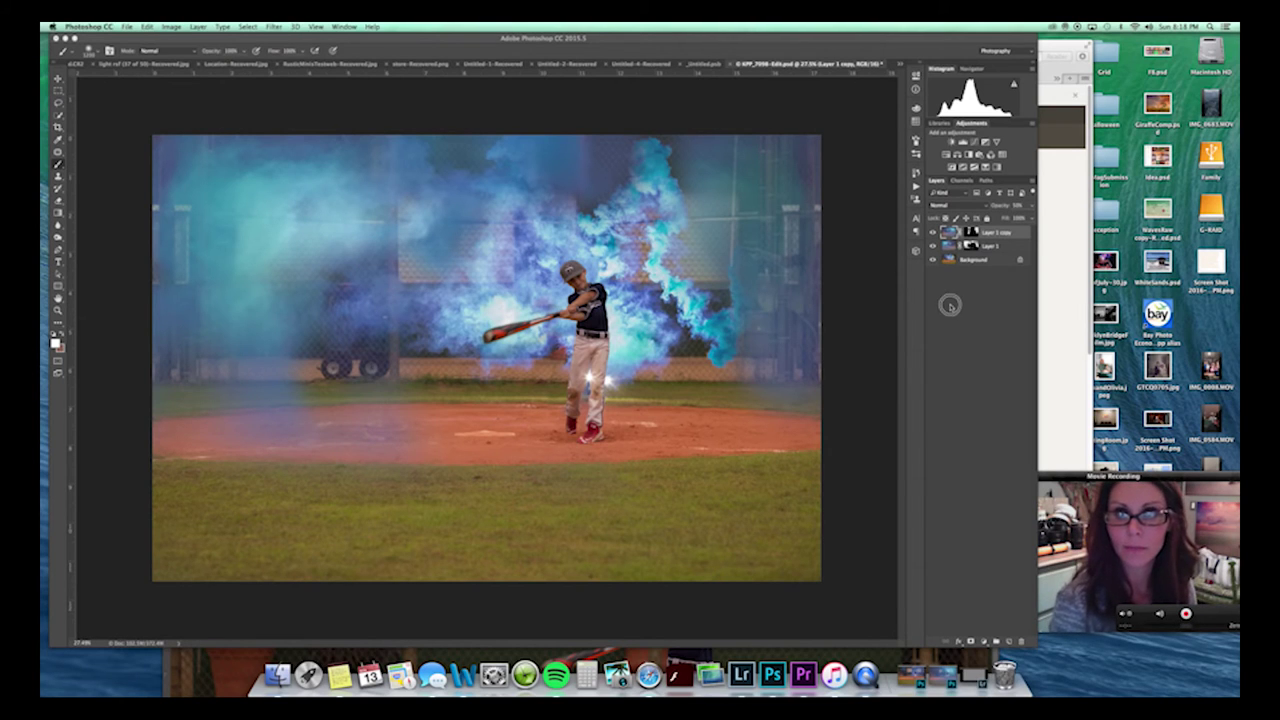
key(shift+super+e)
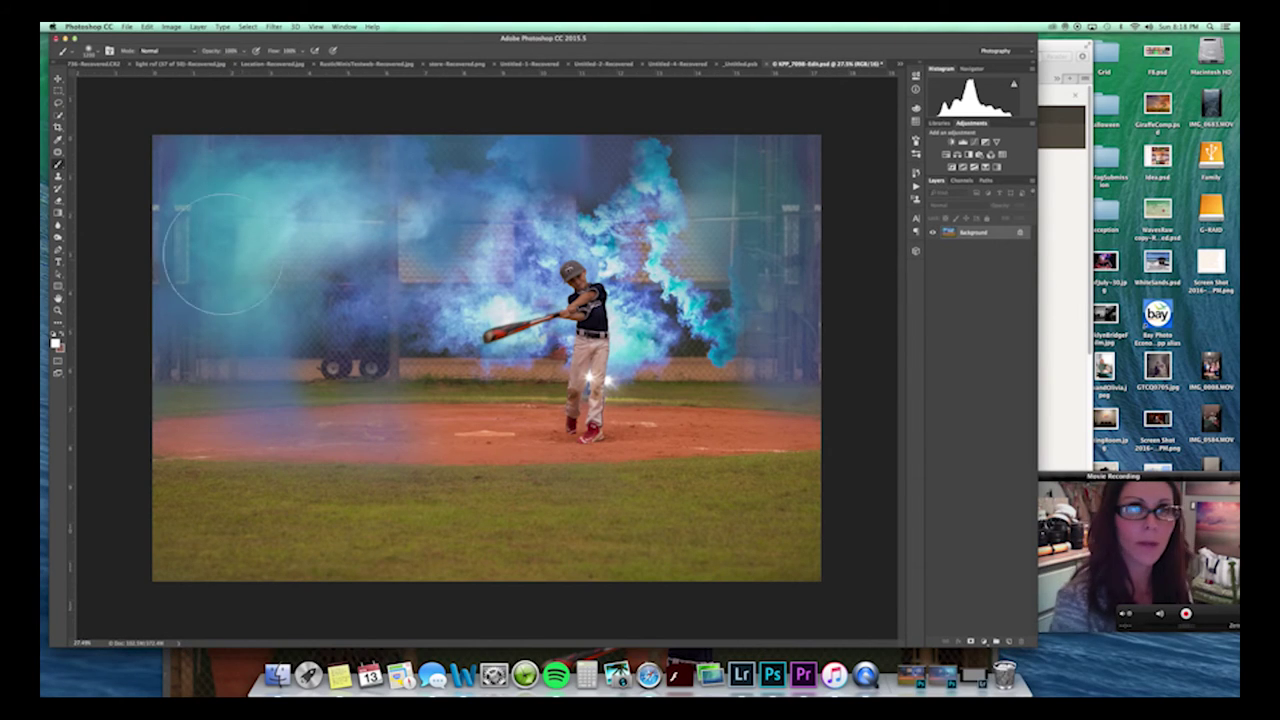
Outline the wagon wheels by the fence with the Patch tool and replace them with the fence-and-grass area nearer the batter.
key(j)
mouse_move(392, 358)
mouse_down()
mouse_move(329, 348)
mouse_move(302, 364)
mouse_move(341, 387)
mouse_move(395, 358)
mouse_up()
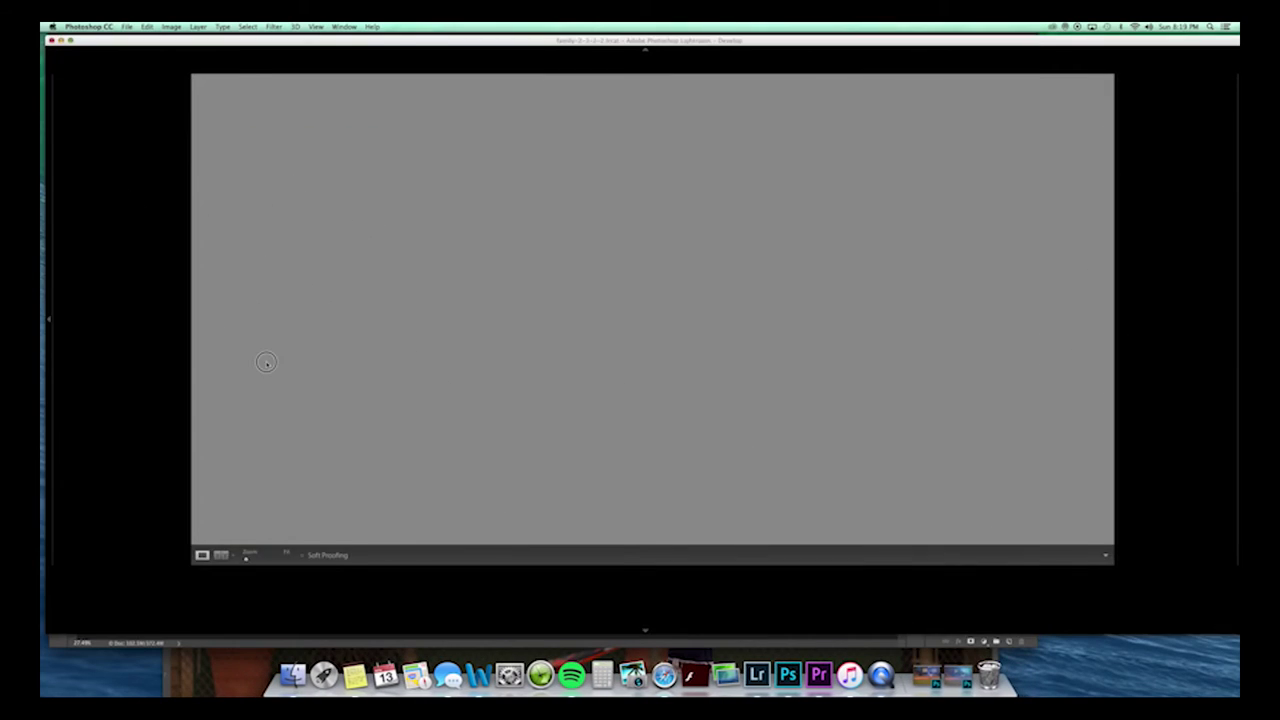
click(787, 676)
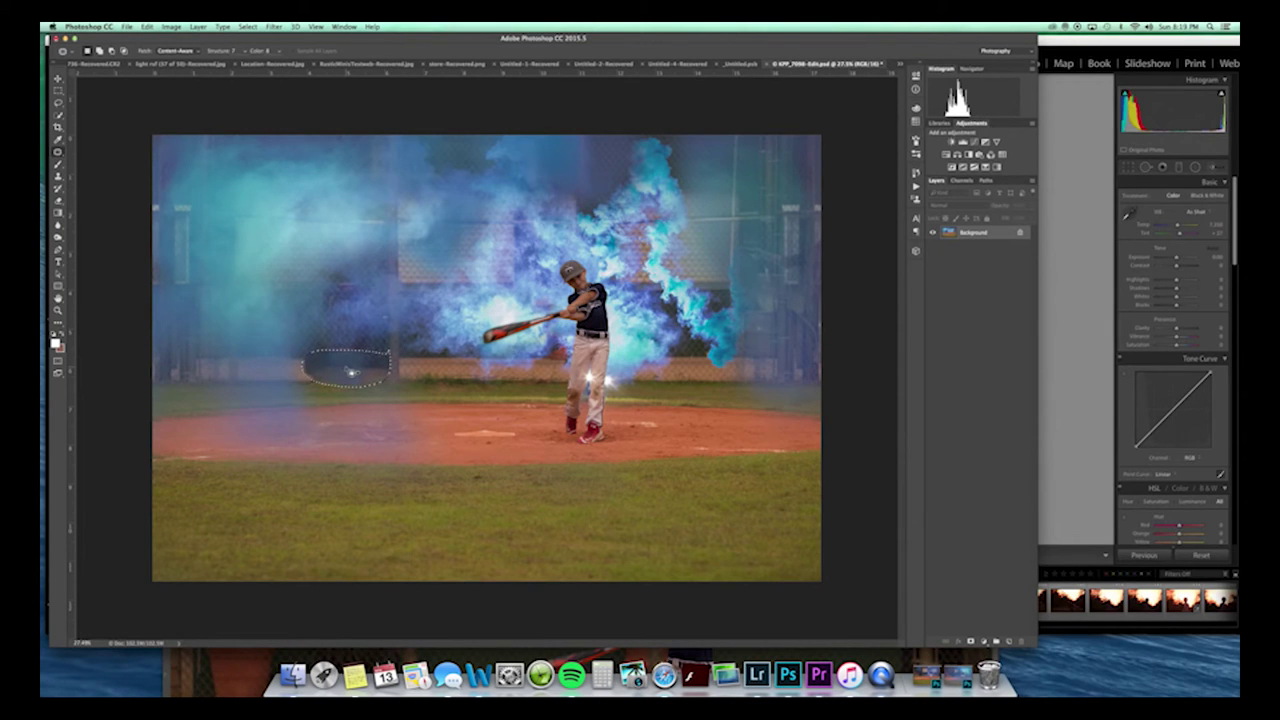
key(super+z)
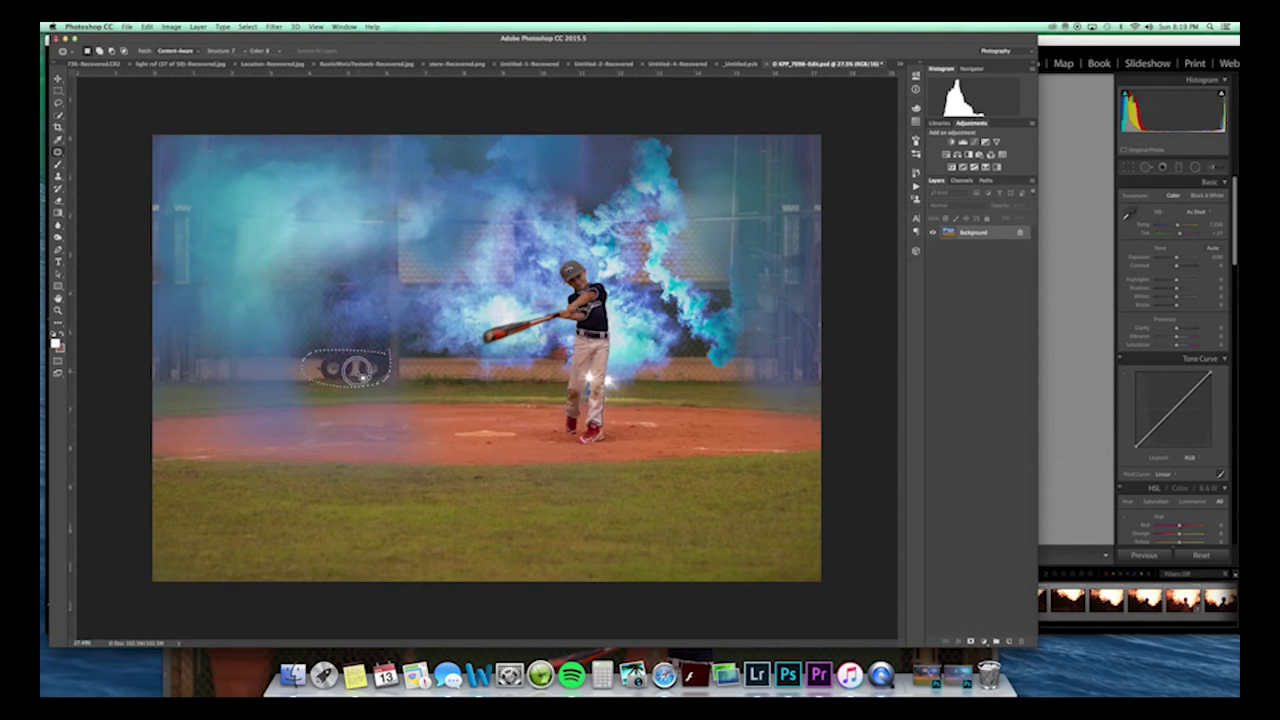
drag(361, 377, 477, 375)
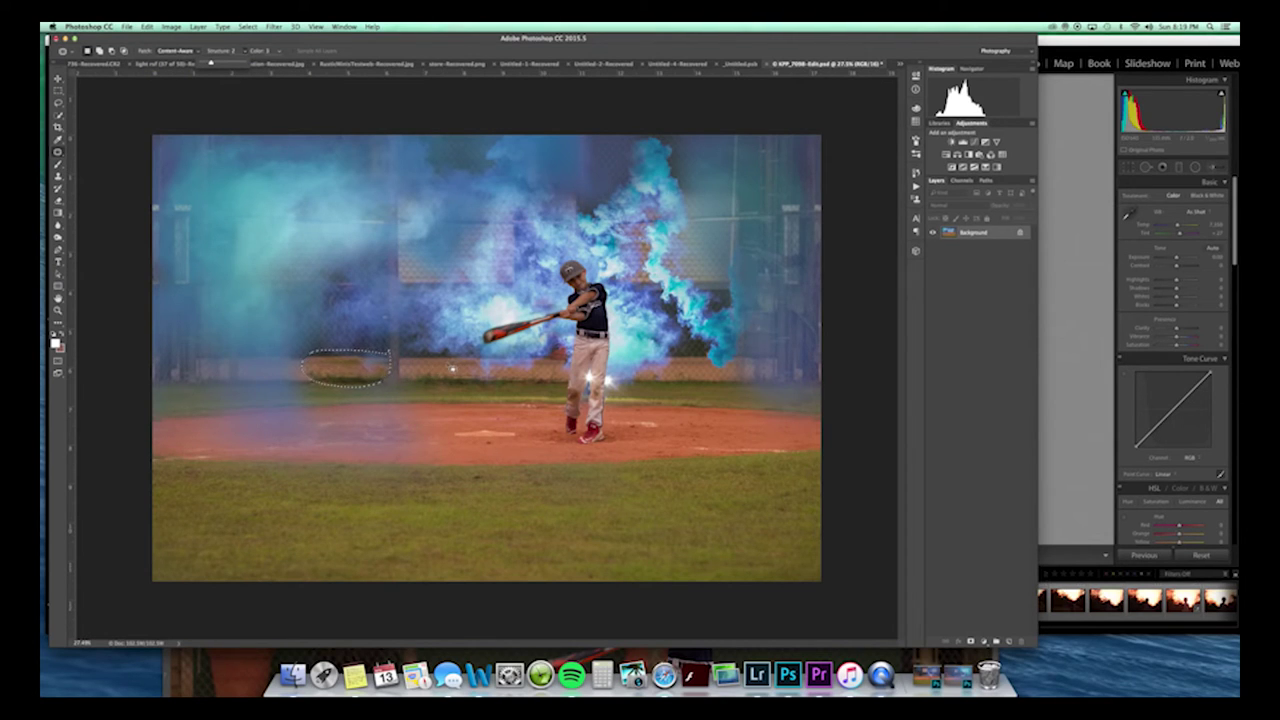
Switch to Lightroom, browse the sunset photos of the toddler and display the May 2016 baseball collection.
click(1064, 55)
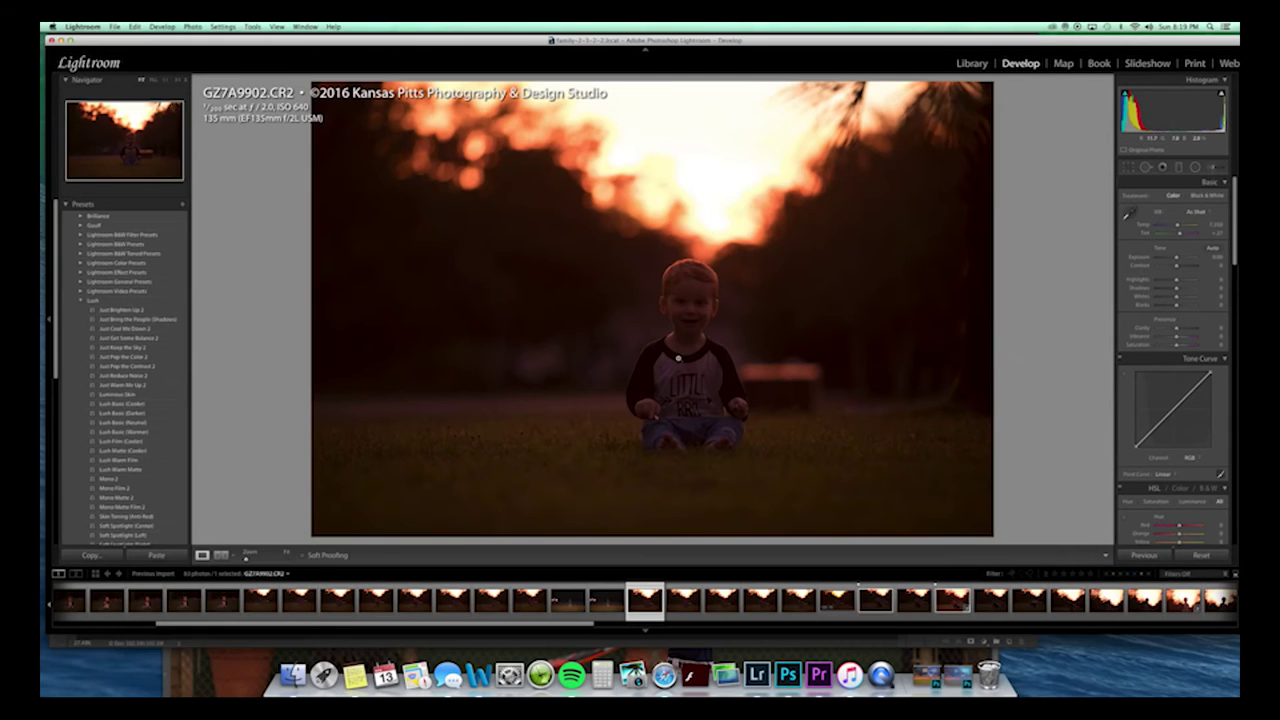
click(755, 603)
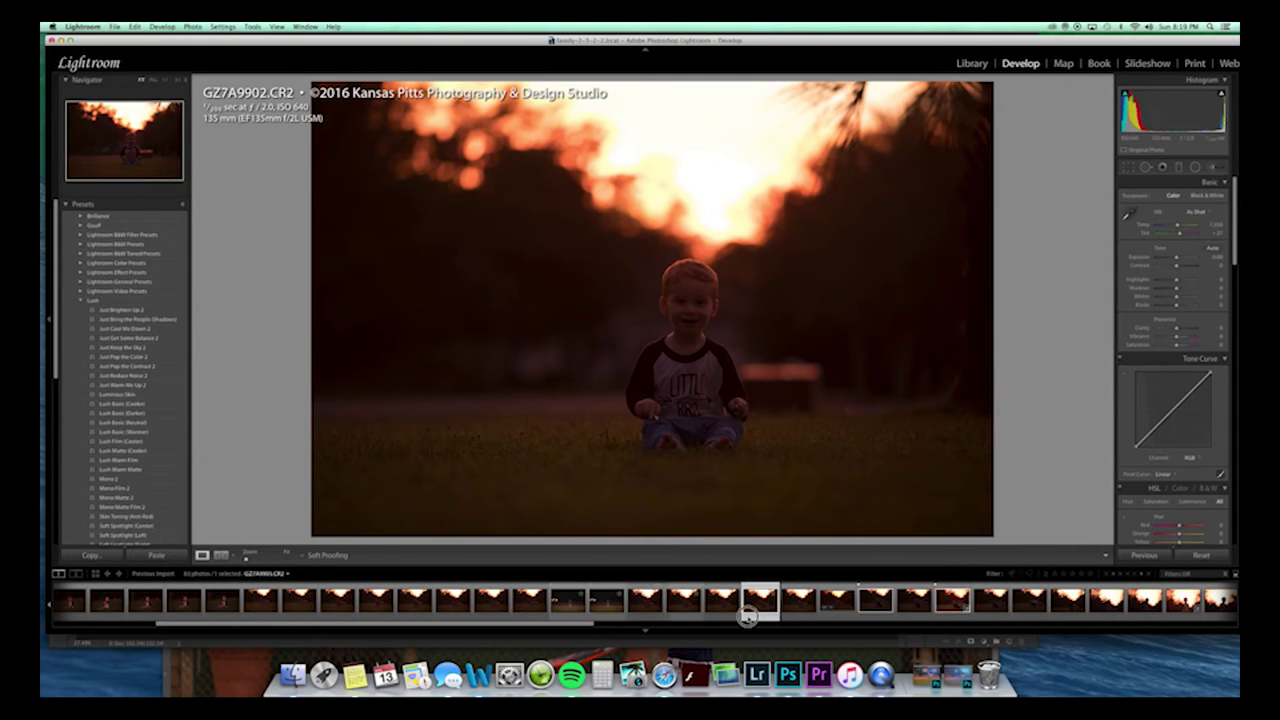
click(875, 605)
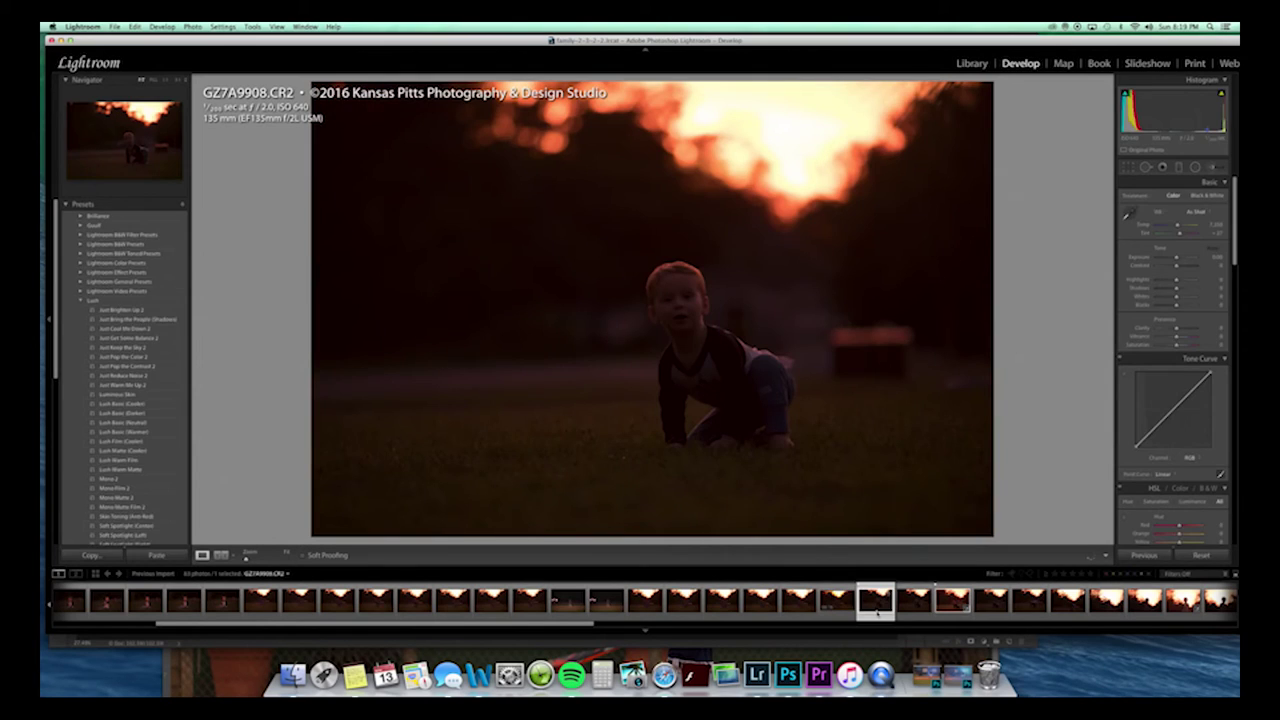
click(942, 615)
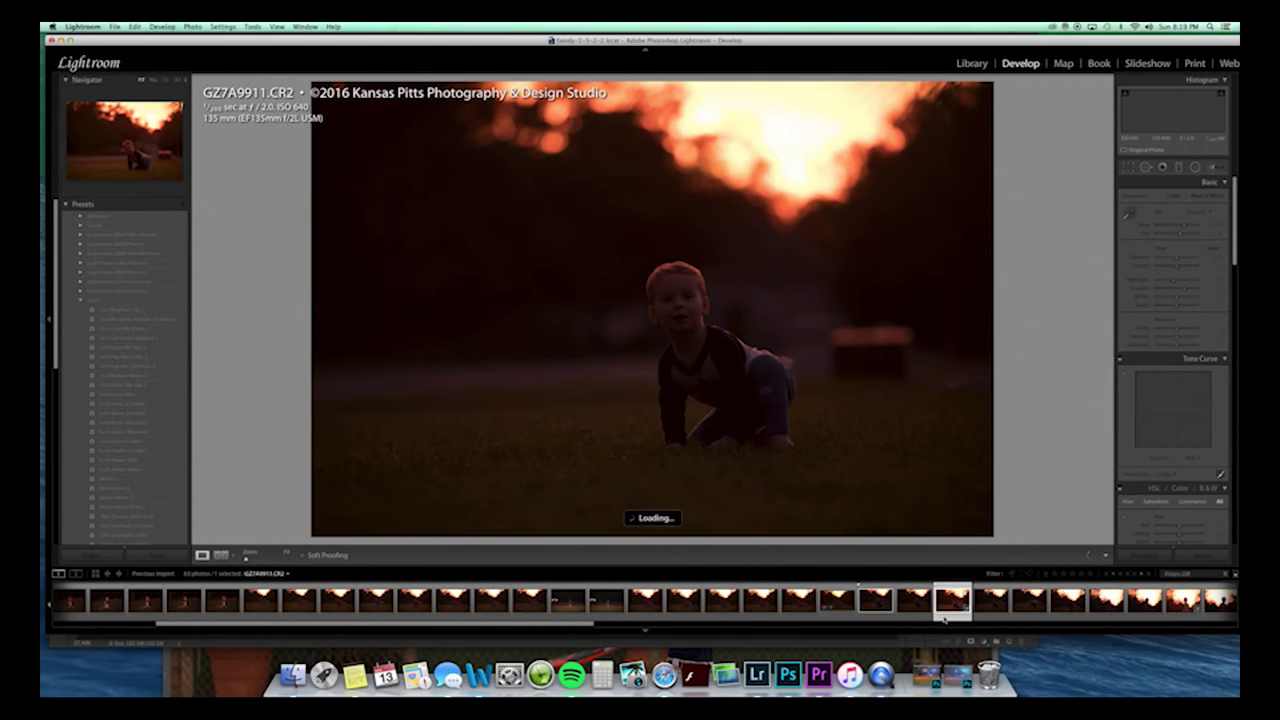
click(274, 574)
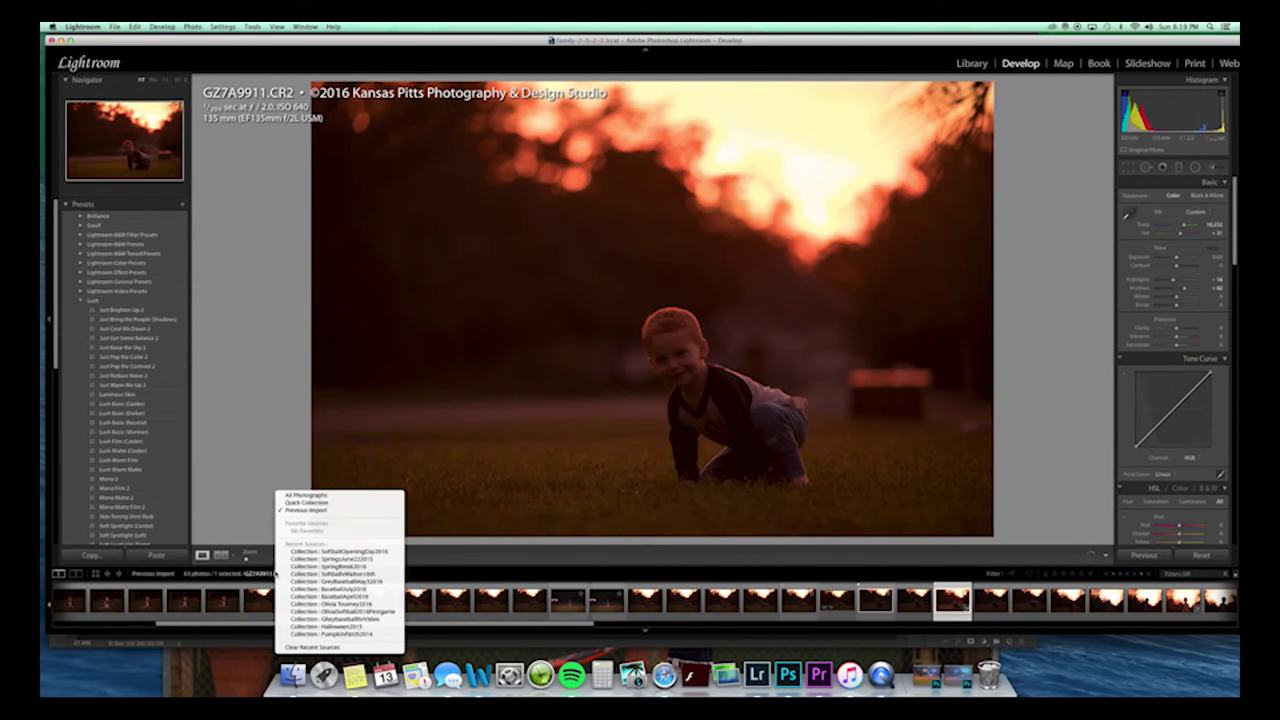
click(294, 581)
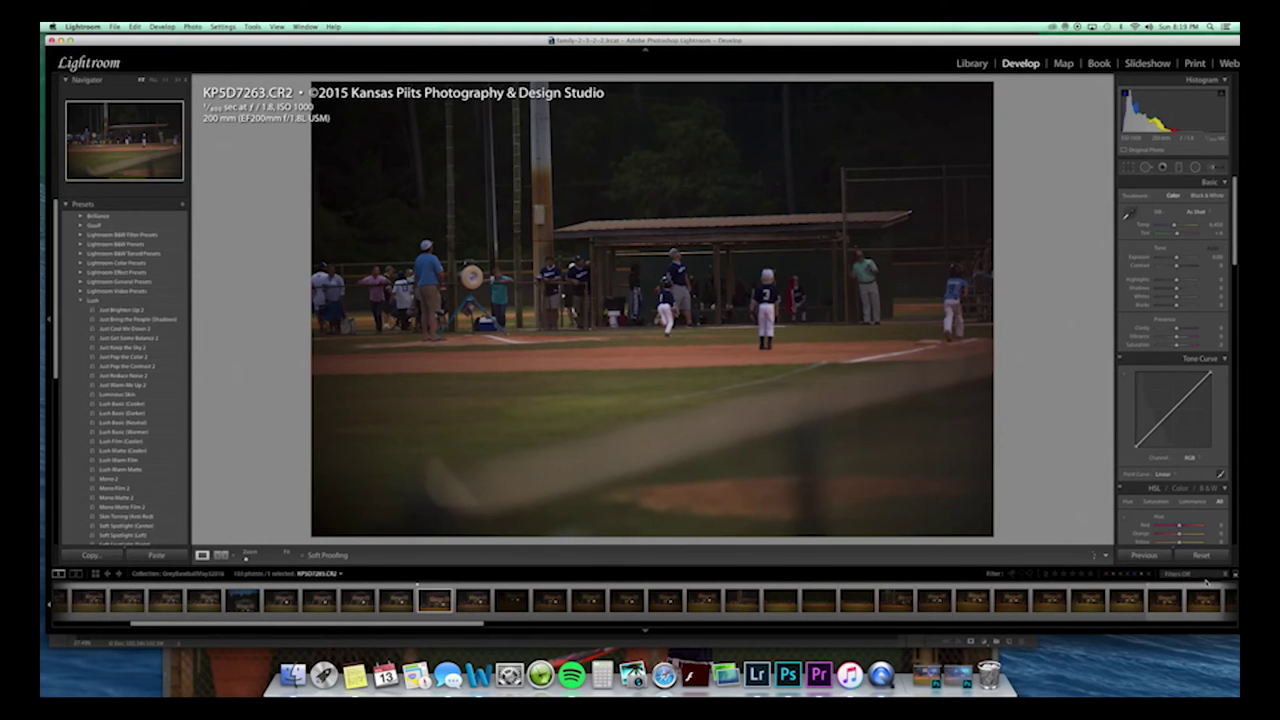
click(1196, 574)
click(1191, 581)
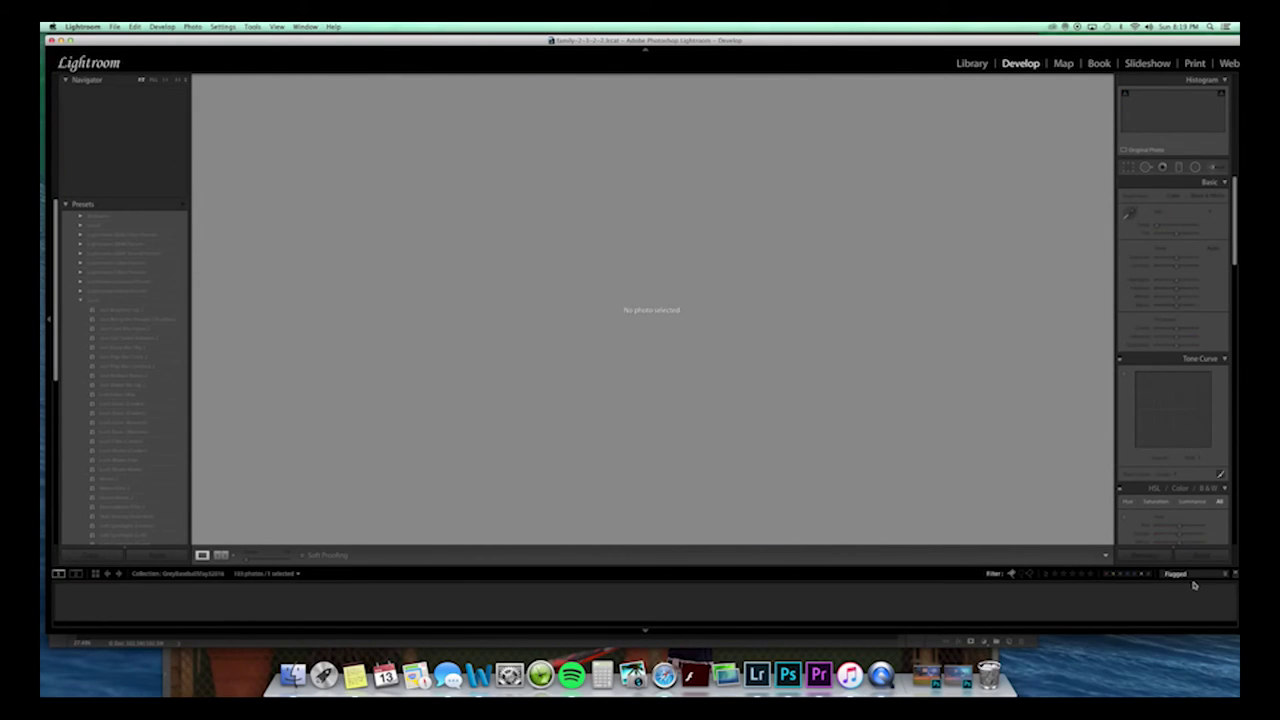
click(1190, 576)
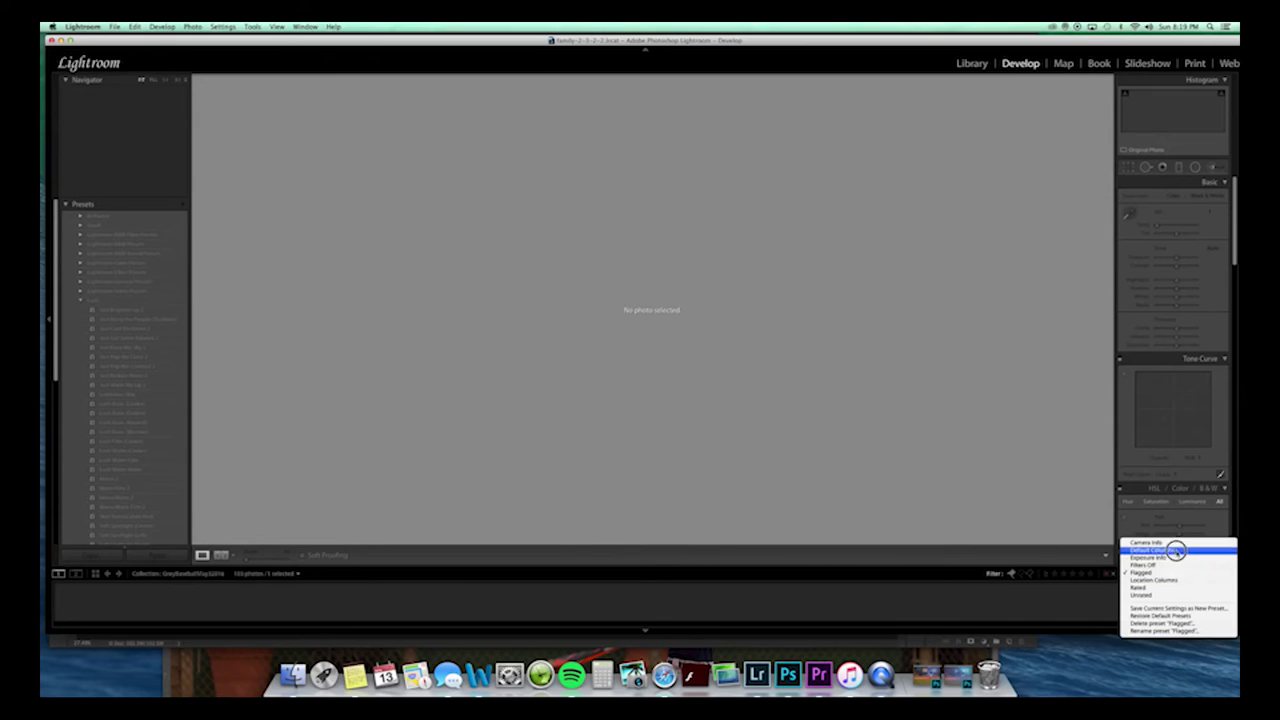
click(1170, 566)
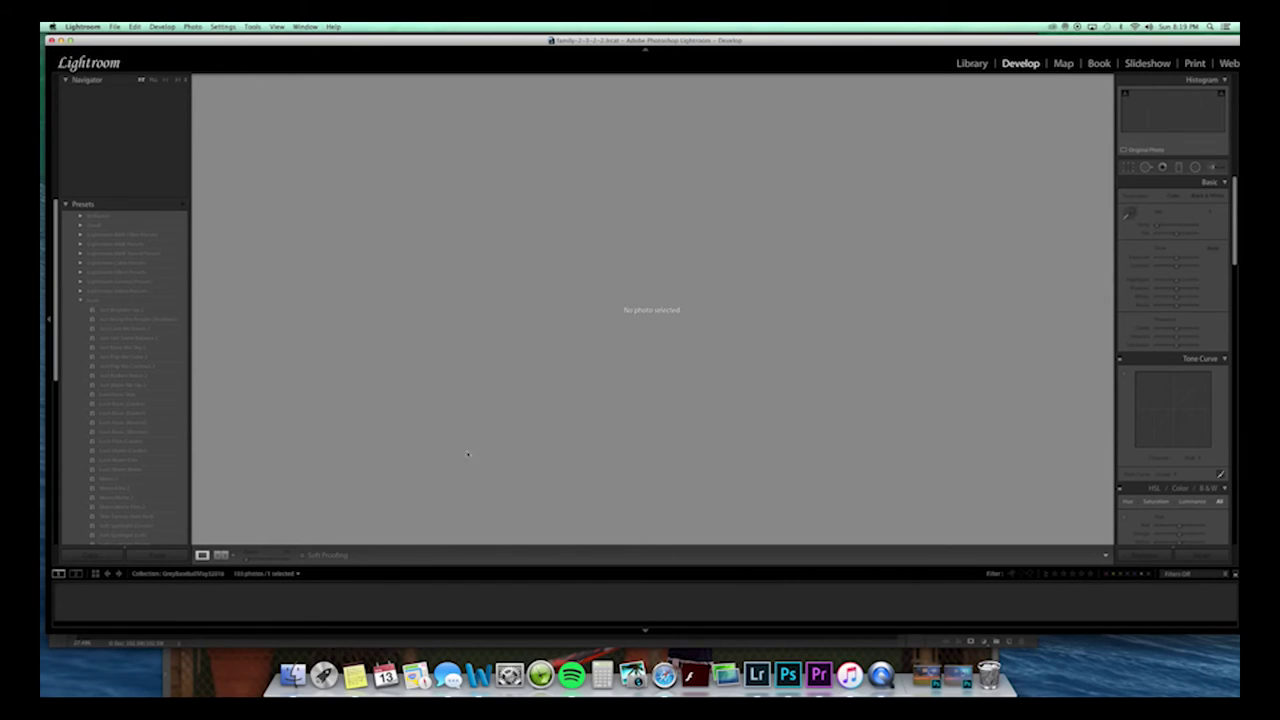
View the Bait Shop photo KP5D7287 and filter the collection to Flagged photos.
drag(657, 36, 516, 39)
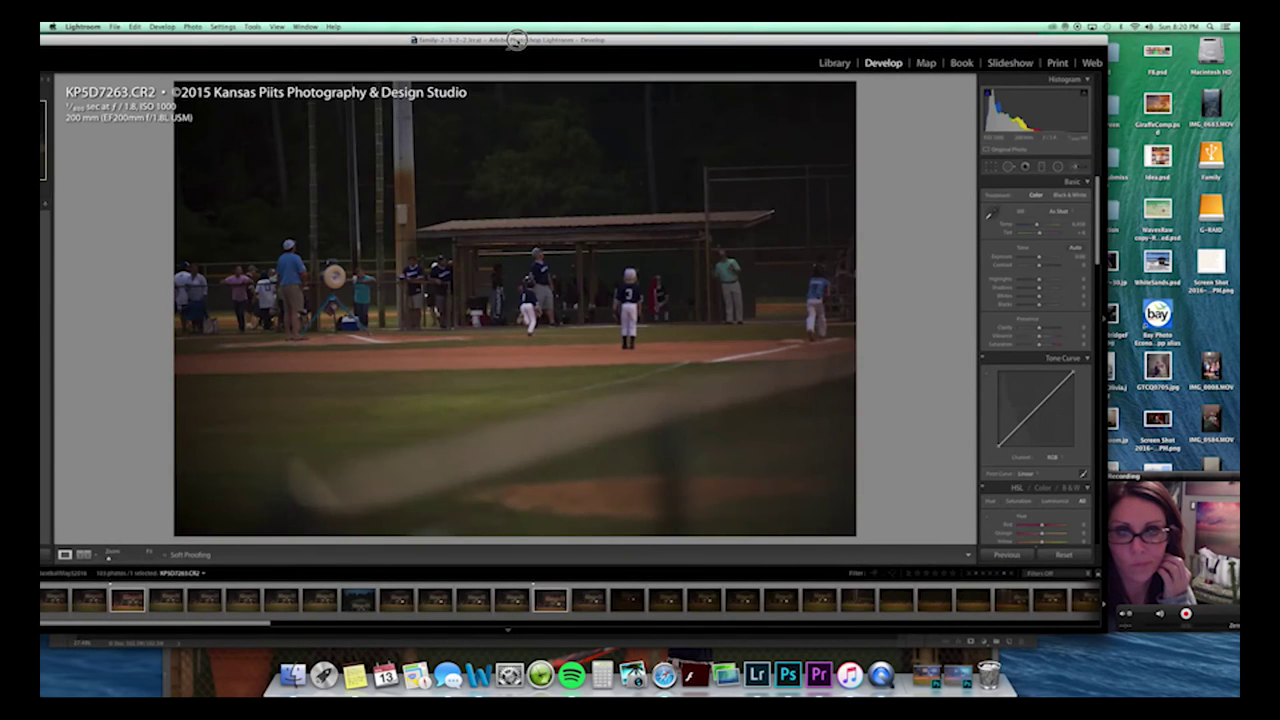
click(551, 600)
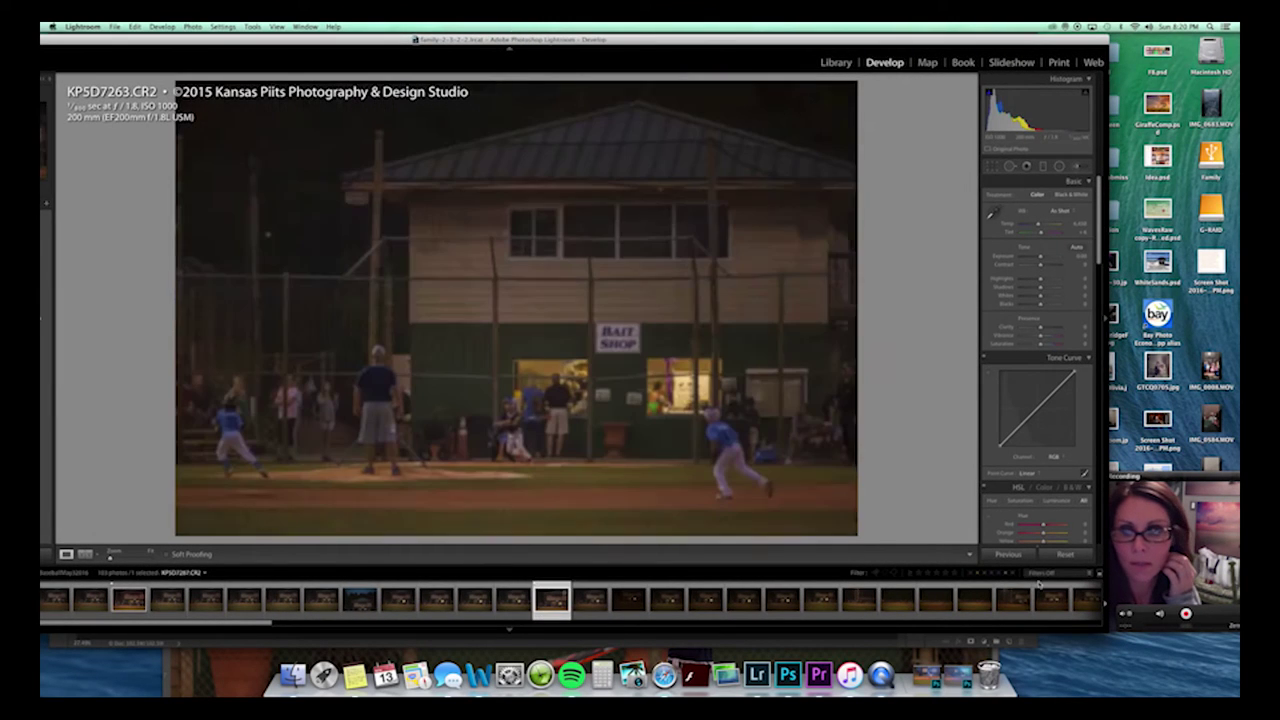
click(1038, 575)
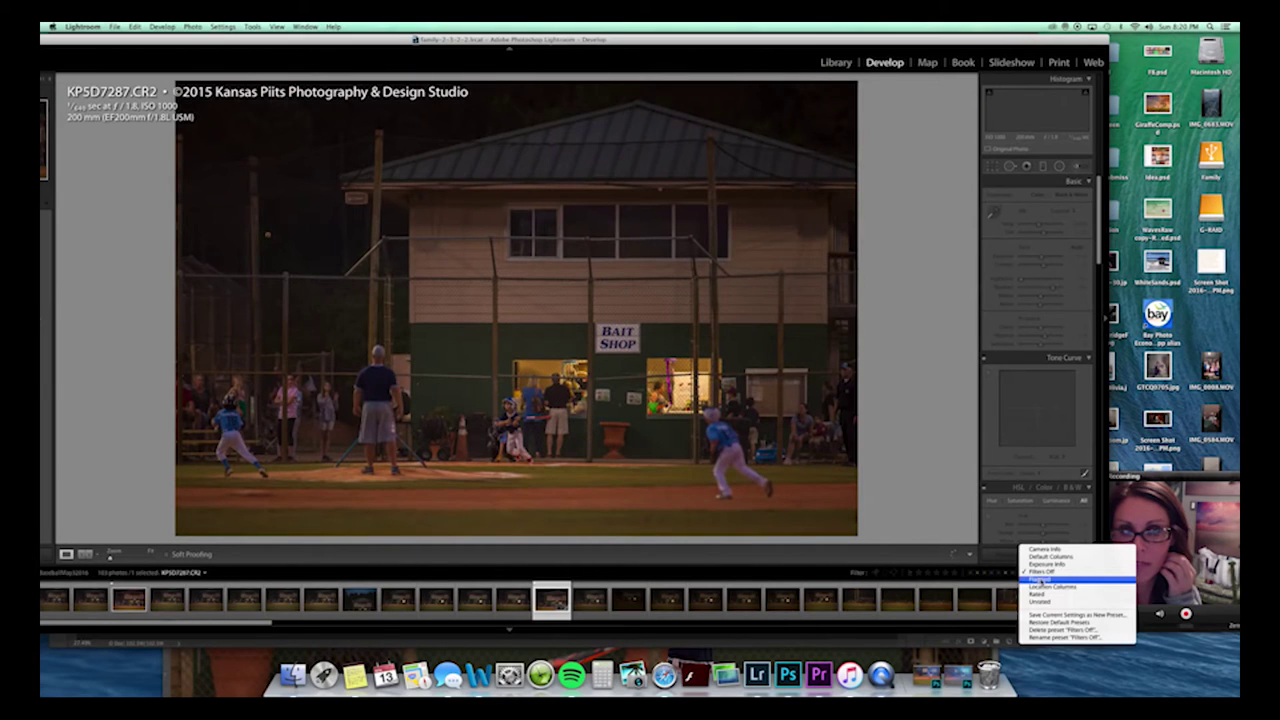
click(1040, 579)
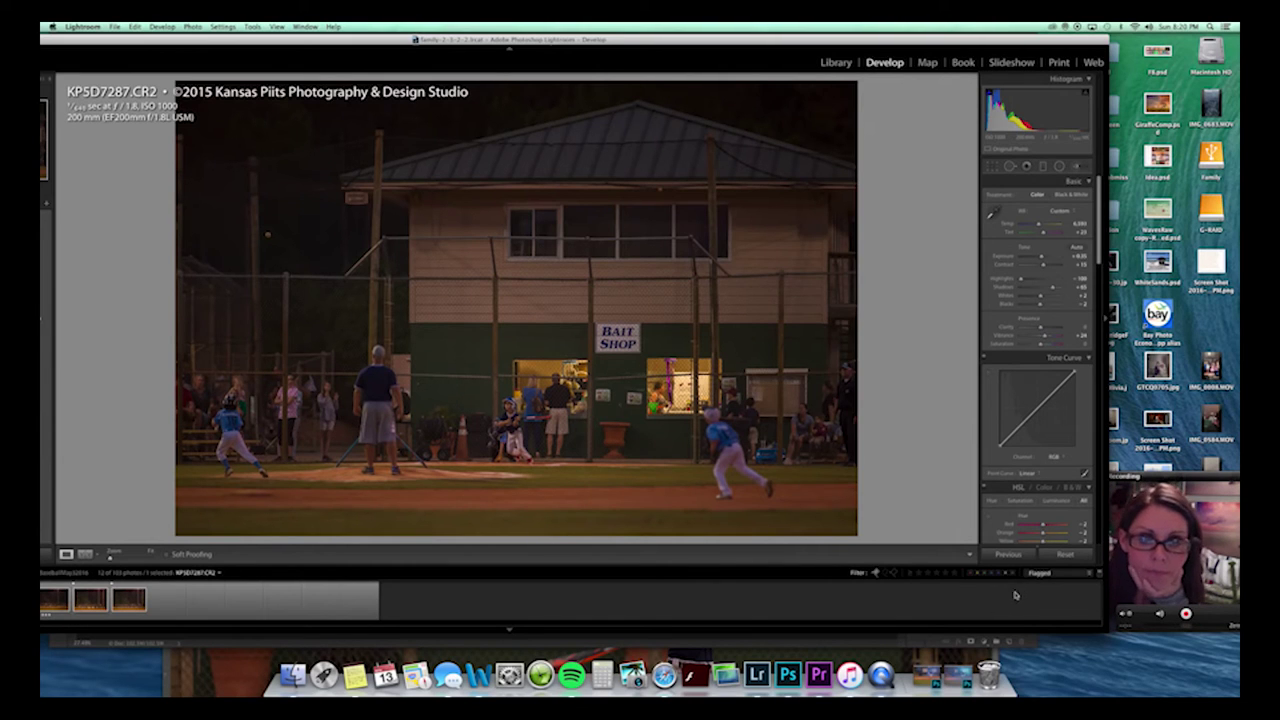
Compare flagged photos KP5D7341, KP5D7287 and KP5D7272, and examine the batter in KP5D7272 up close.
click(146, 606)
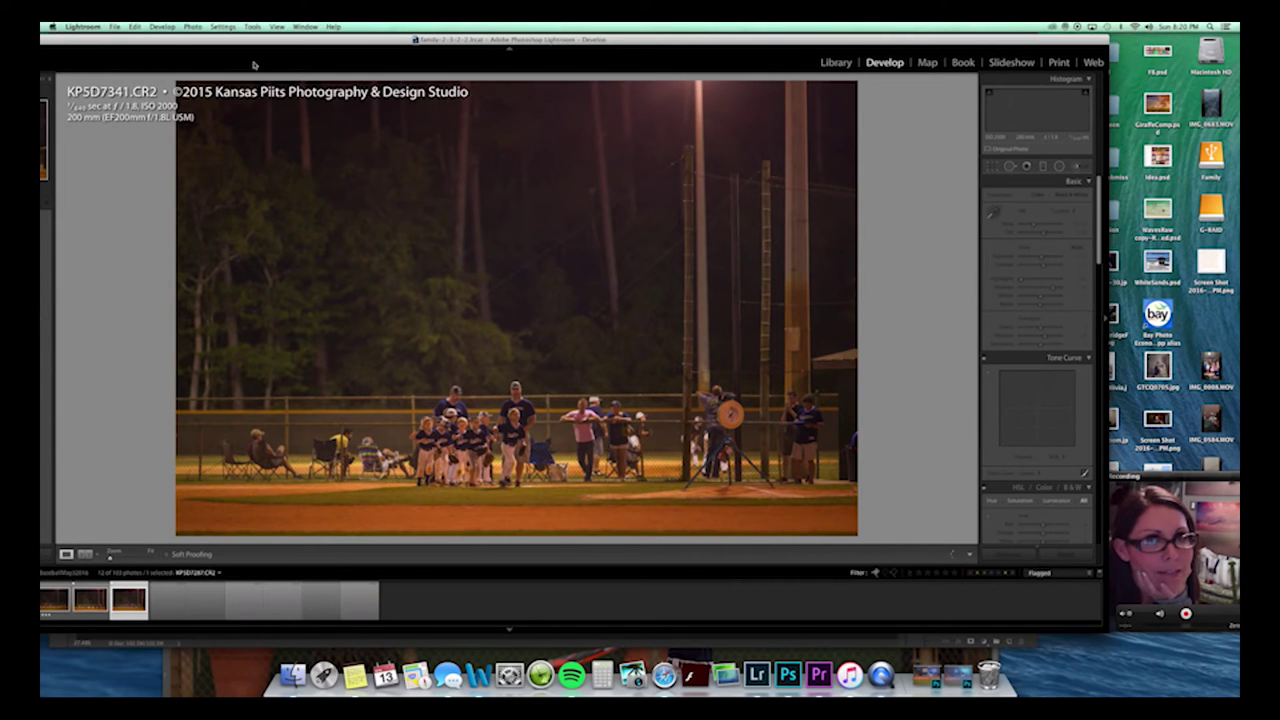
drag(249, 40, 385, 37)
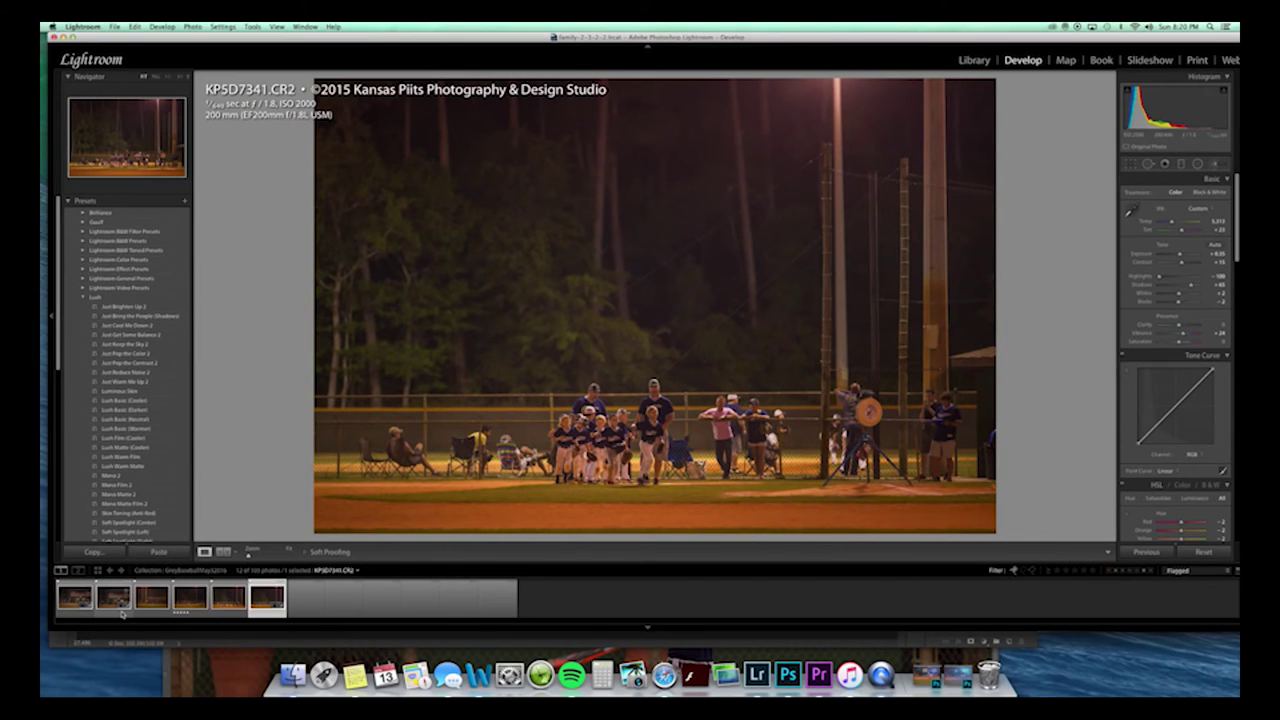
click(121, 614)
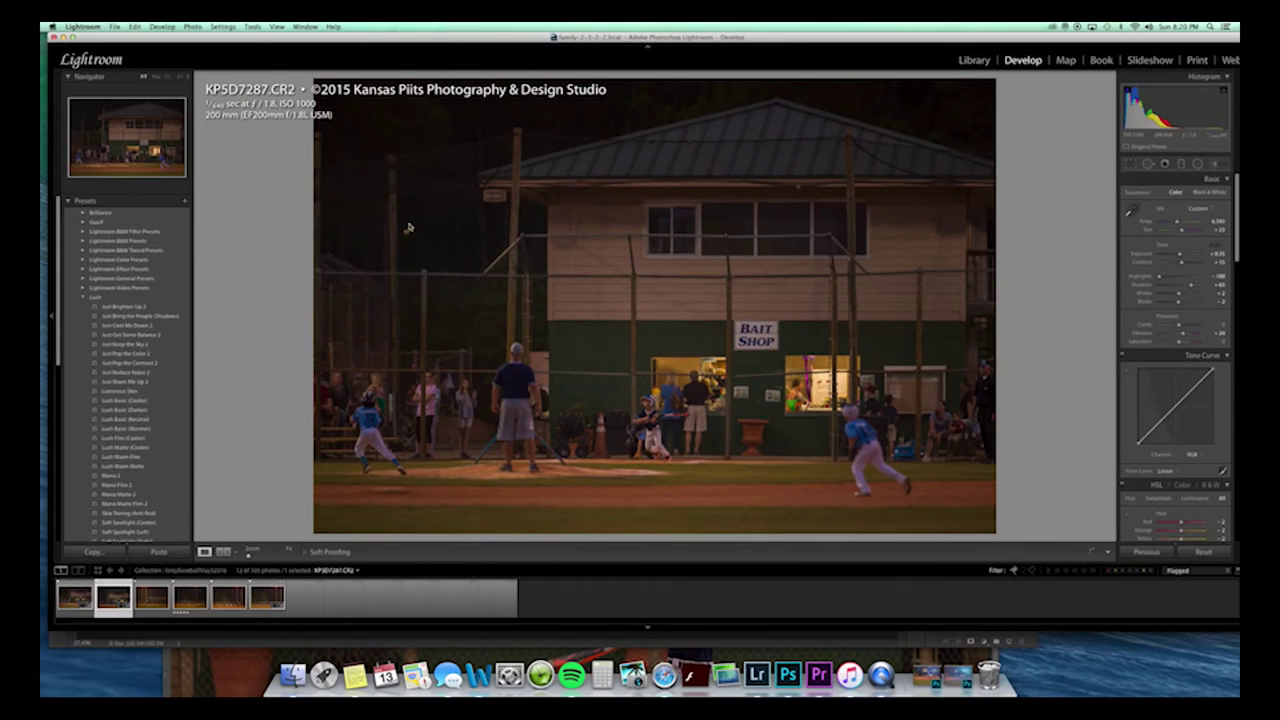
click(86, 608)
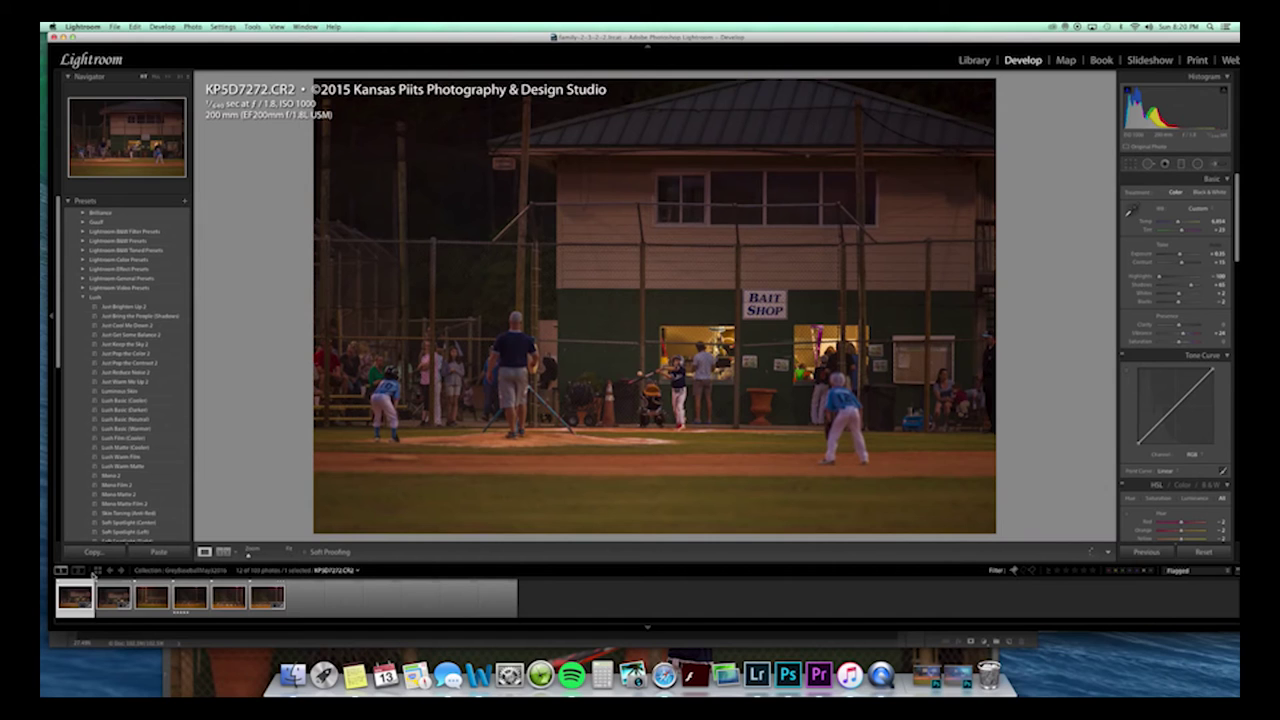
click(650, 371)
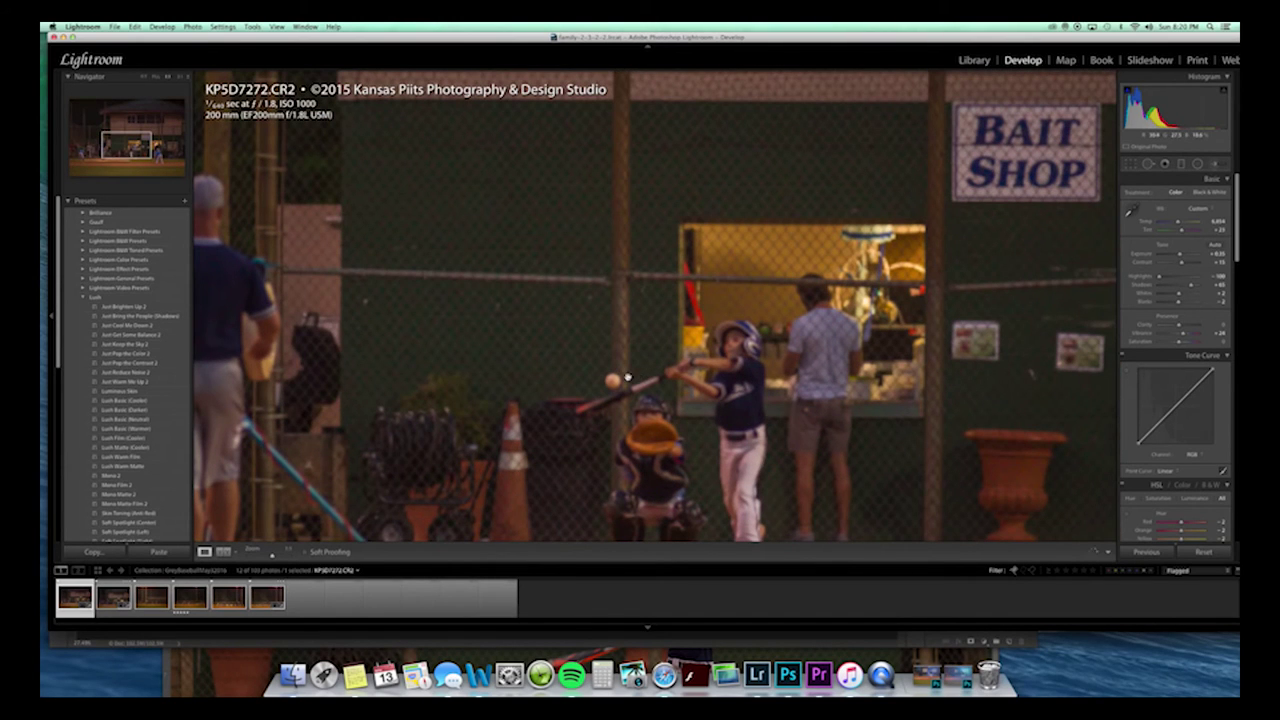
Return KP5D7272 to the full view, then display KP5D7287 and examine the airborne ball up close.
click(626, 378)
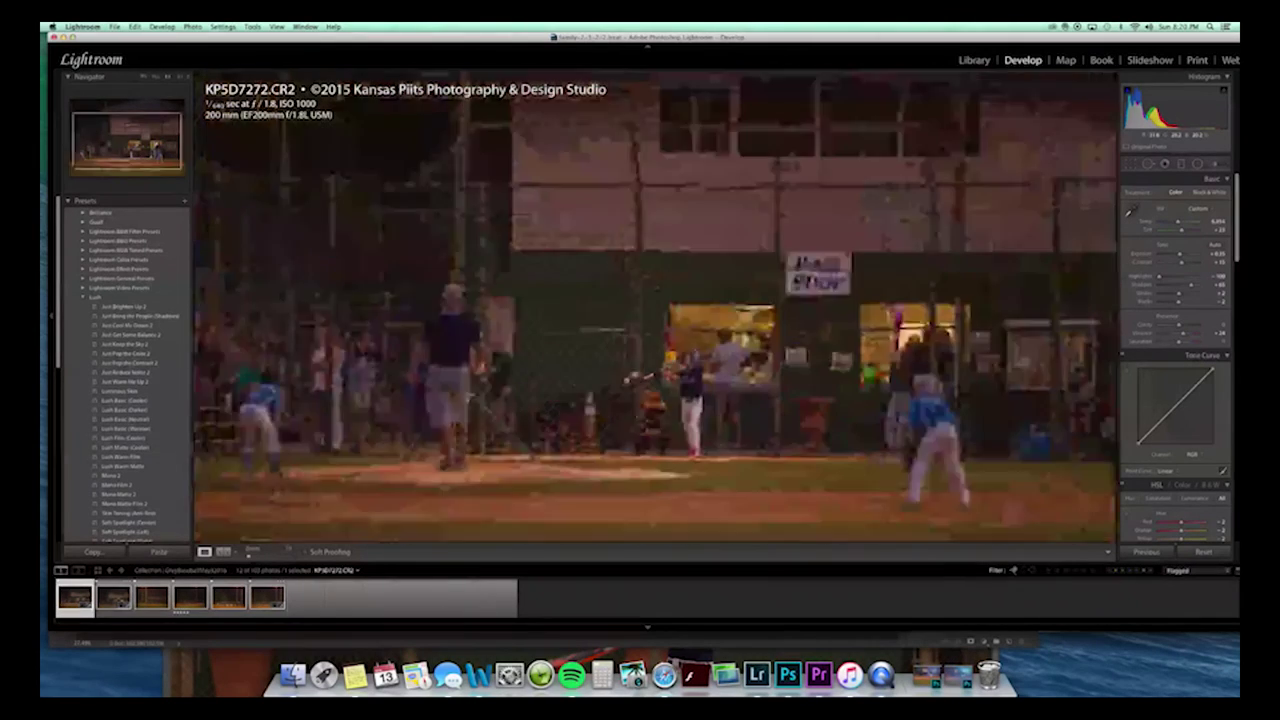
click(117, 597)
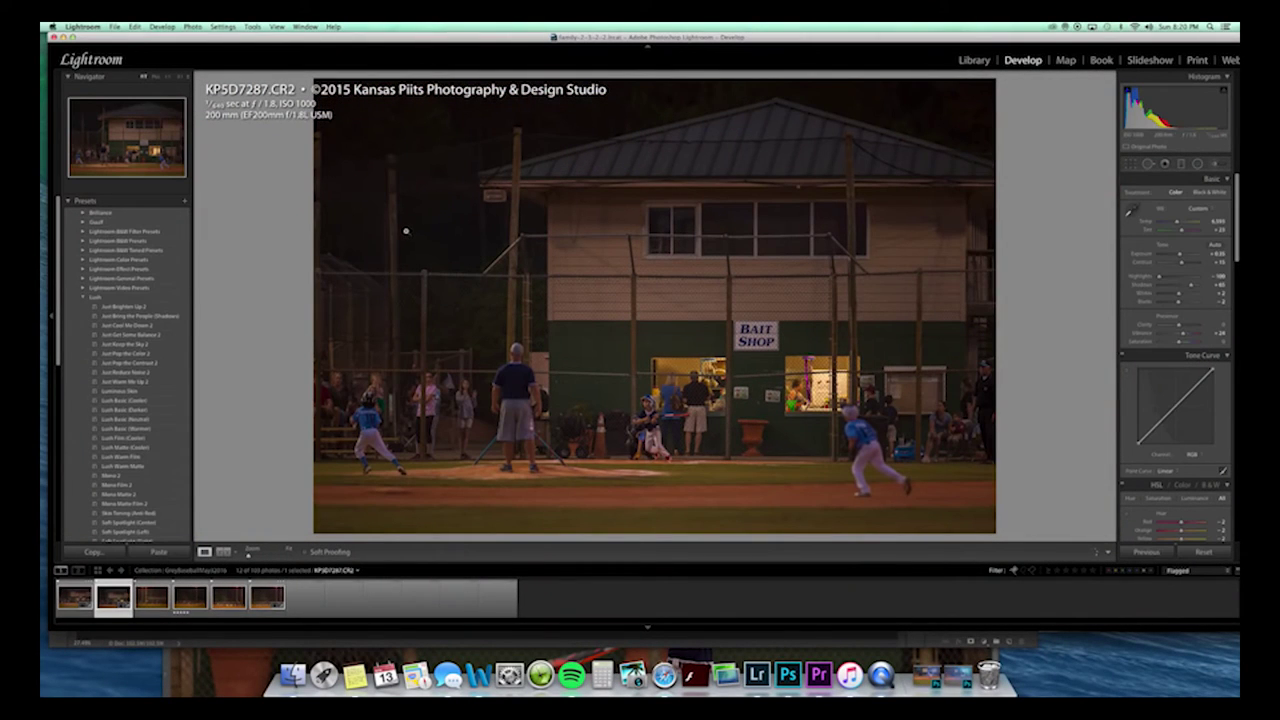
click(451, 229)
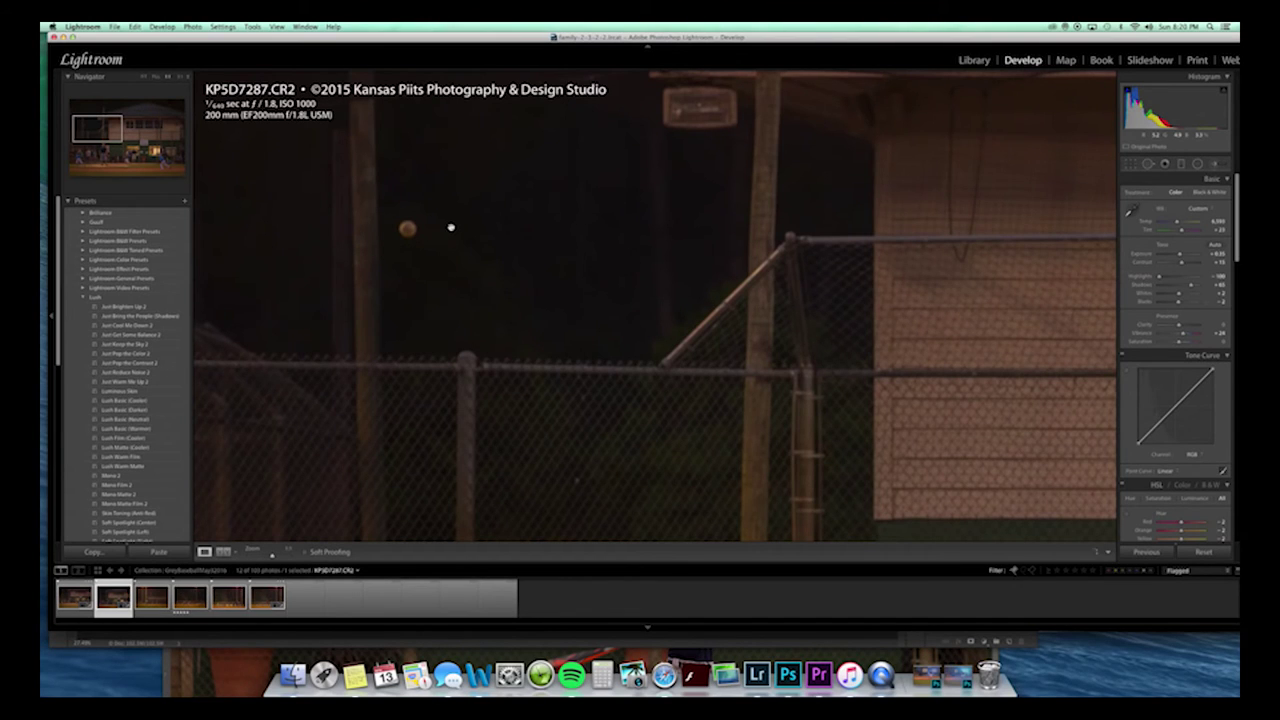
click(421, 256)
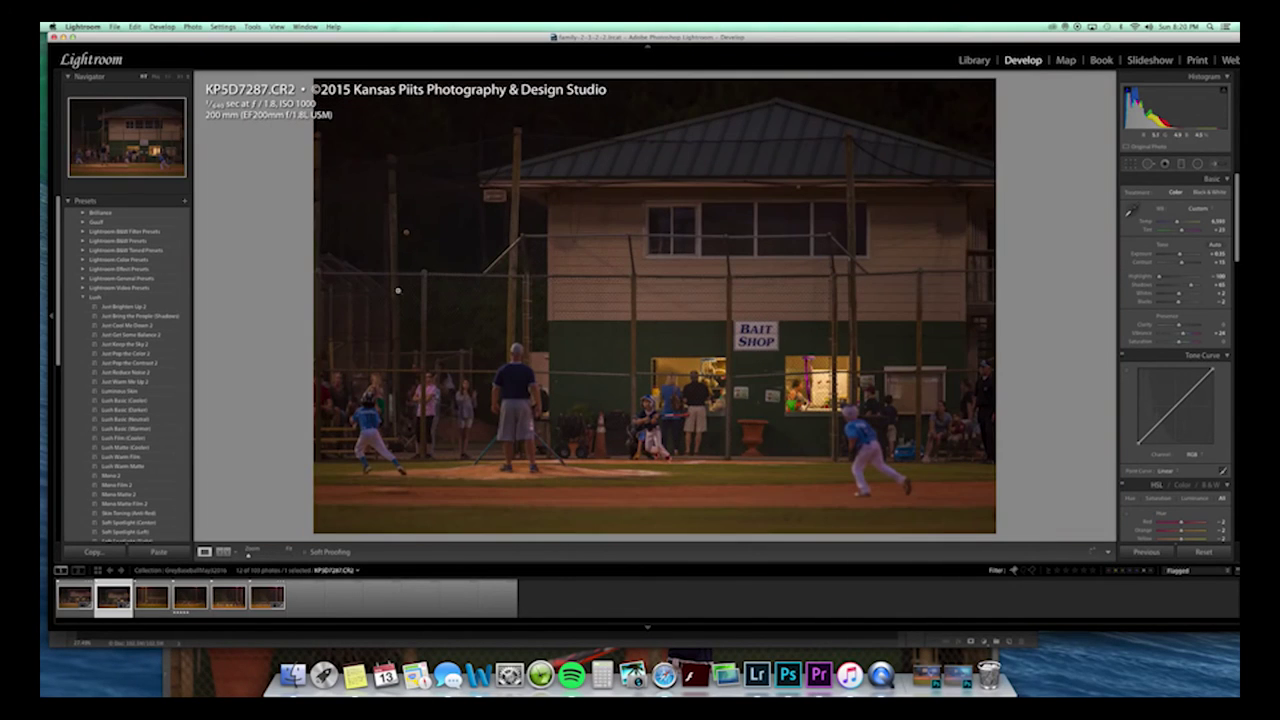
Open photo KP5D7287 for editing in Photoshop and minimize the Lightroom window.
right_click(111, 606)
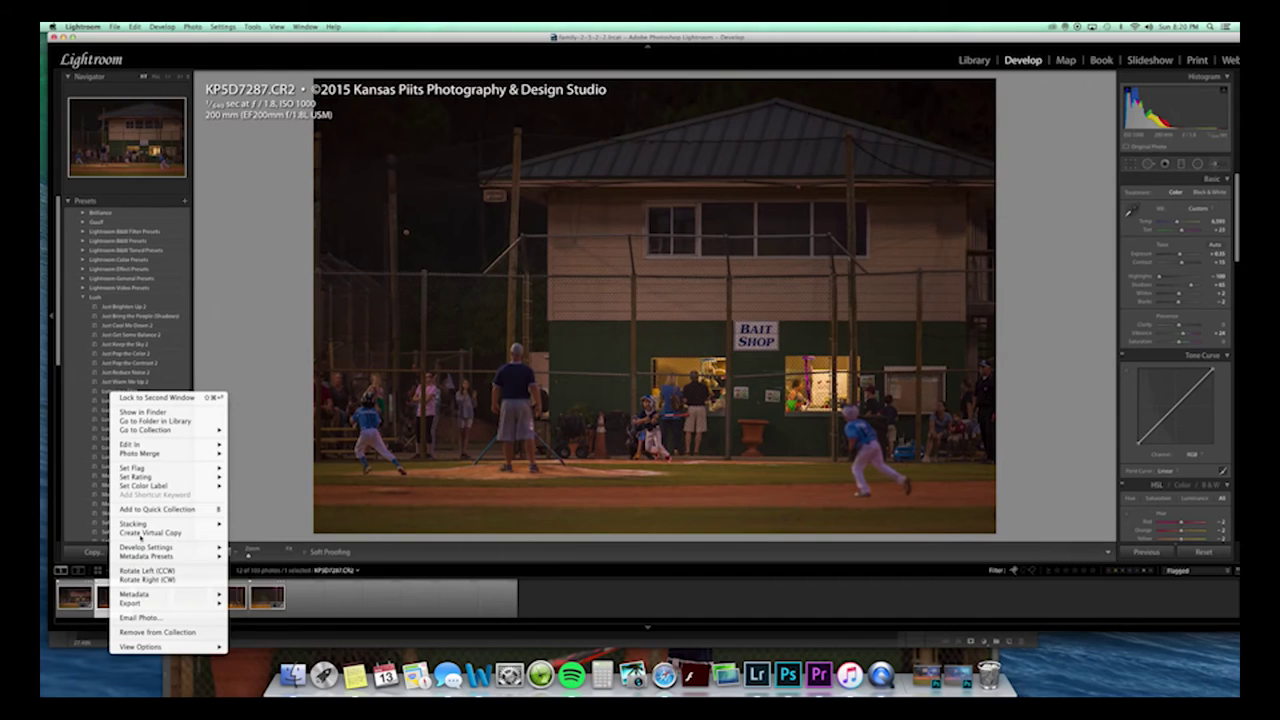
click(250, 443)
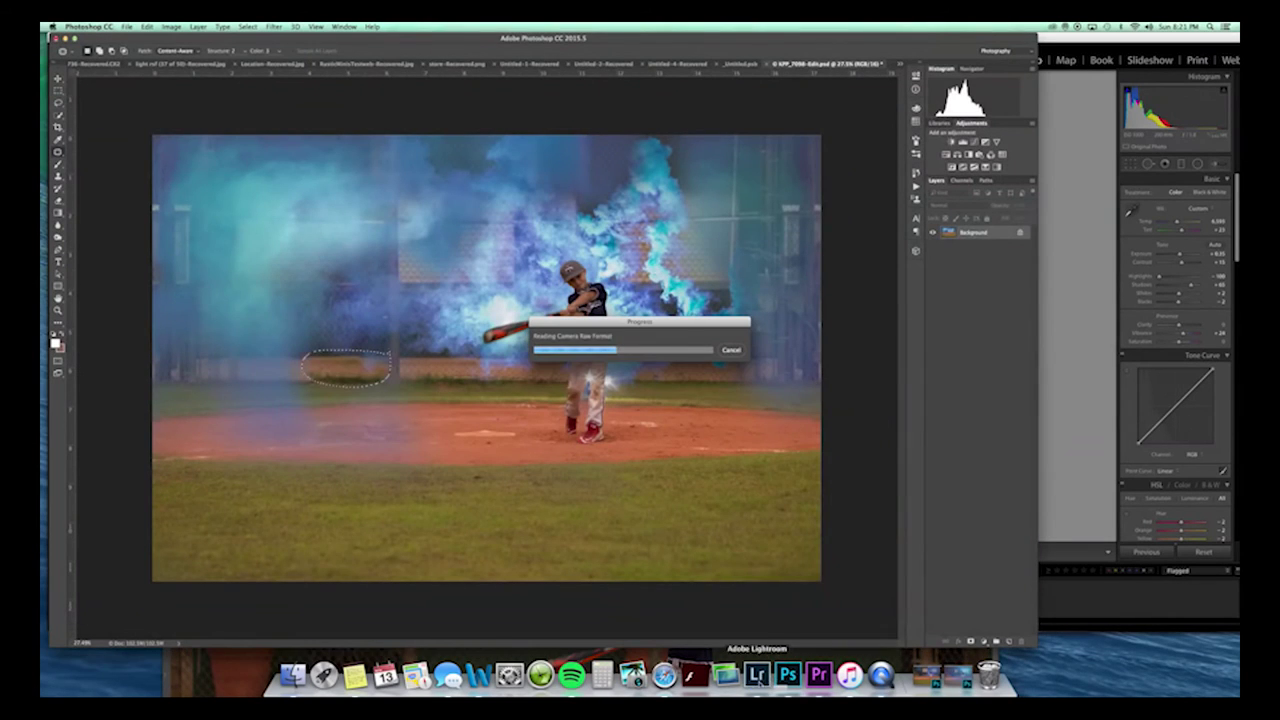
right_click(757, 676)
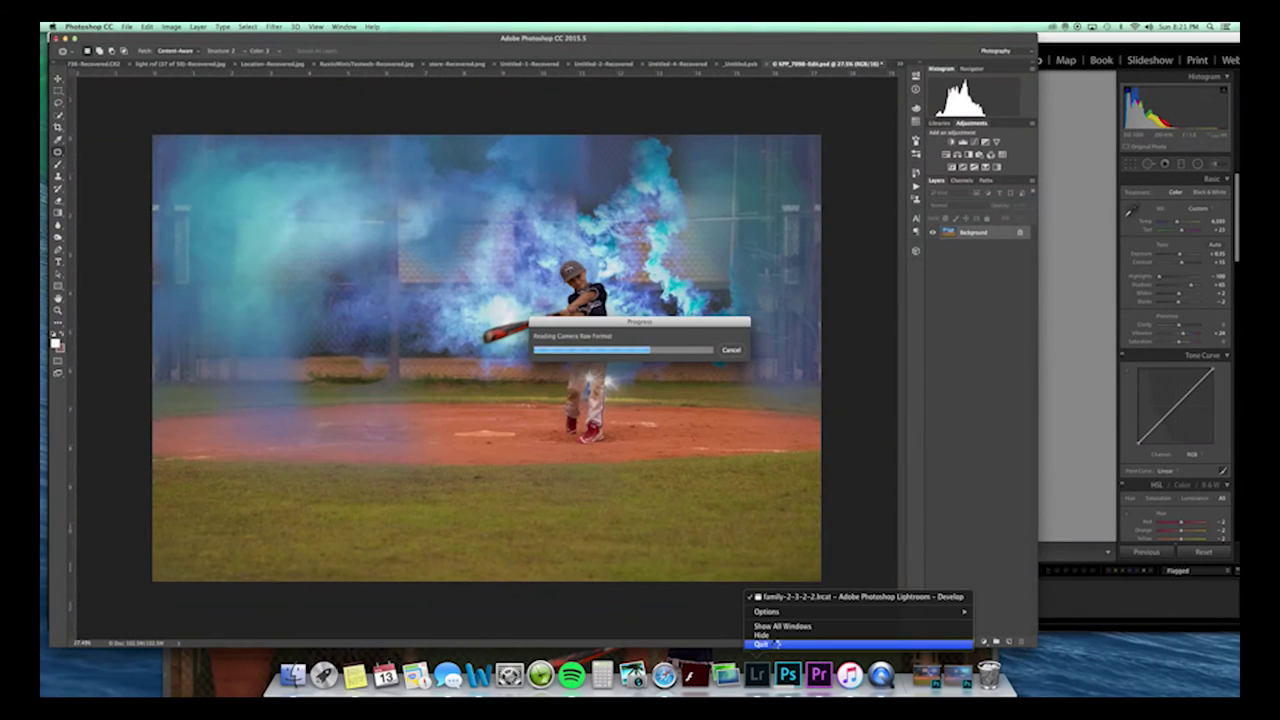
click(838, 596)
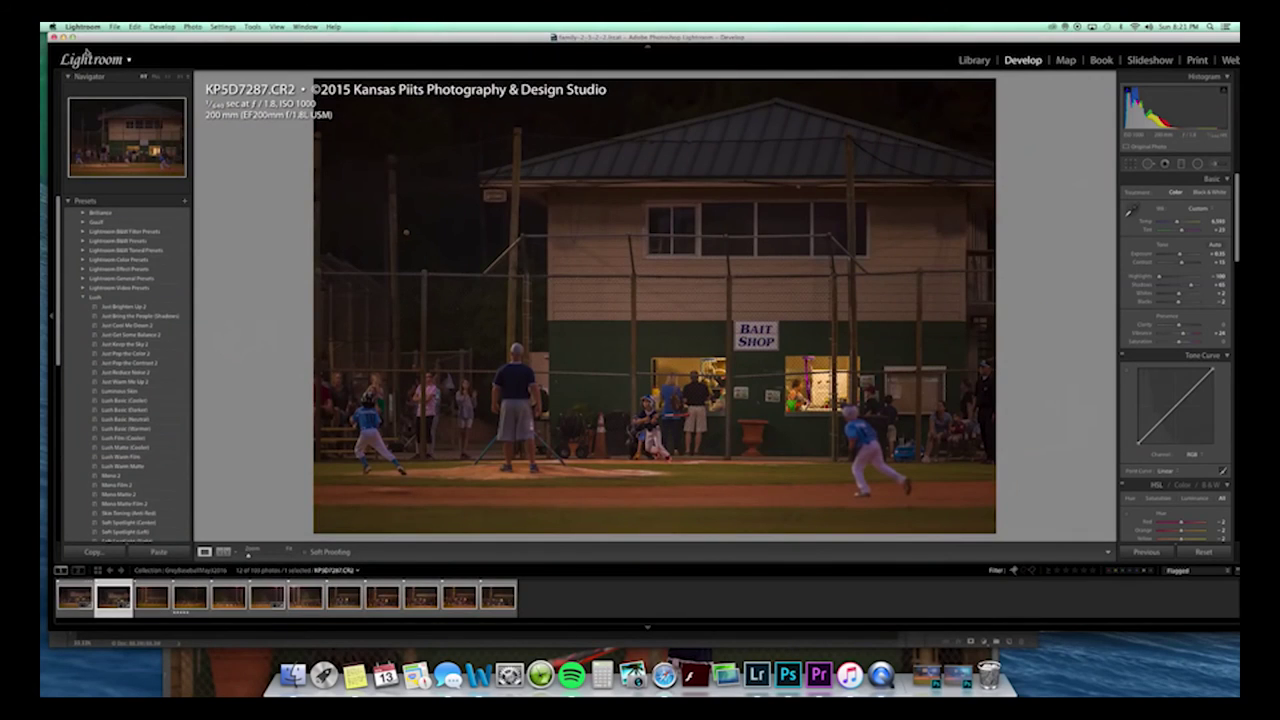
click(64, 38)
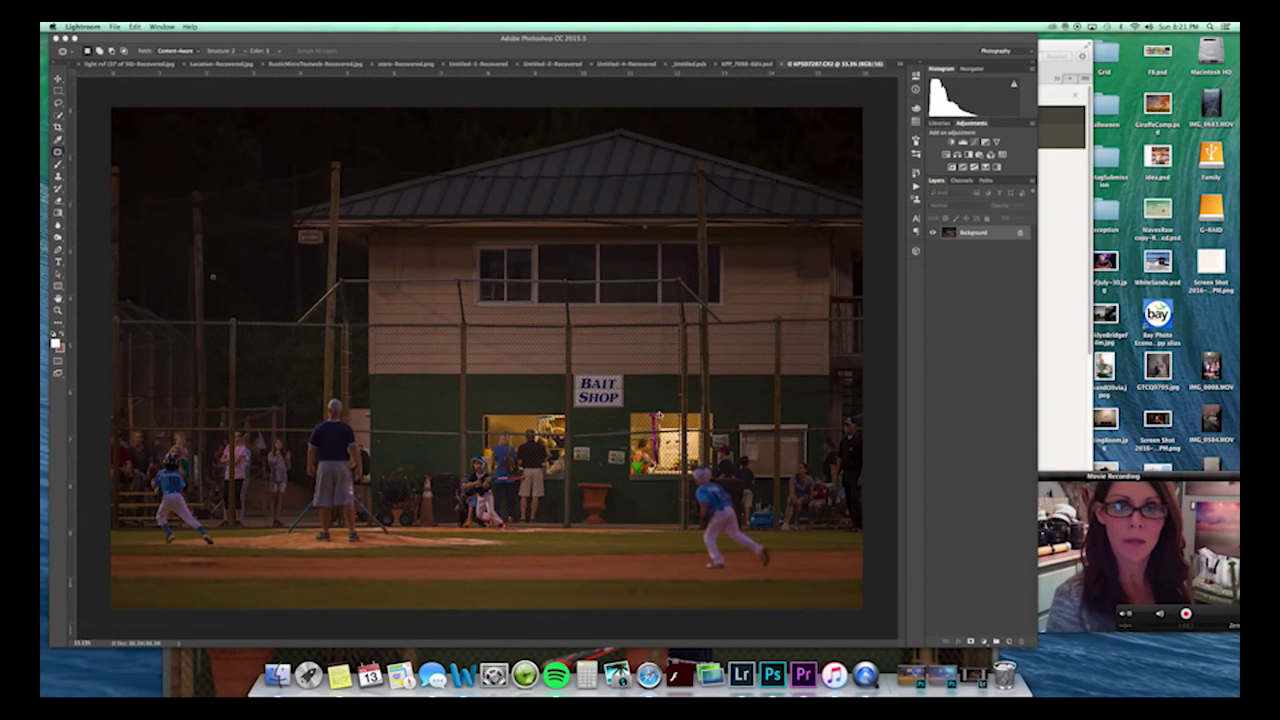
Select the airborne ball against the dark trees in KP5D7287 with the Quick Selection tool.
click(212, 280)
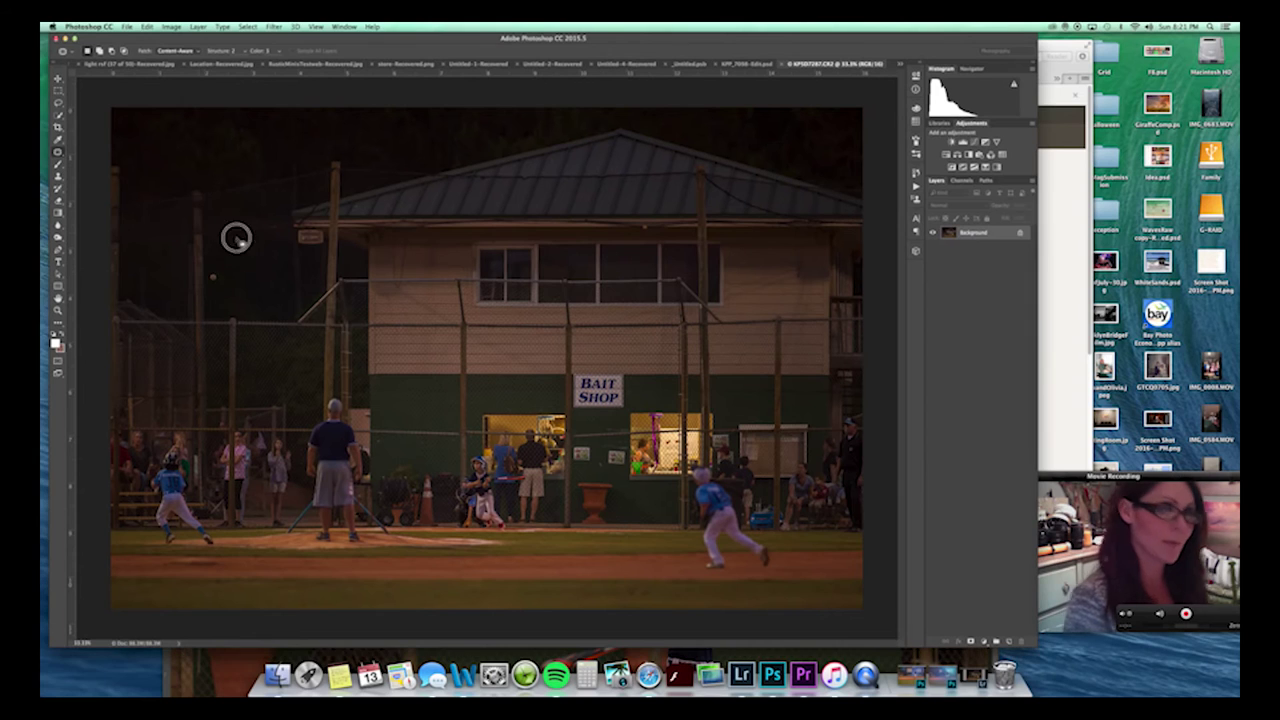
key(z)
click(214, 276)
drag(270, 222, 271, 209)
key(w)
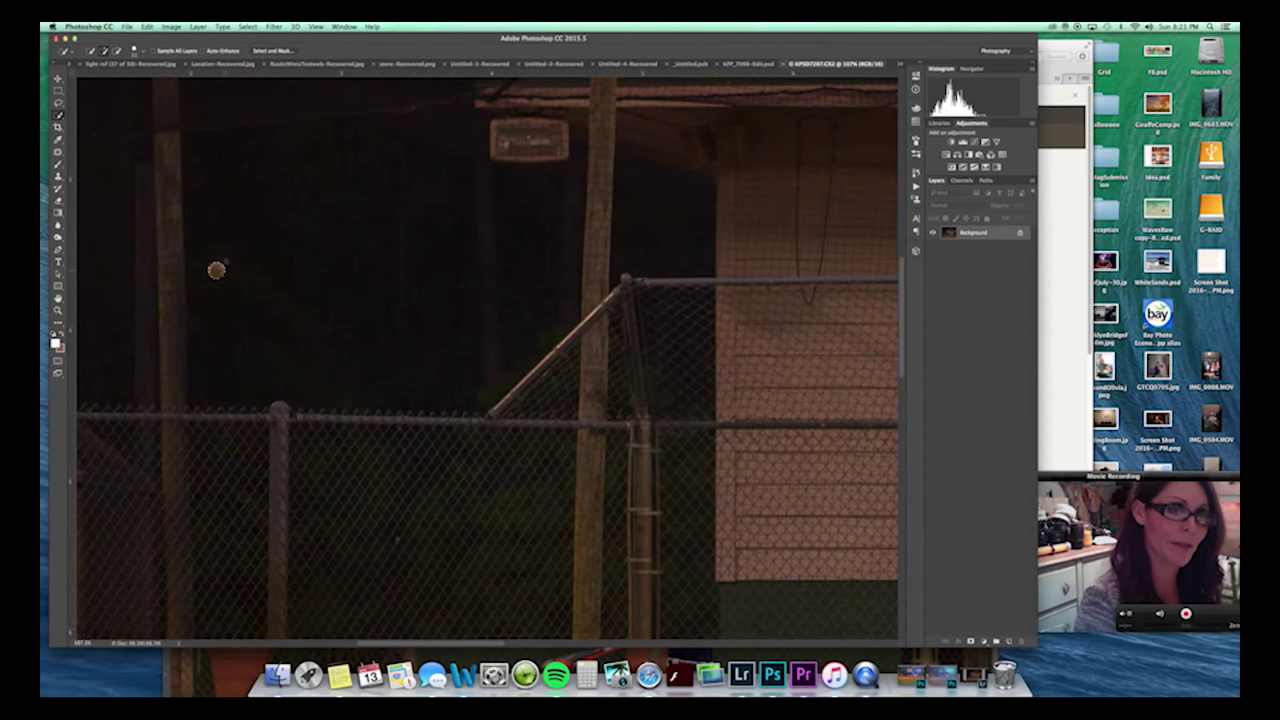
Expand the selection around the ball and copy the ball onto a new layer.
click(247, 26)
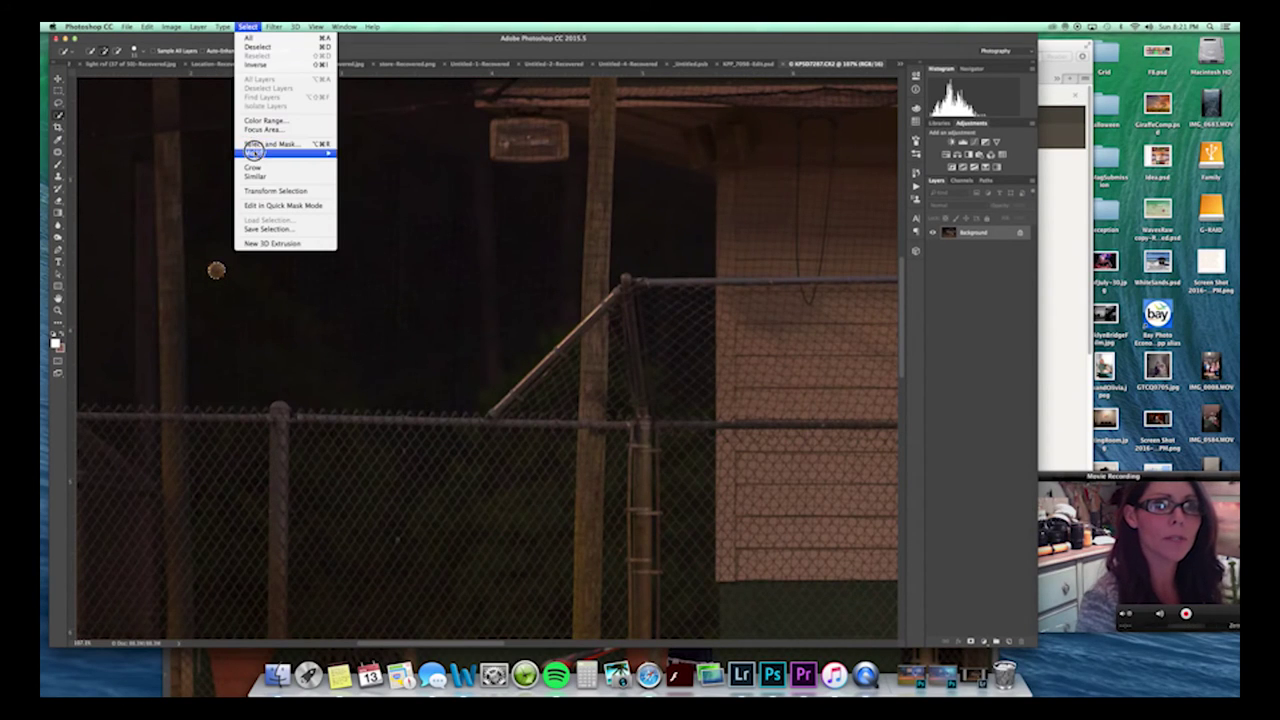
mouse_move(254, 151)
click(371, 170)
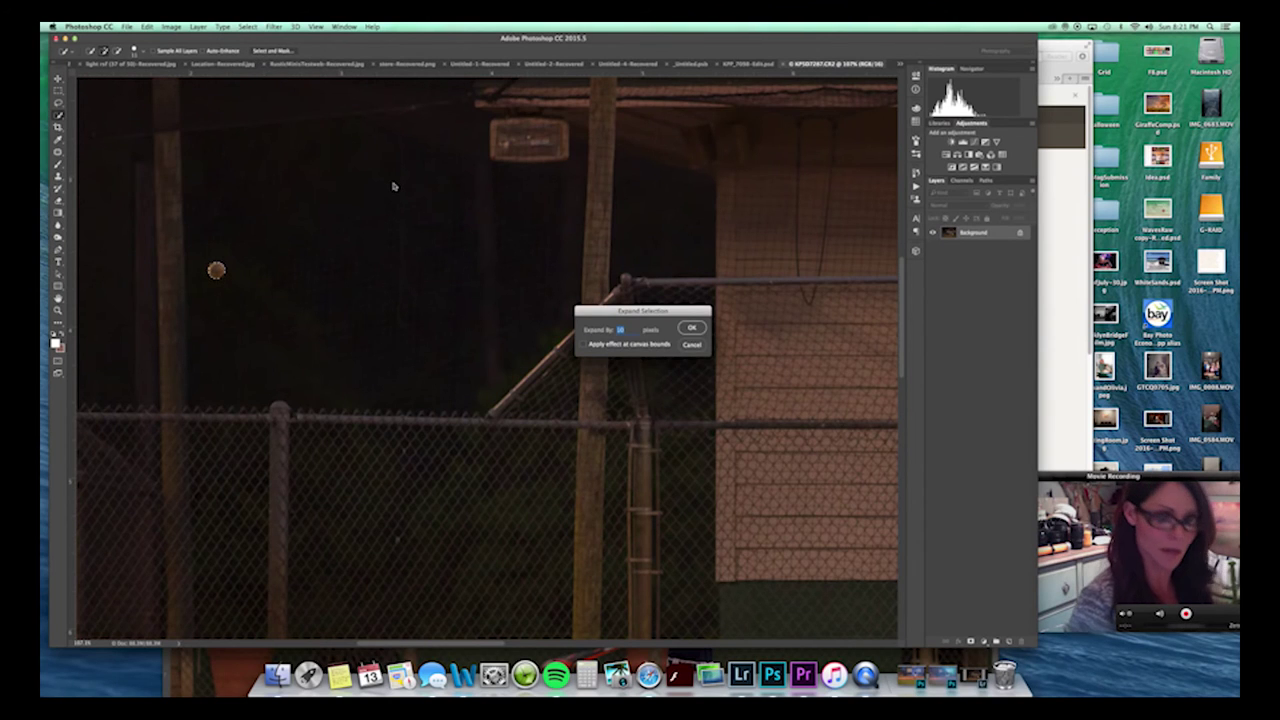
key(Return)
key(ctrl+j)
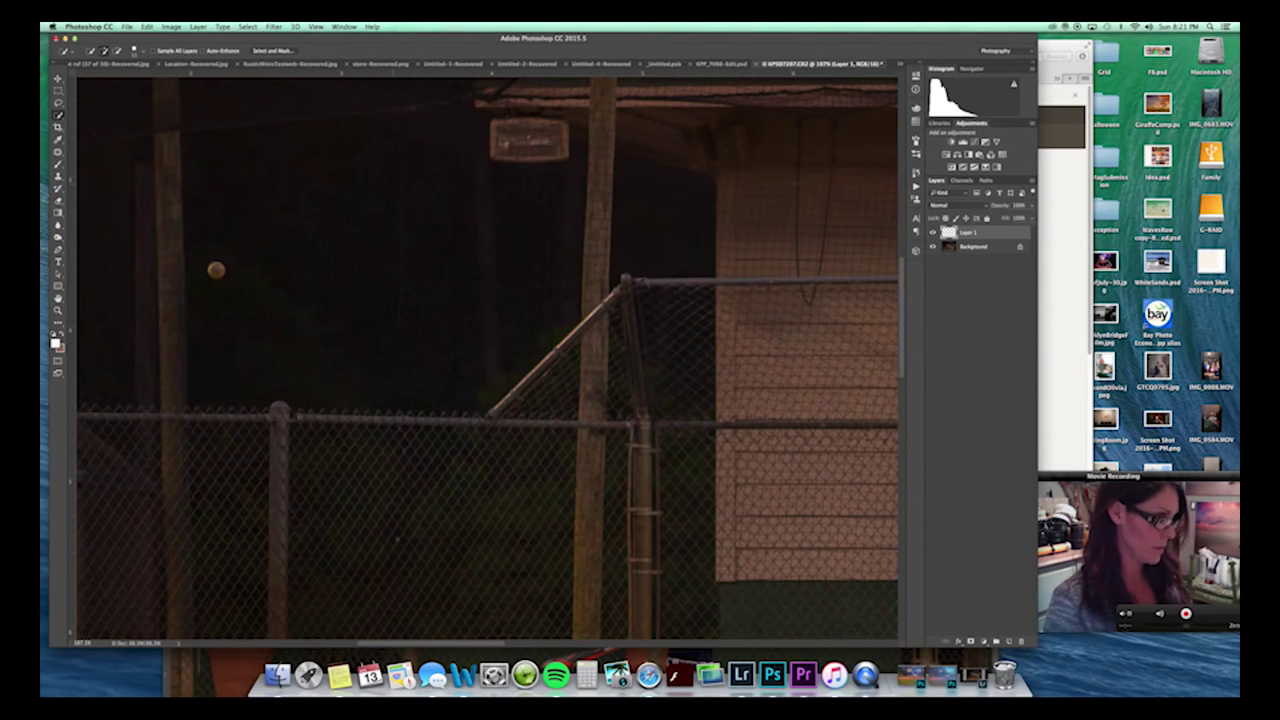
Float KP5D7287 in its own window and move the ball layer into the KPP_7098 composite, just below the bat's tip.
key(v)
drag(798, 64, 796, 125)
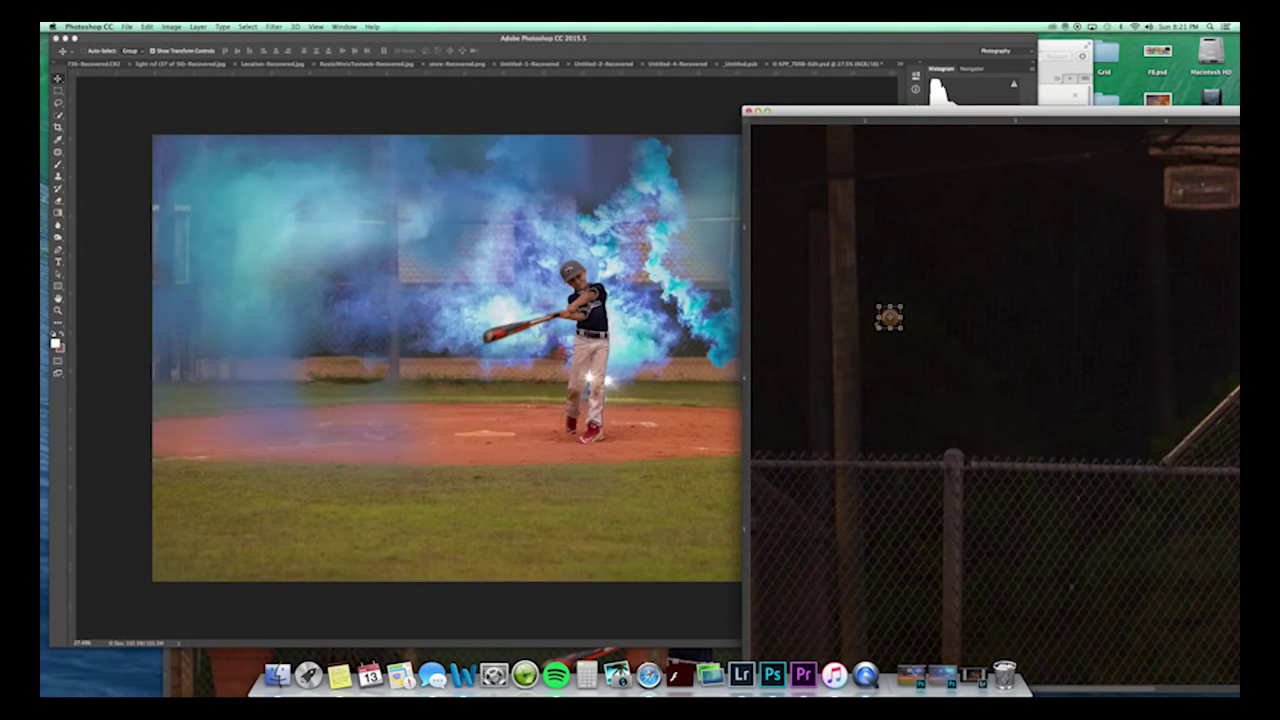
drag(889, 317, 487, 357)
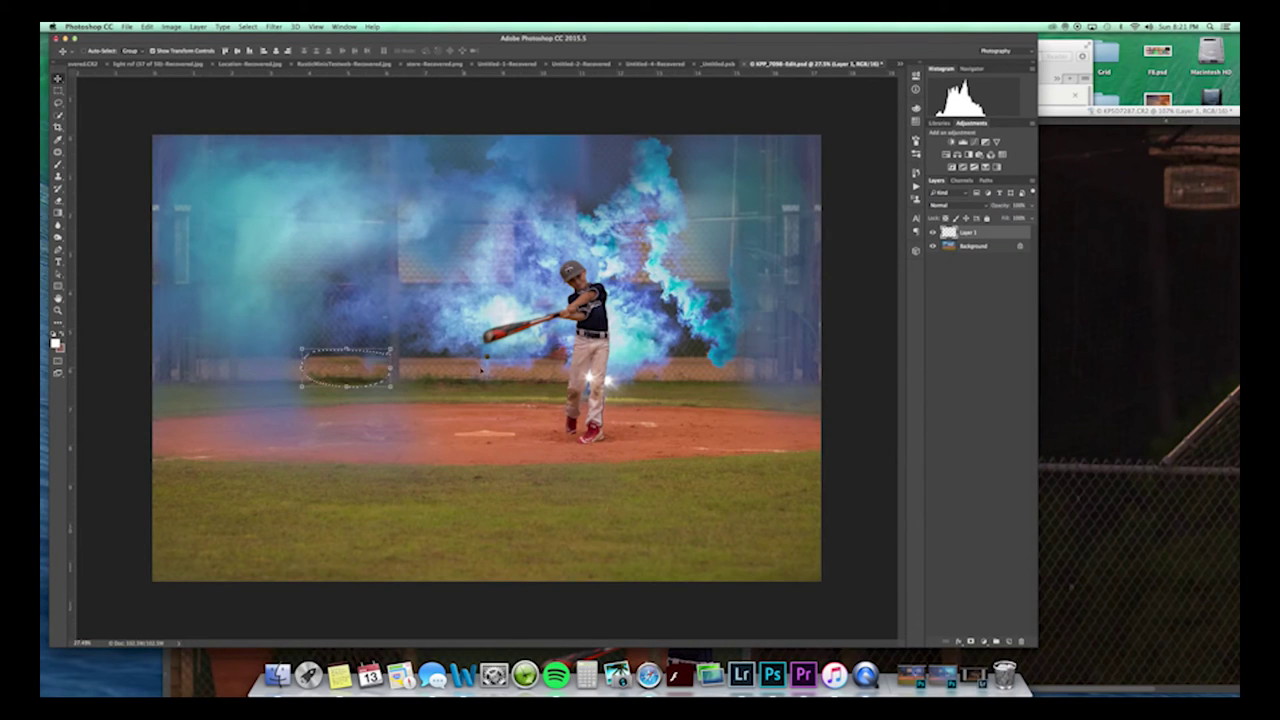
Make the composite's Background layer active and switch to the Clone Stamp tool.
click(972, 245)
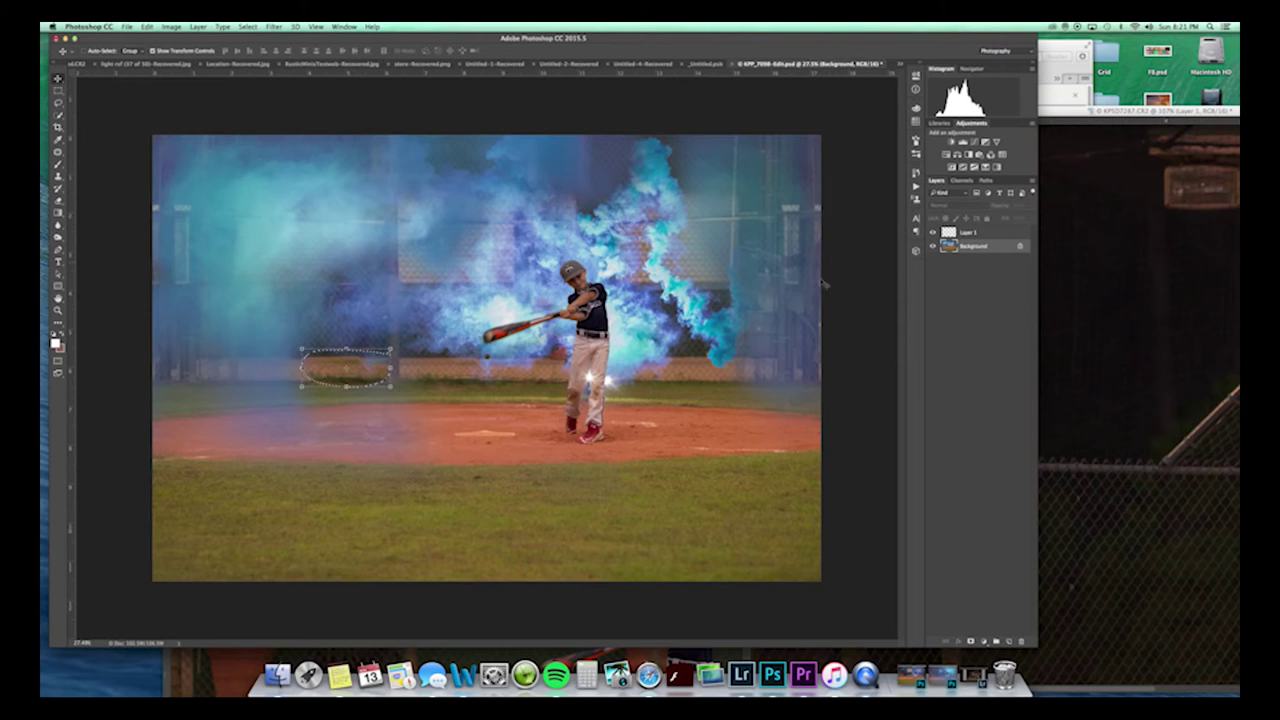
key(s)
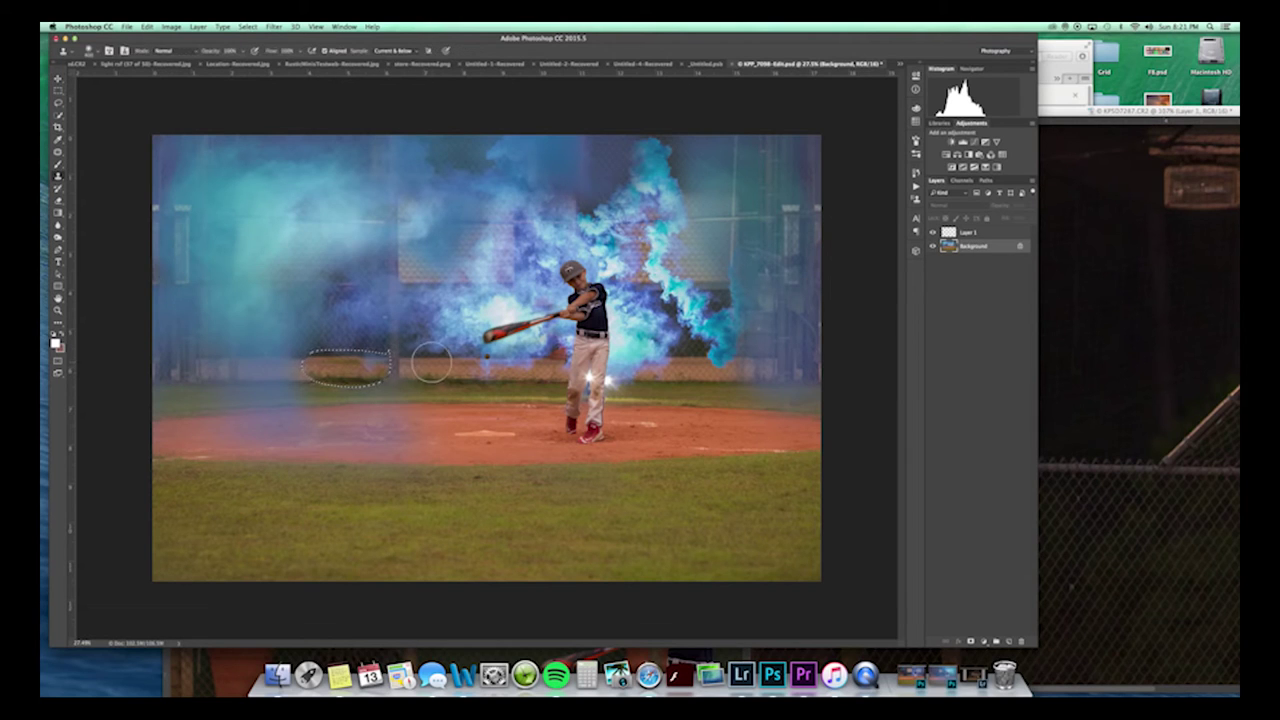
Clone the hazy area beside the selected fence patch over that patch with a larger brush, and remove the selection.
key(bracketright)
key(bracketright)
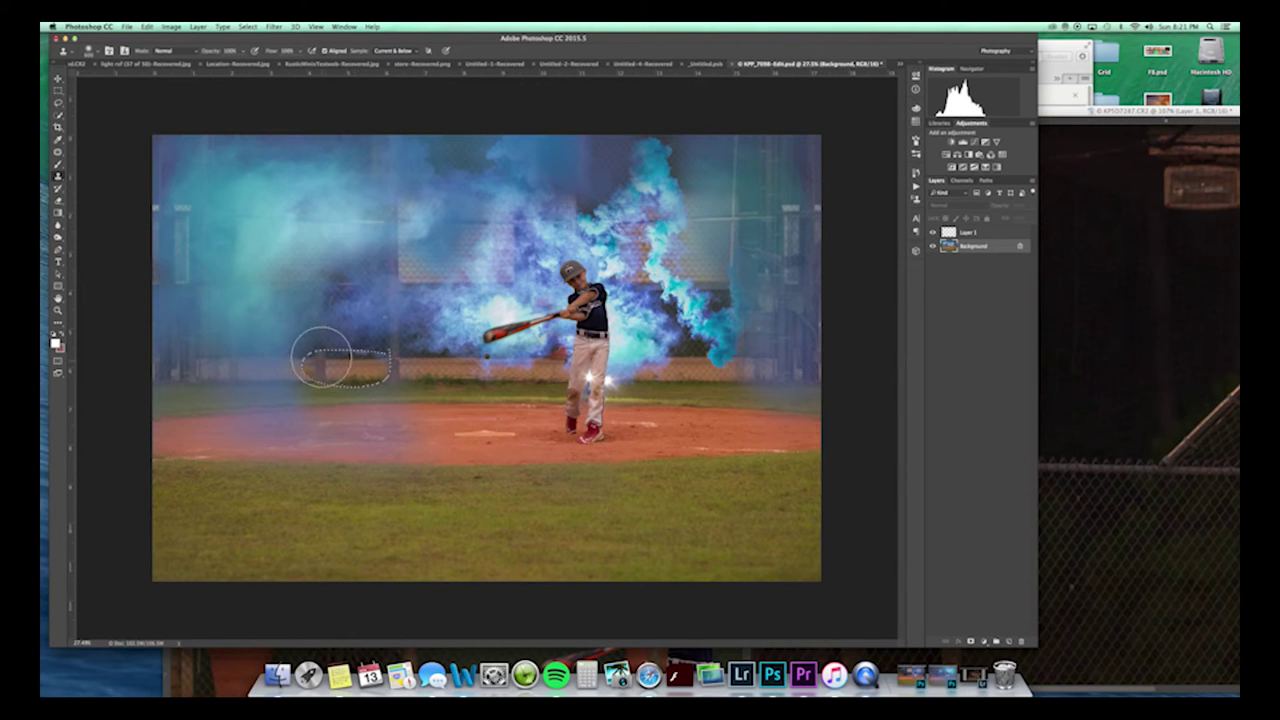
key(super+z)
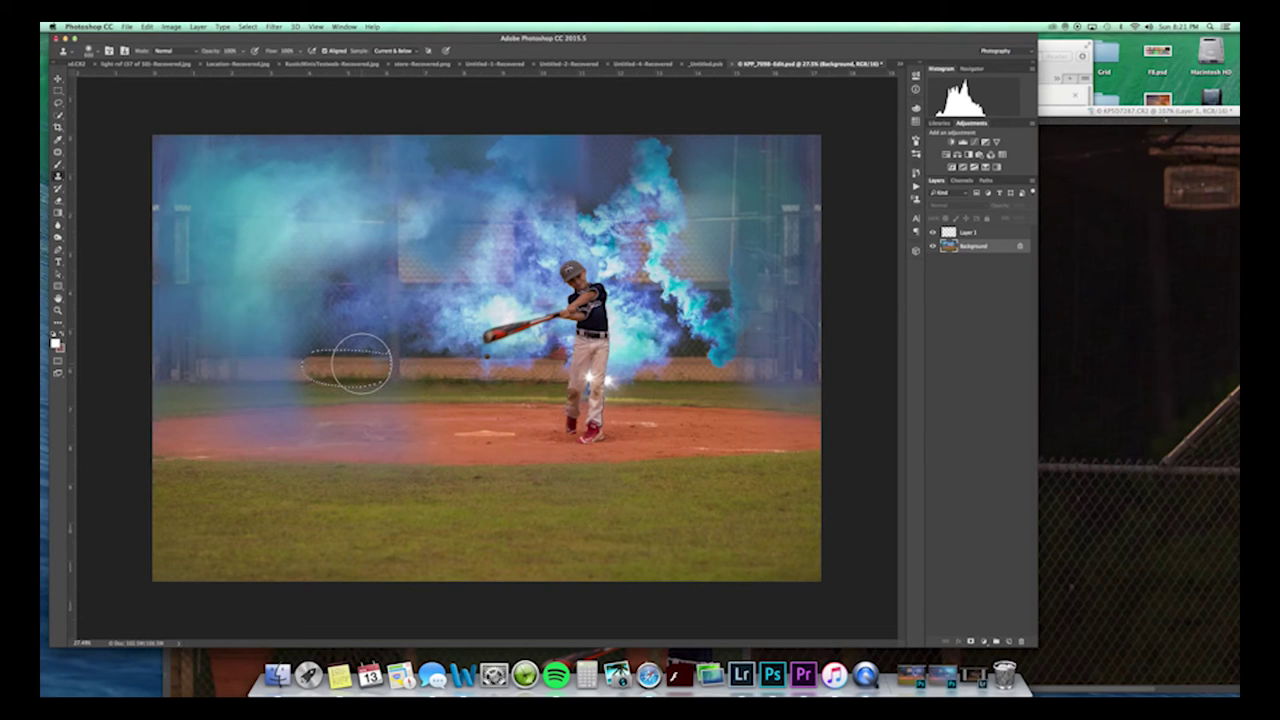
alt+click(266, 364)
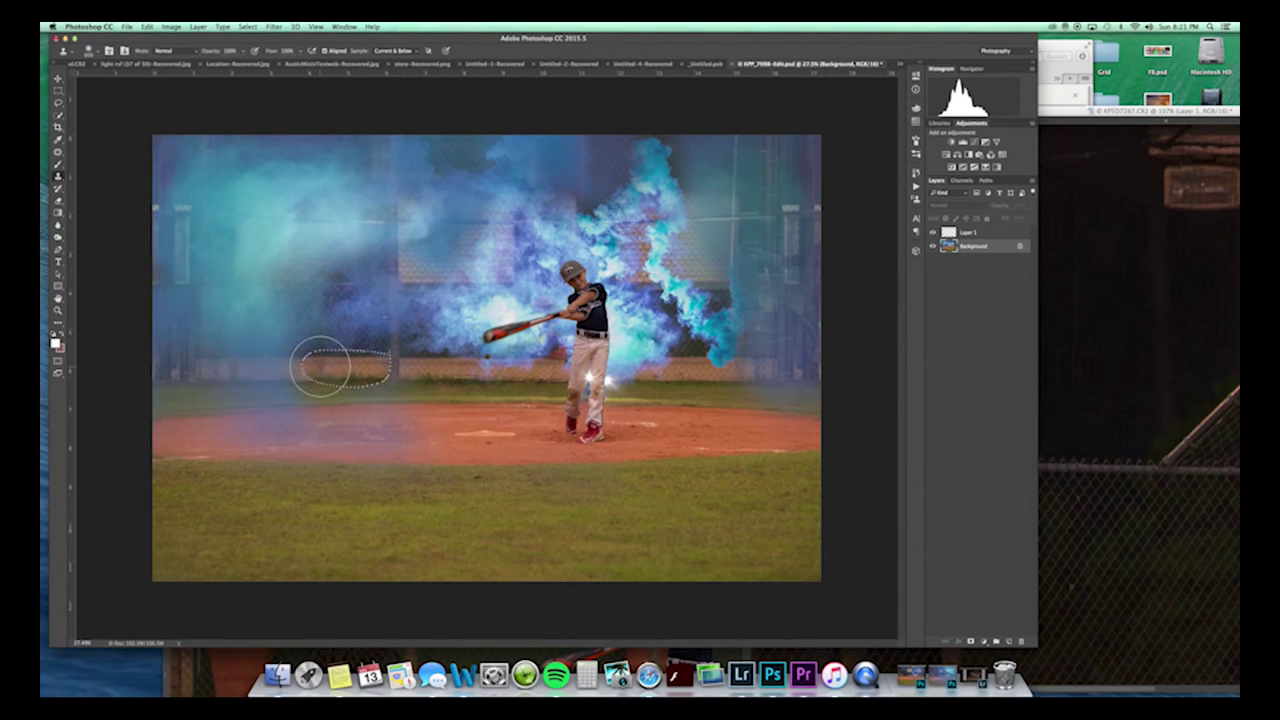
key(super+d)
click(388, 360)
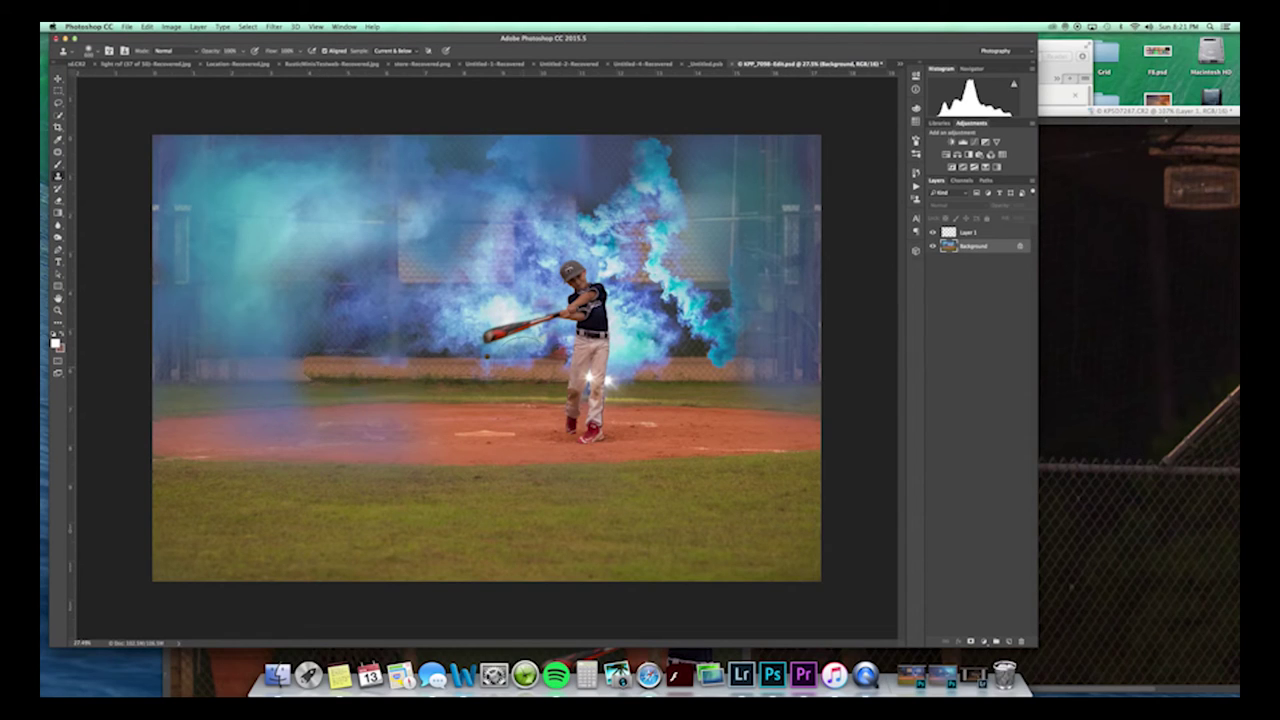
Spot-heal the hard edges around the retouched fence patch behind the batter's bat.
key(j)
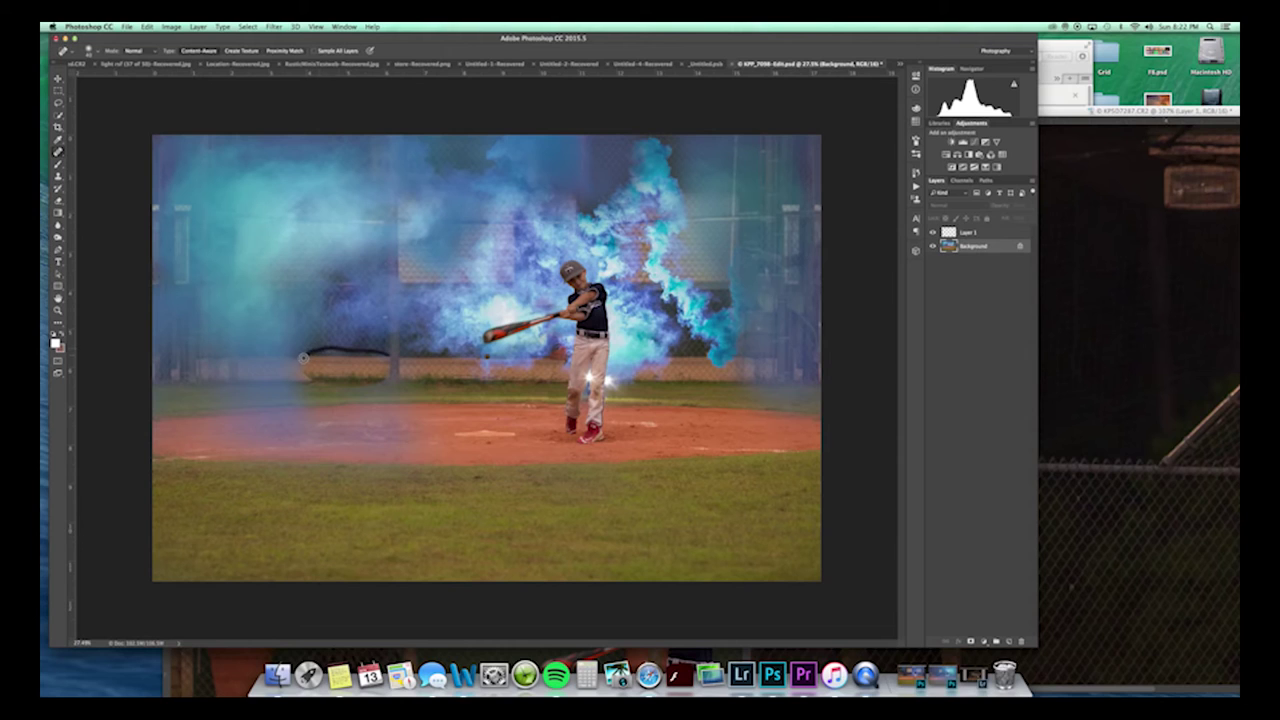
mouse_move(312, 377)
mouse_down()
mouse_move(385, 378)
mouse_move(313, 373)
mouse_up()
drag(385, 391, 384, 392)
Blend the end of the bare fence strip into the haze by clone-stamping neighbouring haze at 50% opacity.
key(s)
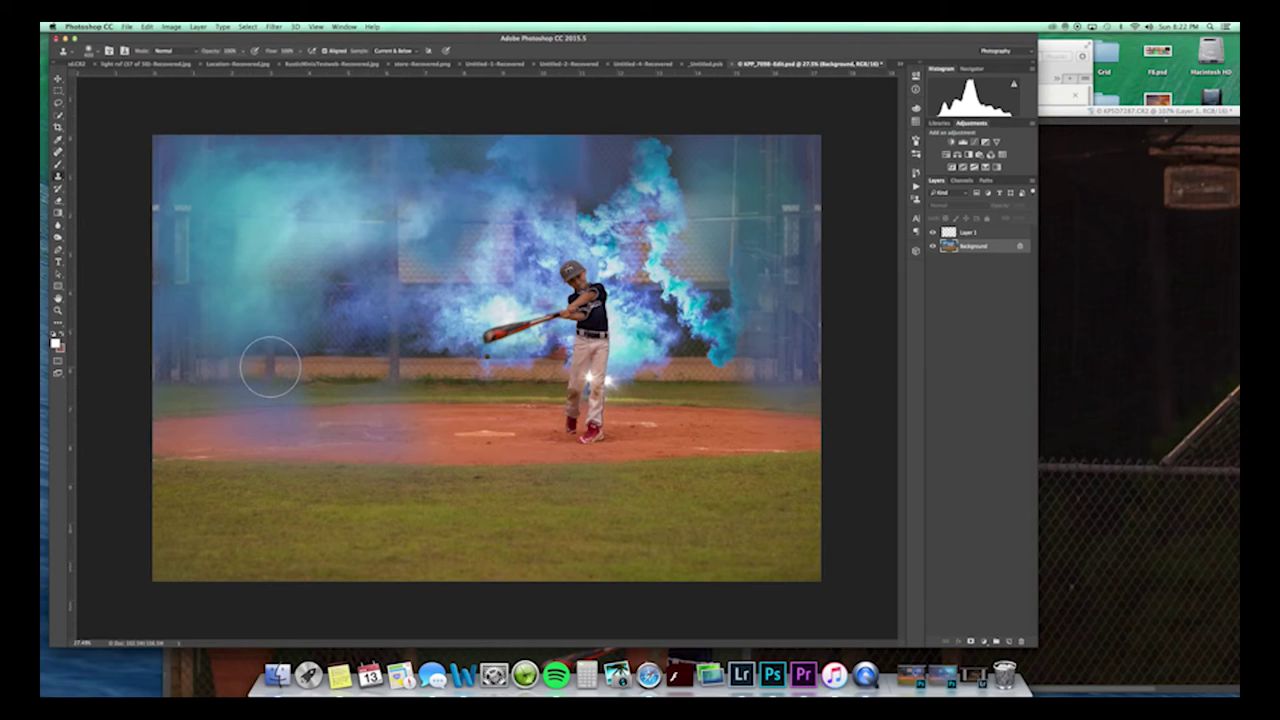
key(5)
click(264, 364)
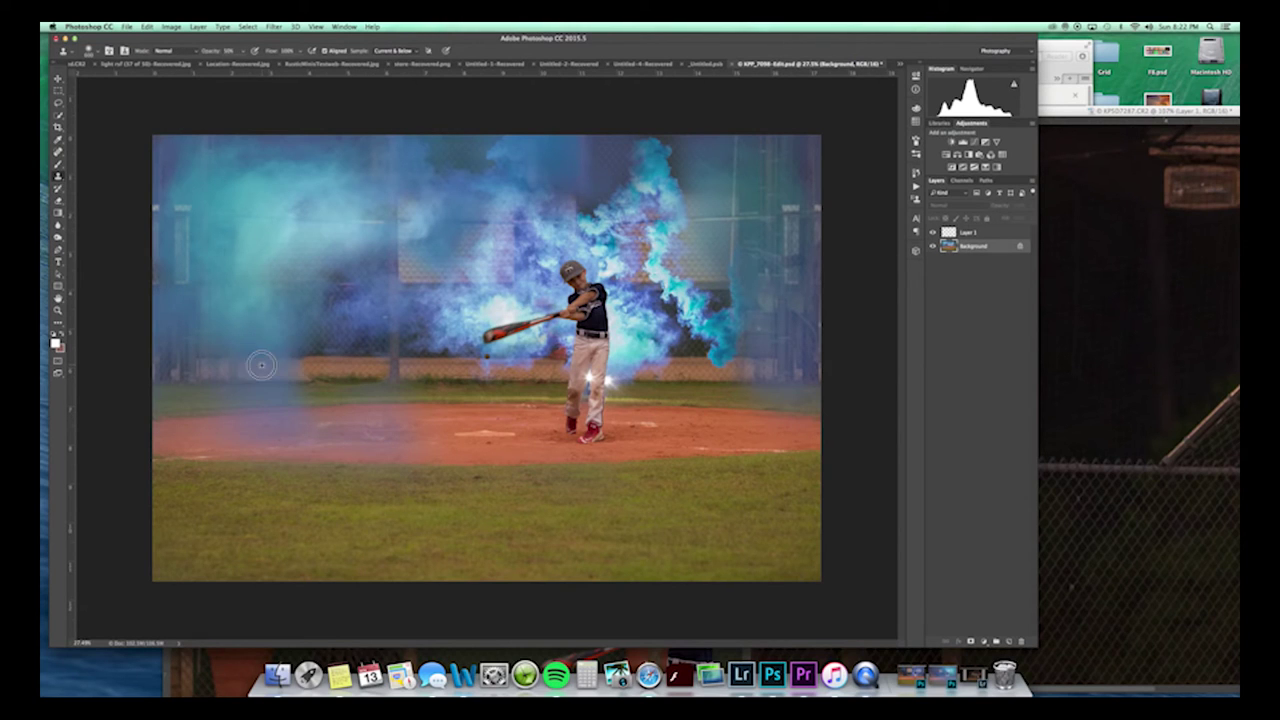
click(316, 368)
click(322, 368)
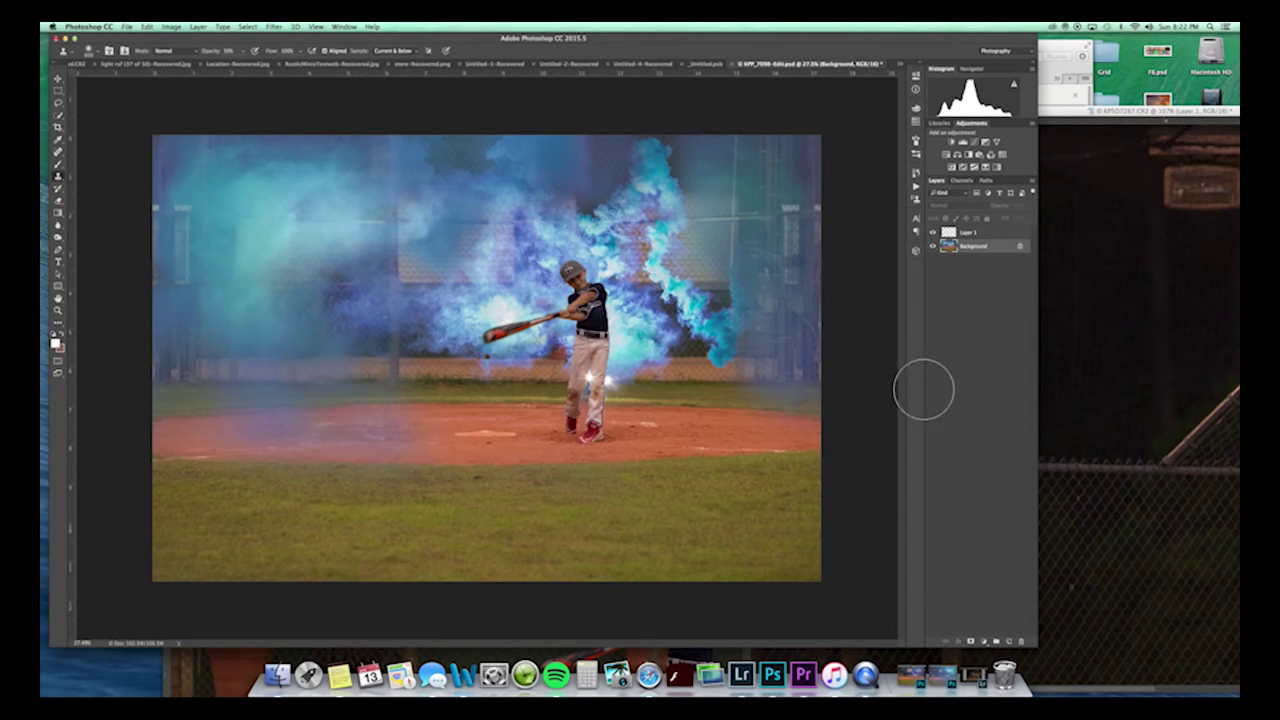
Bring the dark fence photo with the ball in front of the composite and step back its history to before the ball layer.
click(985, 234)
key(z)
click(561, 307)
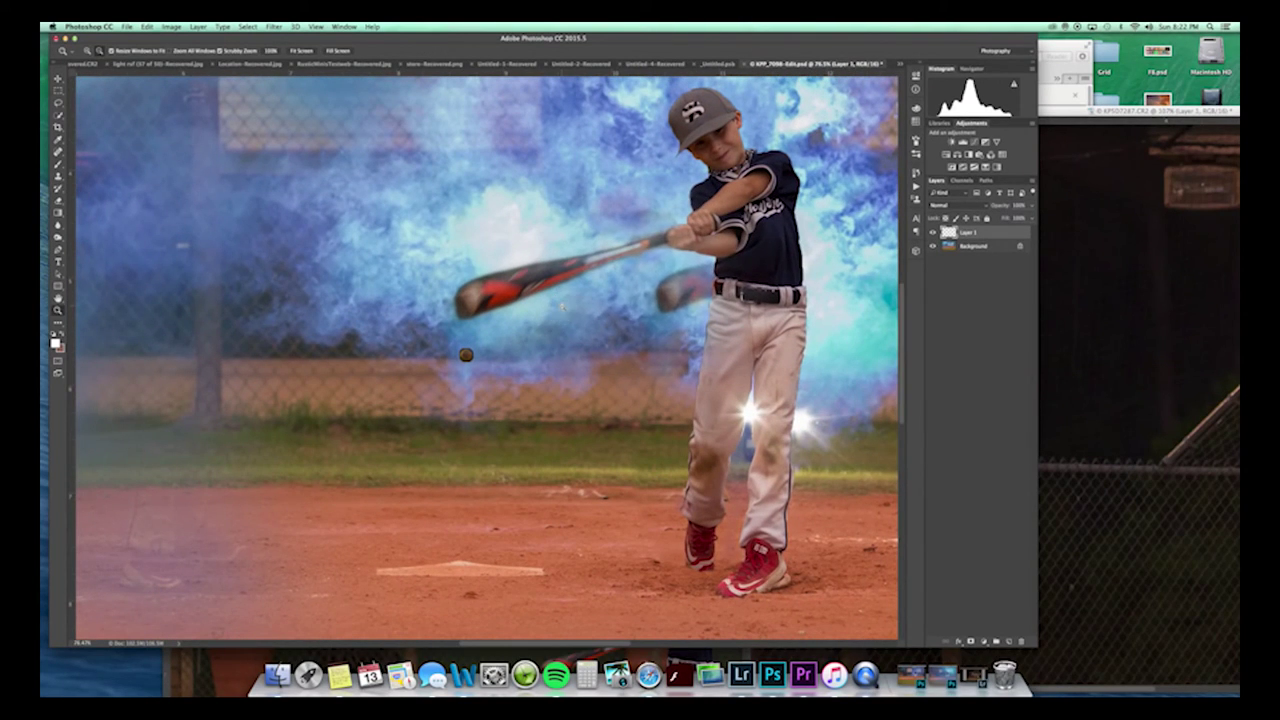
key(v)
drag(1074, 113, 422, 68)
click(147, 26)
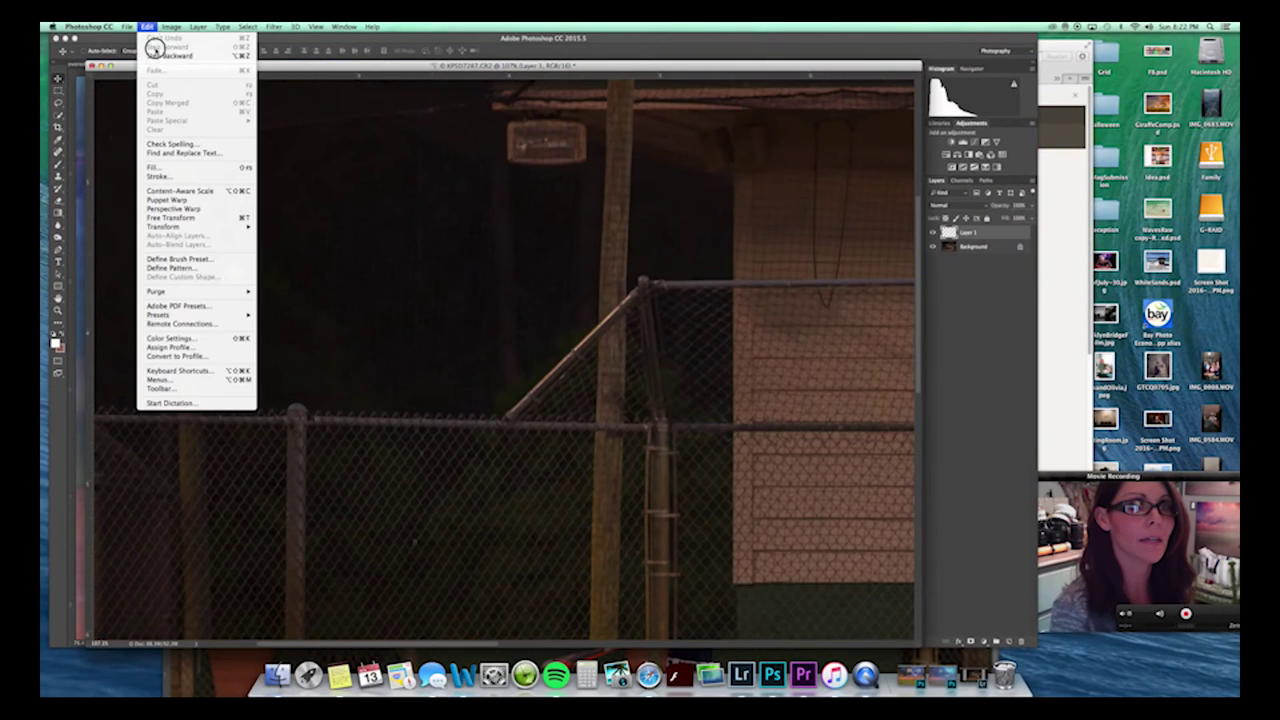
click(155, 36)
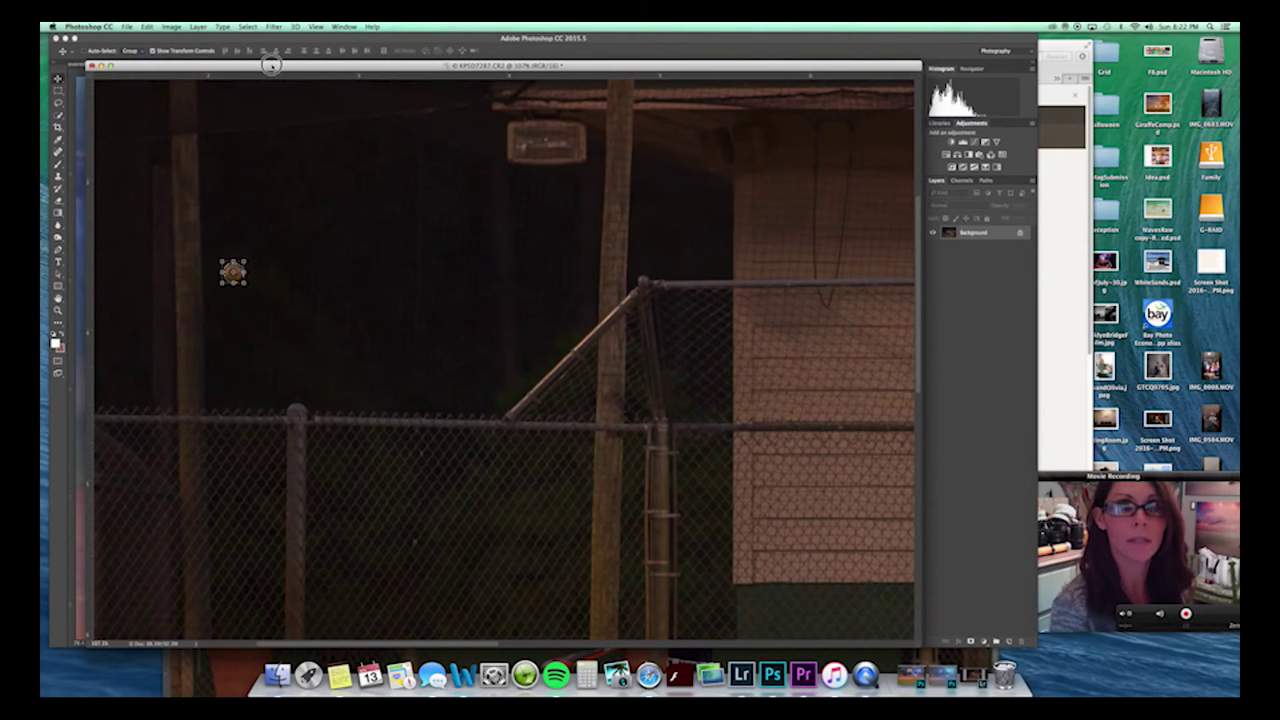
drag(273, 67, 515, 109)
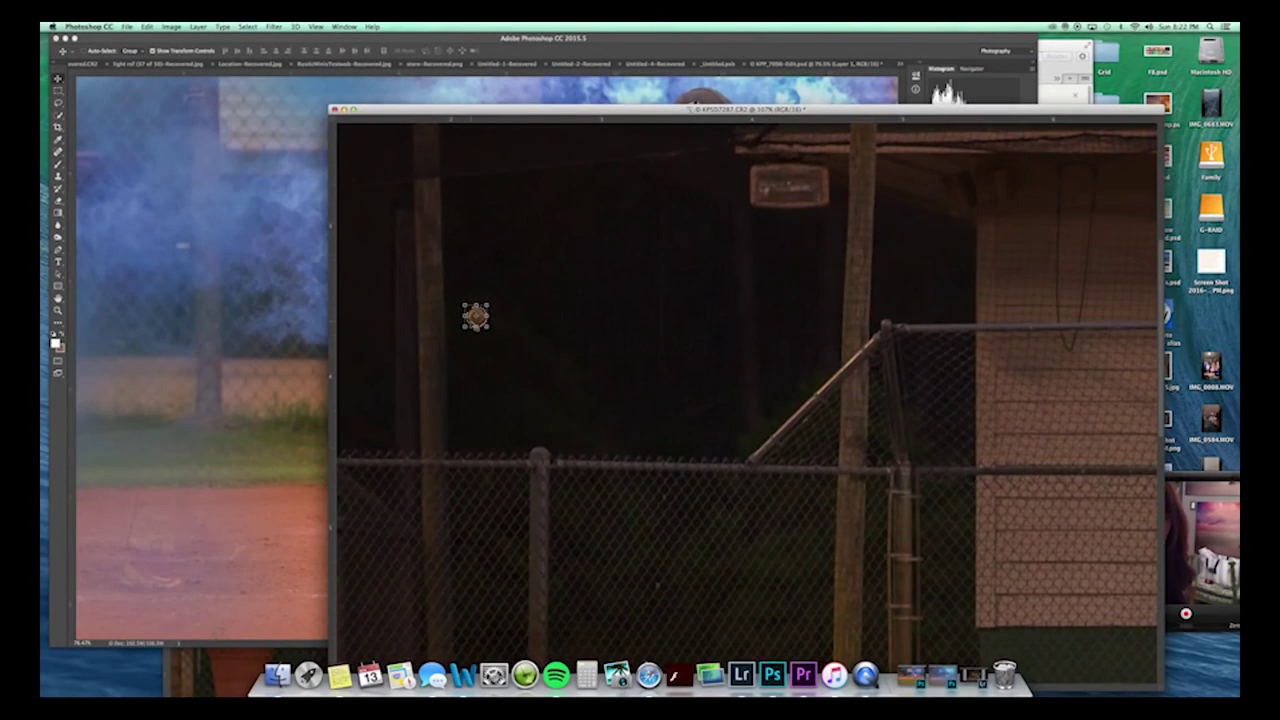
click(148, 27)
click(160, 56)
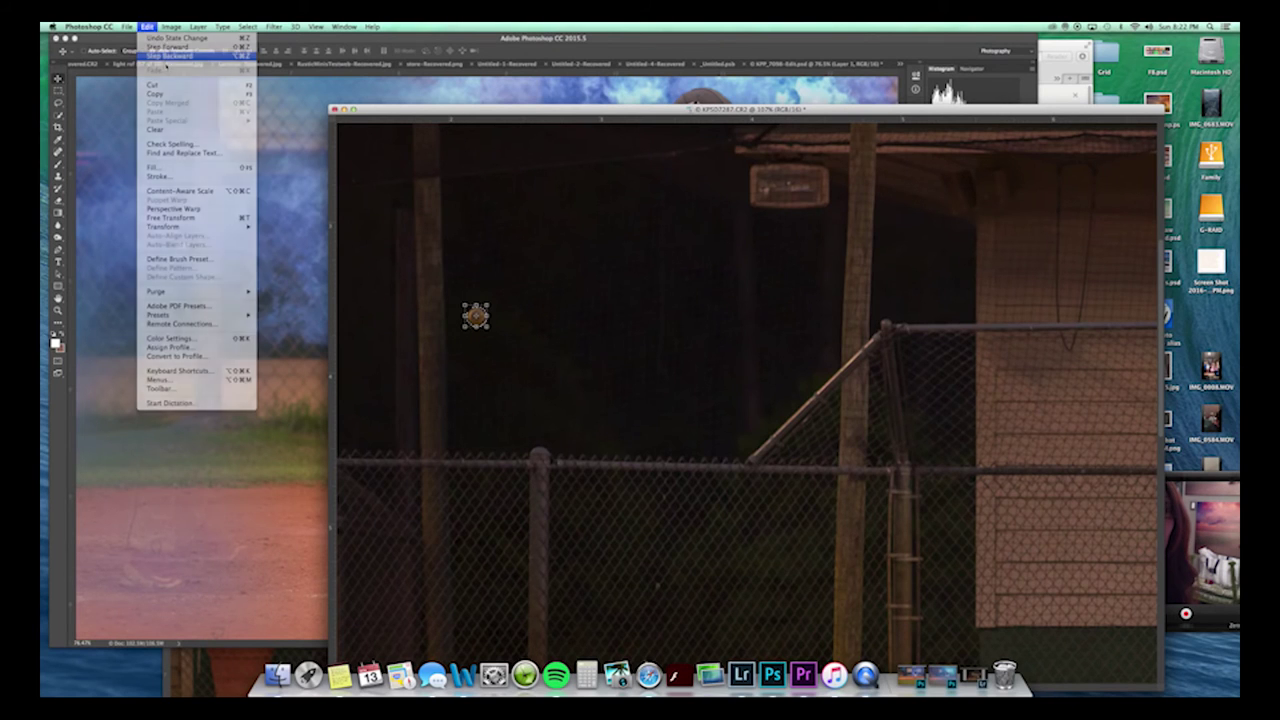
Put the selected ball on its own layer in the fence photo and copy it into the batter composite.
drag(473, 320, 234, 331)
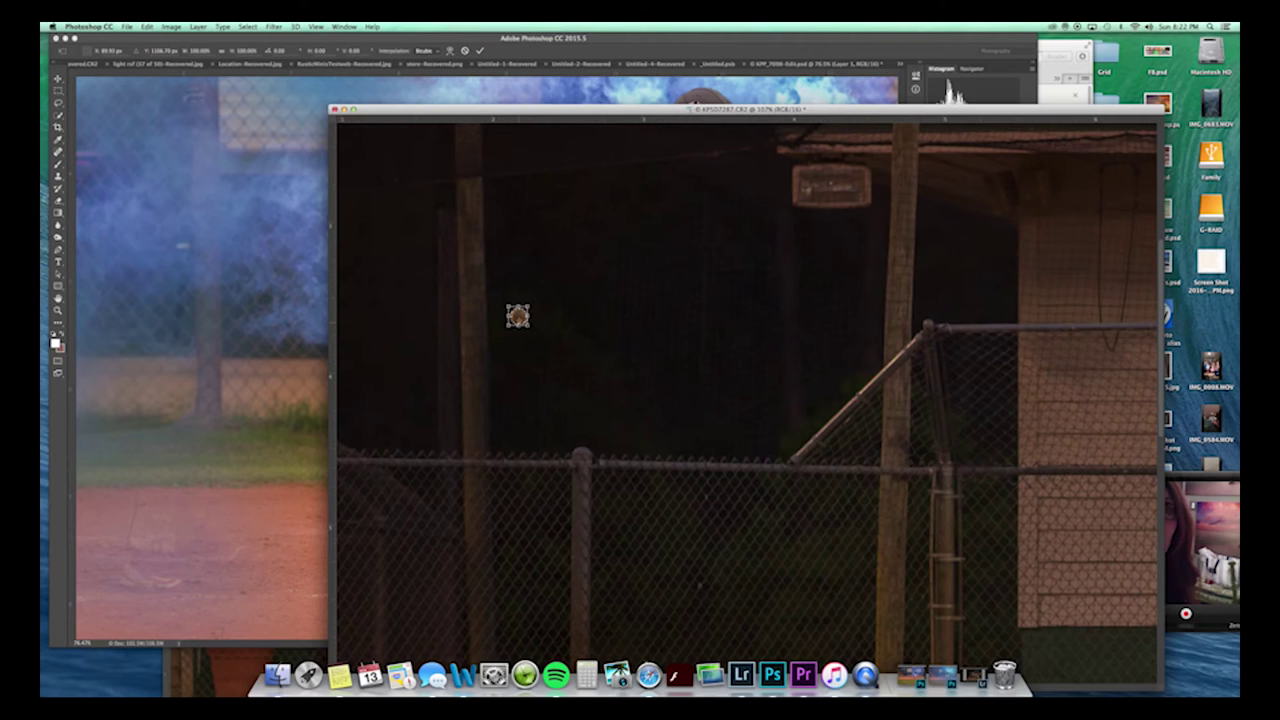
key(shift+Right)
key(shift+Right)
key(shift+Right)
key(shift+Right)
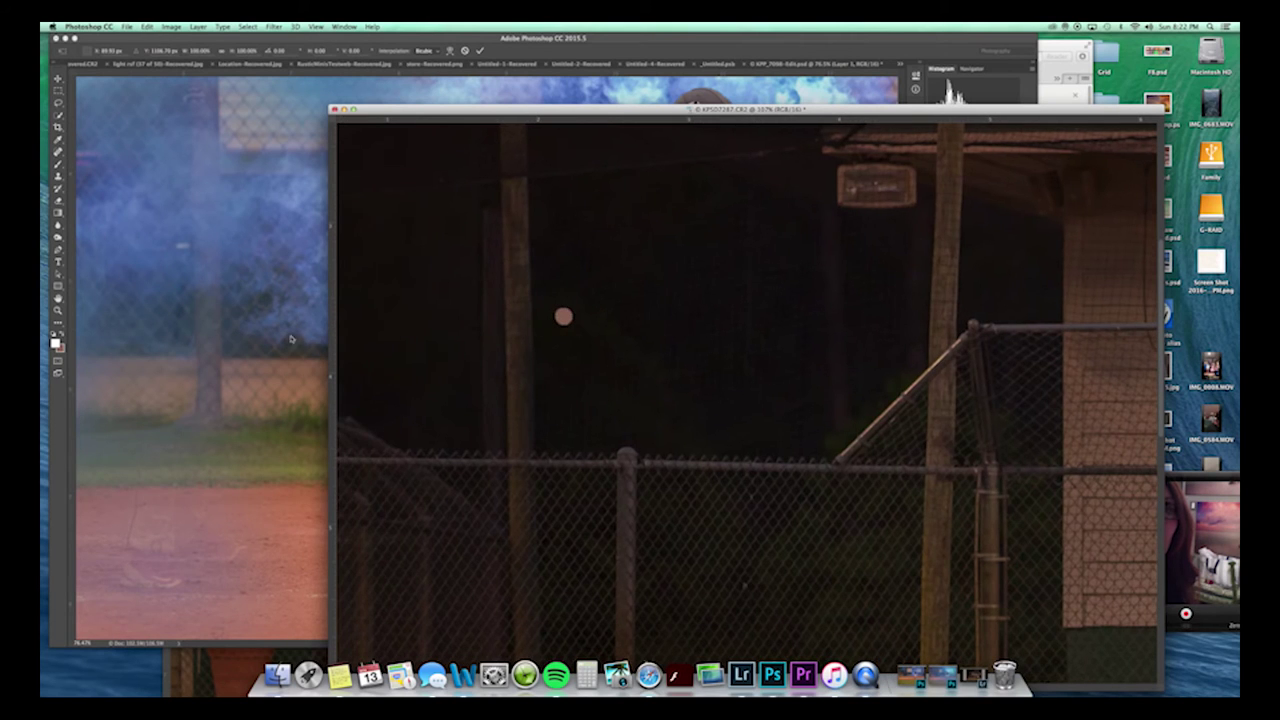
click(480, 50)
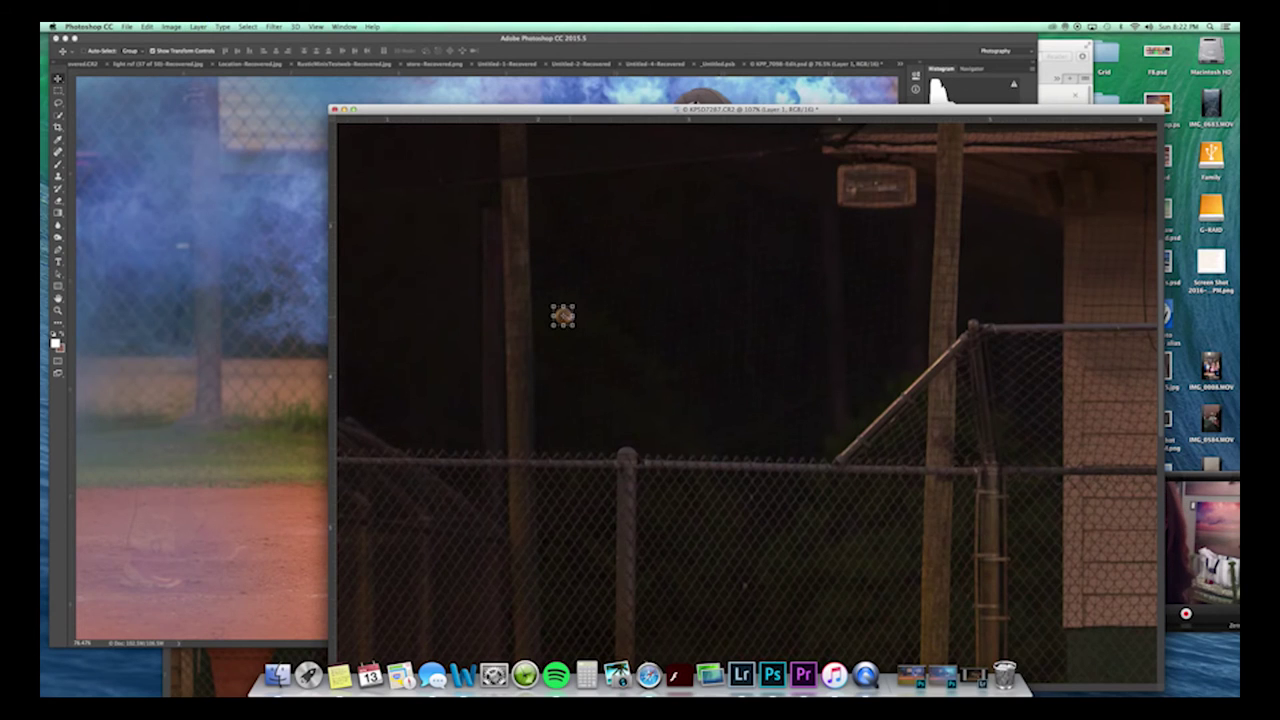
click(210, 343)
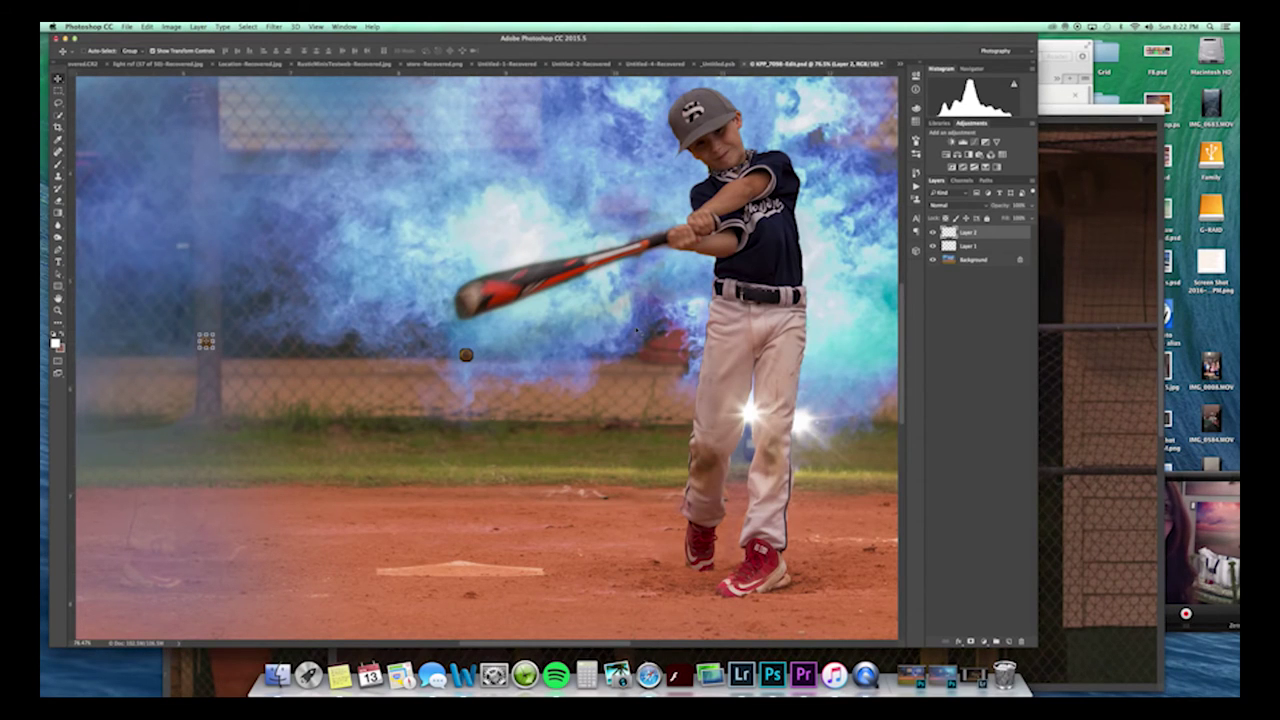
Delete Layer 1 with the earlier ball from the composite and minimize the dark fence photo.
click(983, 251)
key(Delete)
click(1085, 118)
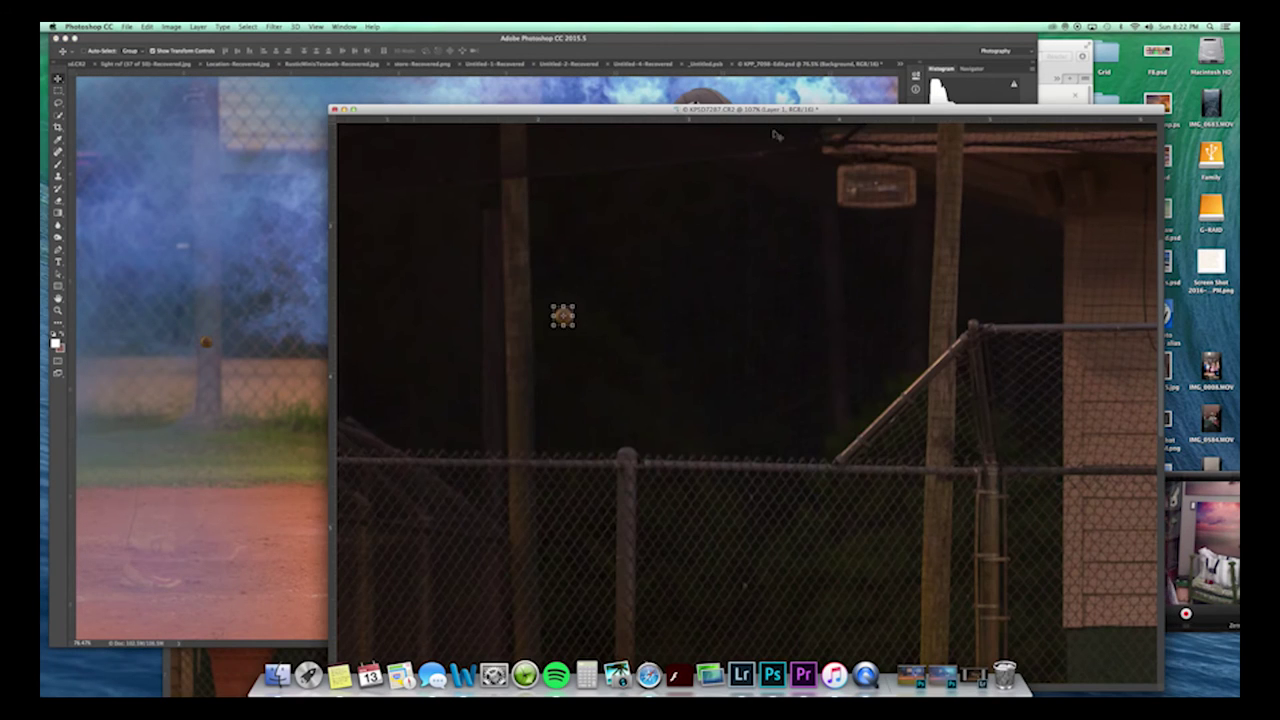
click(345, 109)
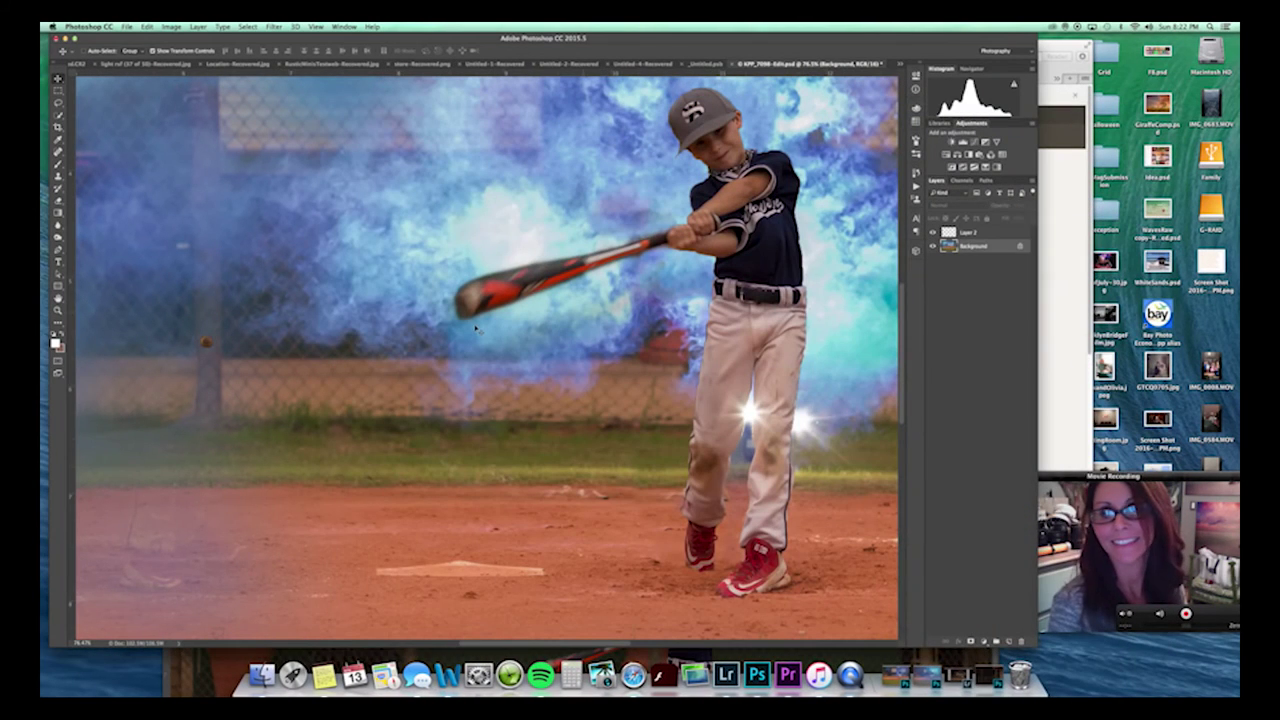
Enlarge the ball on Layer 2 and position it just below the end of the bat.
click(968, 233)
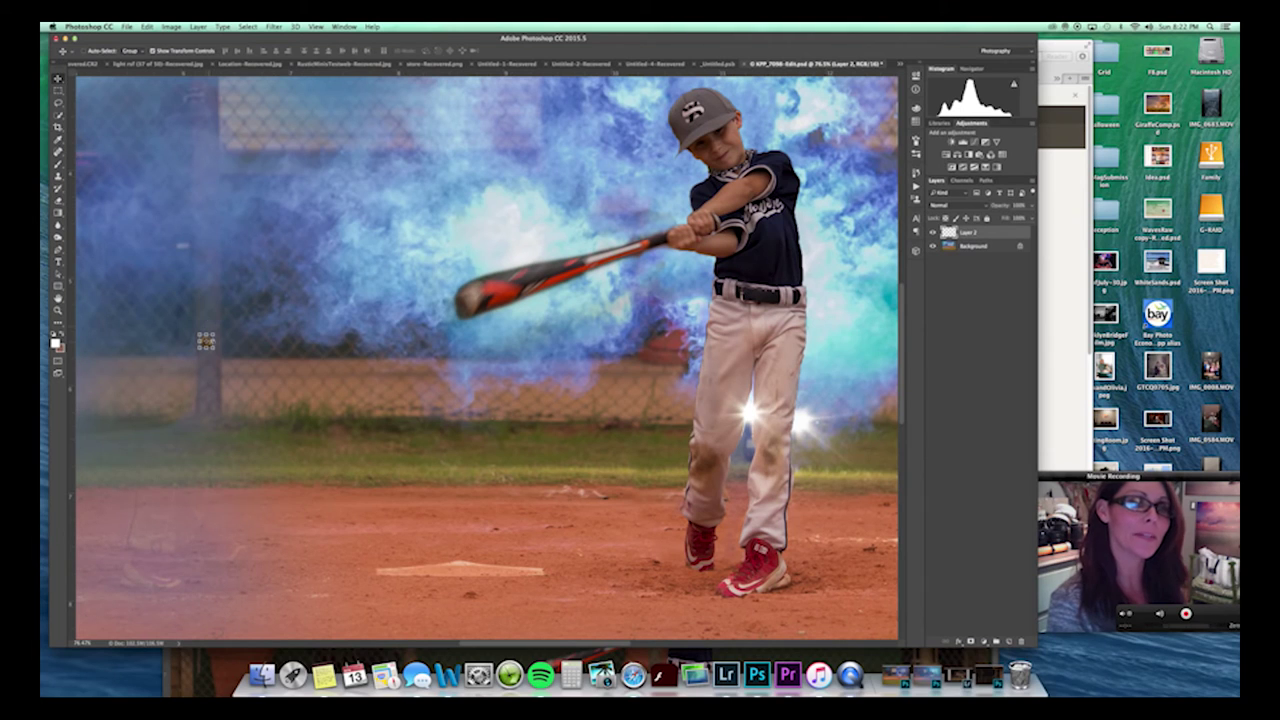
drag(213, 348, 439, 388)
click(479, 50)
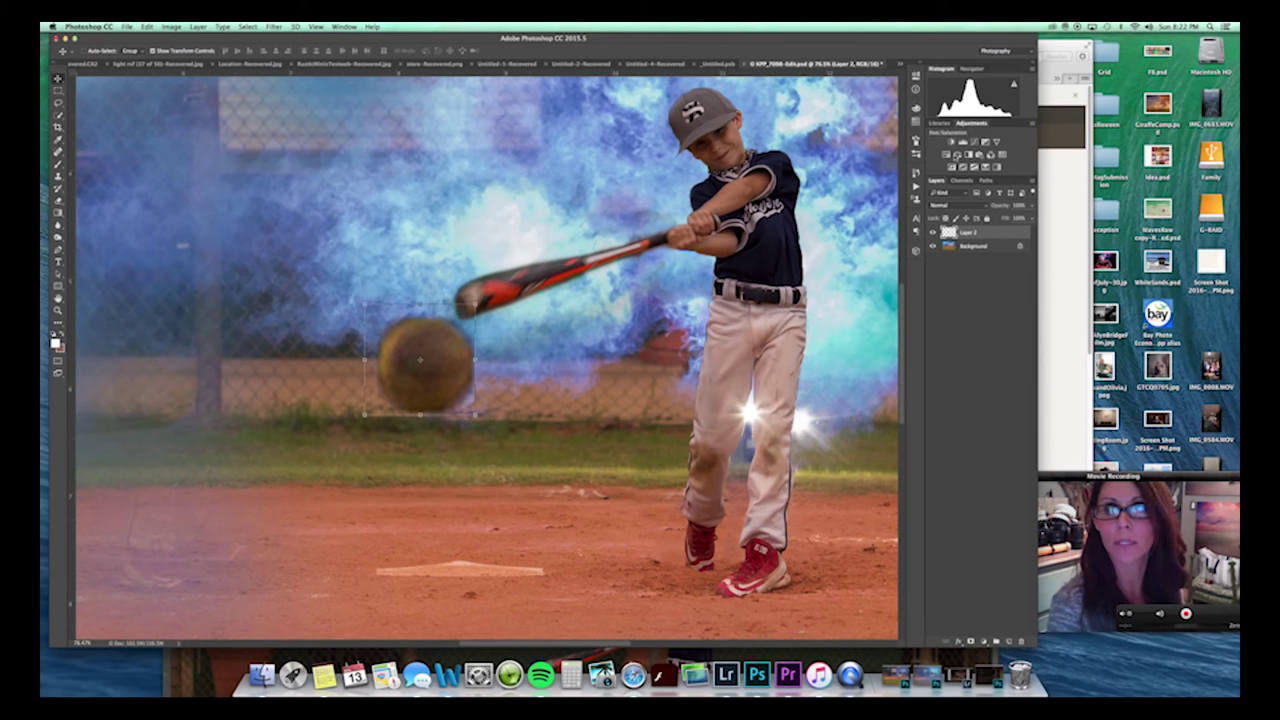
Add a Hue/Saturation adjustment clipped to the ball layer and raise its lightness to +16.
click(951, 156)
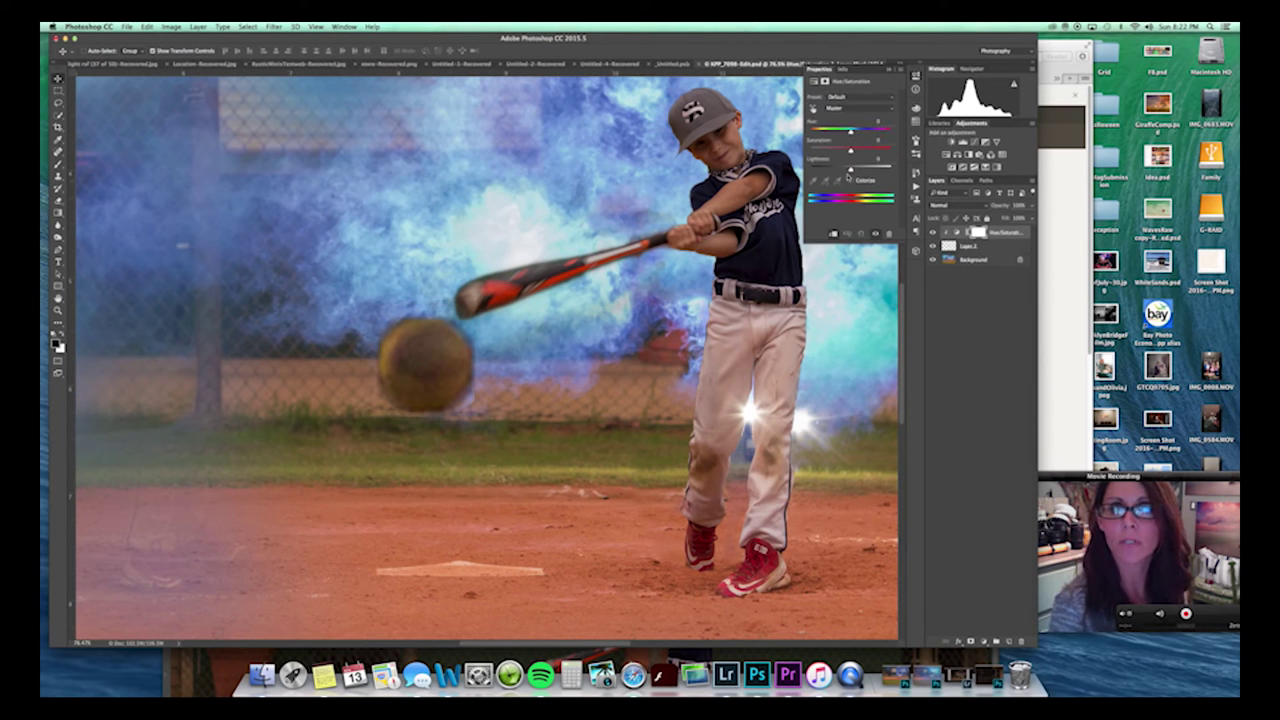
drag(851, 168, 856, 168)
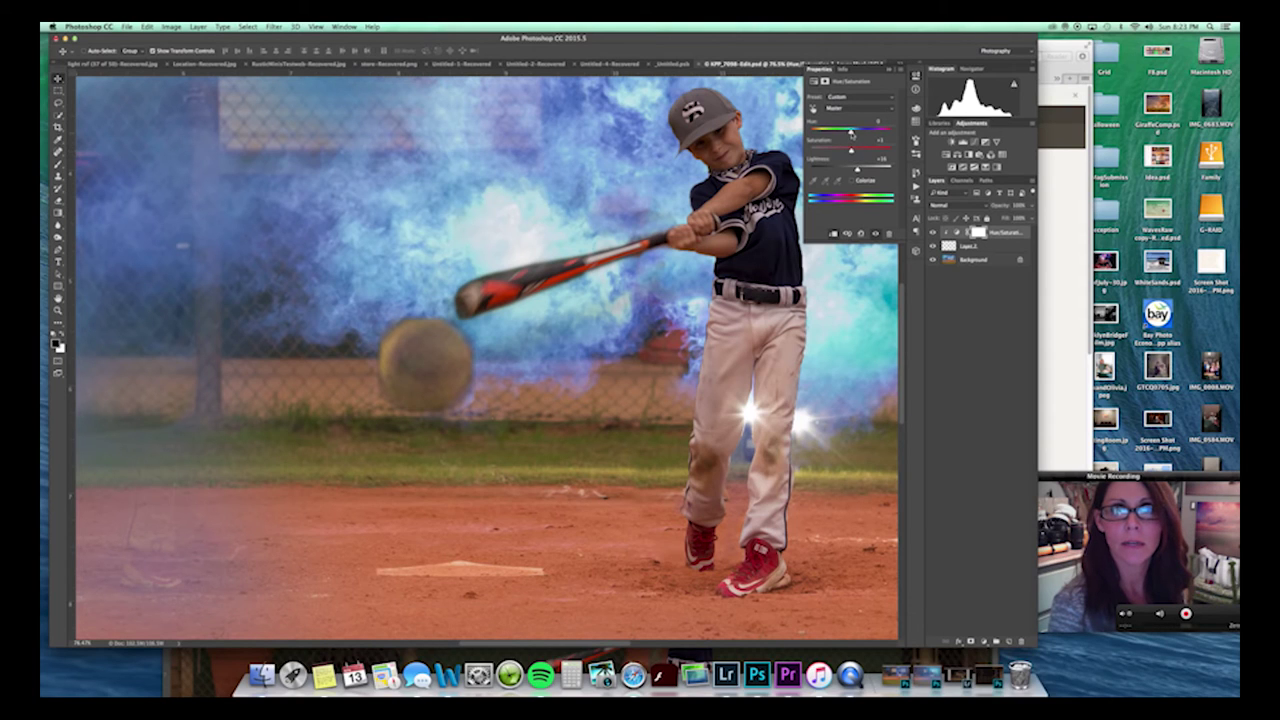
drag(851, 130, 821, 128)
Clip a Color Balance adjustment with Yellow–Blue +23 and a second Hue/Saturation with saturation -50 and lightness +2 to the ball.
click(957, 155)
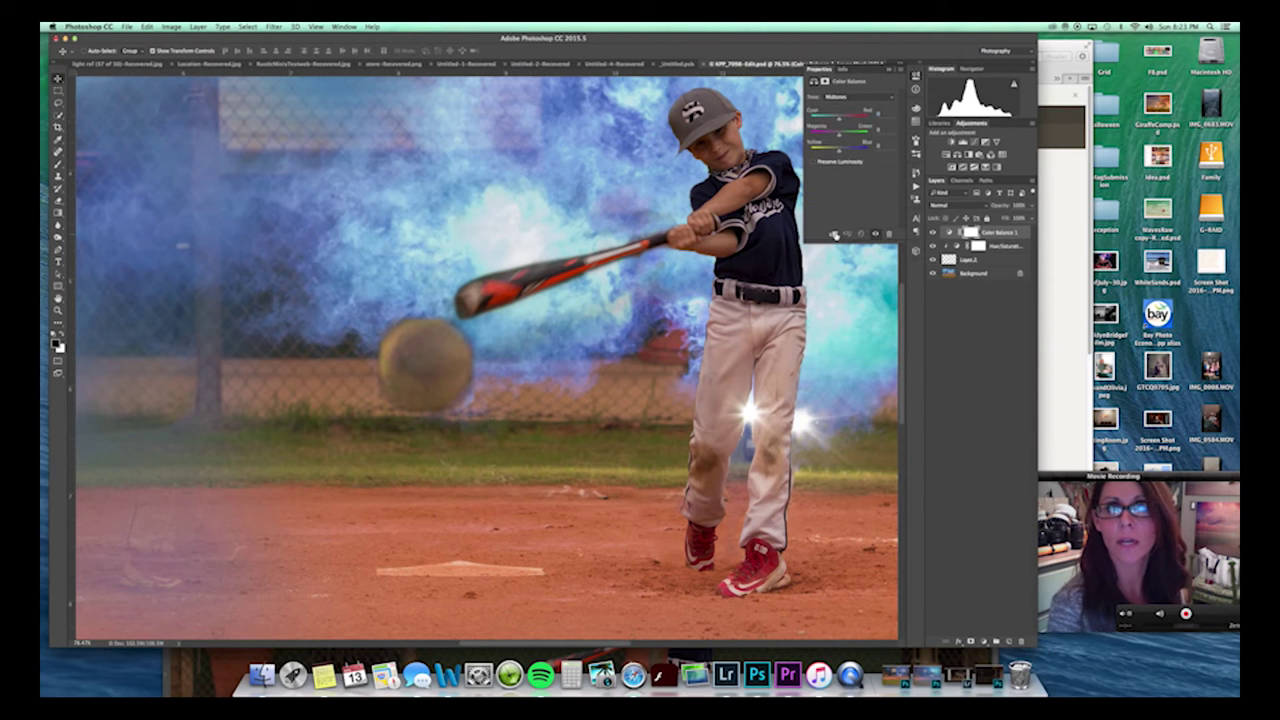
drag(840, 146, 843, 147)
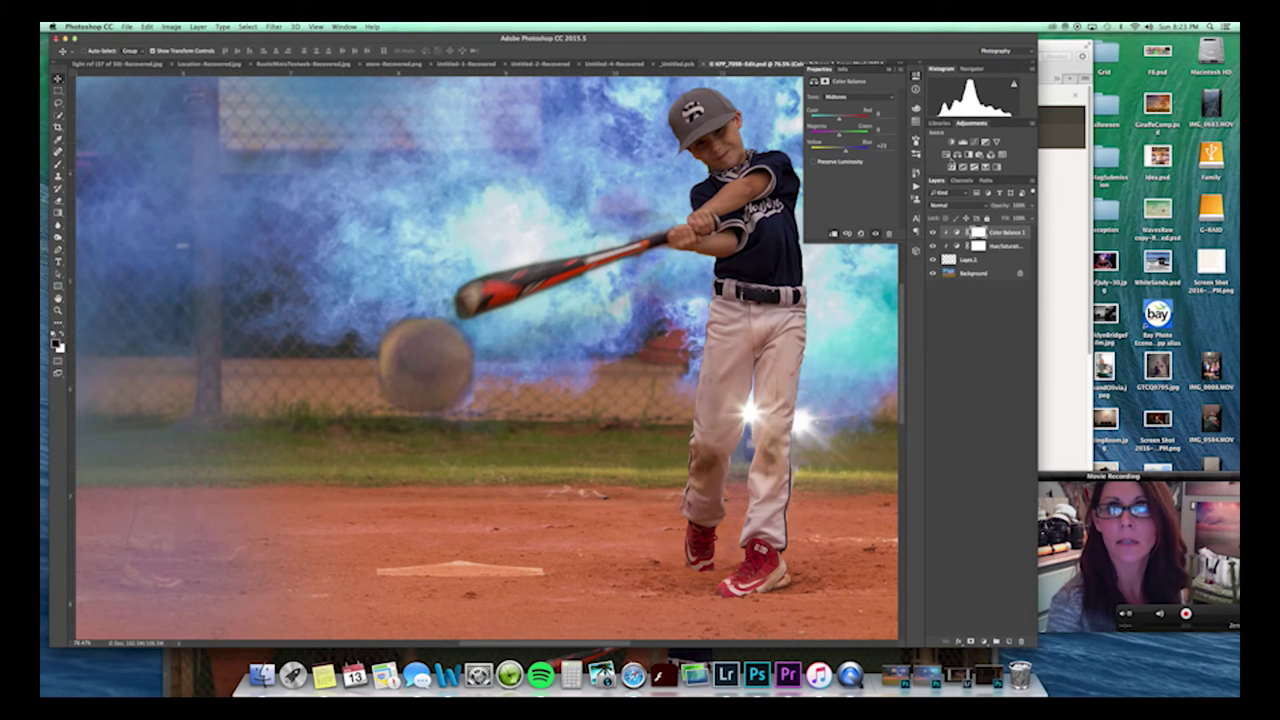
click(947, 155)
click(835, 233)
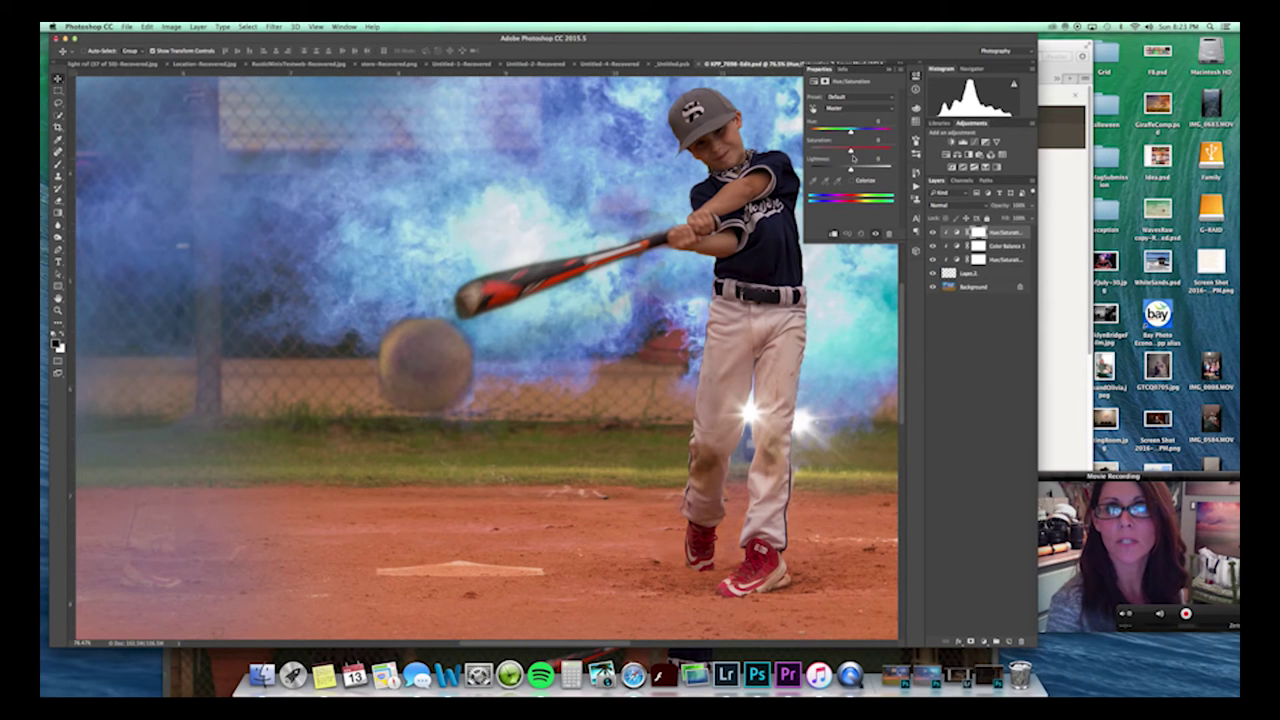
mouse_move(850, 148)
mouse_down()
mouse_move(829, 148)
mouse_move(852, 169)
mouse_up()
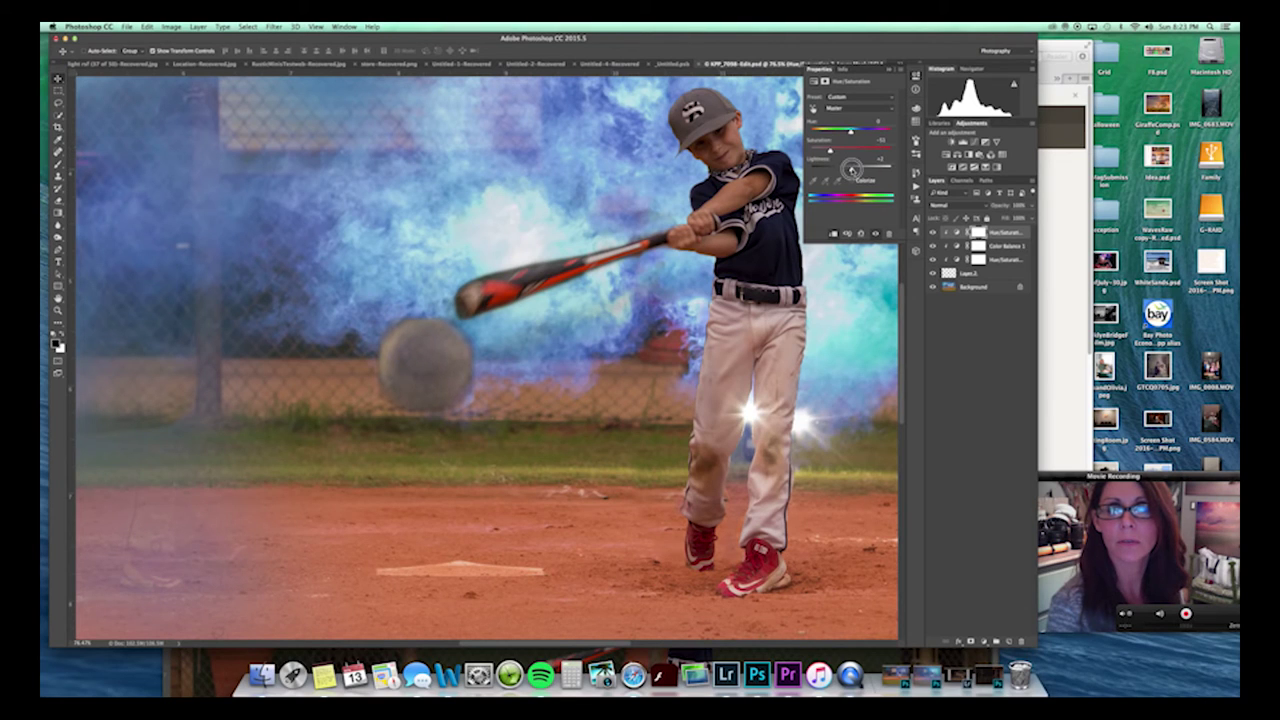
Merge the ball layer with its three clipped adjustment layers.
click(968, 272)
right_click(984, 270)
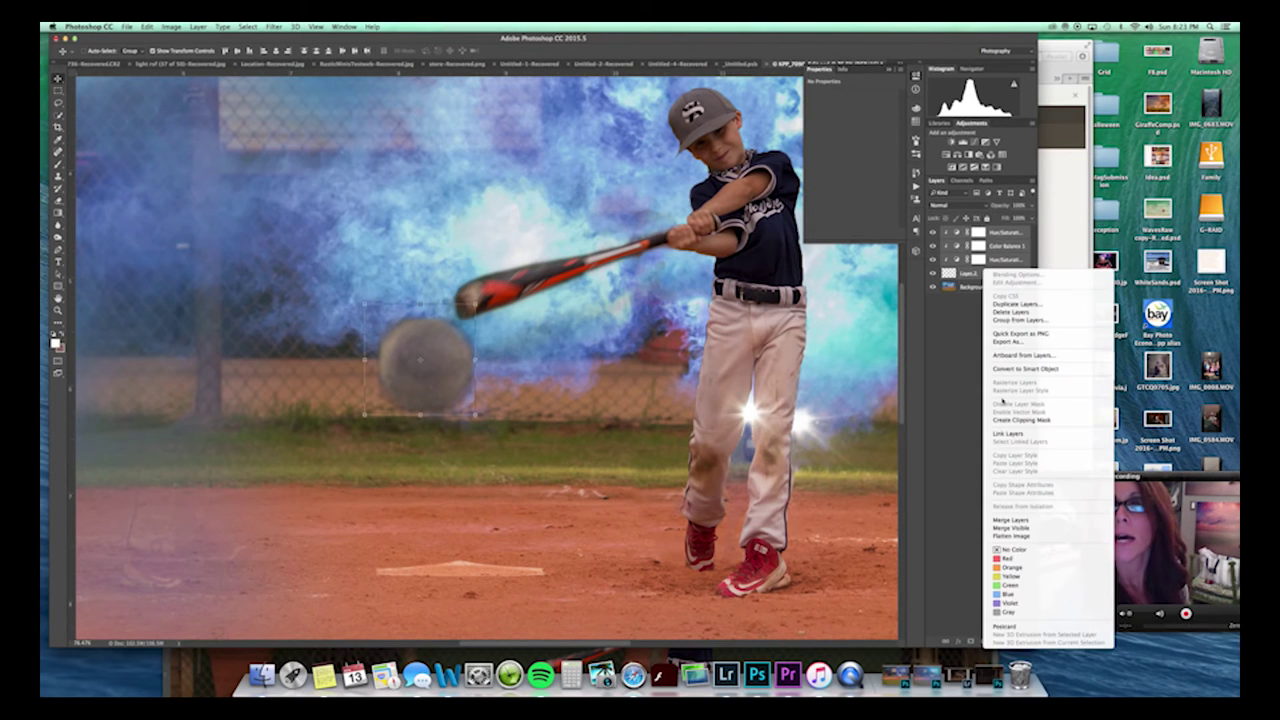
click(1010, 520)
Scale the merged ball down proportionally to suit the whole baseball scene.
shift+drag(475, 304, 393, 386)
click(480, 51)
key(z)
drag(580, 312, 514, 352)
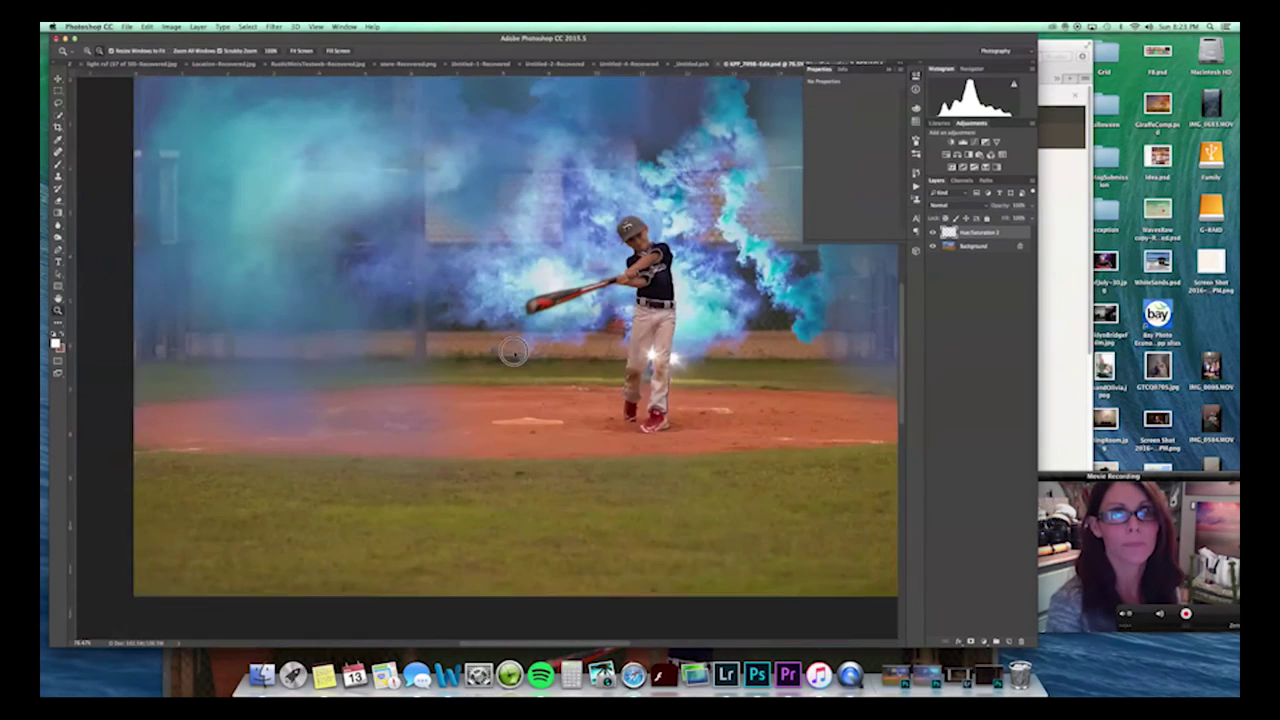
alt+click(513, 350)
Move the ball down to the grass edge above home plate and make it slightly smaller.
key(v)
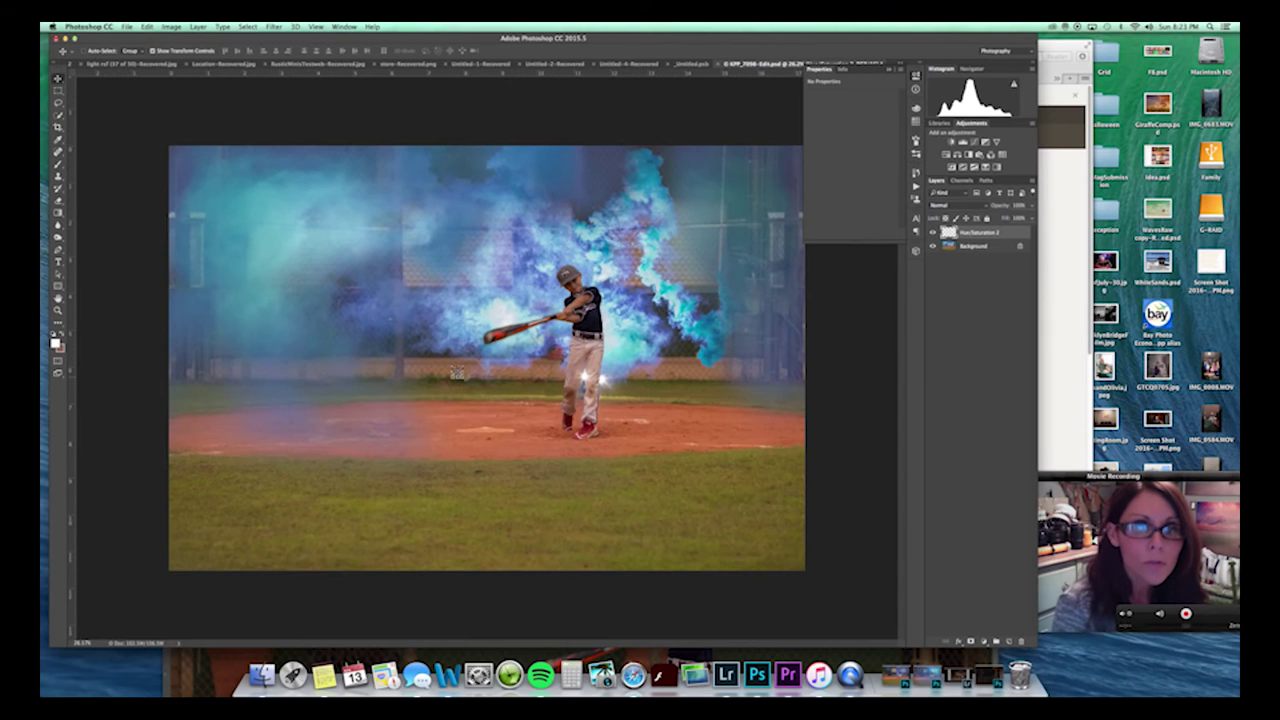
key(super+t)
drag(460, 375, 487, 397)
click(480, 51)
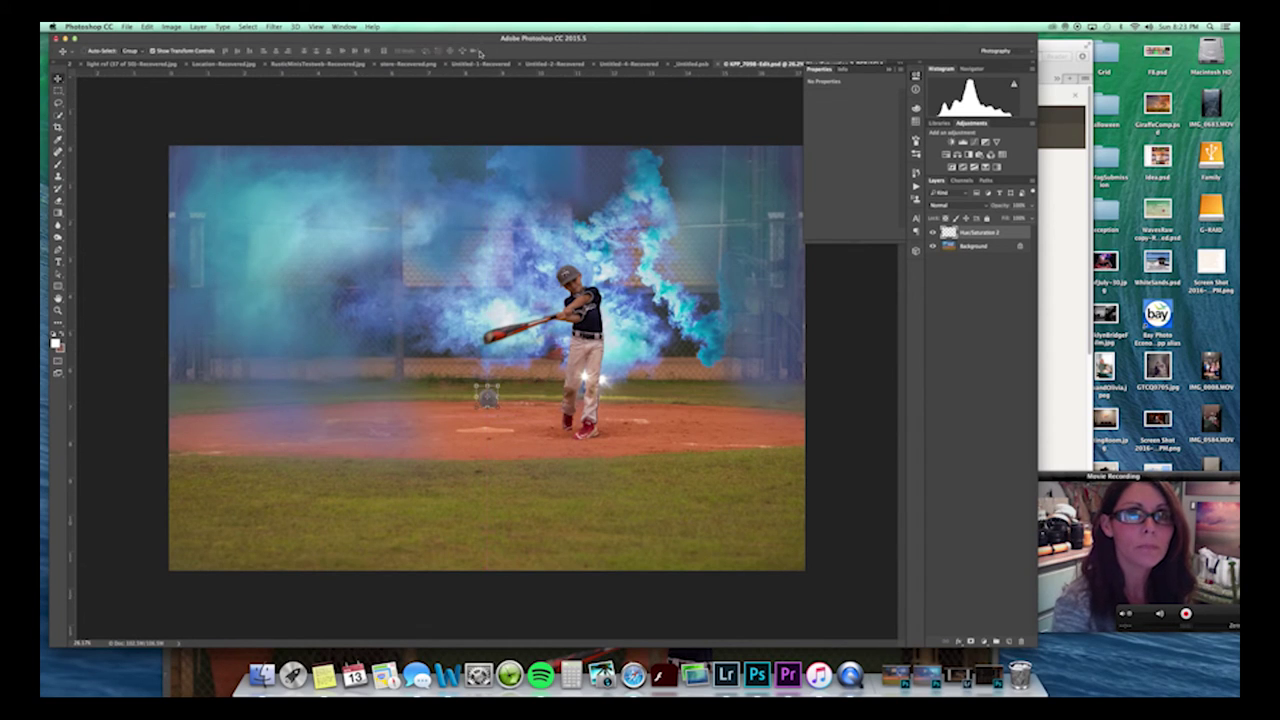
key(super+t)
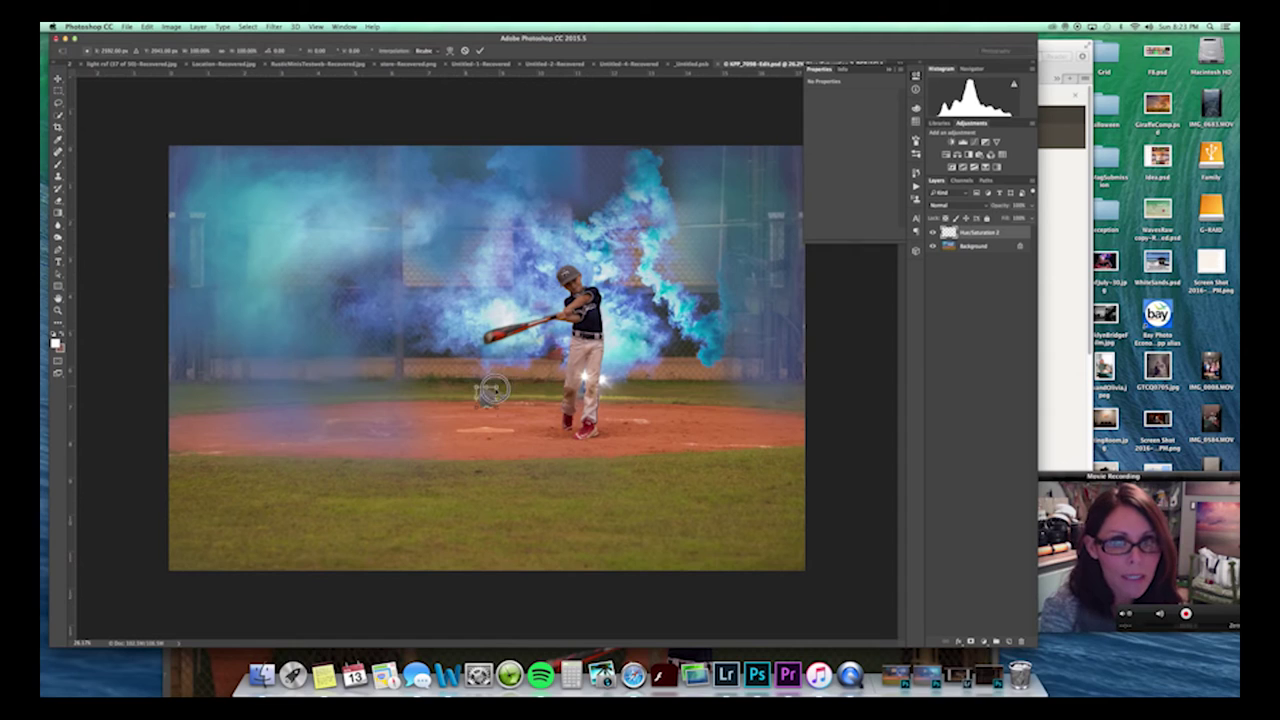
click(480, 51)
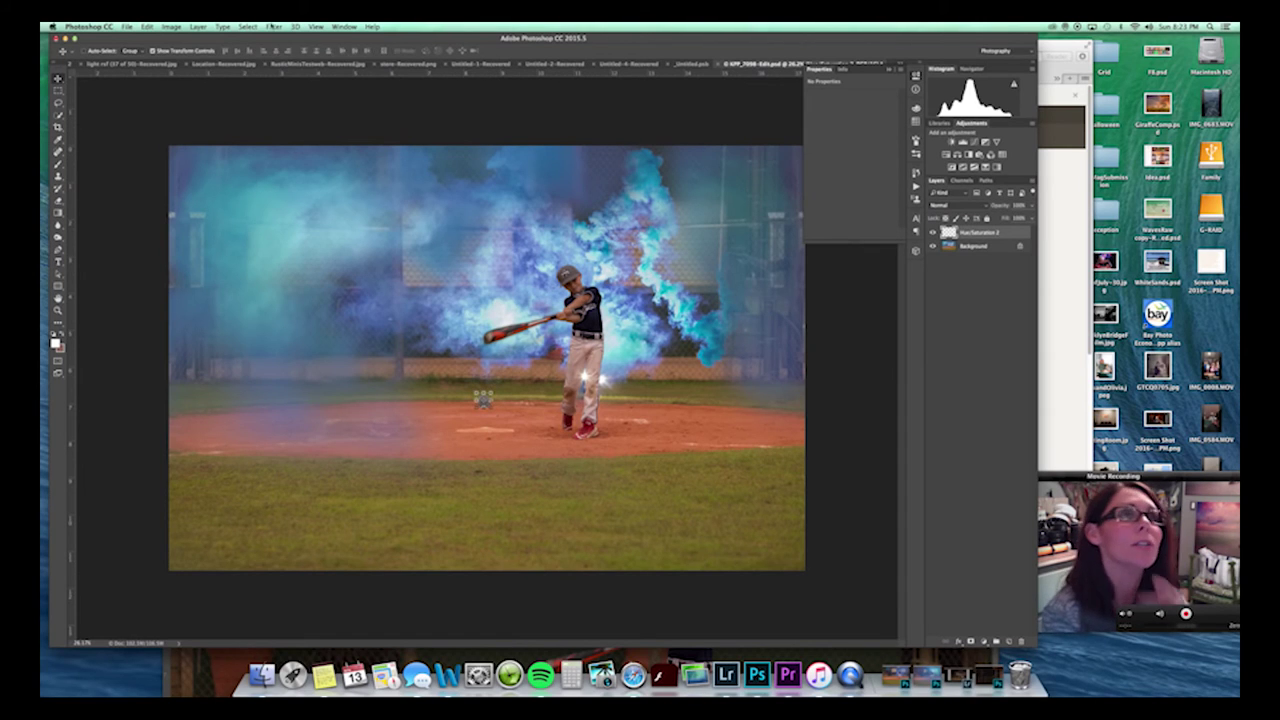
Apply a Motion Blur to the ball with an angle of 45° and a distance of 58 pixels.
click(274, 26)
mouse_move(297, 137)
click(418, 191)
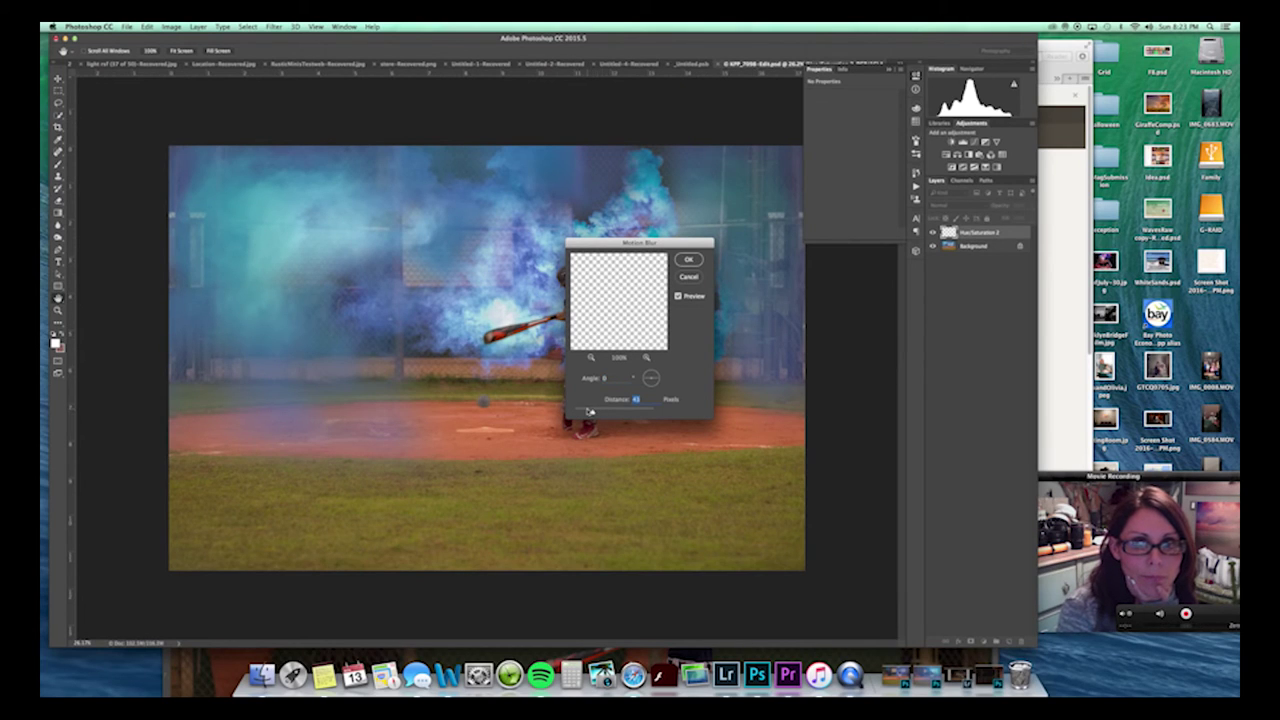
click(656, 376)
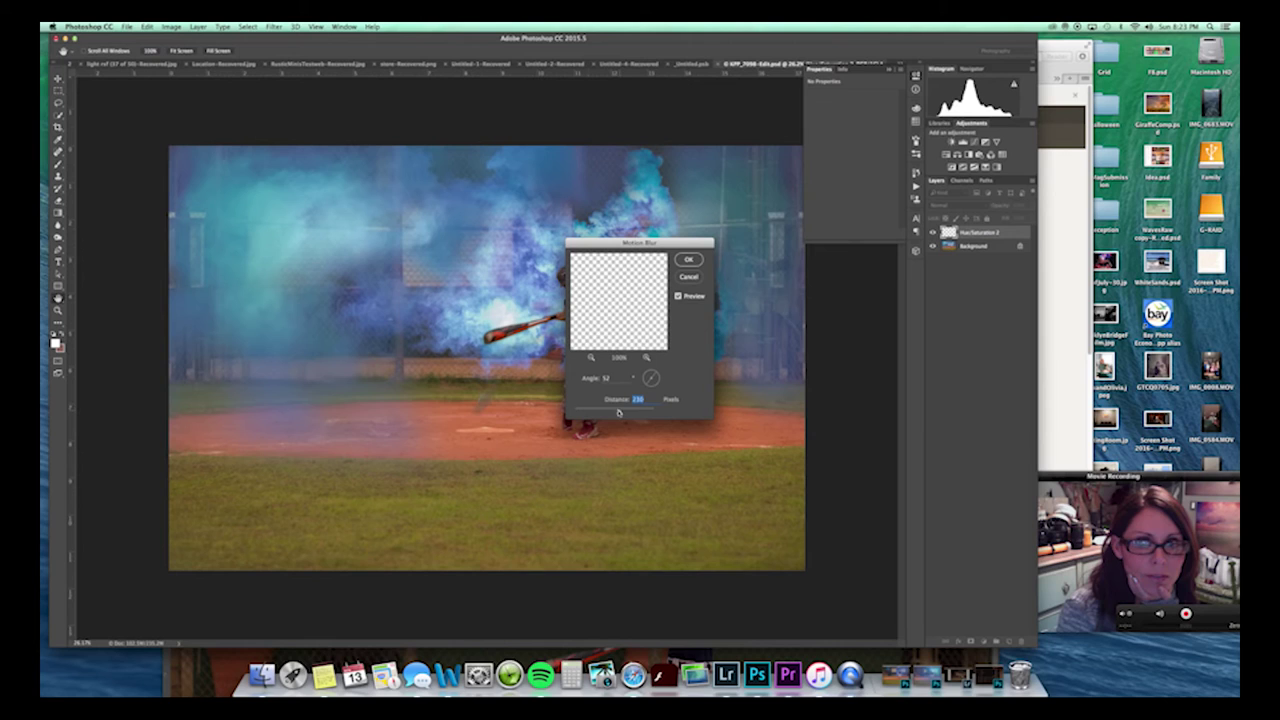
click(657, 385)
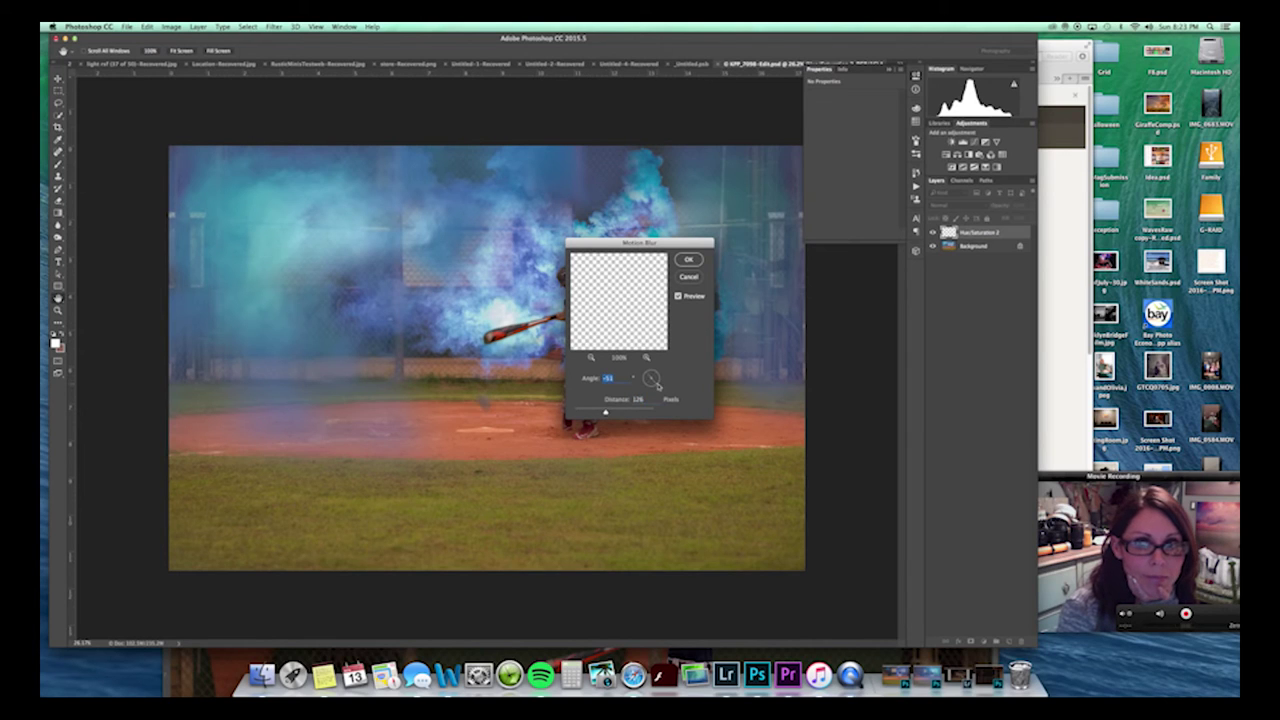
click(656, 373)
click(652, 372)
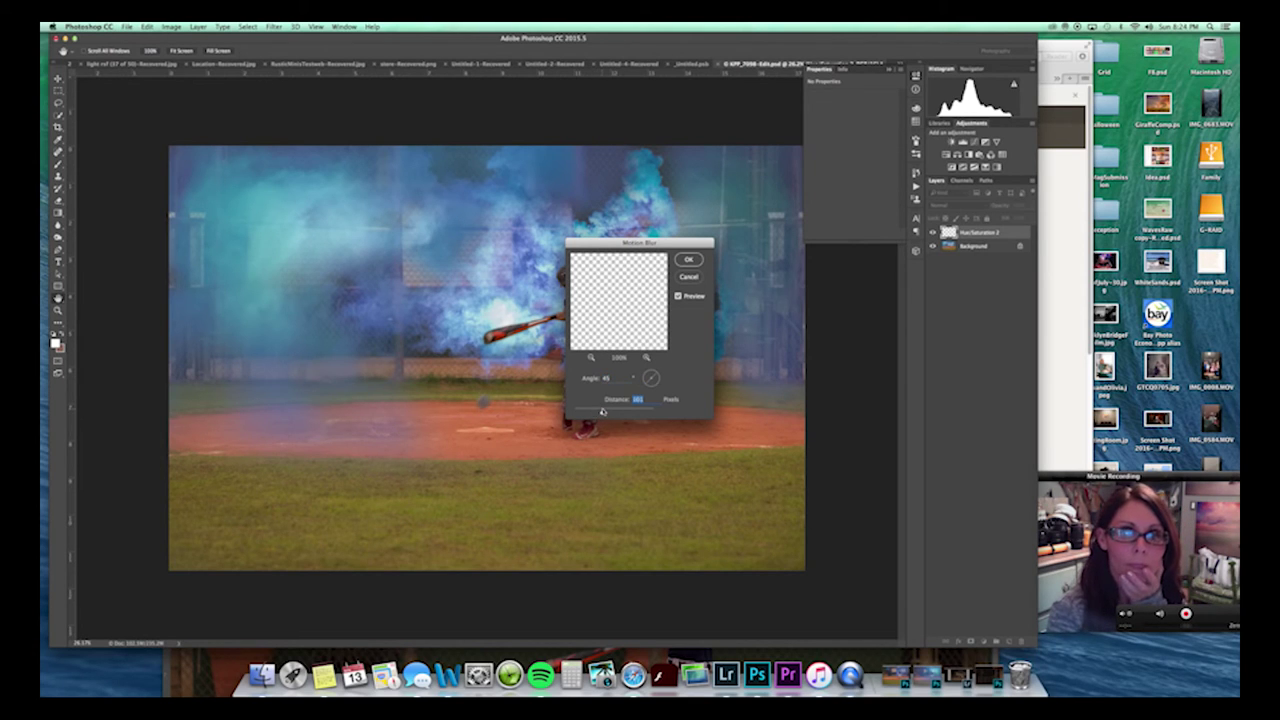
drag(600, 411, 597, 411)
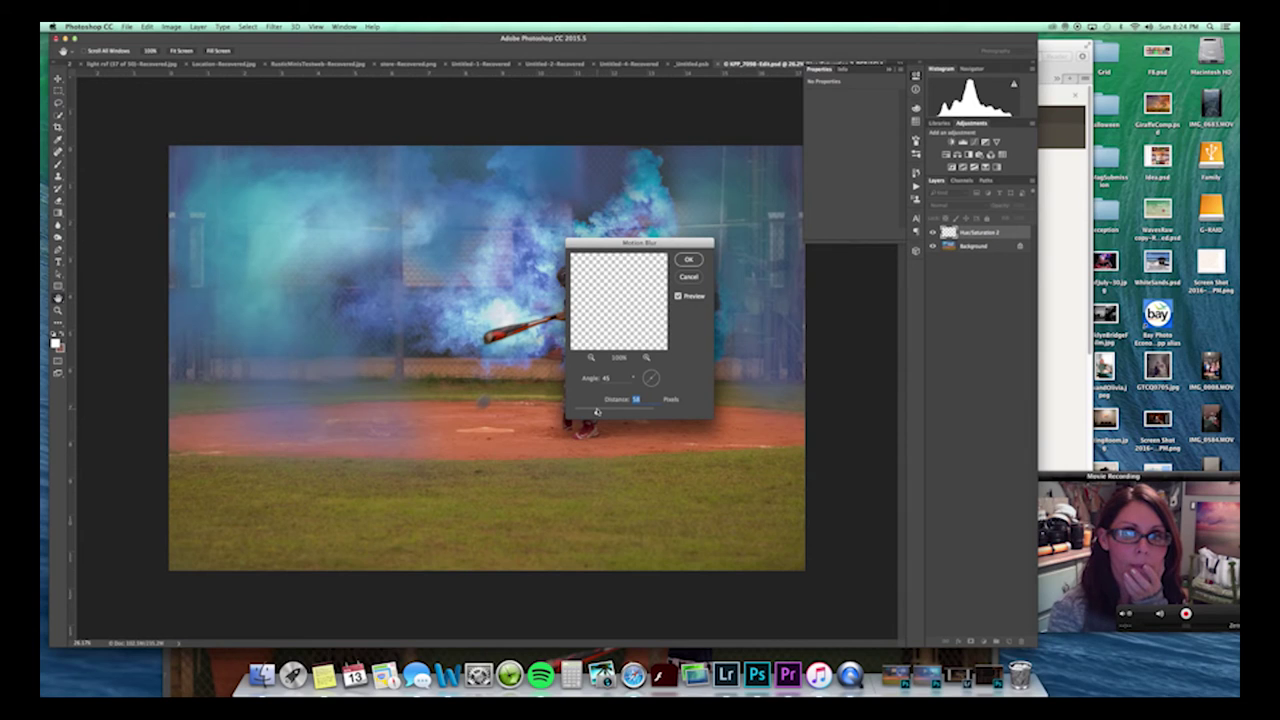
click(692, 260)
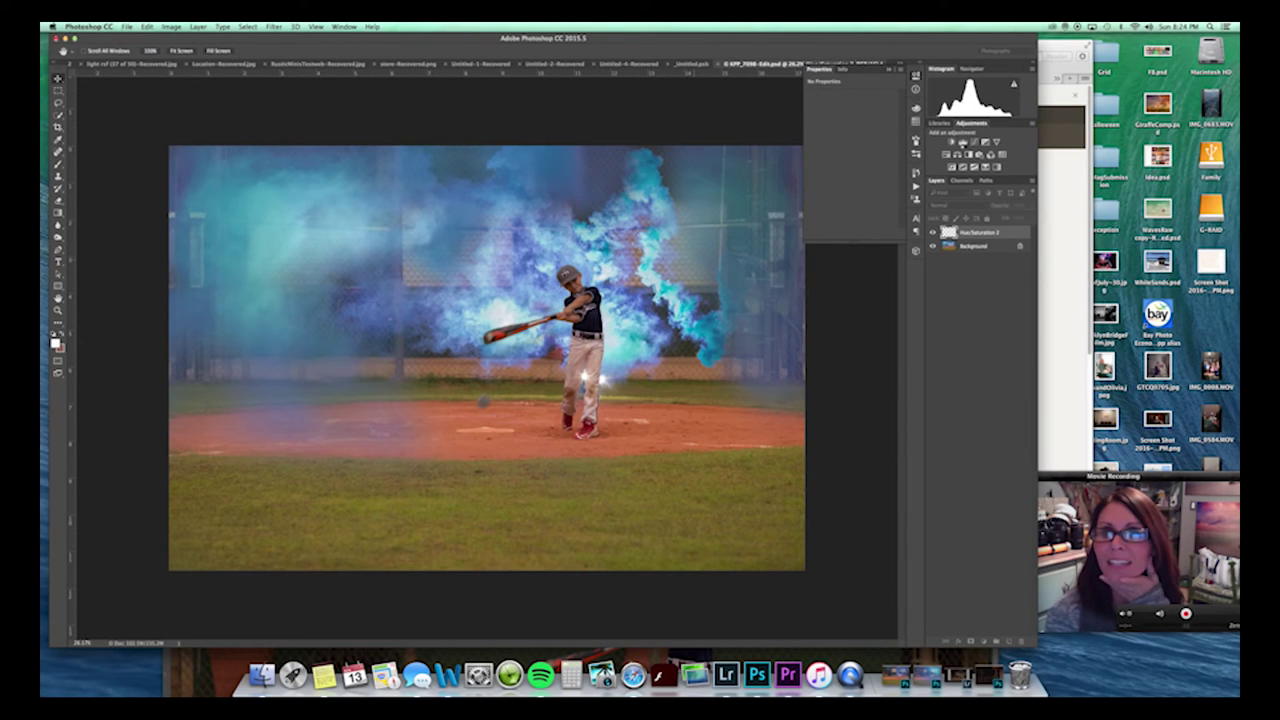
Clip a Levels adjustment with slightly brighter midtones and a Color Balance shifted slightly toward yellow to the ball.
click(964, 142)
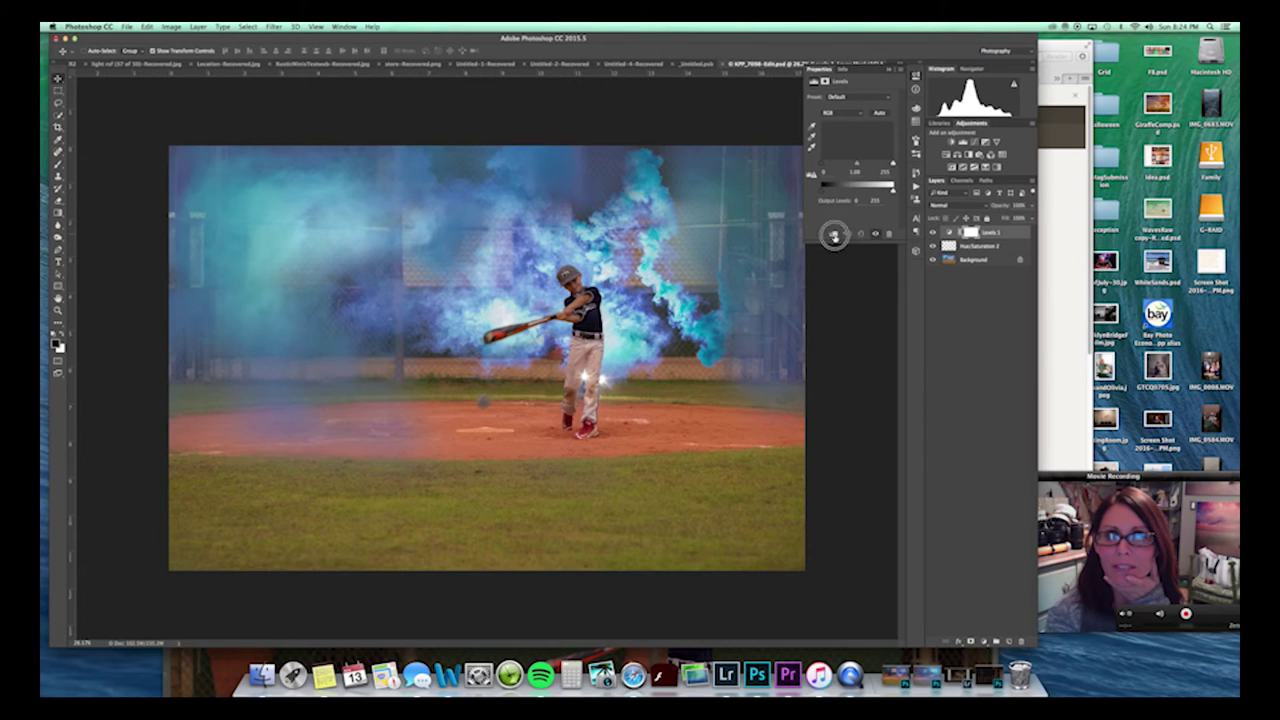
click(857, 165)
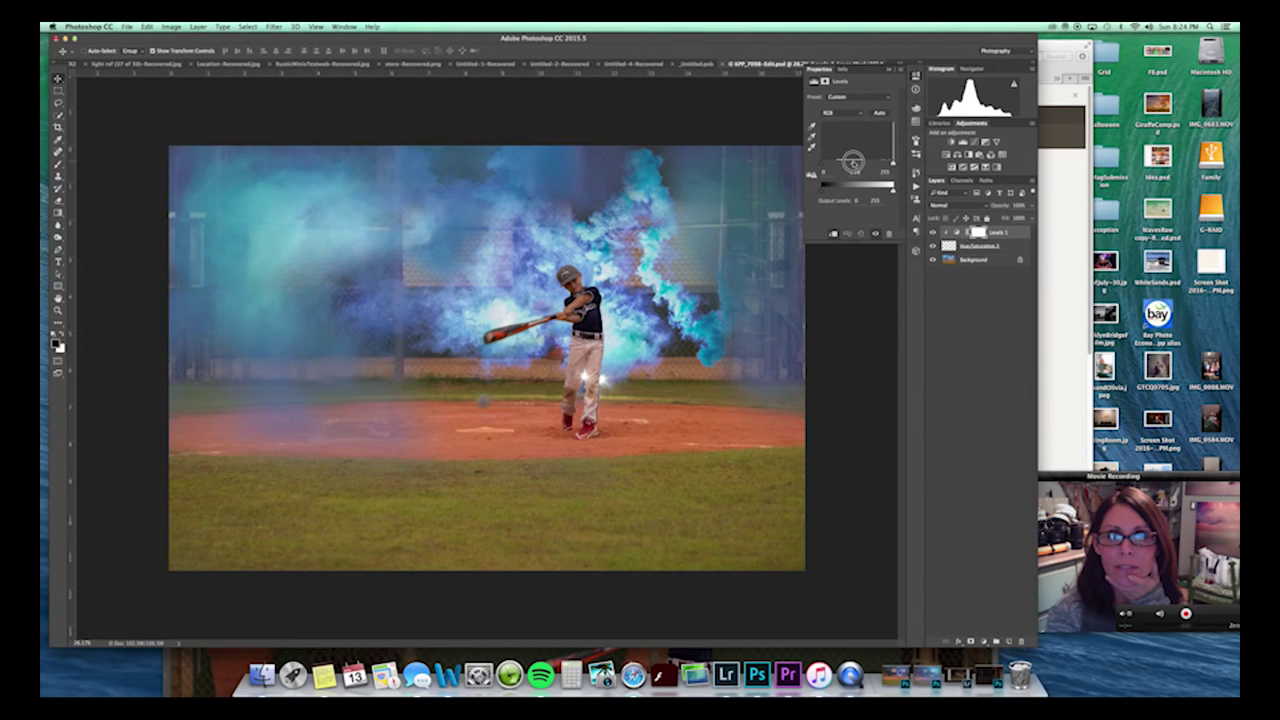
click(963, 155)
click(839, 150)
drag(837, 149, 836, 152)
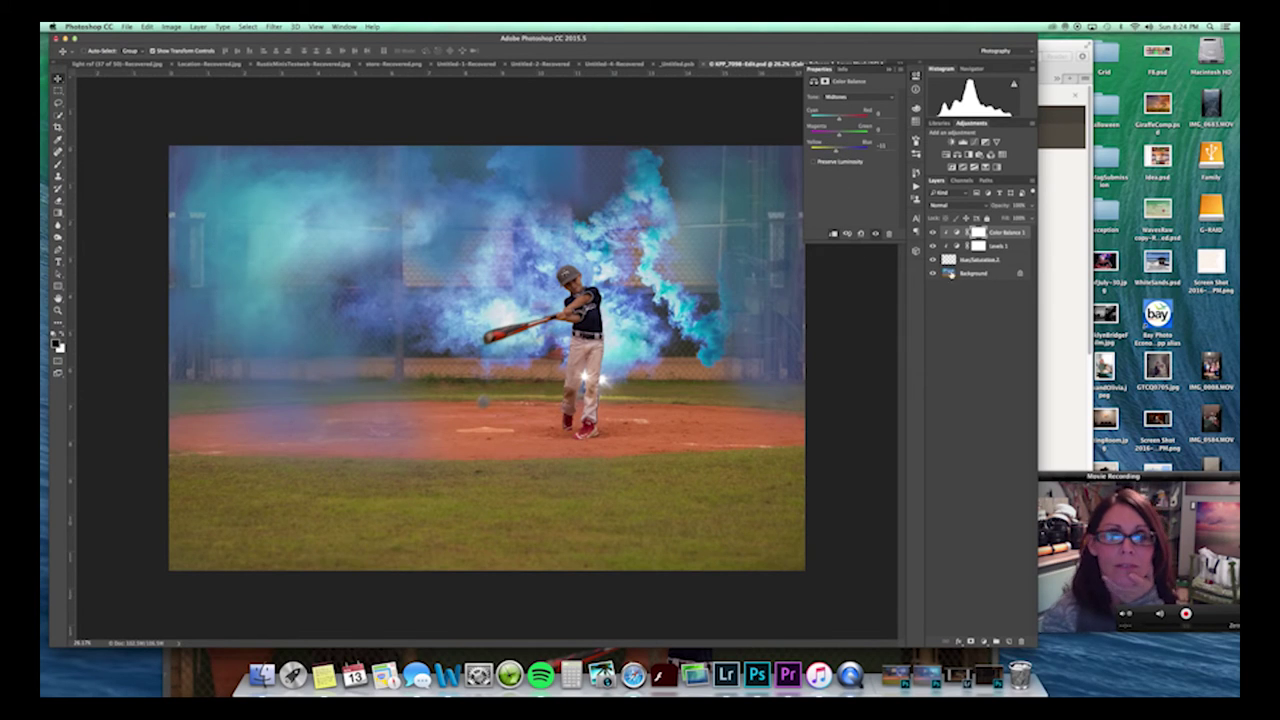
Merge the ball with its clipped Levels and Color Balance adjustments and merge the result into the background.
click(1000, 260)
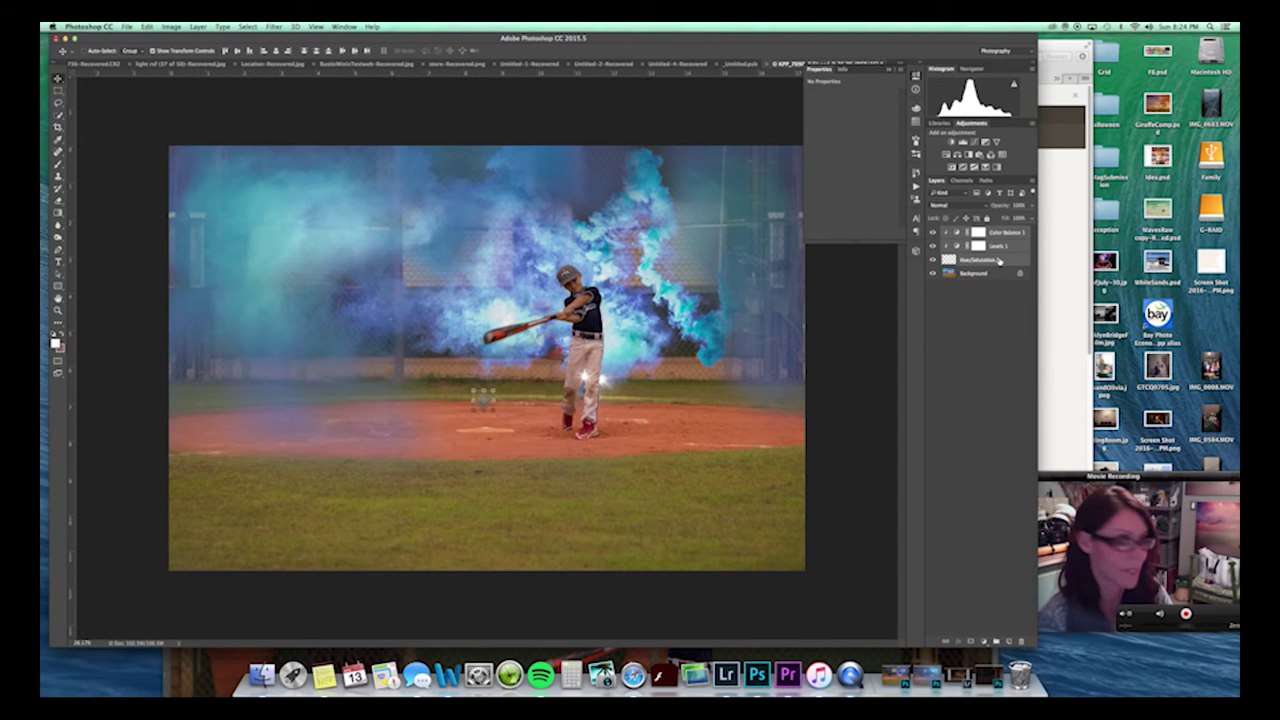
right_click(1008, 260)
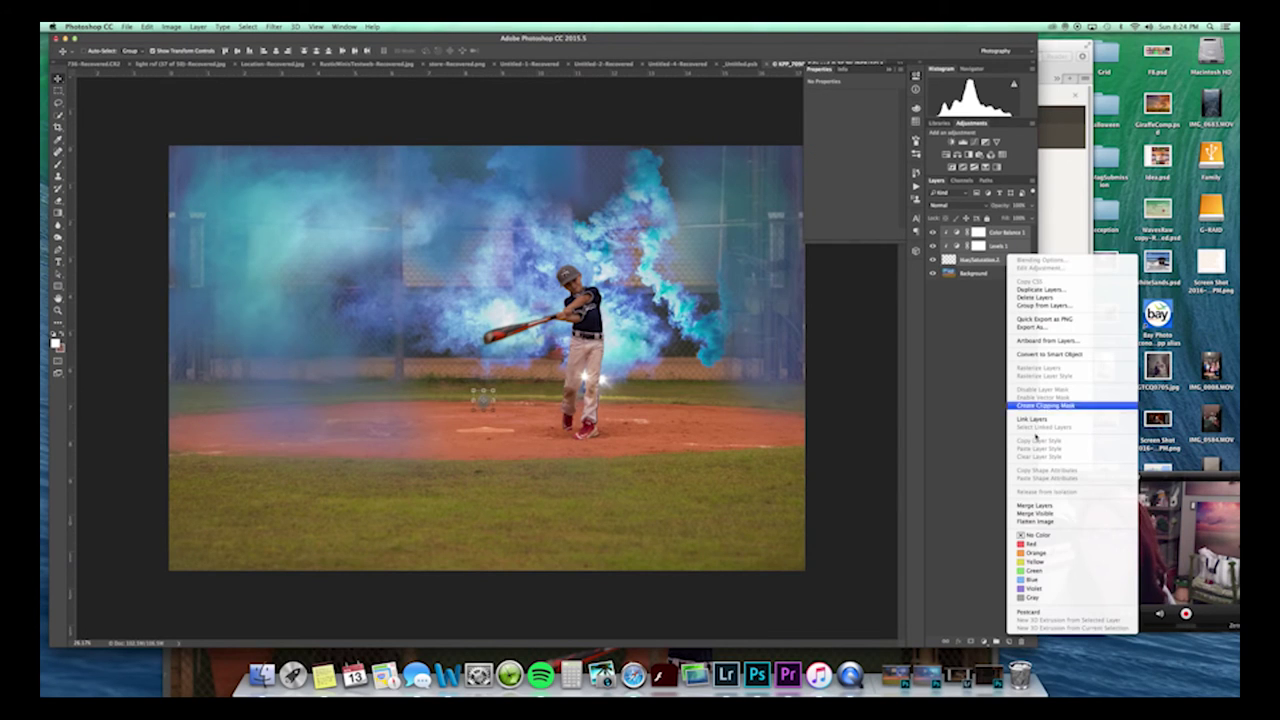
click(1046, 508)
key(z)
mouse_move(491, 403)
mouse_down()
mouse_move(552, 372)
mouse_move(484, 392)
mouse_move(495, 390)
mouse_up()
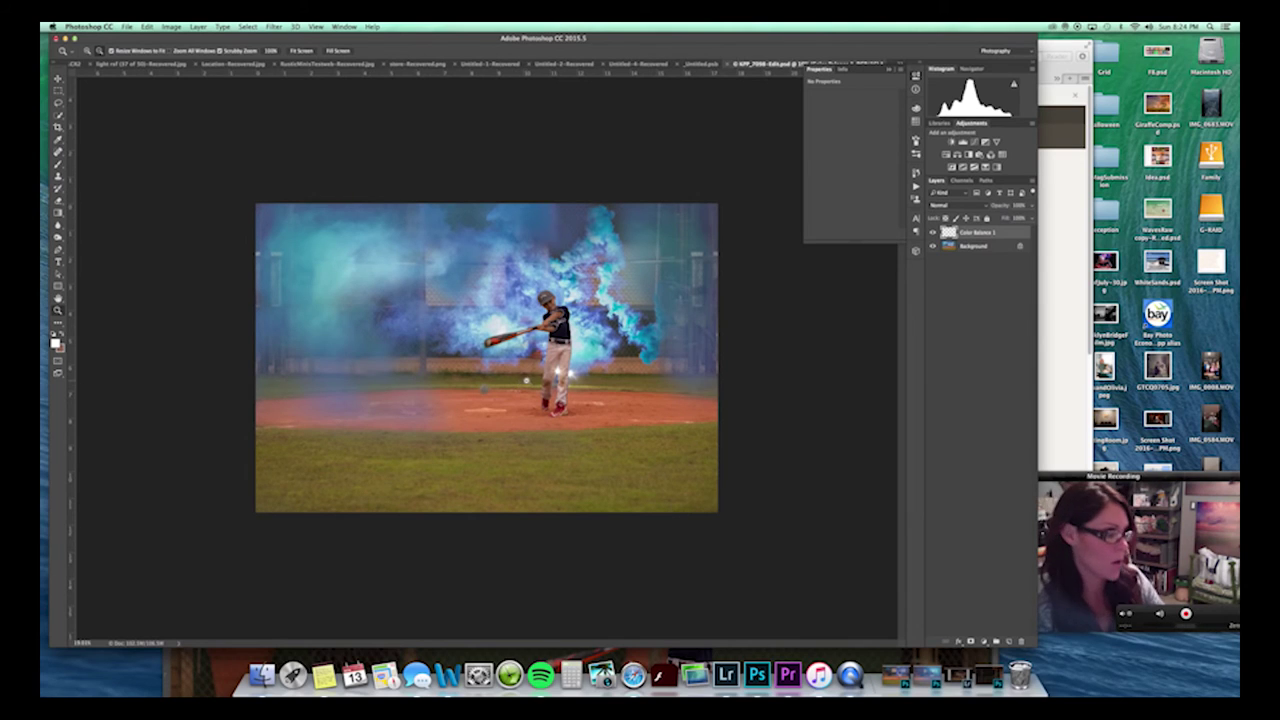
key(super+e)
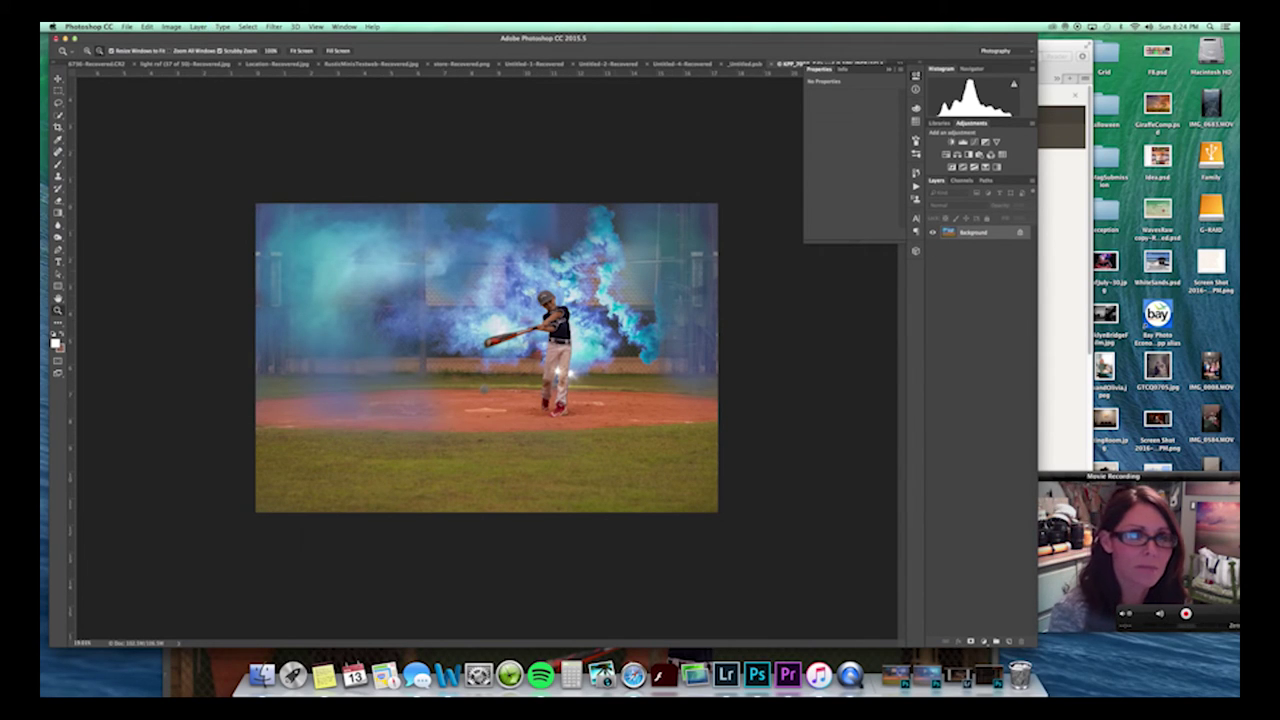
Spot-heal the distracting marks in the smoke and fence left of the batter and on the image's right side.
drag(385, 320, 395, 292)
key(j)
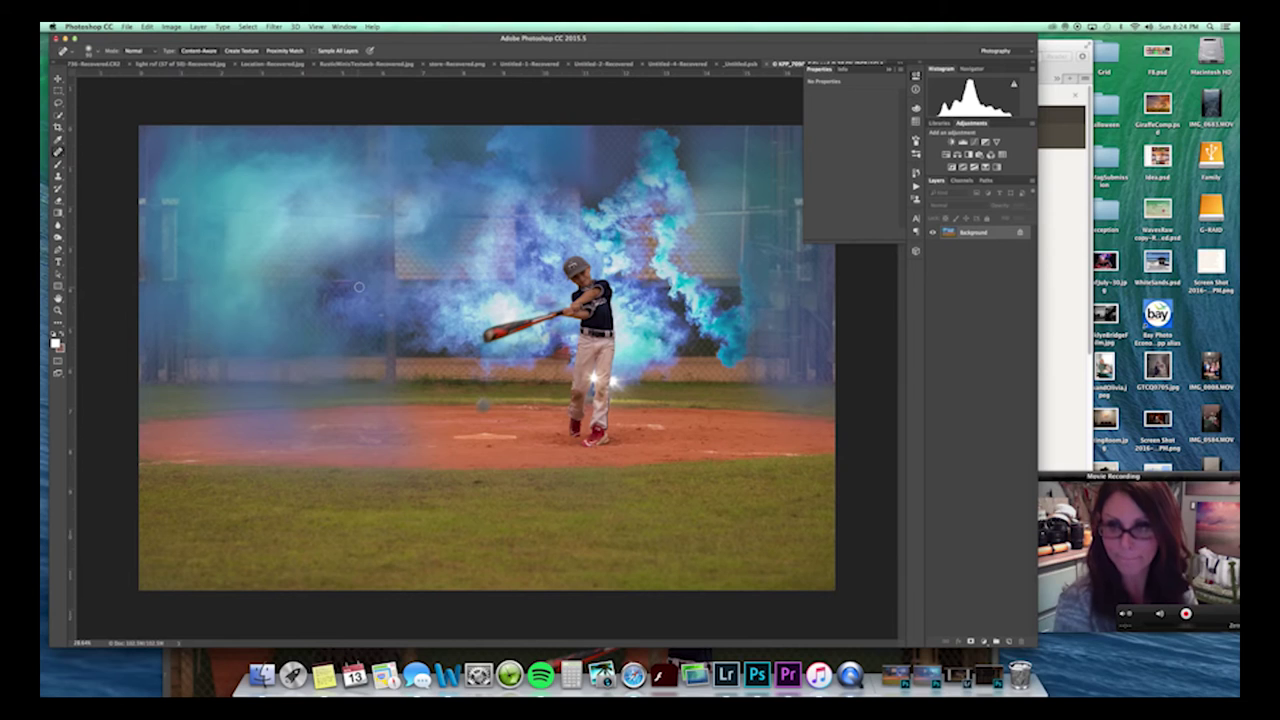
mouse_move(346, 284)
mouse_down()
mouse_move(381, 313)
mouse_move(324, 304)
mouse_up()
click(324, 302)
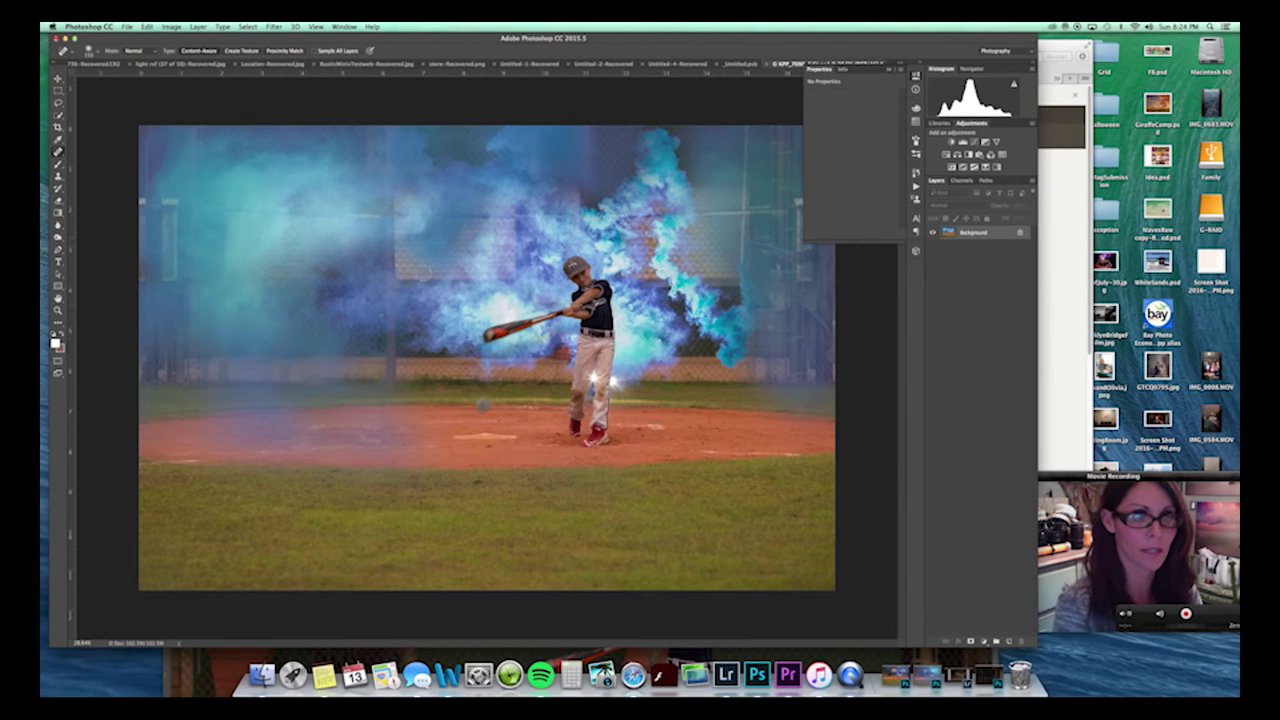
click(286, 371)
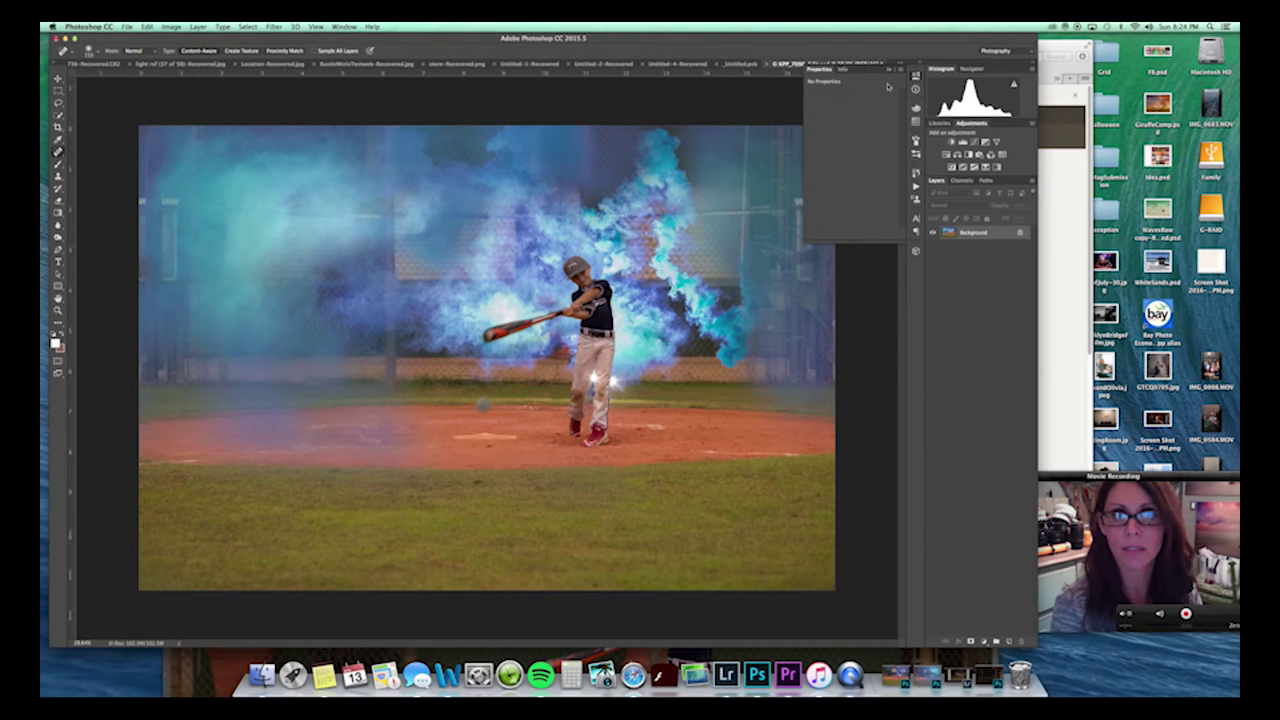
click(890, 69)
mouse_move(756, 245)
mouse_down()
mouse_move(798, 257)
mouse_move(764, 245)
mouse_move(800, 256)
mouse_move(855, 246)
mouse_up()
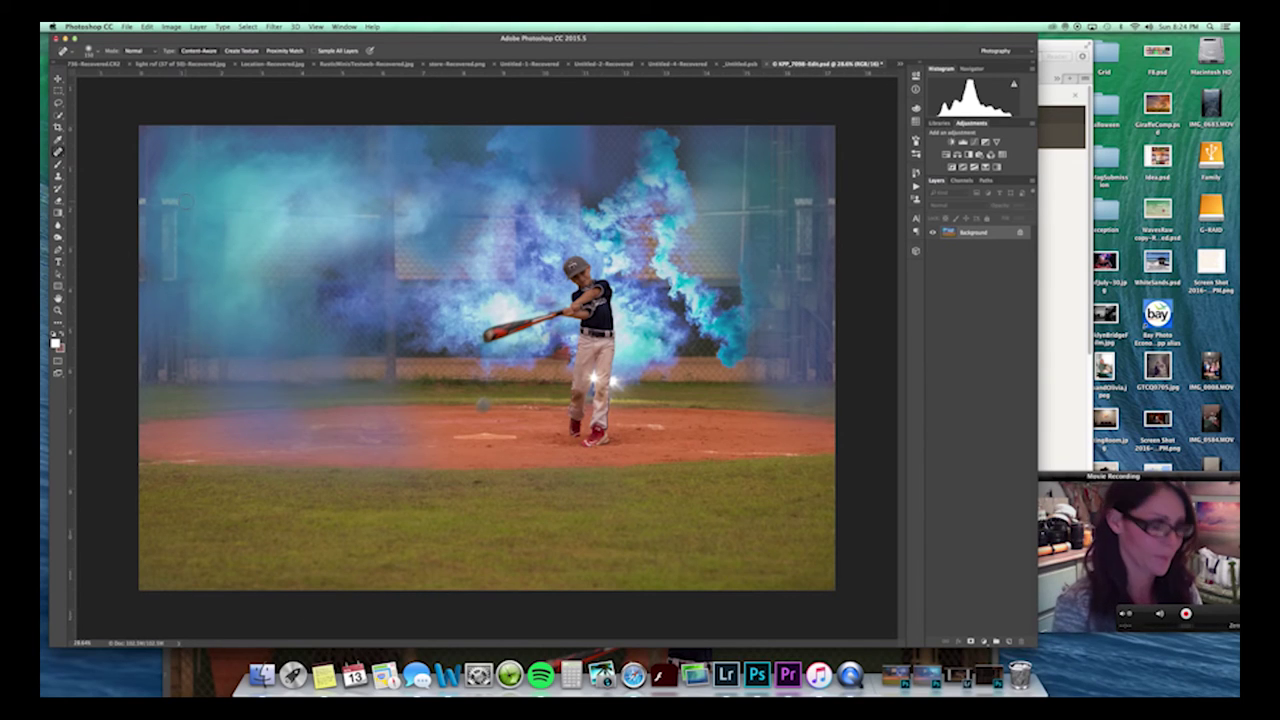
Patch the strip of fence along the image's left edge with clean texture from nearby, and deselect.
key(shift+j)
key(shift+j)
mouse_move(148, 198)
mouse_down()
mouse_move(152, 238)
mouse_move(128, 198)
mouse_move(143, 187)
mouse_up()
drag(149, 236, 143, 301)
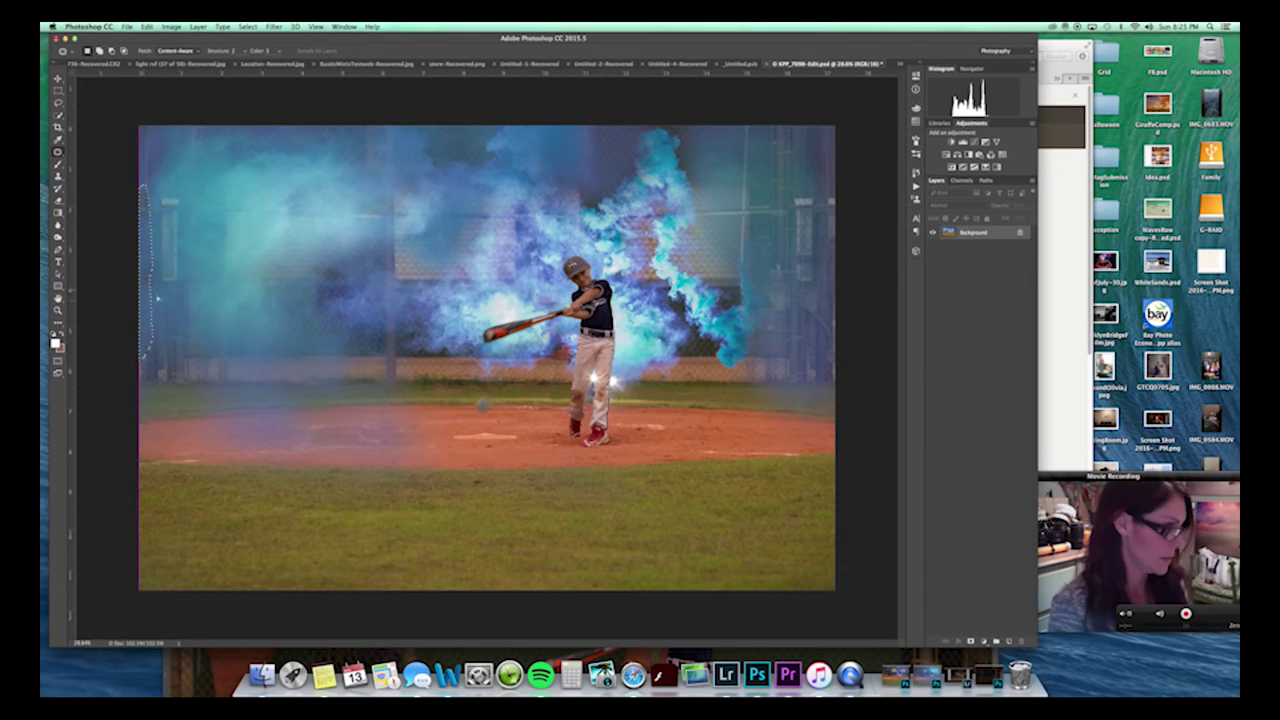
key(super+d)
Patch out the light-coloured fixture on the fence near the left edge with the adjacent blue-green smoke, and deselect.
mouse_move(162, 194)
mouse_down()
mouse_move(164, 287)
mouse_move(188, 258)
mouse_move(170, 188)
mouse_up()
drag(178, 236, 216, 230)
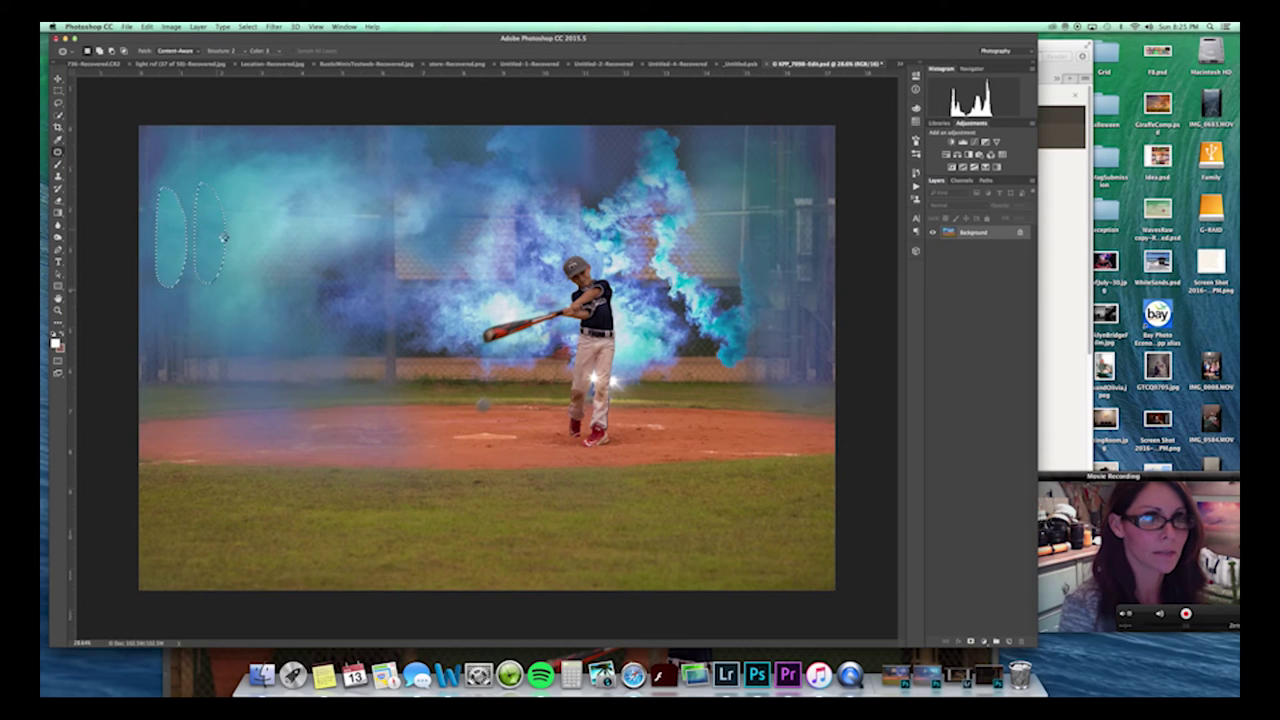
key(super+d)
mouse_move(151, 215)
mouse_down()
mouse_move(187, 296)
mouse_move(317, 272)
mouse_move(362, 246)
mouse_move(183, 195)
mouse_up()
key(super+d)
drag(181, 199, 186, 179)
key(super+d)
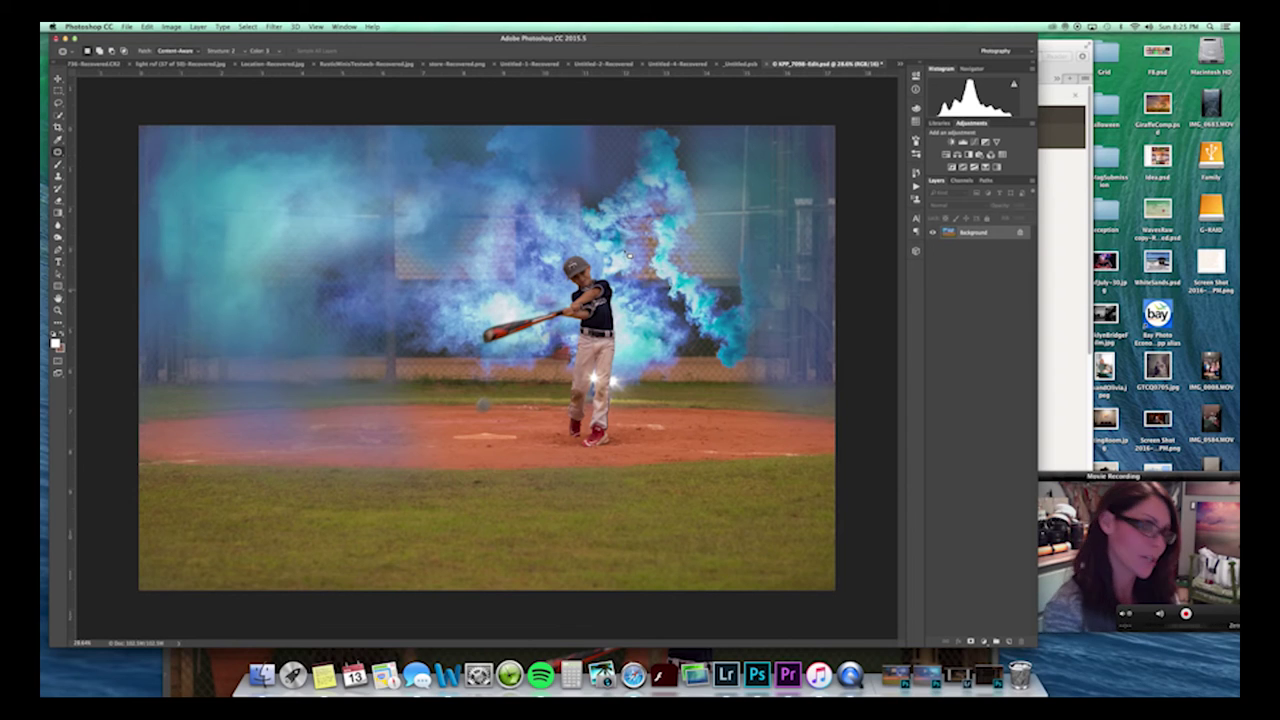
Select the batter with his bat and shoes using Quick Selection, and invert the selection to cover the surroundings.
key(z)
drag(559, 368, 600, 339)
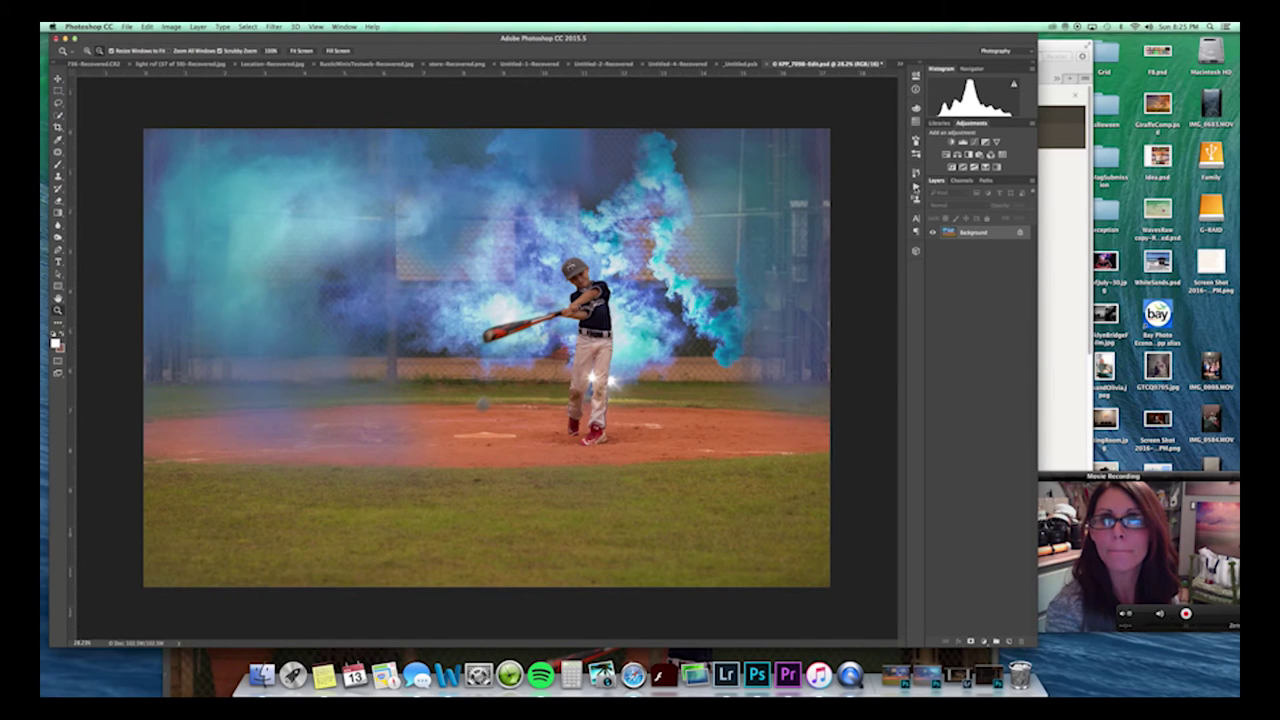
key(w)
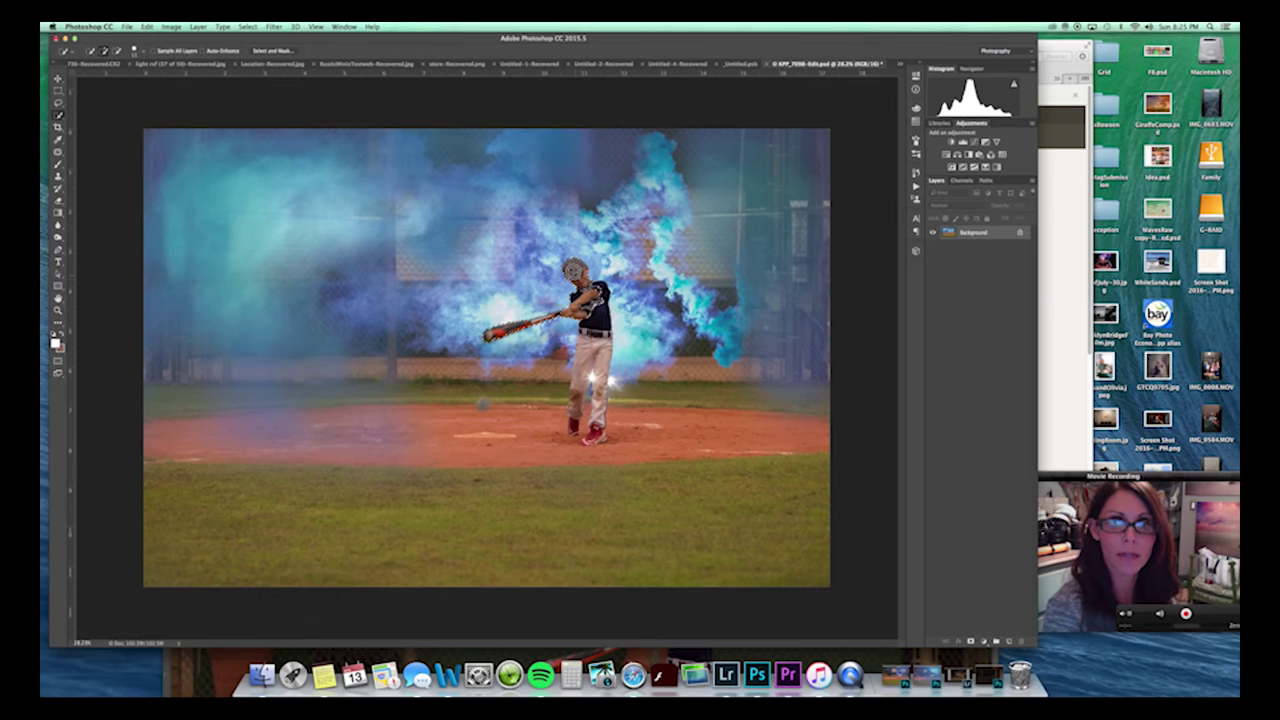
mouse_move(595, 420)
mouse_down()
mouse_move(594, 436)
mouse_move(572, 419)
mouse_up()
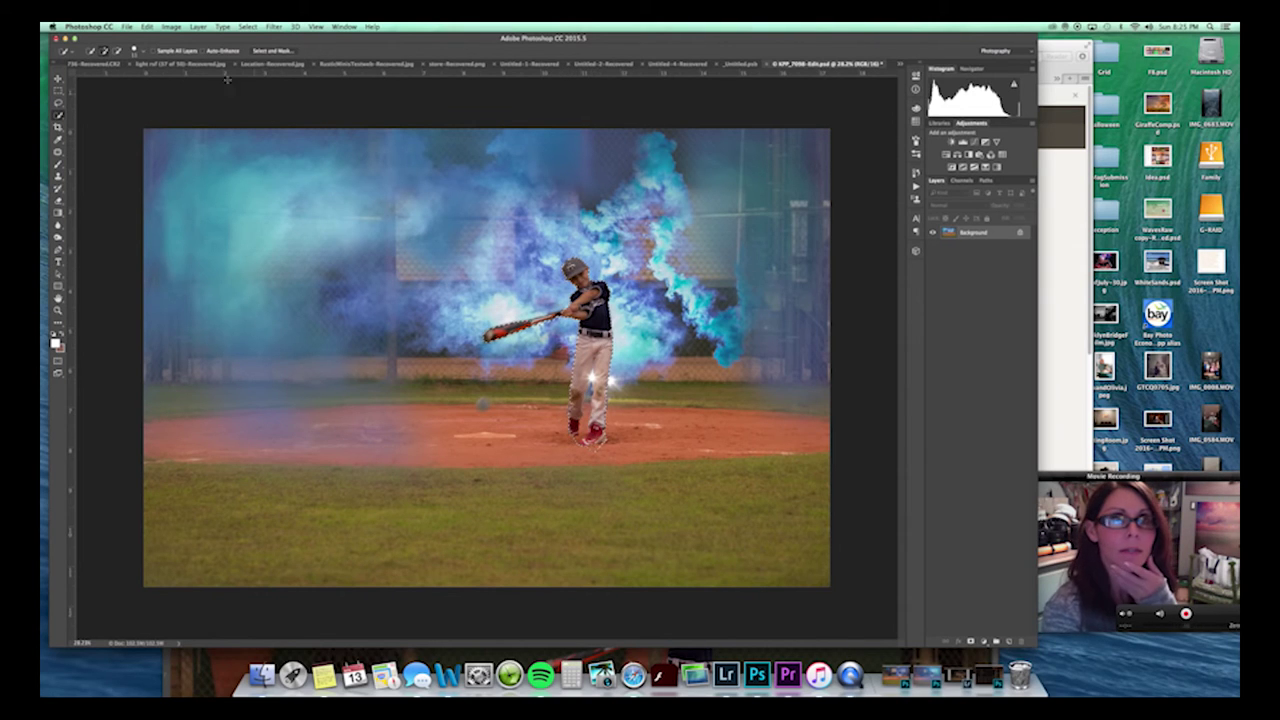
click(248, 26)
click(255, 71)
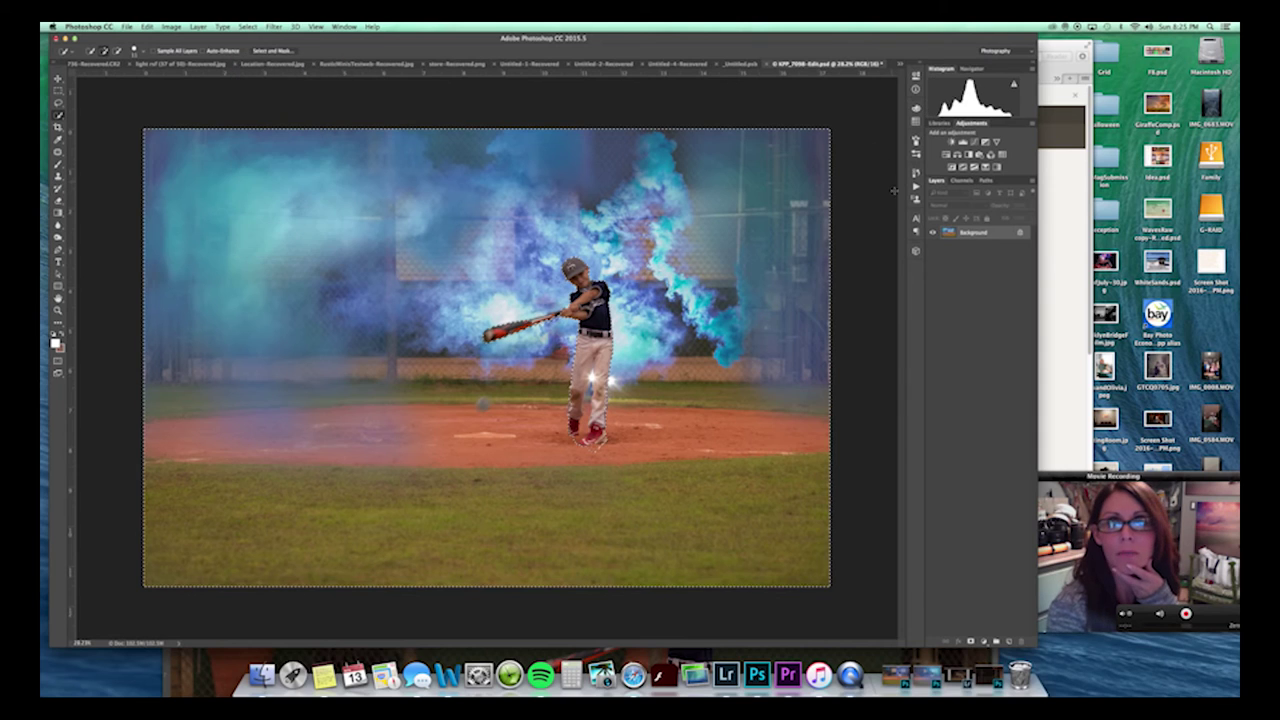
Run the Bold Beautiful Skies action from The Kansas Collection on the surroundings.
click(915, 186)
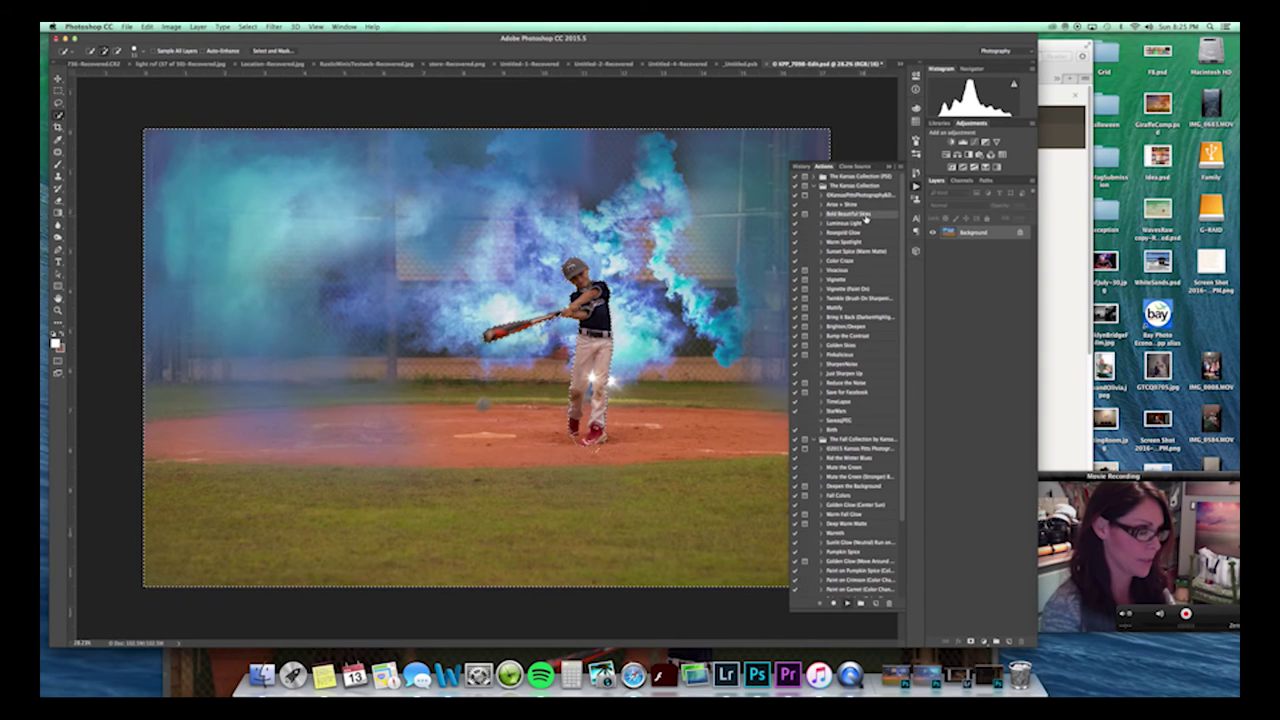
key(Return)
key(super+i)
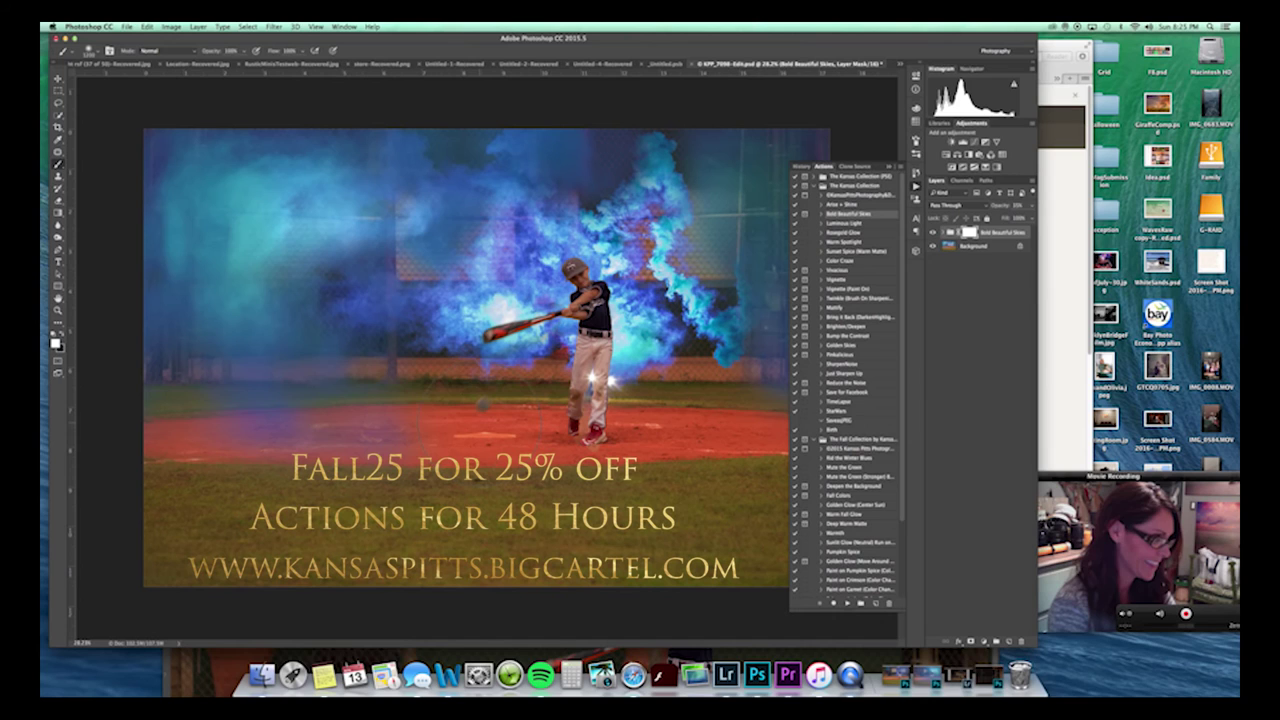
Paint black on the Bold Beautiful Skies mask across the infield dirt to reduce the effect, and flatten the image.
key(x)
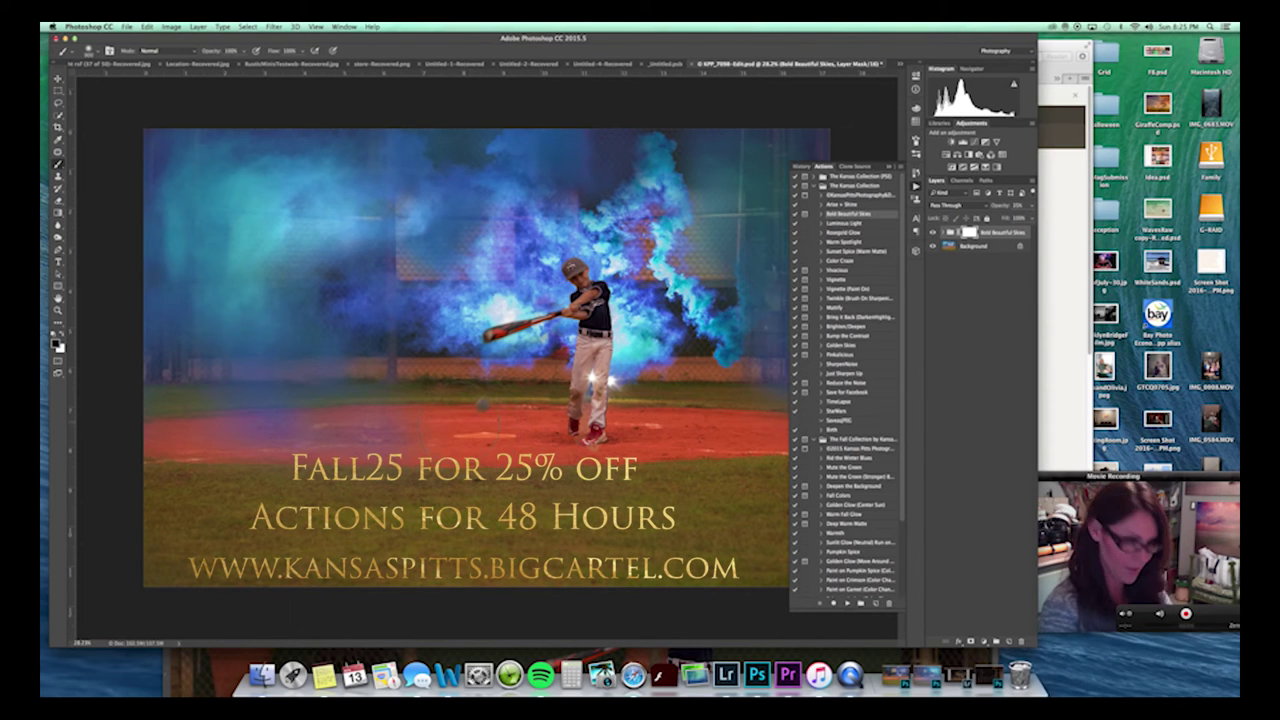
drag(430, 432, 122, 455)
drag(440, 436, 780, 434)
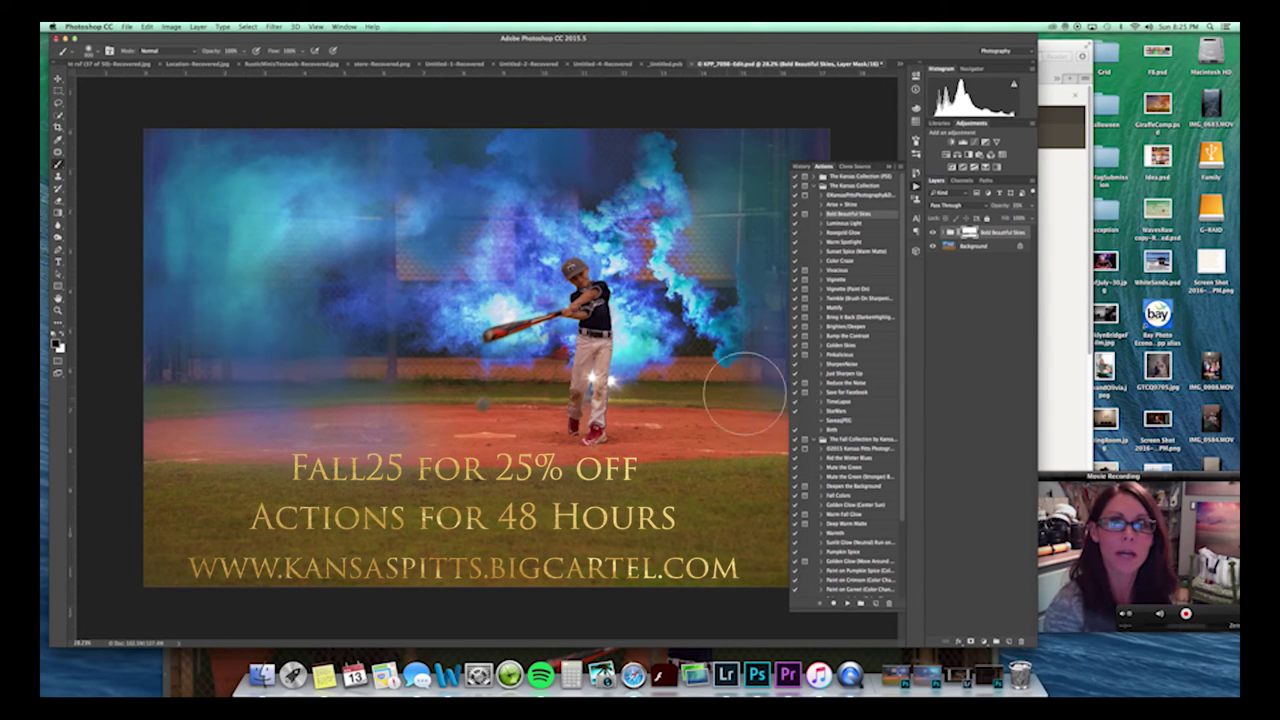
key(shift+super+e)
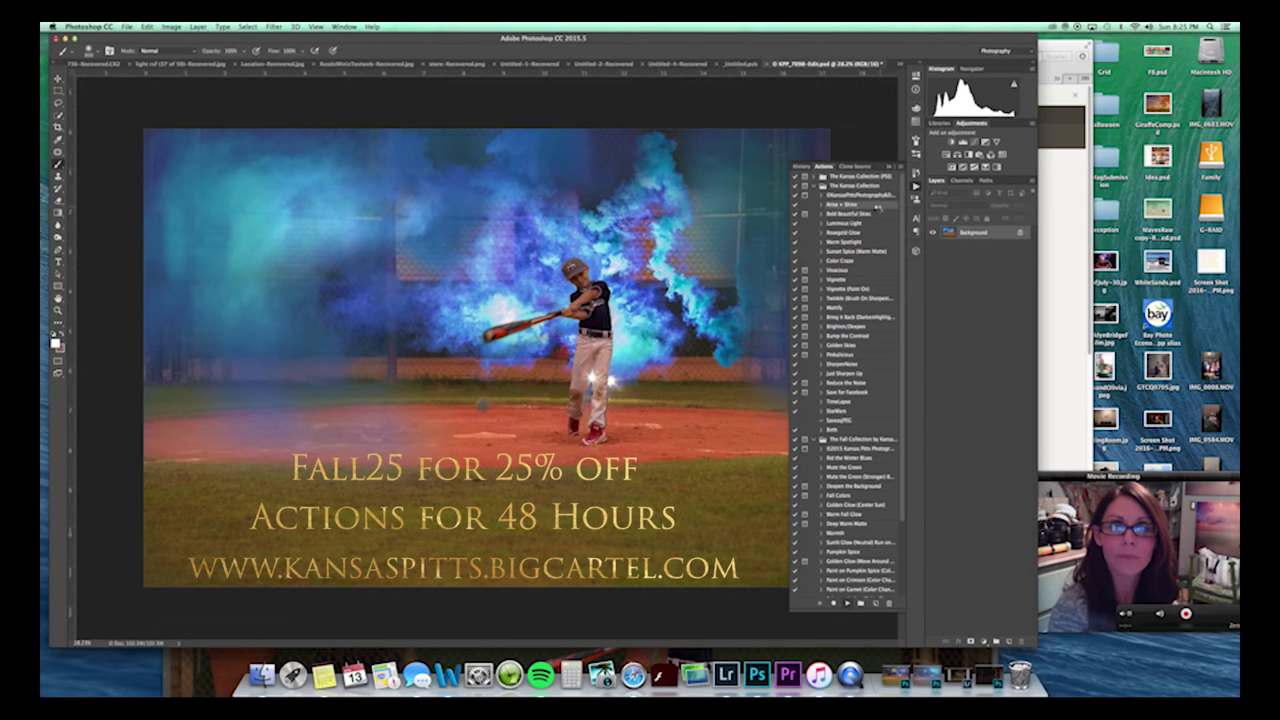
Run the Arise + Shine and Warm Spotlight actions, move the radial spotlight gradient toward the batter, and flatten the image.
super+double_click(865, 244)
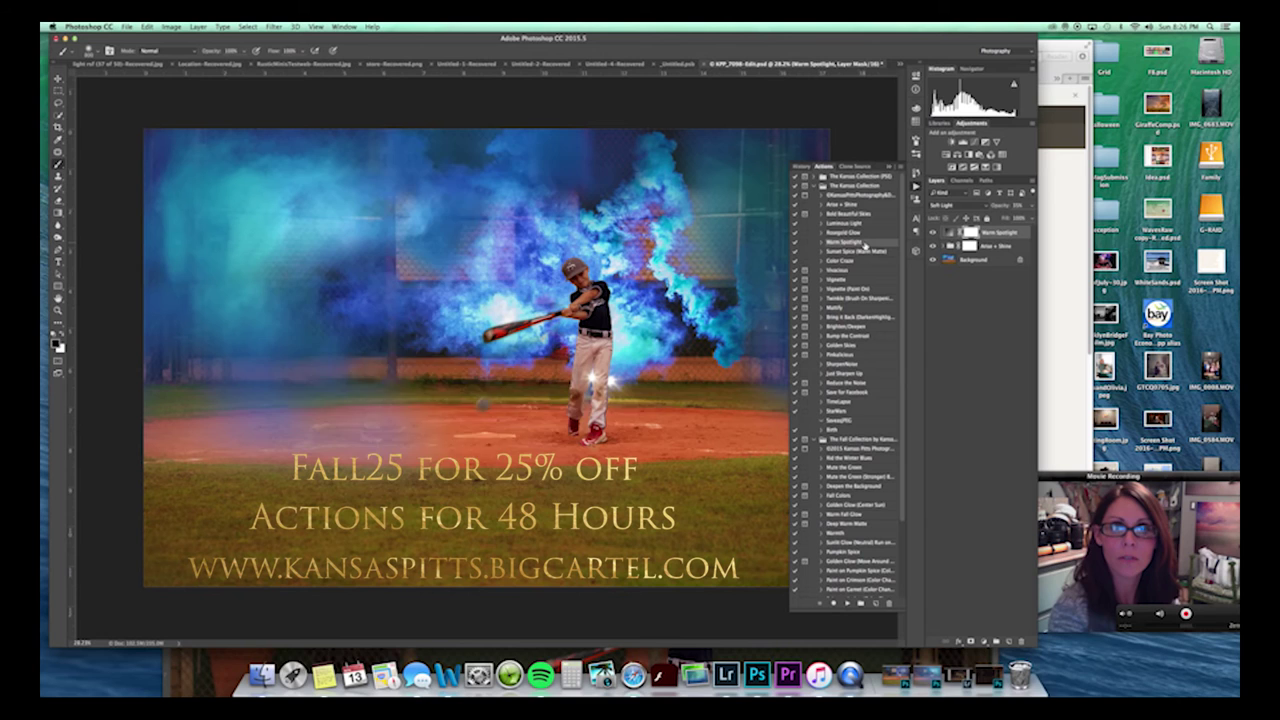
double_click(945, 232)
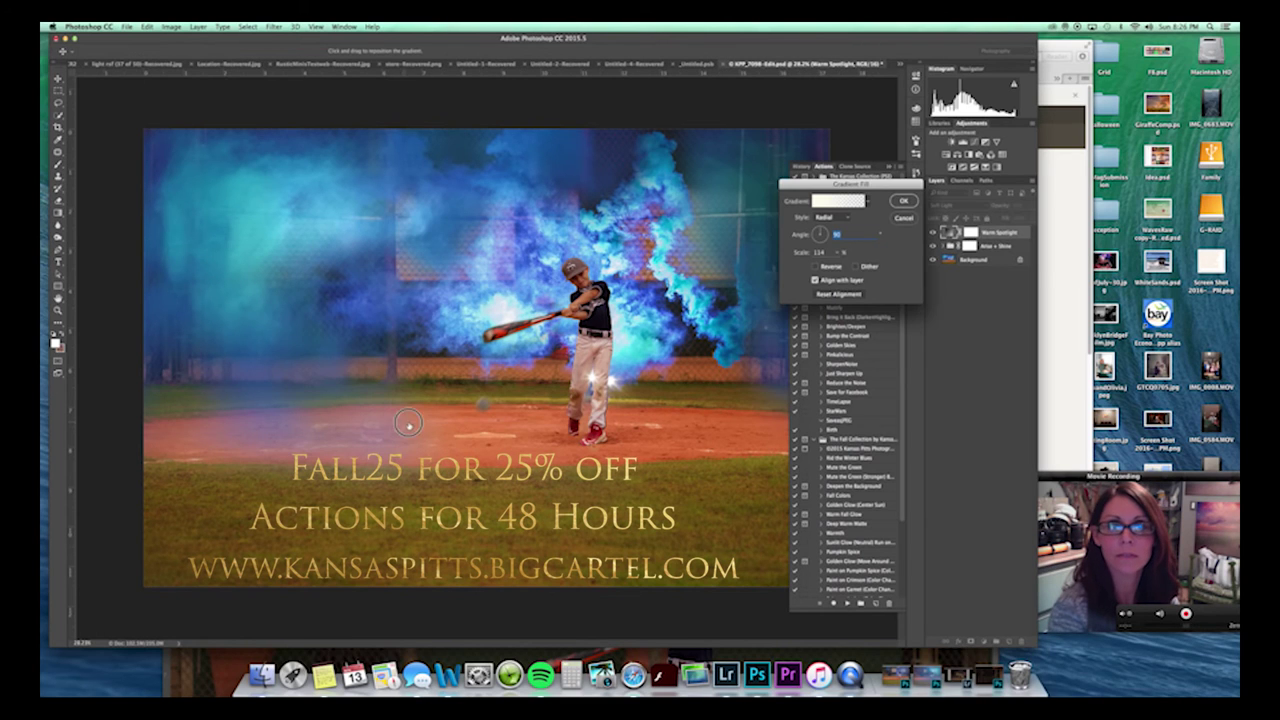
drag(420, 418, 519, 340)
click(902, 204)
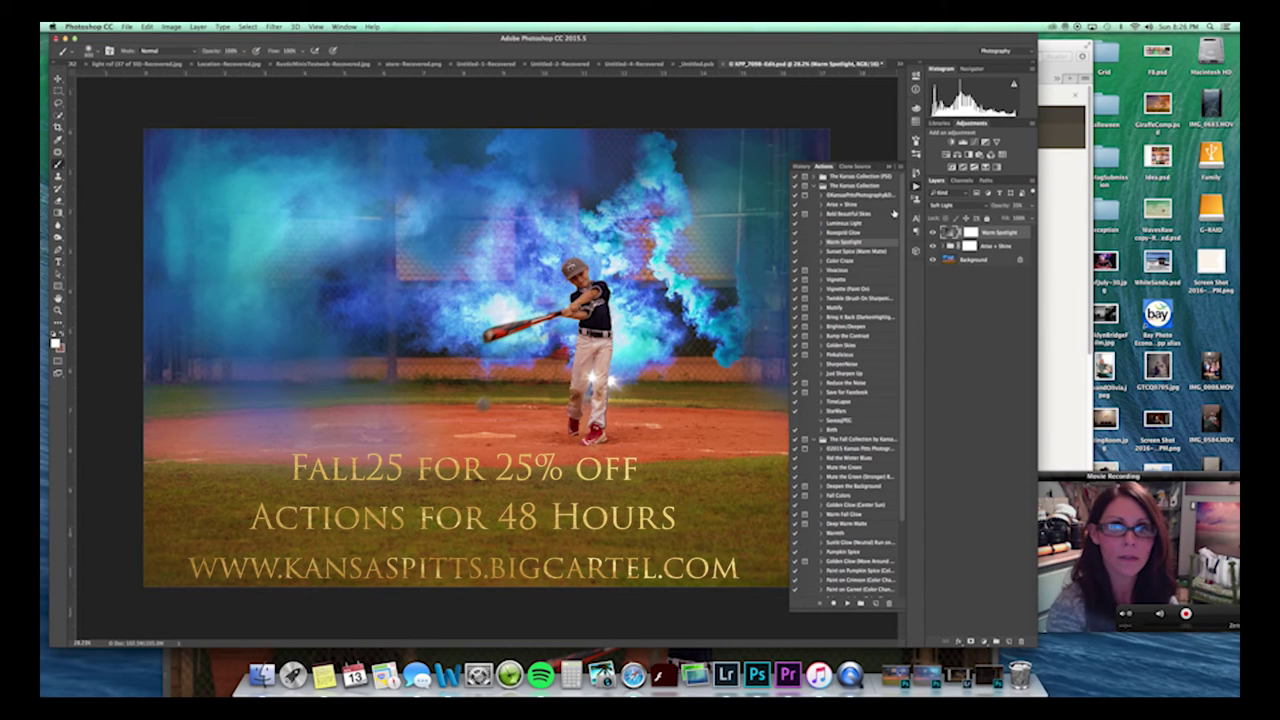
key(super+shift+e)
Run the Lemon Lime Grass Be Gone action from the Sunkissed set on the flattened image.
key(z)
alt+click(615, 371)
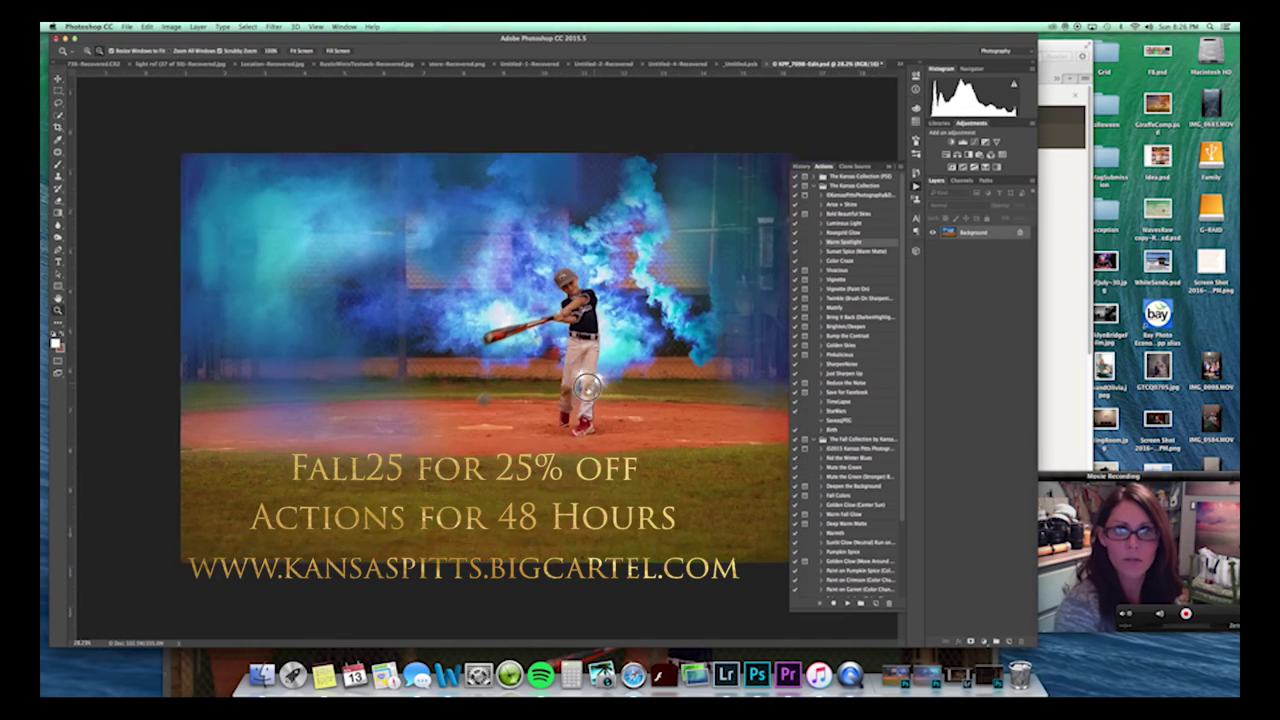
alt+click(615, 371)
scroll(901, 356, down, 4)
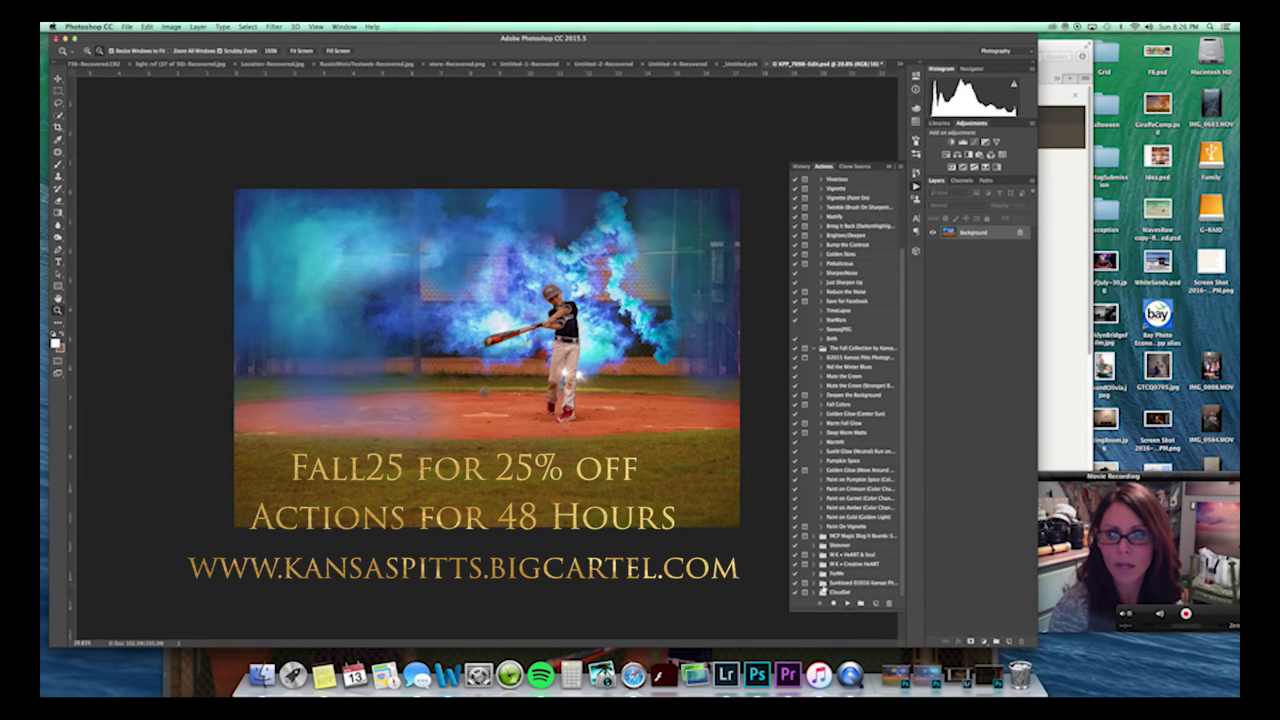
click(817, 588)
scroll(880, 380, down, 15)
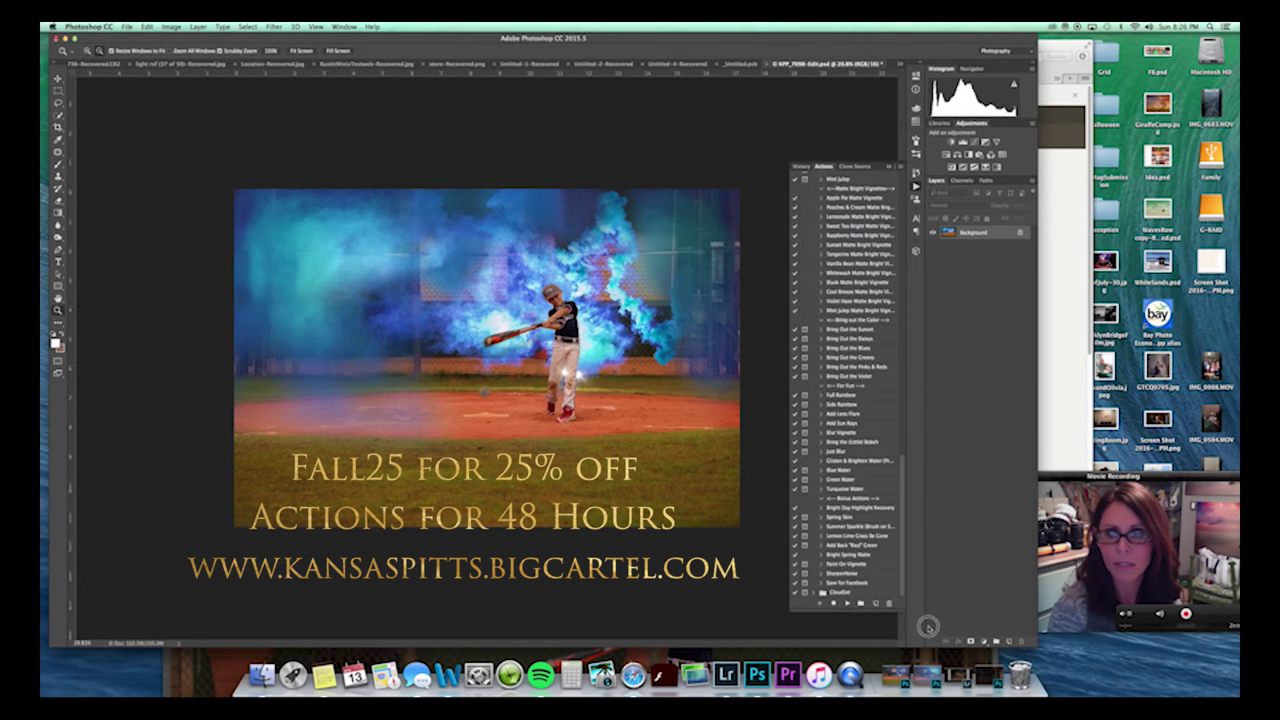
click(849, 537)
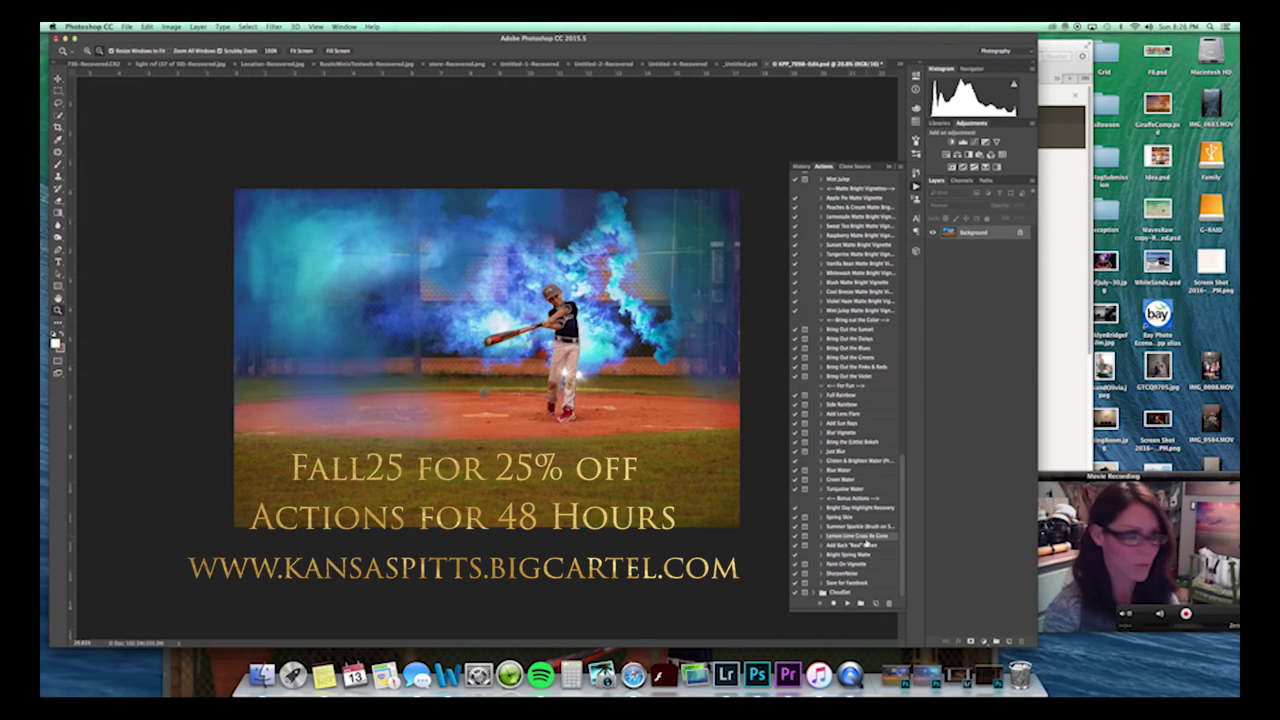
key(Return)
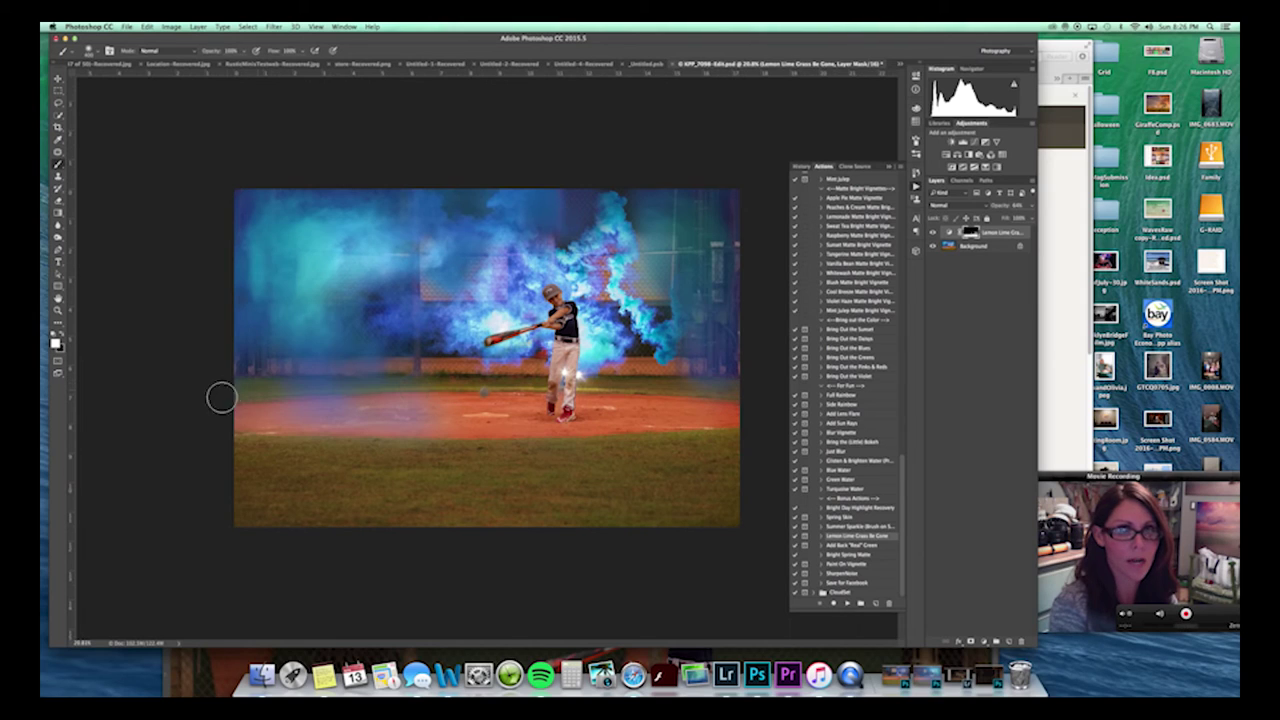
Run the Add Back "Real" Green action on top of the grass adjustment.
click(881, 527)
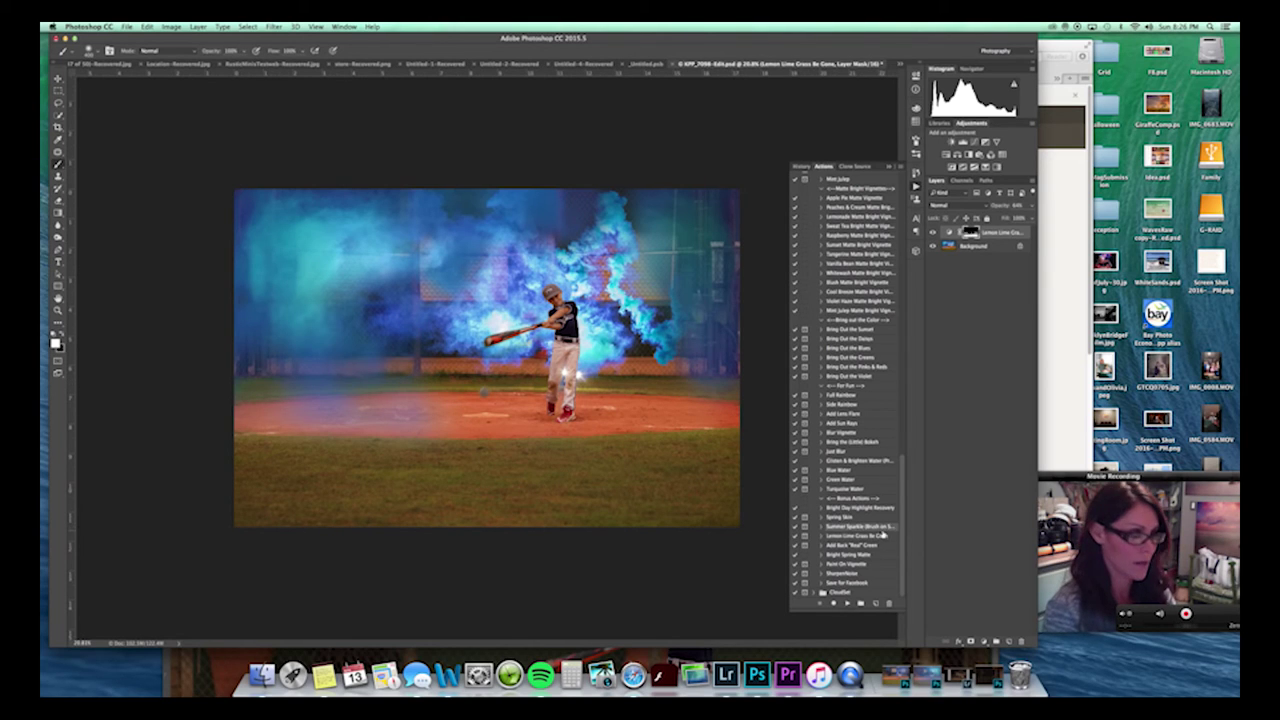
click(874, 546)
click(846, 603)
key(Return)
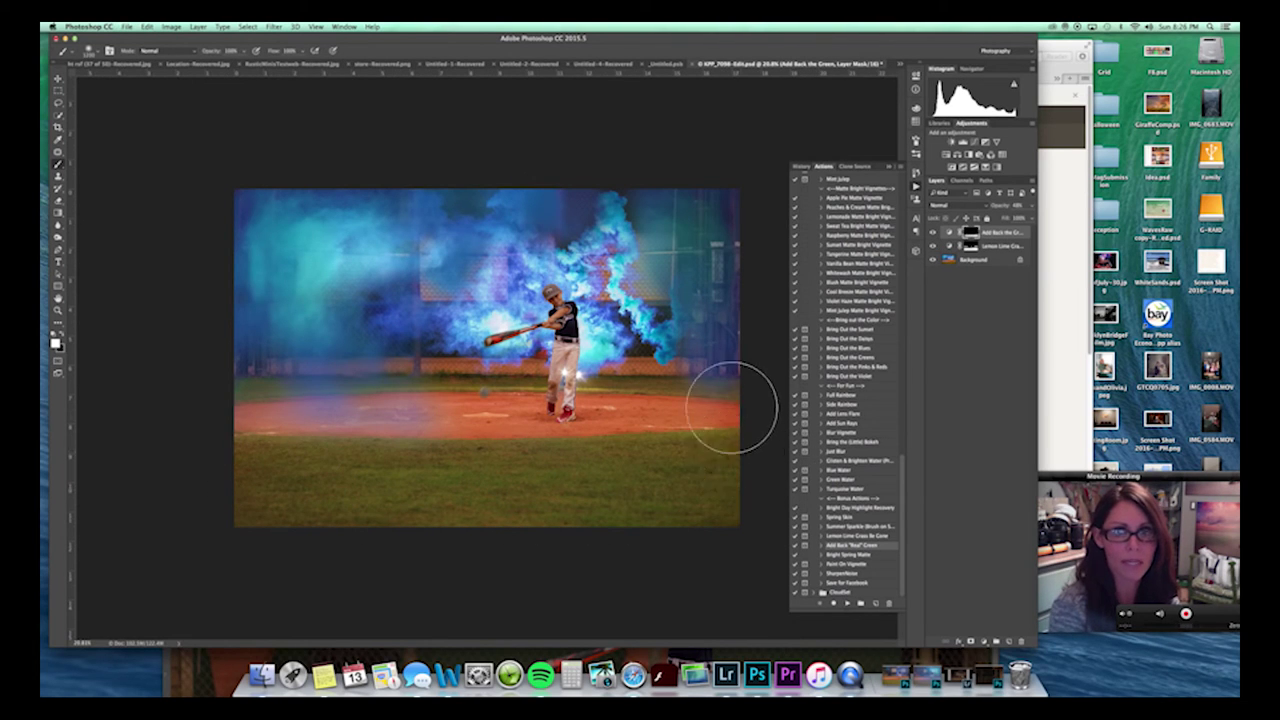
Group the two grass adjustment layers and flatten the image.
shift+click(992, 247)
key(super+g)
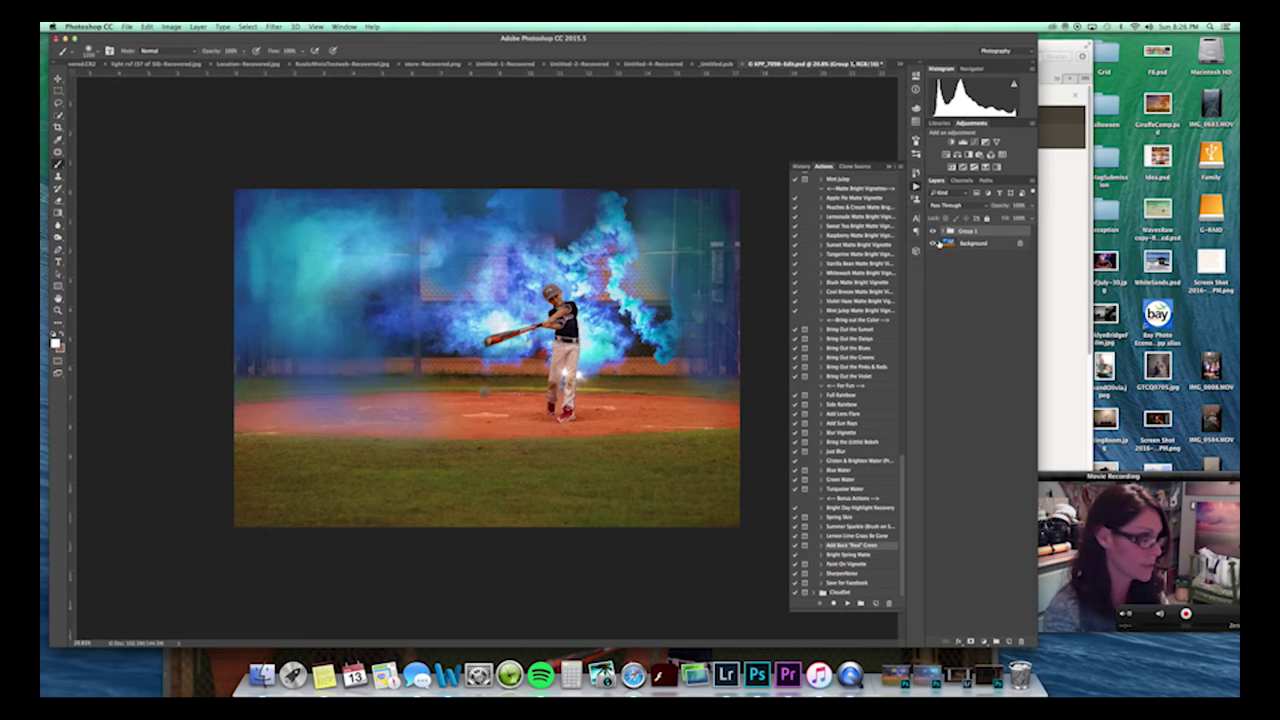
key(shift+super+e)
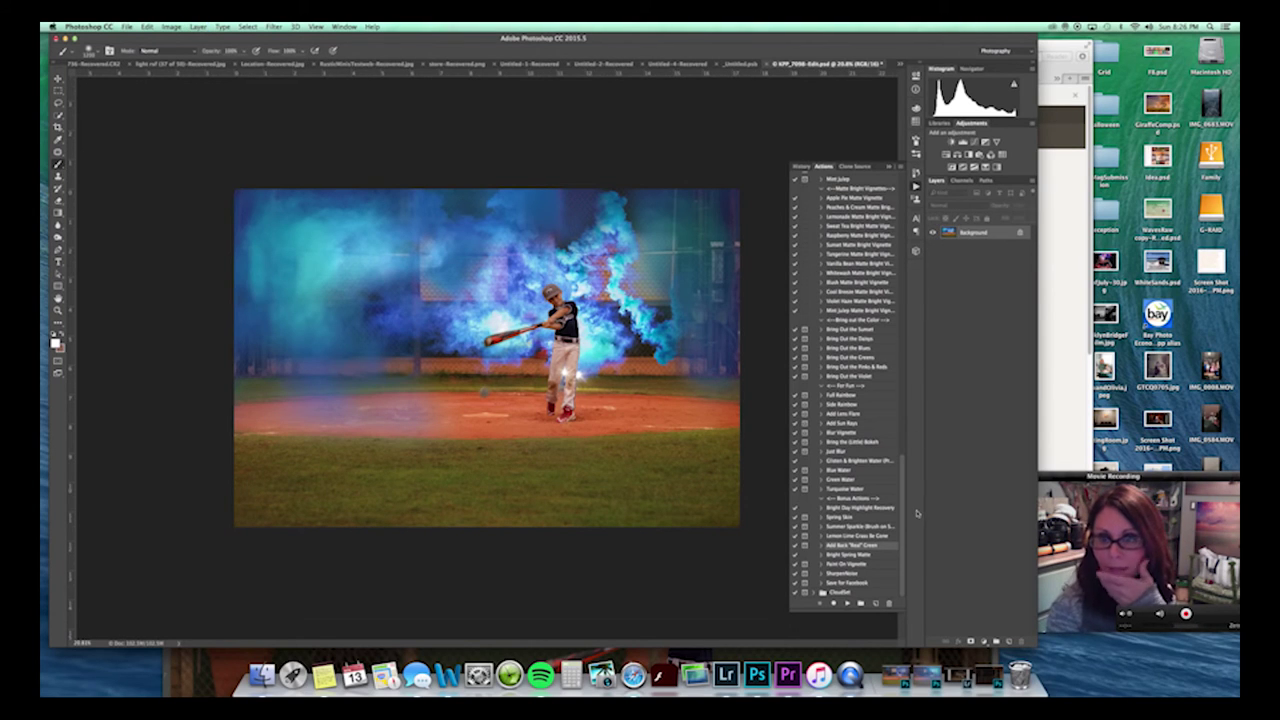
Collapse the Sunkissed set, expand the cloud action set, and run its Place My Fog action.
drag(905, 516, 909, 311)
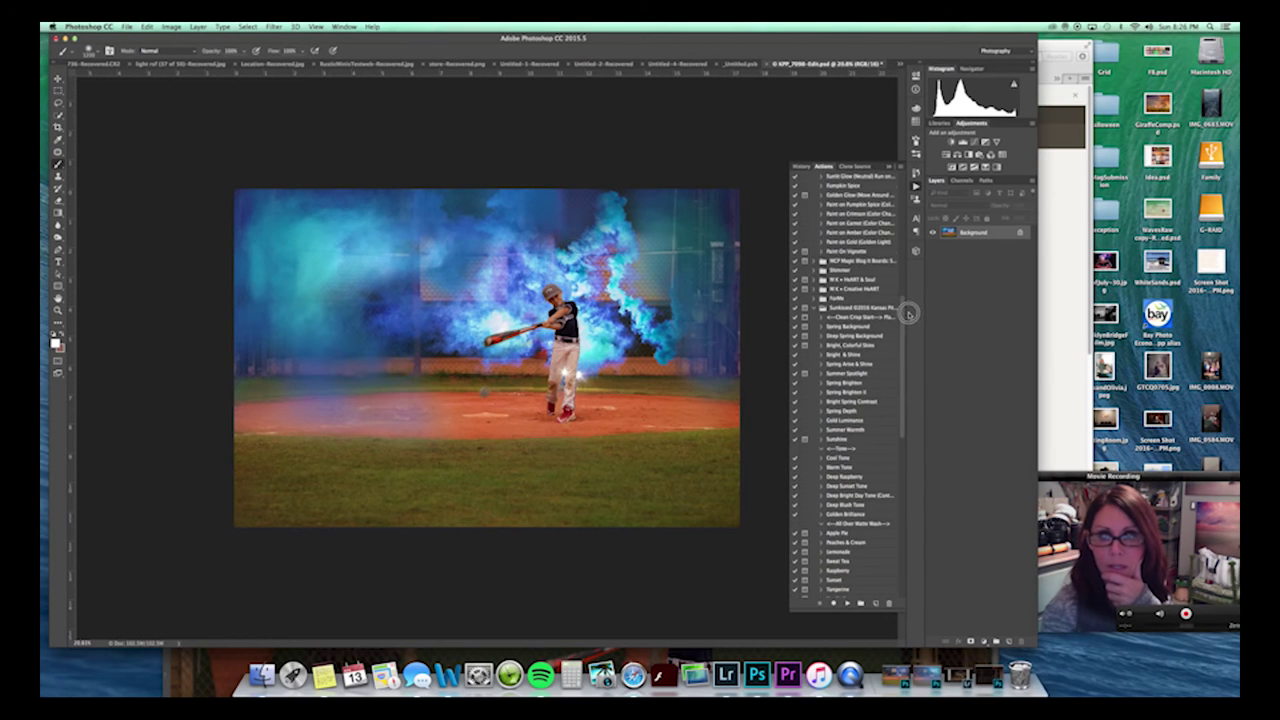
click(813, 312)
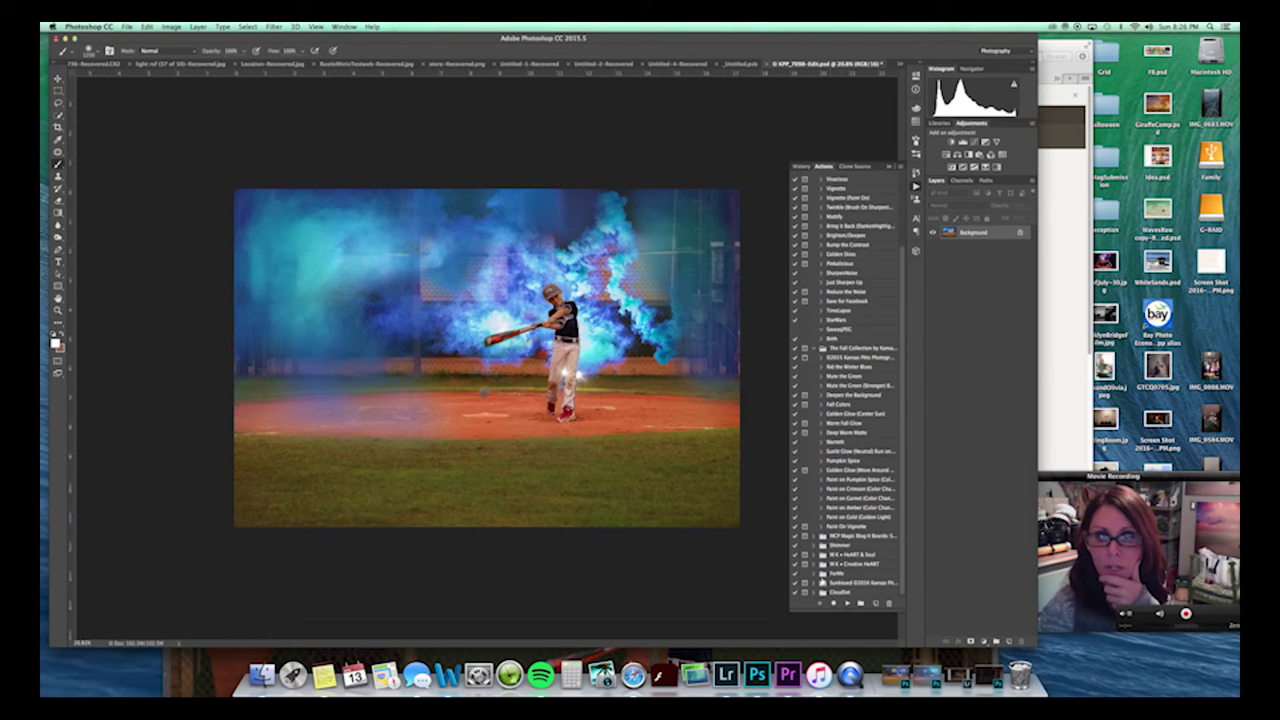
click(816, 592)
drag(905, 363, 908, 565)
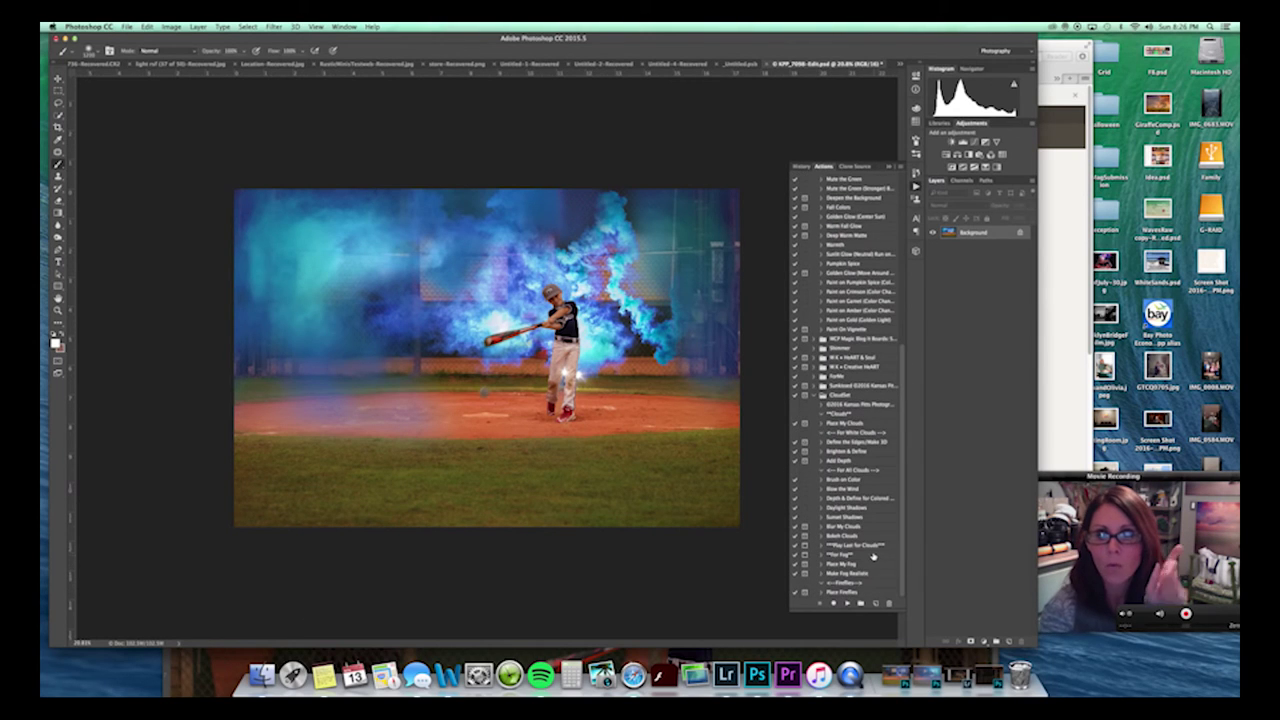
click(864, 566)
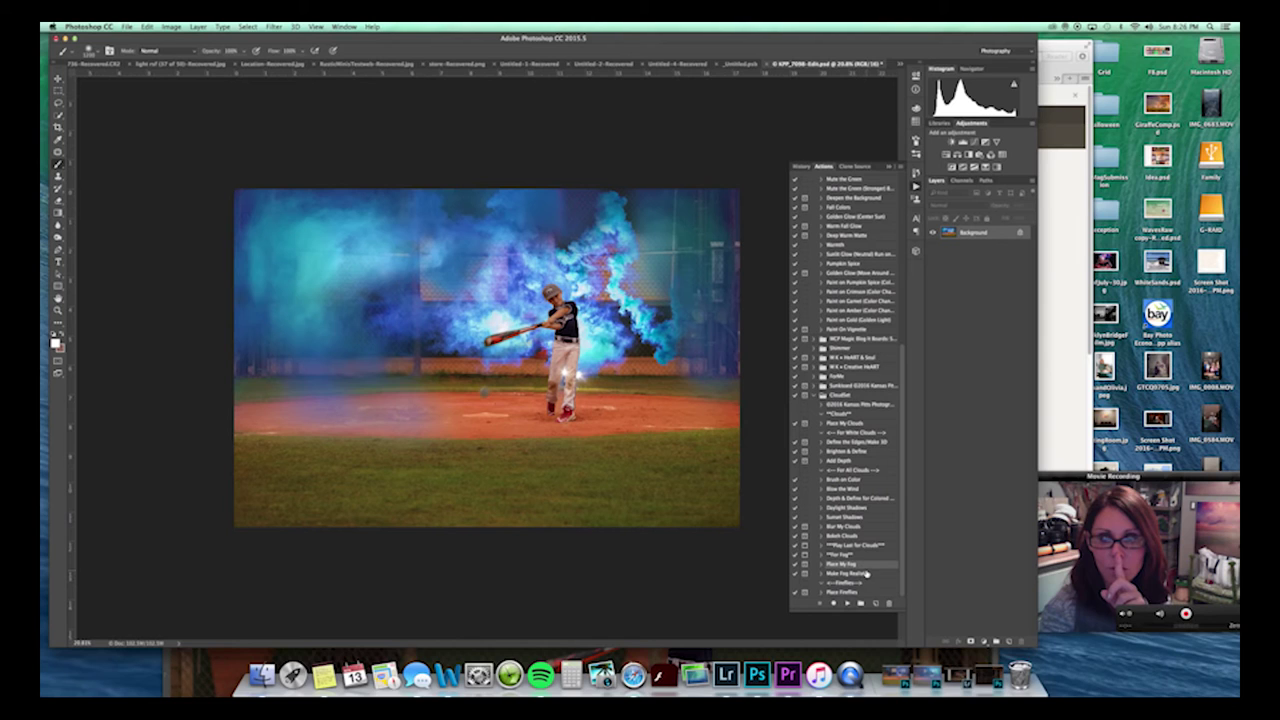
click(847, 603)
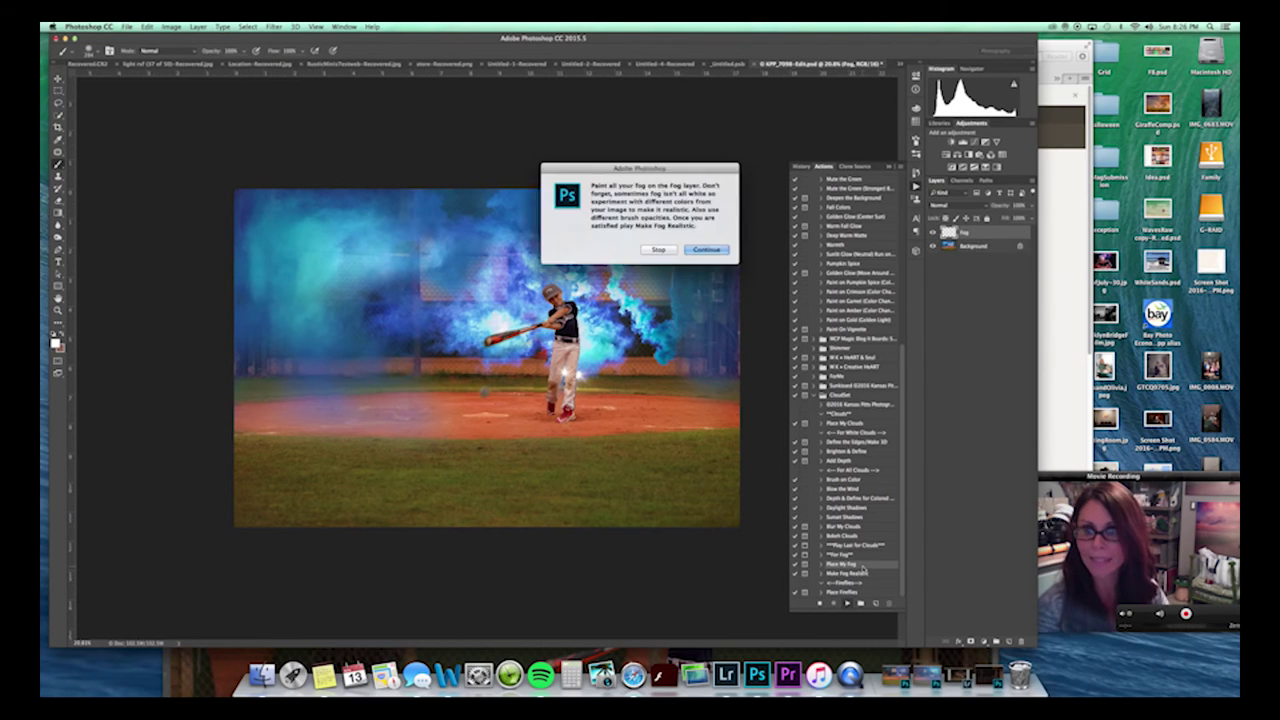
click(707, 249)
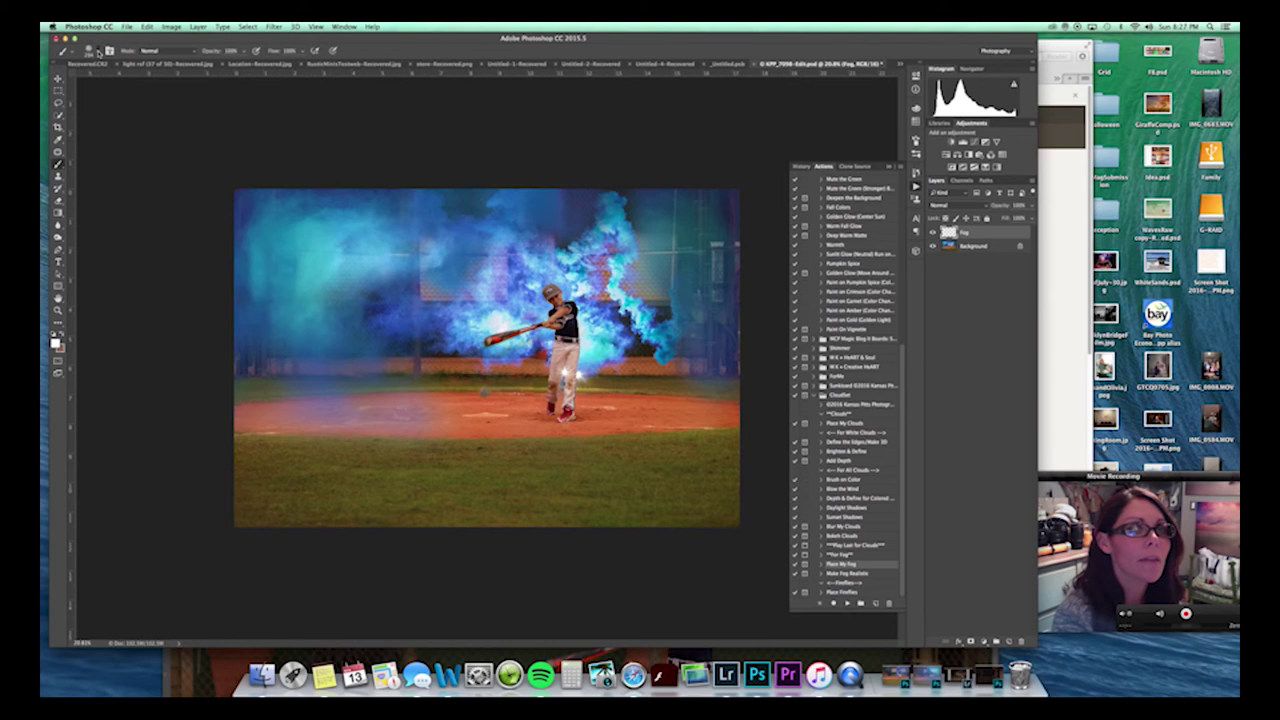
Check the brush presets and sample a deep blue from the smoke beside the batter as the foreground colour.
click(96, 51)
click(174, 41)
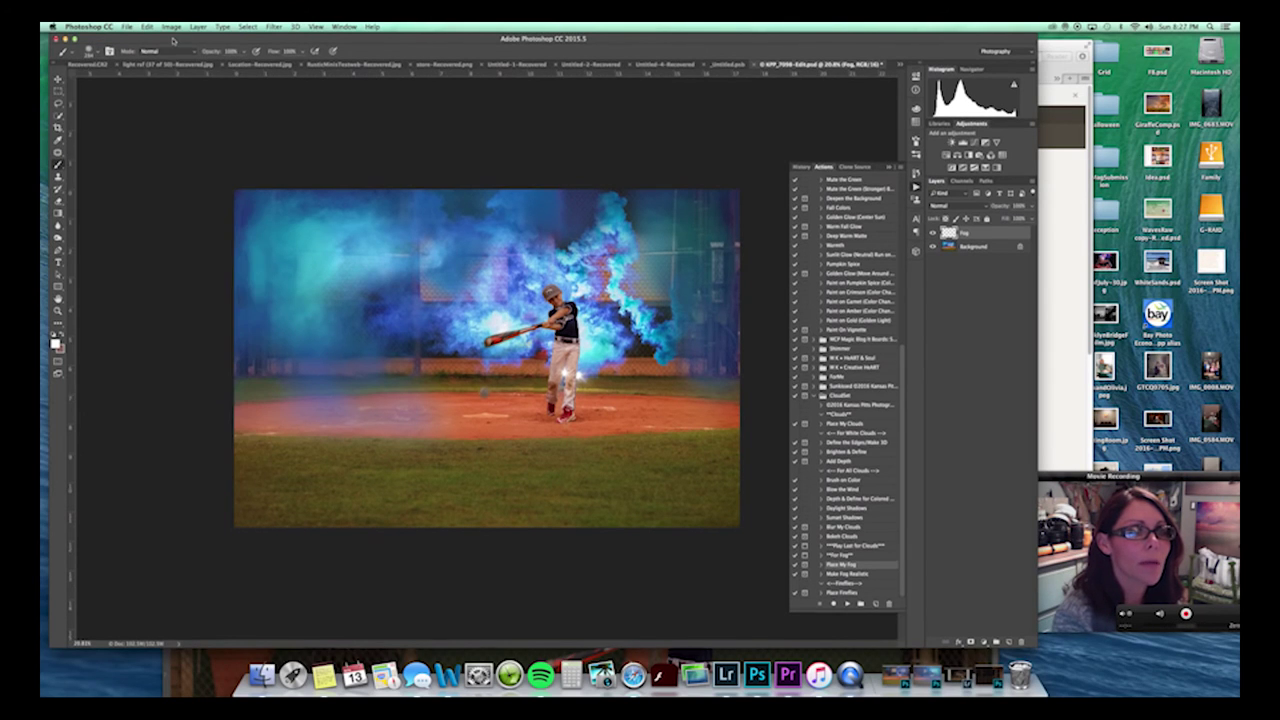
click(56, 341)
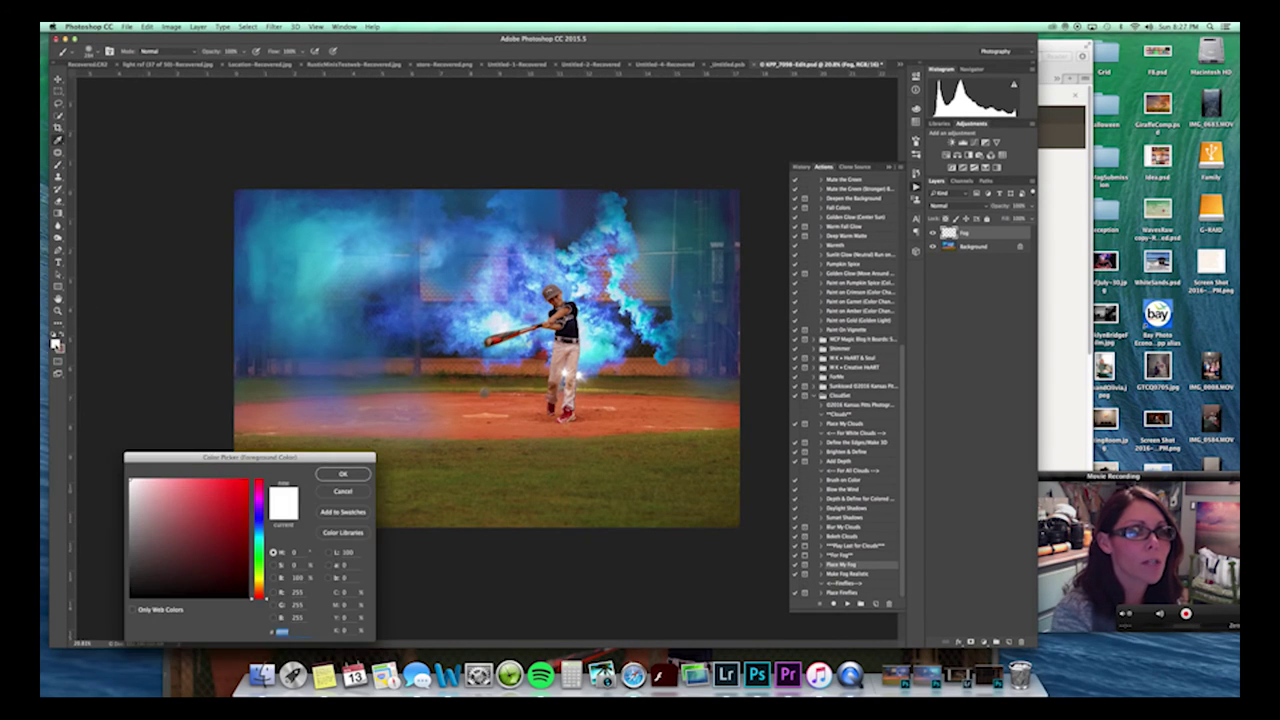
click(477, 314)
click(448, 325)
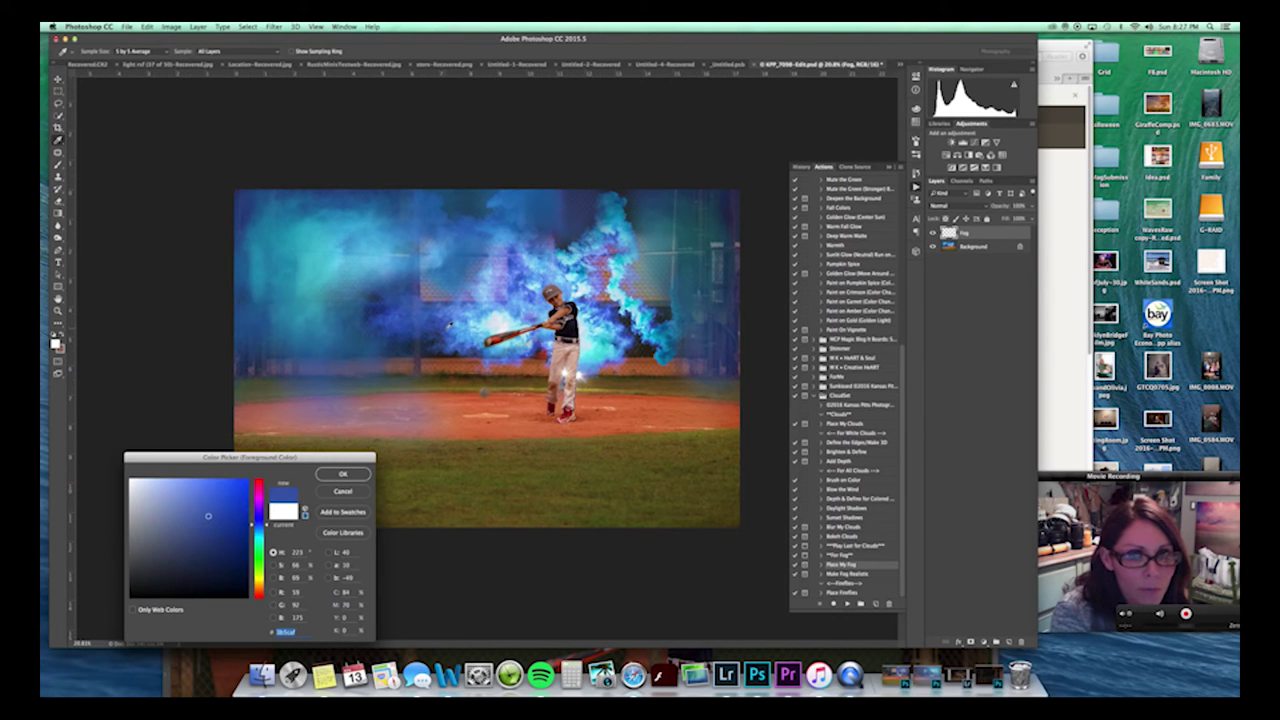
click(326, 476)
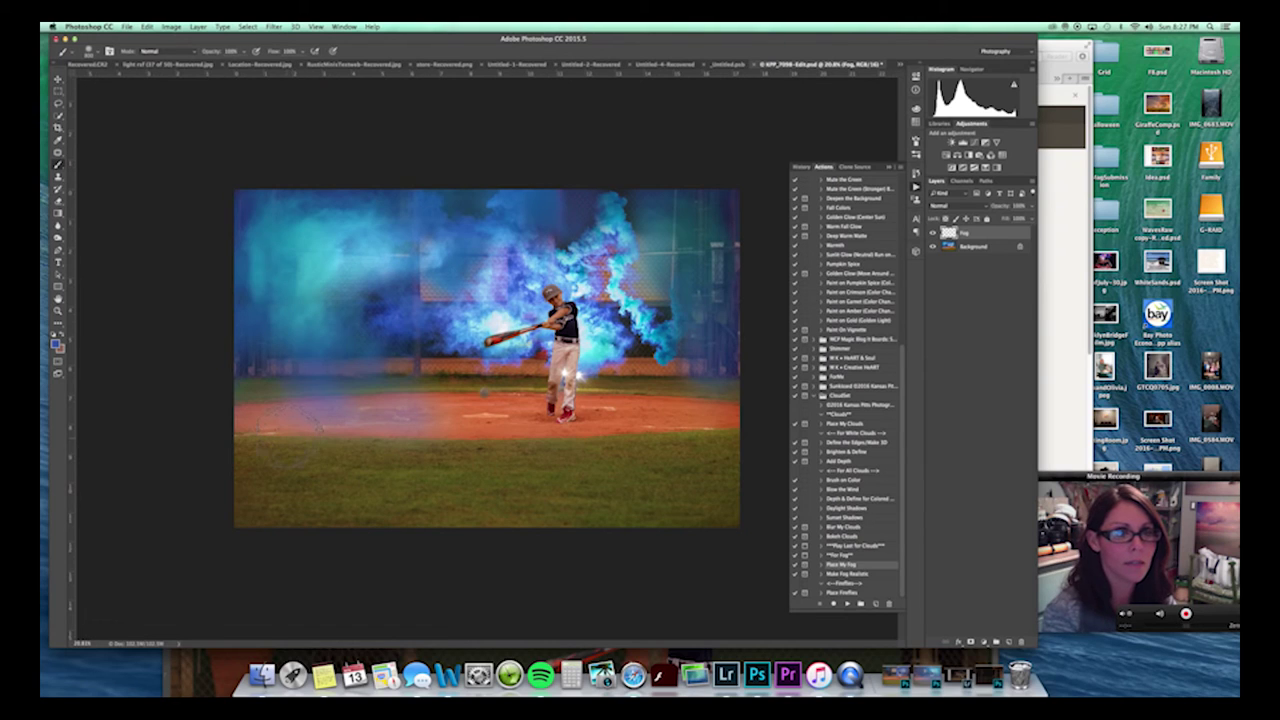
Paint blue fog with an enlarged brush across the infield and grass on the Fog layer.
key(bracketright)
key(bracketright)
key(bracketright)
key(bracketright)
key(bracketright)
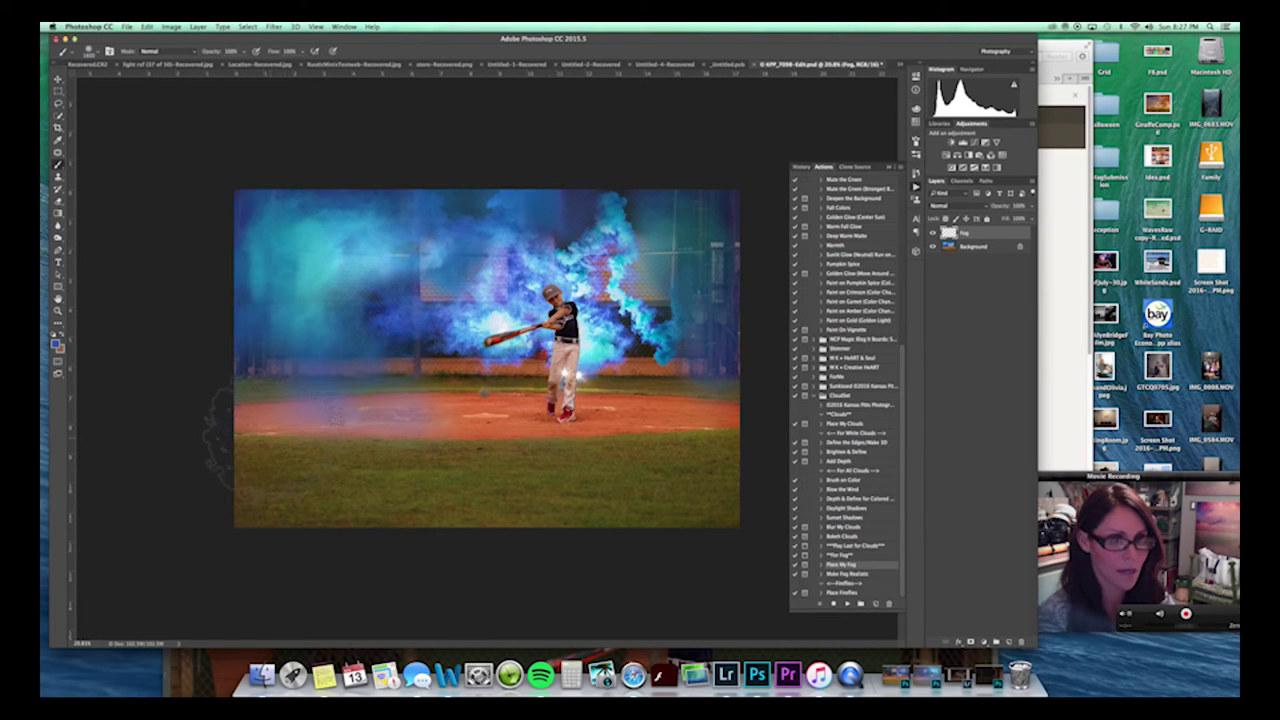
mouse_move(230, 430)
mouse_down()
mouse_move(520, 411)
mouse_move(750, 420)
mouse_up()
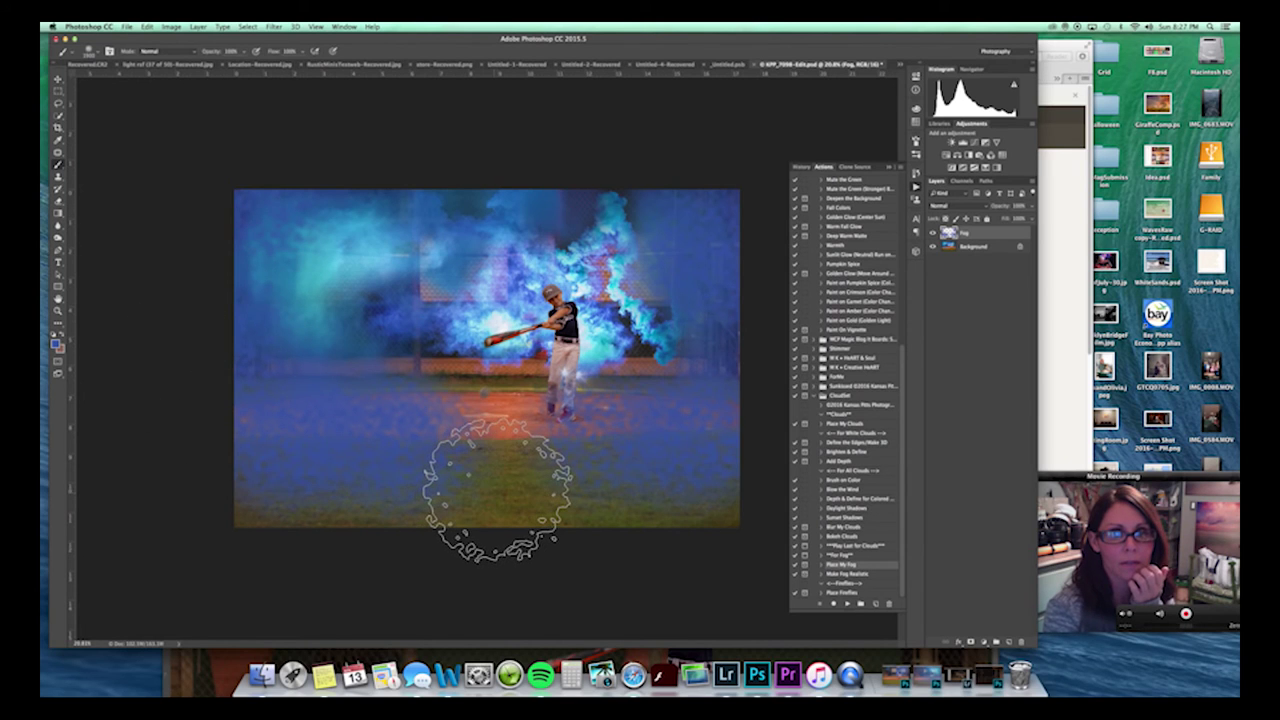
Run the Make Fog Realistic action on the Fog layer and fade its blur to a lower opacity.
click(868, 575)
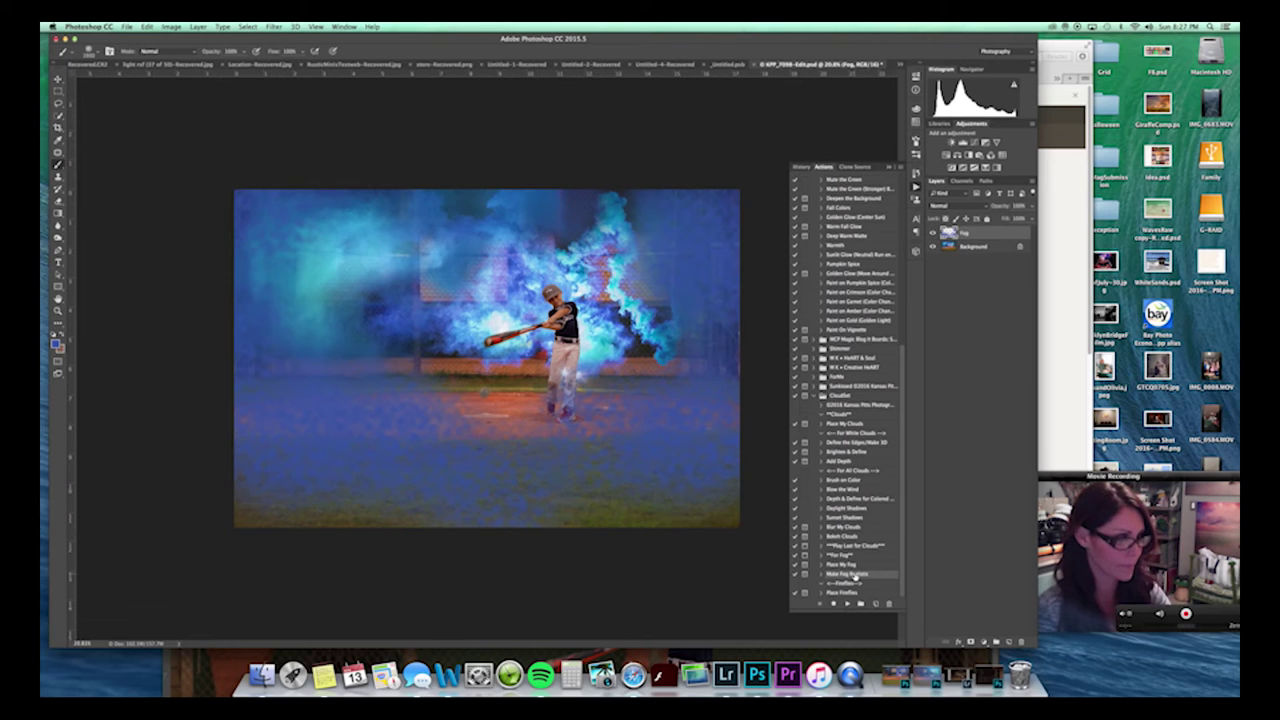
super+double_click(866, 574)
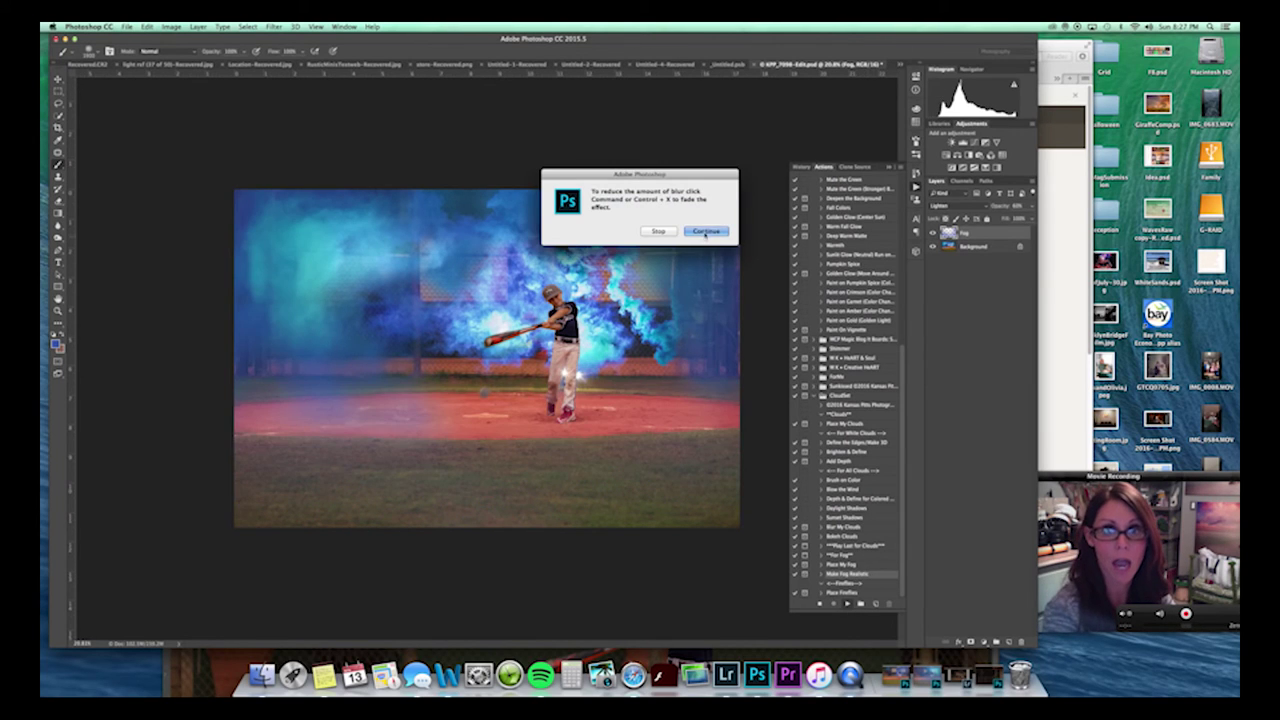
click(705, 232)
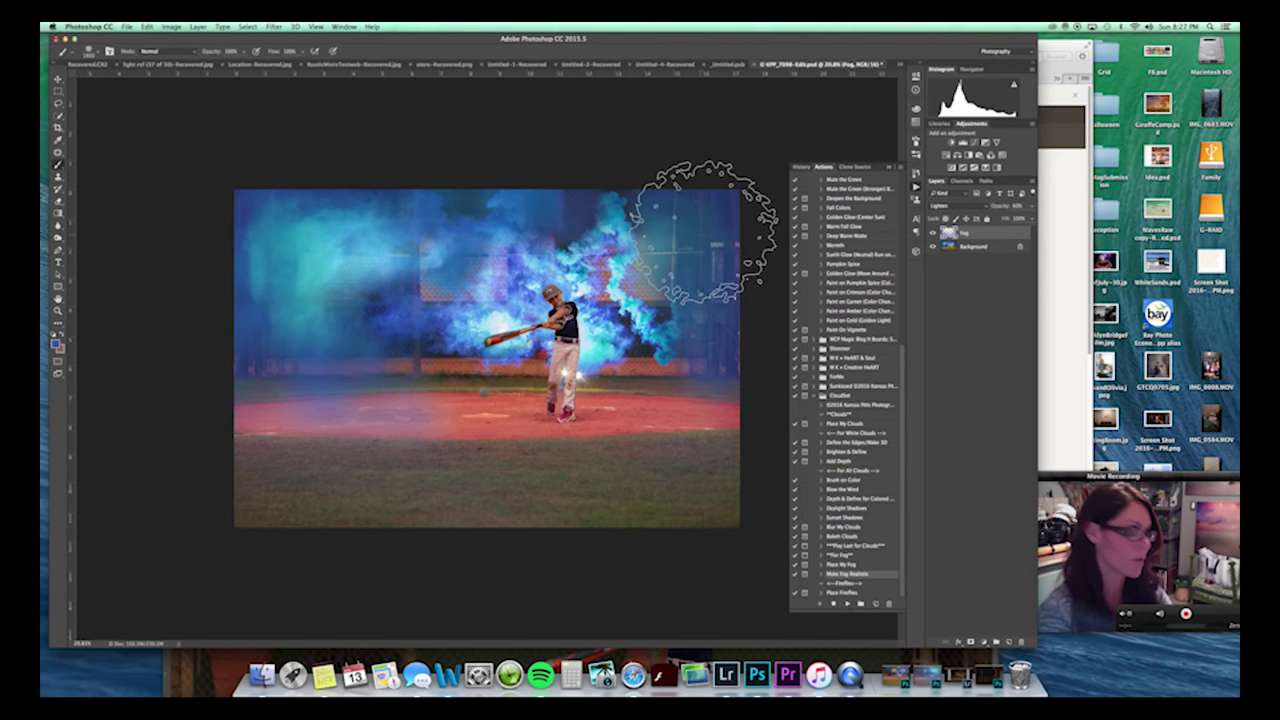
click(817, 261)
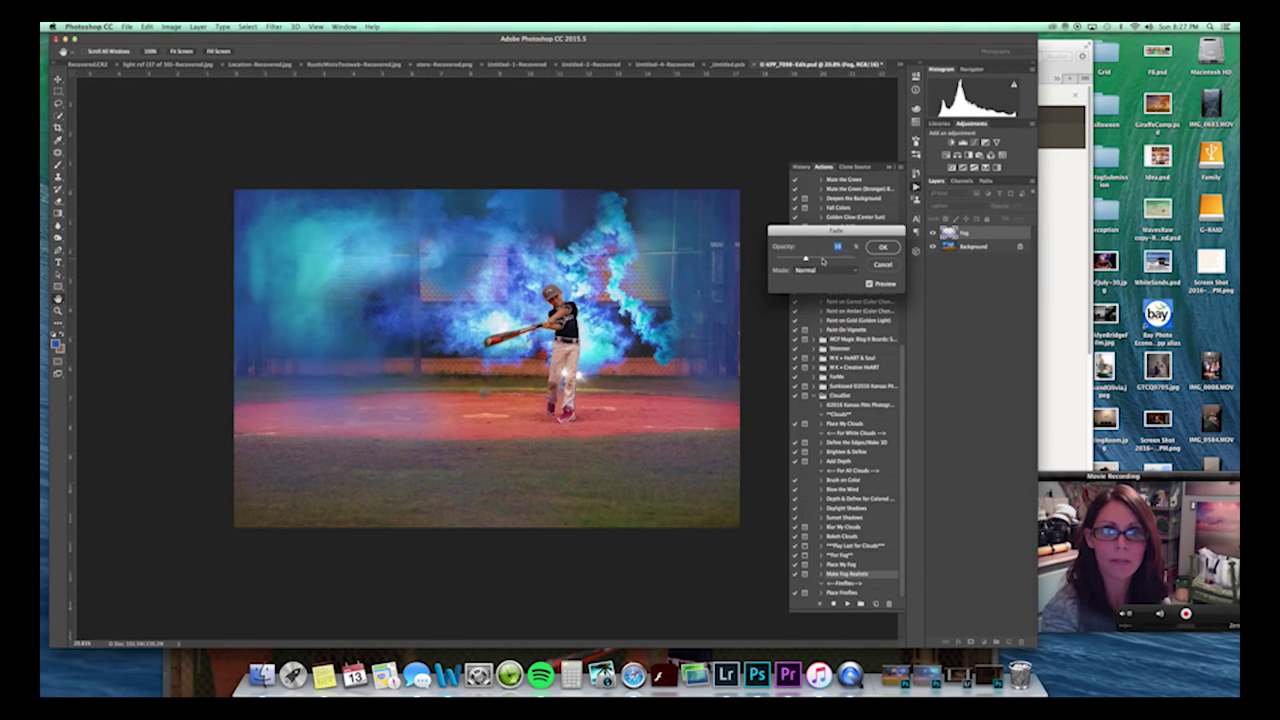
click(882, 247)
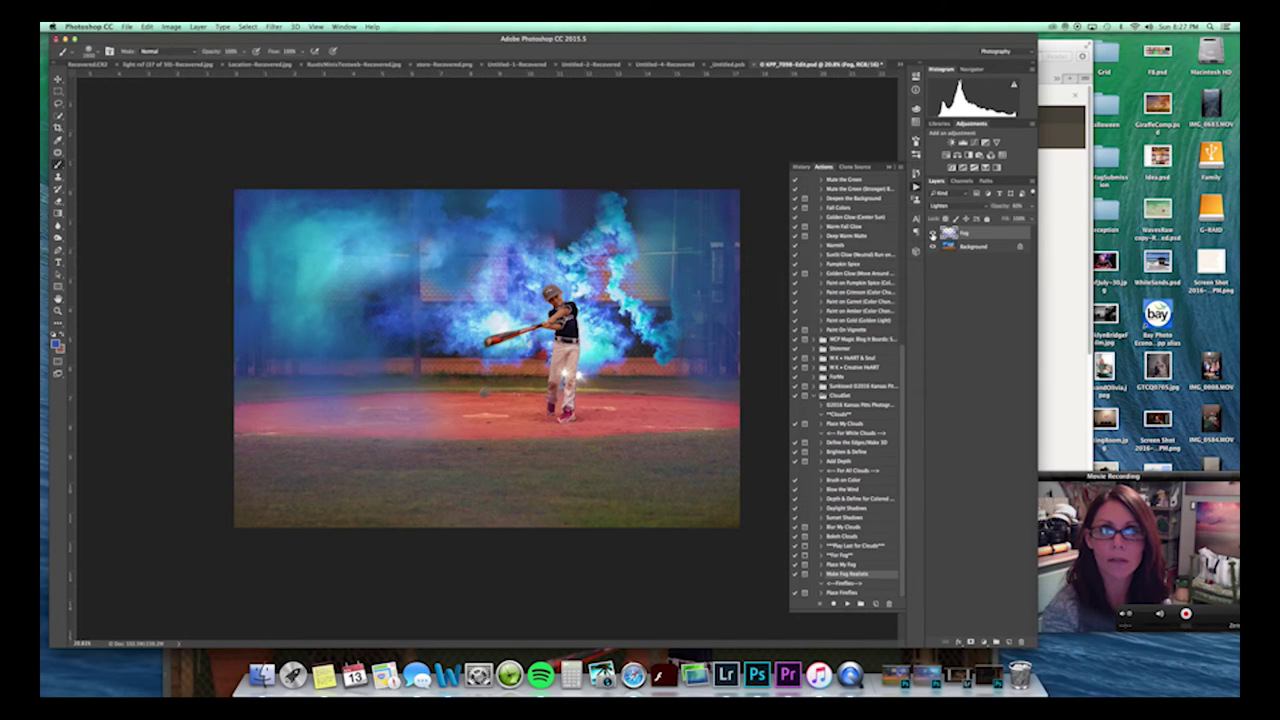
Set the Fog layer's blend mode to Multiply, compare it with the layer hidden, and lower its opacity to 37%.
click(945, 205)
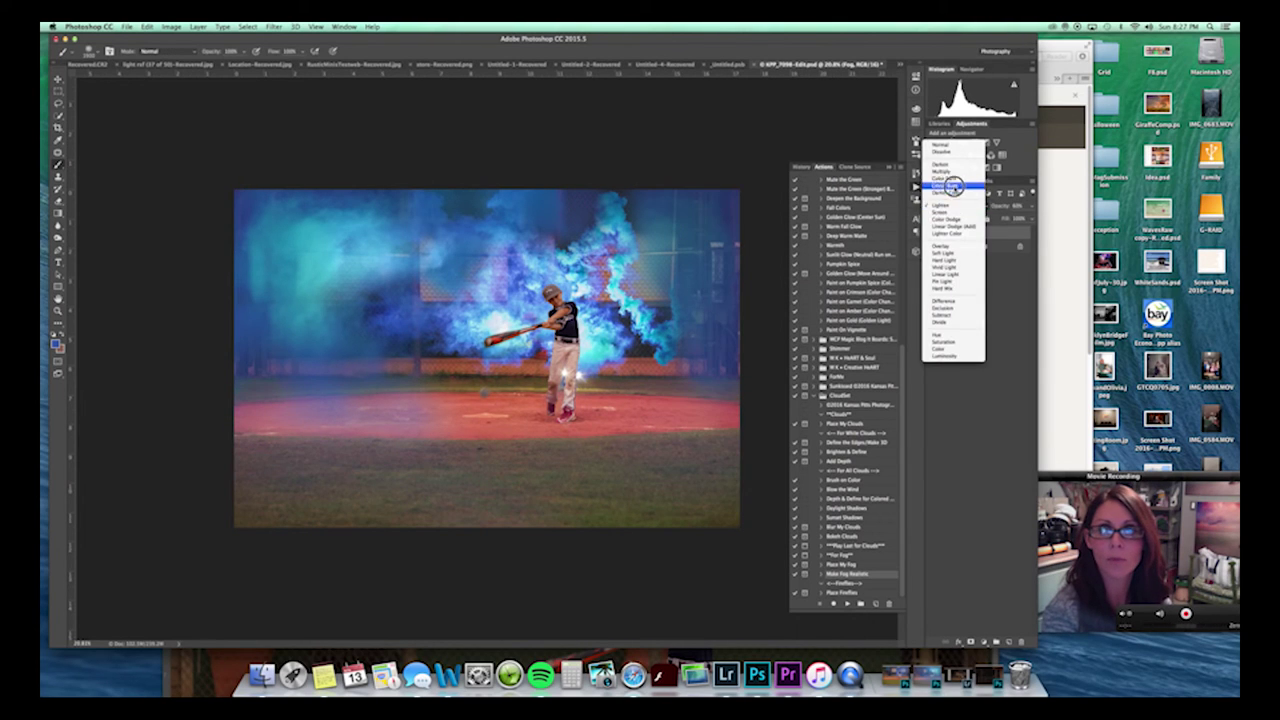
click(948, 172)
click(932, 233)
click(932, 235)
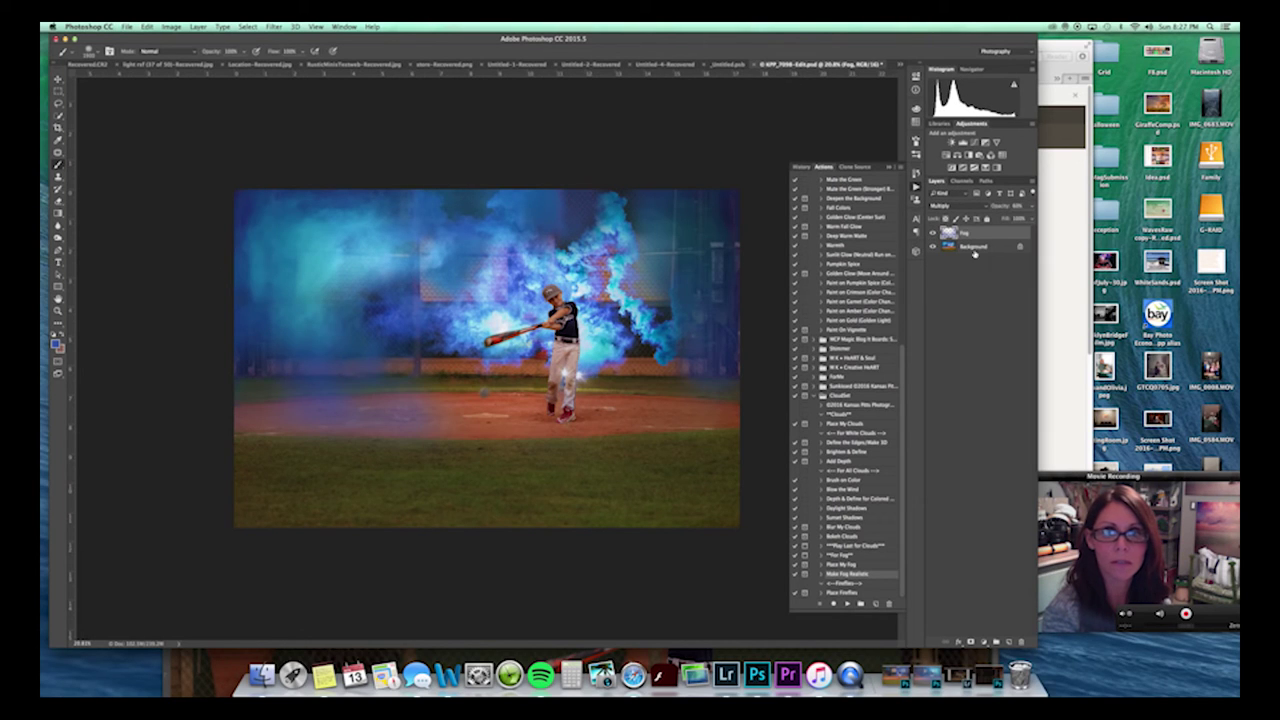
click(1030, 207)
drag(1014, 218, 1003, 218)
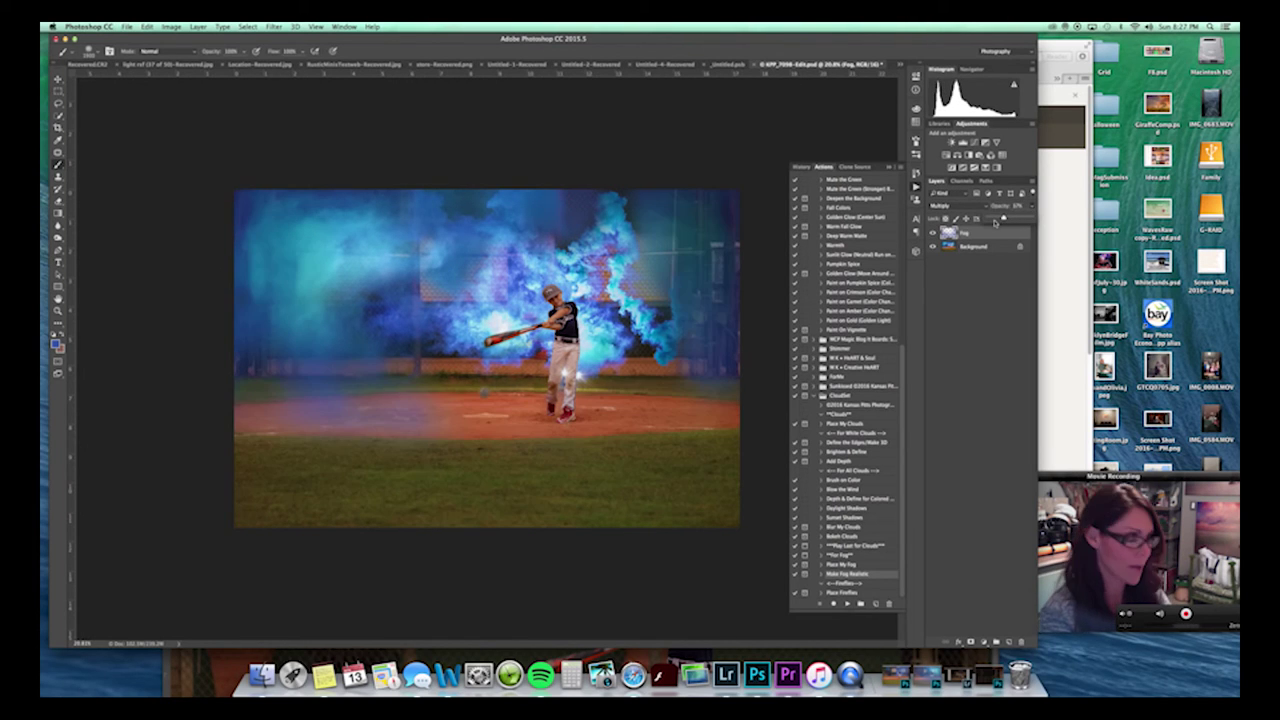
Duplicate the Fog layer and set the copy's blend mode to Normal.
key(super+j)
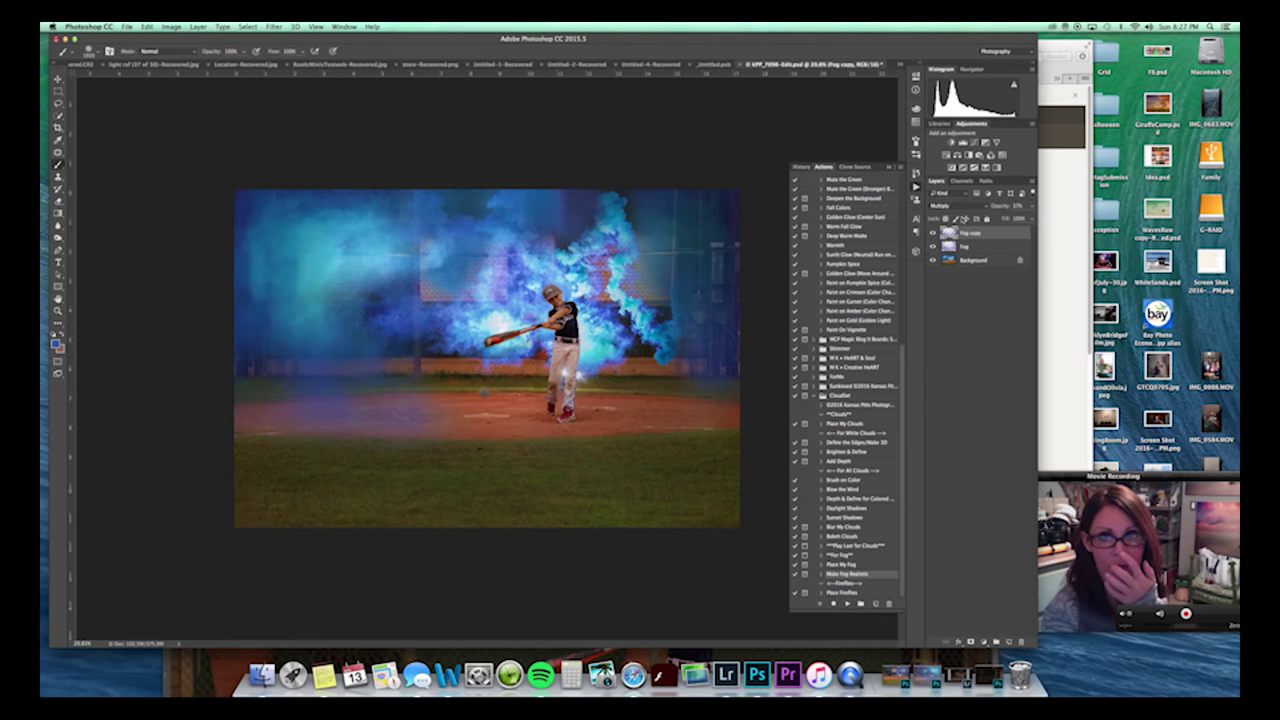
click(955, 205)
click(968, 185)
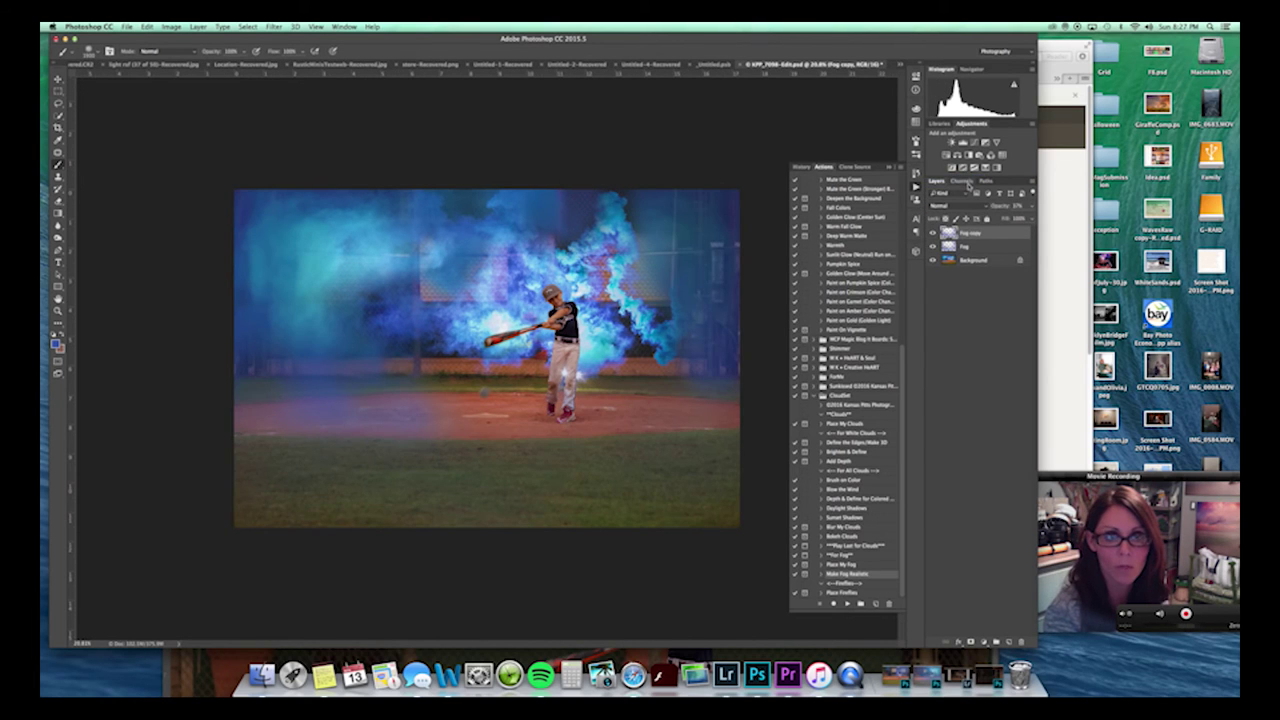
Group the two fog layers and add a white layer mask to the group.
shift+click(978, 246)
key(super+g)
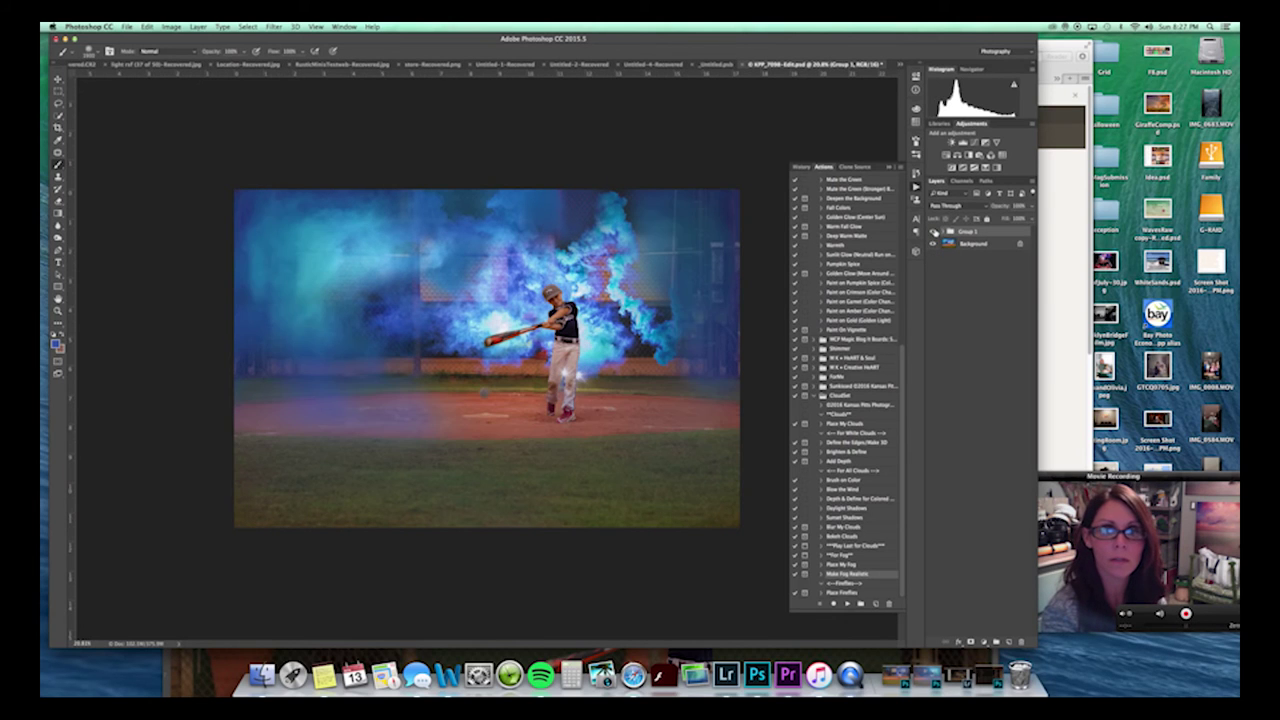
click(972, 641)
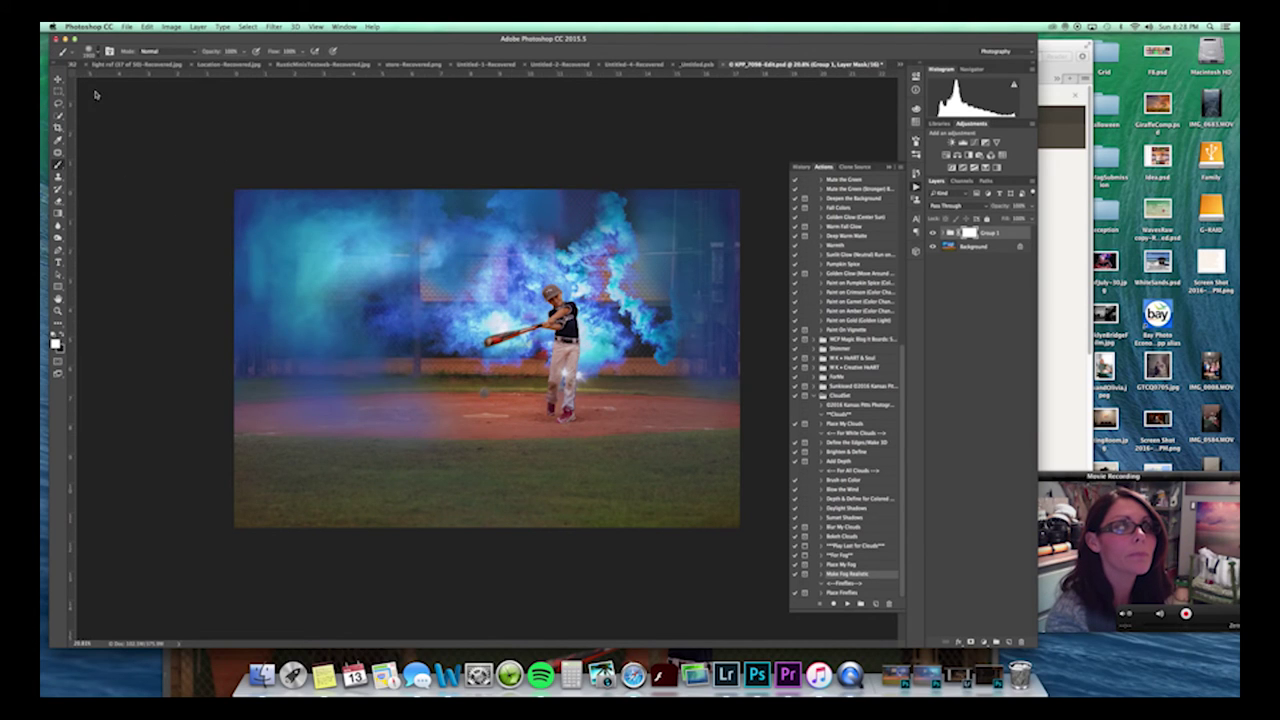
Paint black on the fog group's mask with a soft brush to clear the fog from the batter and field.
click(93, 51)
click(84, 122)
click(152, 50)
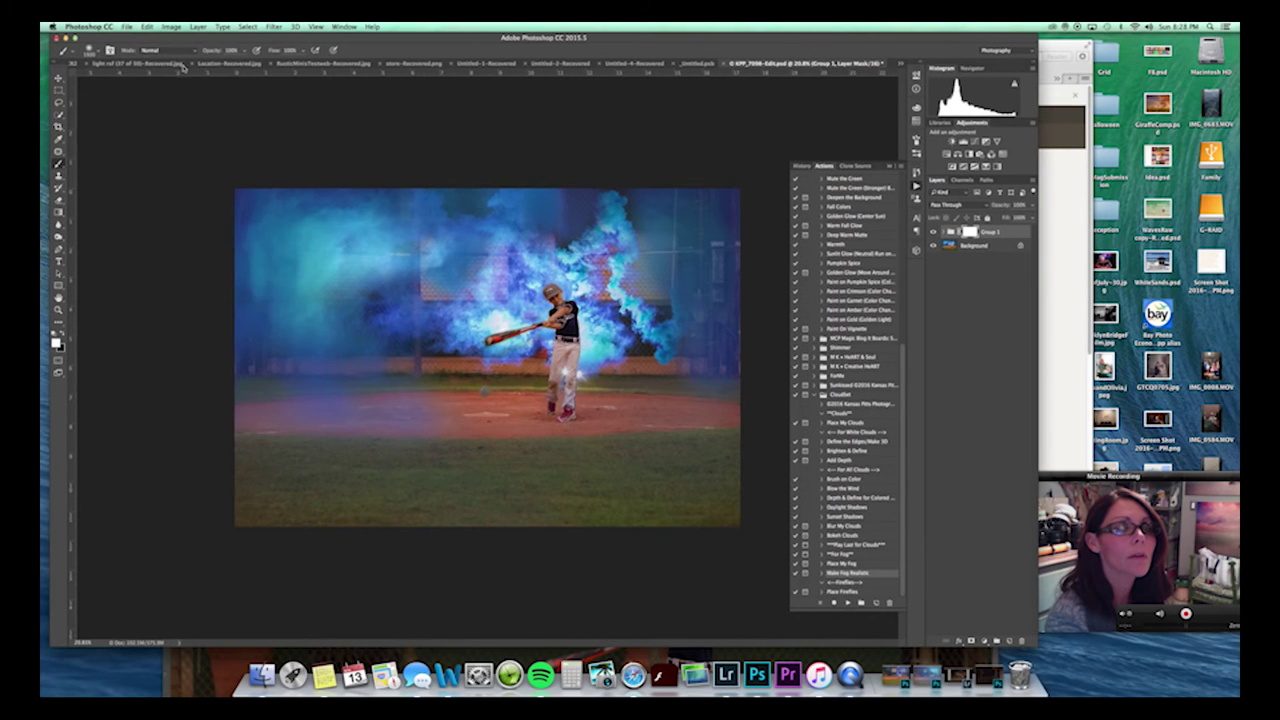
key(x)
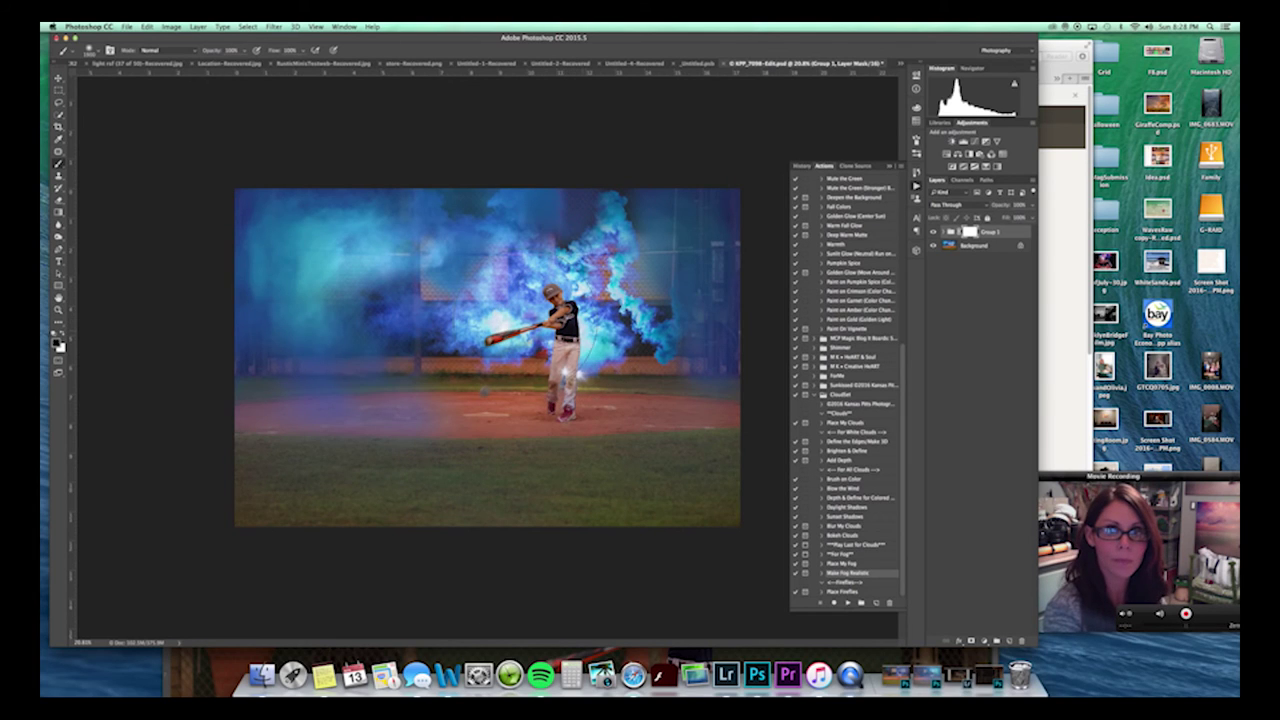
drag(568, 338, 573, 320)
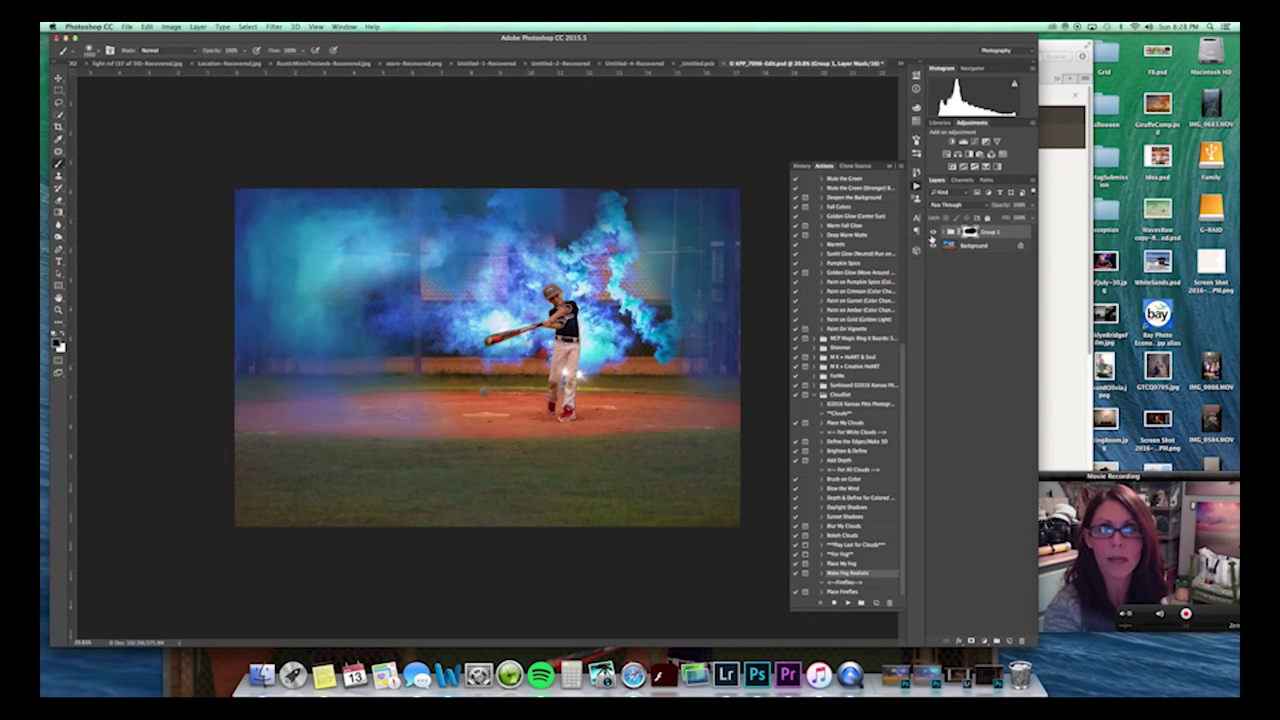
Compare the composite with and without the fog group, Group 1.
click(935, 232)
click(935, 232)
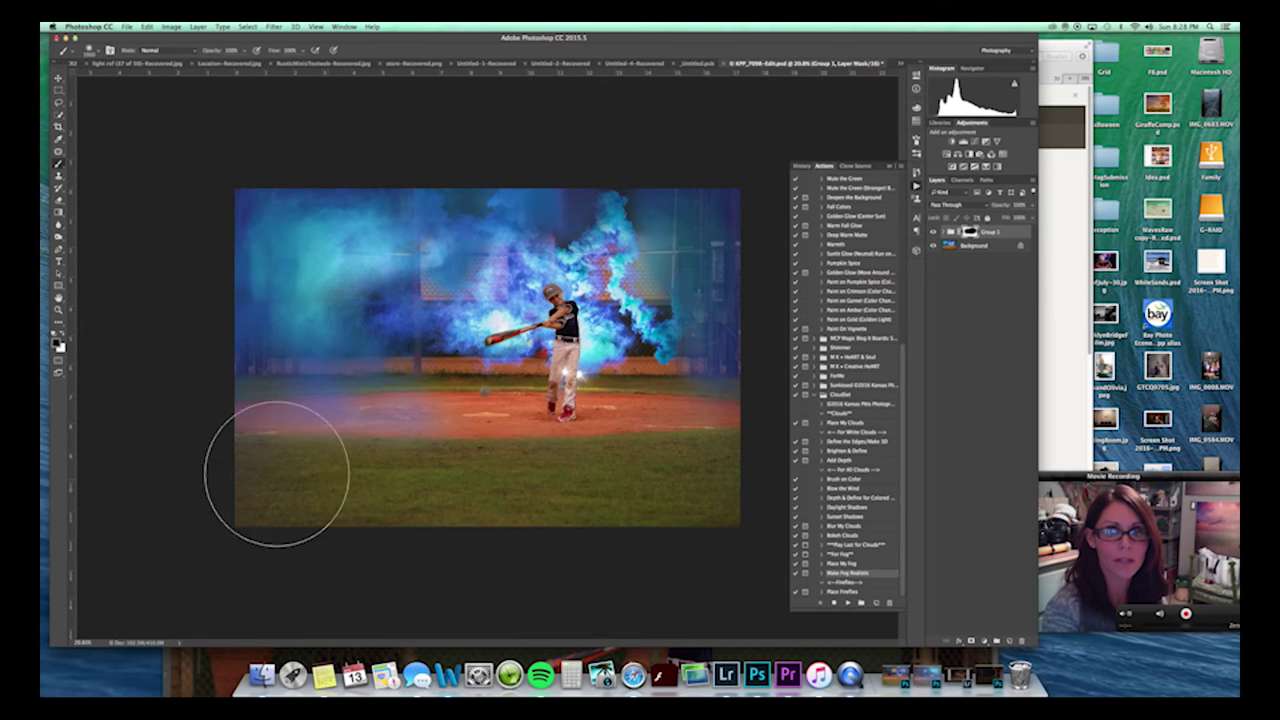
click(935, 232)
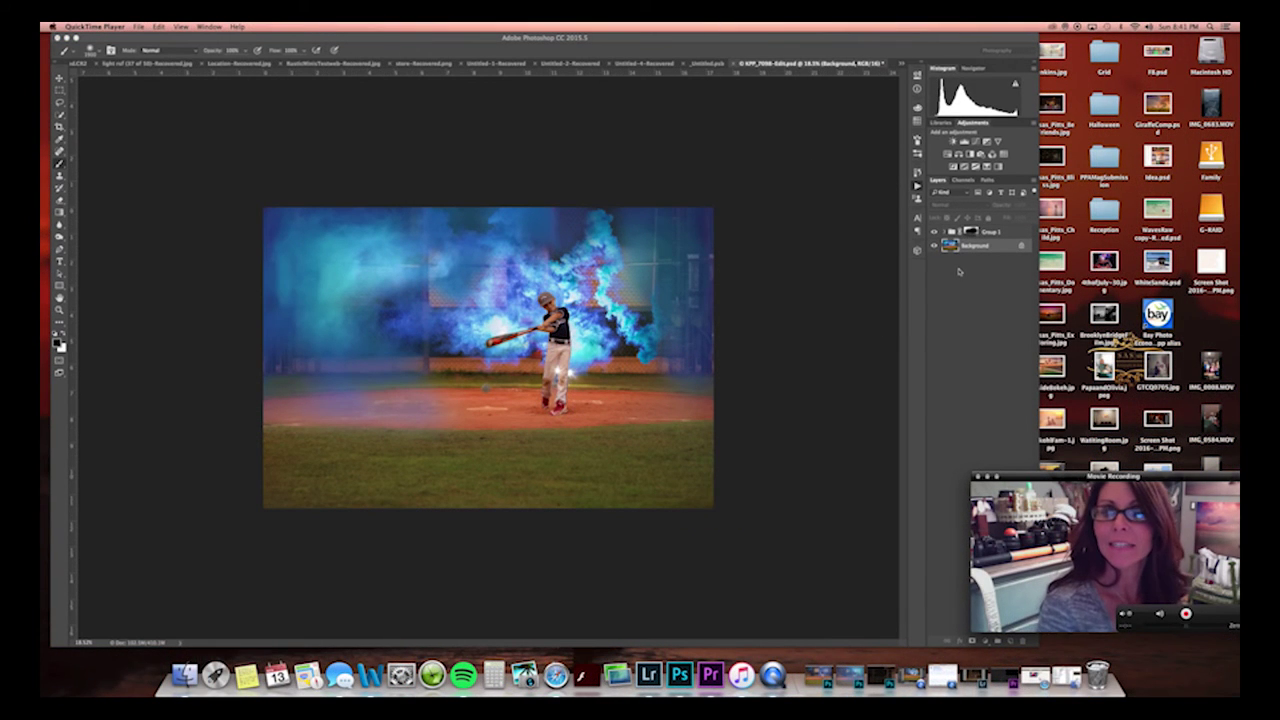
click(935, 233)
click(935, 232)
click(935, 232)
click(935, 232)
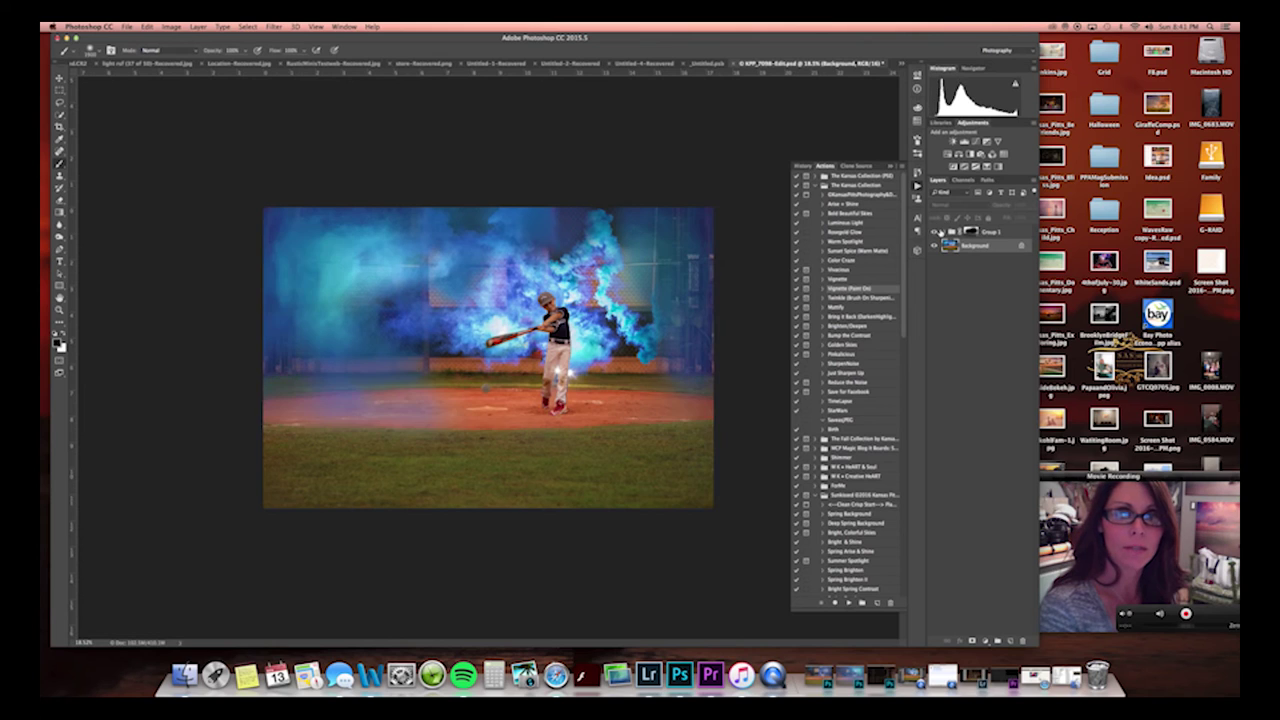
Set Group 1's blend mode to Multiply and merge all visible layers into the background.
click(970, 231)
click(950, 204)
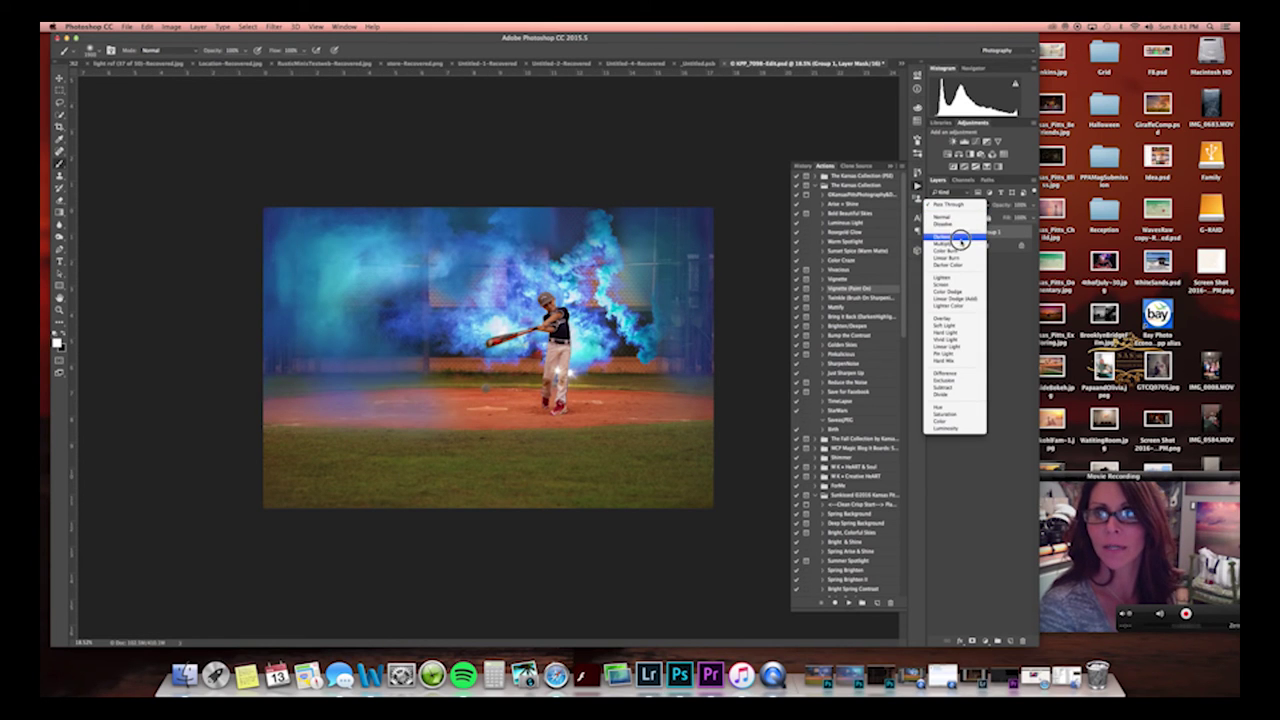
click(966, 243)
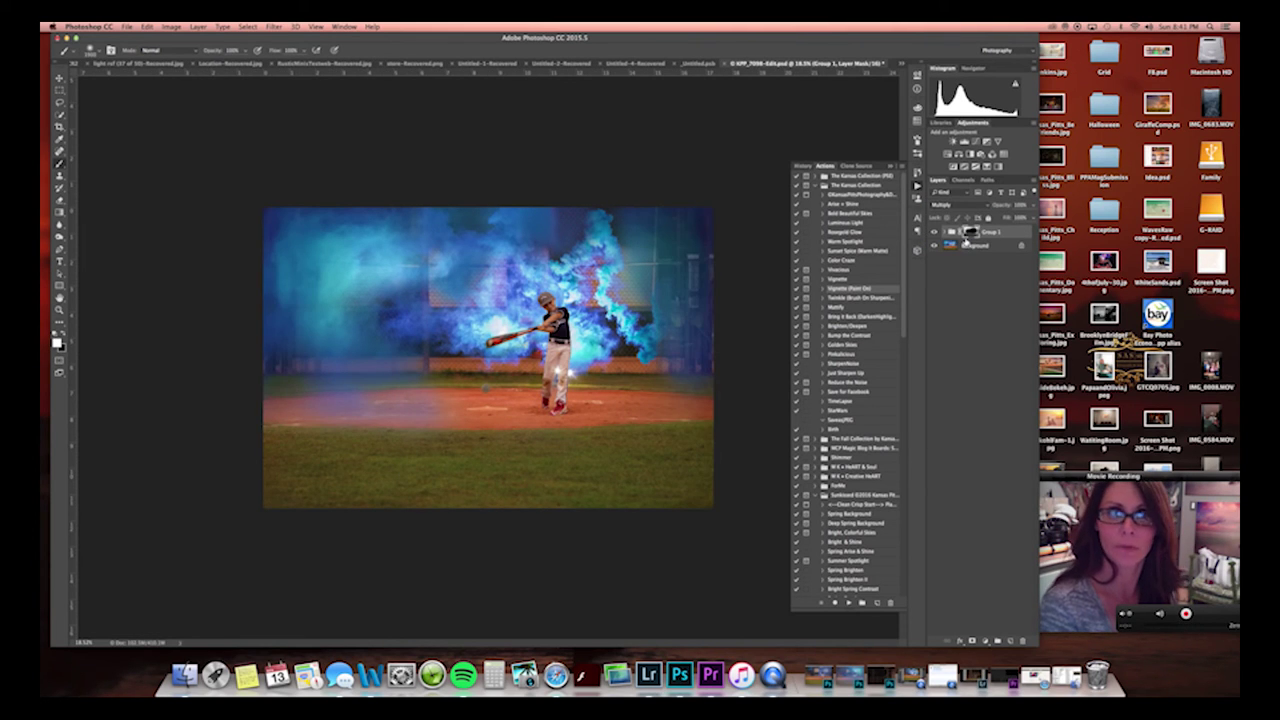
key(super+shift+e)
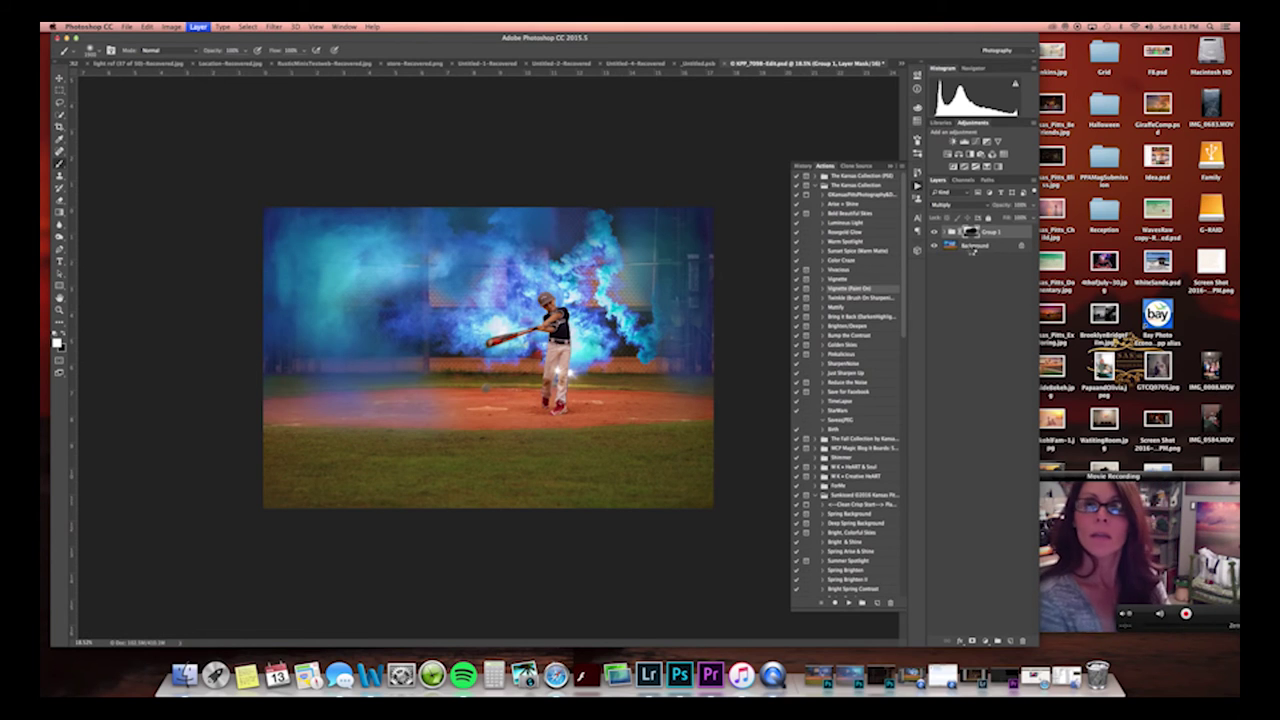
Run the Bring the (Little) Bokeh action from the For Fun actions and continue past its instructions.
drag(933, 460, 932, 537)
drag(903, 443, 904, 497)
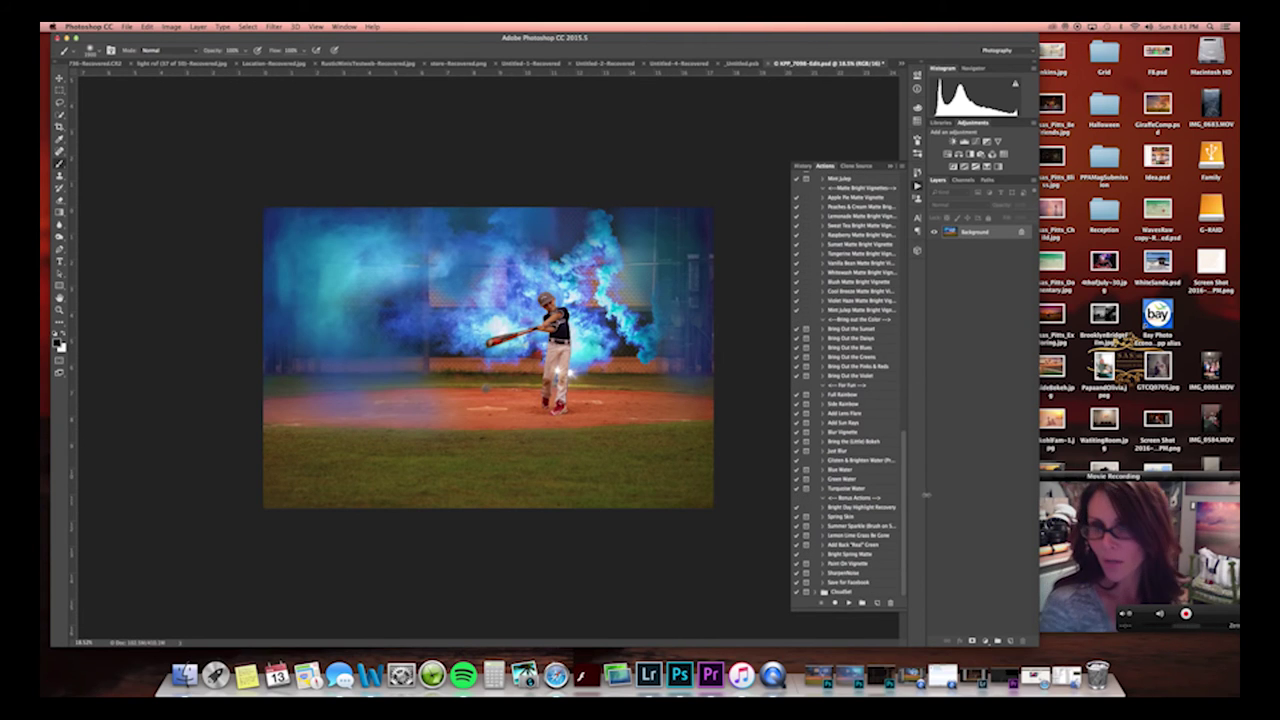
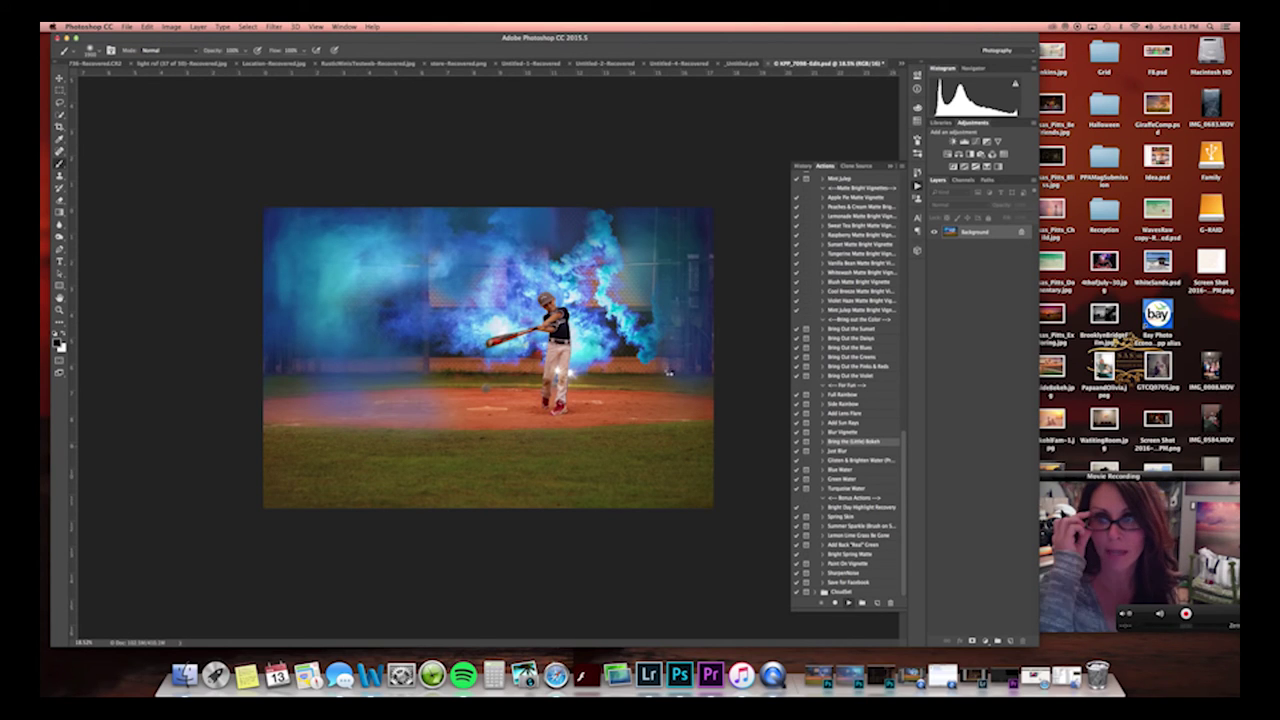
key(F2)
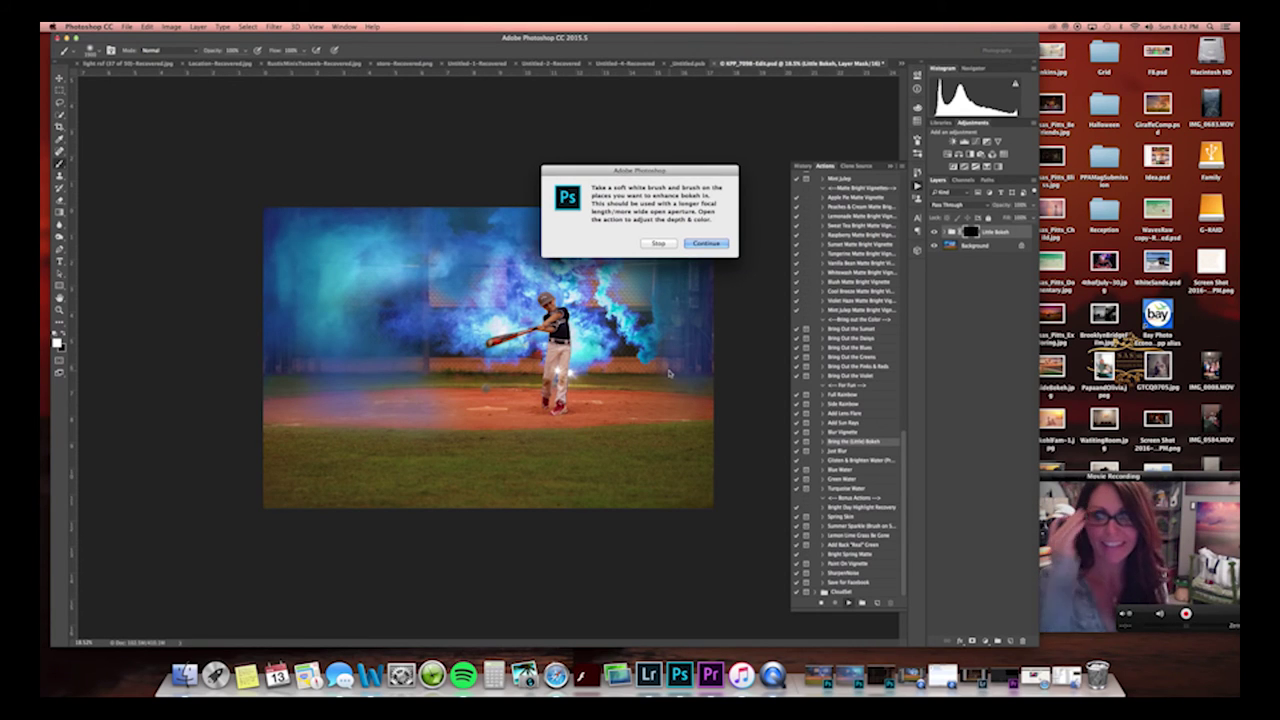
click(707, 244)
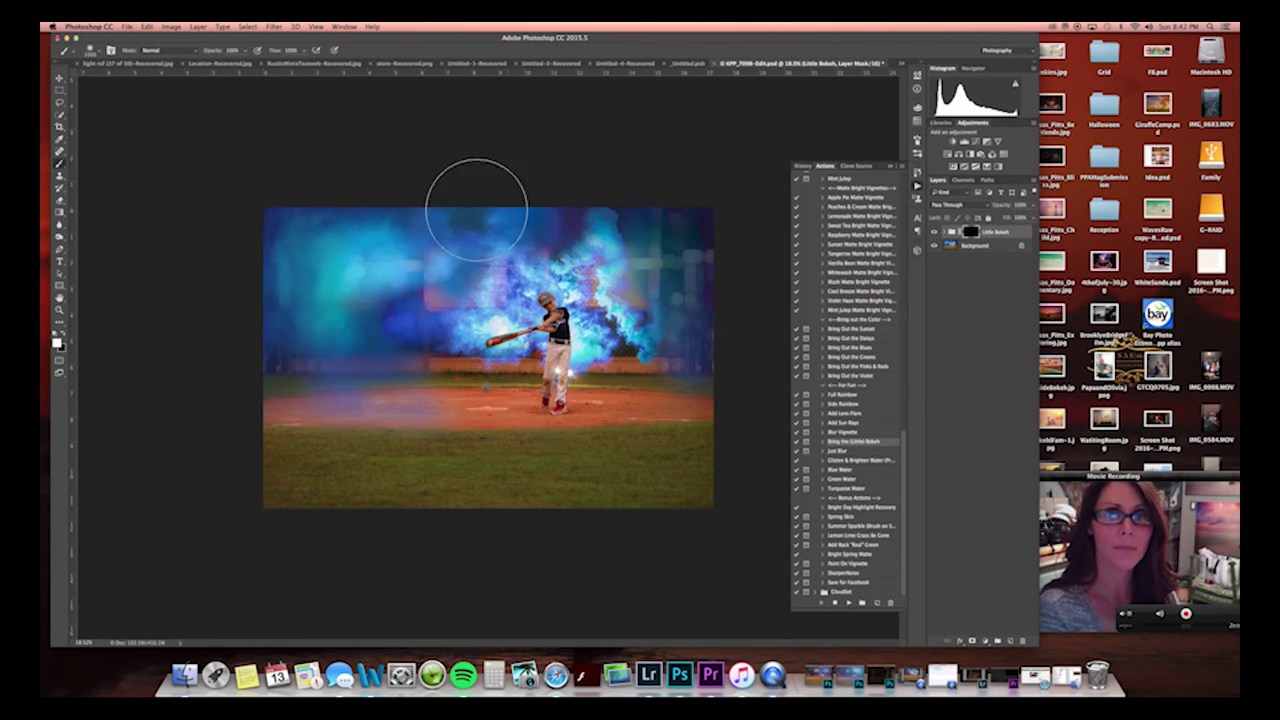
Try painting the bokeh effect over the whole photo, and clear it from the mask with black.
mouse_move(355, 485)
mouse_down()
mouse_move(624, 508)
mouse_move(716, 477)
mouse_move(567, 500)
mouse_move(300, 488)
mouse_up()
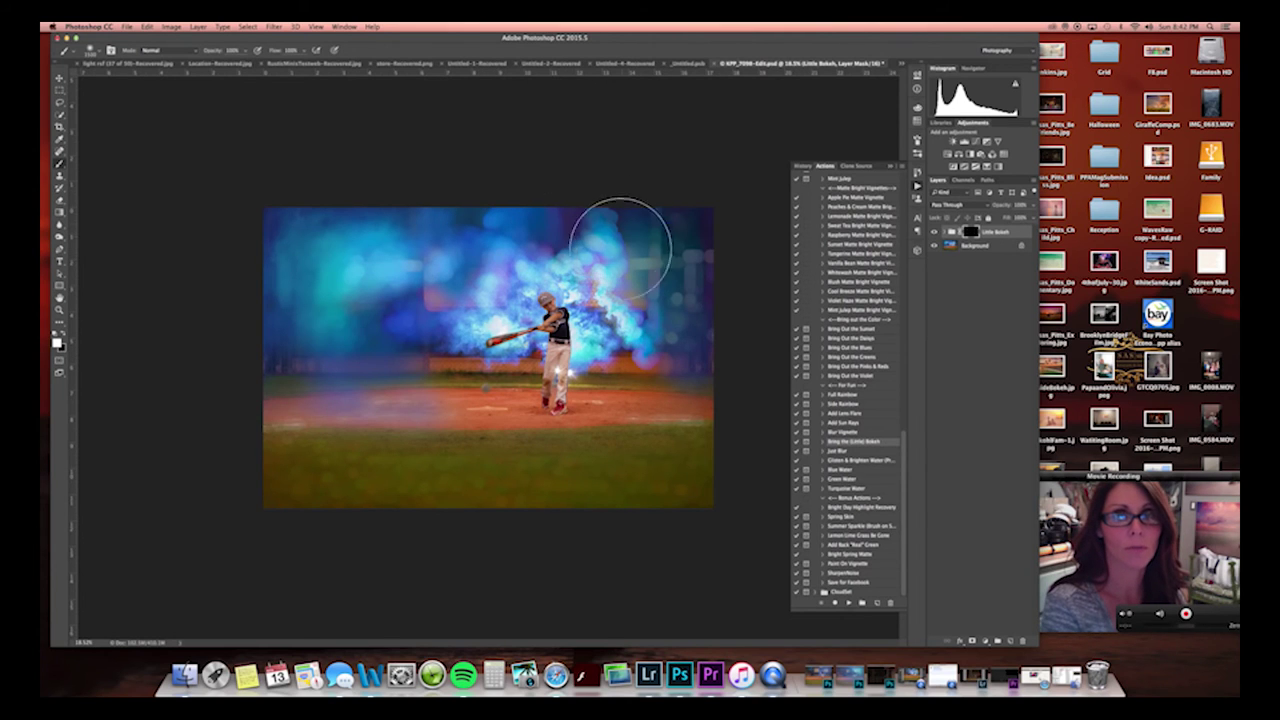
mouse_move(508, 457)
mouse_down()
mouse_move(564, 462)
mouse_move(566, 393)
mouse_move(604, 407)
mouse_move(749, 400)
mouse_up()
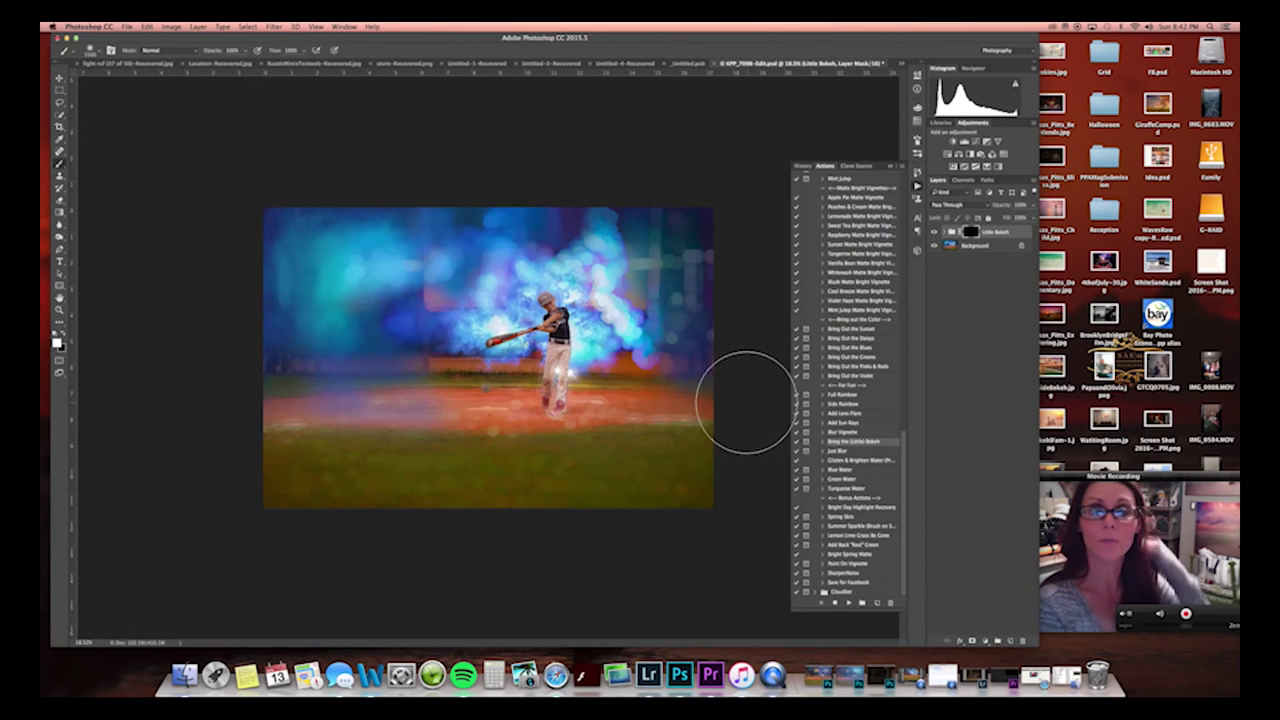
key(x)
mouse_move(657, 314)
mouse_down()
mouse_move(650, 261)
mouse_move(194, 283)
mouse_move(614, 272)
mouse_move(309, 382)
mouse_move(648, 367)
mouse_move(400, 455)
mouse_move(557, 466)
mouse_move(490, 471)
mouse_move(667, 348)
mouse_move(648, 245)
mouse_move(720, 274)
mouse_move(662, 283)
mouse_move(679, 298)
mouse_move(693, 242)
mouse_move(688, 305)
mouse_up()
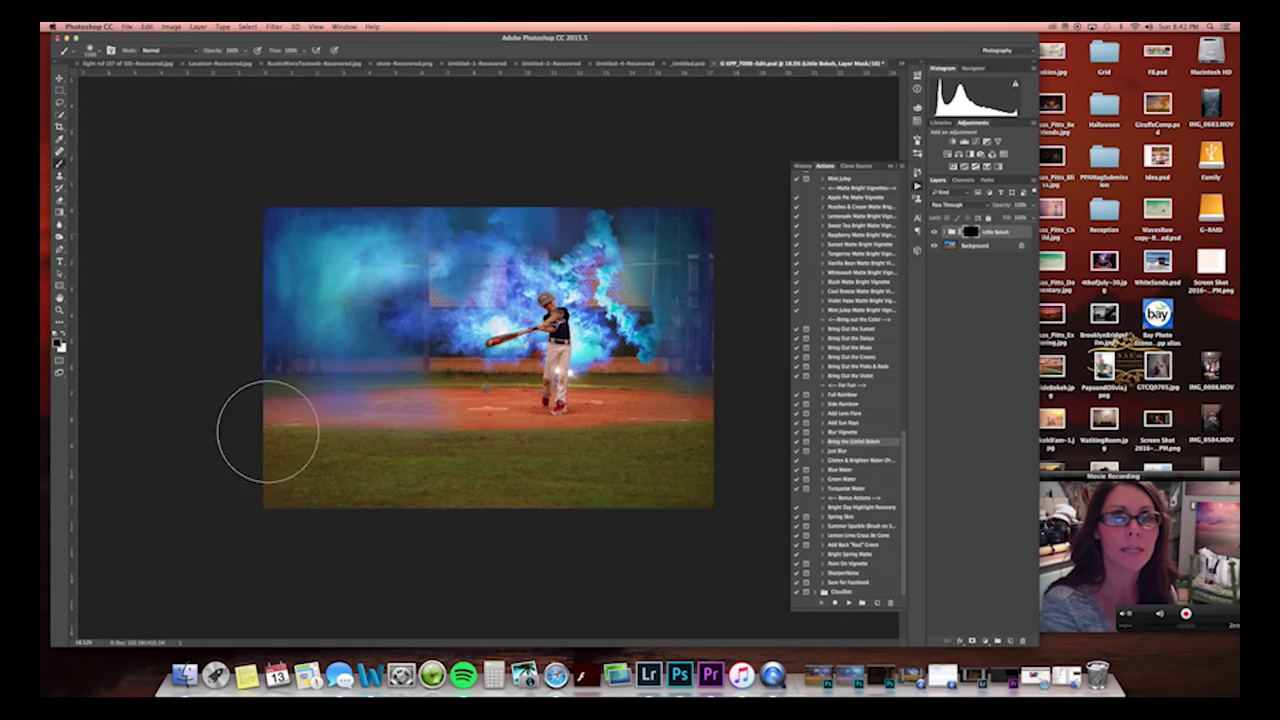
Try brushing bokeh with a small white brush over the light flares by the batter's legs, and undo it.
key(z)
click(517, 397)
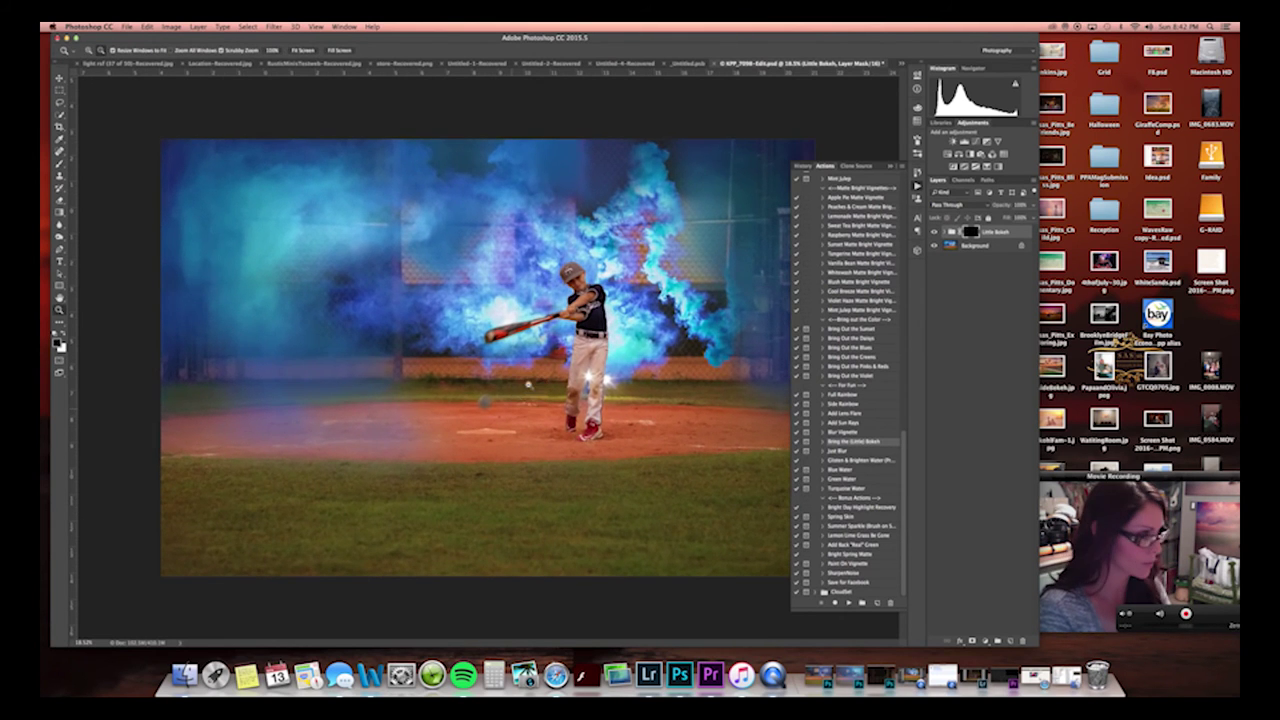
key(b)
key(bracketleft)
key(bracketleft)
key(bracketleft)
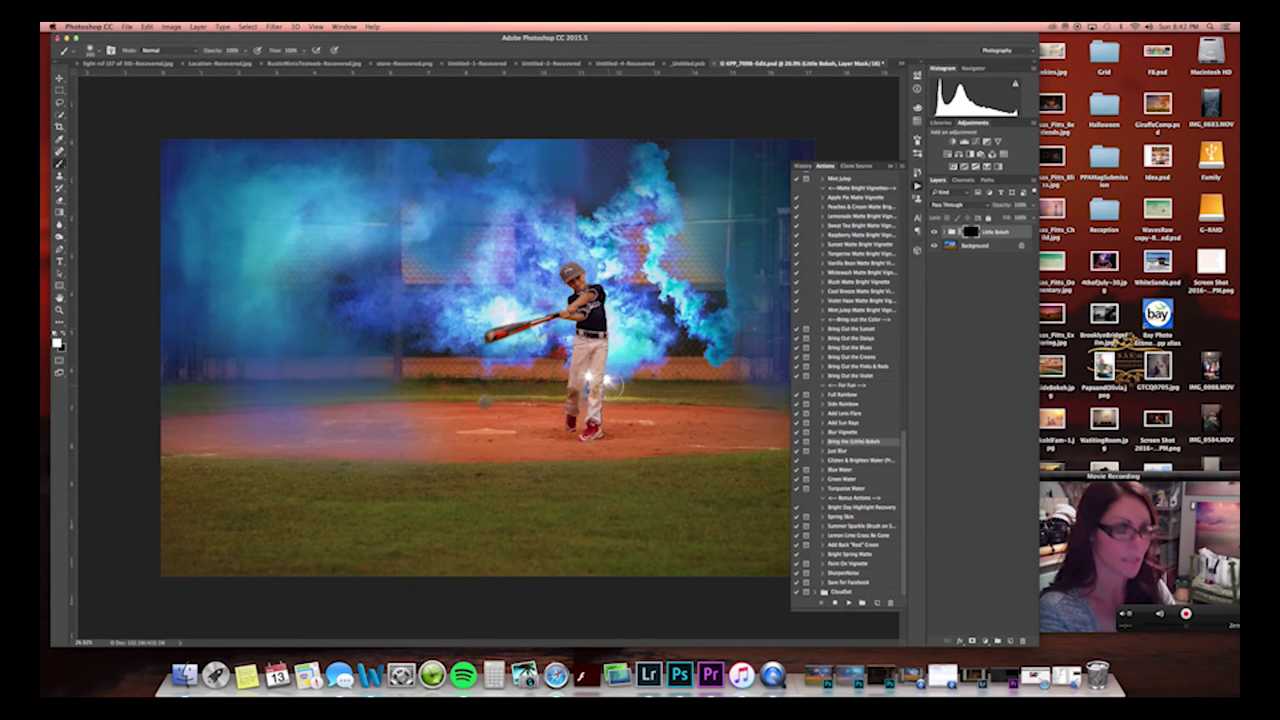
drag(610, 380, 620, 387)
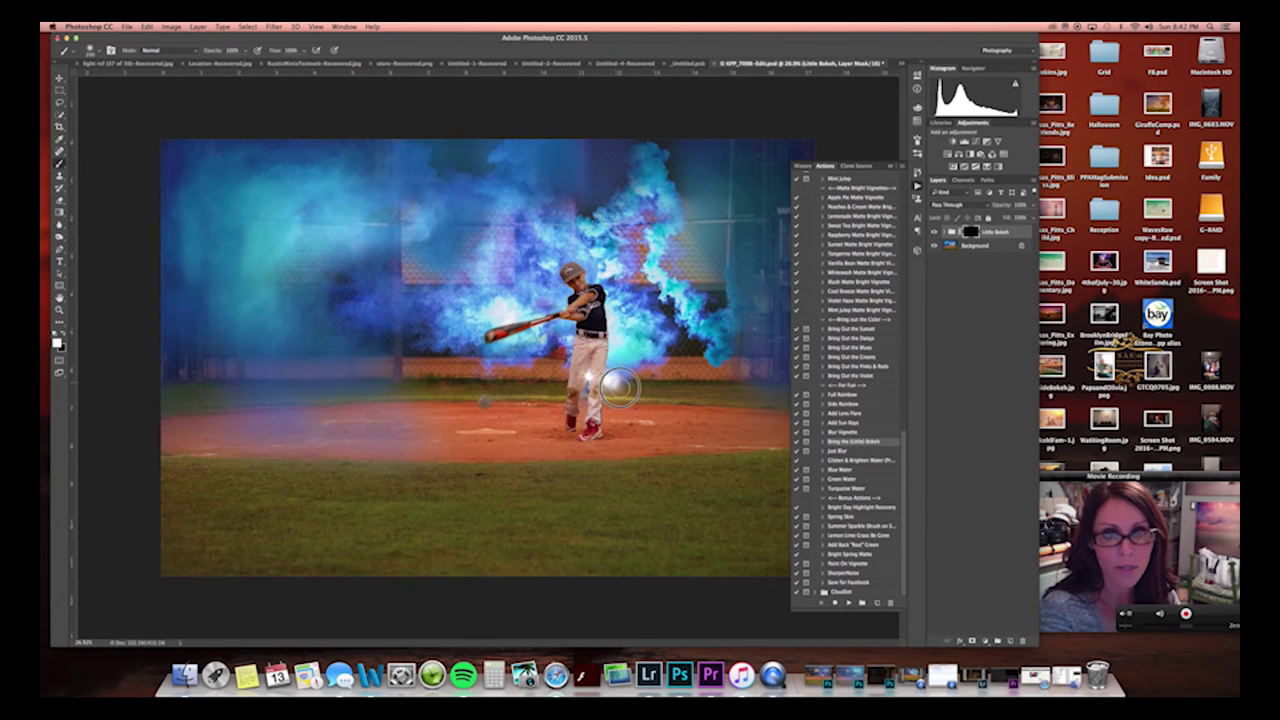
mouse_move(618, 390)
mouse_down()
mouse_move(605, 395)
mouse_move(630, 405)
mouse_move(590, 405)
mouse_move(590, 365)
mouse_move(565, 390)
mouse_move(672, 381)
mouse_up()
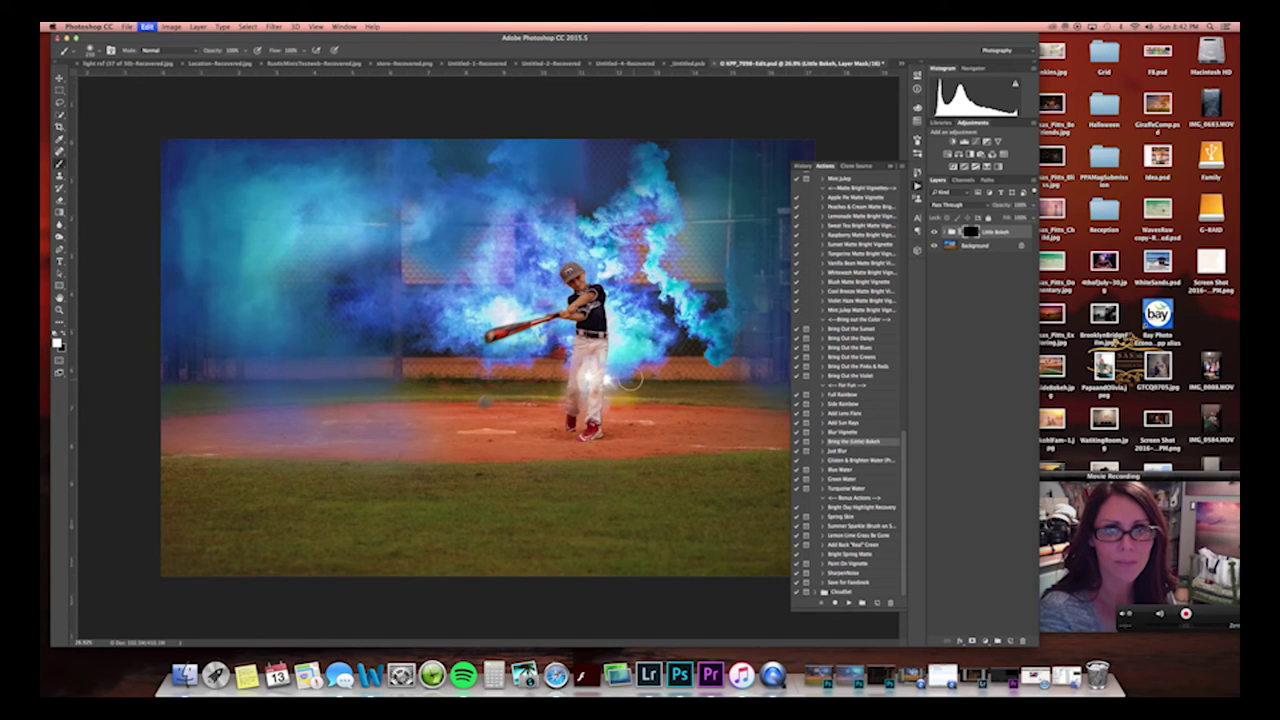
key(super+z)
Paint the bokeh effect across the foreground grass with a large soft white brush on the Little Bokeh mask.
key(bracketright)
key(bracketright)
key(bracketright)
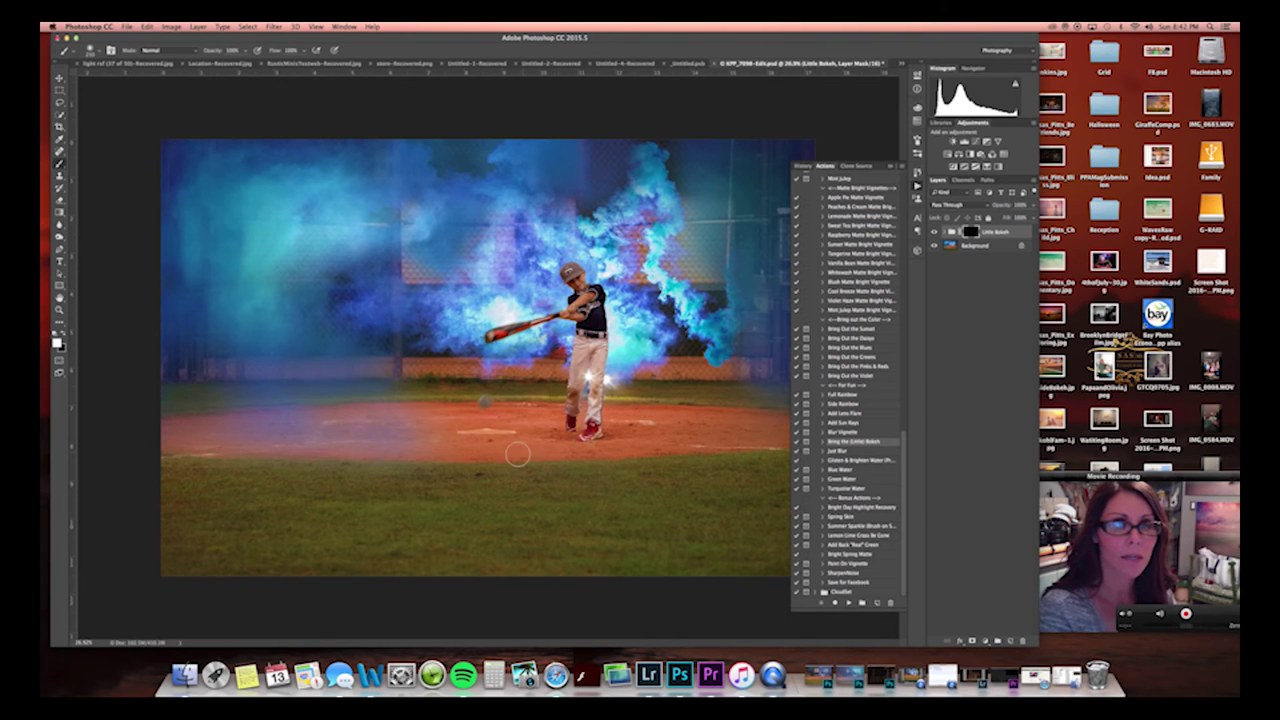
scroll(498, 458, down, 2)
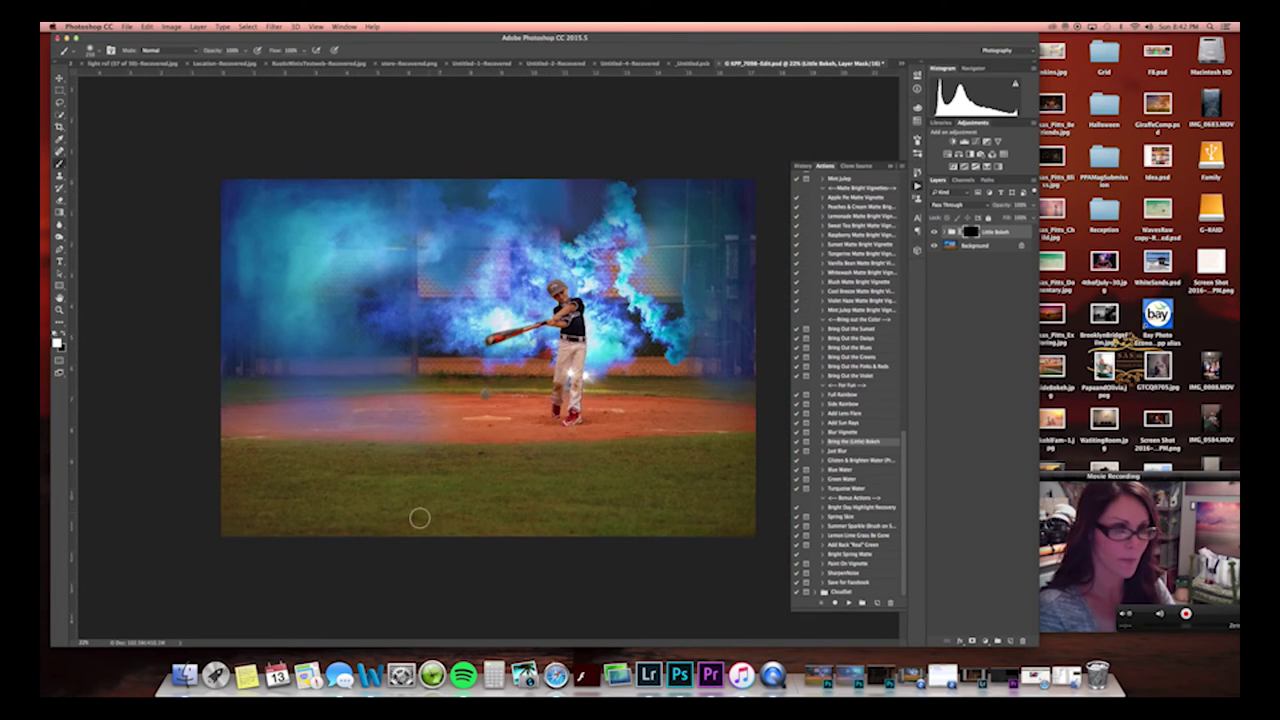
key(bracketright)
key(bracketright)
key(bracketright)
key(bracketright)
key(bracketright)
key(bracketright)
key(bracketright)
key(bracketright)
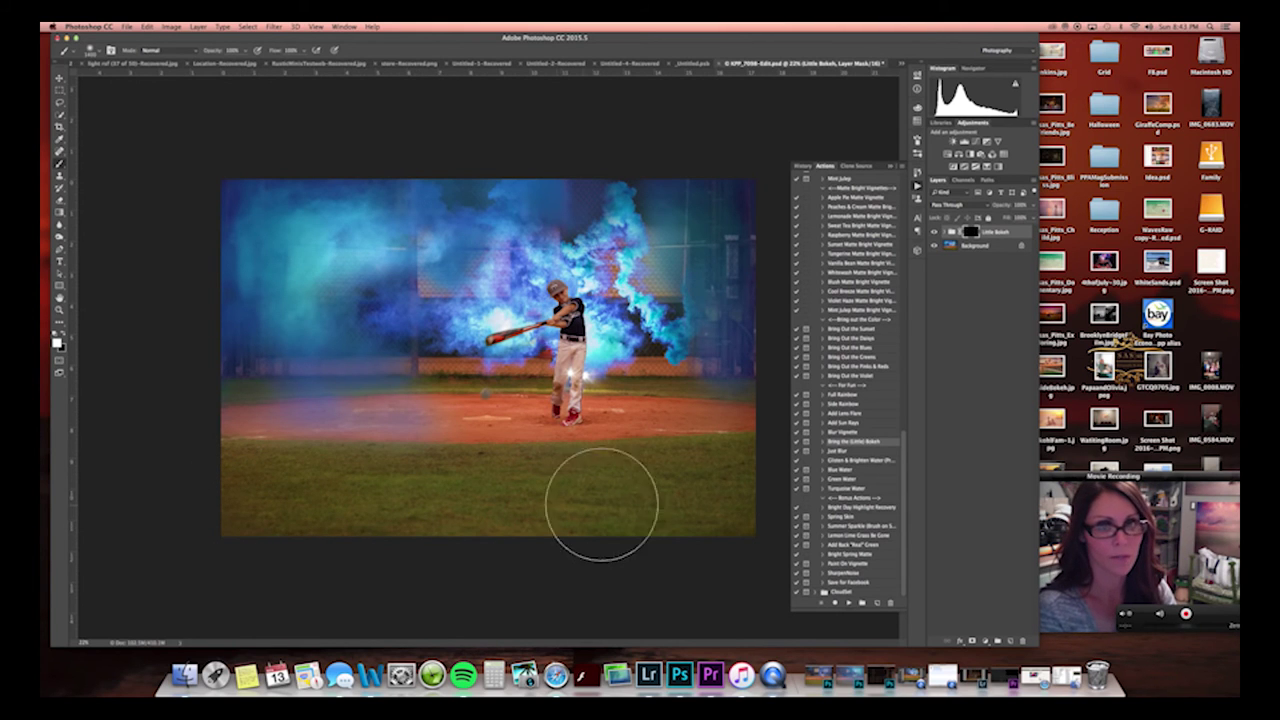
mouse_move(733, 490)
mouse_down()
mouse_move(679, 487)
mouse_move(731, 463)
mouse_move(512, 503)
mouse_move(197, 498)
mouse_up()
Mask the bokeh off the infield dirt in black and brush it in white over the outer edges of the background.
key(x)
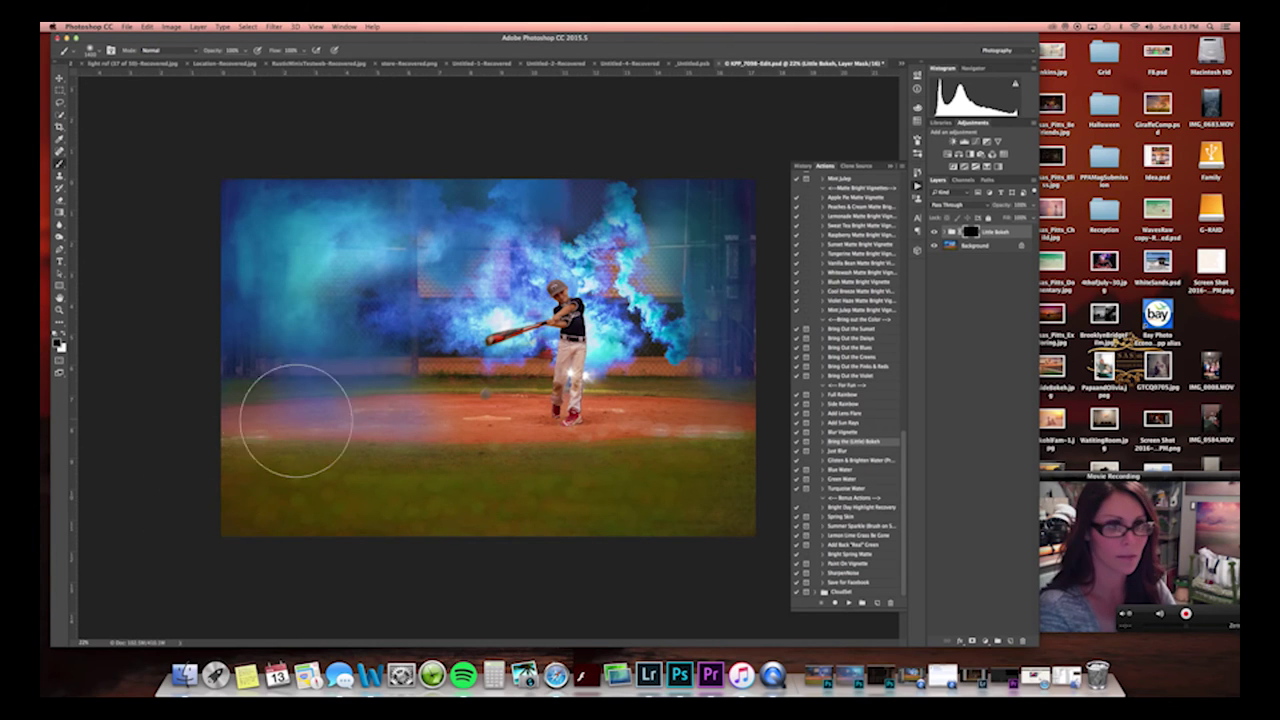
mouse_move(606, 432)
mouse_down()
mouse_move(751, 417)
mouse_move(242, 413)
mouse_up()
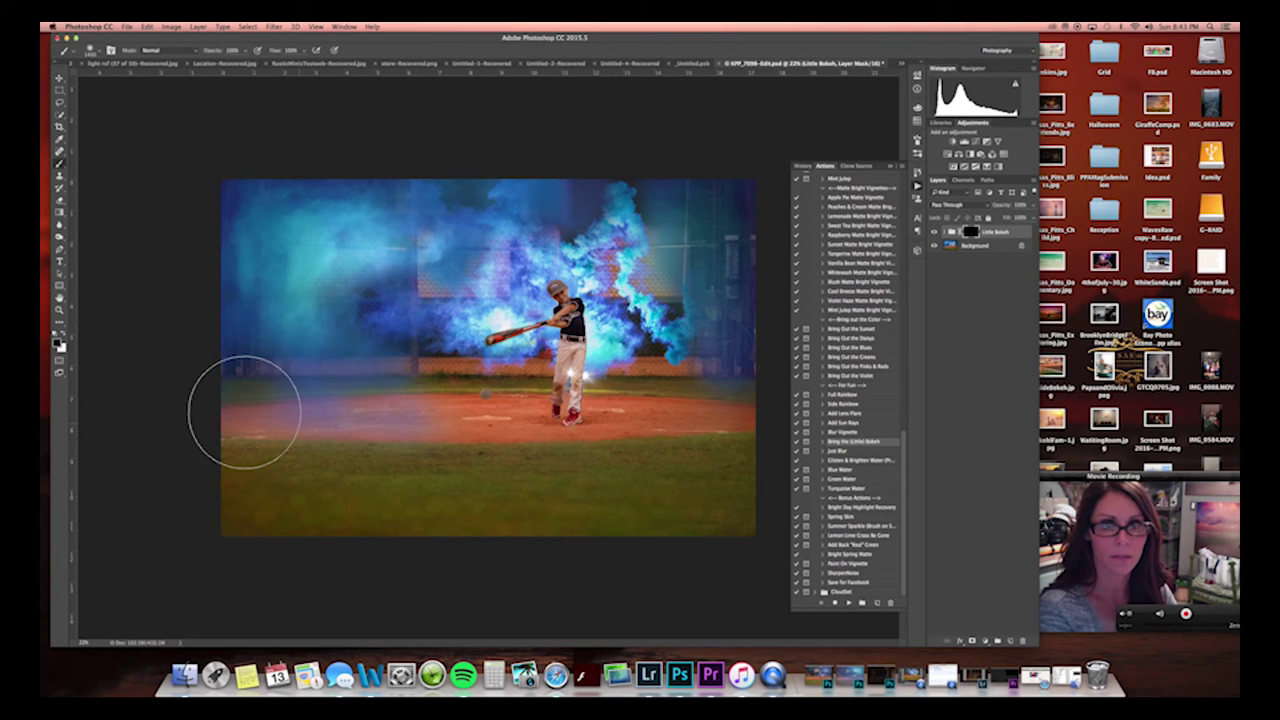
key(x)
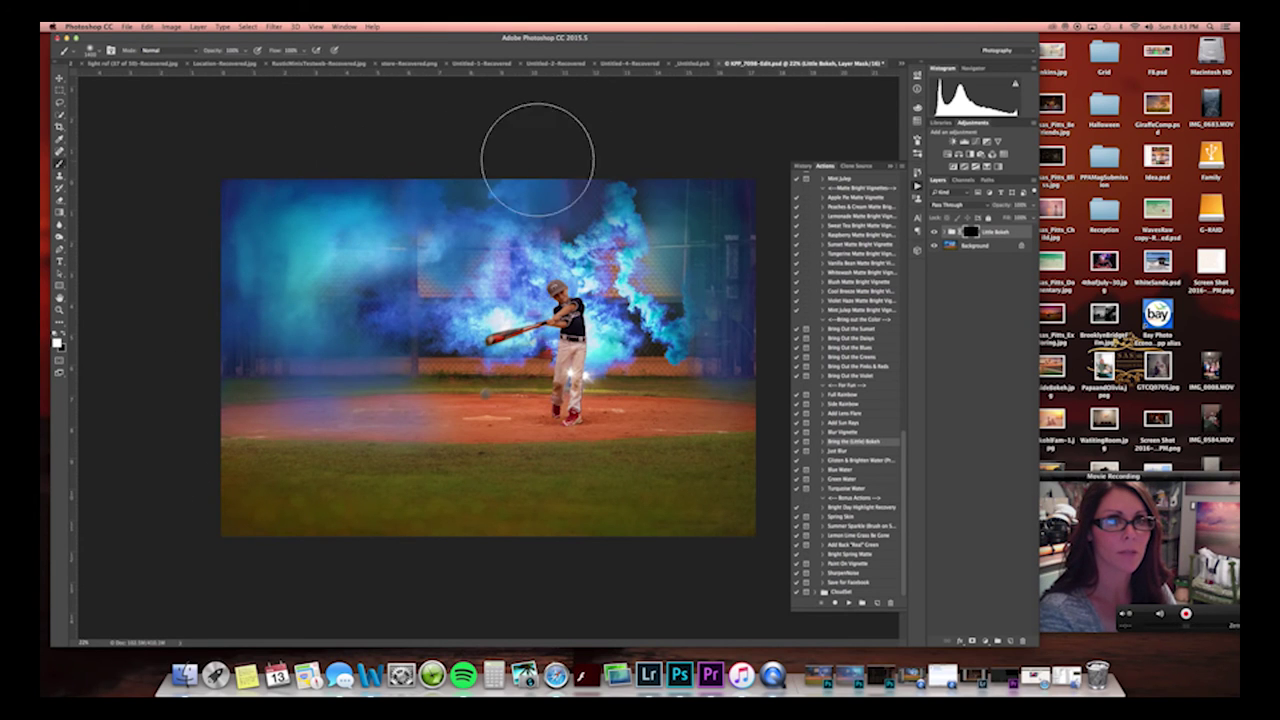
mouse_move(752, 234)
mouse_down()
mouse_move(746, 266)
mouse_move(737, 248)
mouse_up()
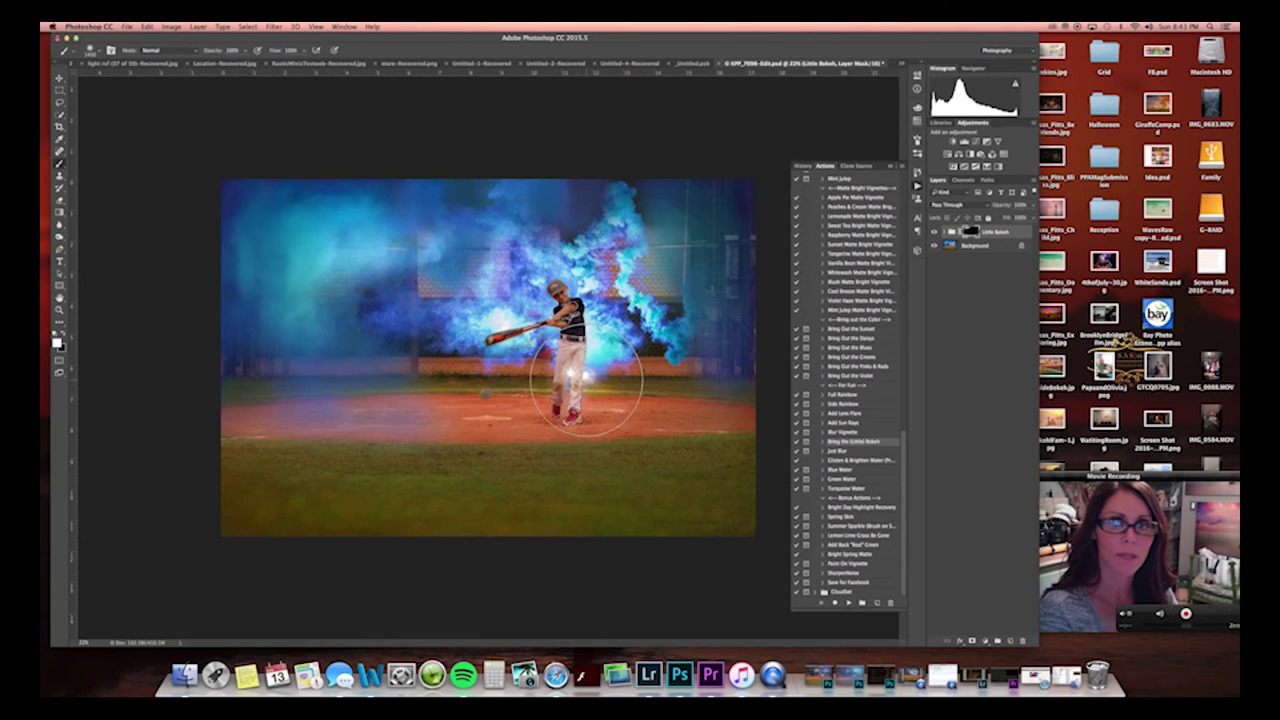
Touch up the Little Bokeh mask on the infield dirt near home plate with a much smaller brush.
key(z)
drag(596, 385, 629, 351)
key(b)
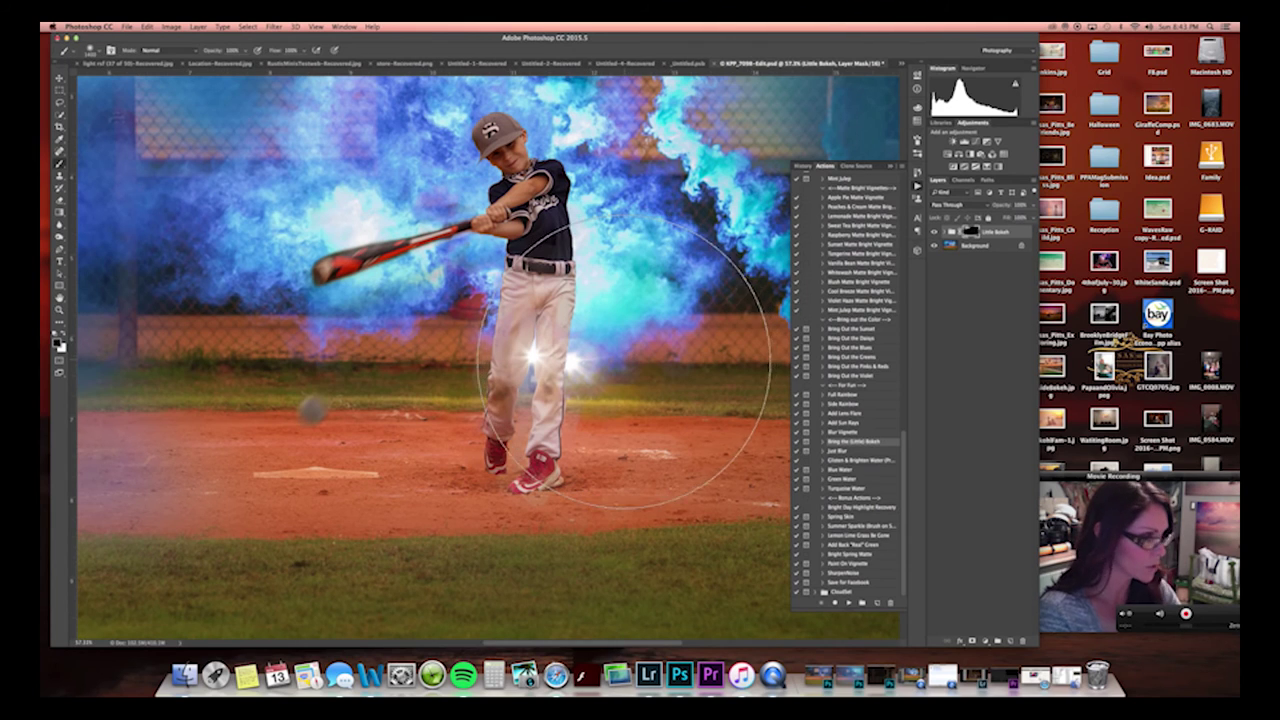
key(bracketleft)
key(bracketleft)
key(bracketleft)
key(bracketleft)
key(bracketleft)
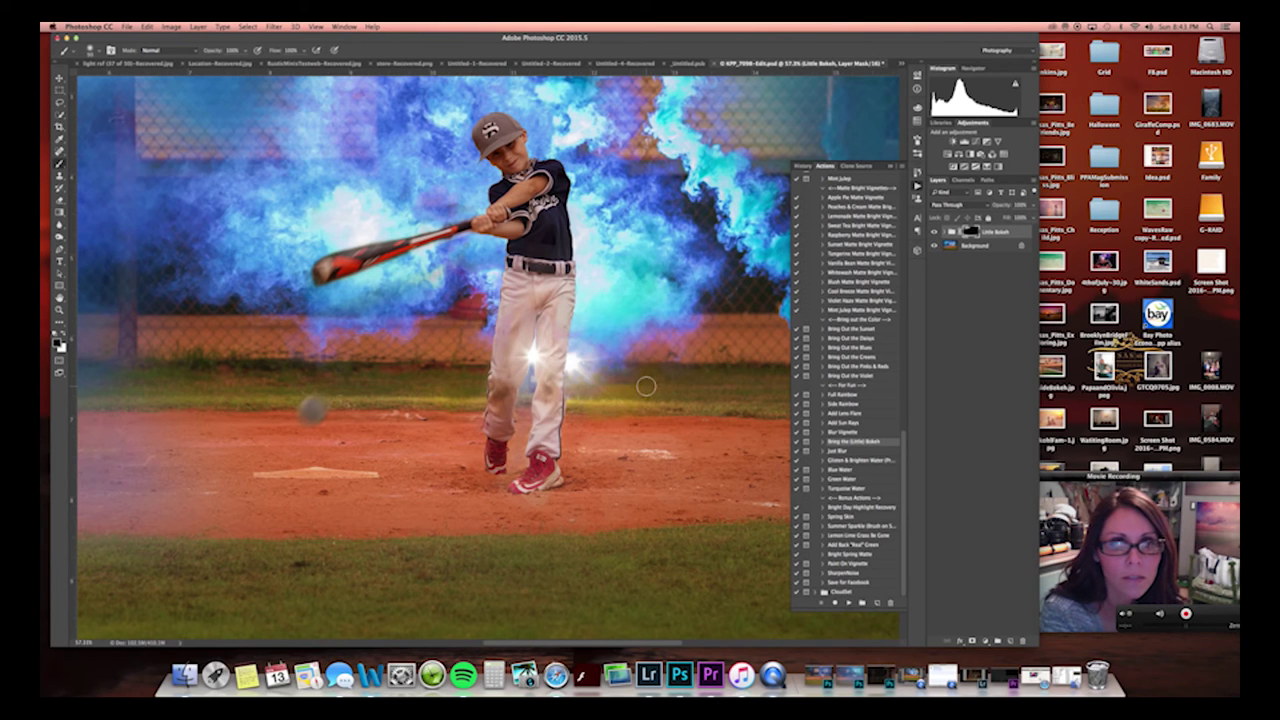
mouse_move(425, 451)
mouse_down()
mouse_move(366, 480)
mouse_move(369, 460)
mouse_up()
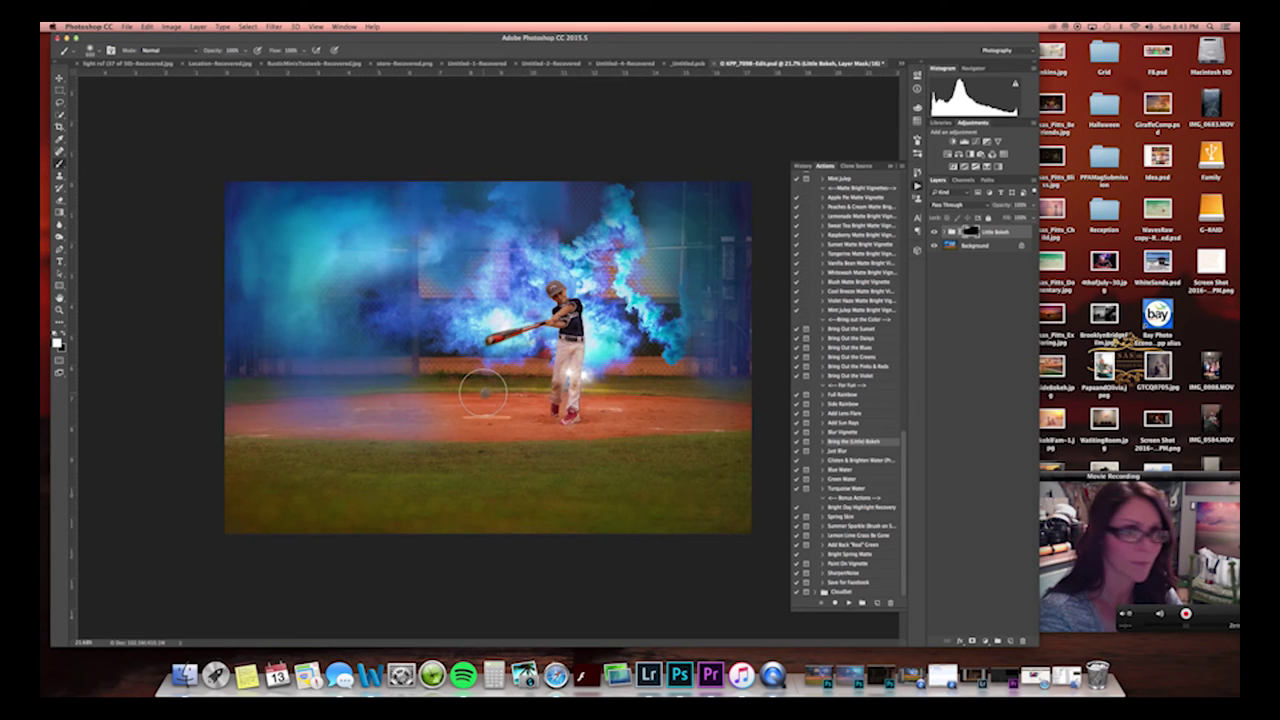
Compare the photo with and without the Little Bokeh group, and merge the visible layers.
key(z)
drag(517, 372, 485, 382)
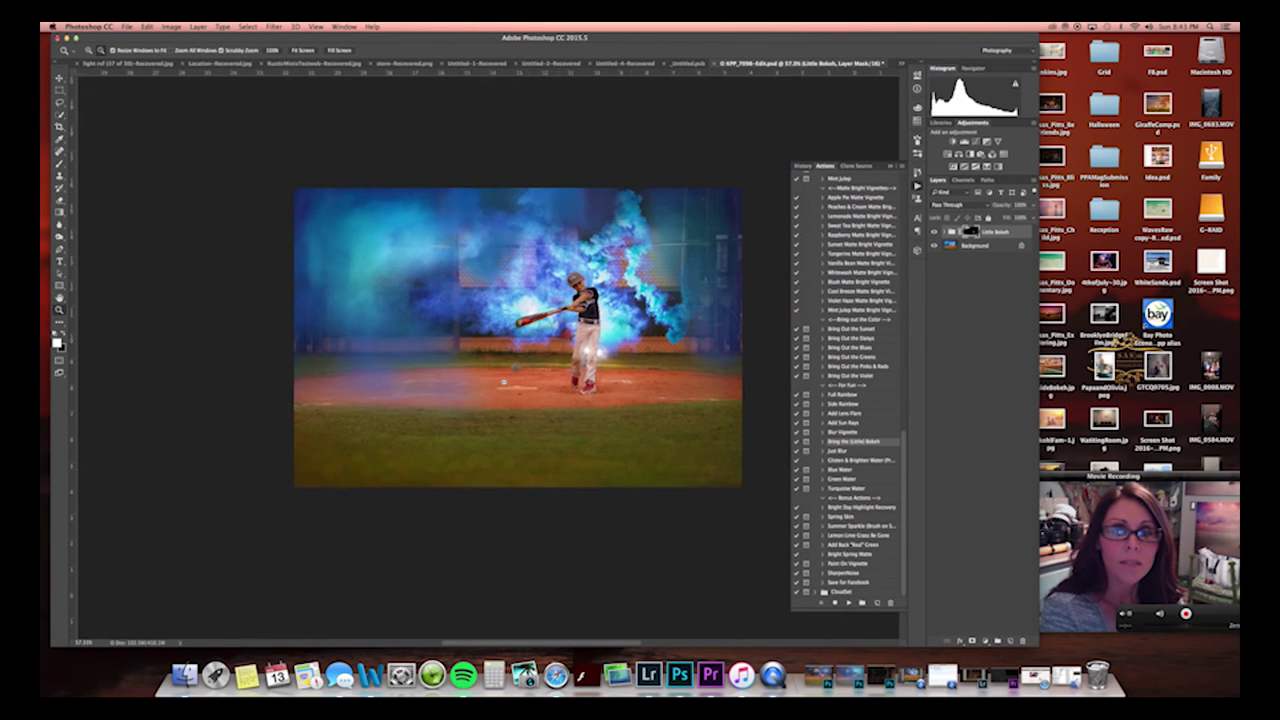
click(934, 232)
click(935, 234)
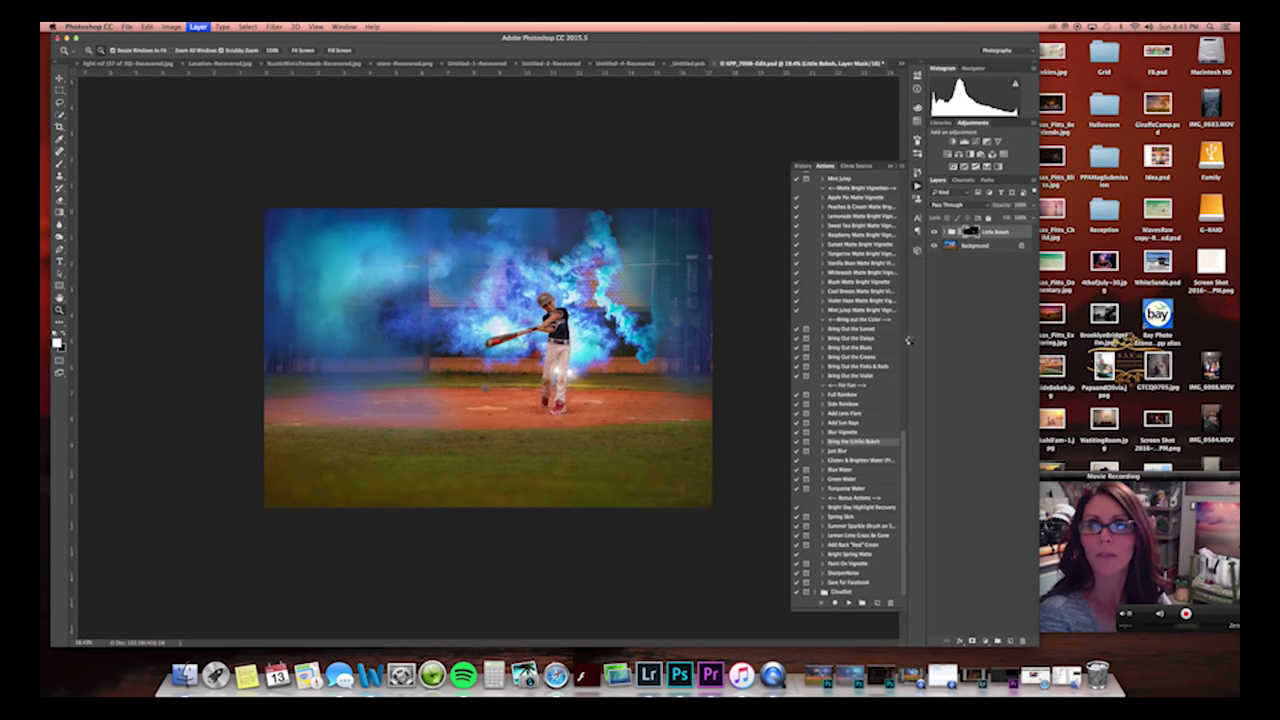
key(shift+super+e)
Run the Vignette (Paint On) action from The Kansas Collection on the merged photo.
drag(905, 448, 906, 435)
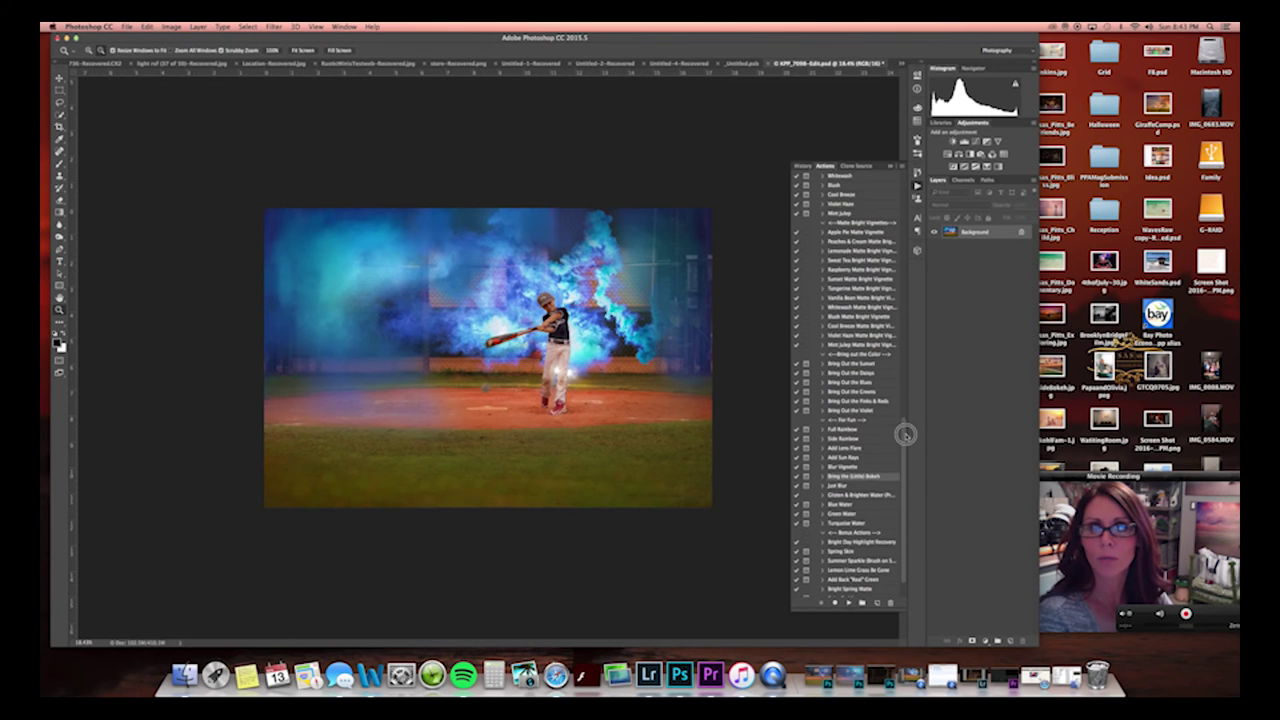
drag(901, 427, 904, 191)
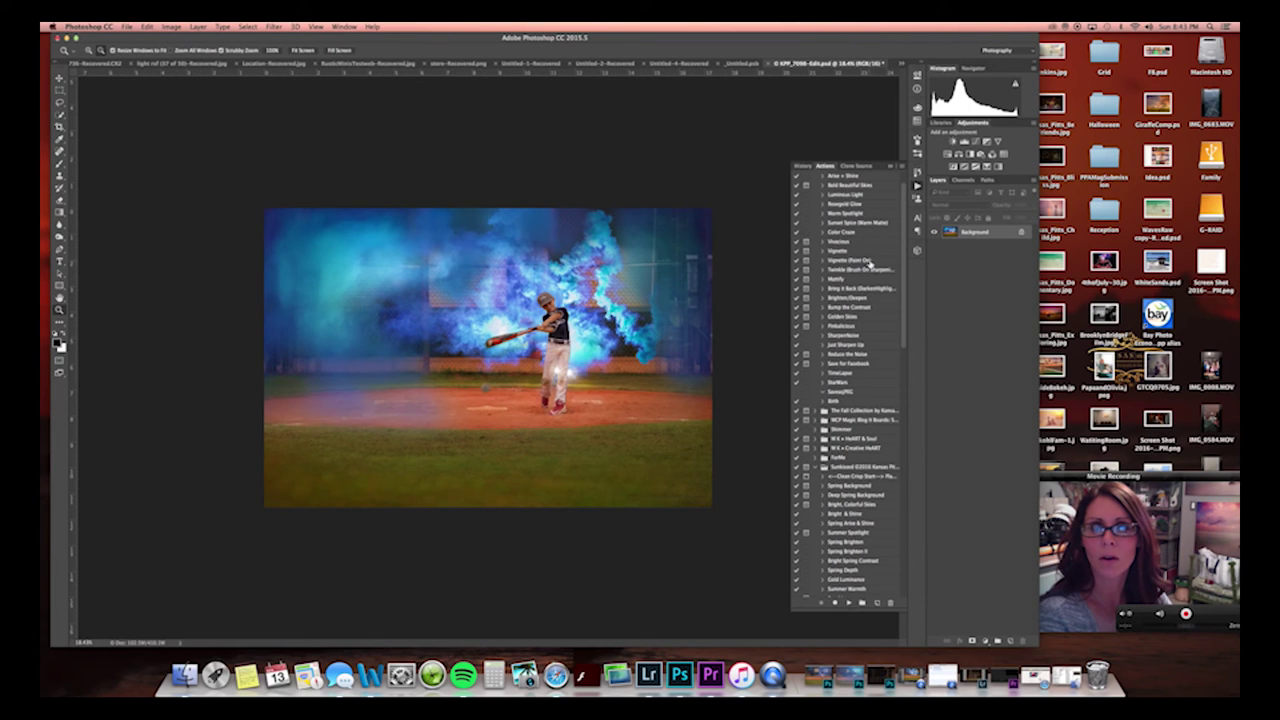
scroll(904, 251, up, 1)
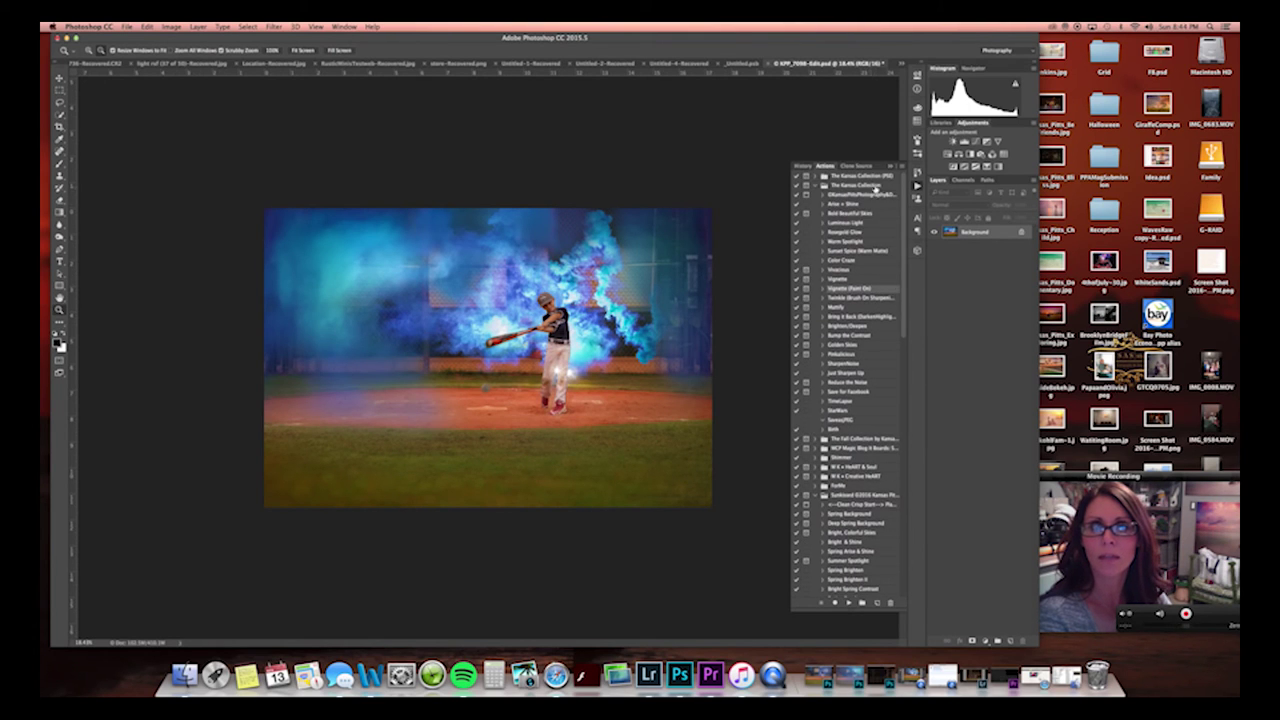
click(676, 246)
Paint the vignette in white around the outer edges of the photo with an enlarged soft brush on the Paint On Vignette mask.
key(b)
key(bracketright)
key(bracketright)
key(bracketright)
key(bracketright)
key(bracketright)
key(bracketright)
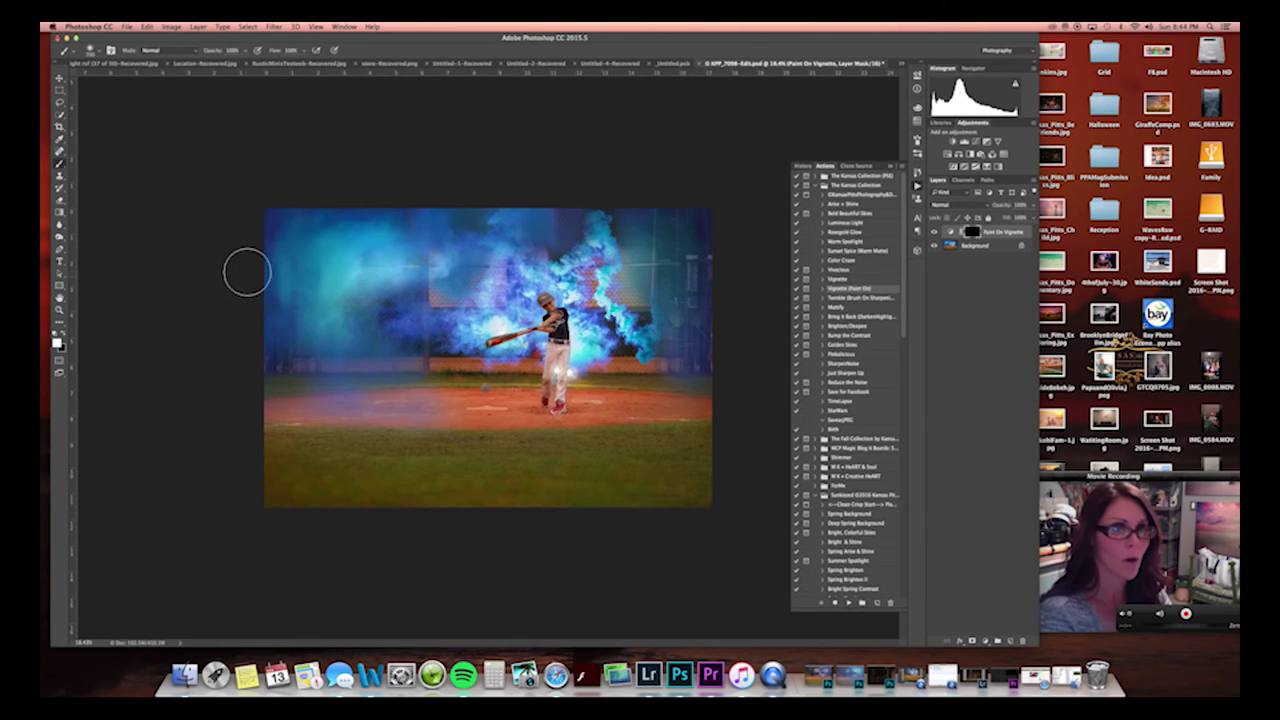
mouse_move(274, 271)
mouse_down()
mouse_move(303, 231)
mouse_move(368, 217)
mouse_move(573, 213)
mouse_move(648, 227)
mouse_move(689, 277)
mouse_move(695, 341)
mouse_move(689, 464)
mouse_move(652, 497)
mouse_move(475, 515)
mouse_move(307, 498)
mouse_move(269, 465)
mouse_move(236, 399)
mouse_move(249, 275)
mouse_move(274, 238)
mouse_move(274, 434)
mouse_up()
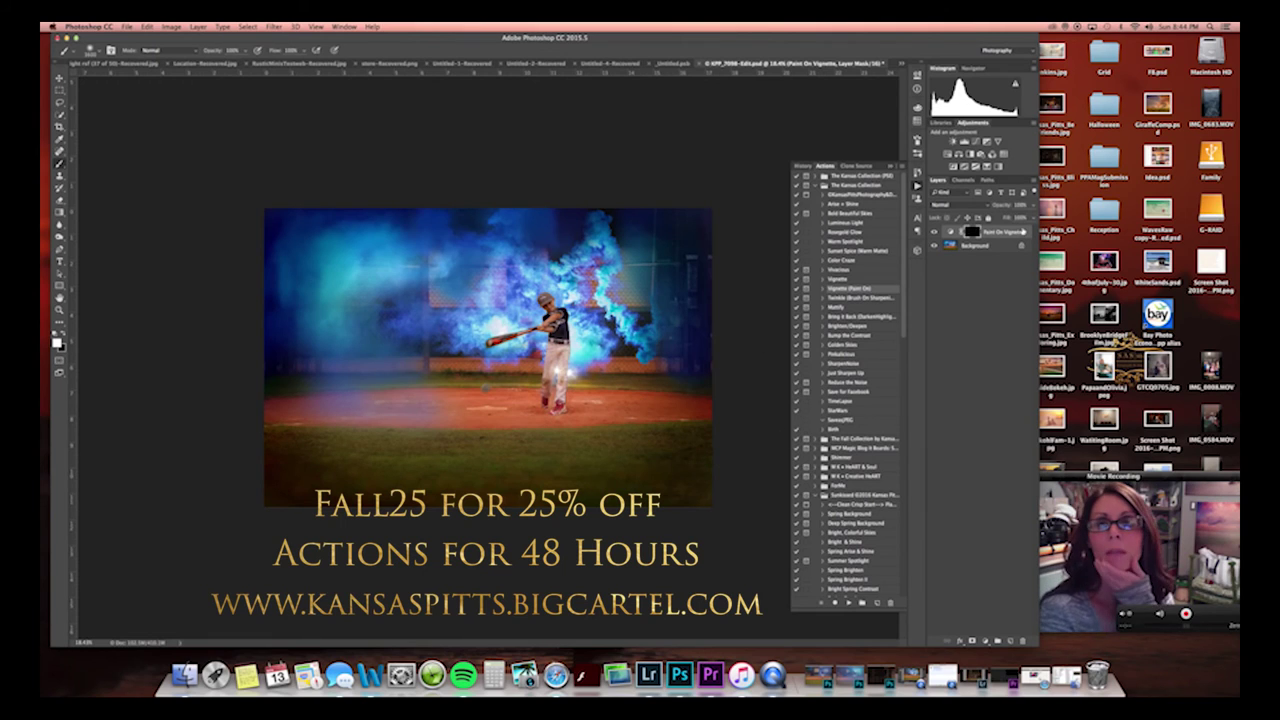
Lower the Paint On Vignette layer's opacity and compare the photo with and without the vignette.
click(1033, 208)
click(1003, 217)
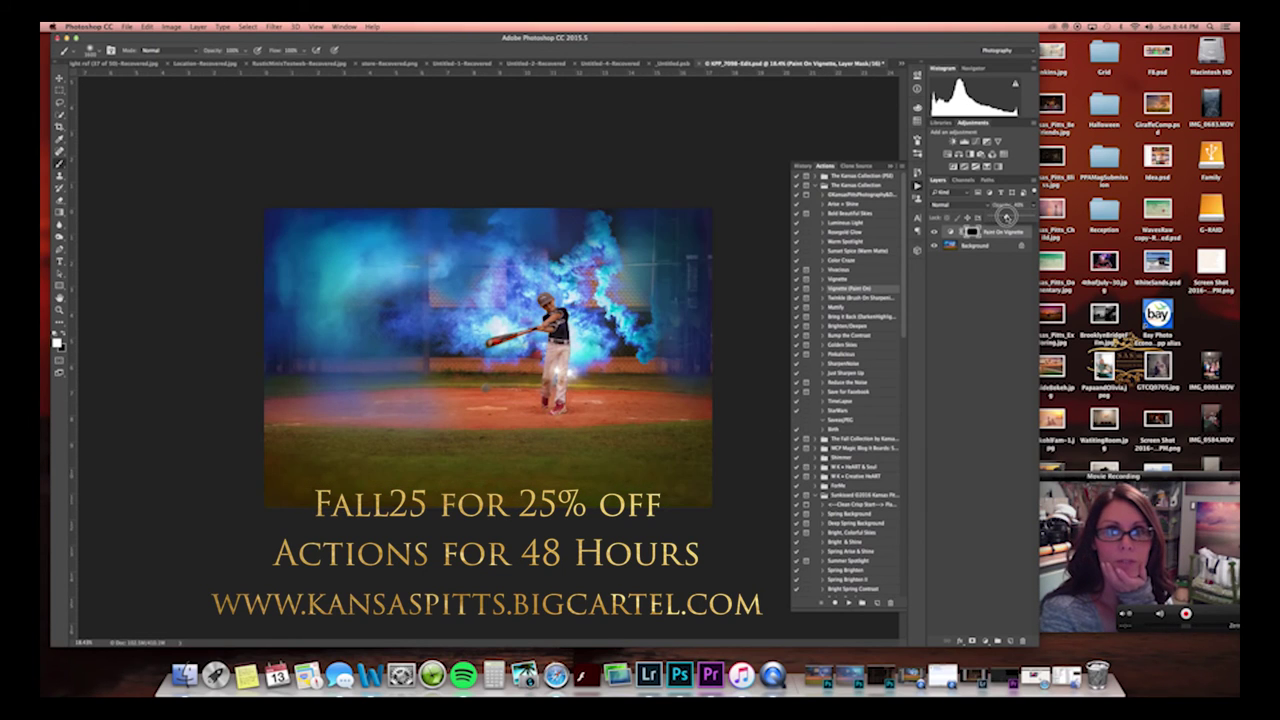
click(934, 232)
click(934, 232)
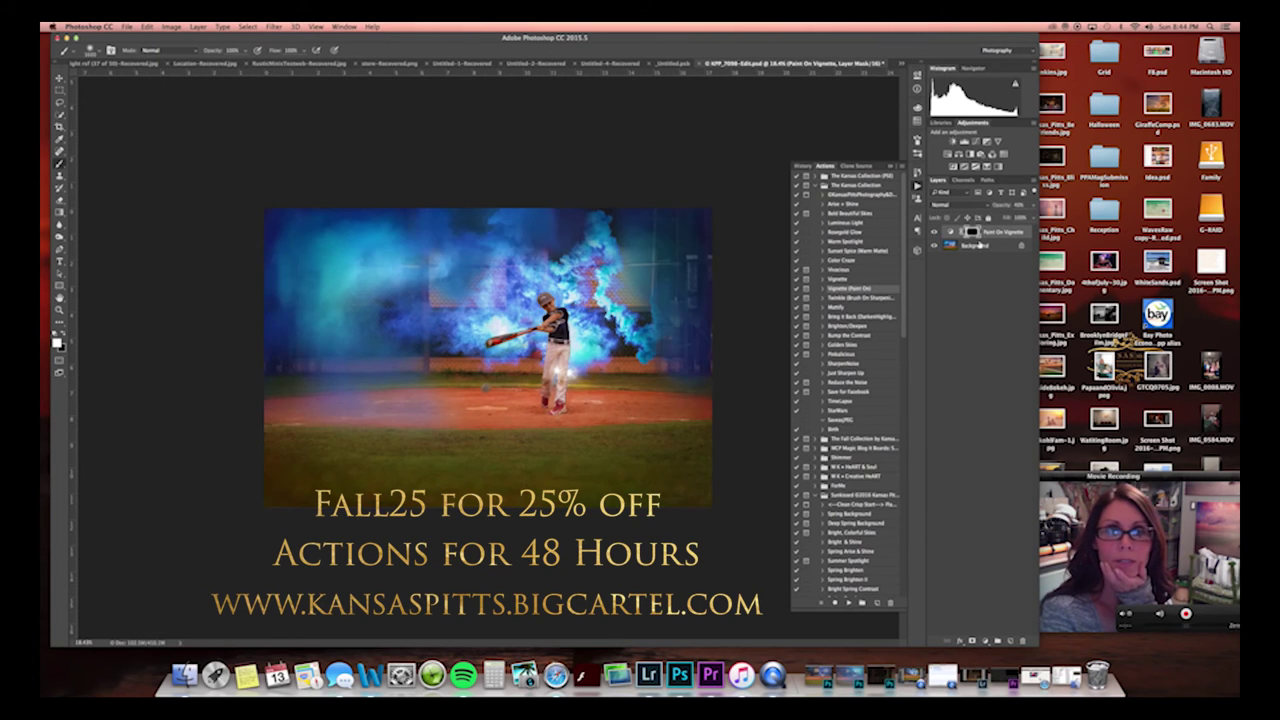
click(1033, 207)
click(1016, 216)
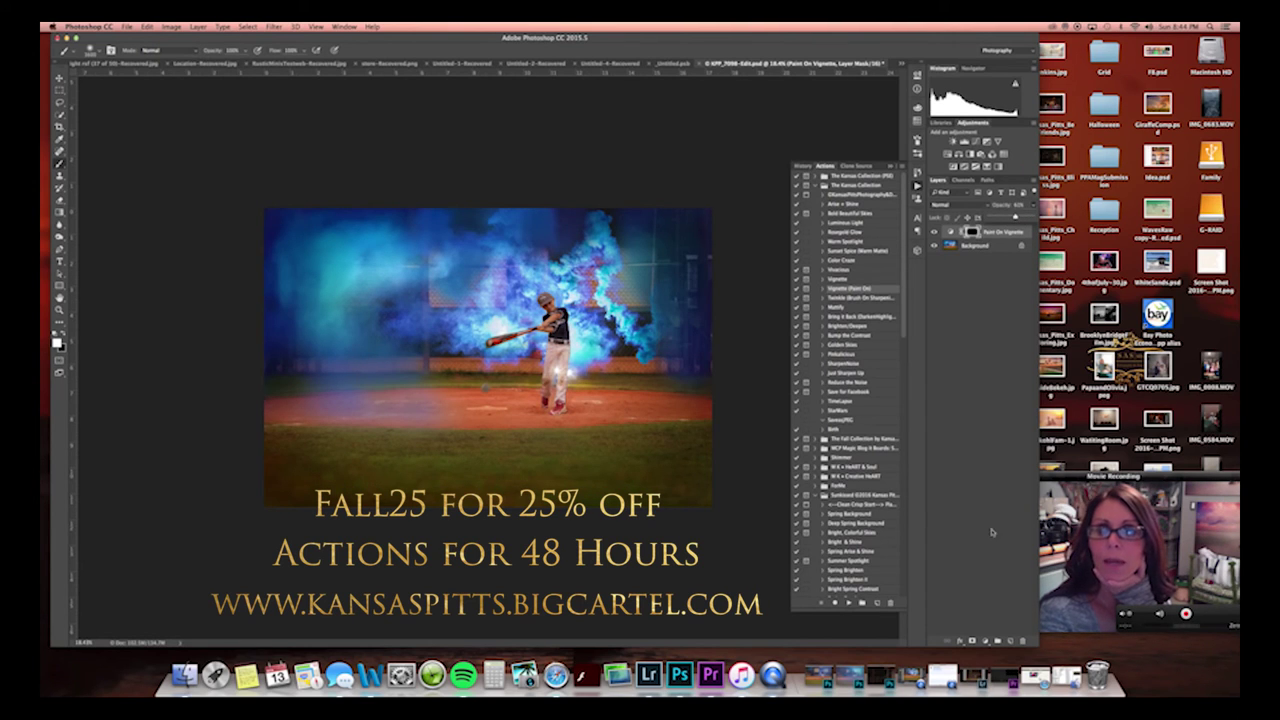
Add a Solid Color fill layer in a dark indigo blue above the Paint On Vignette layer.
click(986, 640)
click(1012, 484)
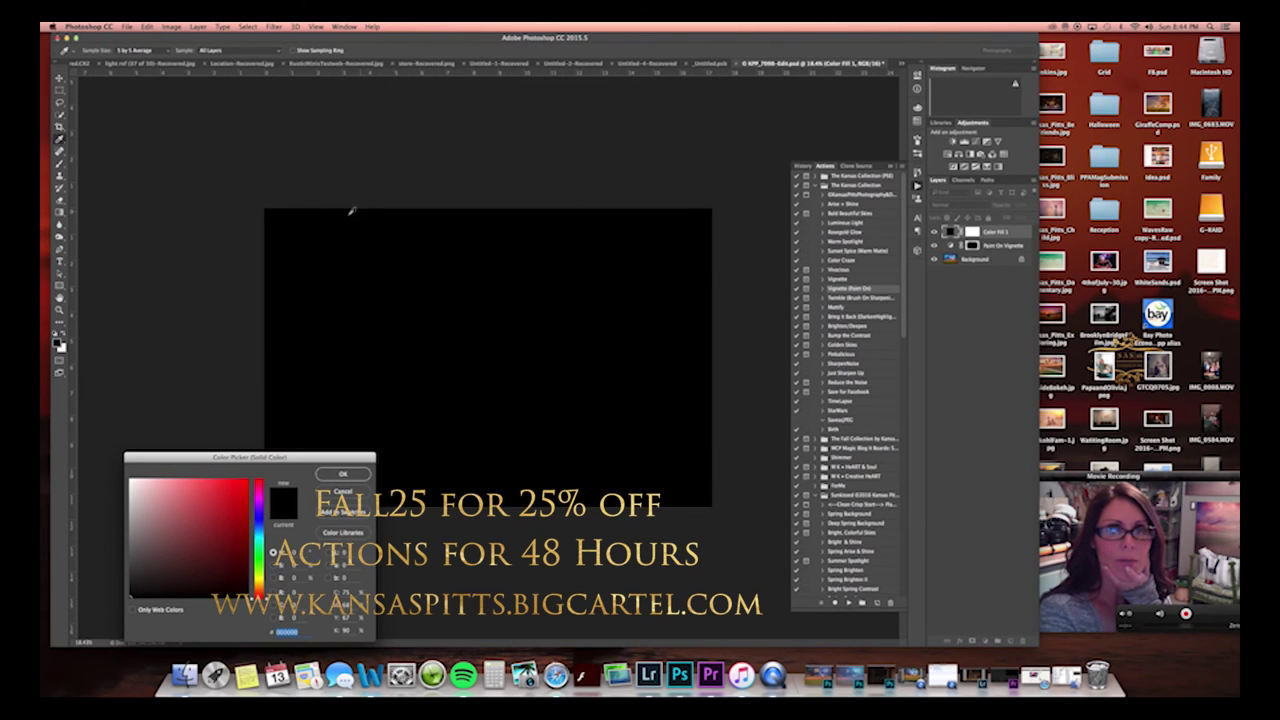
drag(258, 515, 258, 530)
click(234, 557)
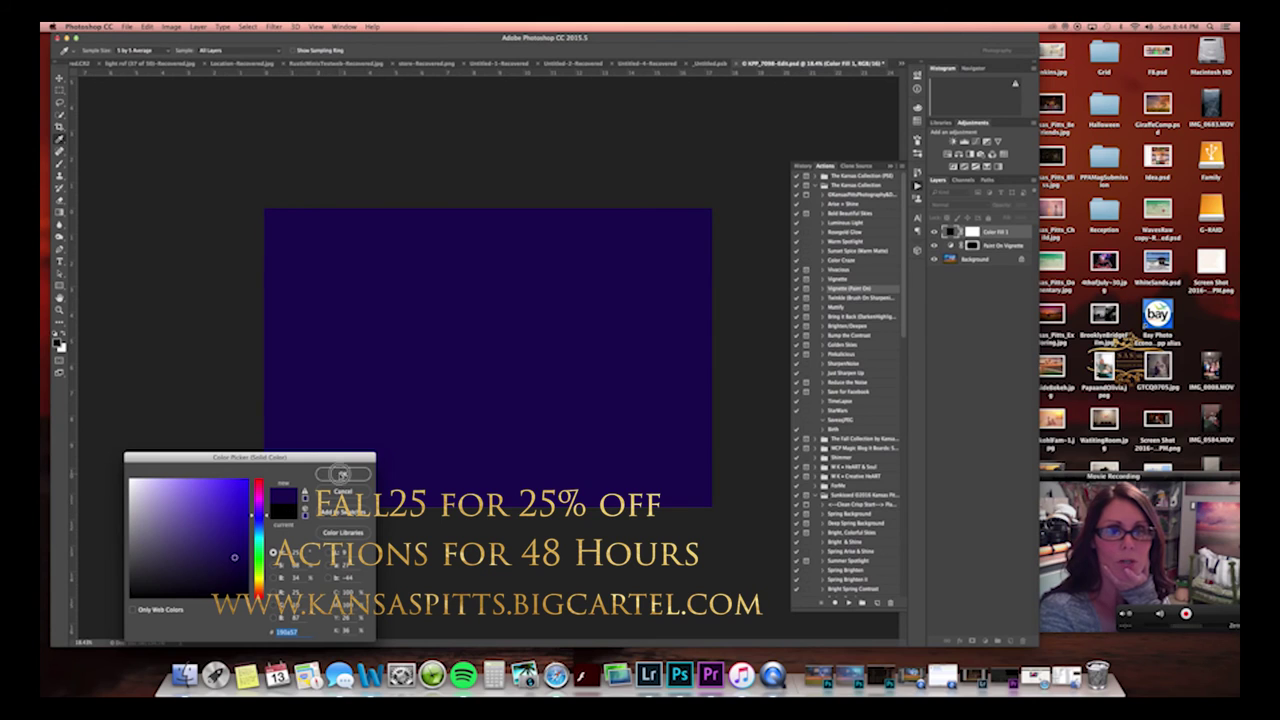
click(342, 474)
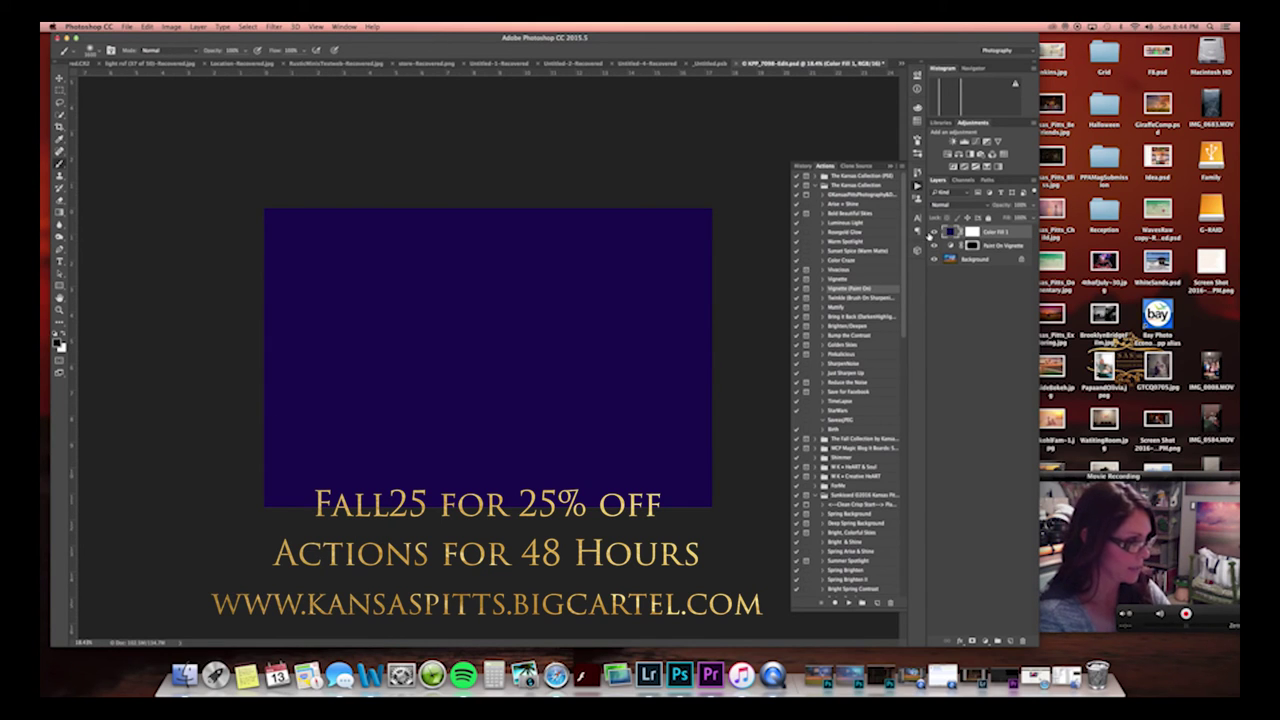
Clip the indigo color fill to the Paint On Vignette layer and compare the photo with and without the tint.
click(930, 233)
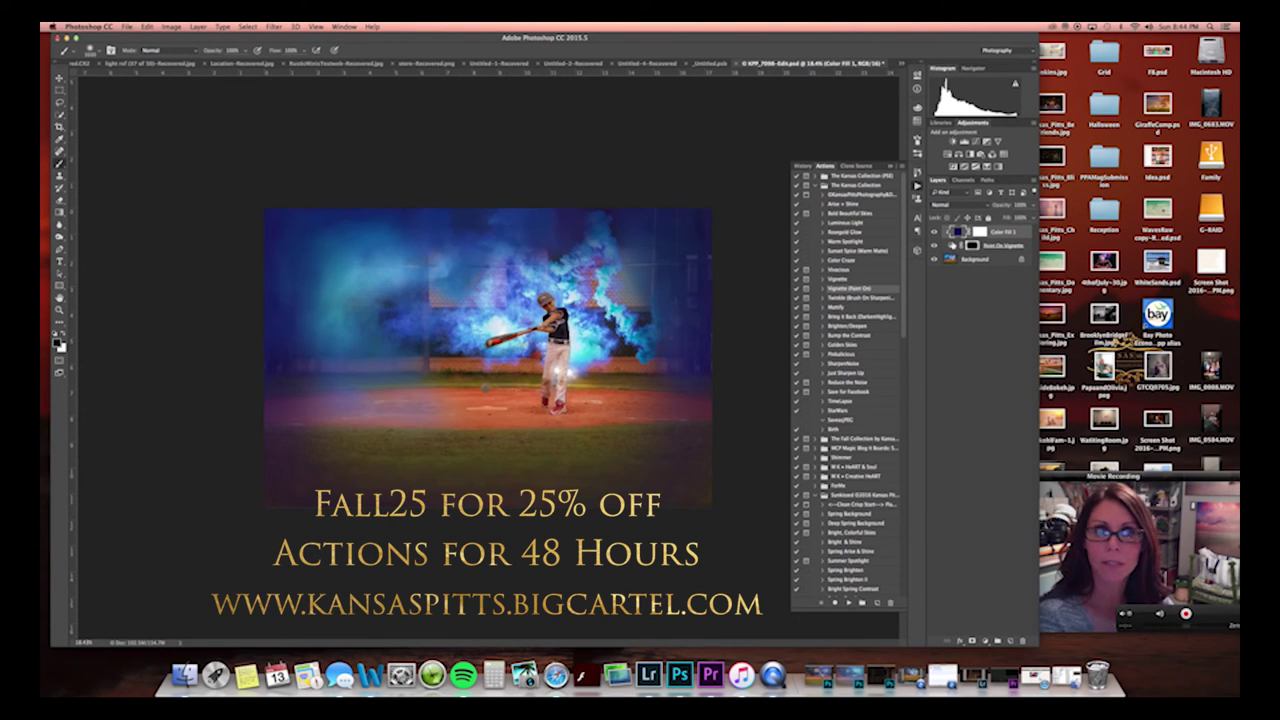
click(933, 233)
click(933, 233)
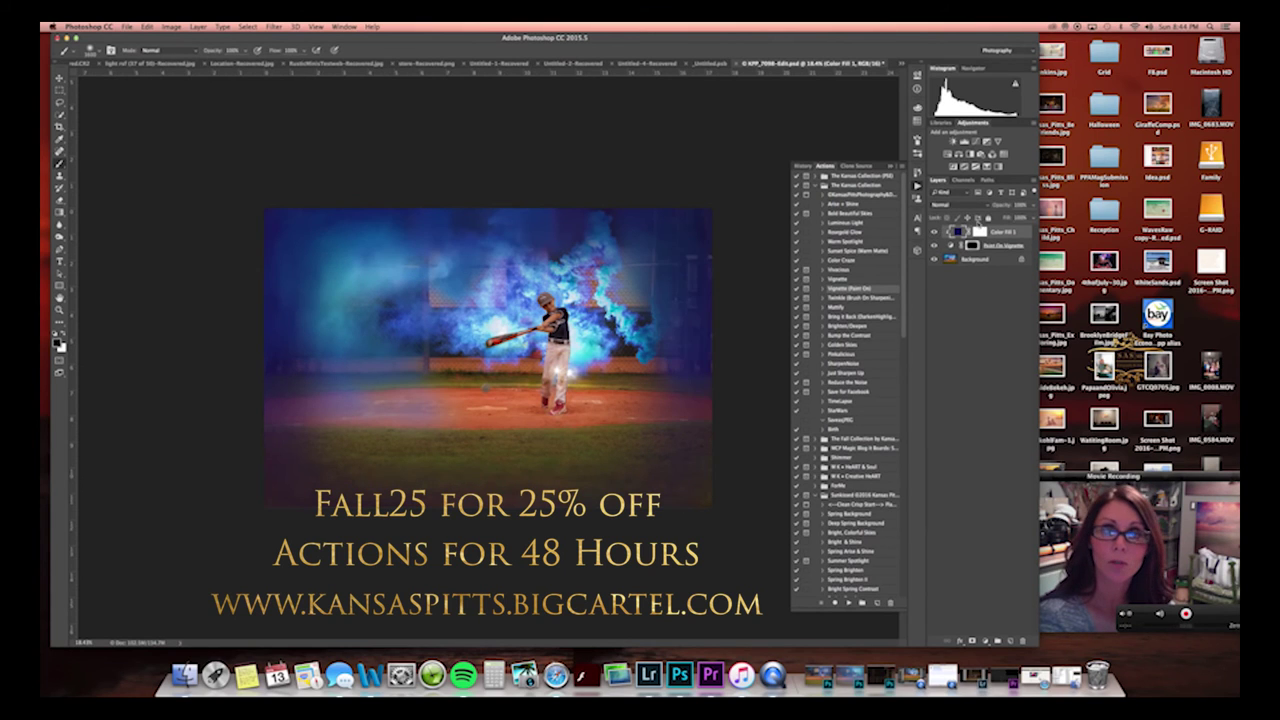
Try the Multiply blend mode on the indigo color fill, and return the layer to Normal.
click(950, 204)
click(940, 240)
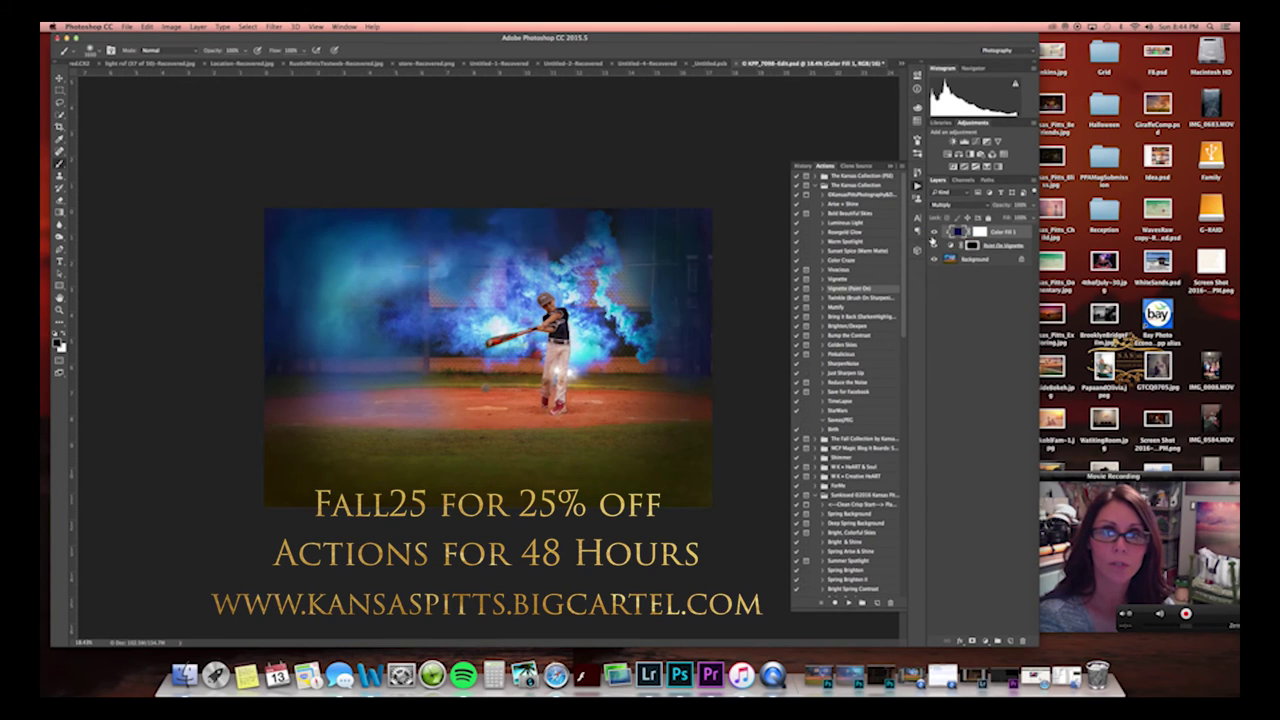
click(934, 233)
click(934, 233)
click(934, 233)
click(934, 233)
click(934, 233)
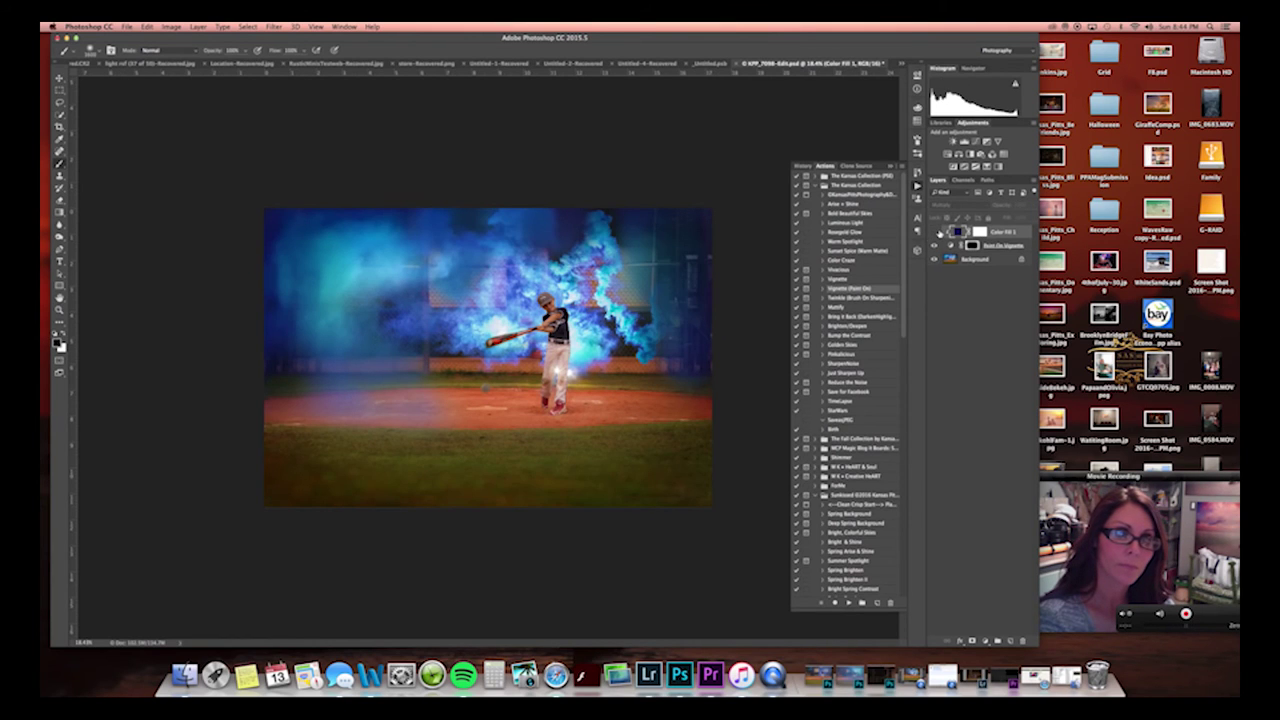
click(934, 233)
click(958, 205)
click(962, 174)
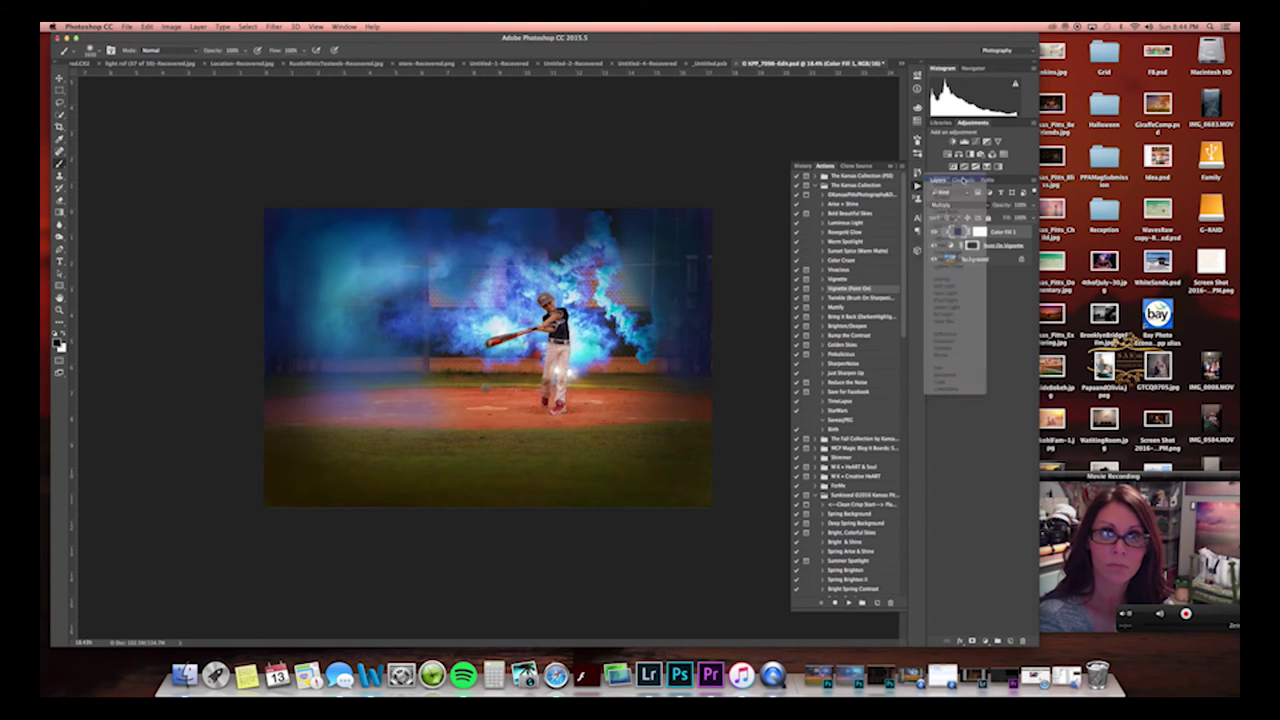
Mask the indigo tint off the smoke and the area around the batter with a black brush on the color fill's mask.
key(z)
mouse_move(636, 319)
mouse_down()
mouse_move(680, 319)
mouse_move(652, 317)
mouse_up()
click(979, 233)
key(b)
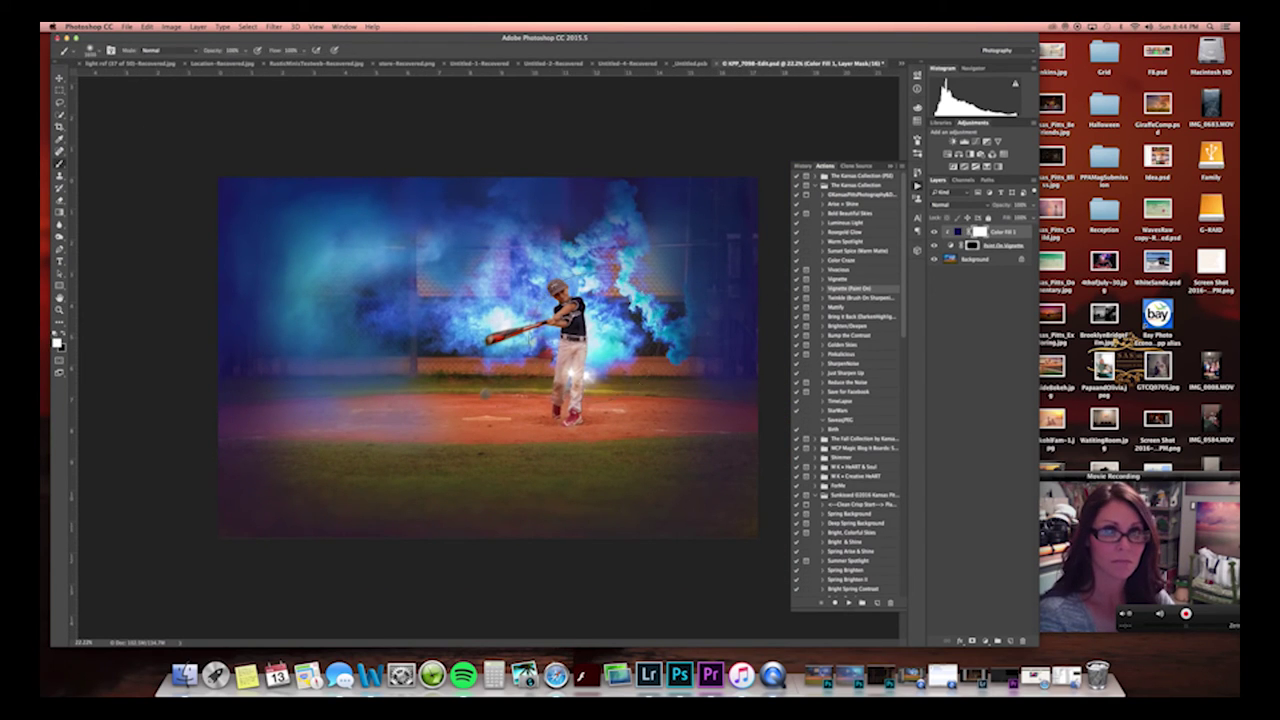
mouse_move(546, 374)
mouse_down()
mouse_move(453, 350)
mouse_move(688, 316)
mouse_up()
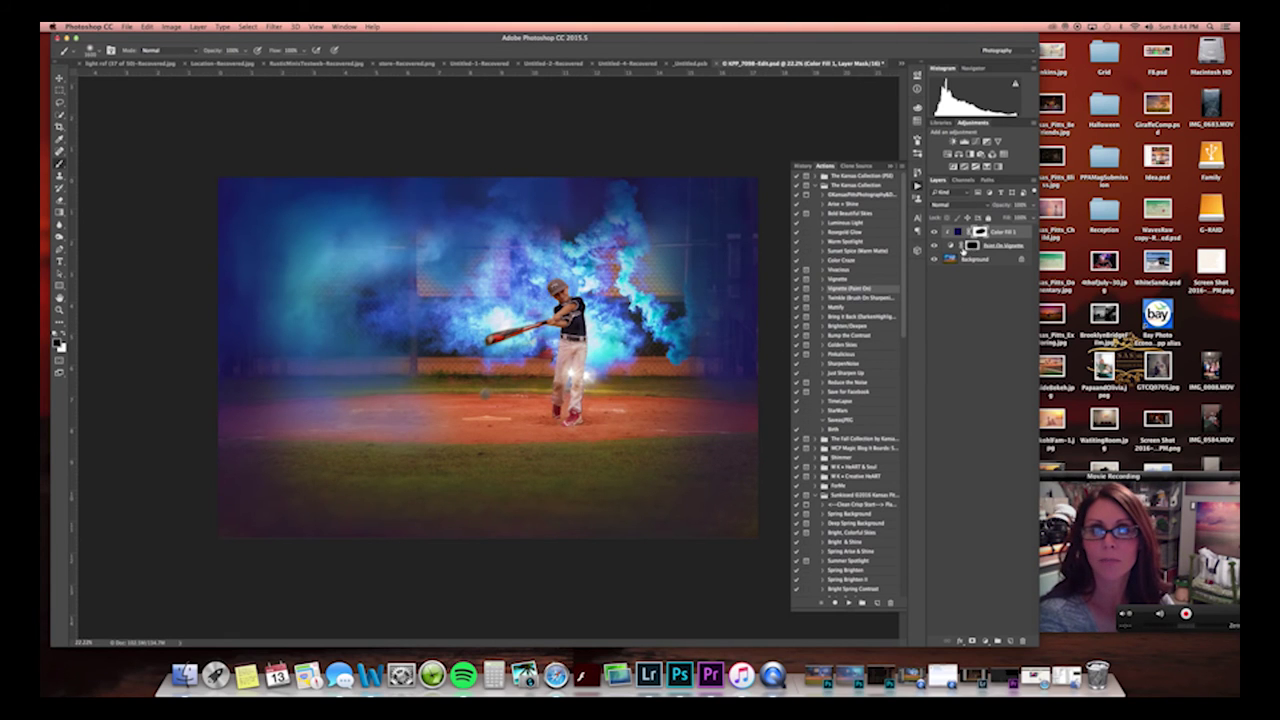
Fine-tune the Paint On Vignette layer's opacity and compare the photo with and without the tinted vignette.
click(969, 247)
click(1033, 207)
drag(1025, 216, 1017, 217)
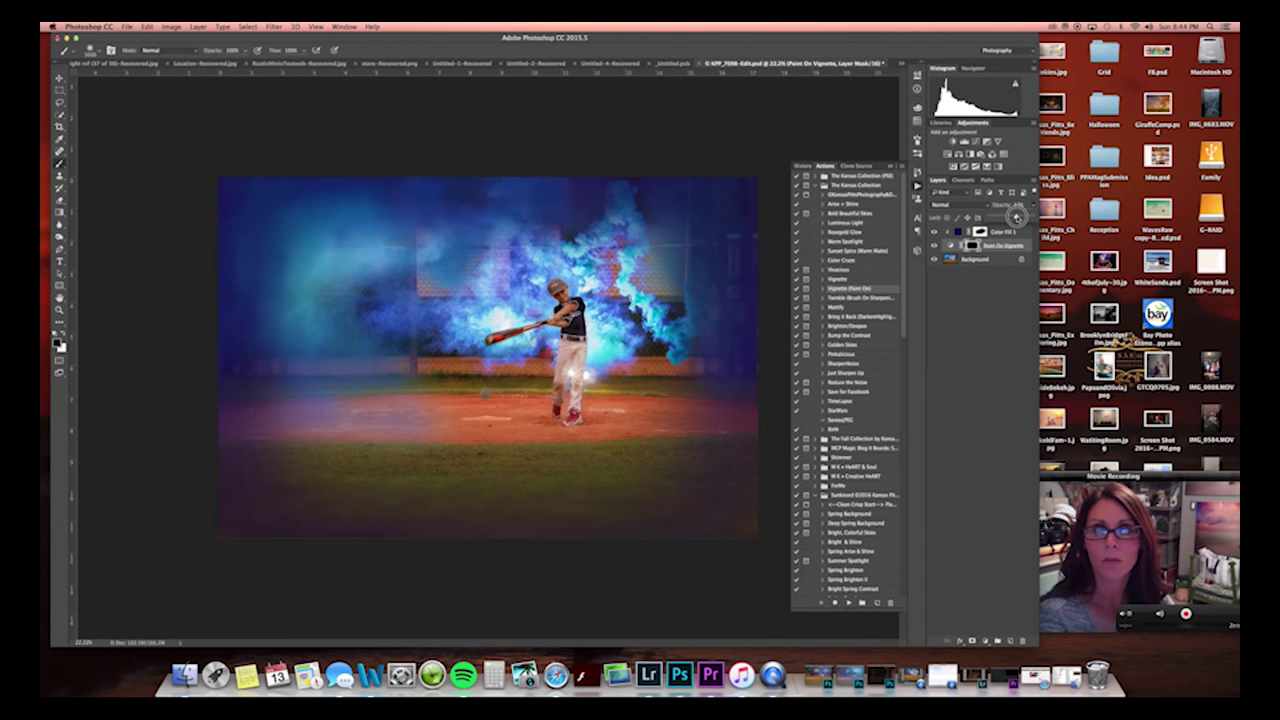
click(934, 246)
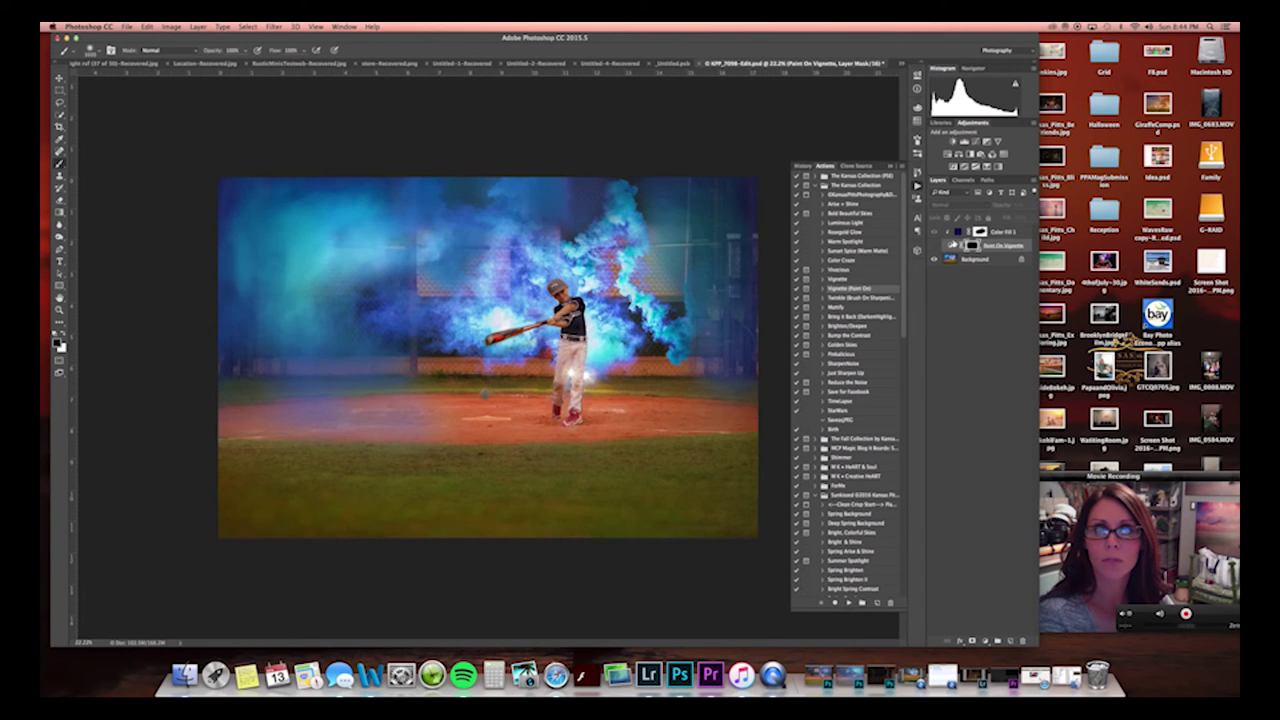
click(934, 246)
Group the color fill and Paint On Vignette layers, compare the group's effect, and merge the visible layers.
click(994, 234)
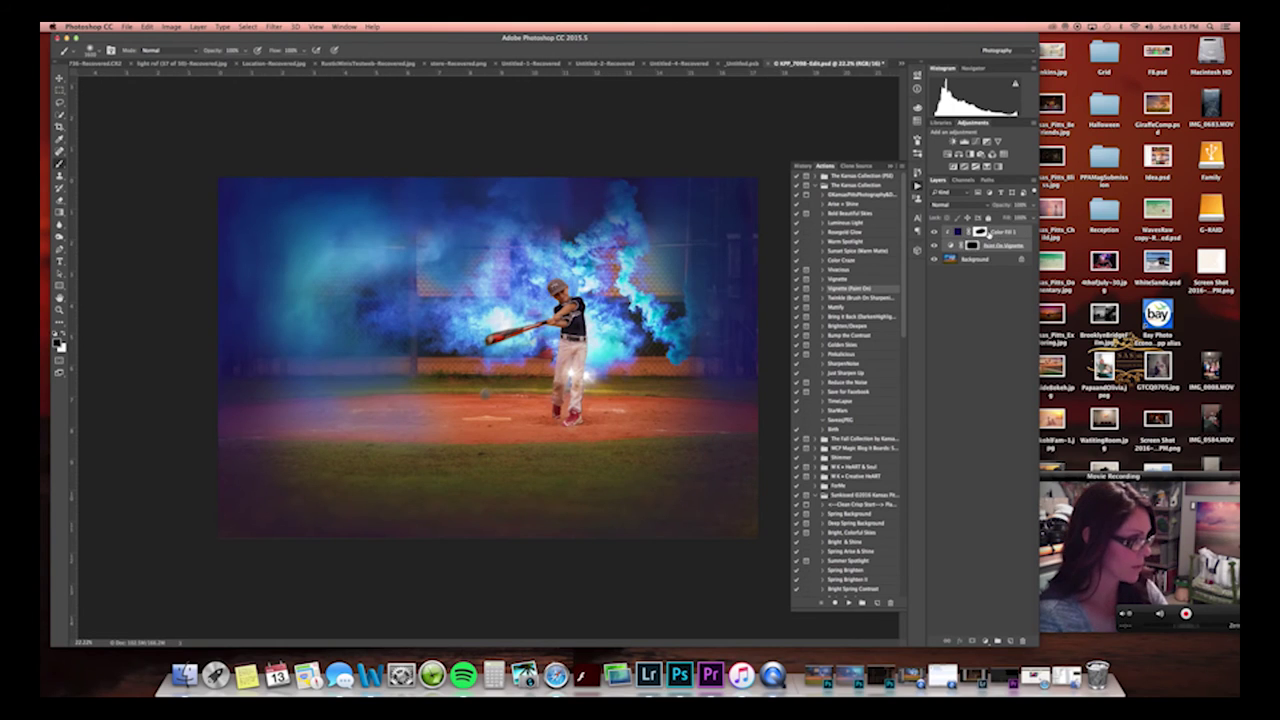
key(super+g)
click(935, 231)
click(936, 231)
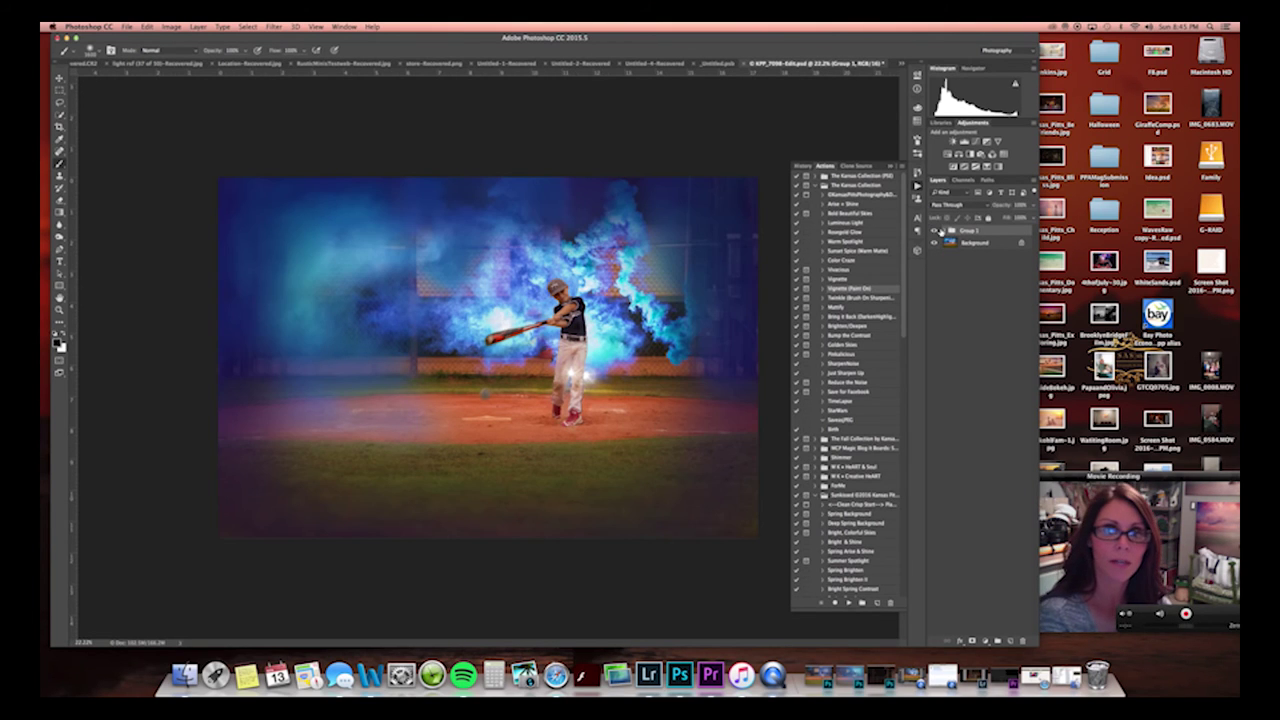
click(942, 231)
click(942, 231)
click(935, 231)
click(935, 231)
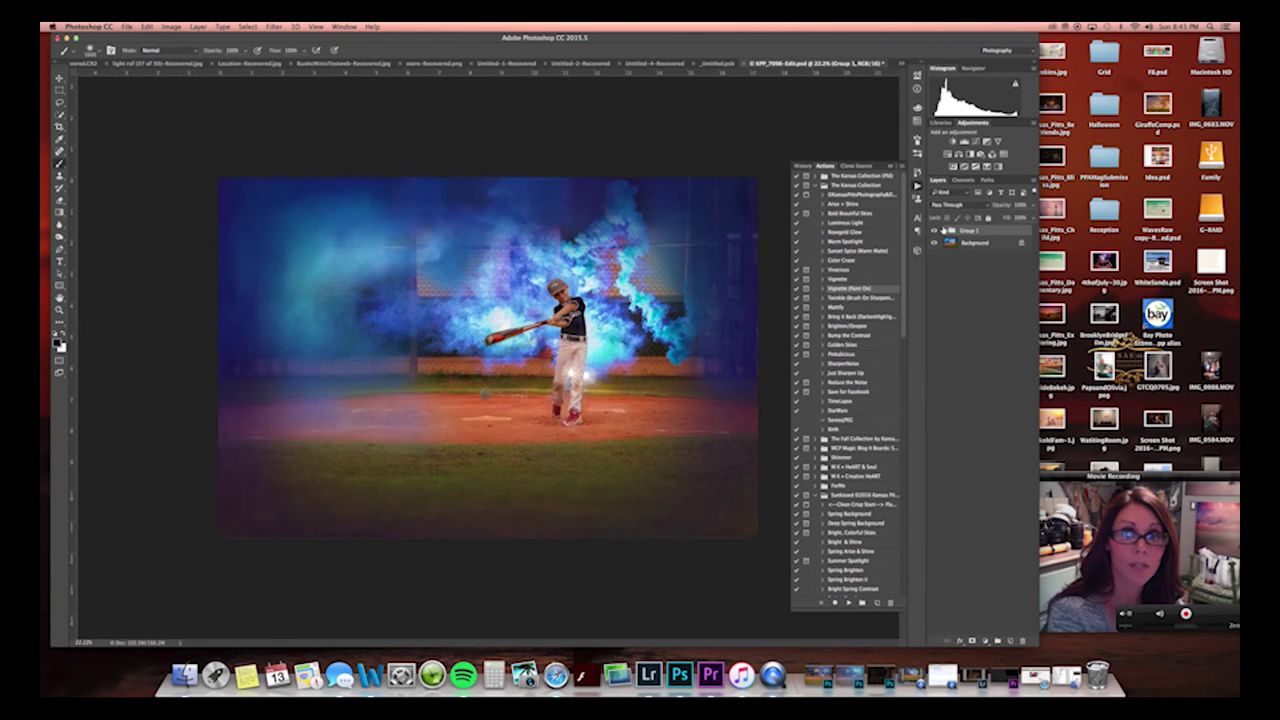
key(shift+super+e)
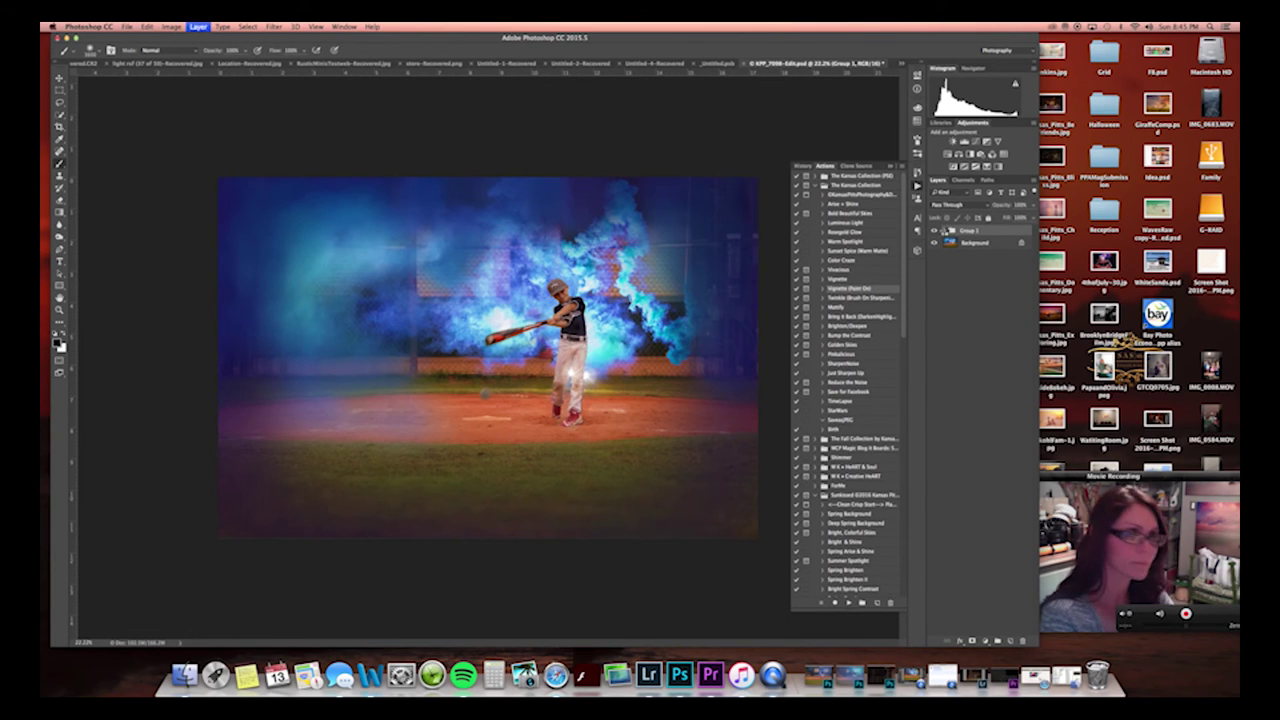
Run the Apple Pie all-over matte wash action from the Sunkissed set on the merged photo.
drag(903, 266, 900, 354)
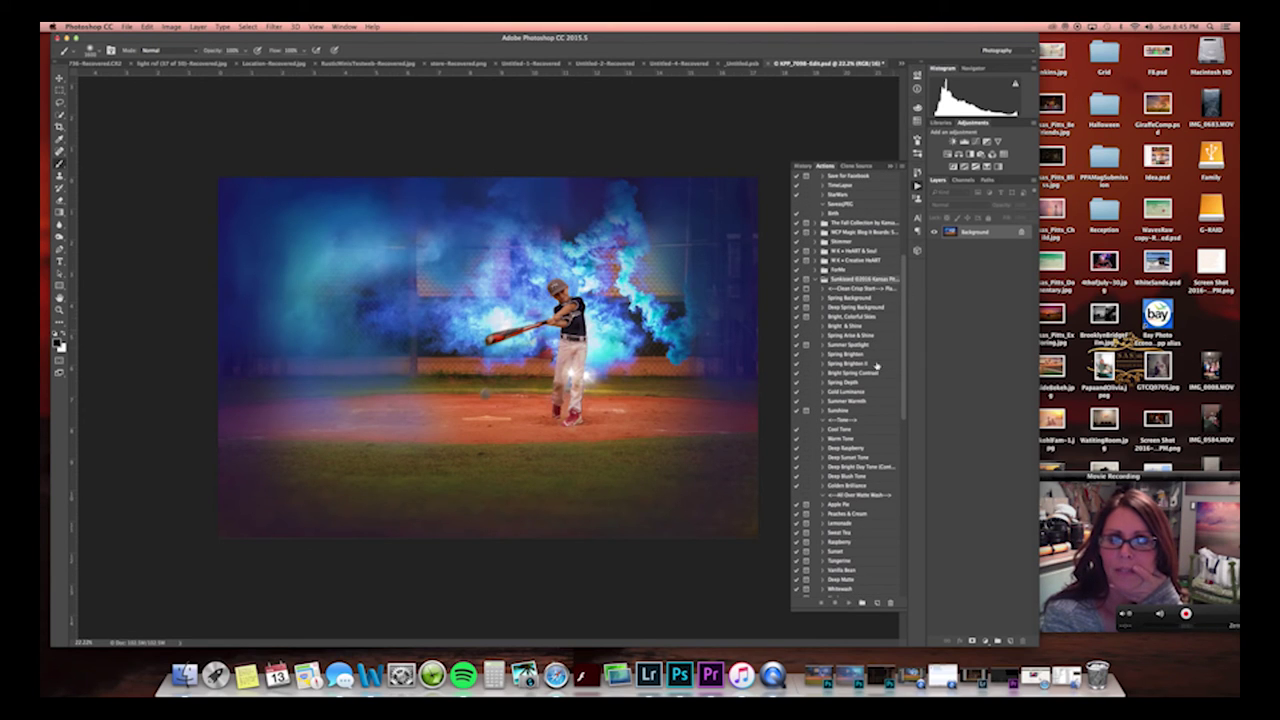
click(838, 506)
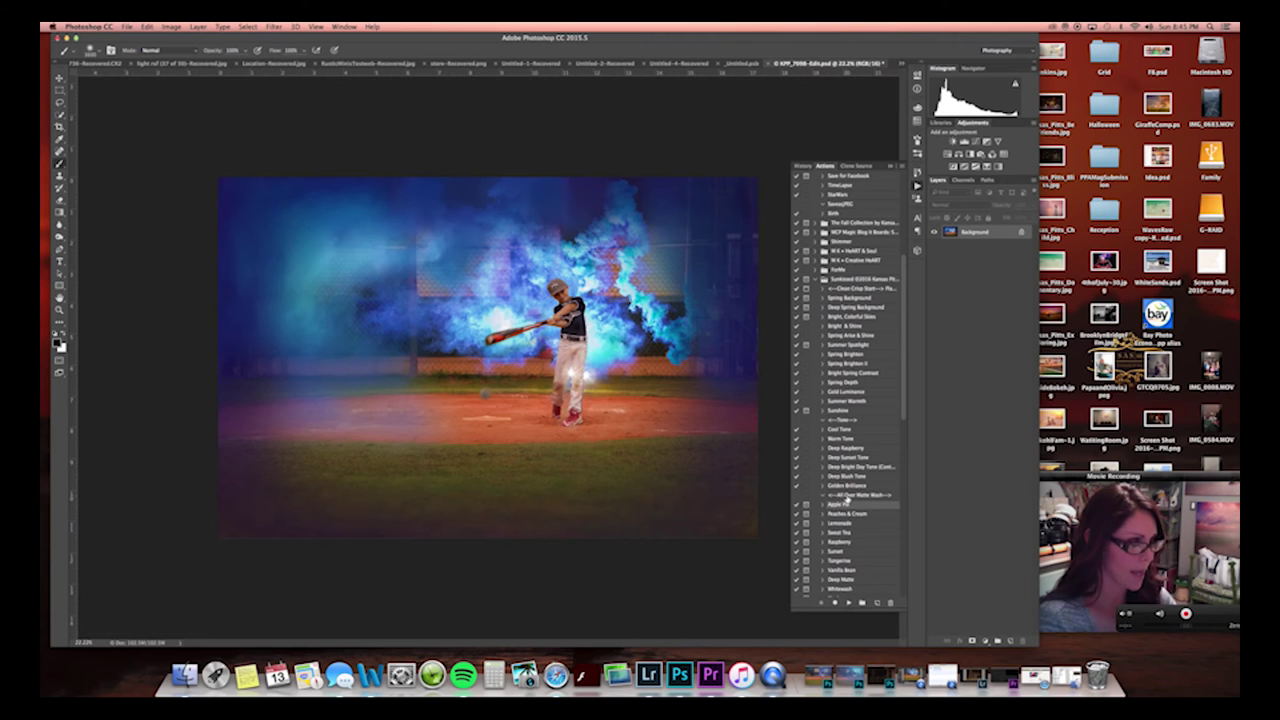
click(848, 603)
key(Return)
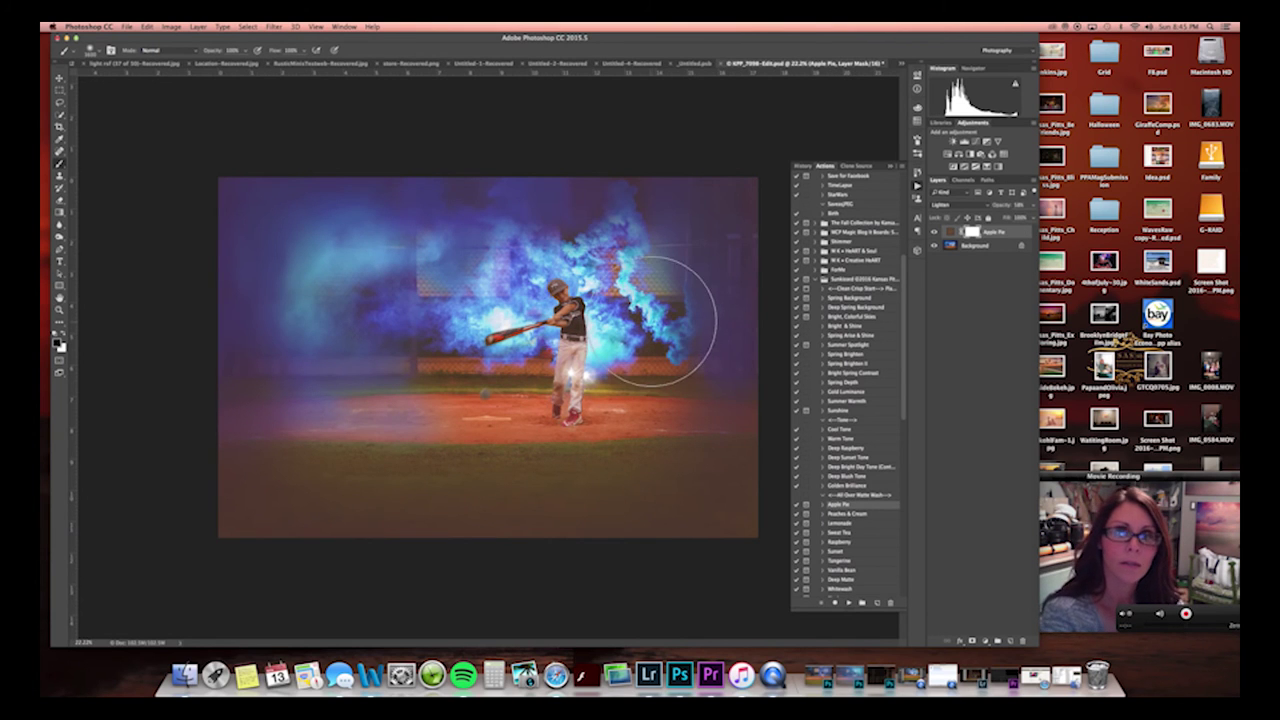
key(z)
drag(638, 320, 643, 317)
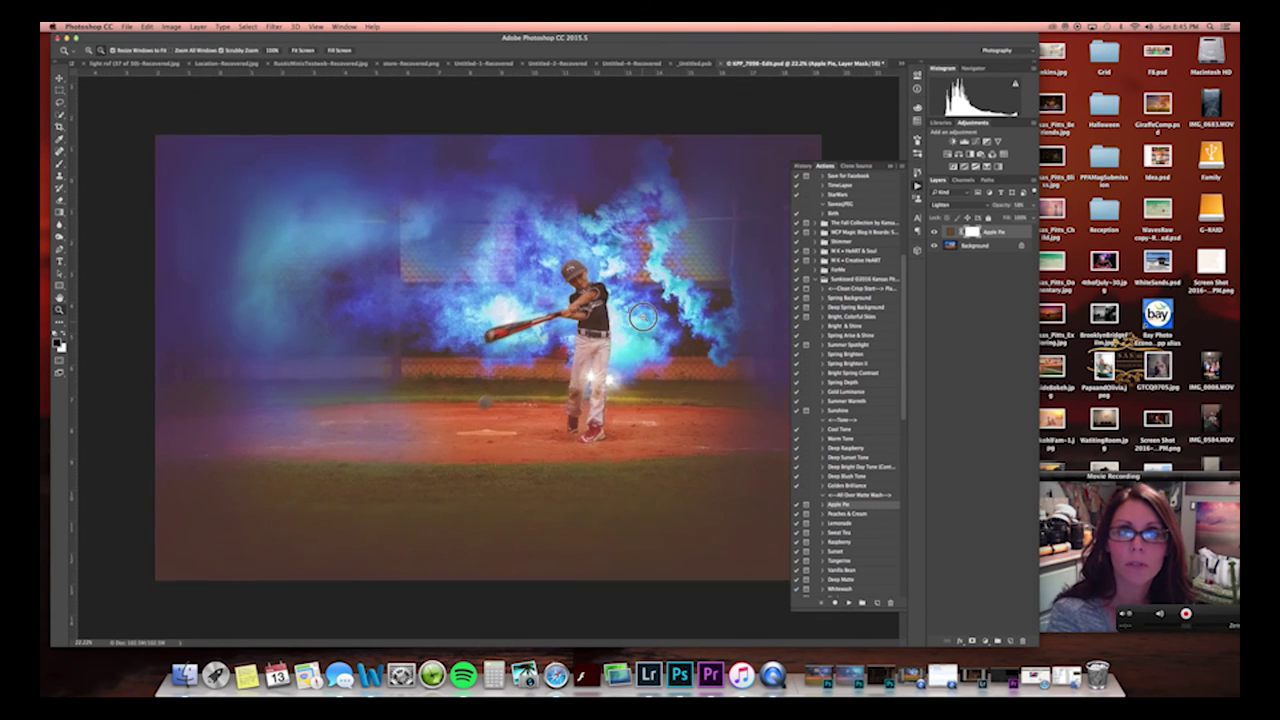
Set the Apple Pie layer's opacity to 14%, and hide the layer after comparing its effect.
click(977, 208)
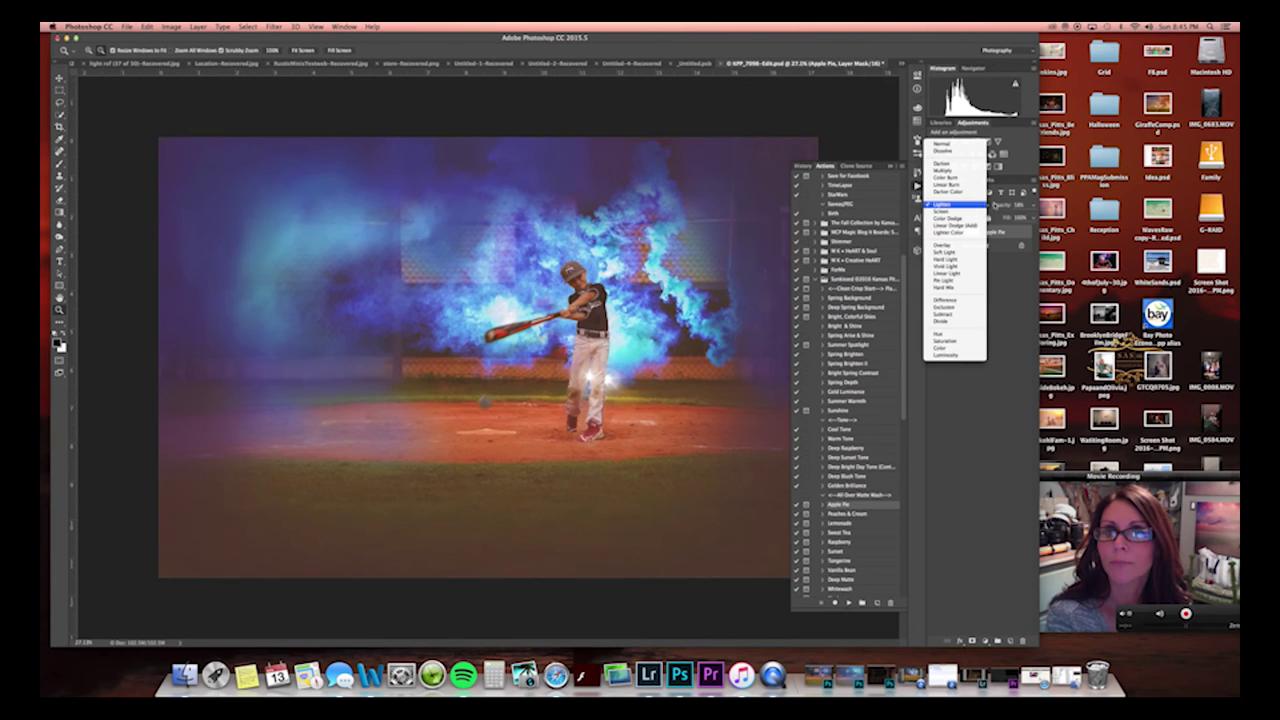
click(975, 205)
click(936, 232)
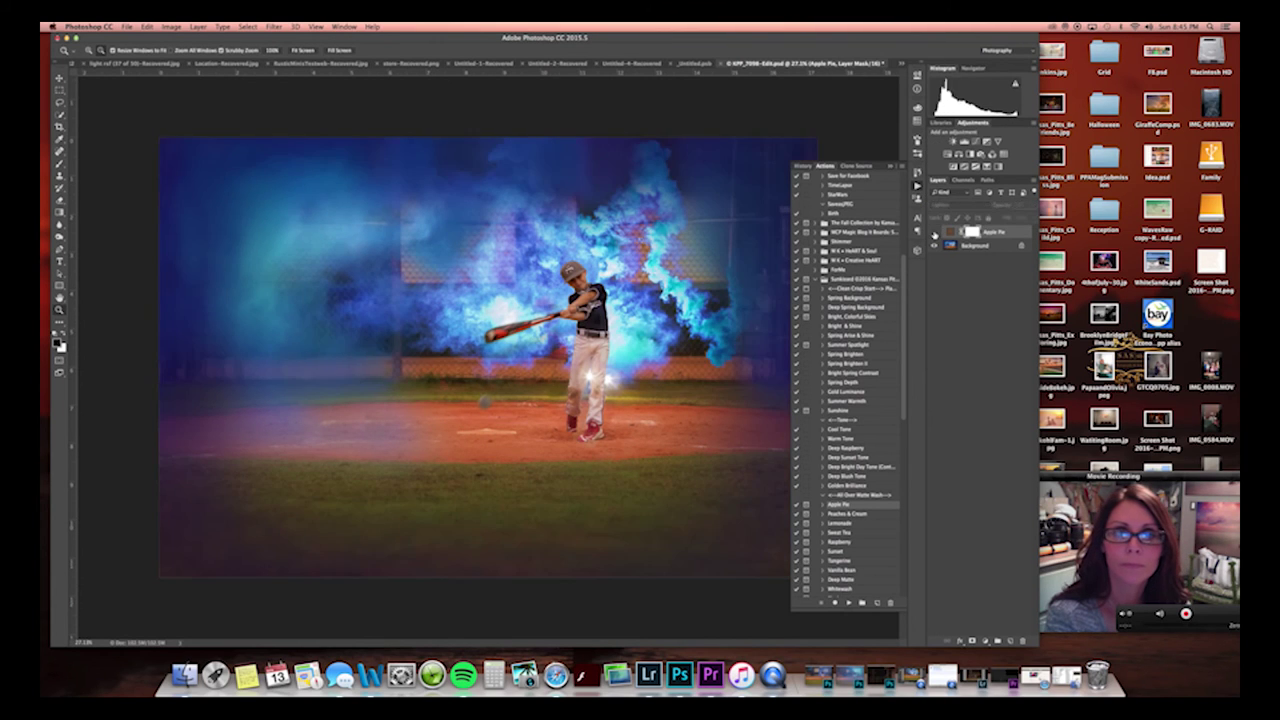
click(936, 232)
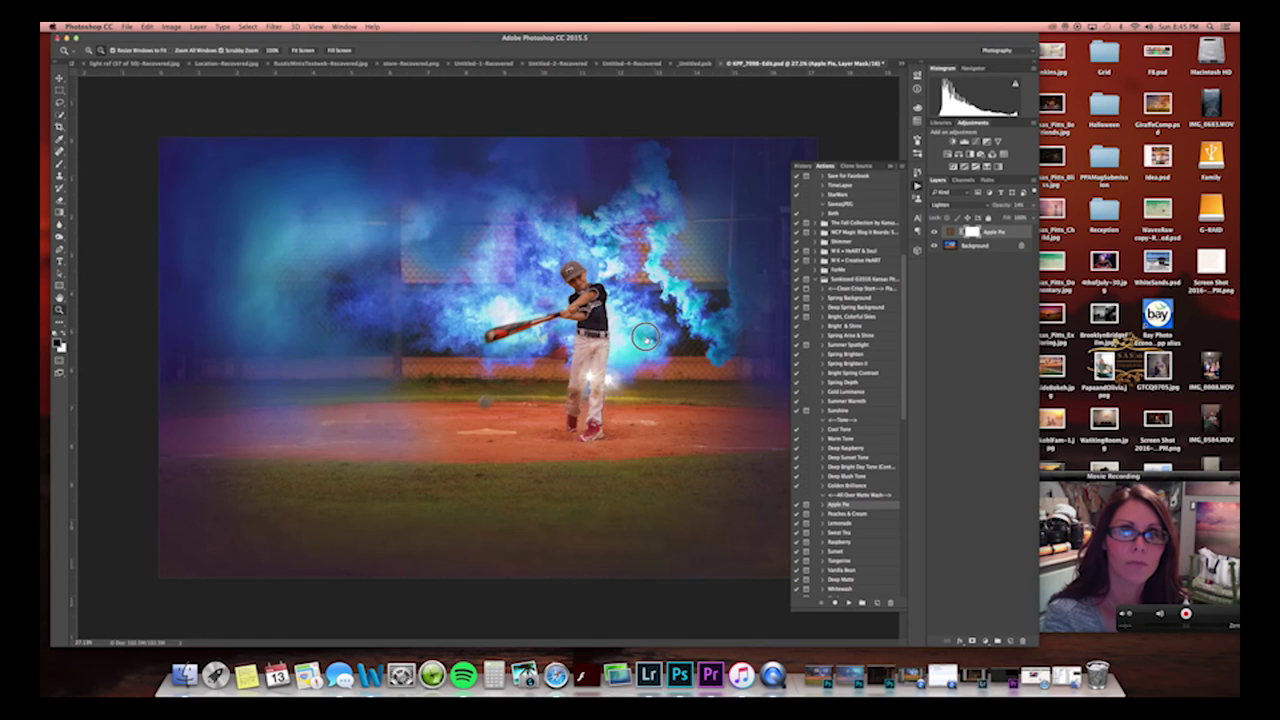
click(936, 232)
click(936, 232)
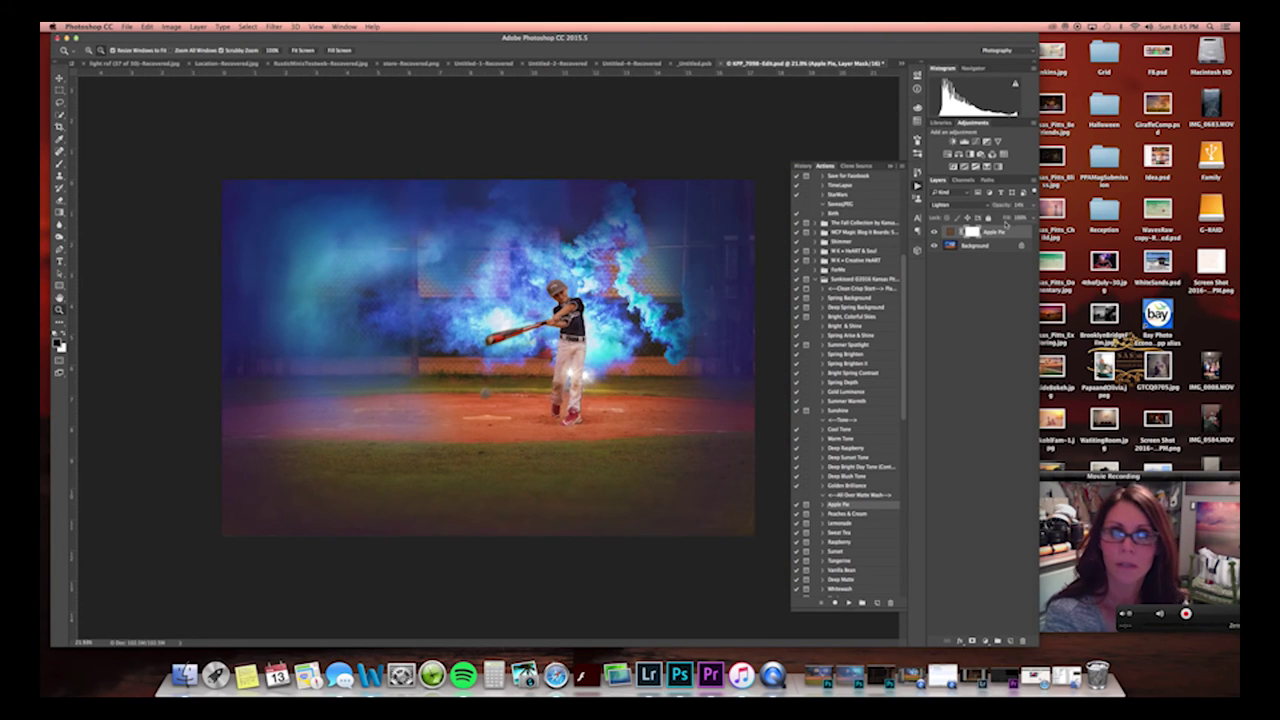
click(936, 232)
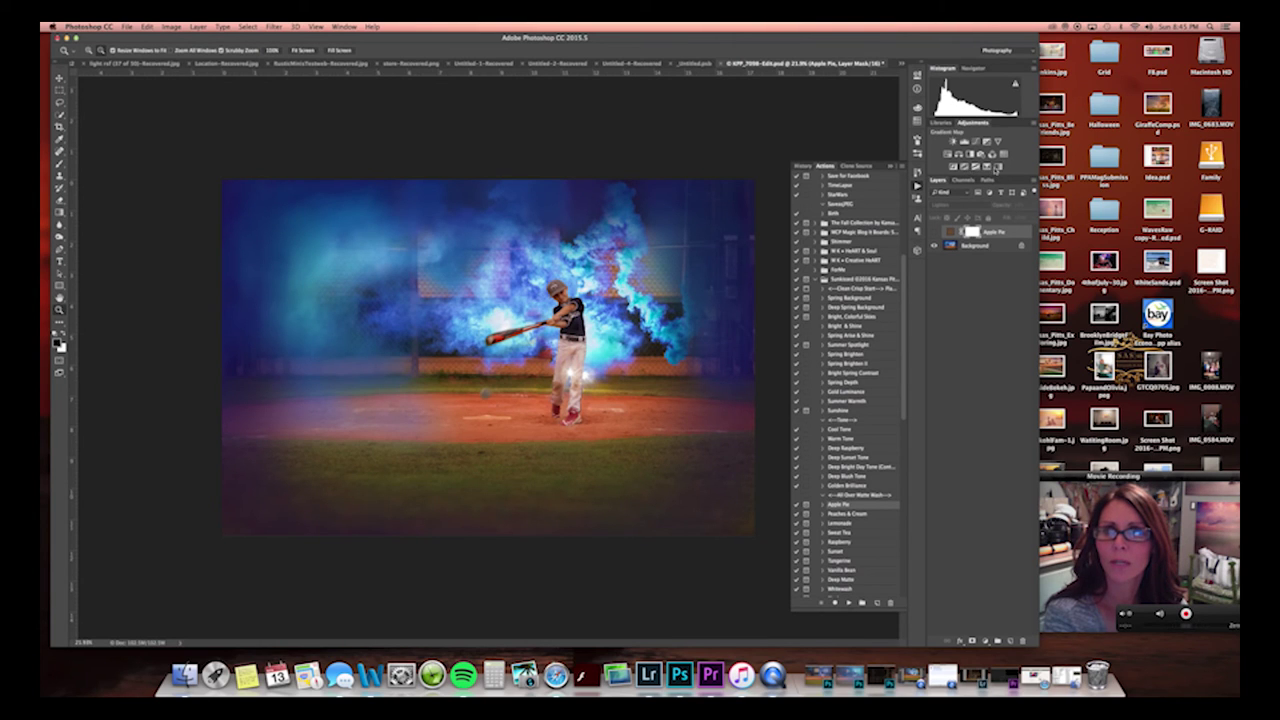
Add a Gradient Map adjustment layer above the Apple Pie layer using the Violet, Orange preset.
click(988, 167)
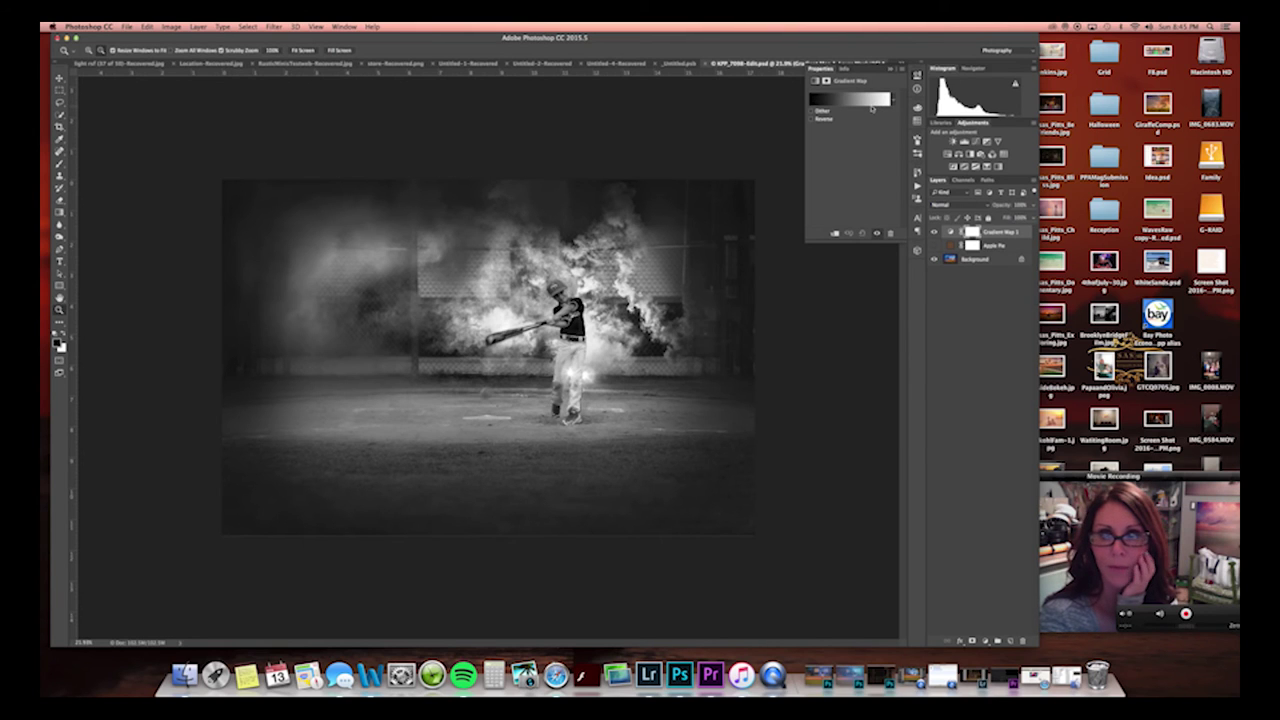
click(871, 109)
click(784, 264)
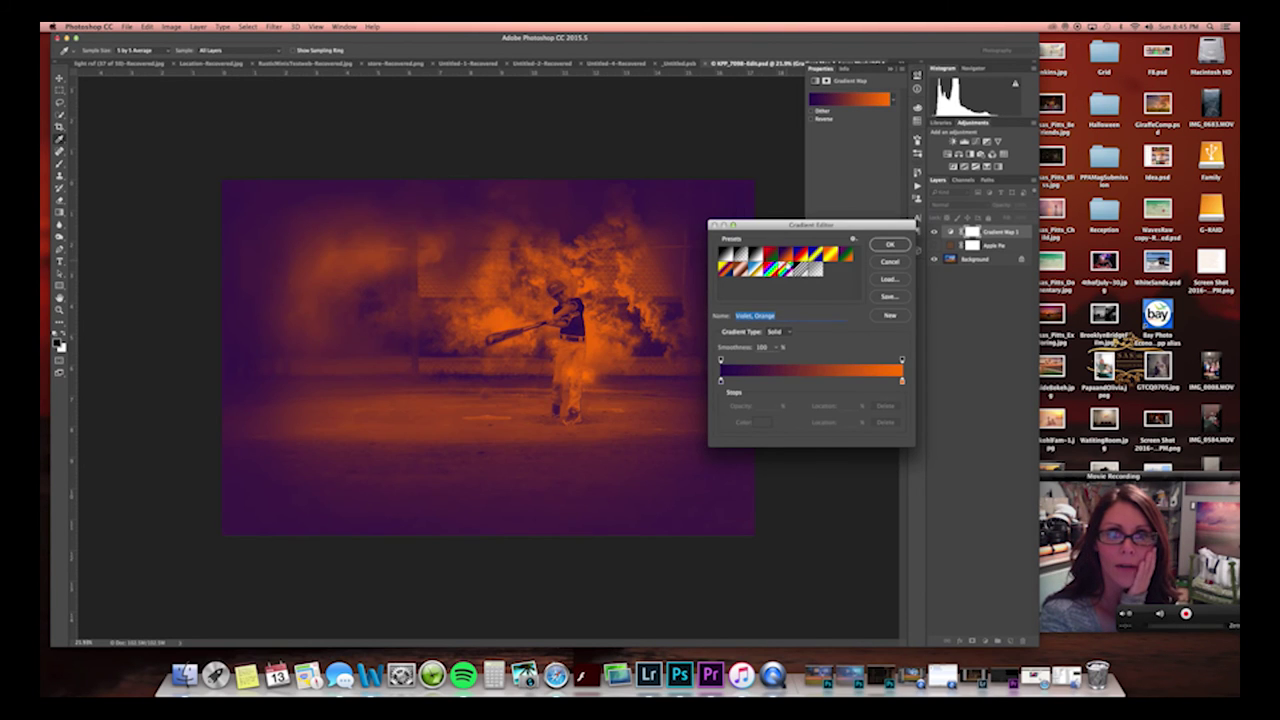
click(884, 246)
Lower the Gradient Map layer's opacity to a faint tint and compare the photo with and without it.
click(1033, 205)
drag(998, 217, 999, 217)
click(934, 232)
click(934, 232)
click(934, 232)
Delete the Apple Pie layer and show the Gradient Map layer.
click(934, 246)
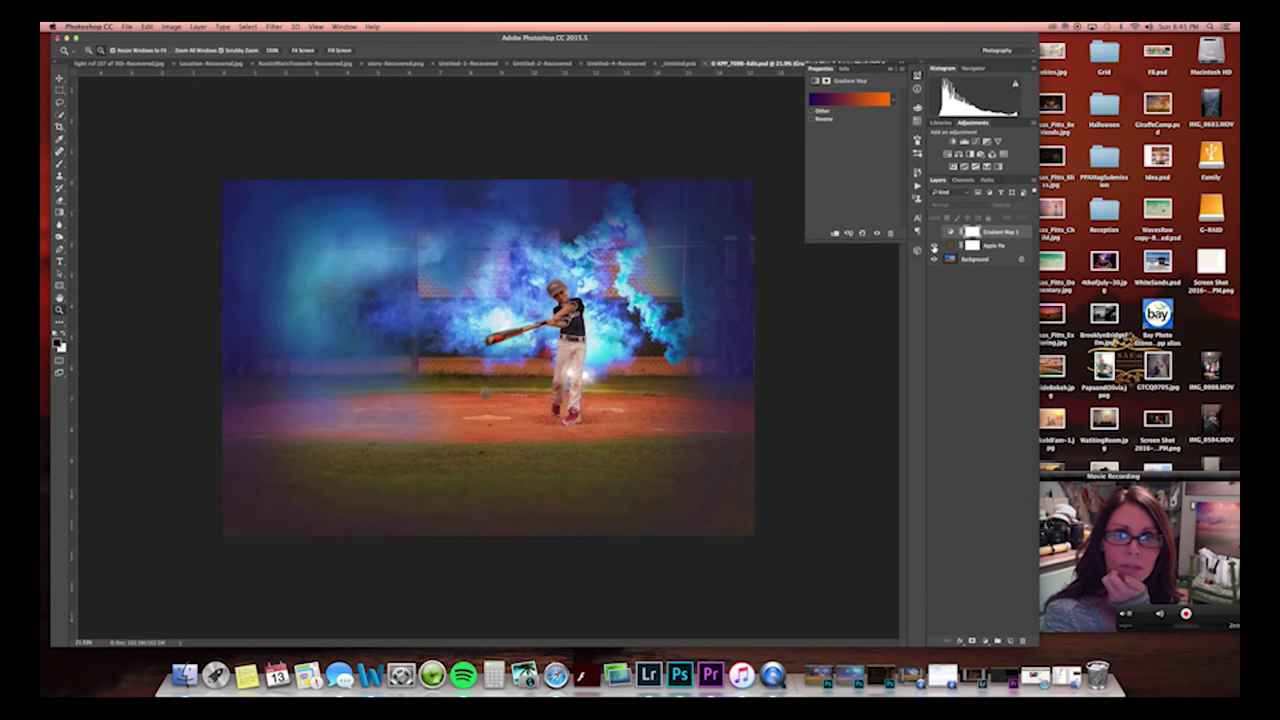
click(934, 246)
click(996, 248)
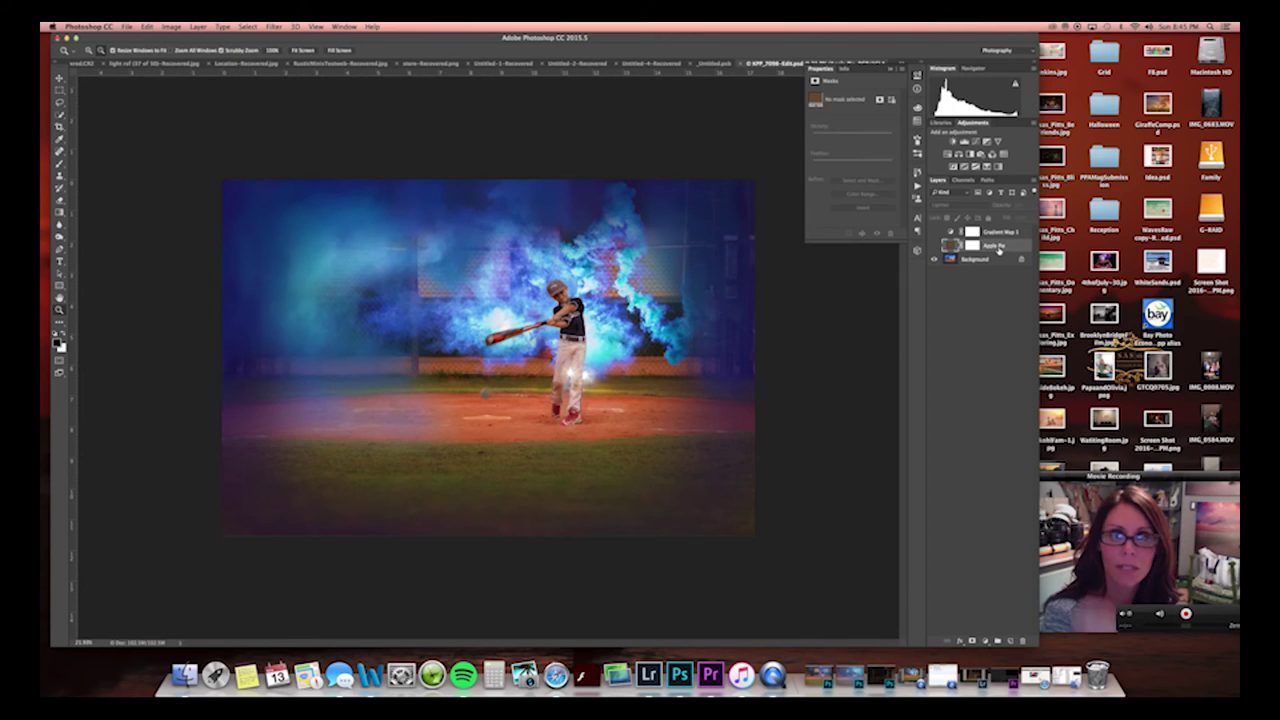
key(Delete)
click(934, 232)
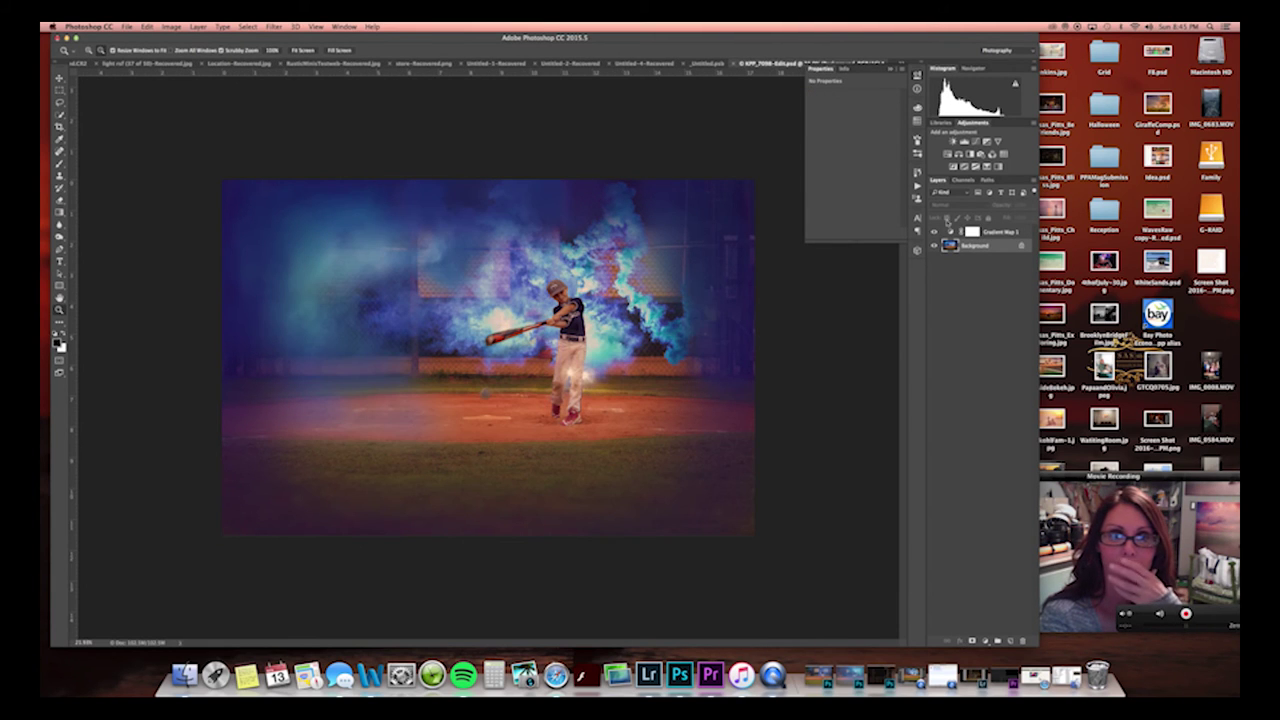
Try Multiply blending on the Gradient Map layer, compare its effect, and return the layer to Normal.
click(985, 232)
click(945, 204)
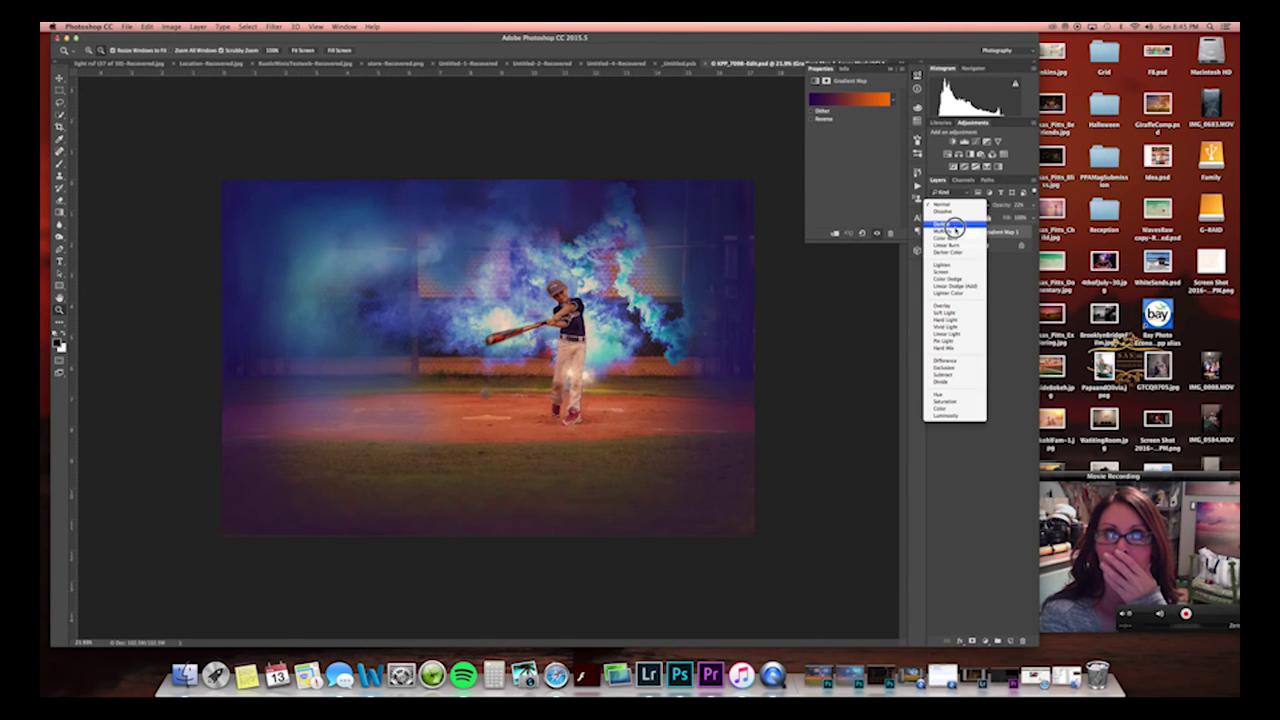
click(953, 230)
click(950, 205)
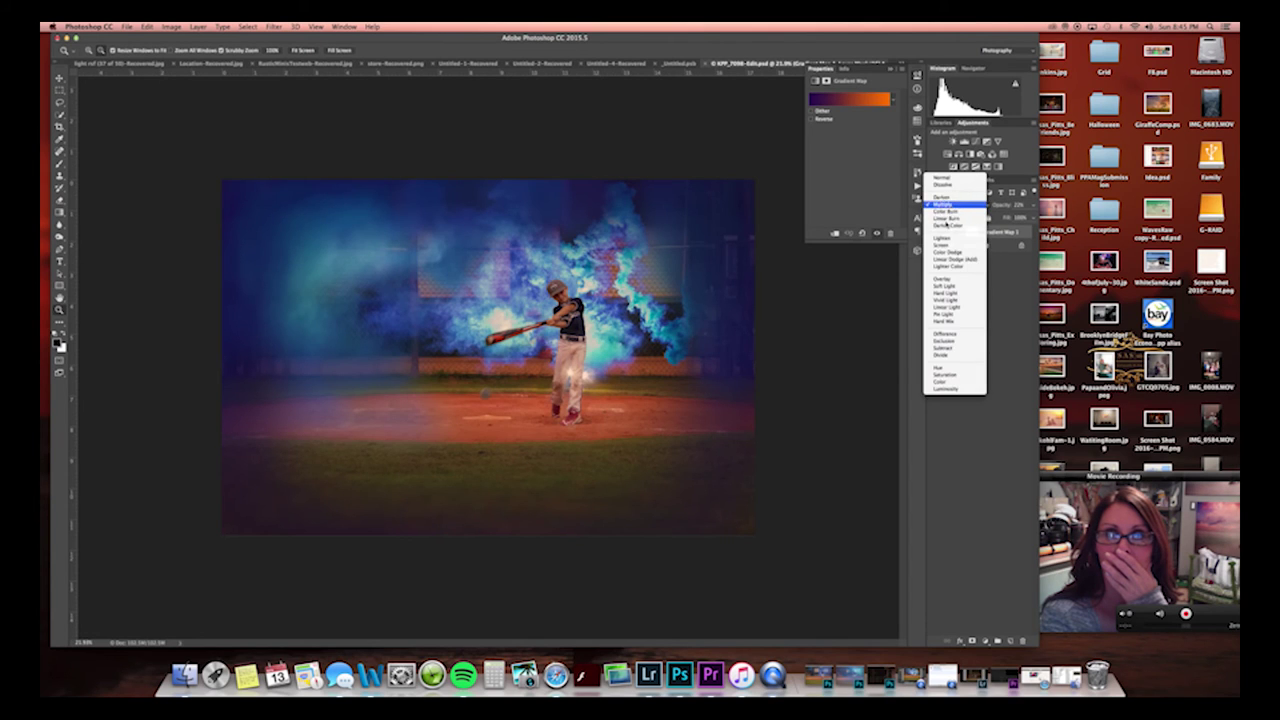
click(934, 232)
click(934, 232)
click(949, 204)
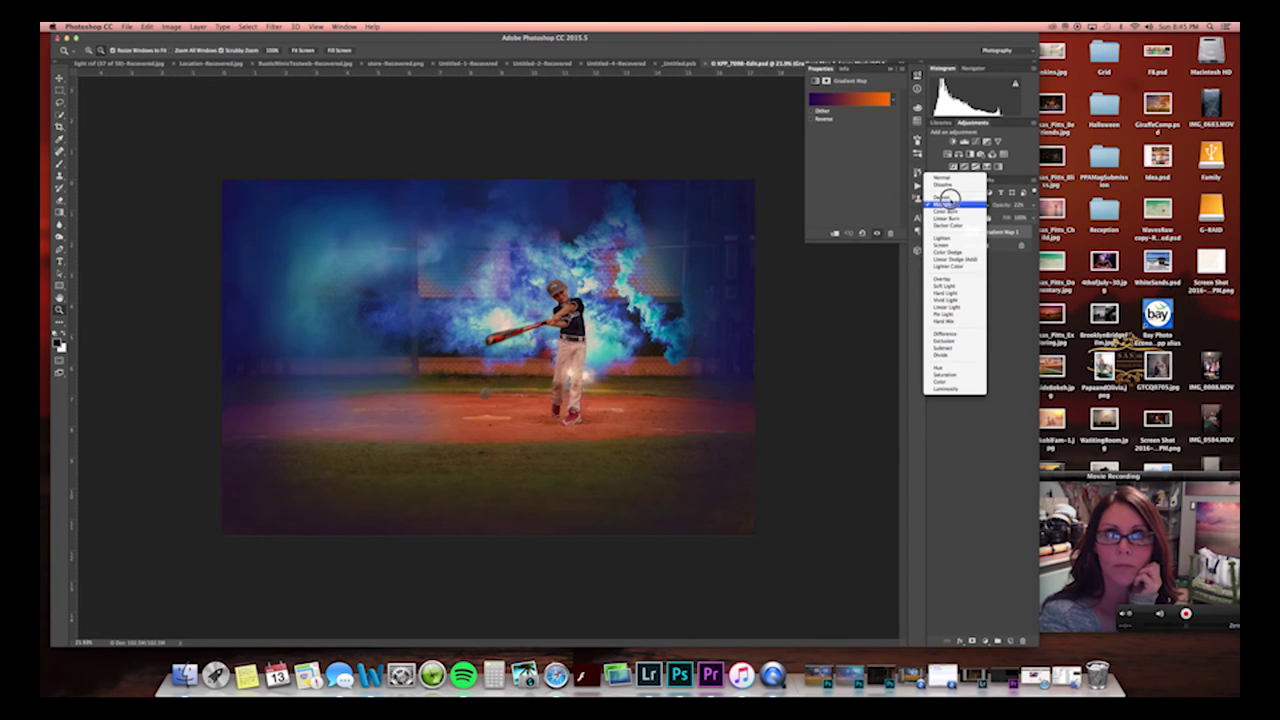
click(943, 177)
click(934, 232)
click(934, 232)
Set the Gradient Map layer to Multiply at 12% opacity and compare the photo with and without it.
click(951, 206)
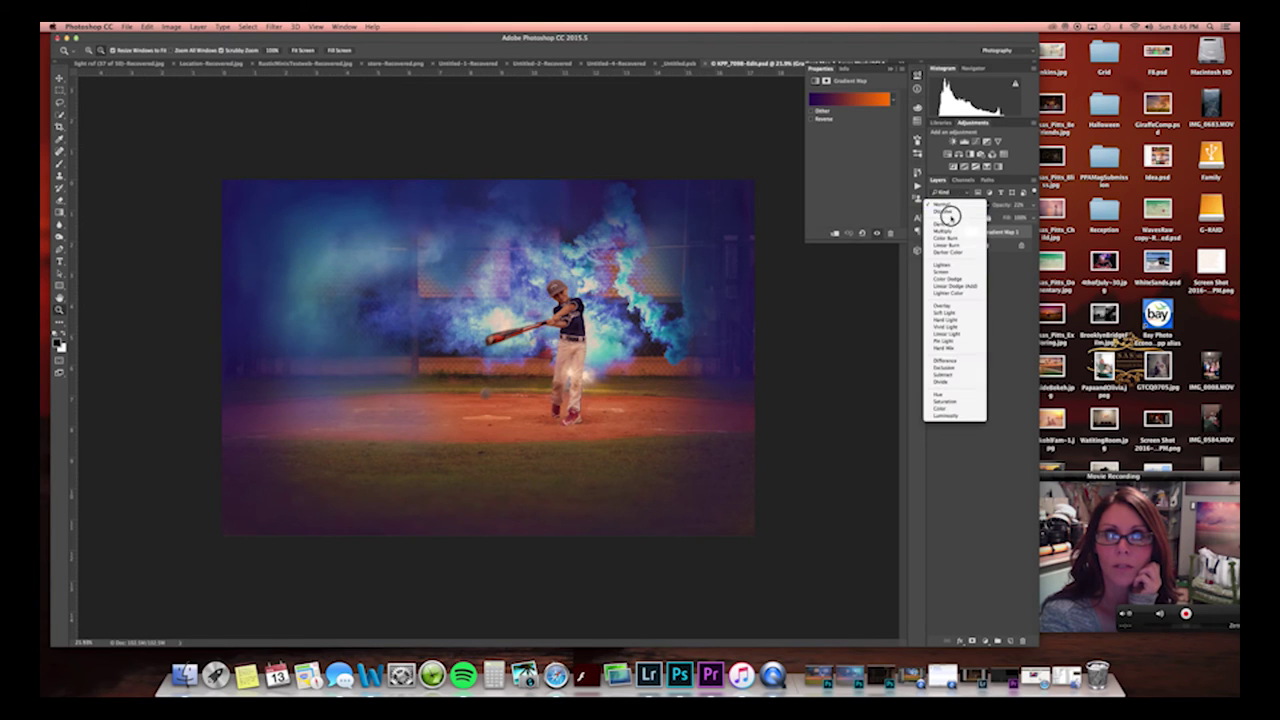
click(946, 222)
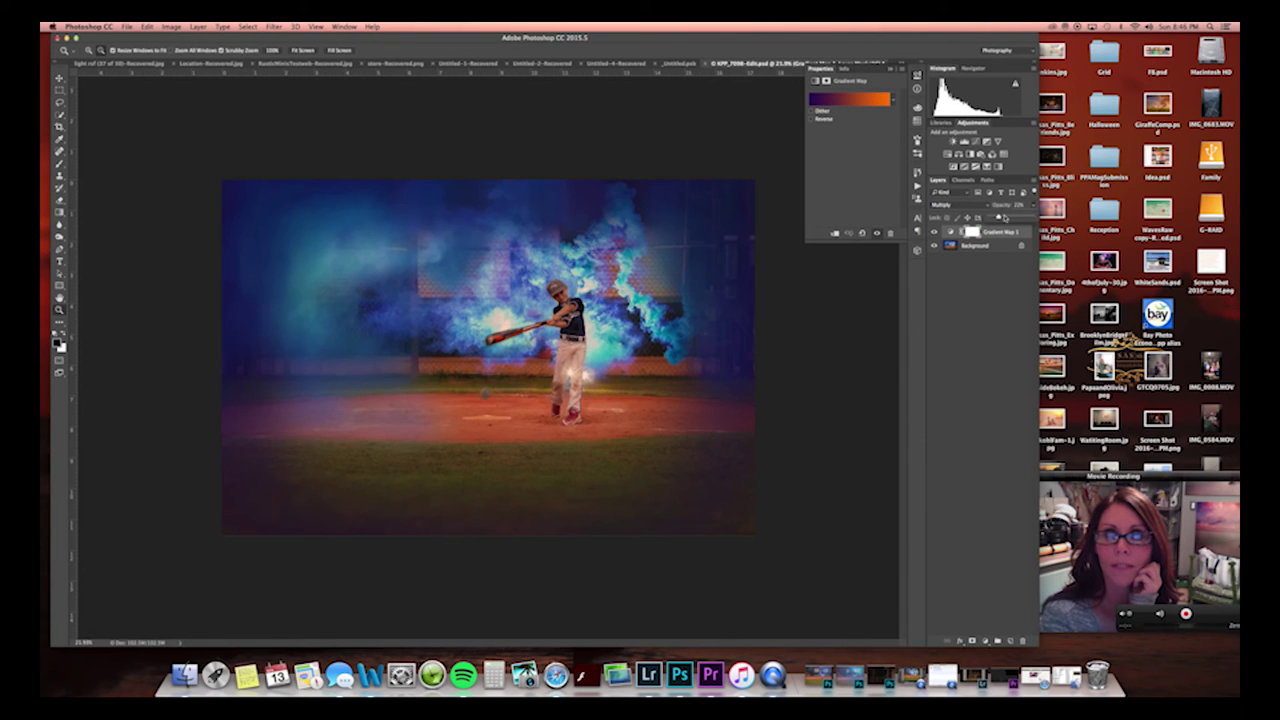
click(935, 232)
click(935, 232)
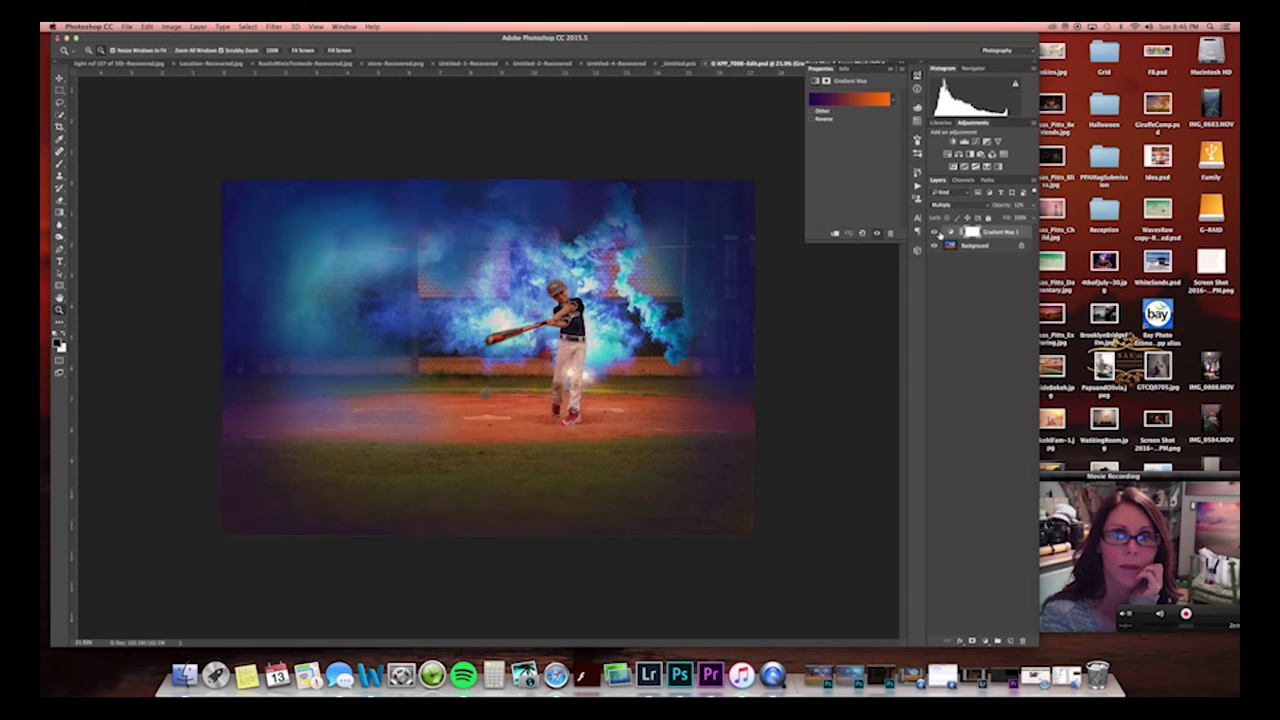
Paint black over the batter and central smoke on the Gradient Map layer's mask, and merge the layer into the background.
click(975, 233)
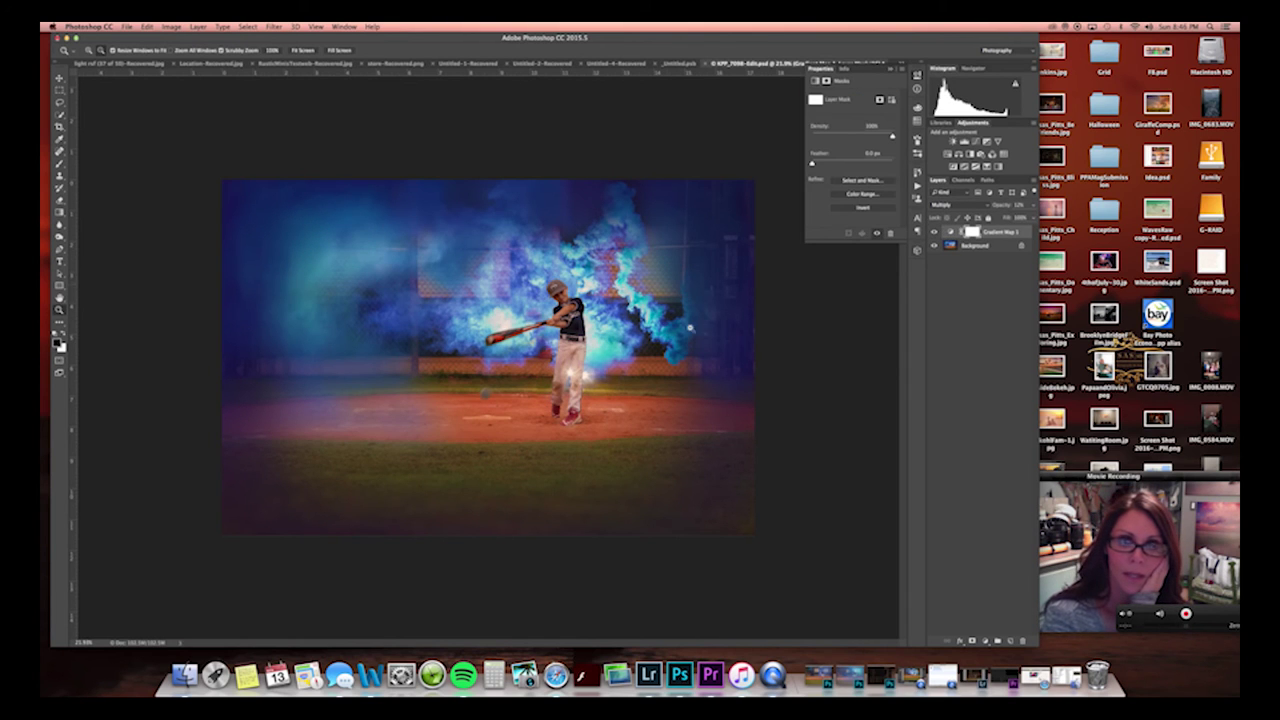
key(b)
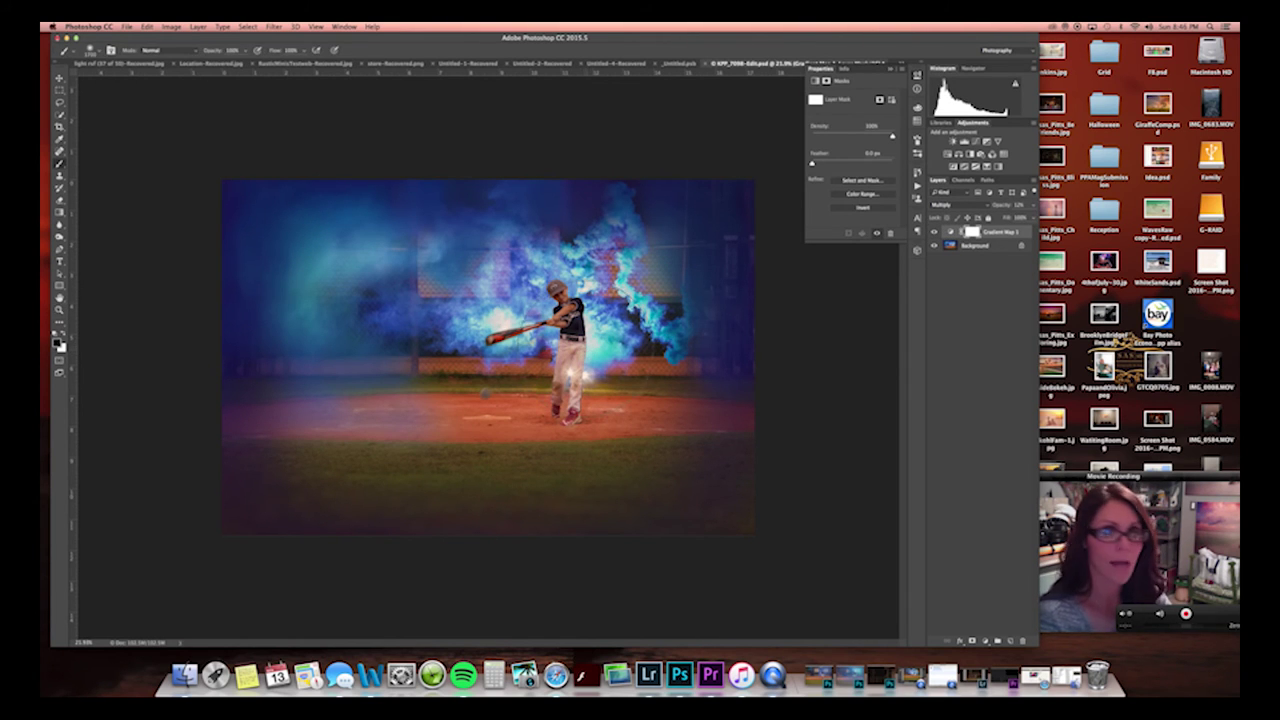
mouse_move(574, 310)
mouse_down()
mouse_move(503, 345)
mouse_move(602, 330)
mouse_up()
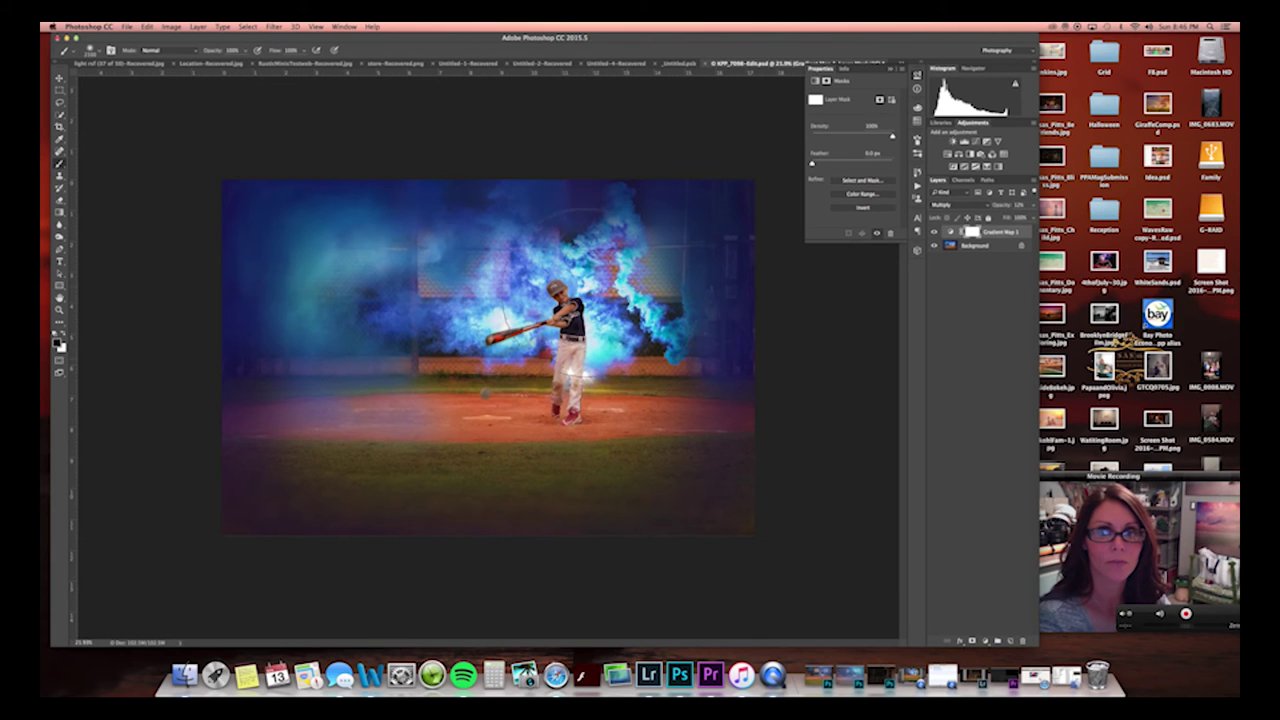
click(935, 235)
click(935, 234)
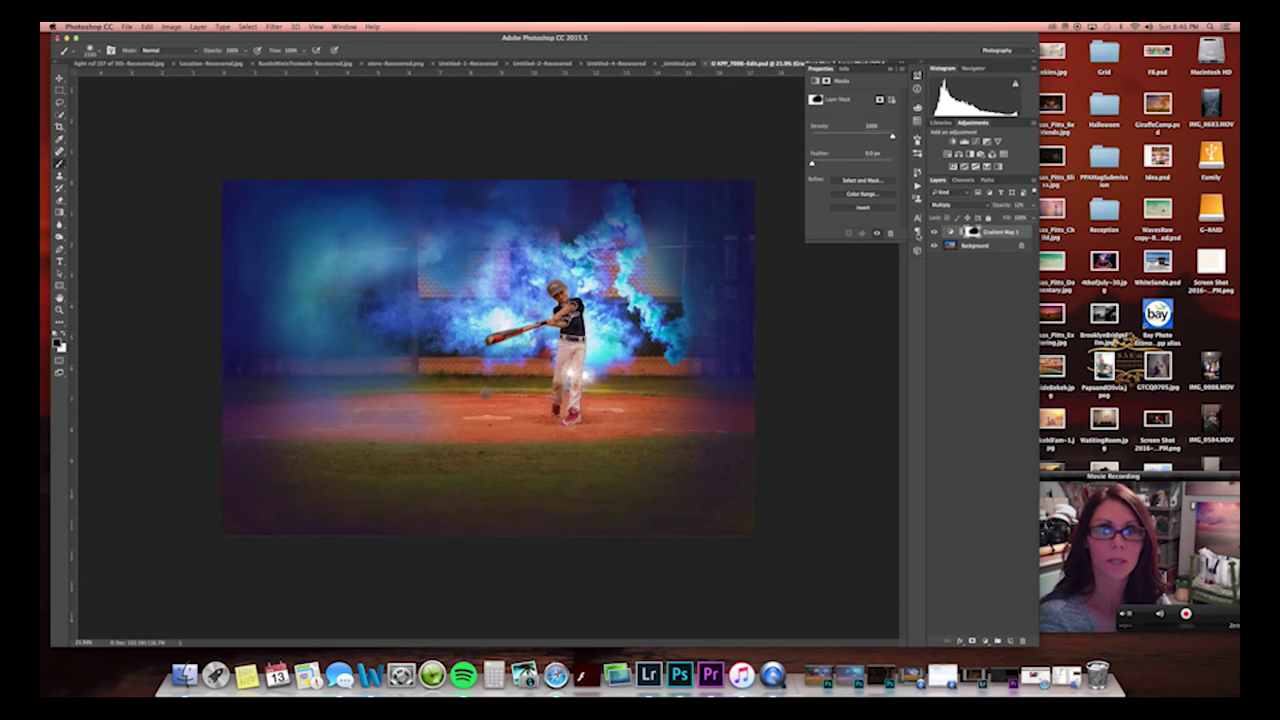
key(super+e)
key(BackSpace)
key(z)
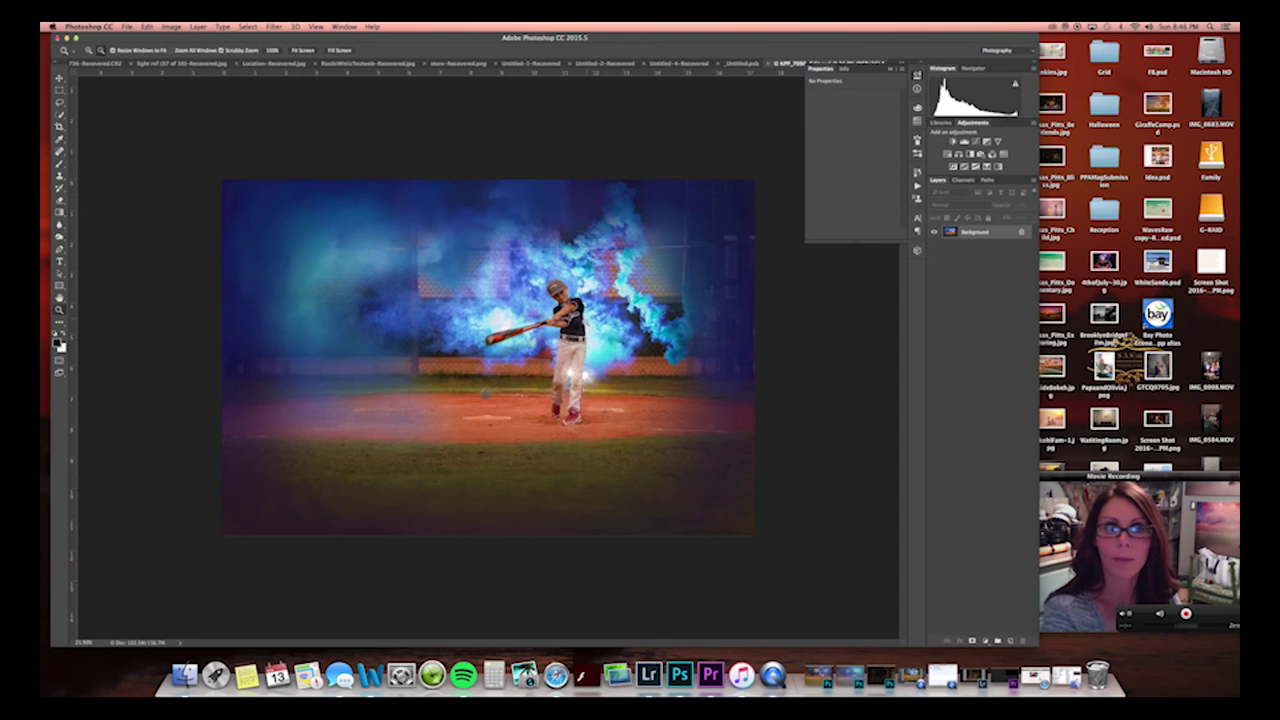
Run the SharpenNoise action from The Kansas Collection and merge the resulting layer into the background.
mouse_move(578, 316)
mouse_down()
mouse_move(631, 274)
mouse_move(577, 317)
mouse_up()
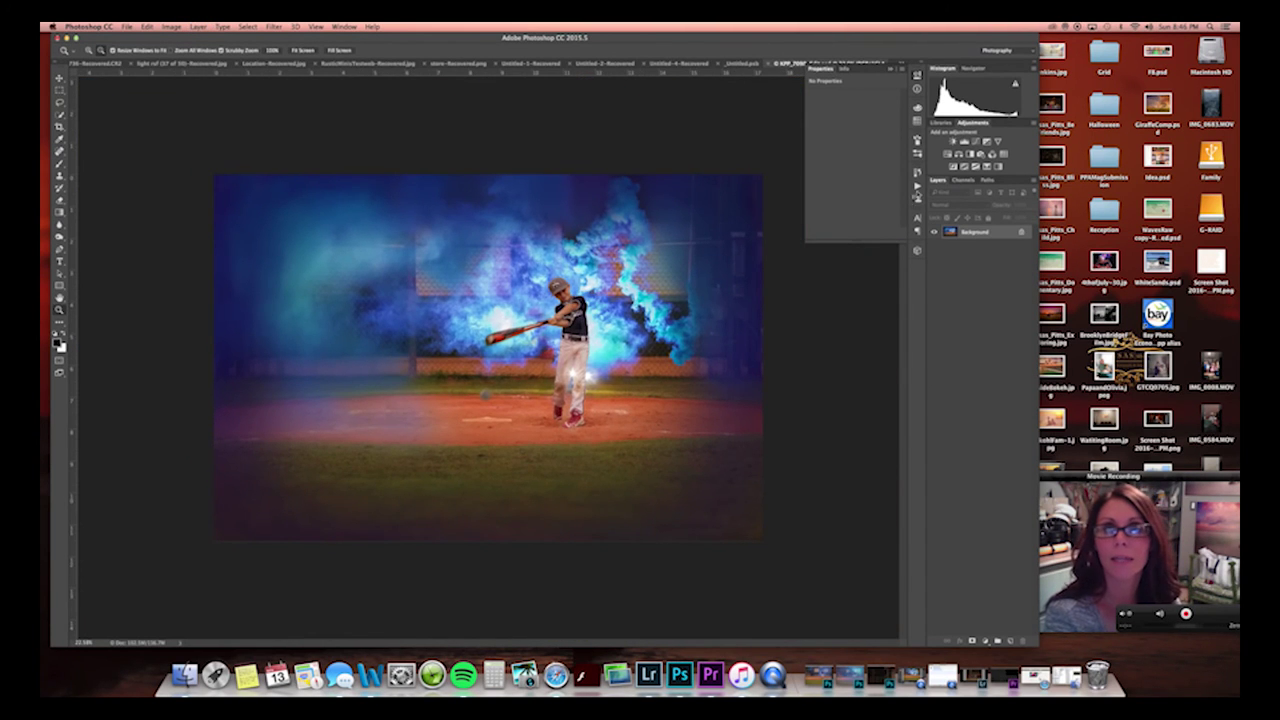
click(917, 187)
scroll(897, 300, up, 5)
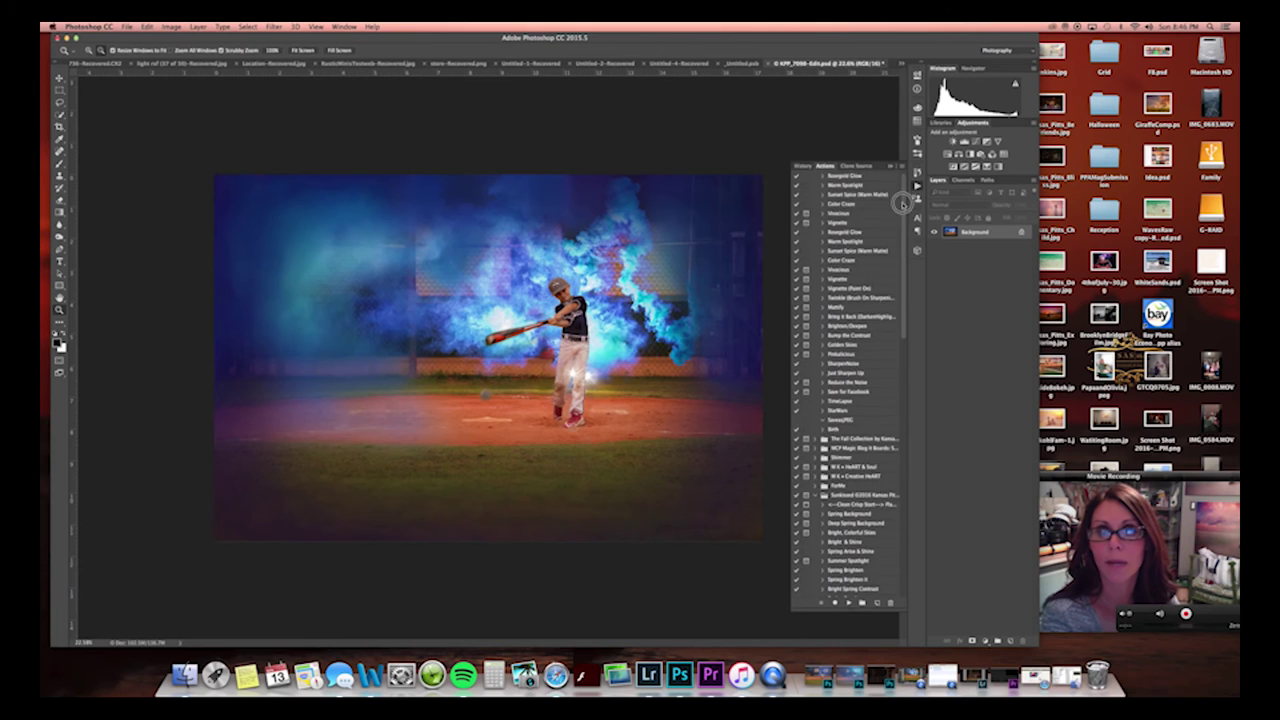
click(858, 363)
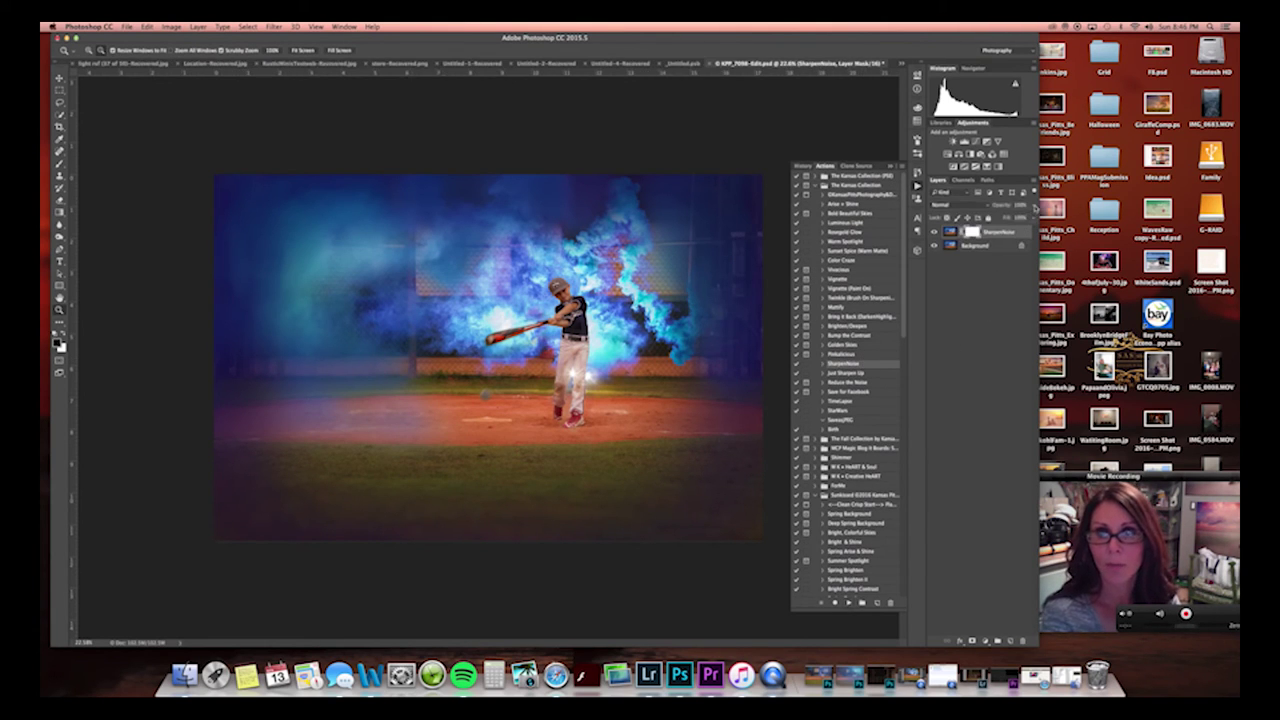
key(super+e)
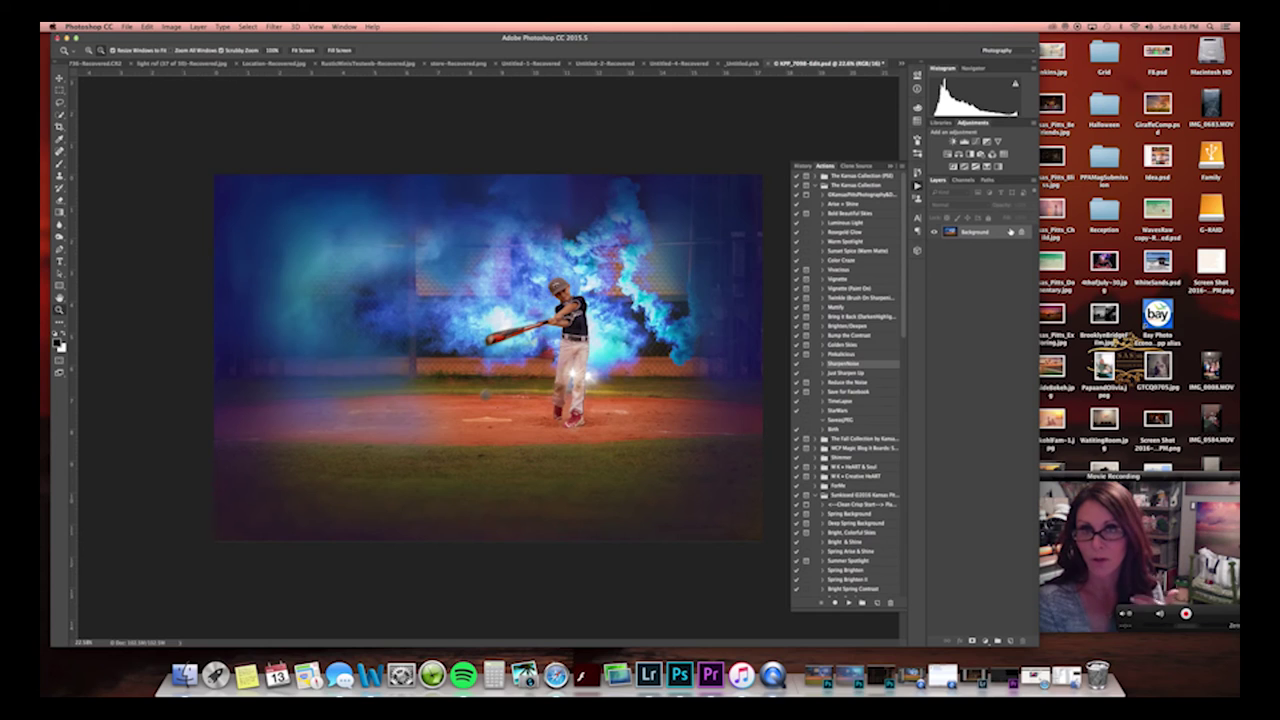
Review the action sets, collapsing the Sunkissed set and expanding The Fall Collection to see its actions.
click(870, 176)
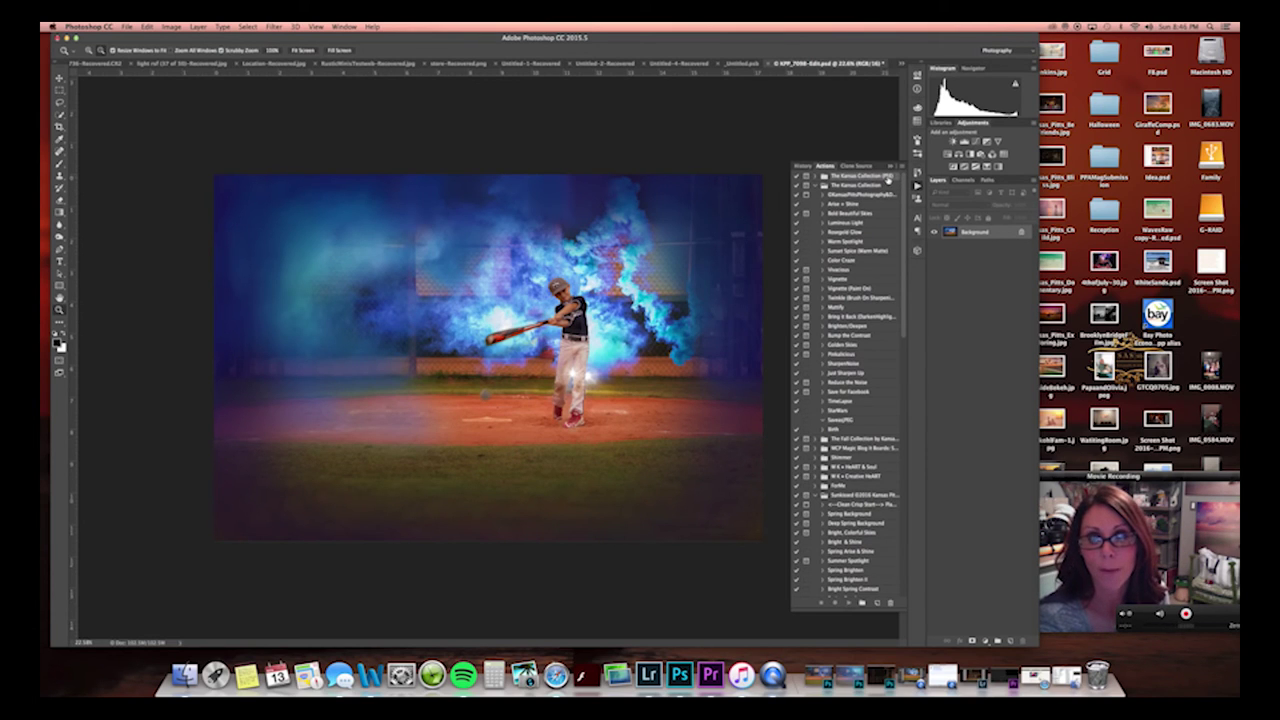
click(871, 440)
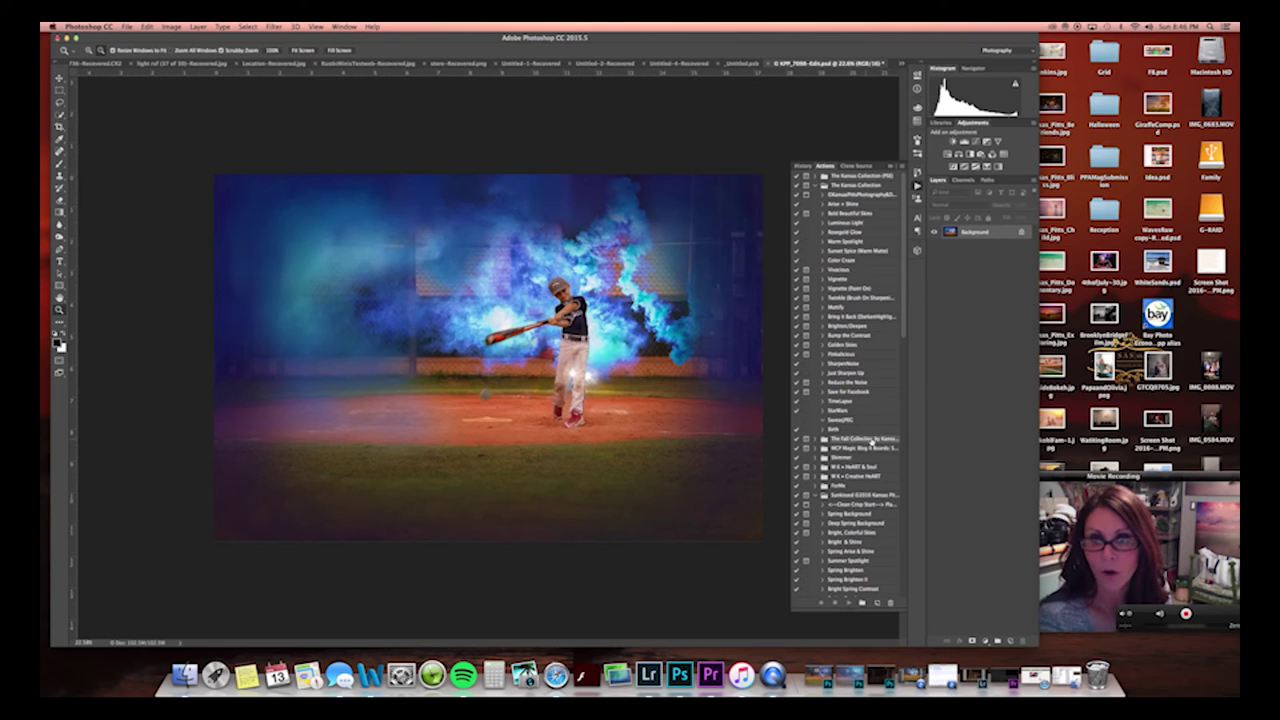
click(862, 496)
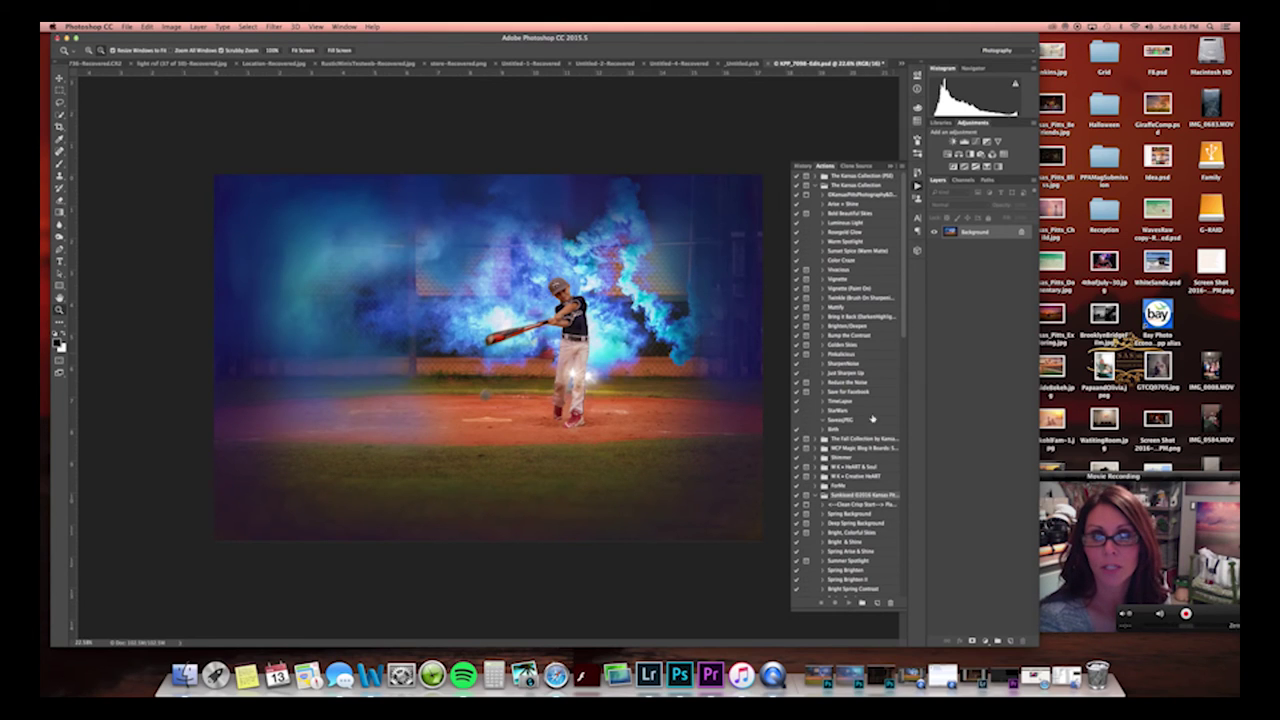
click(820, 496)
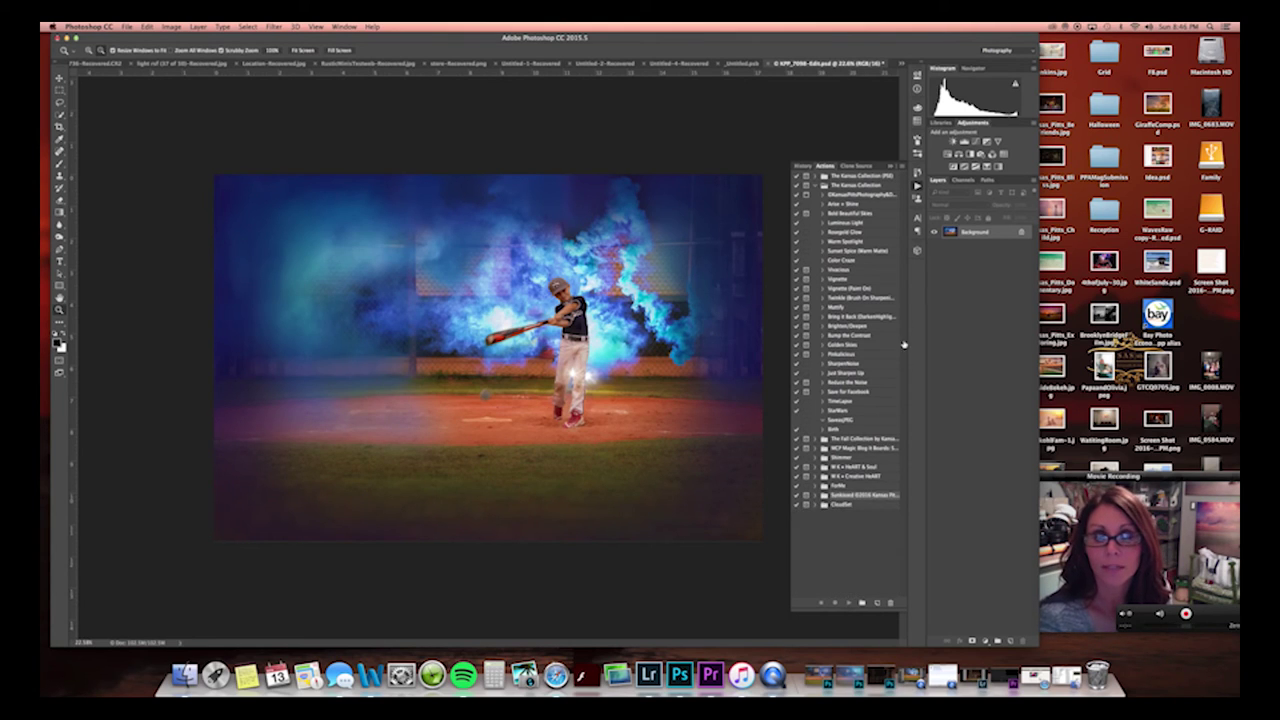
click(816, 441)
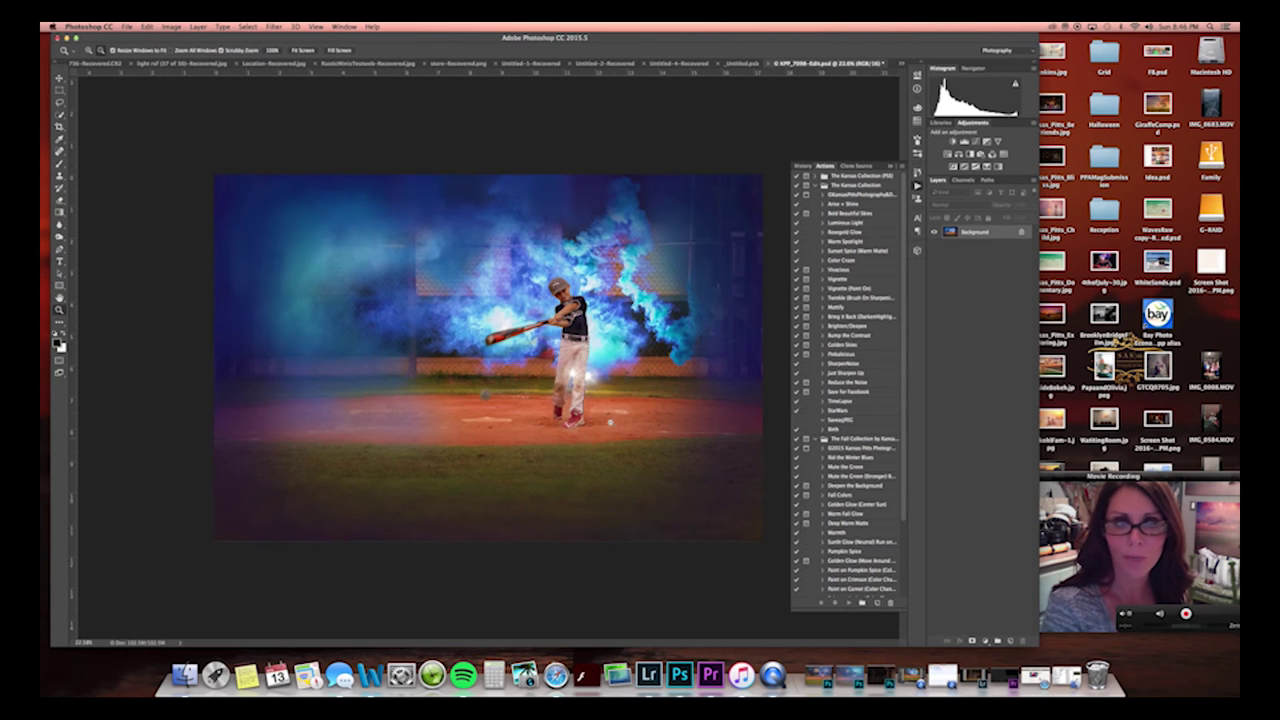
Set the foreground color to the dark blue #122364 sampled from the photo's upper edge.
drag(610, 422, 597, 420)
click(60, 127)
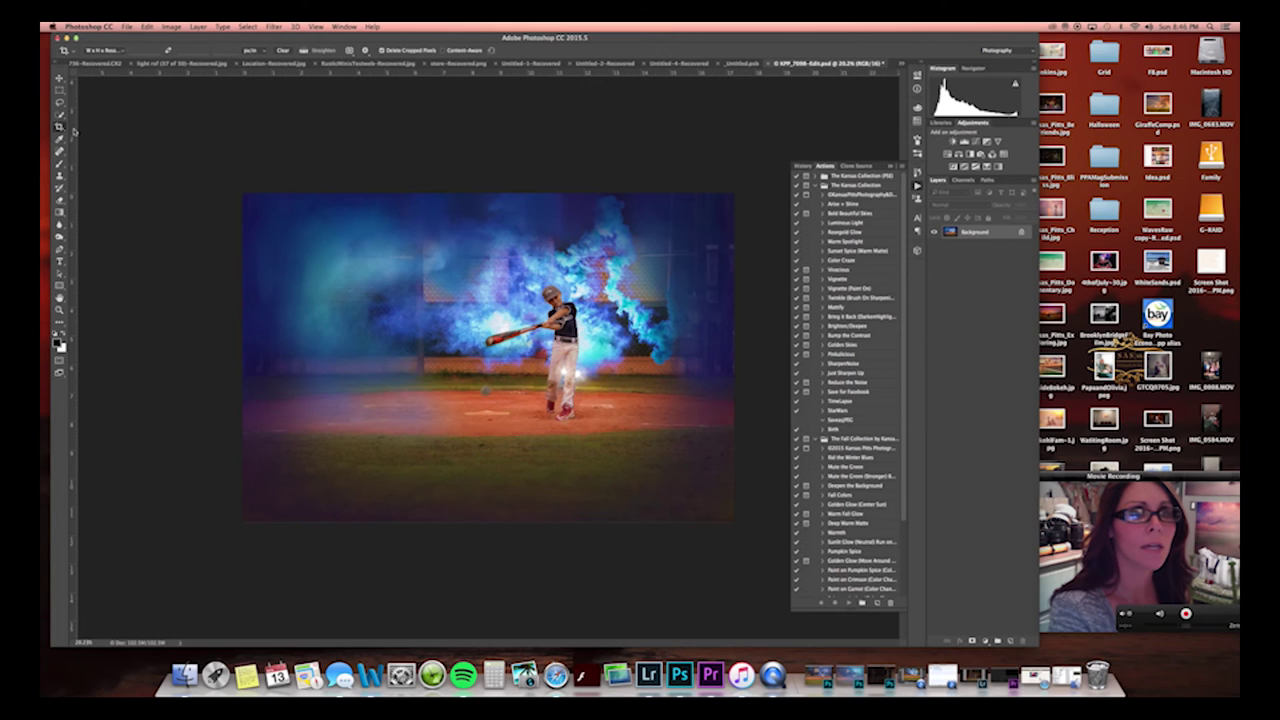
click(171, 27)
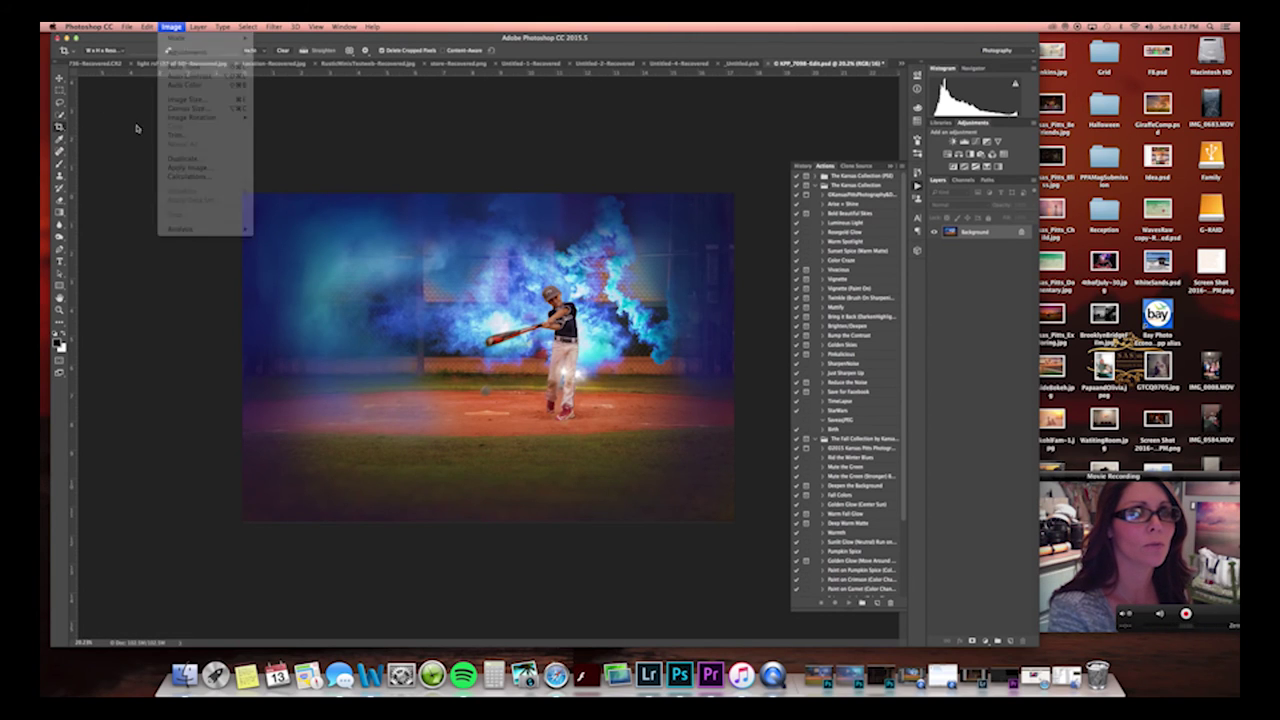
click(58, 341)
click(325, 195)
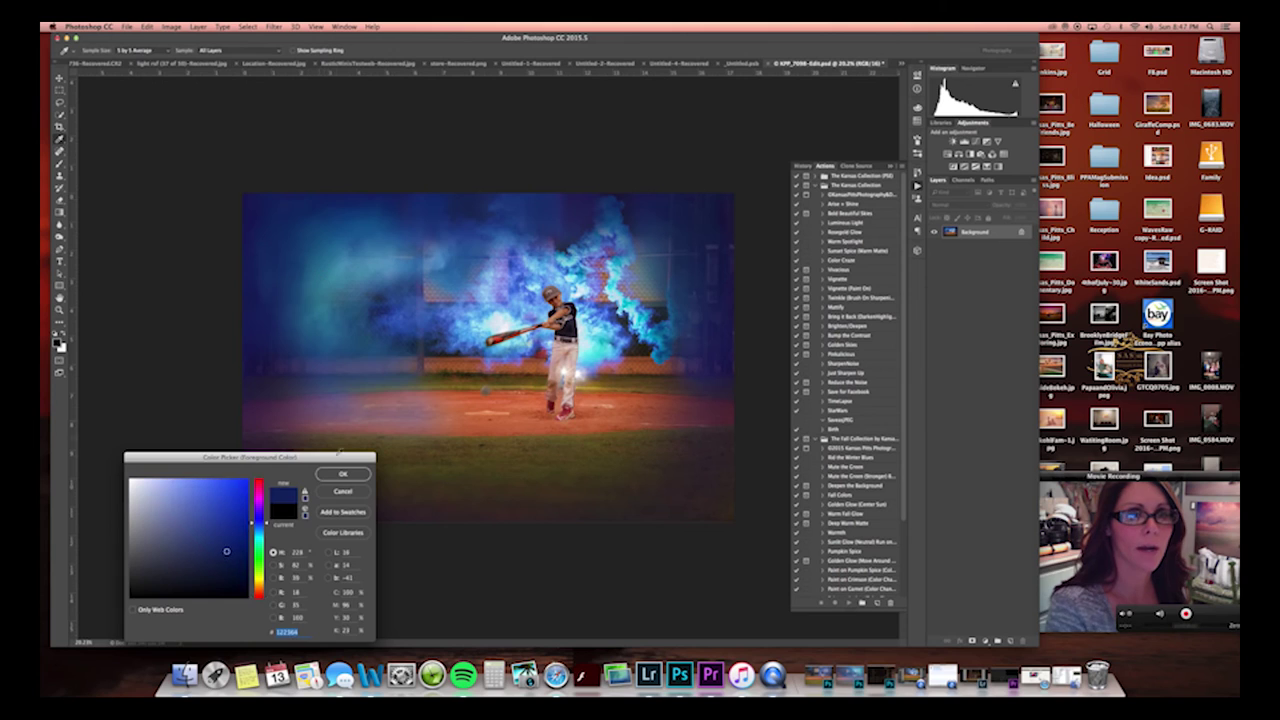
click(343, 474)
Extend the canvas upward by about 1.5 inches in the foreground color, anchoring the photo at the bottom.
click(171, 27)
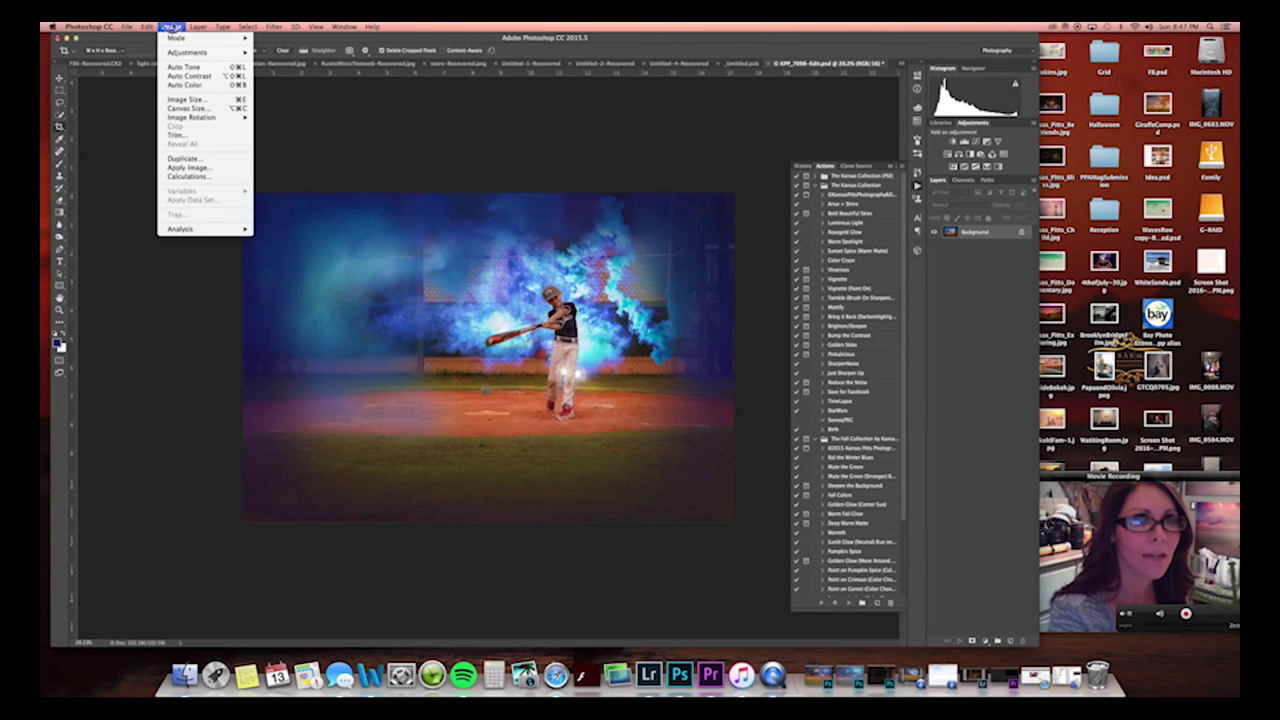
click(188, 108)
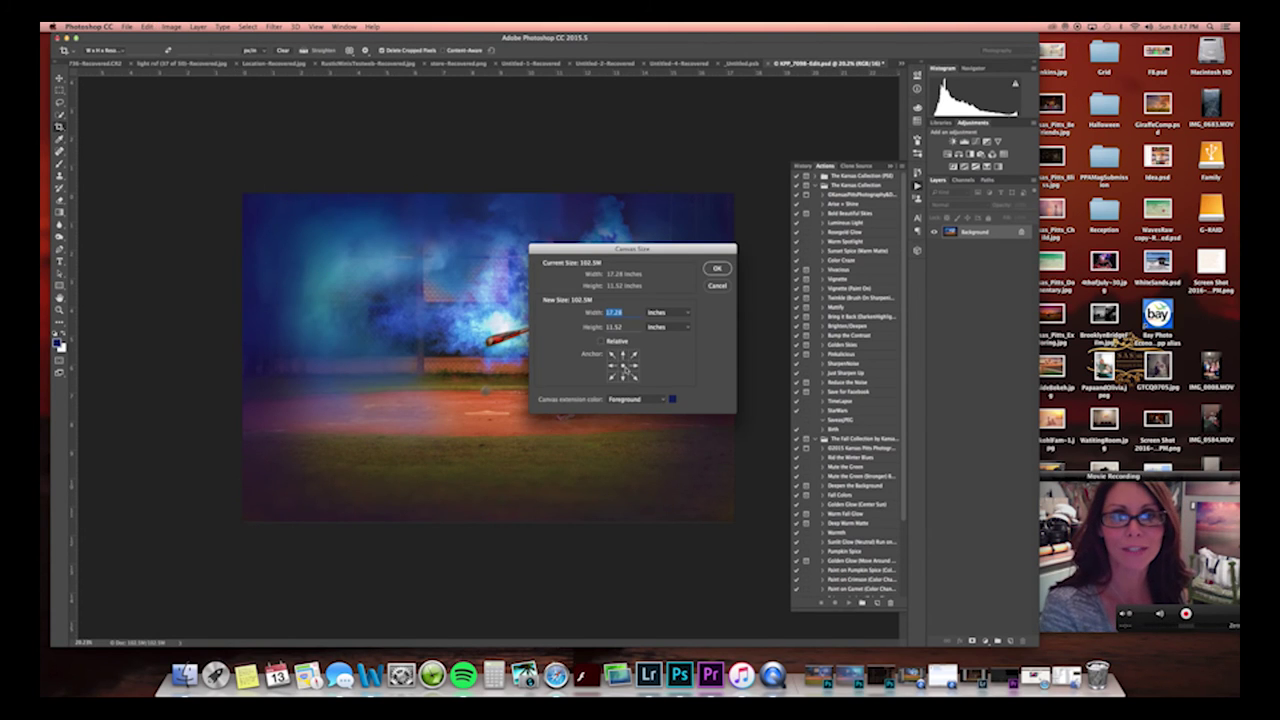
key(Tab)
text(12)
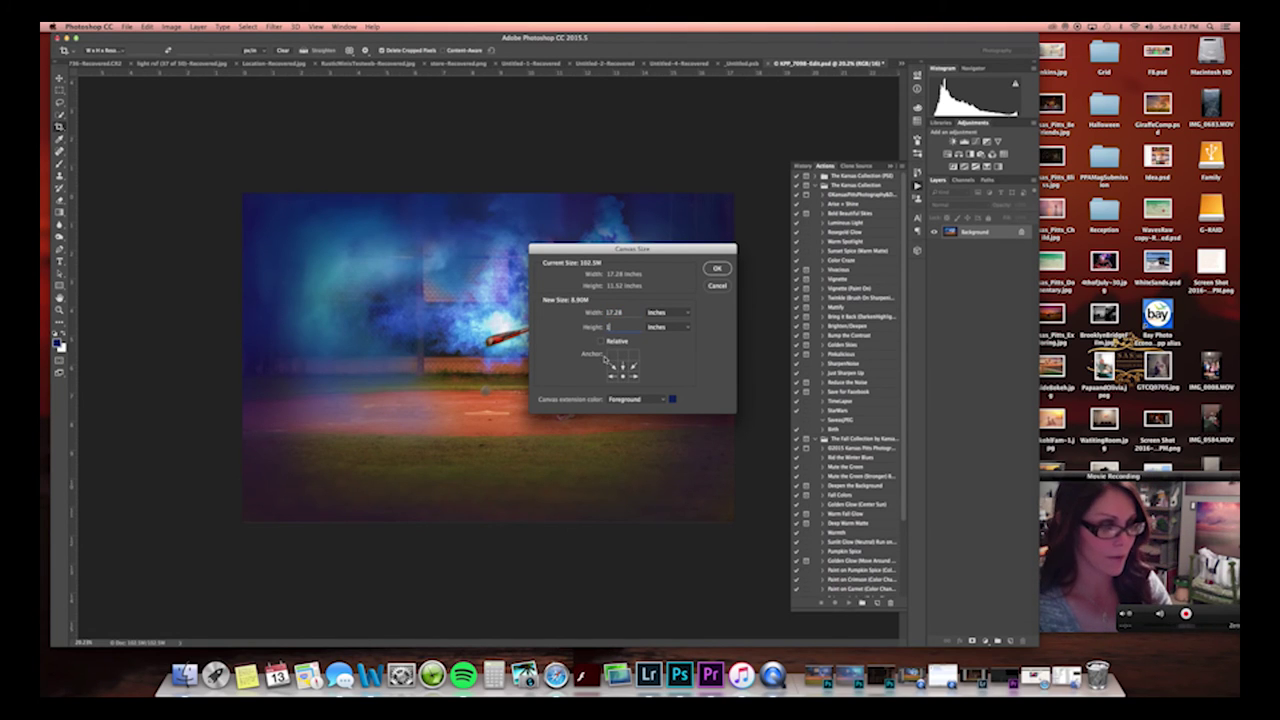
key(Return)
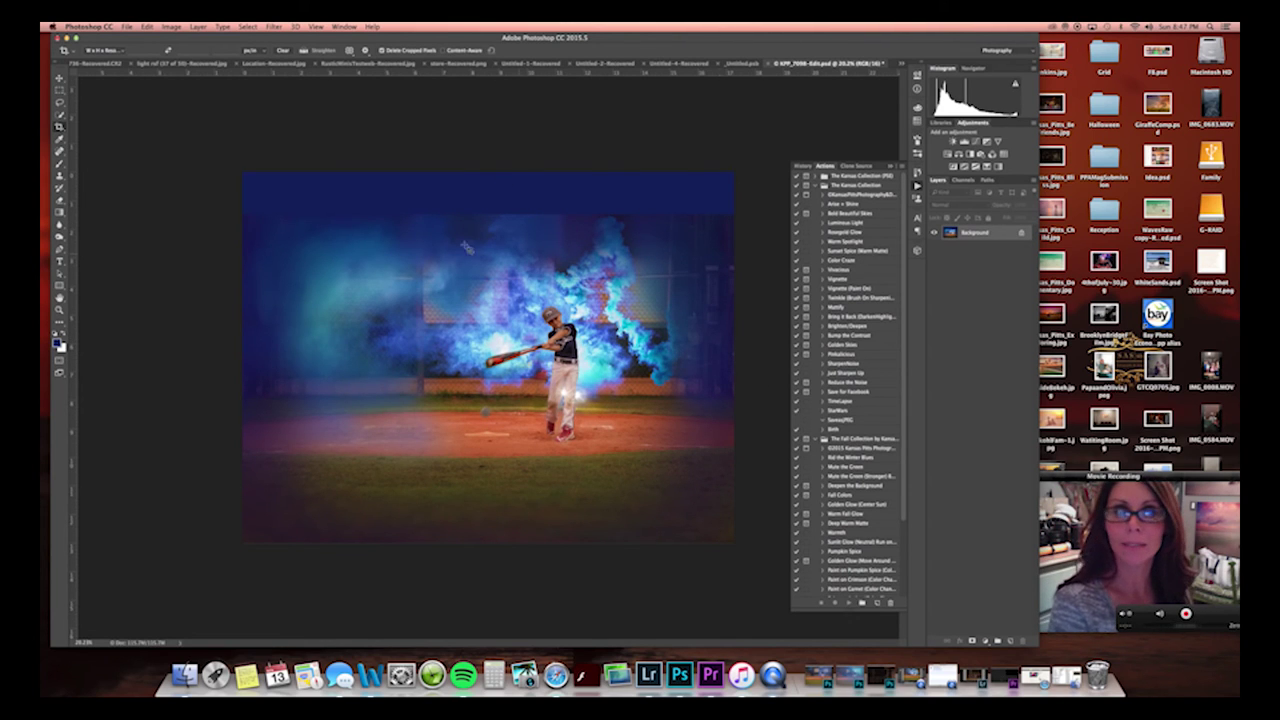
Copy a full-width strip of the photo's upper edge to a new layer and stretch it upward over the blue extension.
click(59, 89)
drag(243, 213, 734, 268)
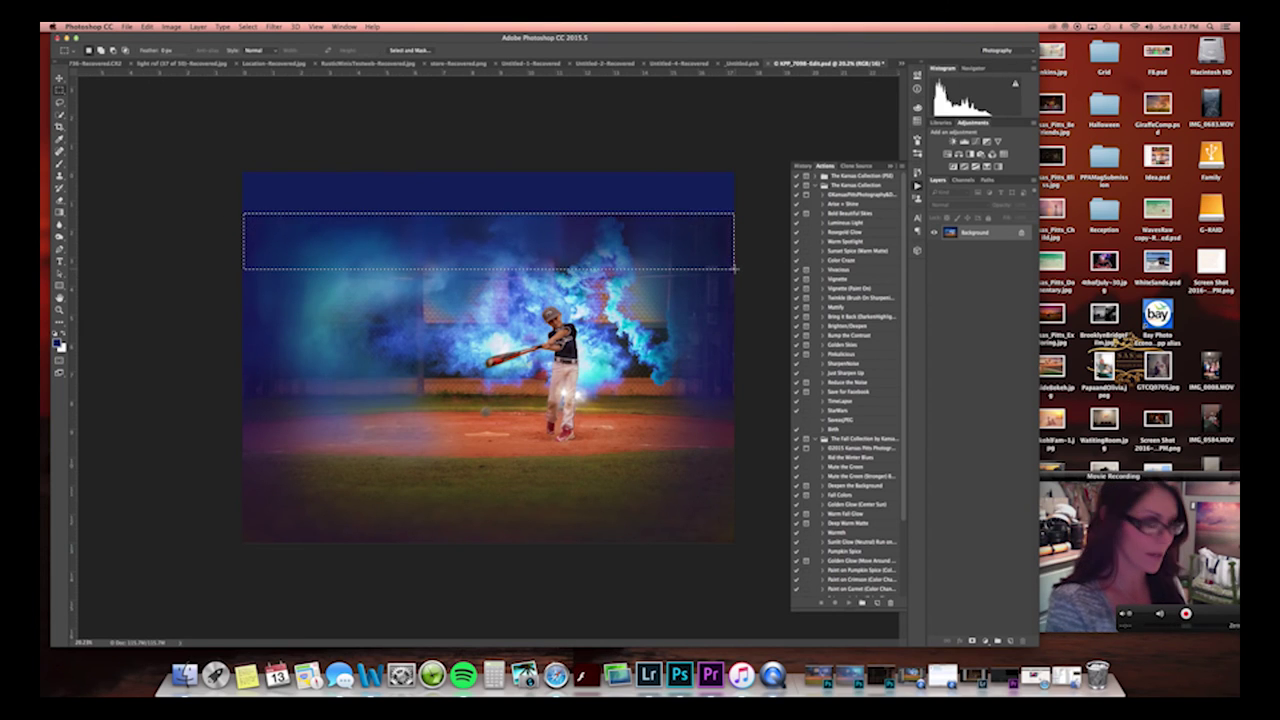
key(ctrl+j)
key(ctrl+t)
drag(489, 213, 490, 171)
drag(489, 268, 489, 250)
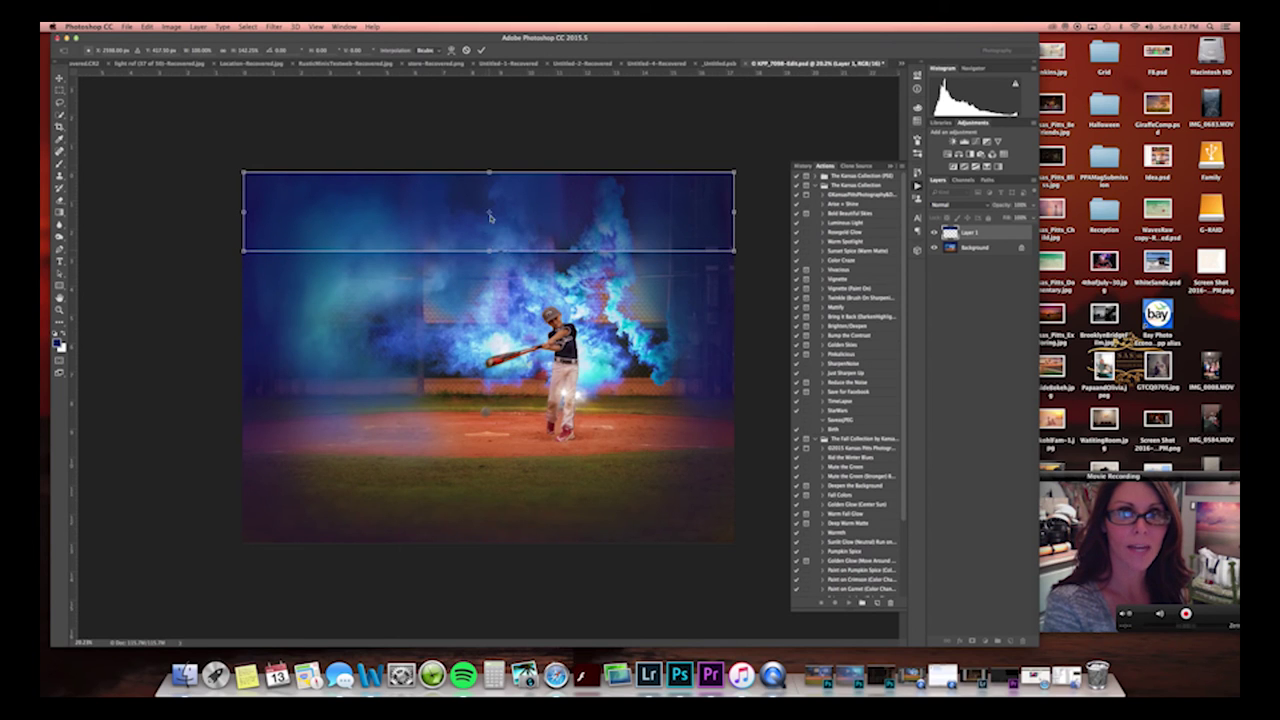
key(Return)
Add a mask to the stretched strip layer and brush away its lower seam, restoring the upper area in white.
click(983, 642)
key(b)
key(bracketleft)
key(bracketleft)
key(bracketleft)
key(bracketleft)
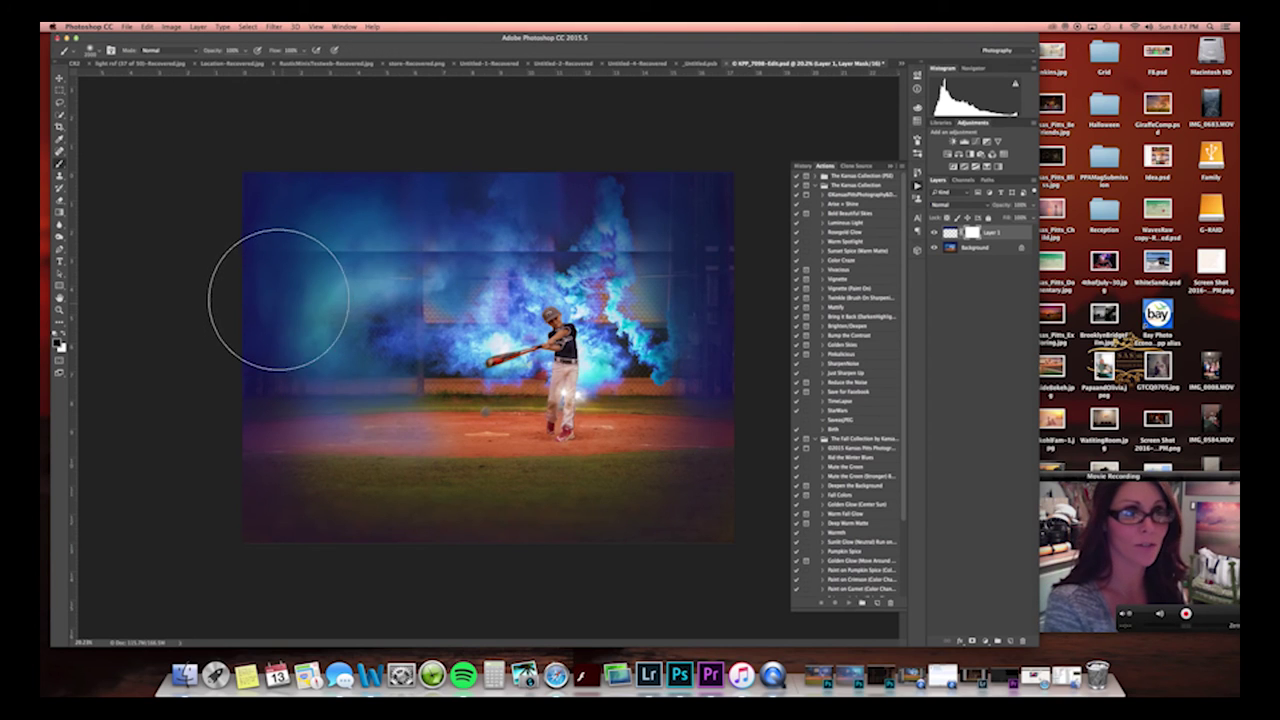
mouse_move(266, 273)
mouse_down()
mouse_move(734, 271)
mouse_move(455, 290)
mouse_move(440, 290)
mouse_move(751, 270)
mouse_up()
key(x)
drag(669, 205, 242, 200)
key(x)
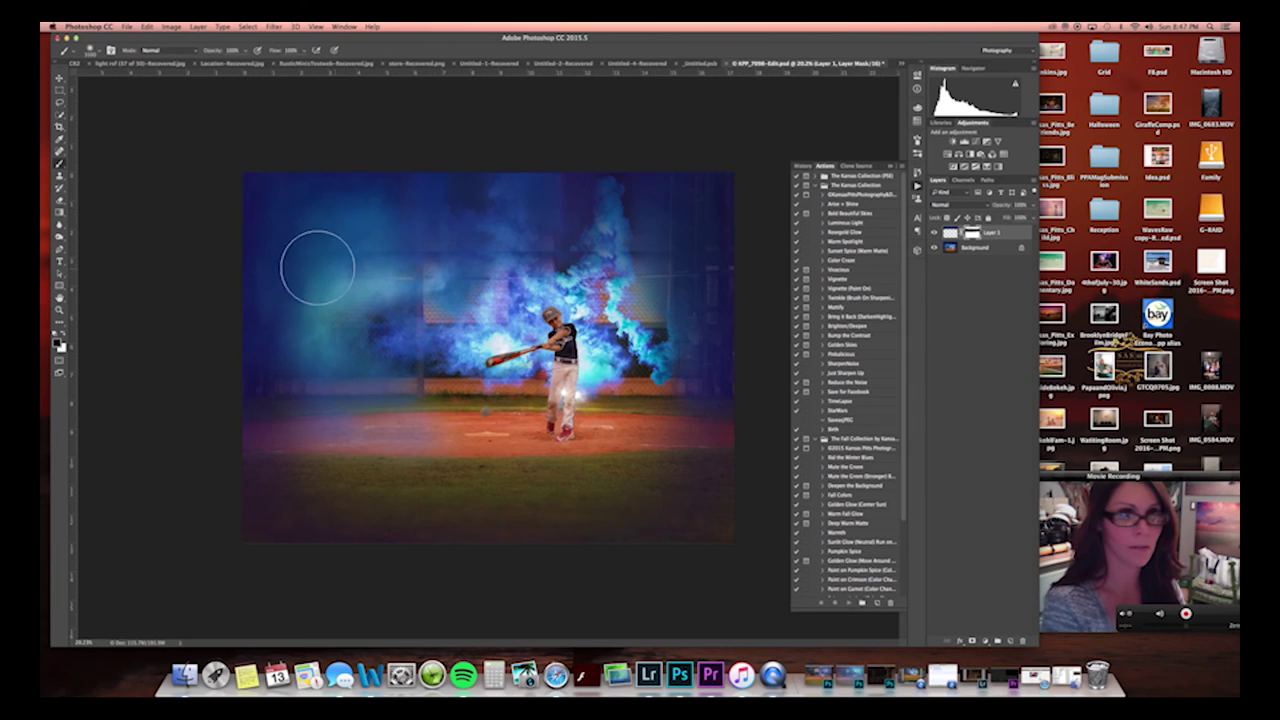
Compare the image with and without the strip layer, and mask out leftover seam traces with a smaller brush.
key(bracketleft)
key(bracketleft)
key(bracketleft)
key(bracketleft)
key(bracketleft)
key(bracketleft)
key(bracketleft)
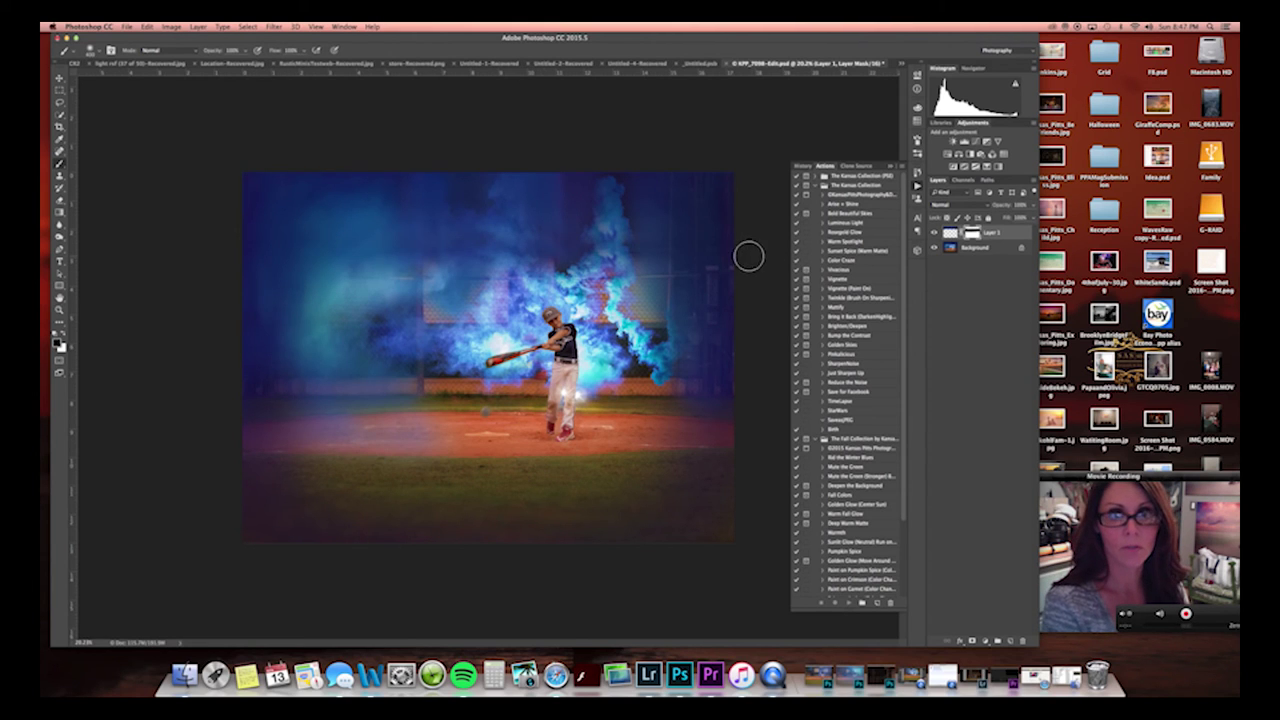
click(935, 232)
click(935, 232)
click(935, 232)
click(935, 232)
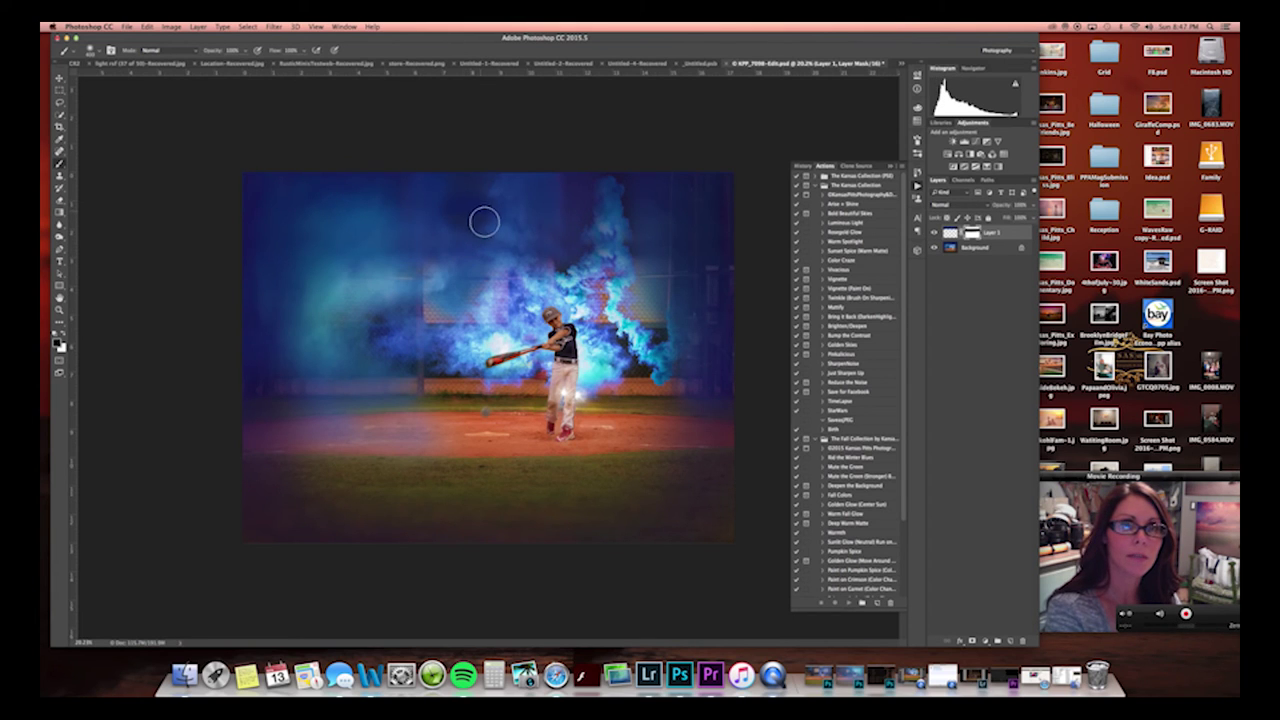
drag(436, 231, 720, 230)
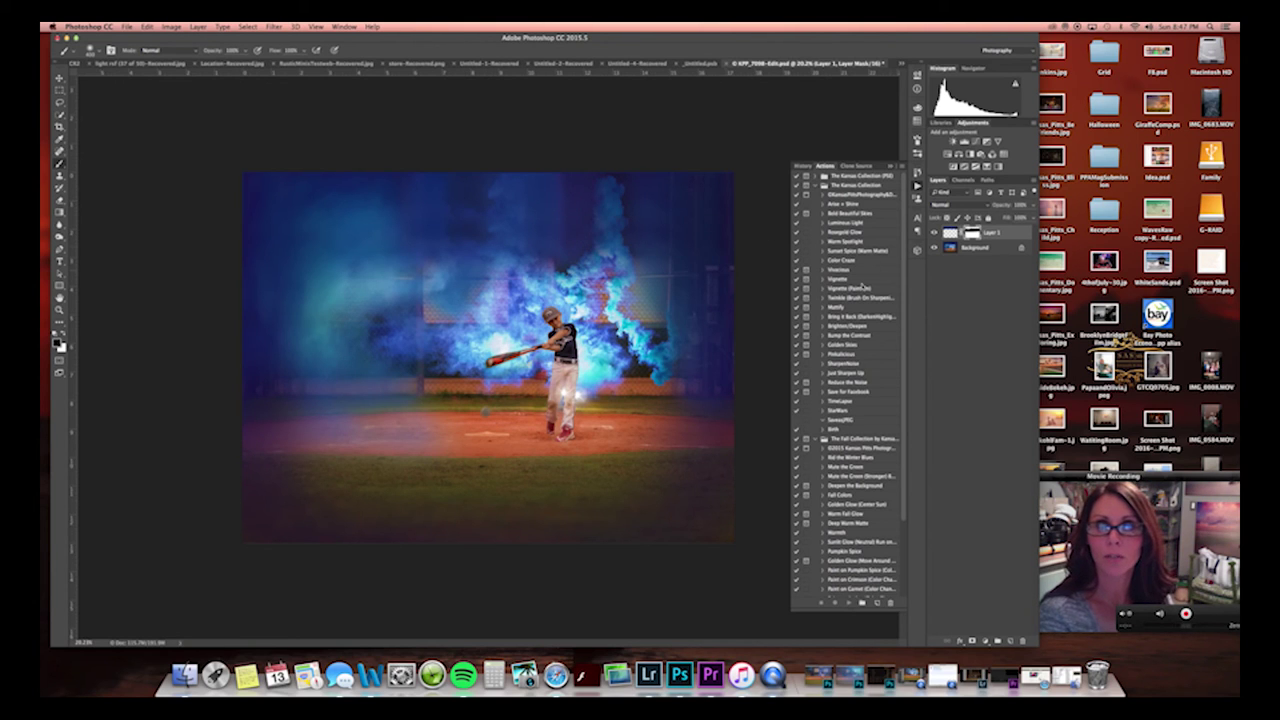
Run the Vignette (Paint On) action and paint the vignette across the photo's upper edge with a larger brush.
click(852, 288)
click(849, 603)
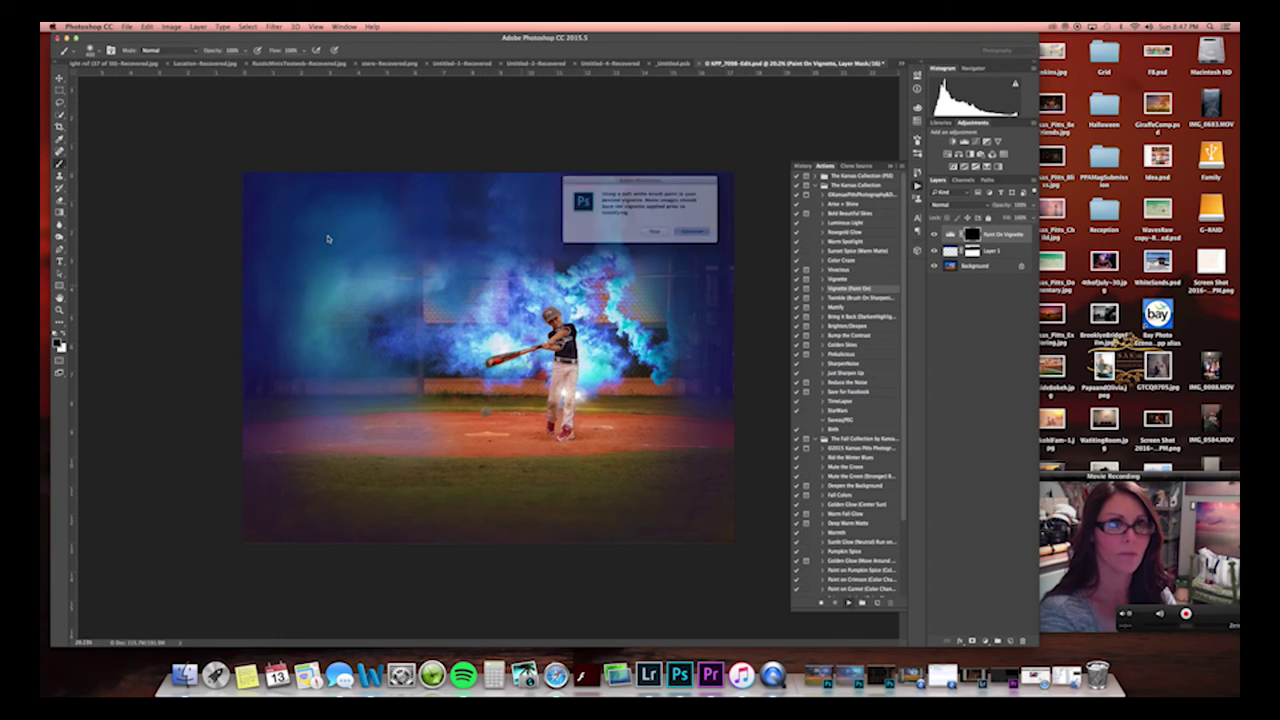
key(bracketright)
key(bracketright)
key(bracketright)
key(bracketright)
key(bracketright)
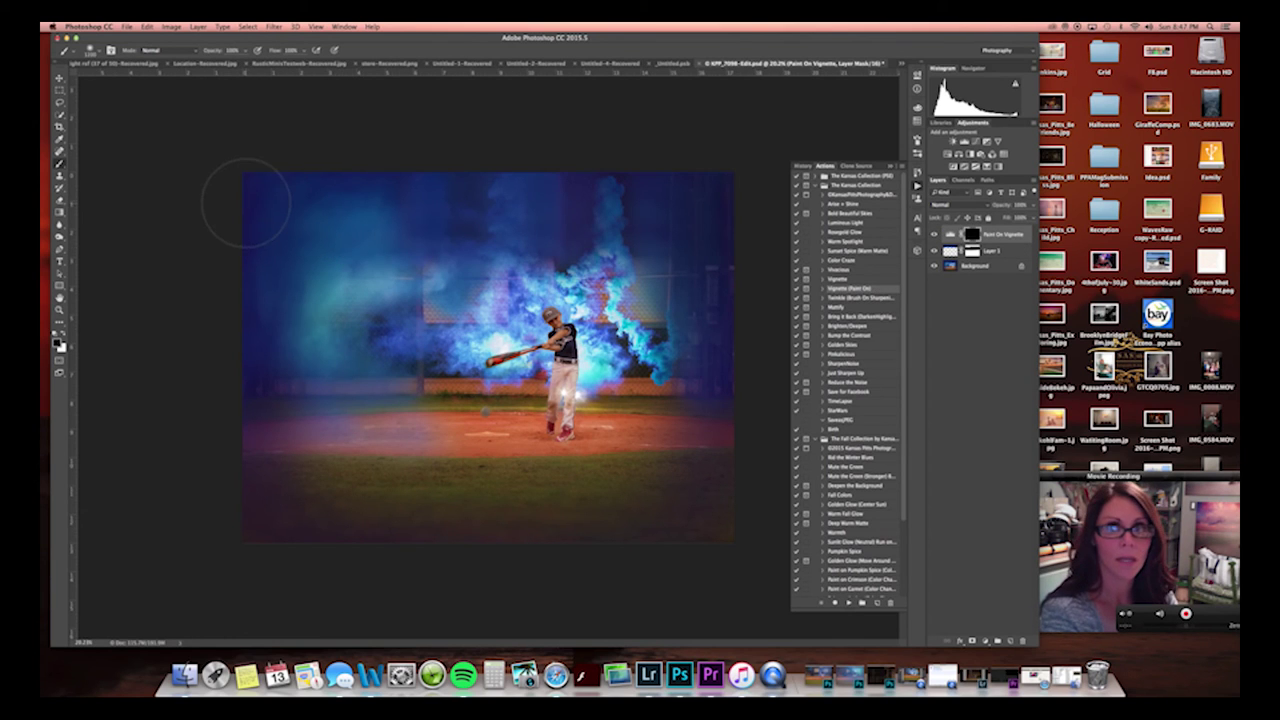
mouse_move(246, 200)
mouse_down()
mouse_move(403, 175)
mouse_move(629, 180)
mouse_move(760, 200)
mouse_up()
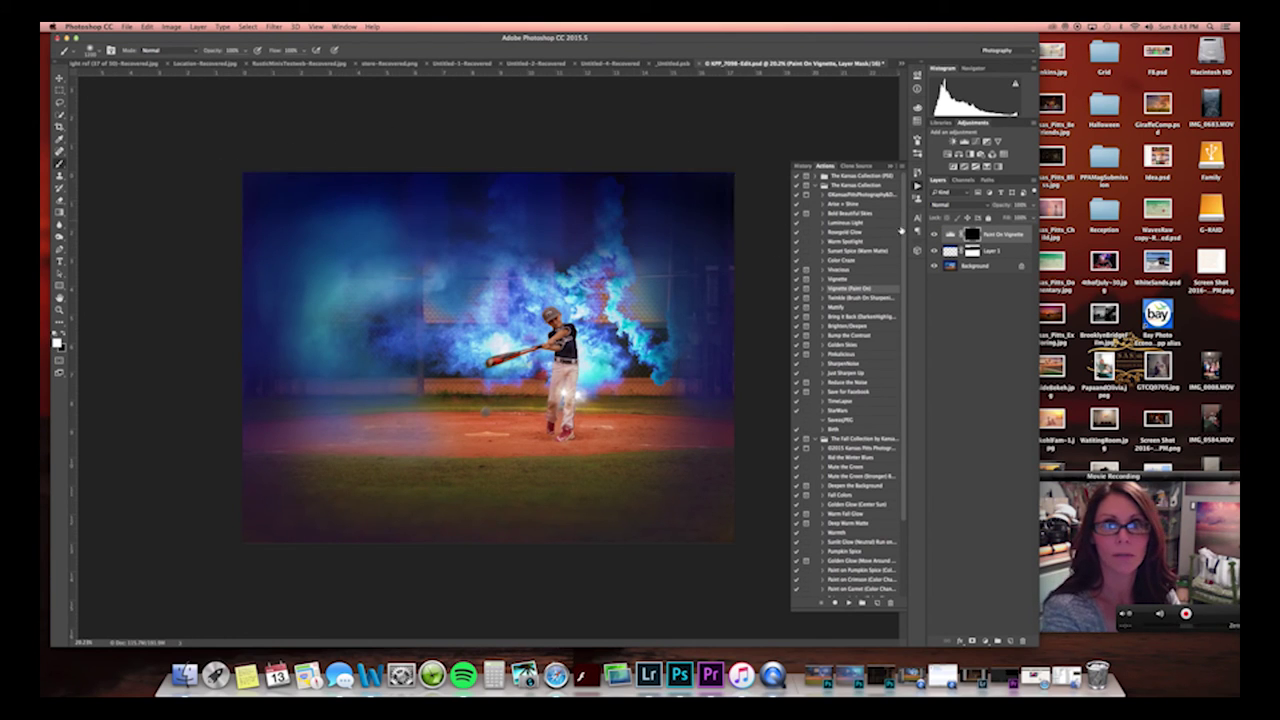
Reduce the Paint On Vignette layer's opacity to about 57% and compare the image with Layer 1 hidden and shown.
click(1032, 206)
drag(1009, 217, 1016, 218)
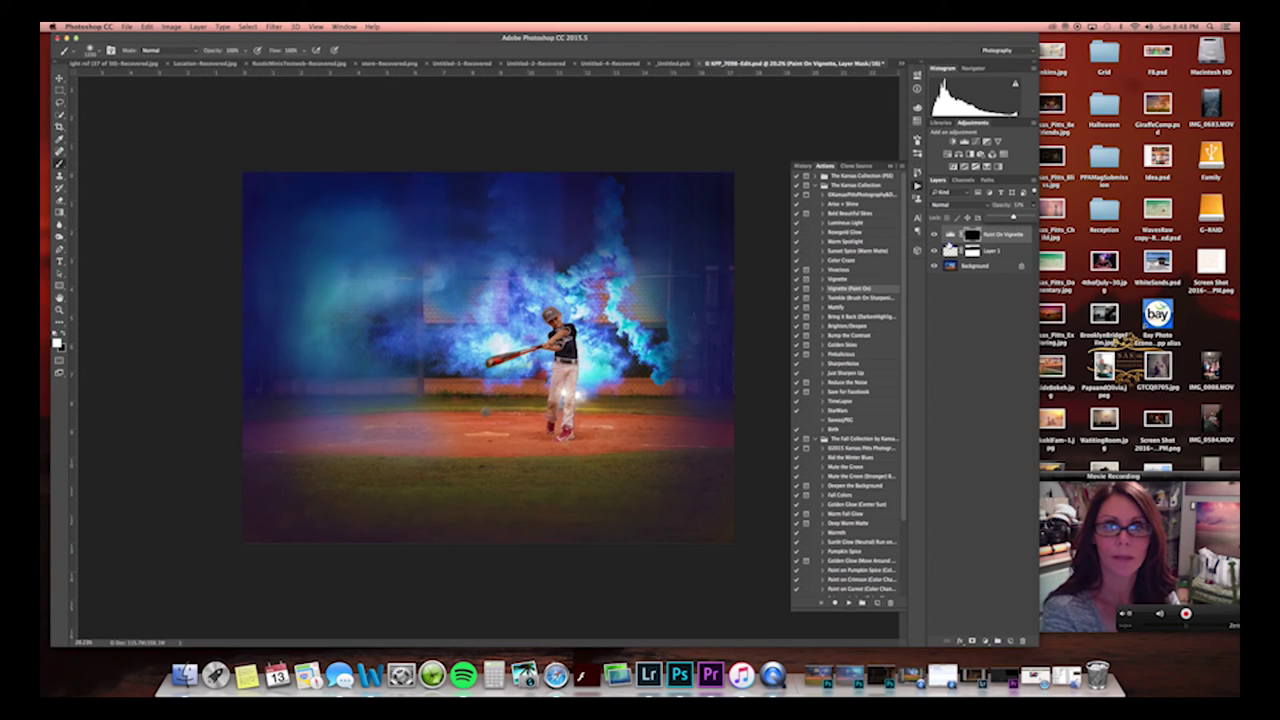
click(933, 253)
click(935, 252)
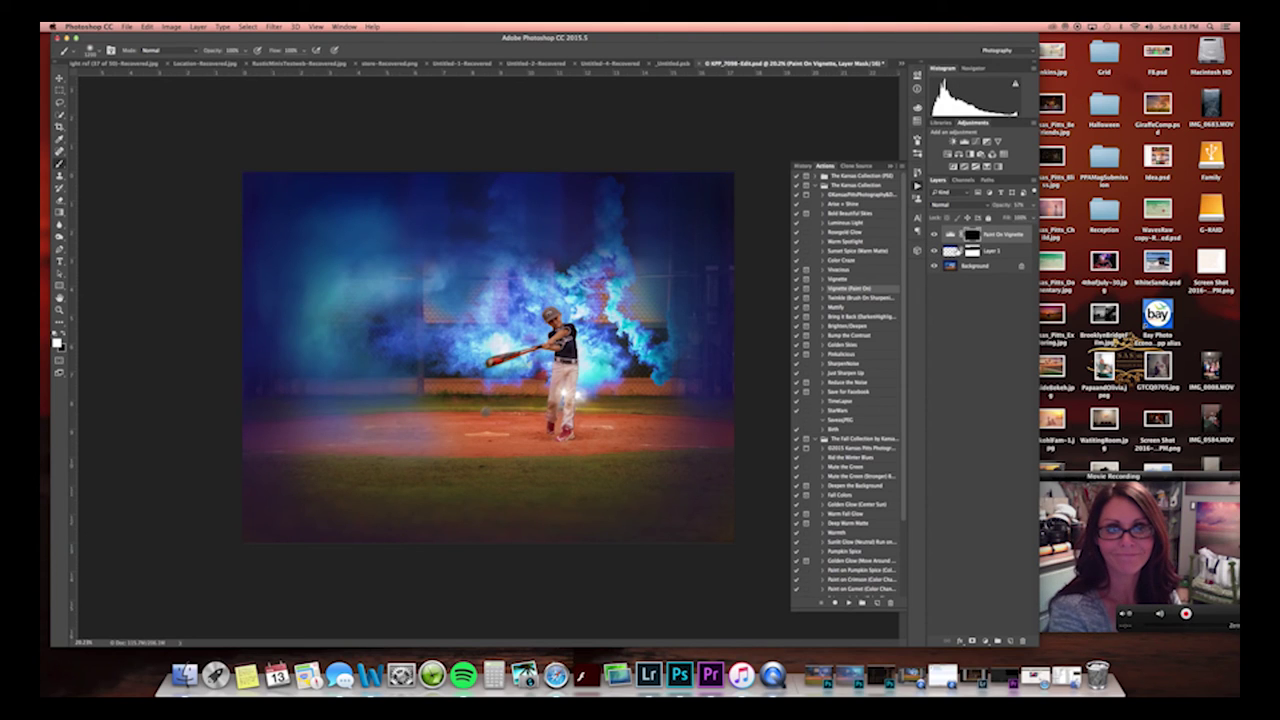
click(934, 251)
click(934, 251)
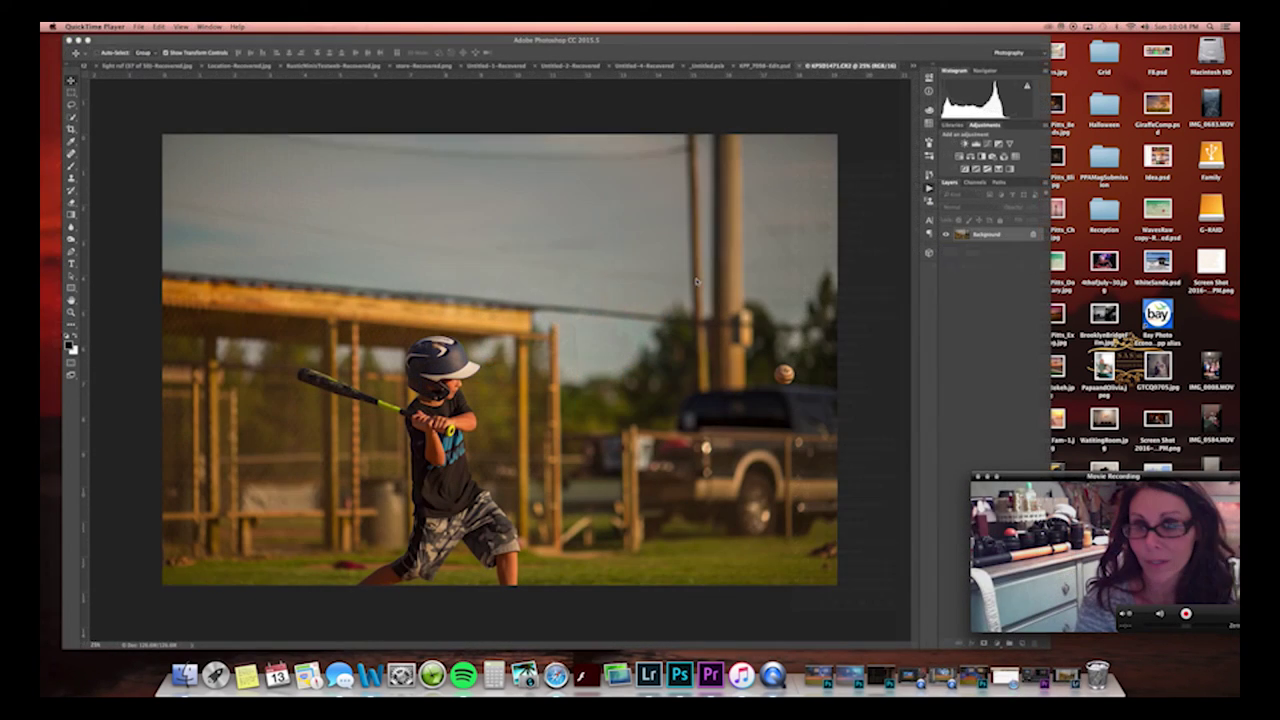
Switch to the KPP_7098-Edit.psd document, copy the selected bat to a new layer and rotate the copy upward from the original.
click(771, 70)
click(771, 66)
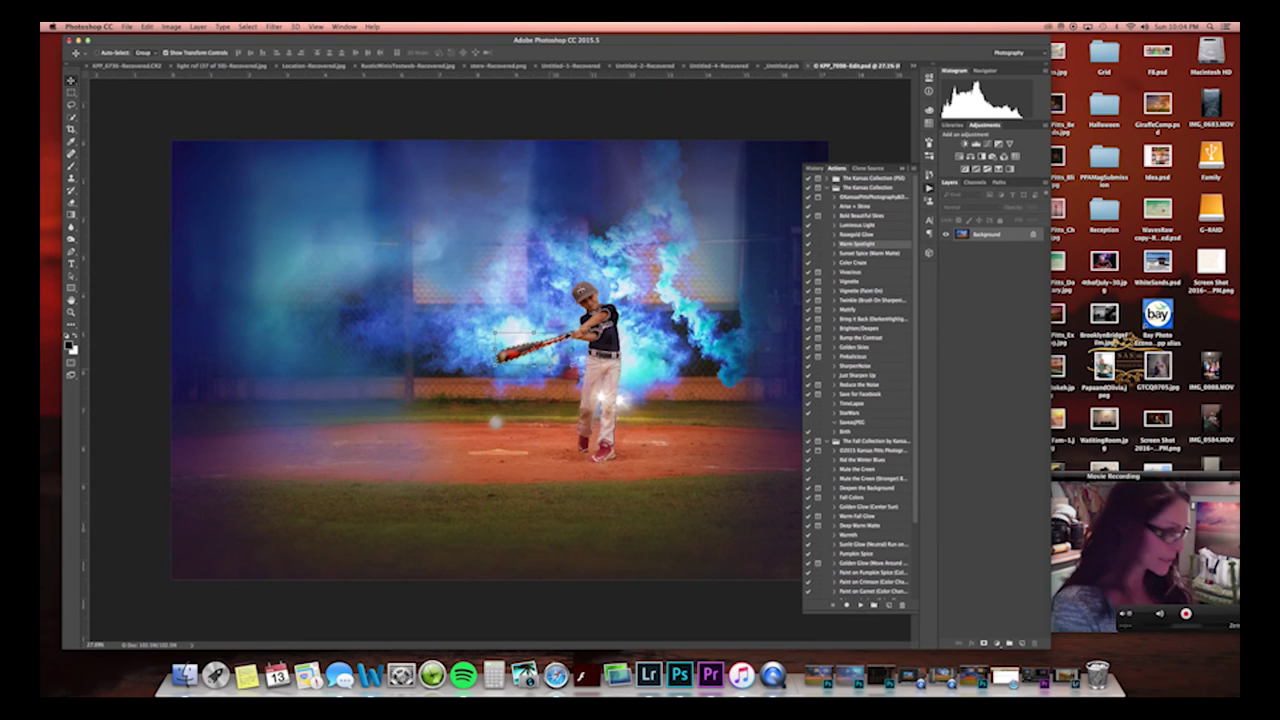
key(super+j)
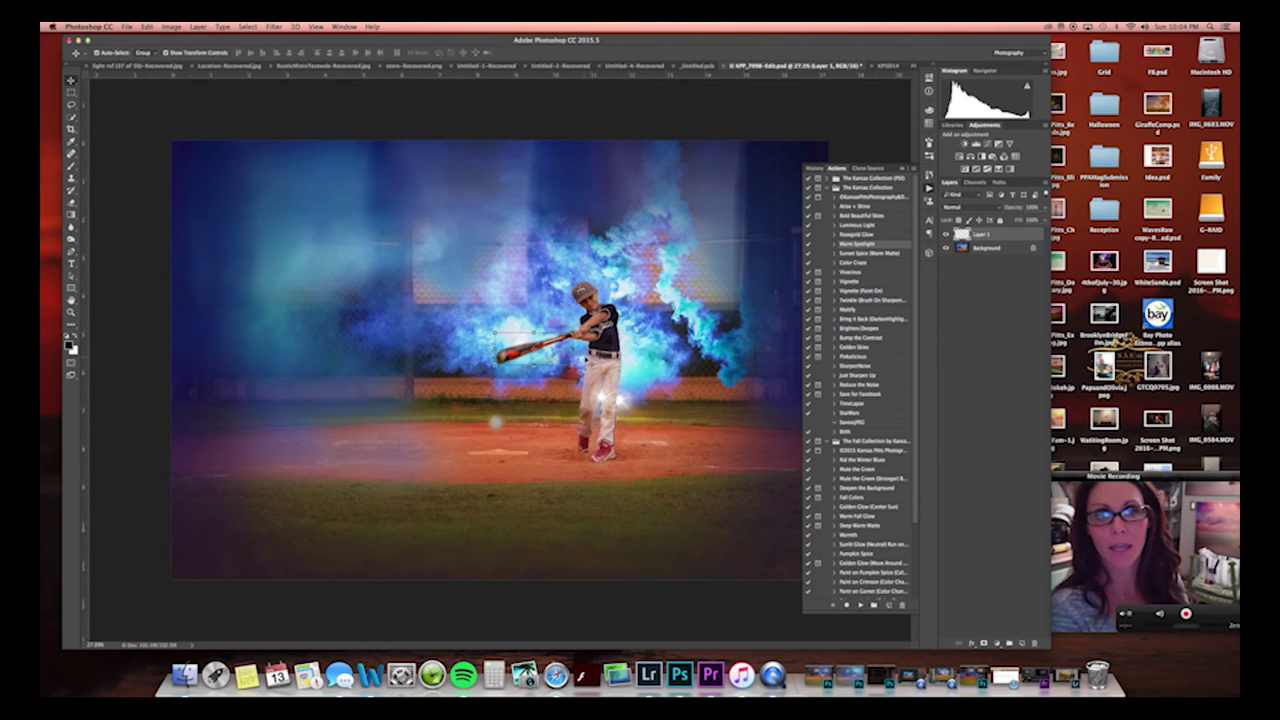
key(super+t)
mouse_move(494, 328)
mouse_down()
mouse_move(483, 320)
mouse_move(493, 311)
mouse_move(504, 324)
mouse_up()
key(super+z)
click(493, 53)
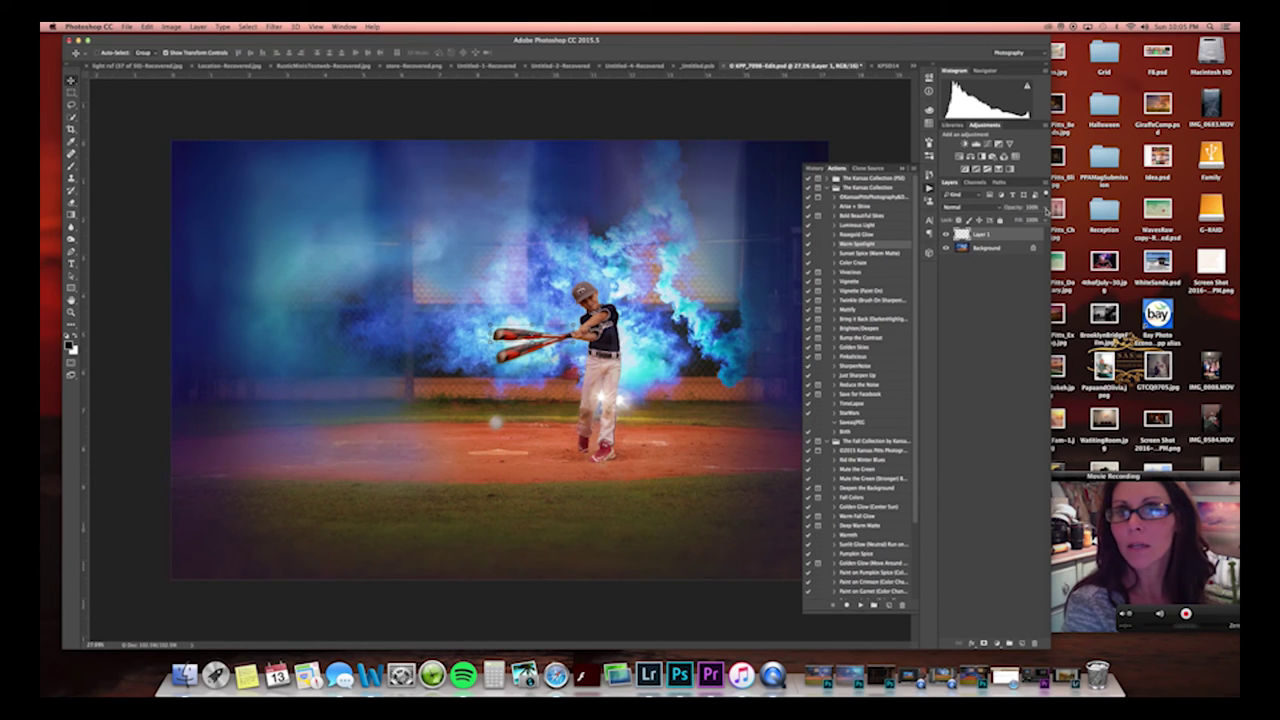
Make the bat copy semi-transparent and apply a Motion Blur with a 31-pixel distance at about 69 degrees.
drag(1032, 219, 1027, 219)
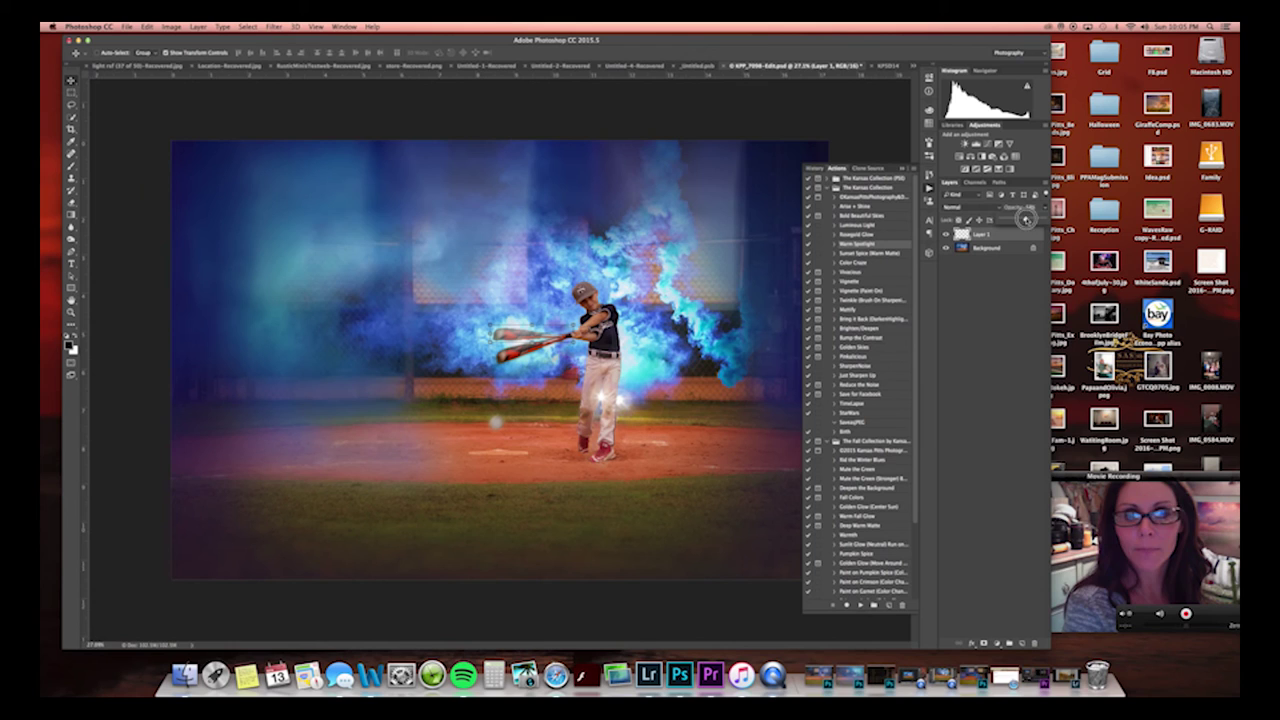
click(273, 26)
mouse_move(276, 147)
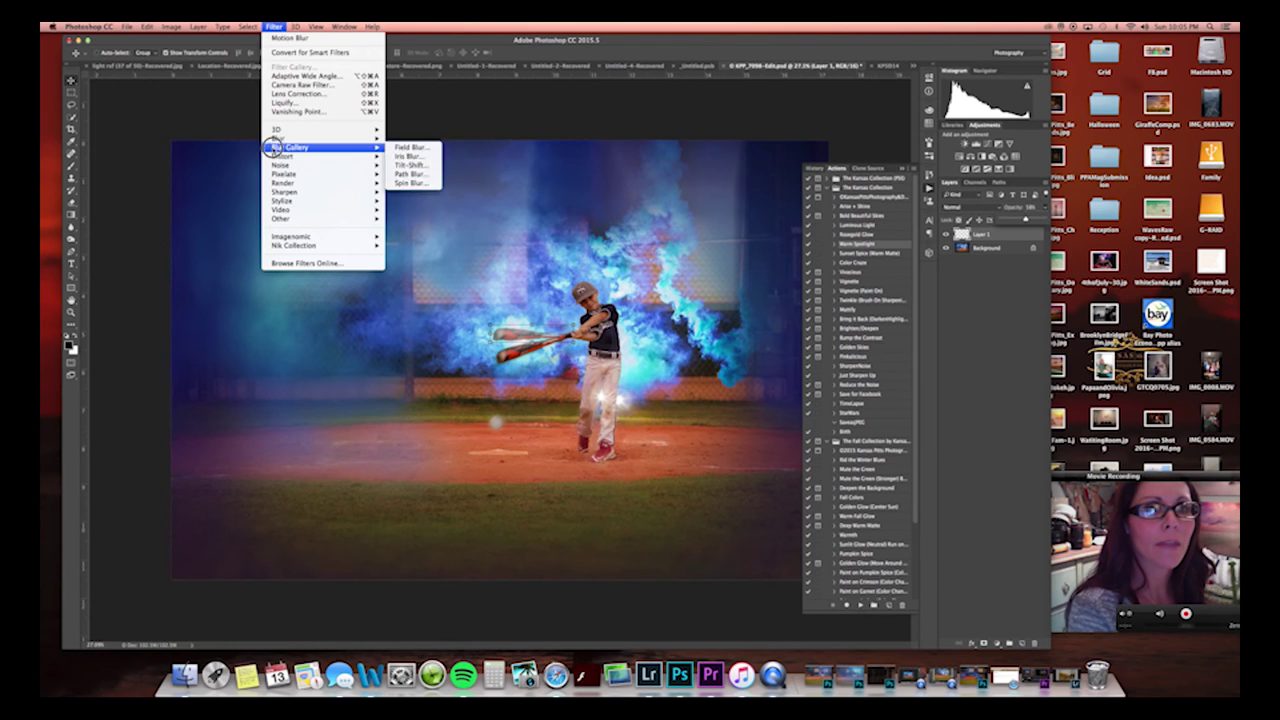
click(420, 192)
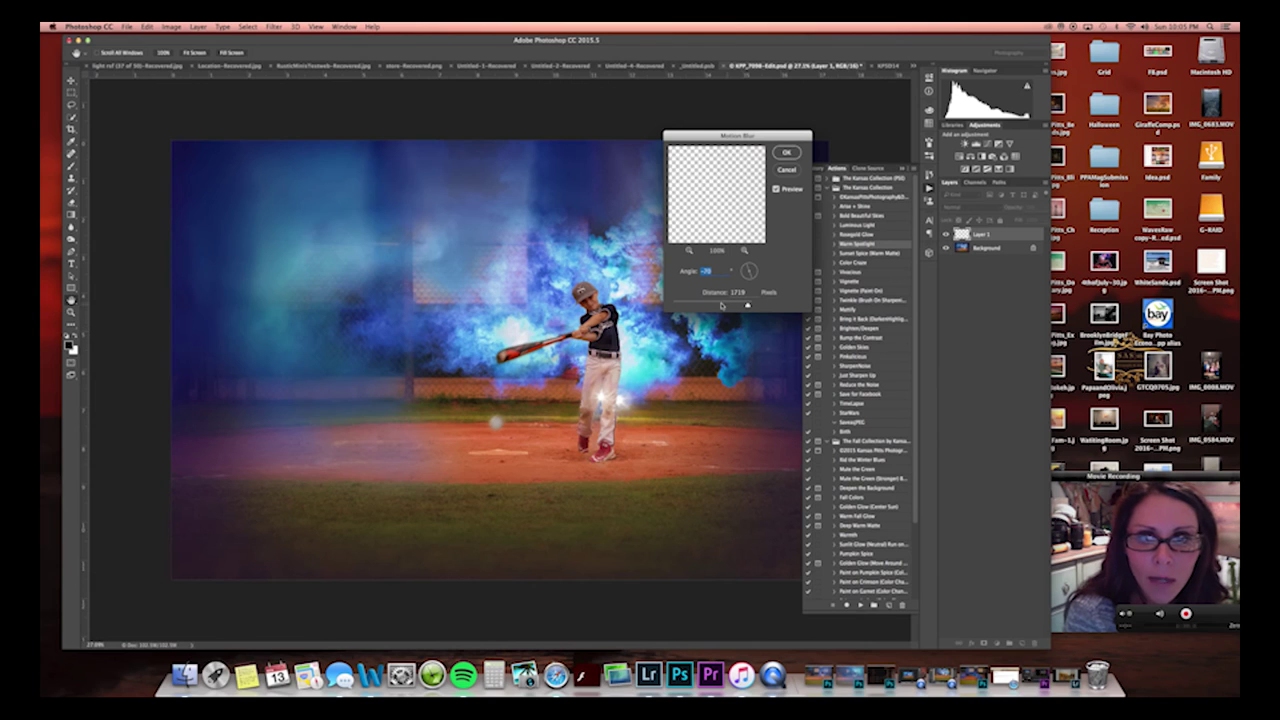
click(686, 305)
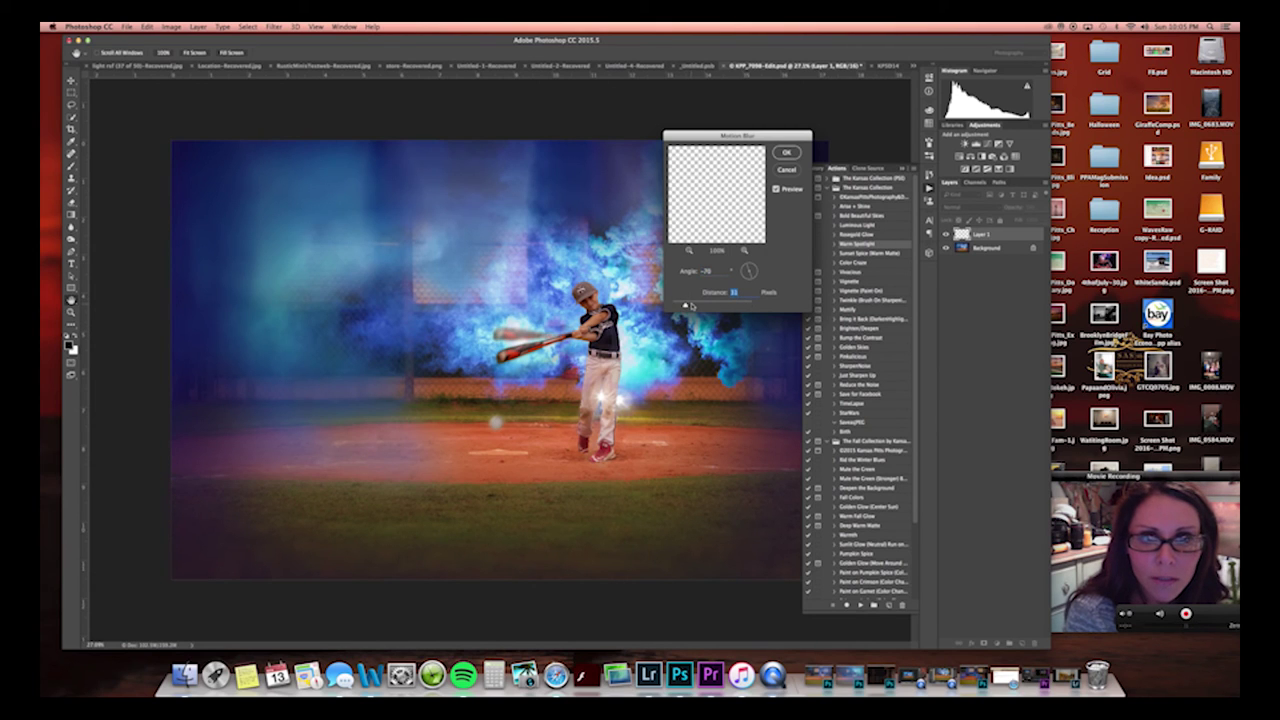
click(749, 270)
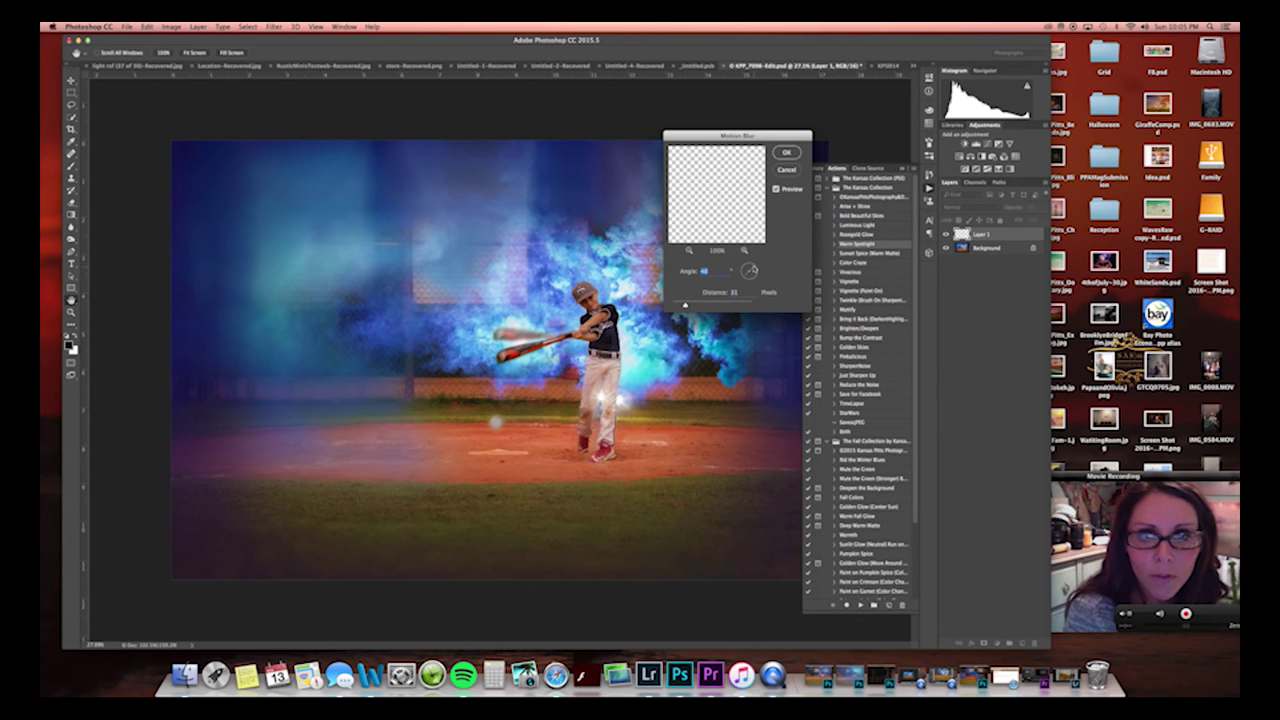
click(756, 273)
click(755, 271)
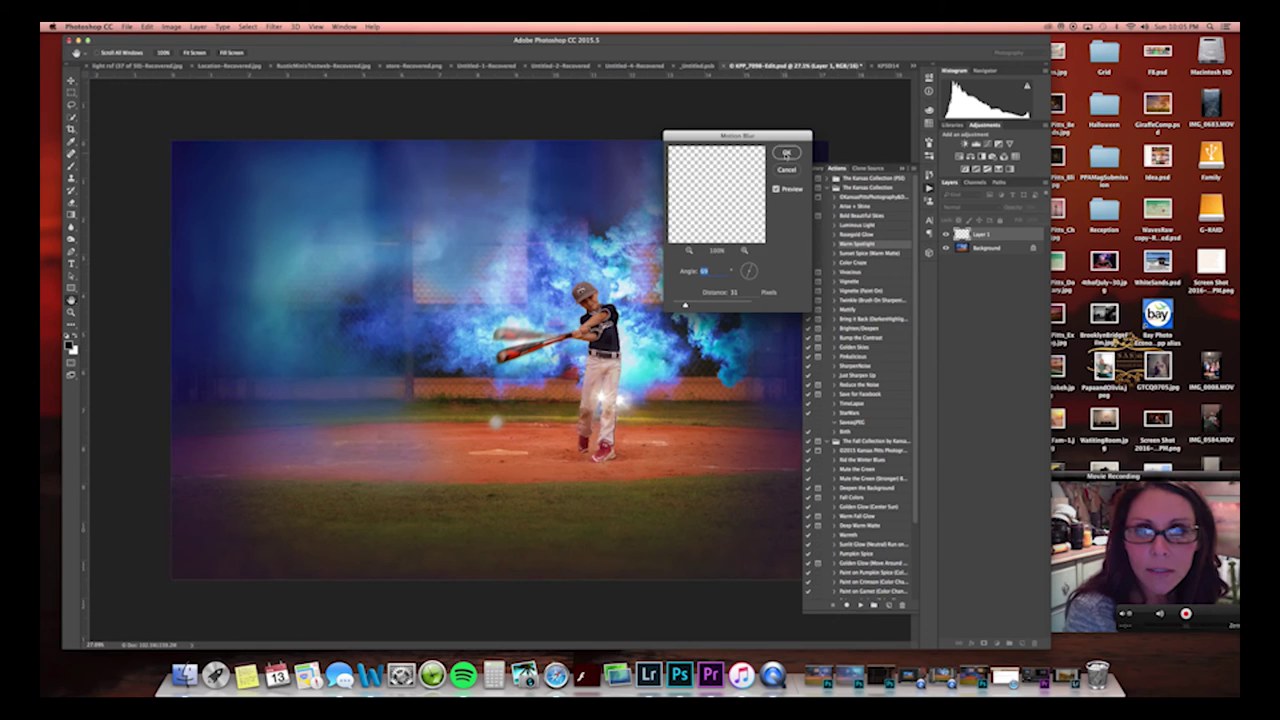
click(787, 153)
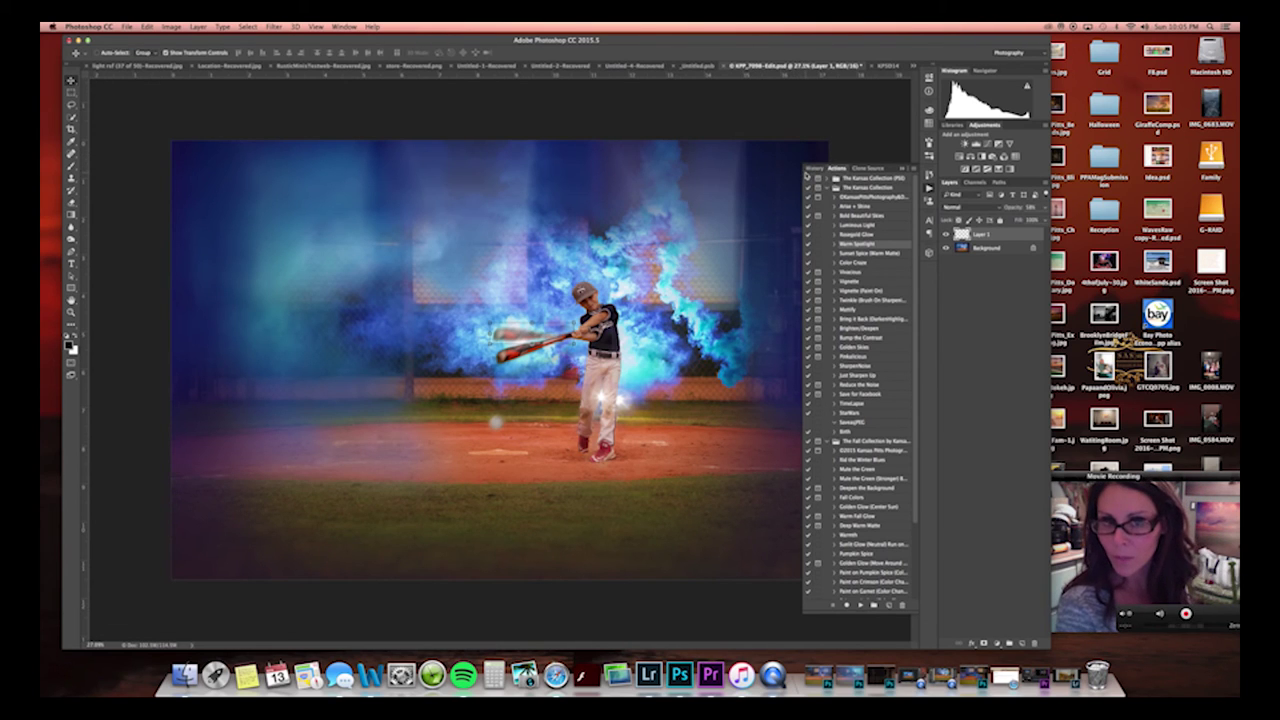
Raise the blurred bat copy's opacity to about 76% and rotate it about 4 degrees counterclockwise.
click(1035, 208)
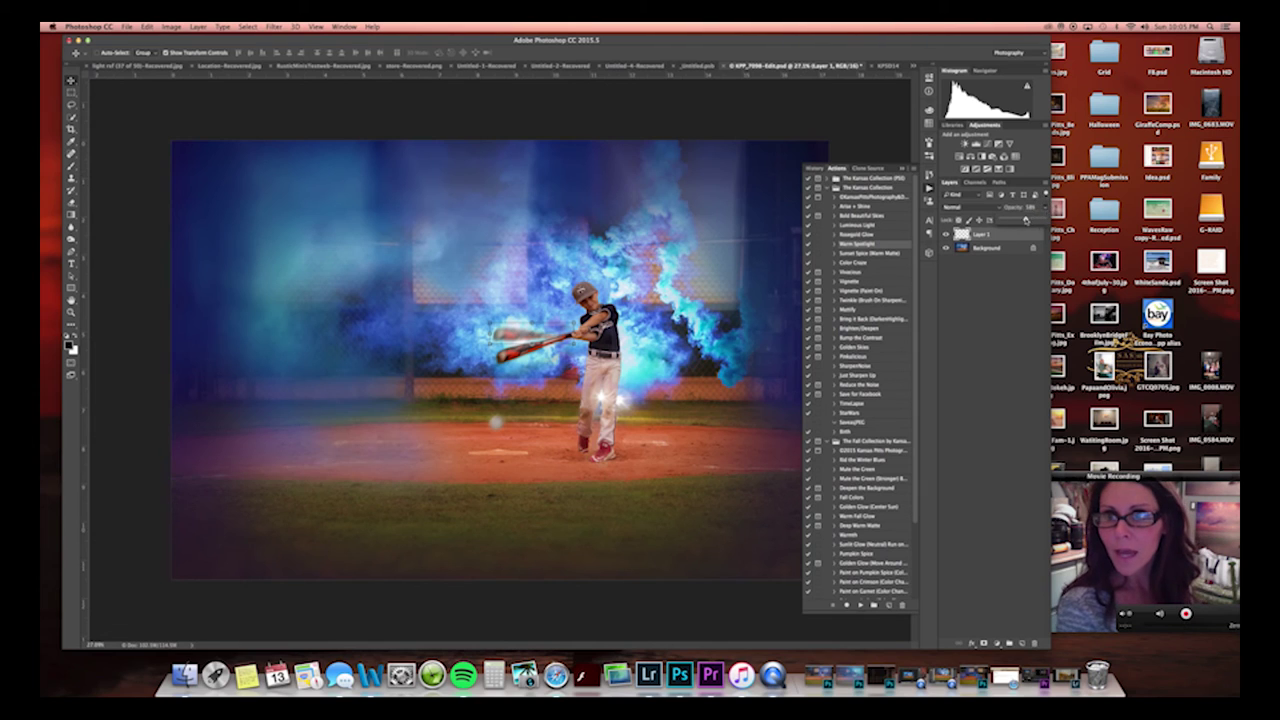
drag(1036, 219, 1035, 219)
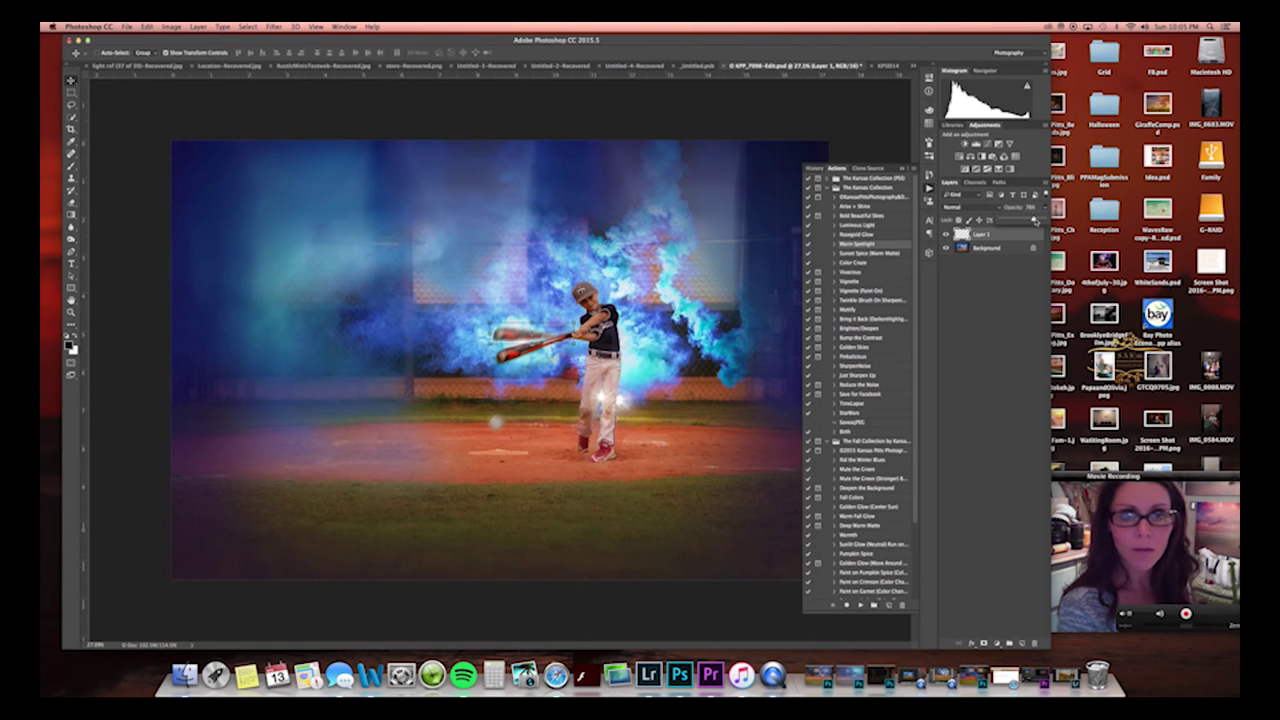
key(super+t)
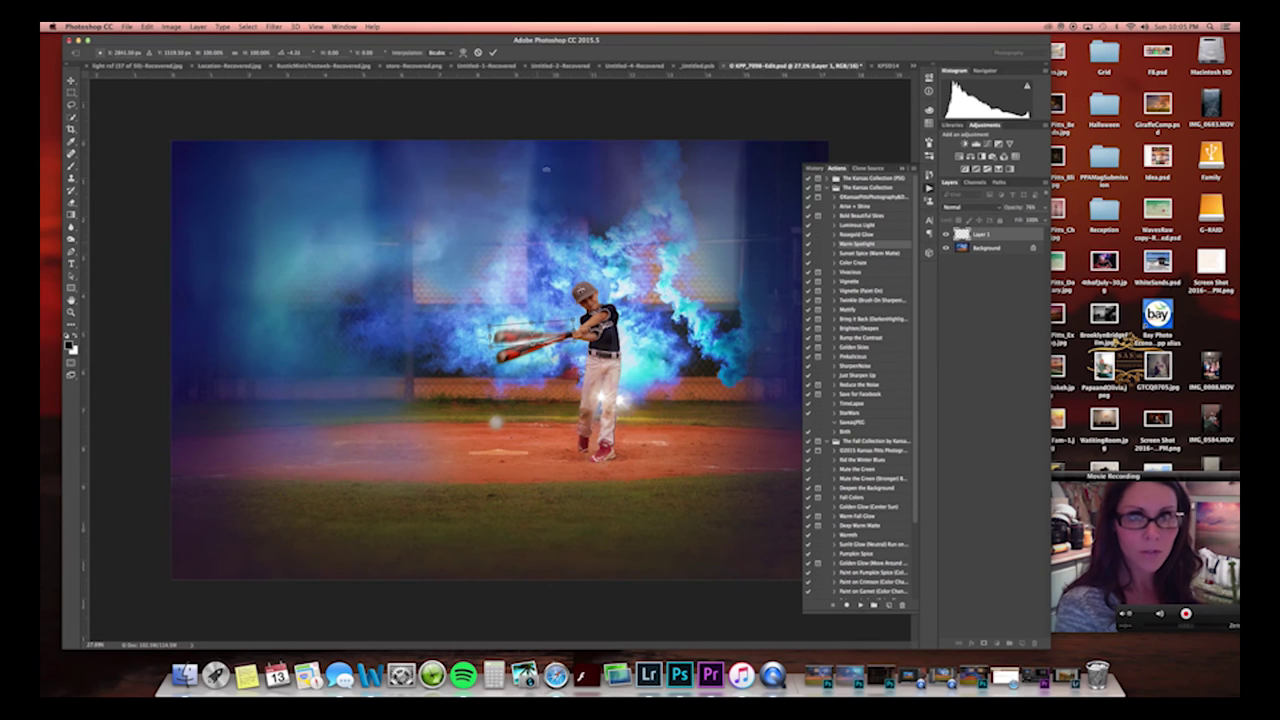
key(Return)
Try to duplicate the blurred bat, rotating the duplicate further upward and lowering its opacity.
key(super+j)
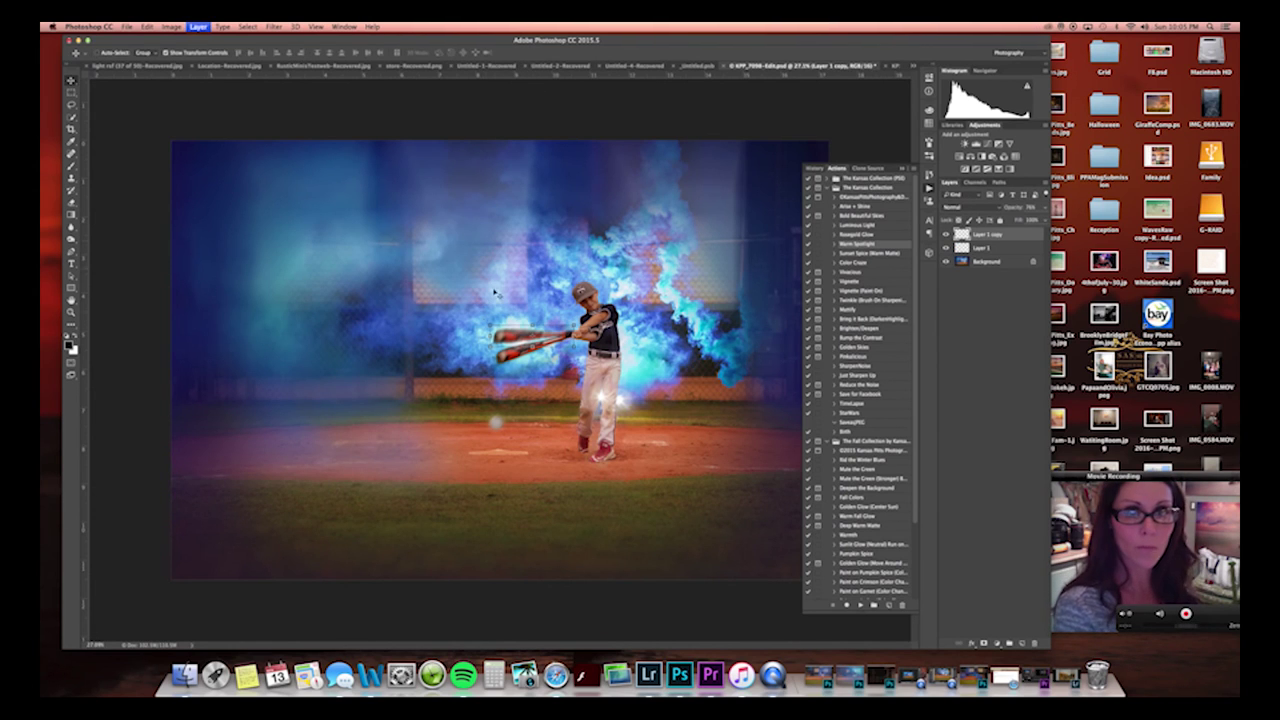
key(super+t)
drag(483, 321, 501, 314)
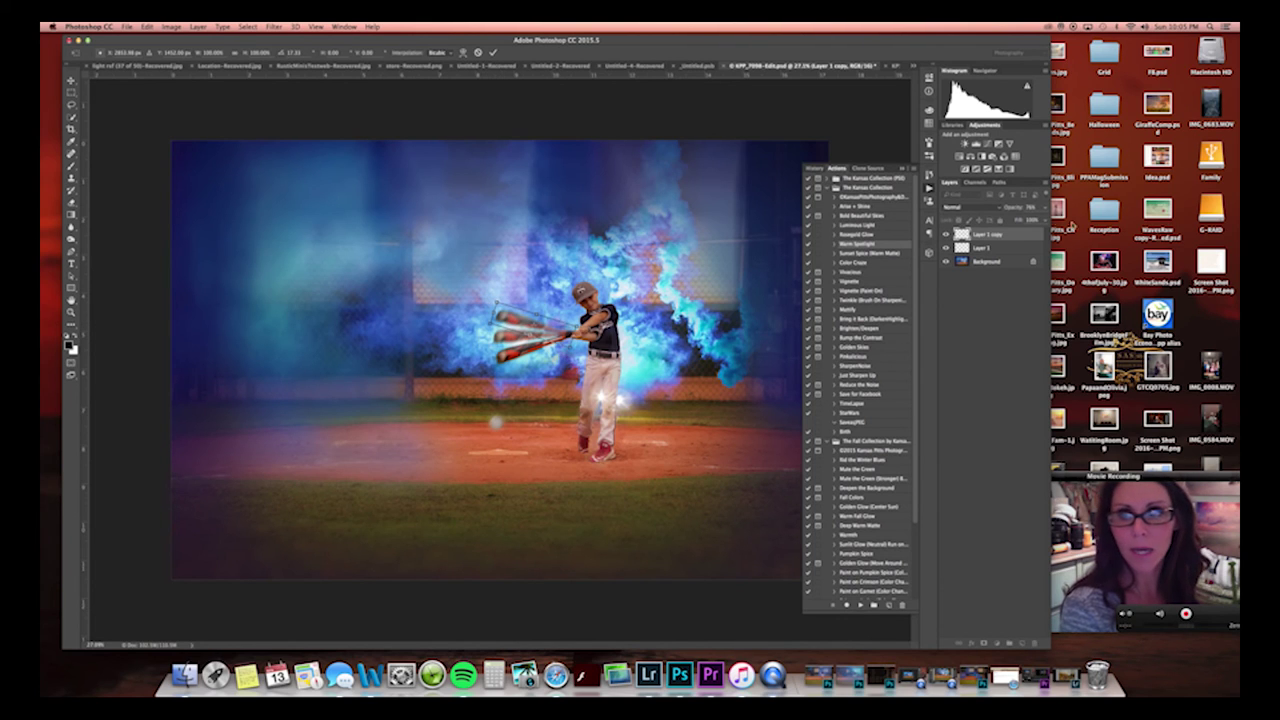
drag(1022, 222, 1026, 221)
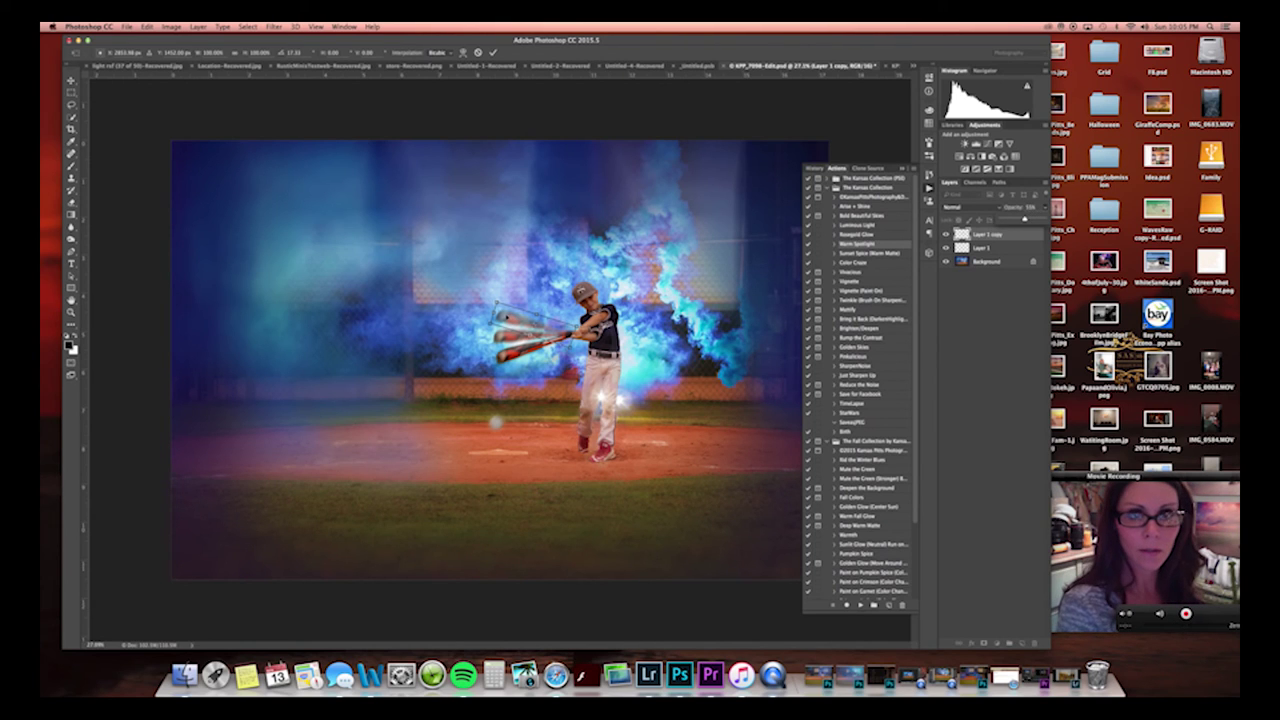
drag(1026, 221, 1026, 221)
drag(491, 291, 519, 300)
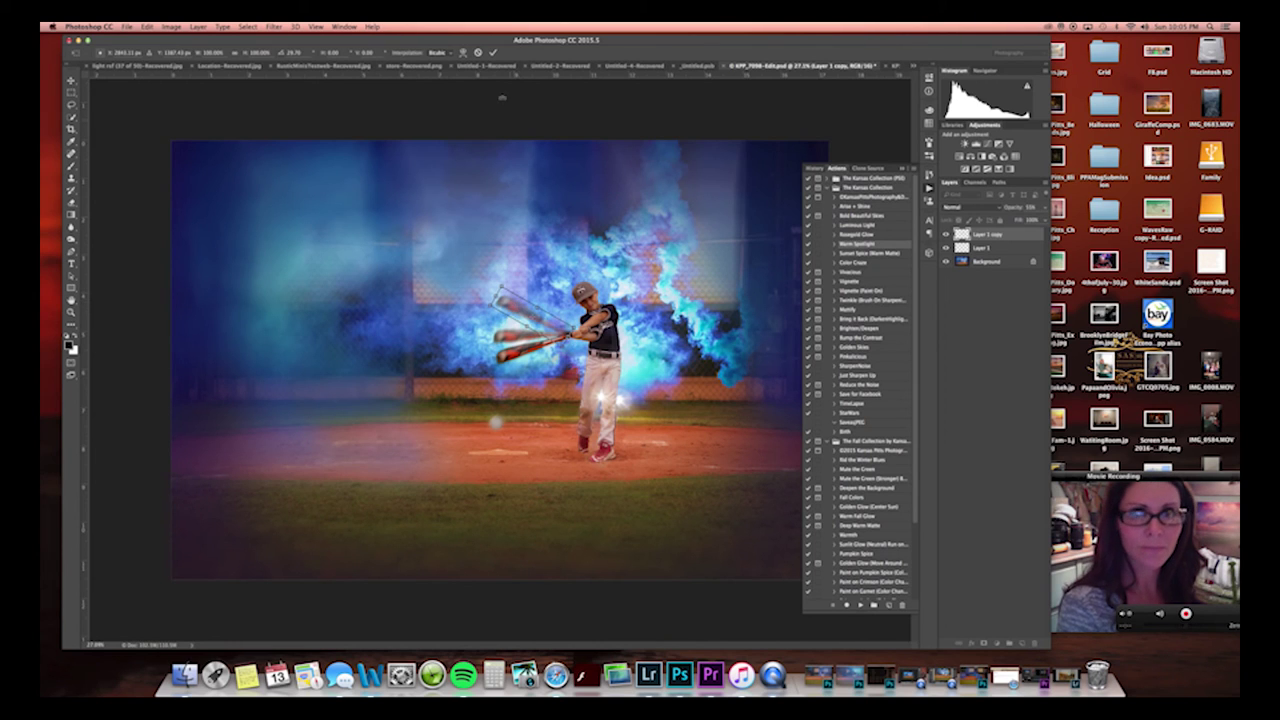
click(492, 52)
key(super)
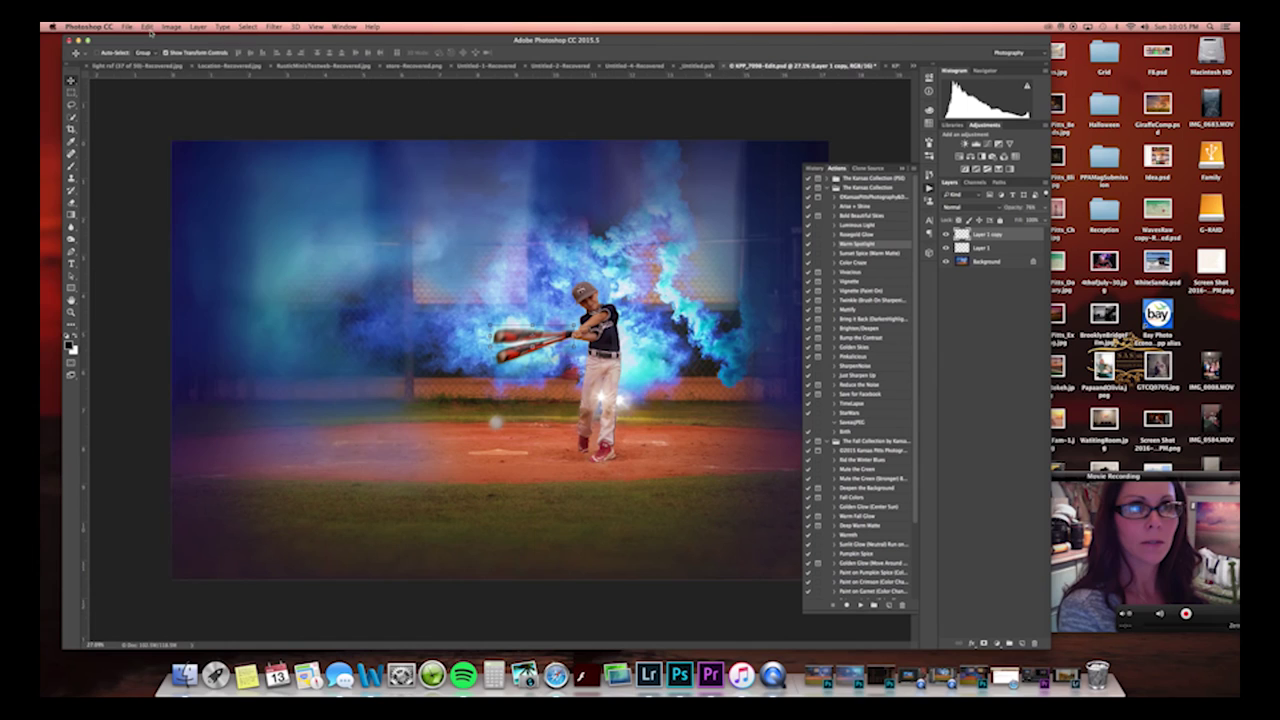
Step back through the history to remove the duplicate bat layer.
click(147, 26)
key(super+e)
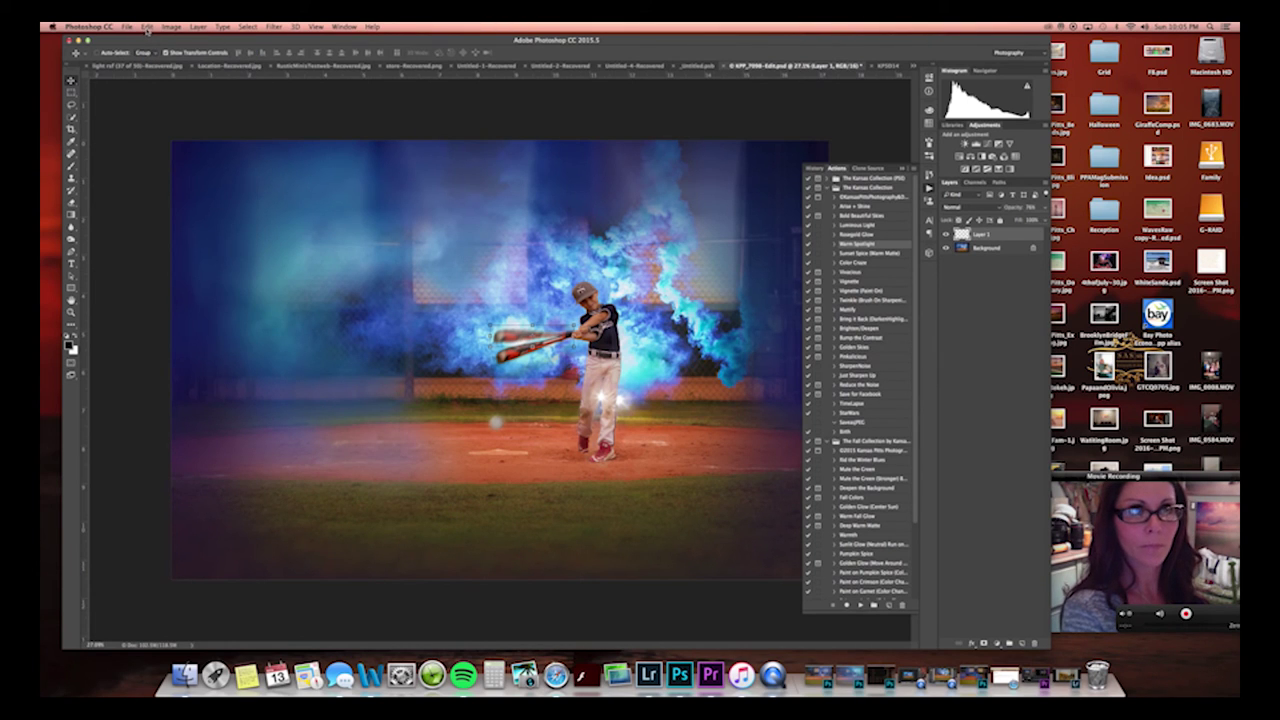
click(147, 27)
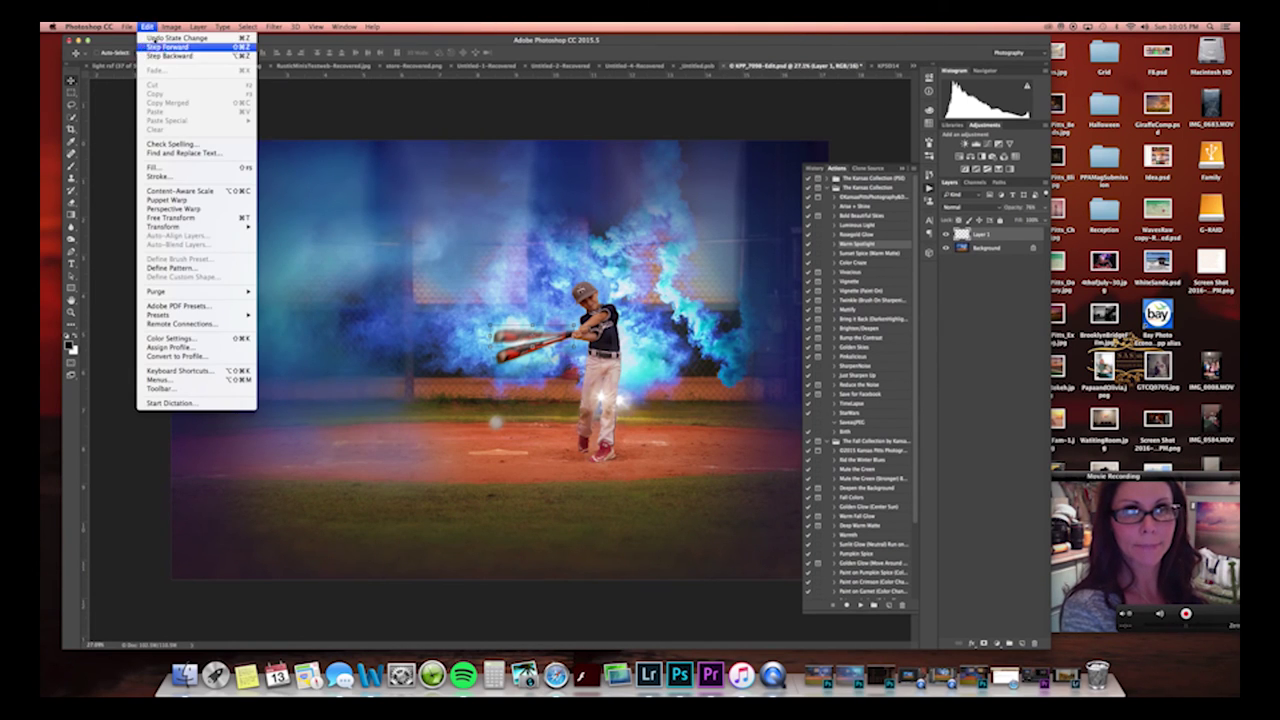
click(170, 38)
click(147, 27)
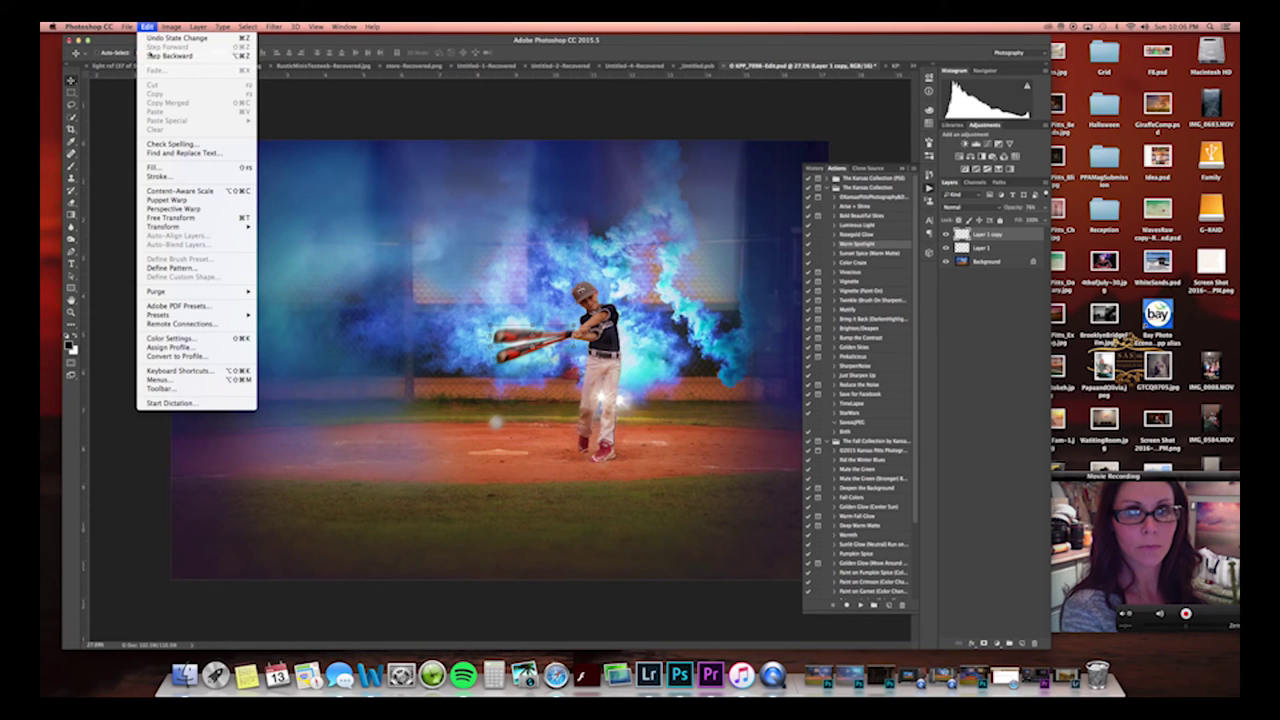
click(152, 55)
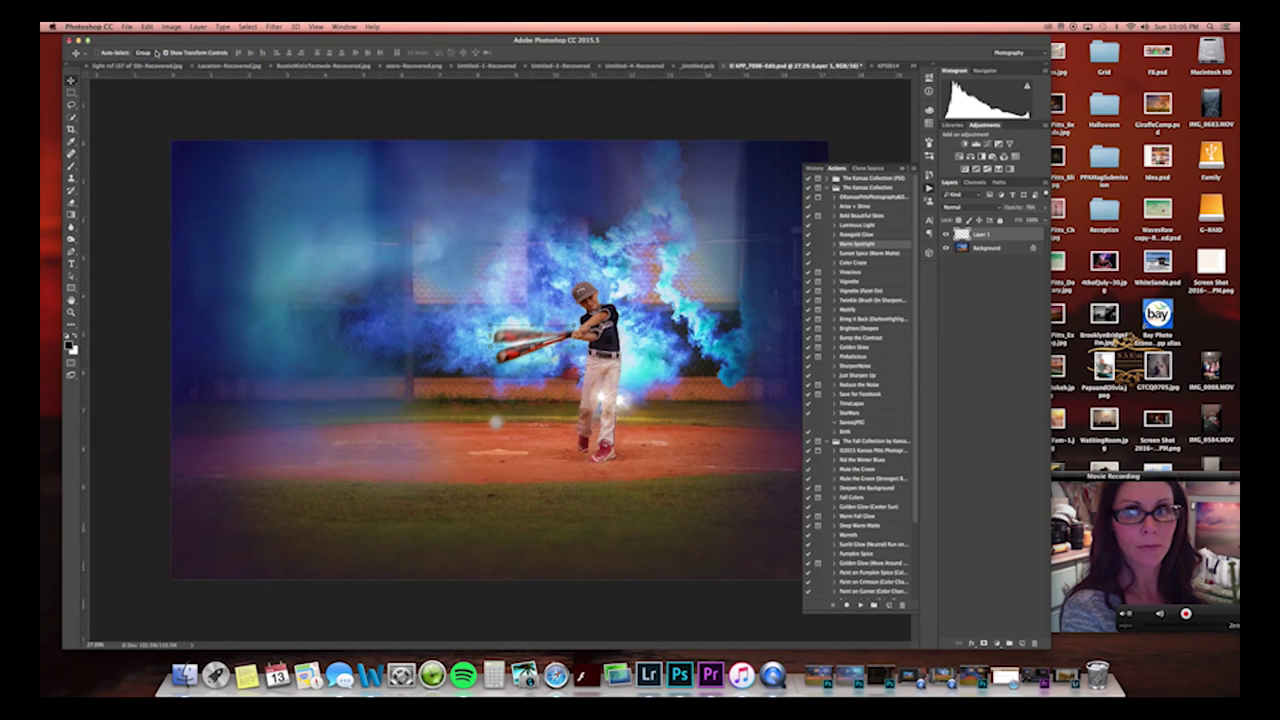
Duplicate the blurred bat layer, rotate the copy about 17 degrees further upward, and lower its opacity.
key(super+j)
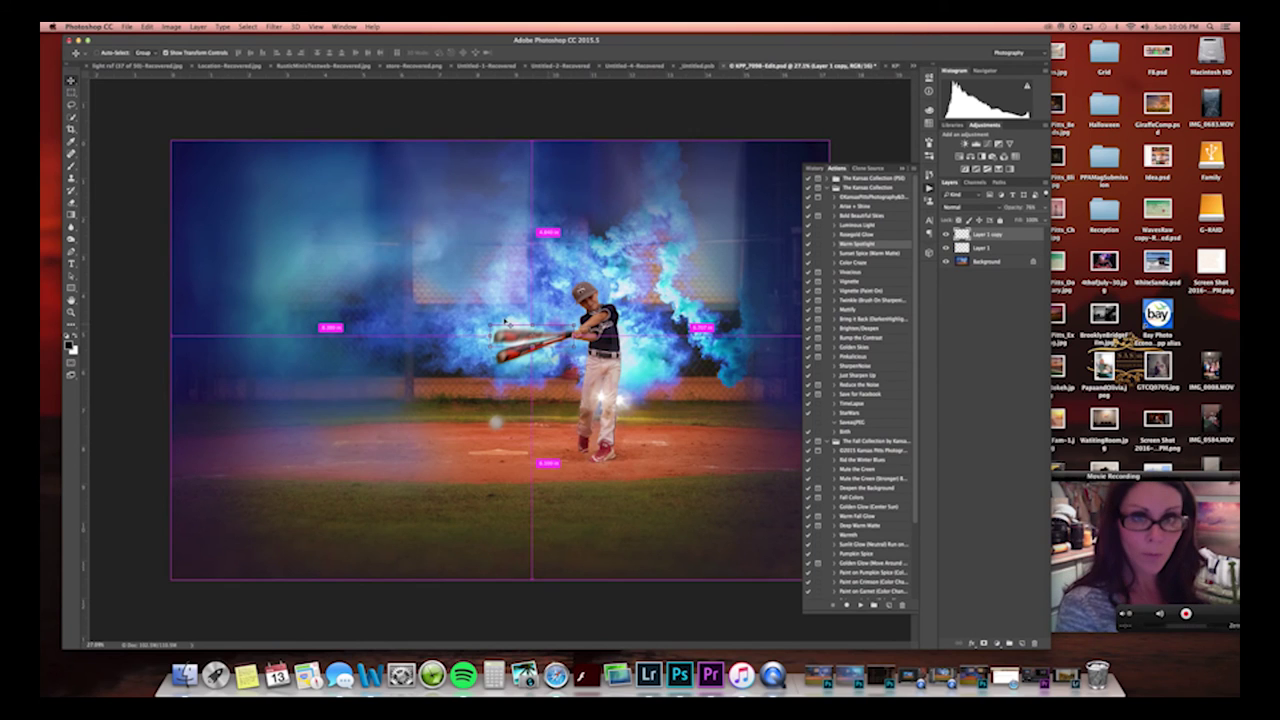
mouse_move(484, 322)
mouse_down()
mouse_move(490, 308)
mouse_move(507, 316)
mouse_up()
click(1045, 208)
drag(1026, 220, 1024, 218)
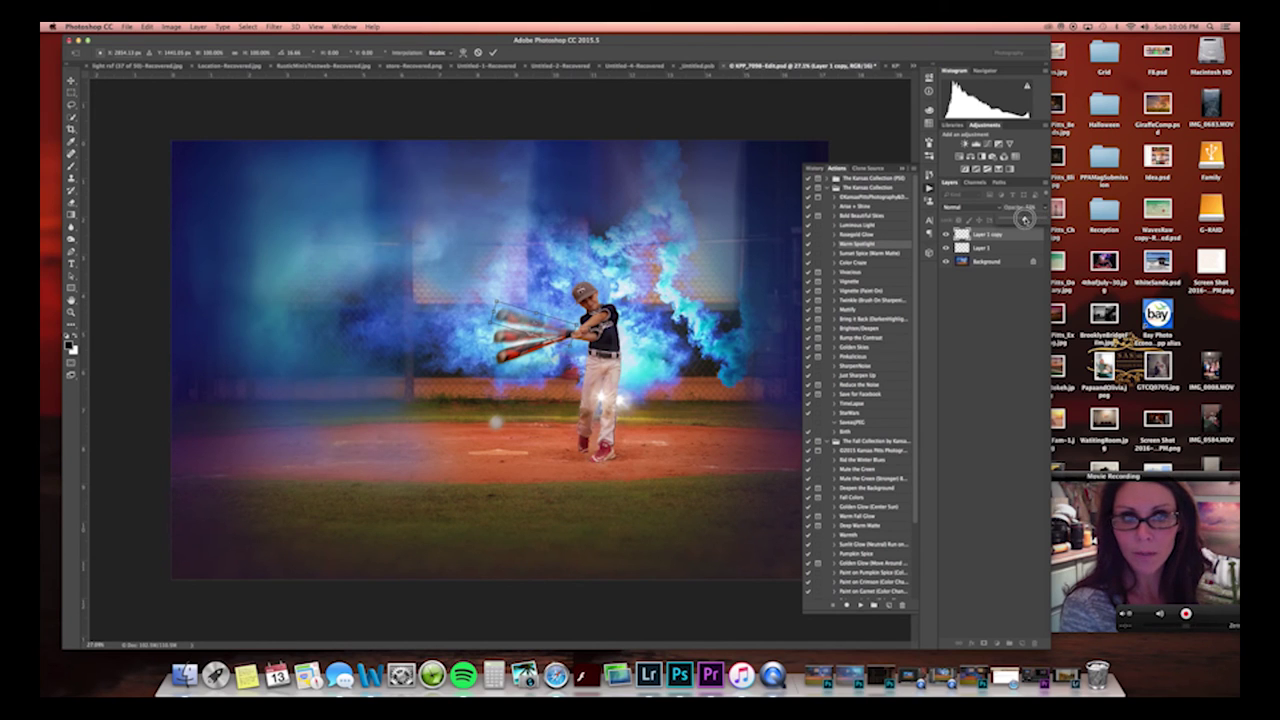
click(992, 251)
click(493, 53)
key(Return)
Reapply the last Motion Blur to Layer 1 and to the Layer 1 copy bat.
key(alt+bracketleft)
click(273, 26)
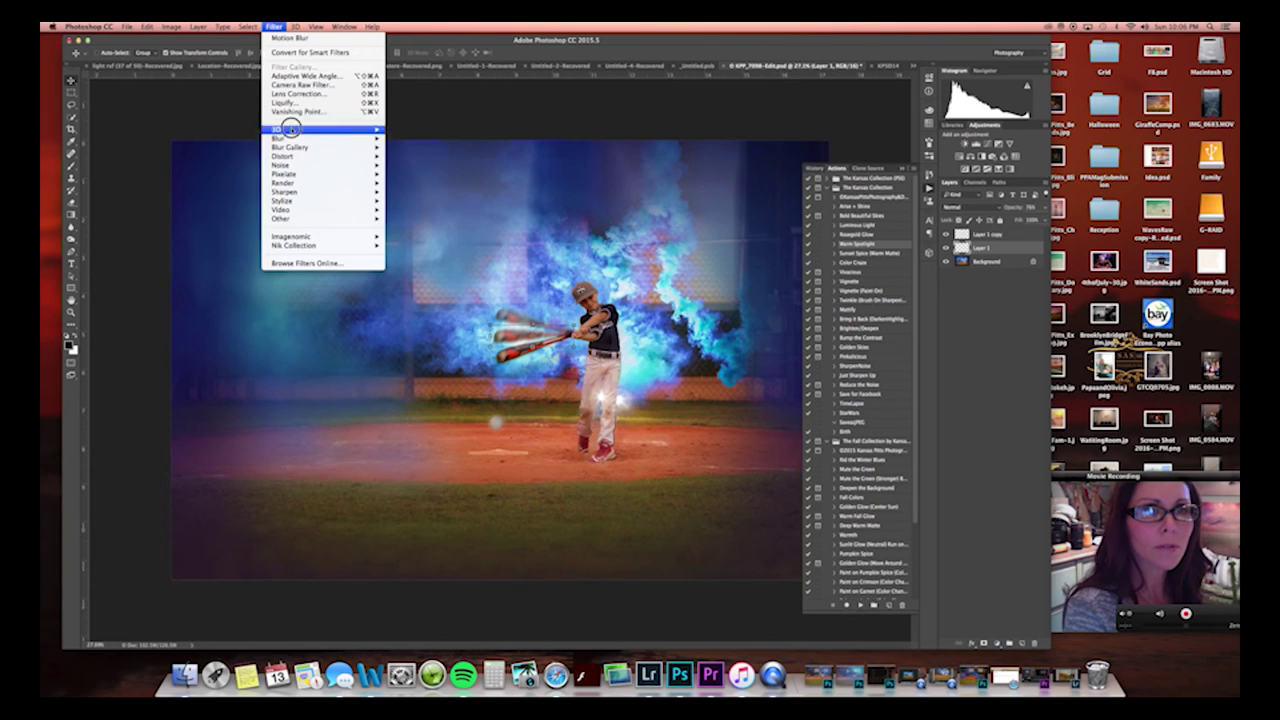
click(307, 40)
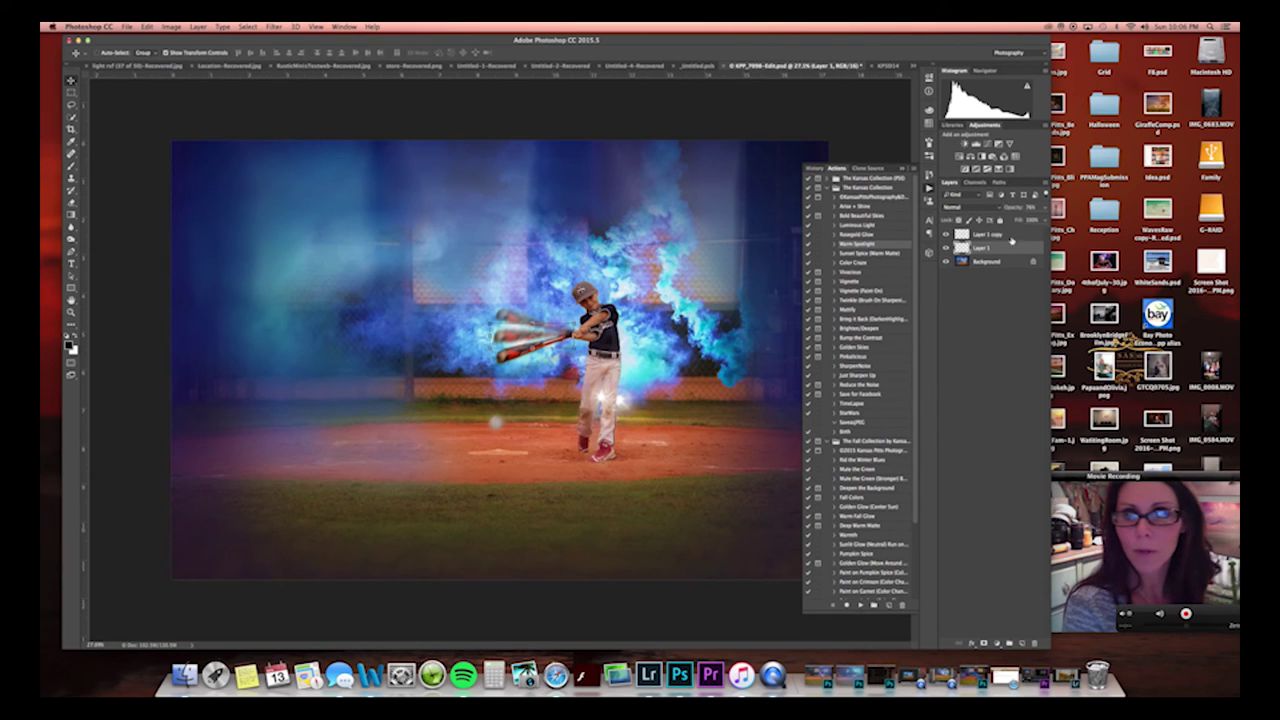
click(996, 235)
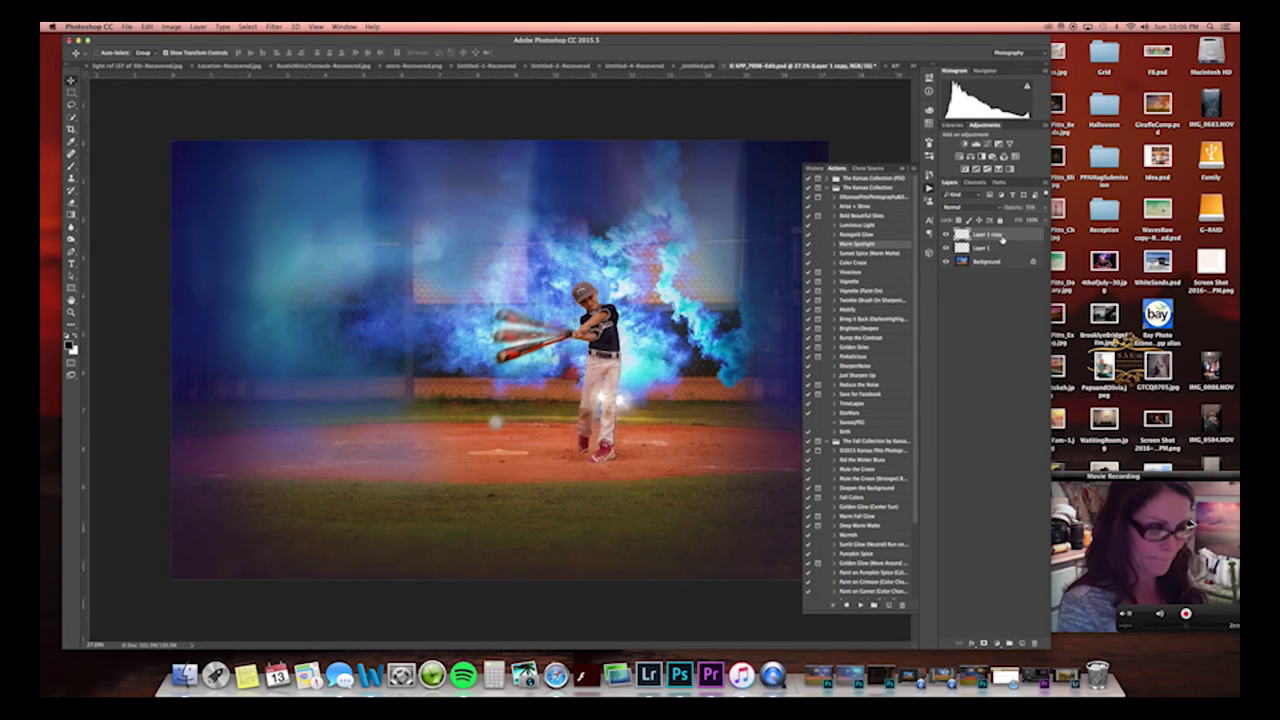
click(274, 27)
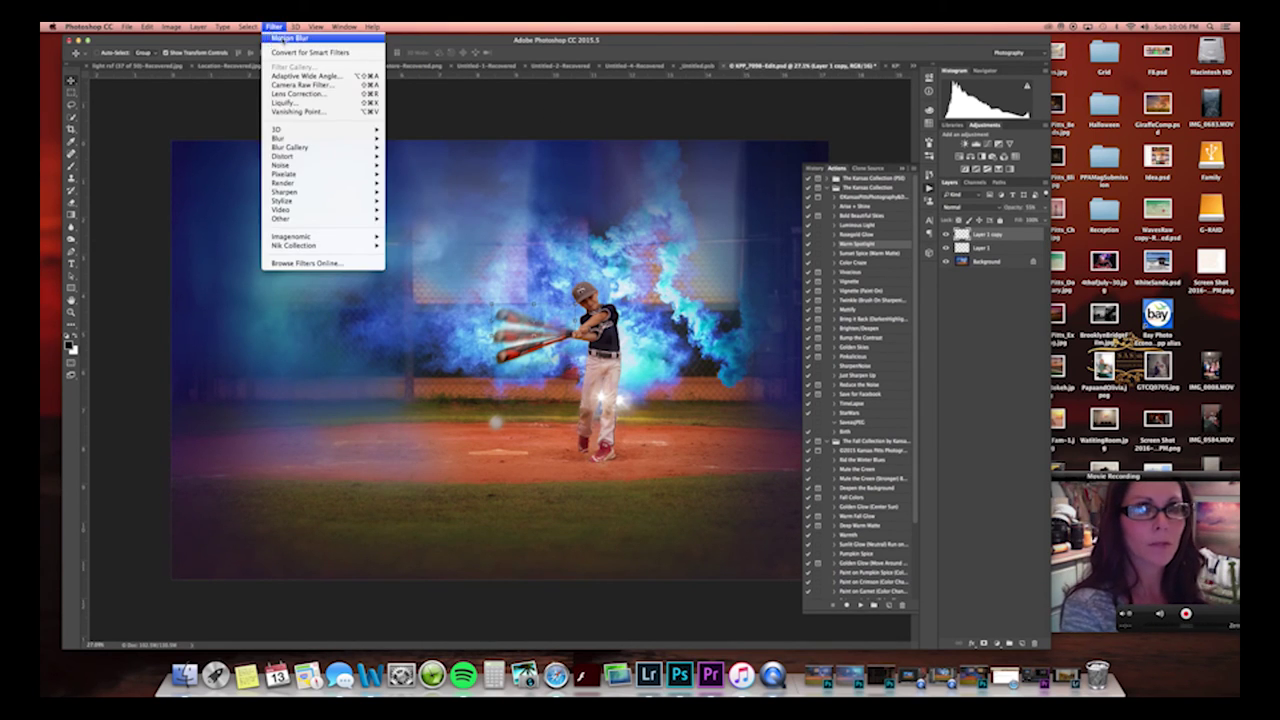
click(280, 41)
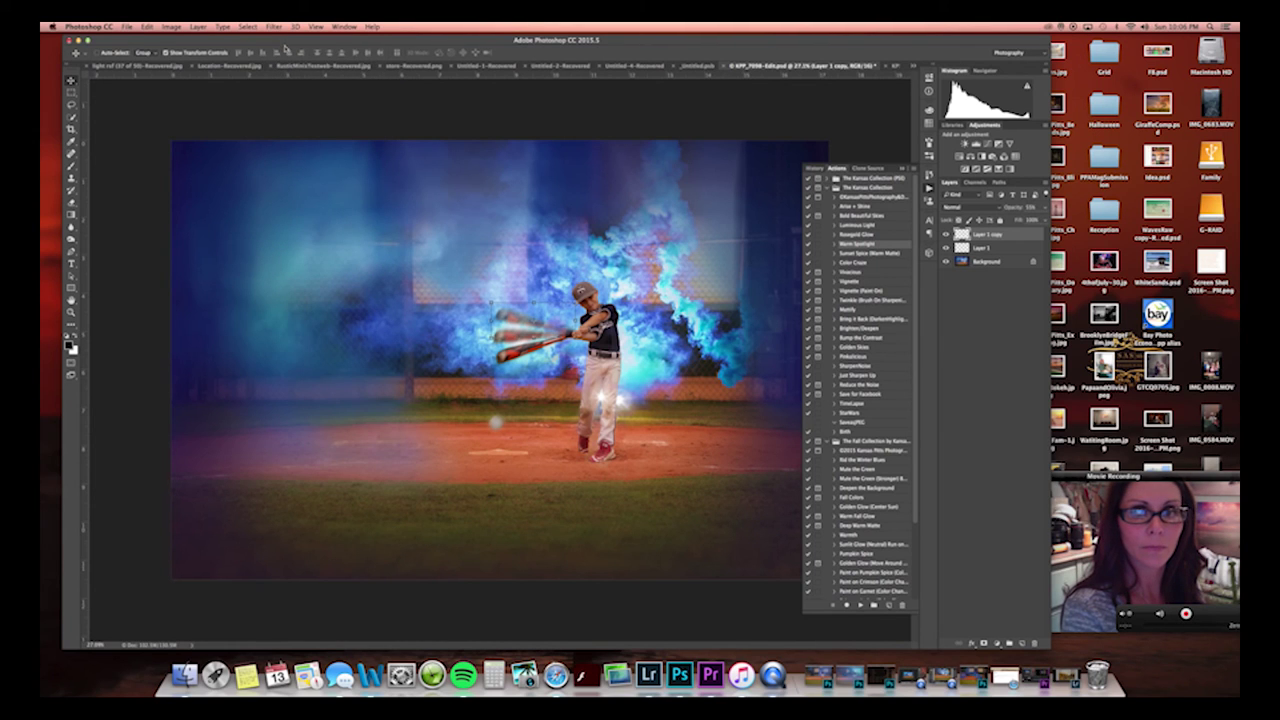
Duplicate Layer 1 copy, rotate the new bat further upward, and reapply the last Motion Blur to it.
key(super+j)
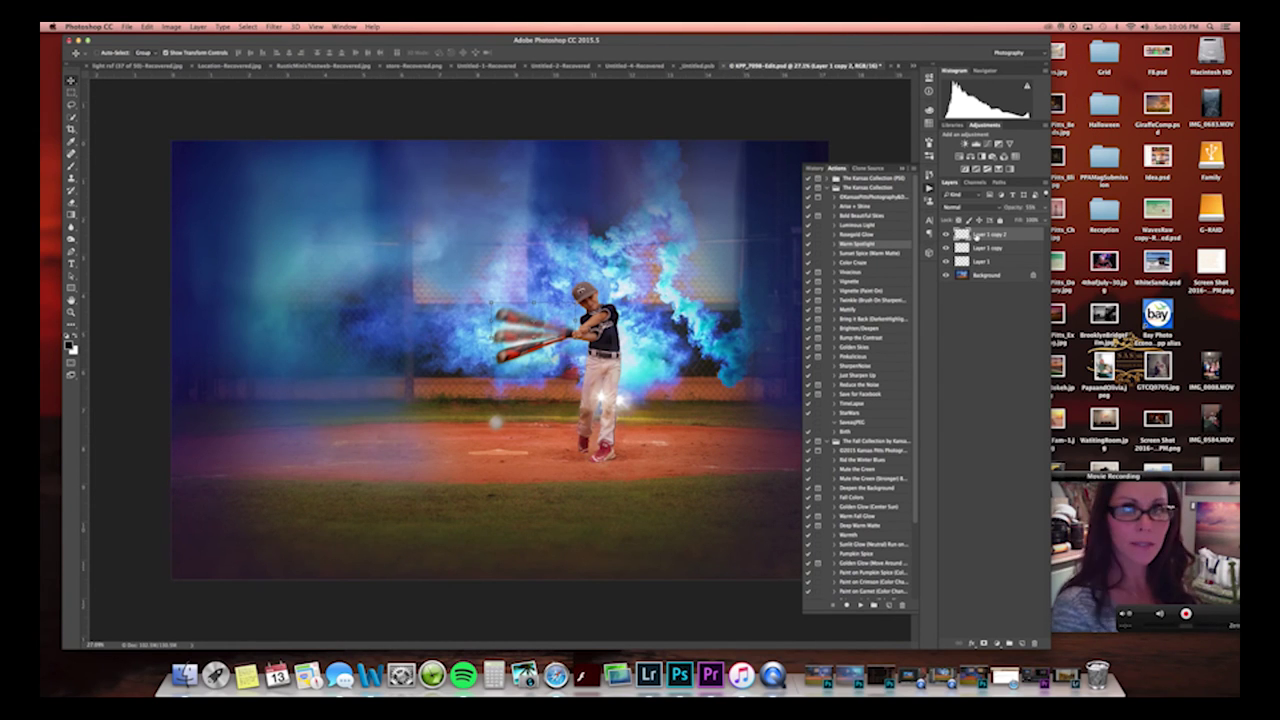
key(super+t)
mouse_move(505, 318)
mouse_down()
mouse_move(490, 290)
mouse_move(512, 294)
mouse_up()
click(494, 53)
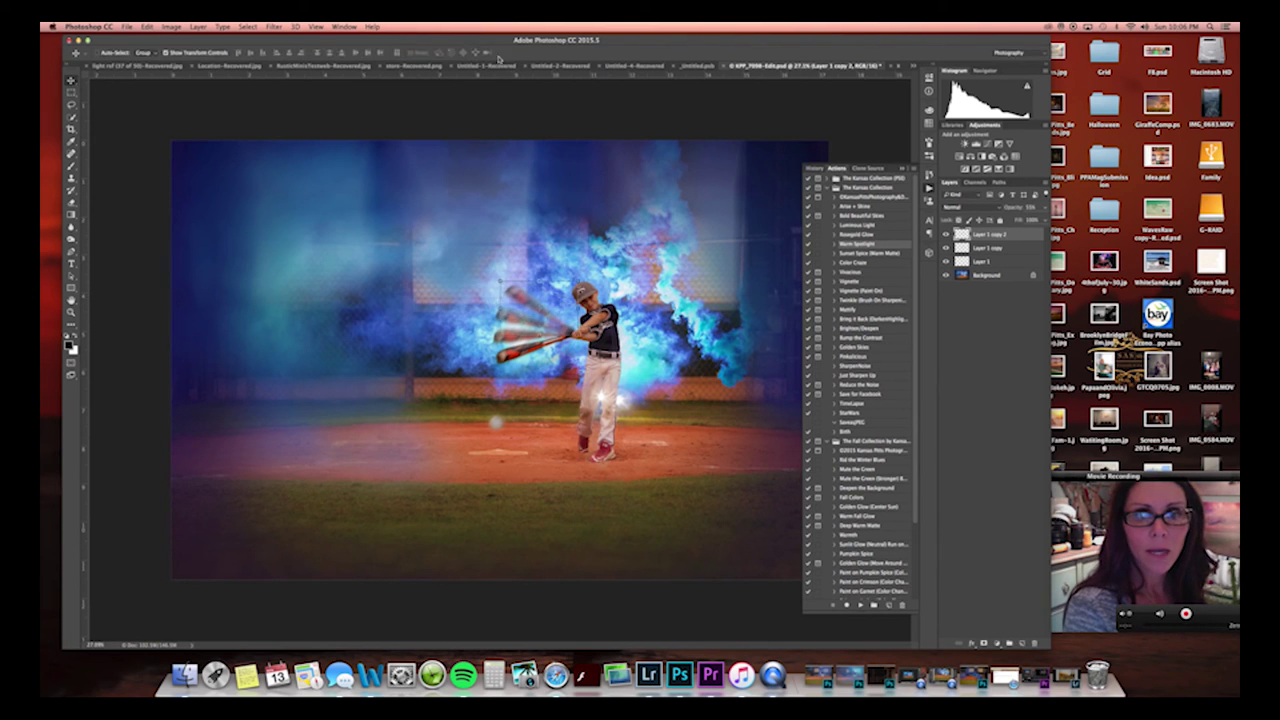
click(274, 27)
click(292, 38)
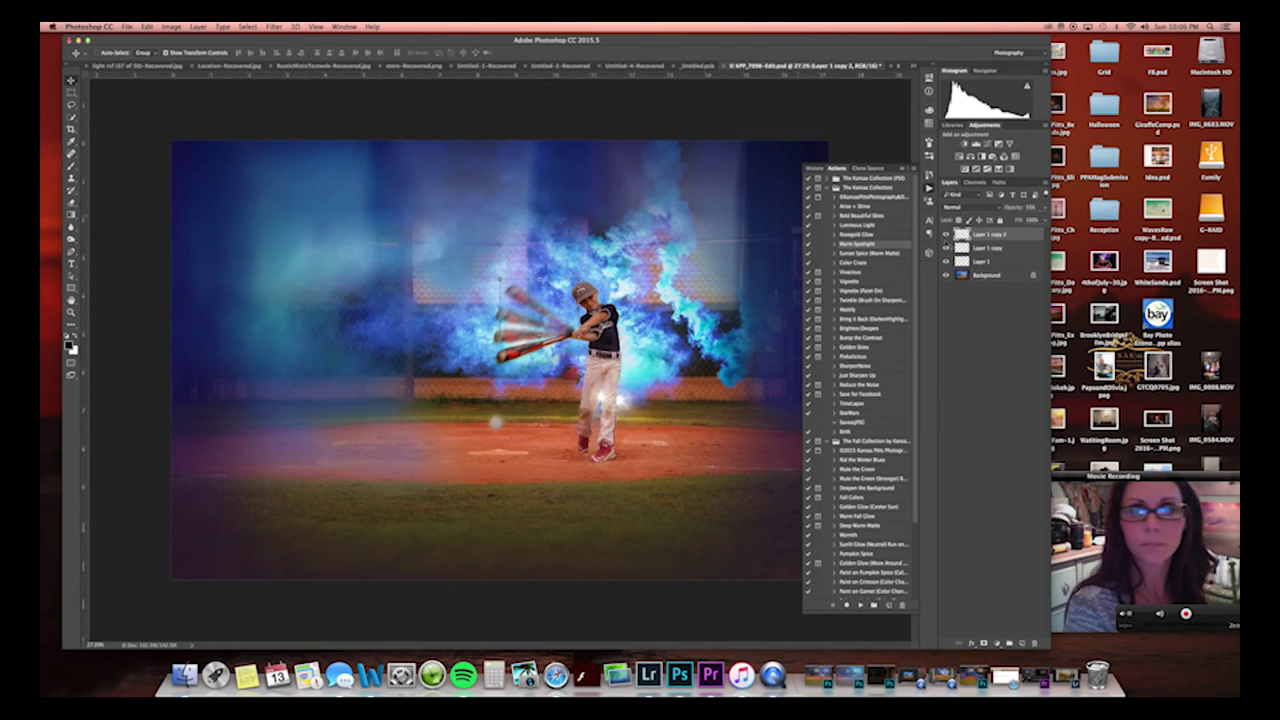
Group the three bat copy layers and compare the image with and without the group.
shift+click(991, 263)
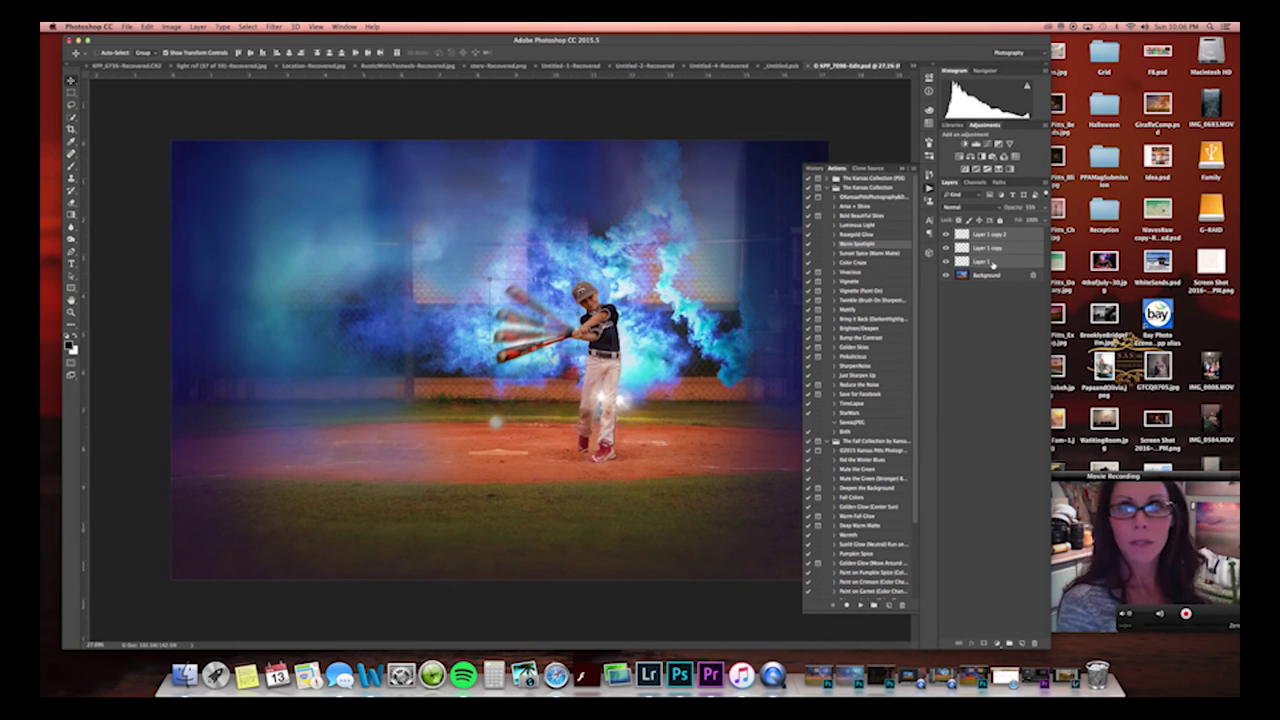
key(super+g)
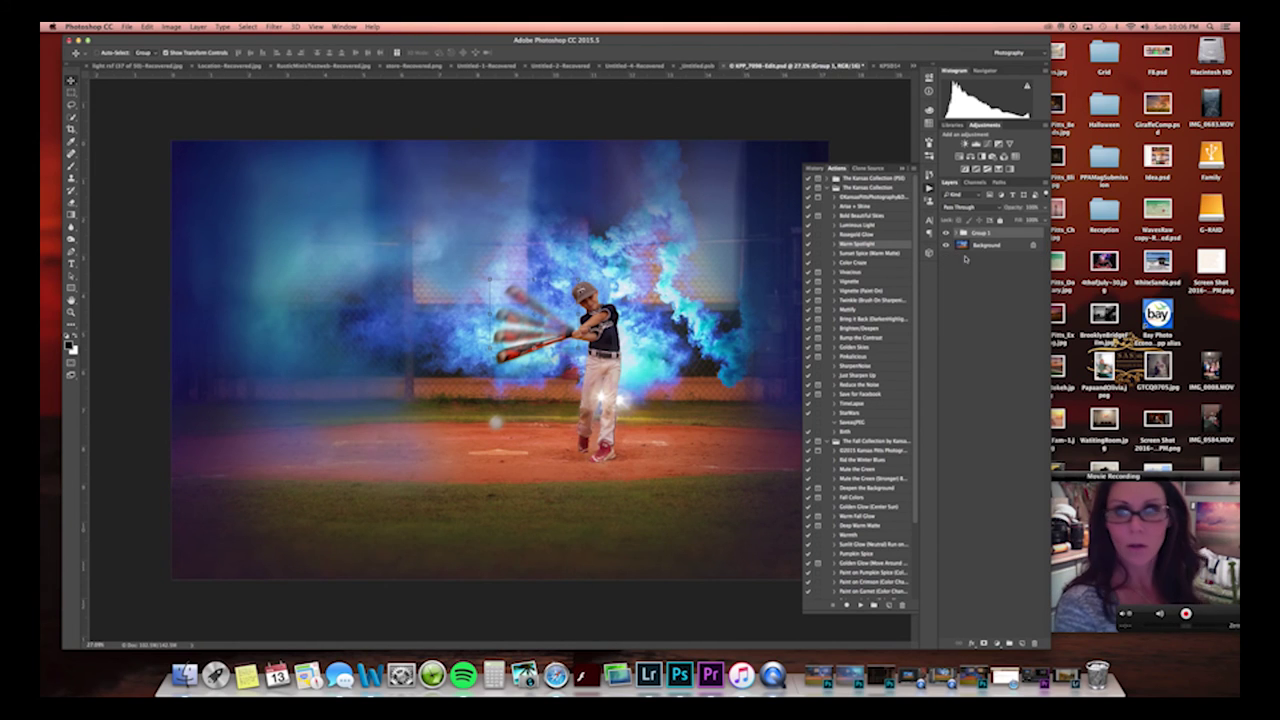
click(947, 234)
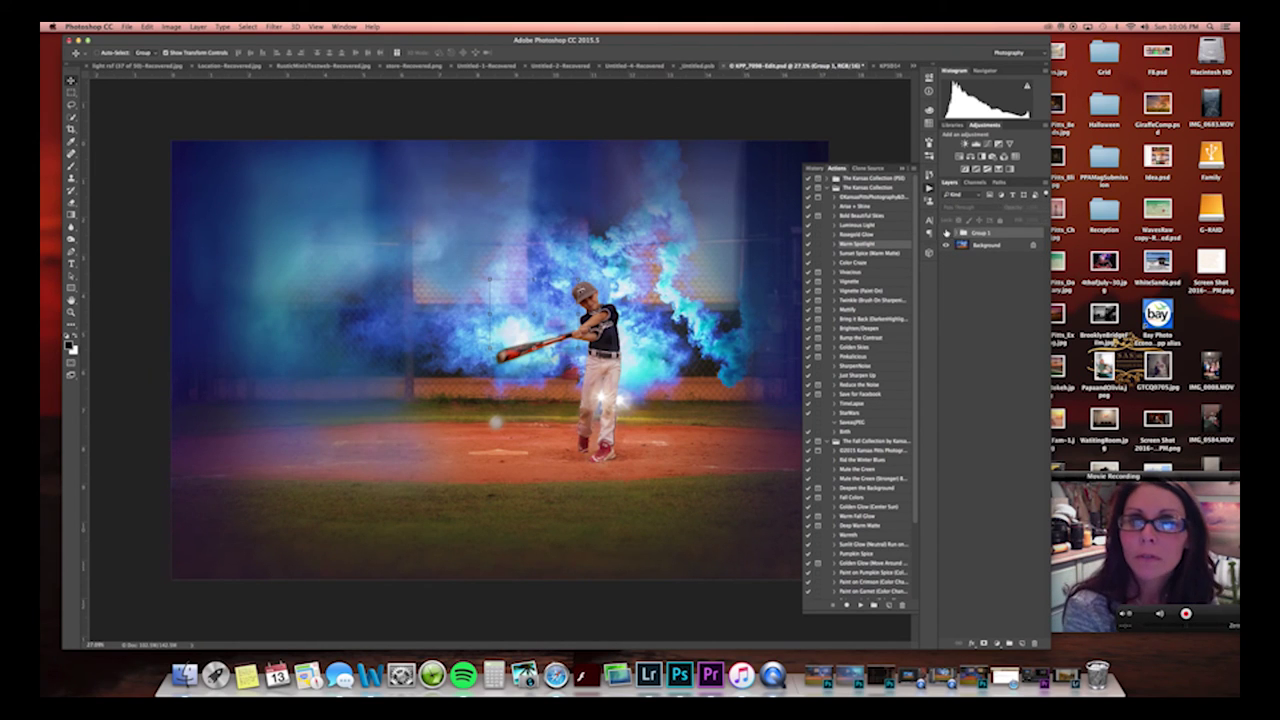
click(947, 233)
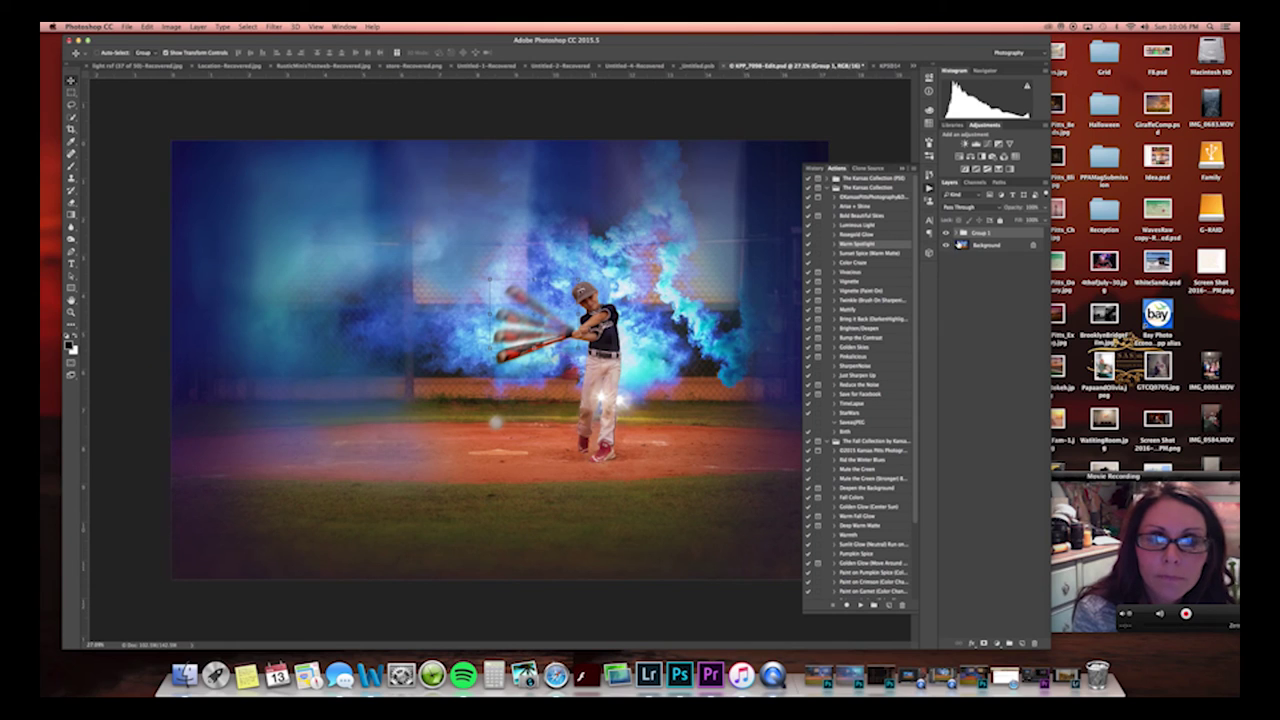
Inspect the blurred bats and the boy's hands up close, returning to the full image.
click(1010, 246)
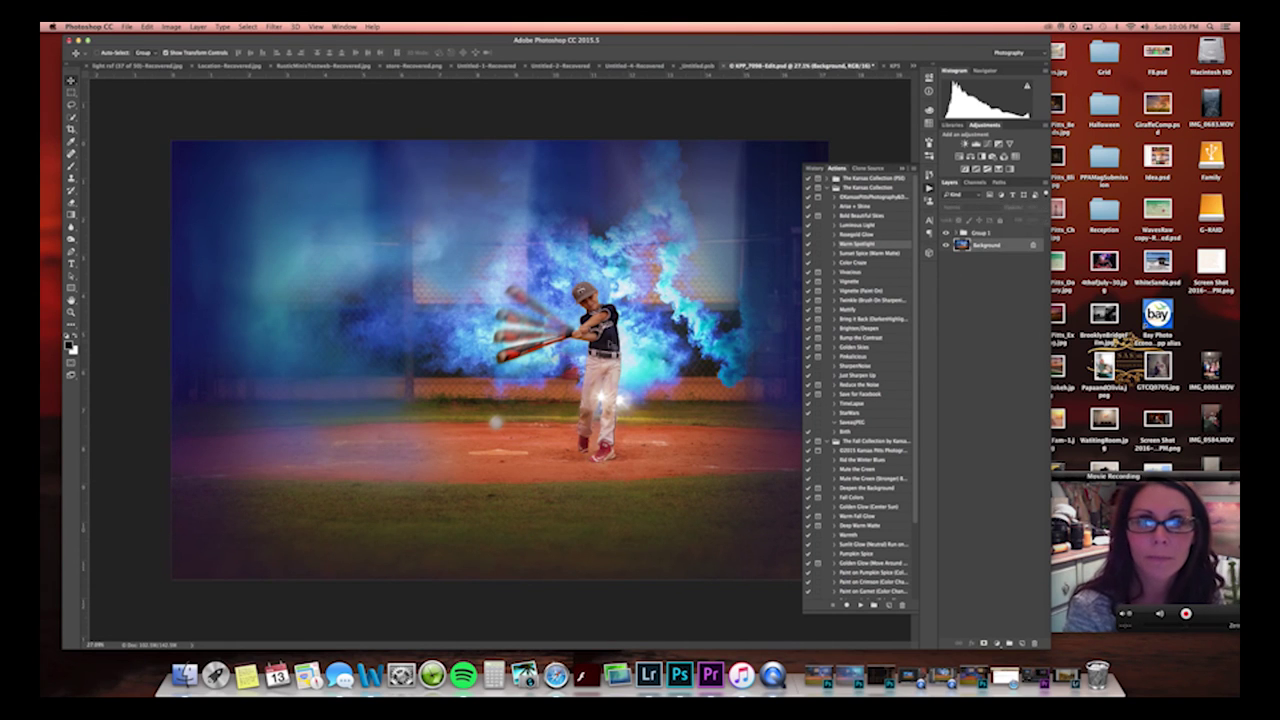
key(z)
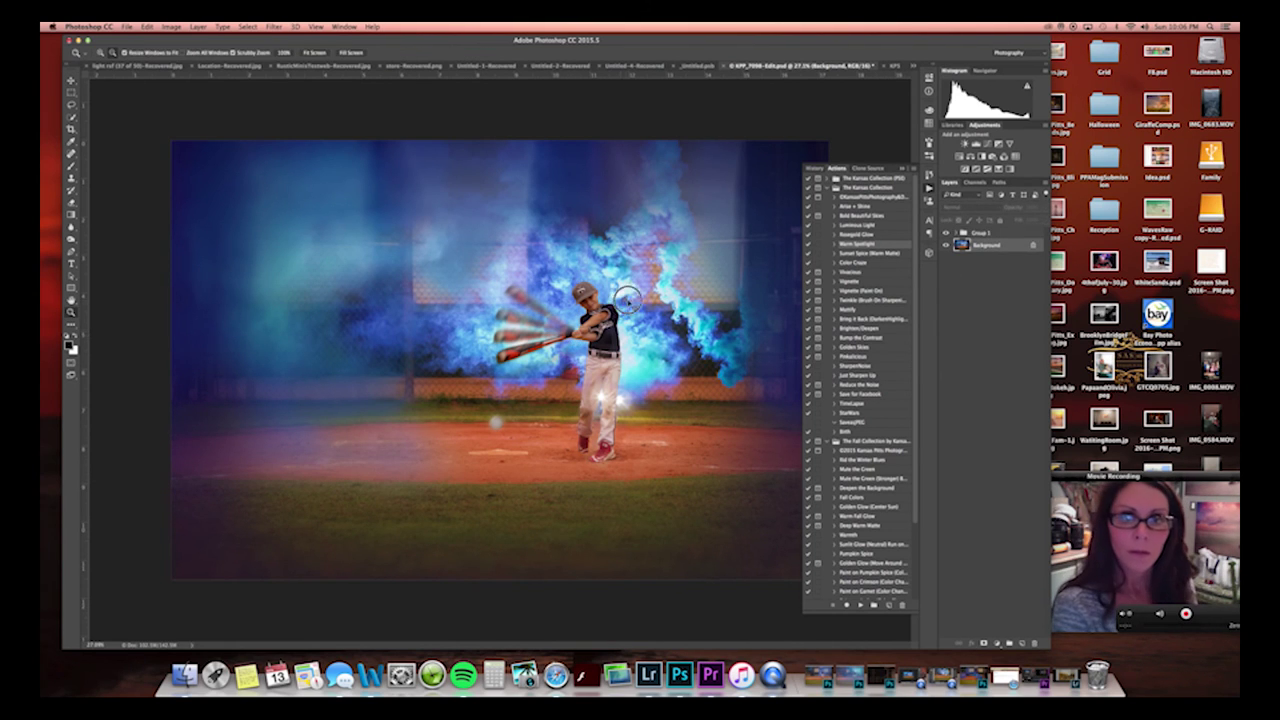
click(598, 320)
drag(645, 291, 682, 271)
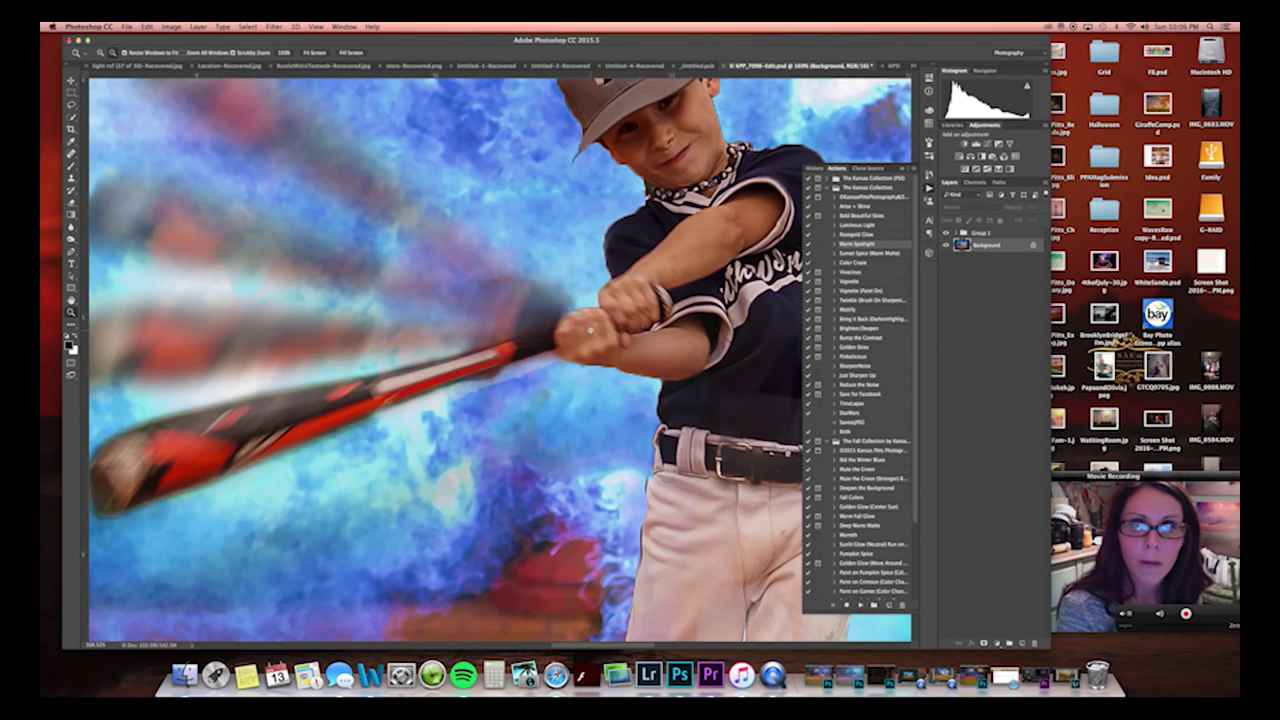
drag(583, 325, 517, 350)
Duplicate the topmost bat inside Group 1, rotate the duplicate further upward, and reapply the last Motion Blur.
click(959, 233)
click(995, 246)
key(super+j)
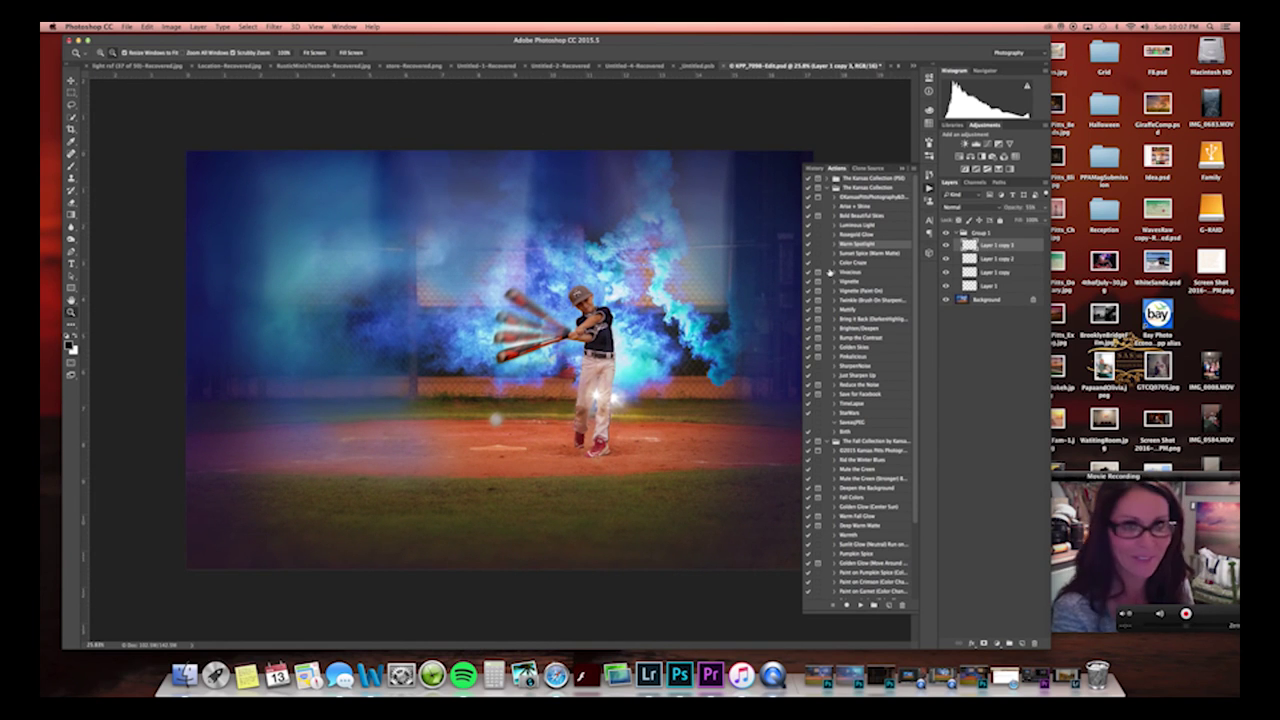
key(v)
drag(494, 278, 523, 277)
click(492, 52)
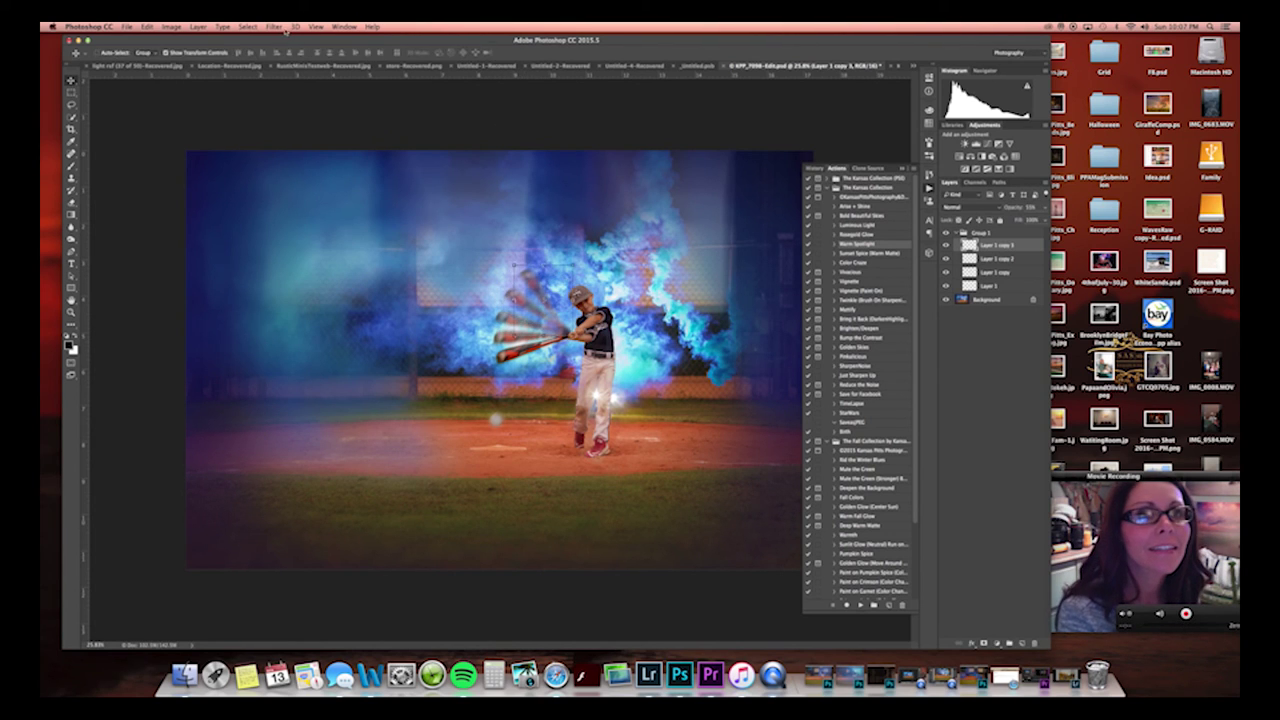
click(274, 27)
click(276, 37)
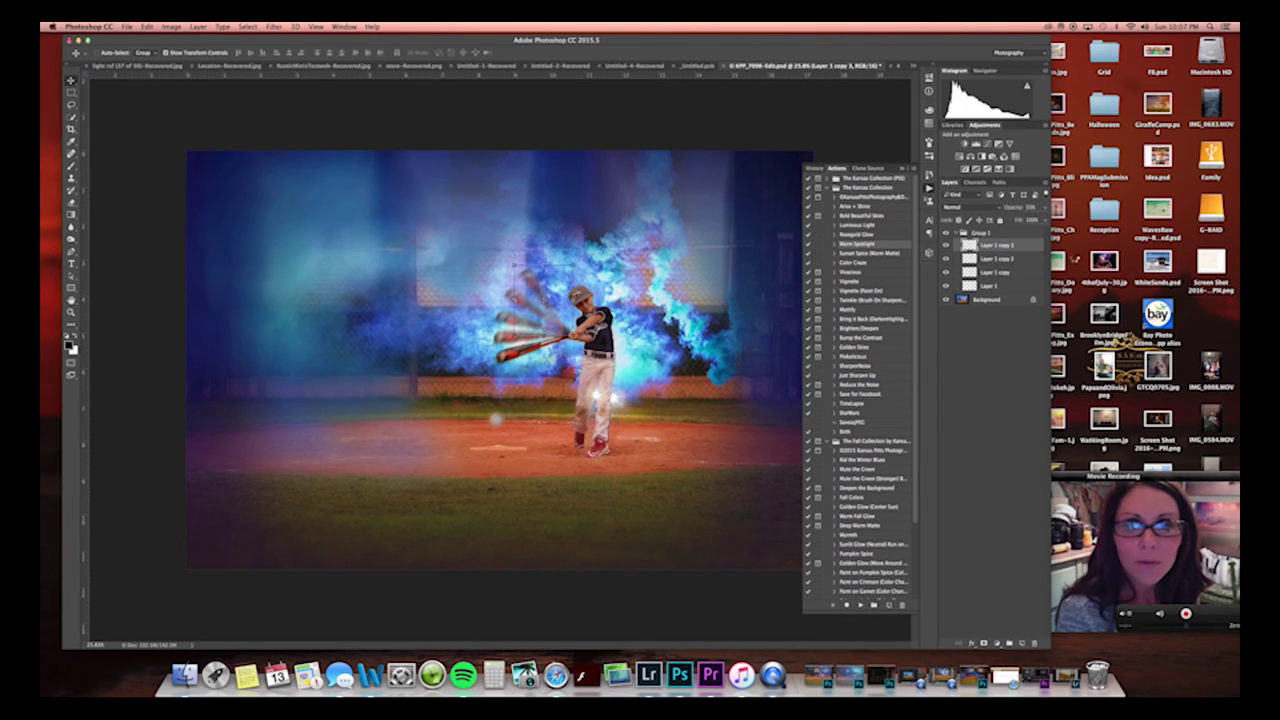
Fine-tune the fading of the upper bat copies, lowering the topmost copy's opacity to about 36%, and collapse the group.
drag(1047, 208, 1026, 221)
click(1023, 257)
click(1045, 208)
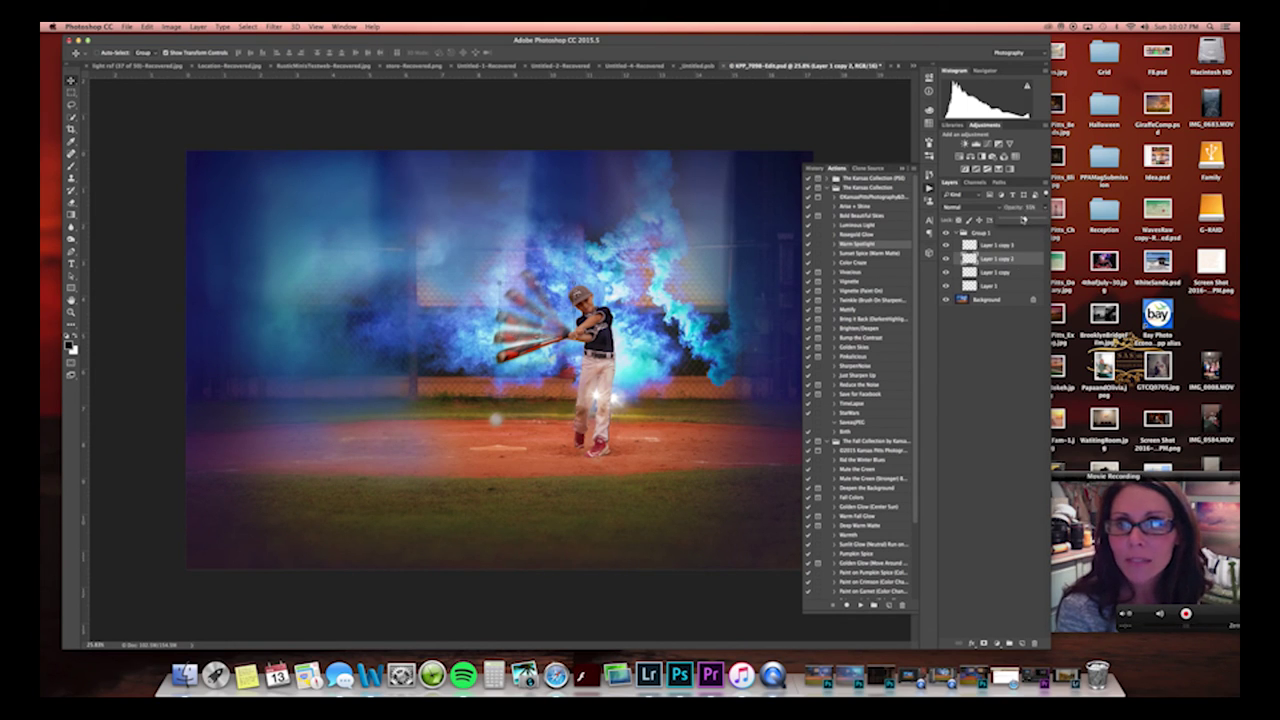
click(1015, 272)
click(1014, 286)
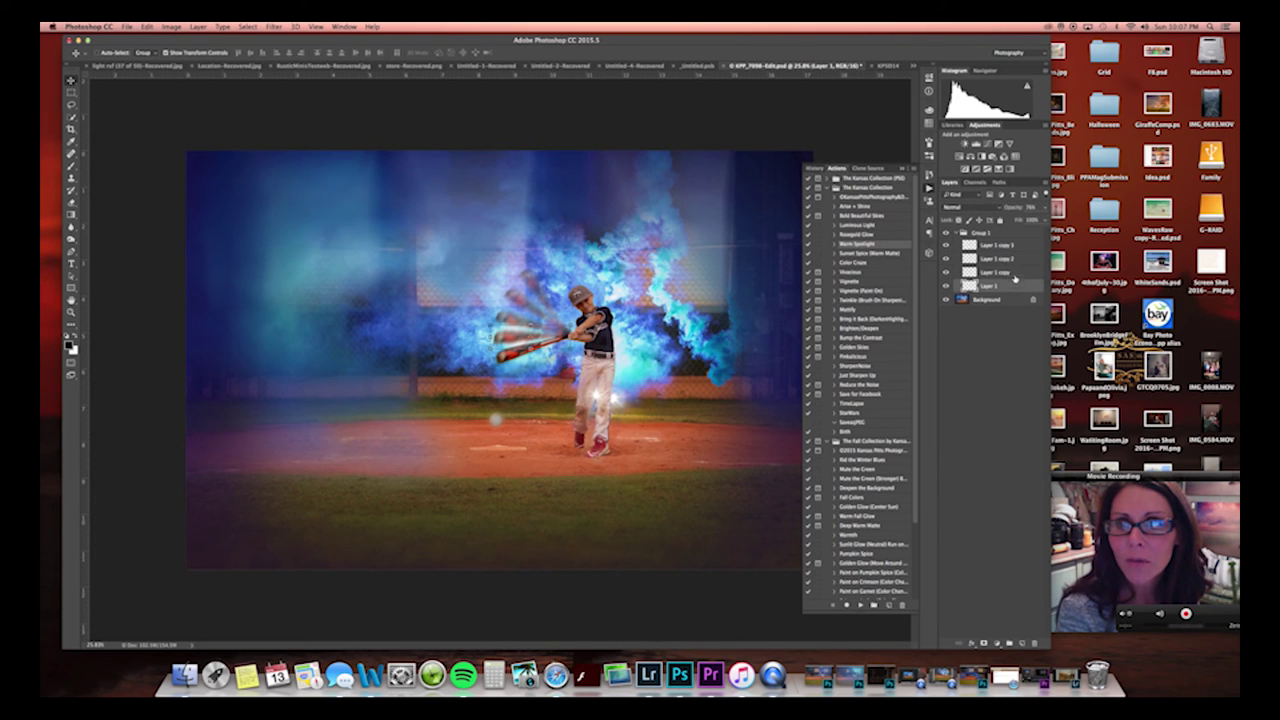
click(1014, 273)
click(1017, 259)
click(1022, 245)
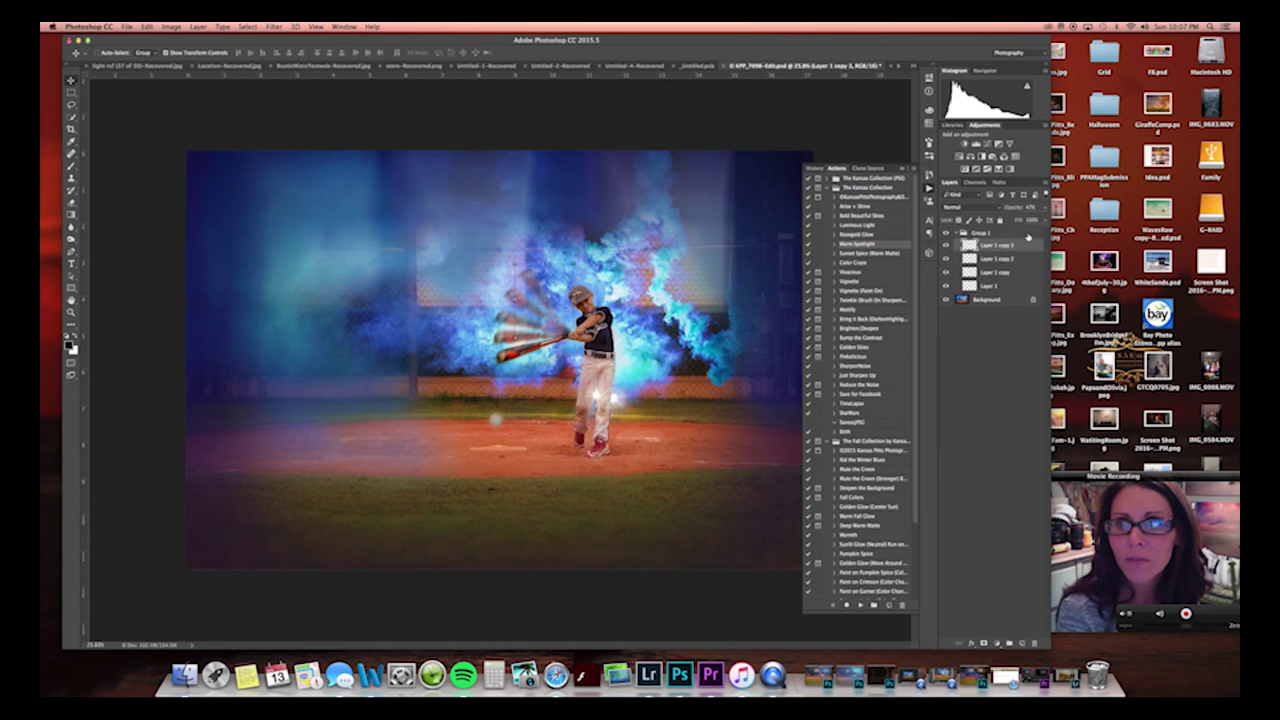
click(1046, 208)
drag(1019, 219, 1015, 218)
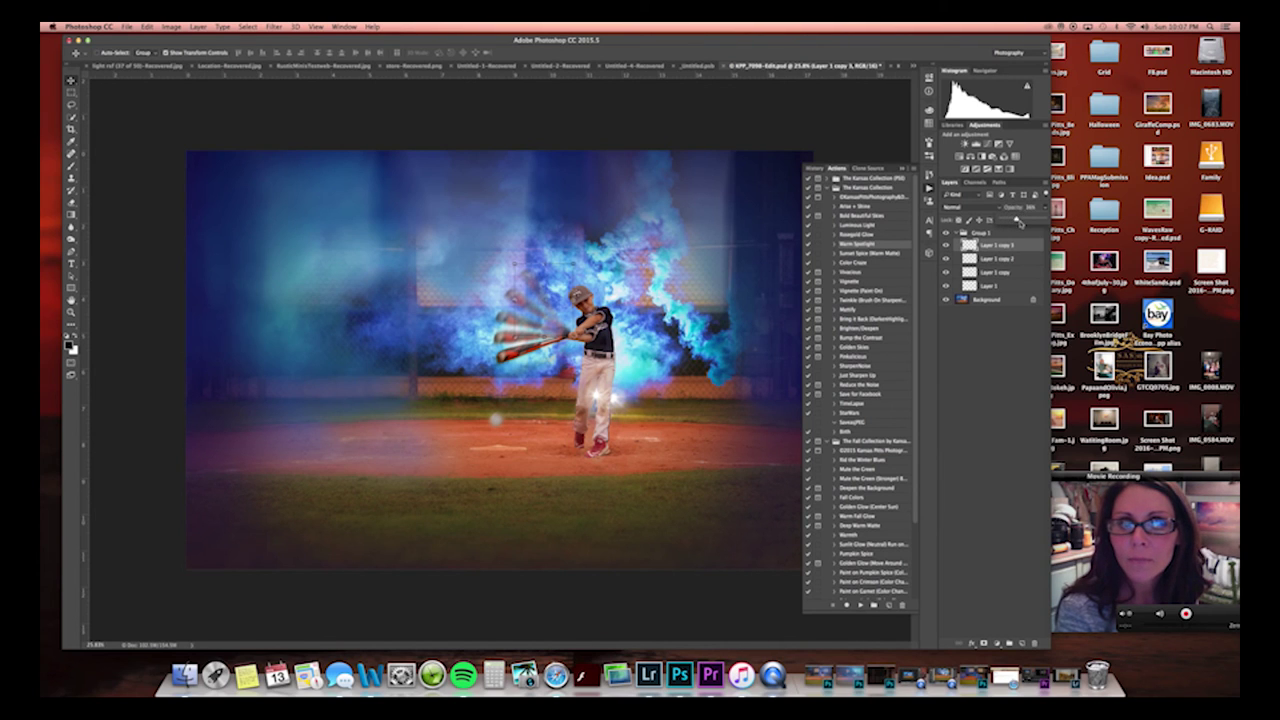
click(1003, 285)
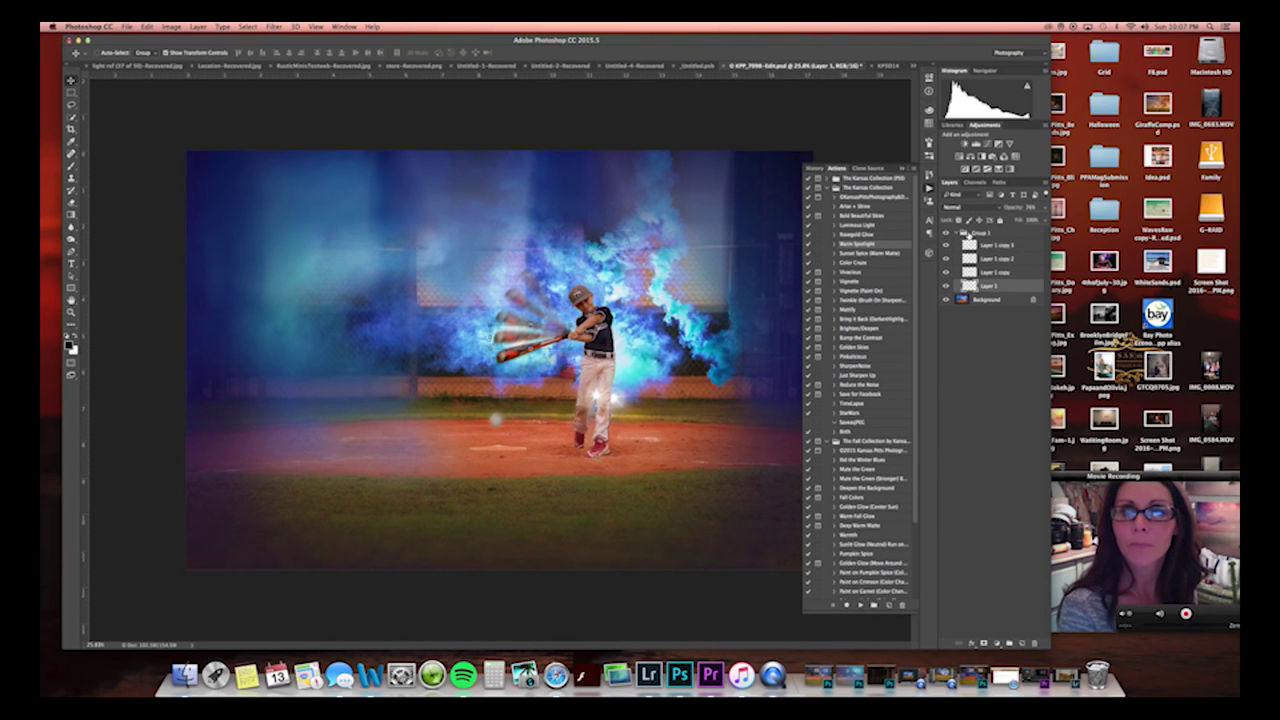
click(958, 233)
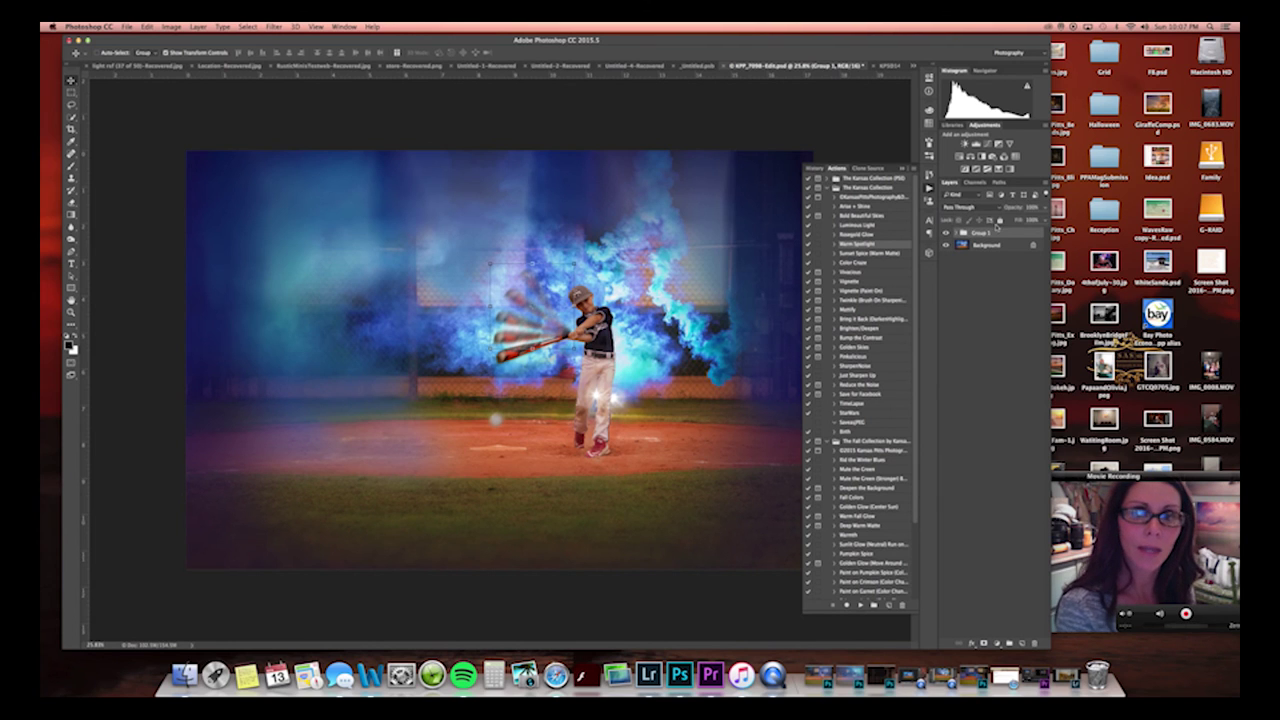
In the photo of the helmeted batter, quick-select the baseball in the air and copy it to its own layer.
click(890, 66)
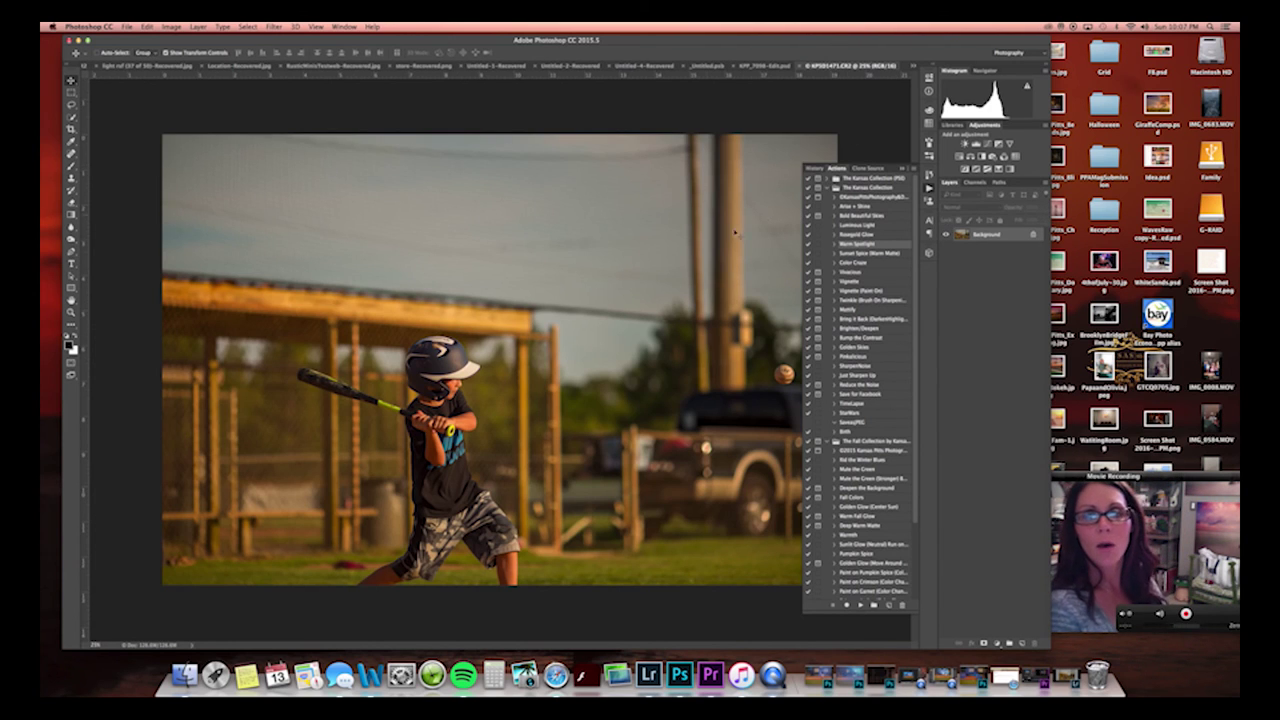
click(904, 168)
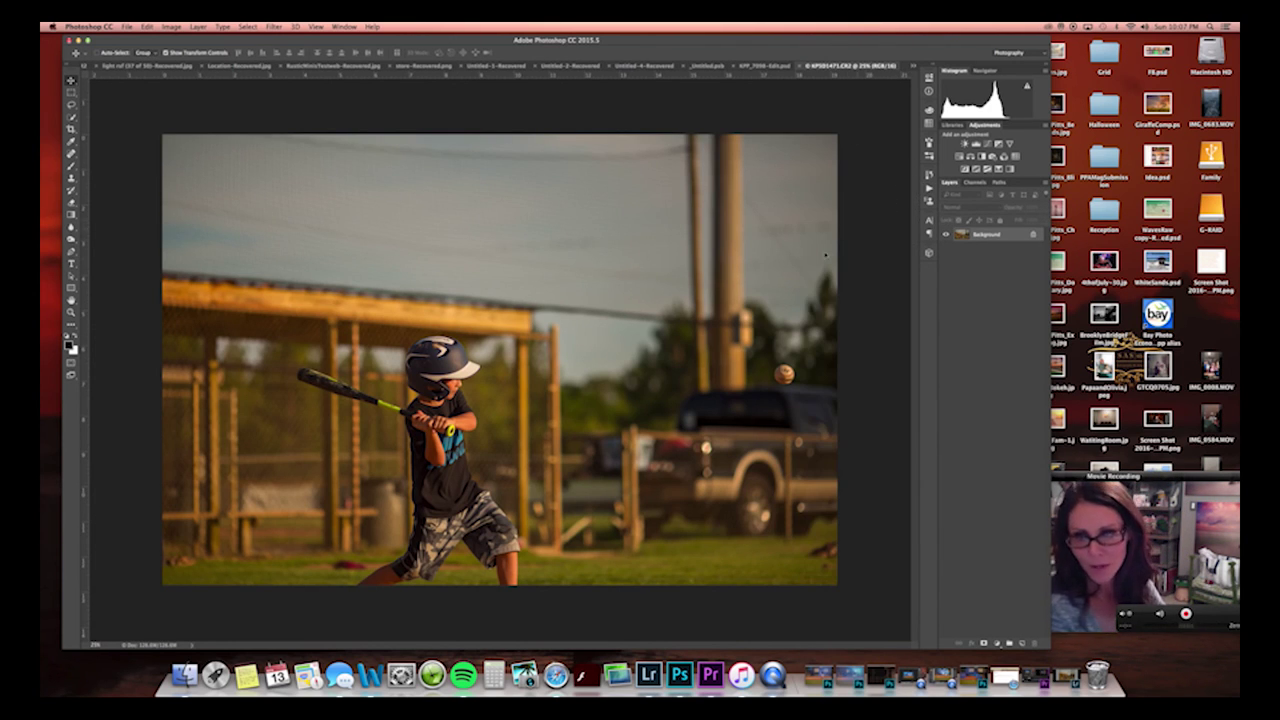
key(w)
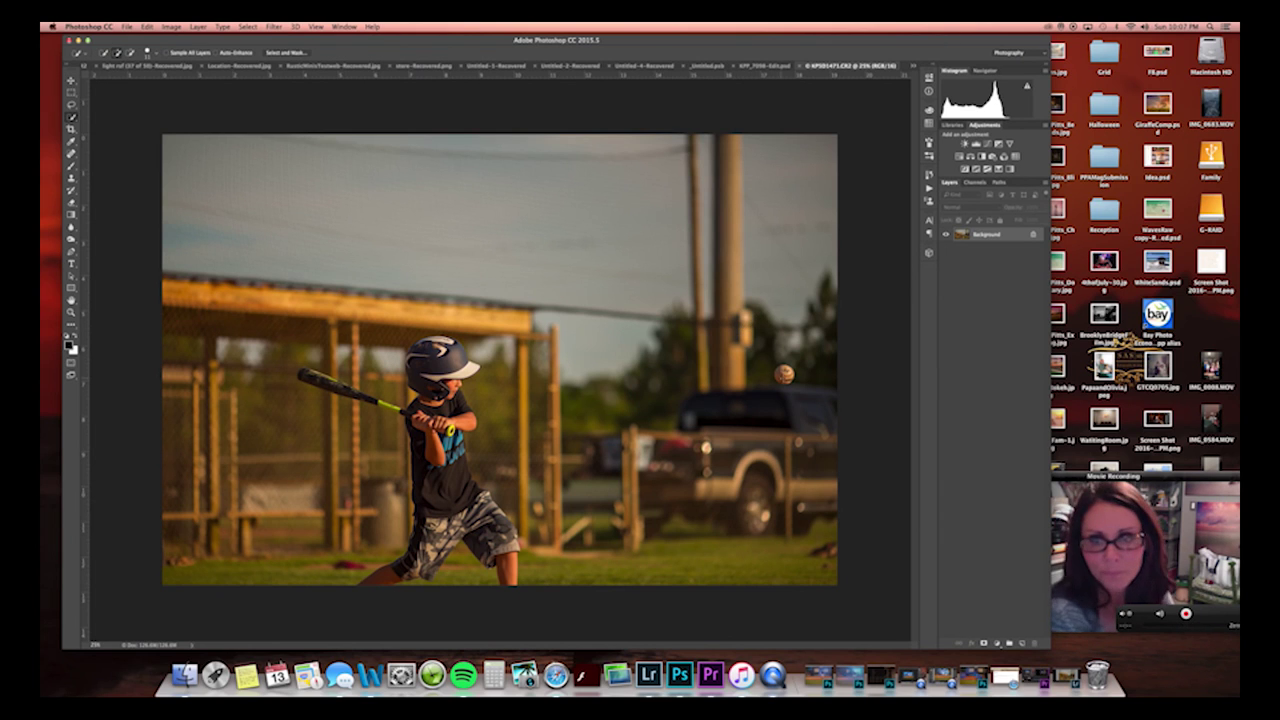
click(783, 374)
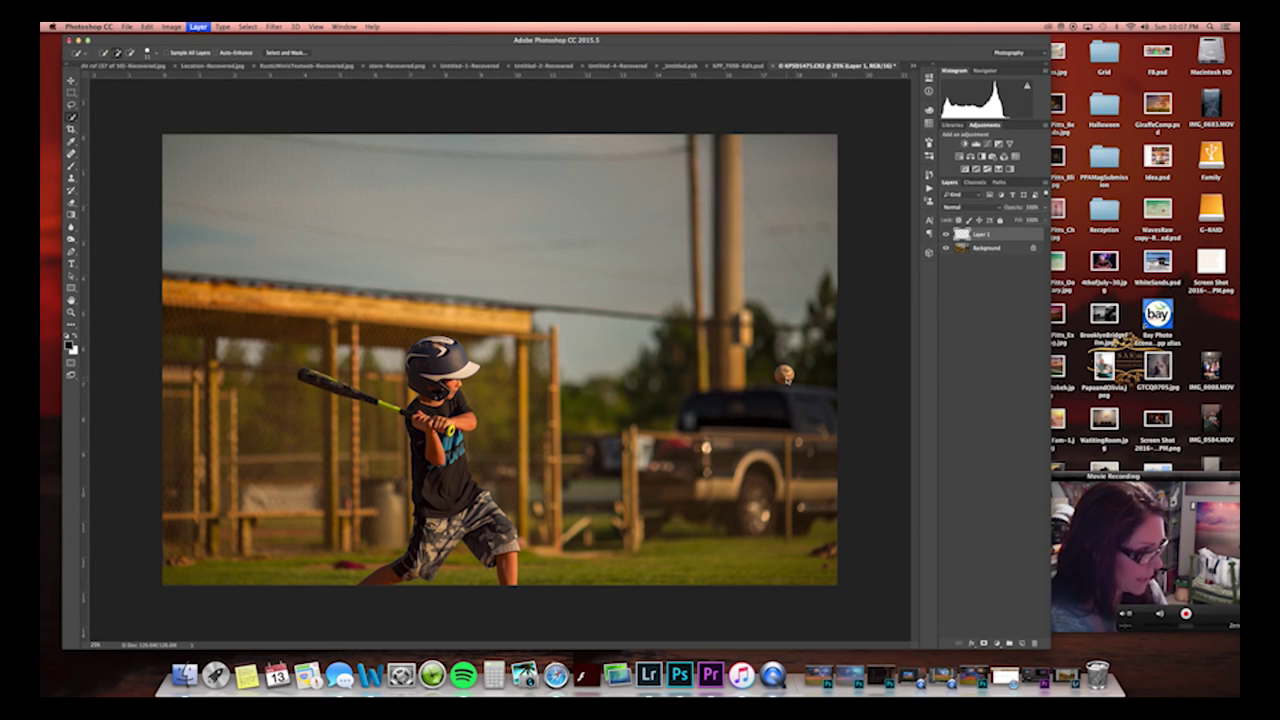
key(super+j)
Bring the baseball layer into the smoke composite and place it over the pale ball below the bat.
key(v)
drag(812, 66, 821, 146)
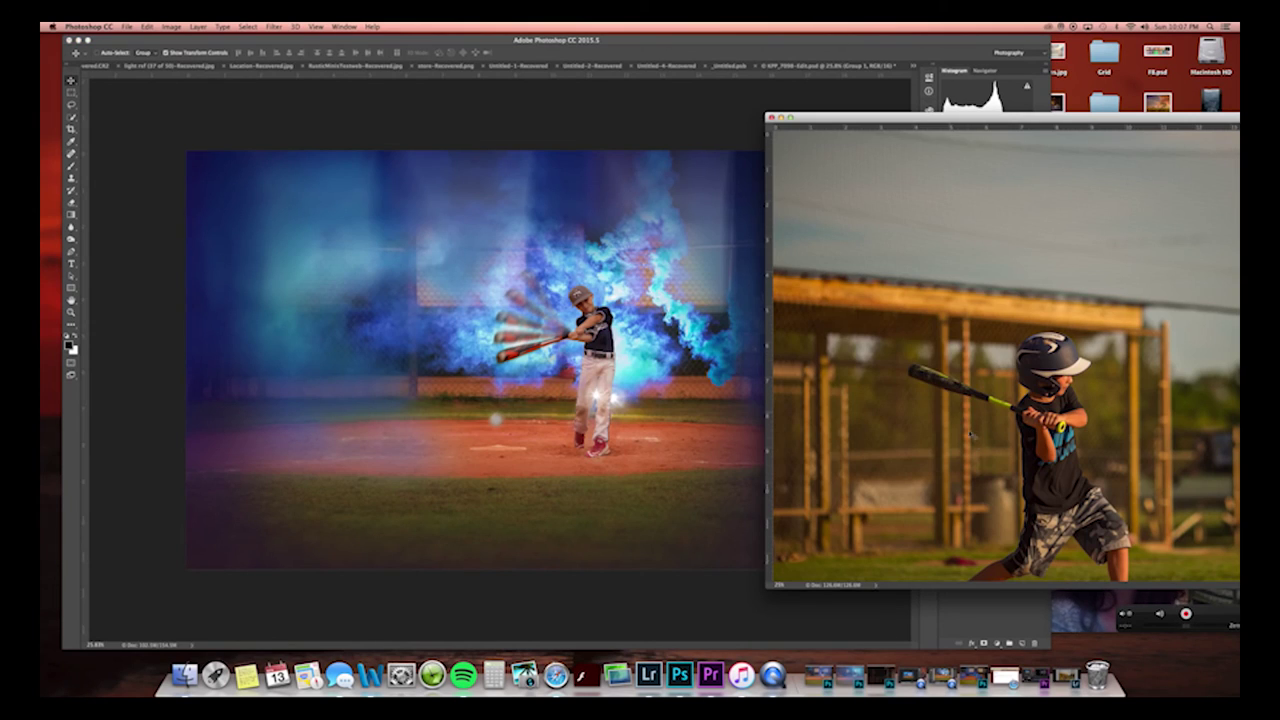
click(503, 360)
drag(498, 358, 496, 418)
With the baseball layer hidden, heal away the pale ball on the Background using content-aware Spot Healing, and show the baseball again.
click(947, 234)
click(985, 259)
key(j)
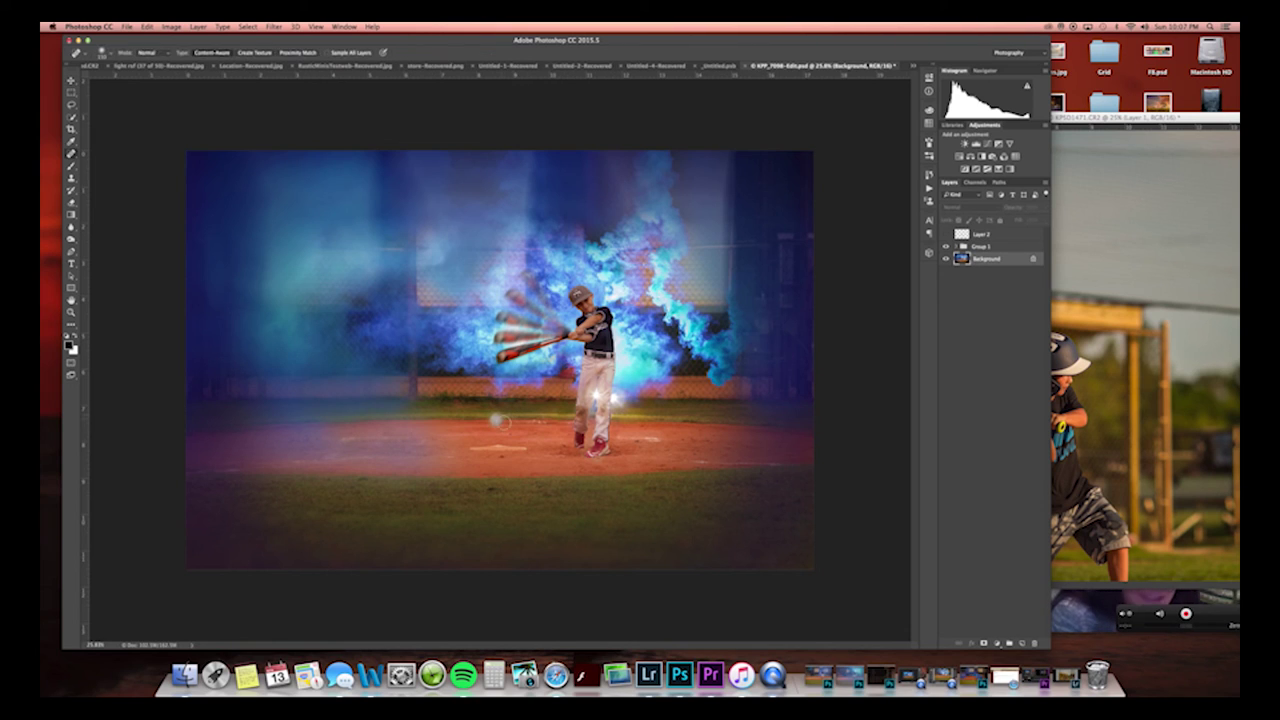
click(492, 417)
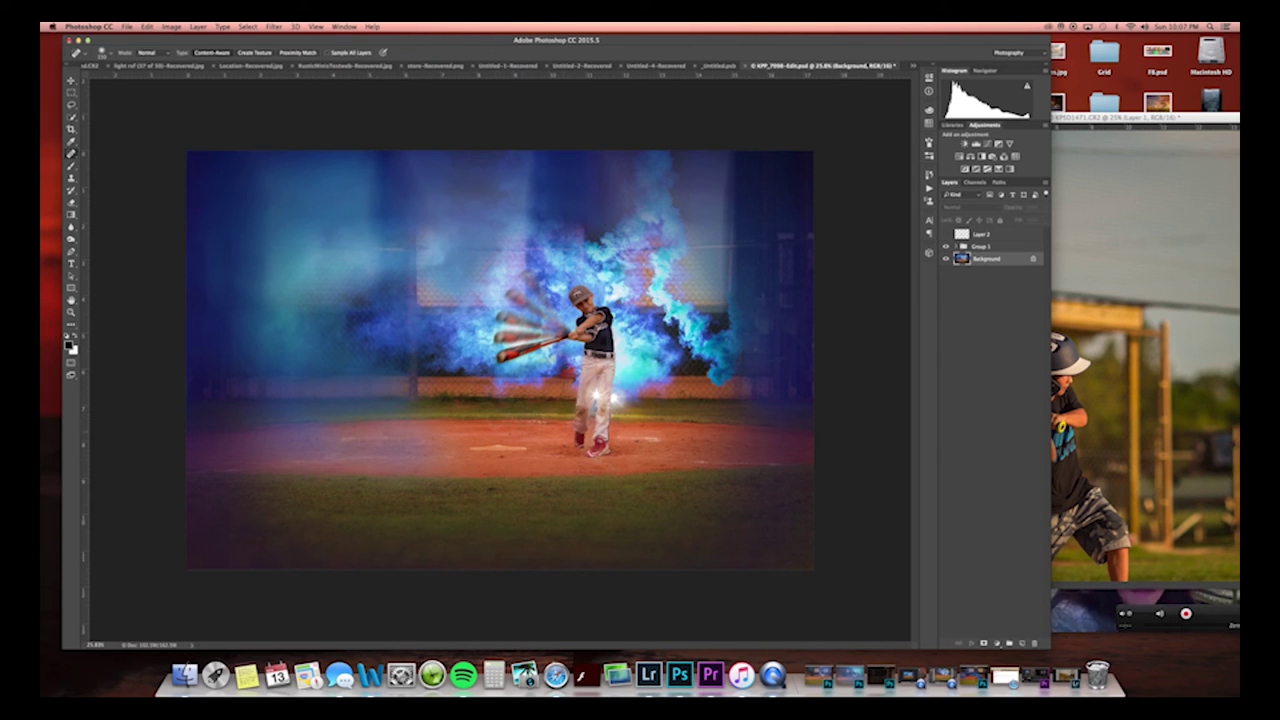
click(505, 440)
click(491, 488)
click(946, 235)
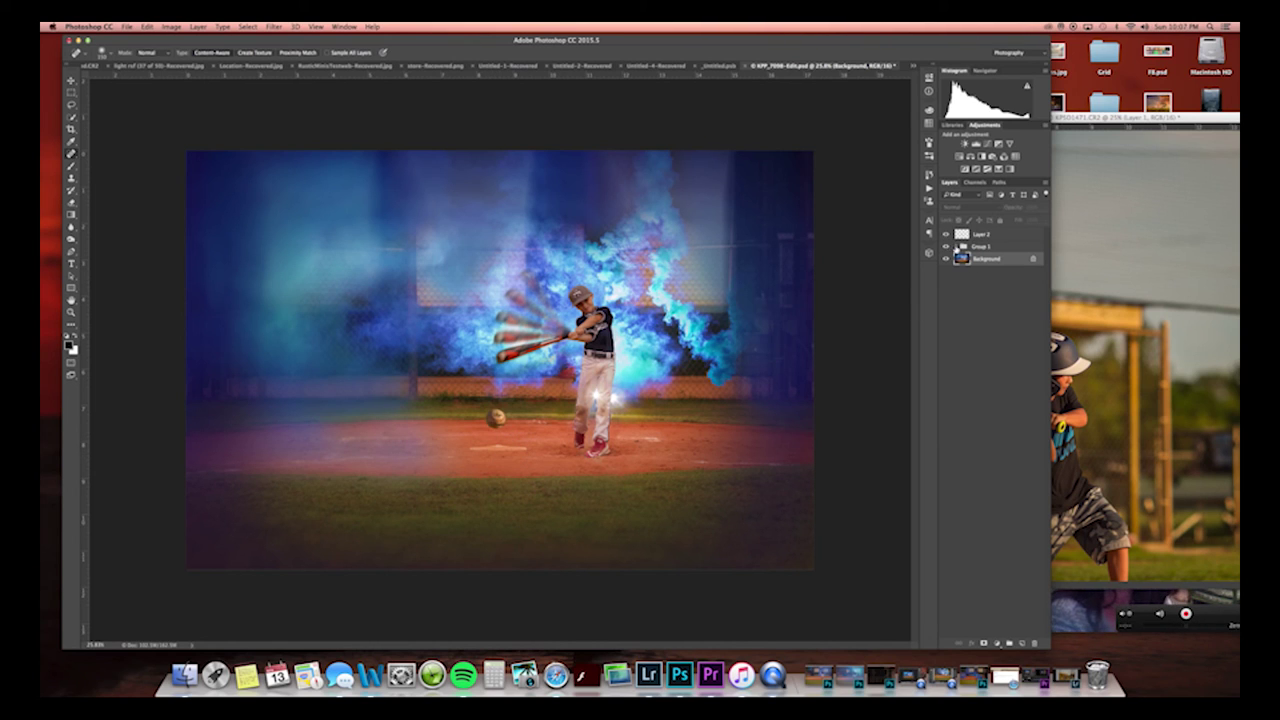
key(v)
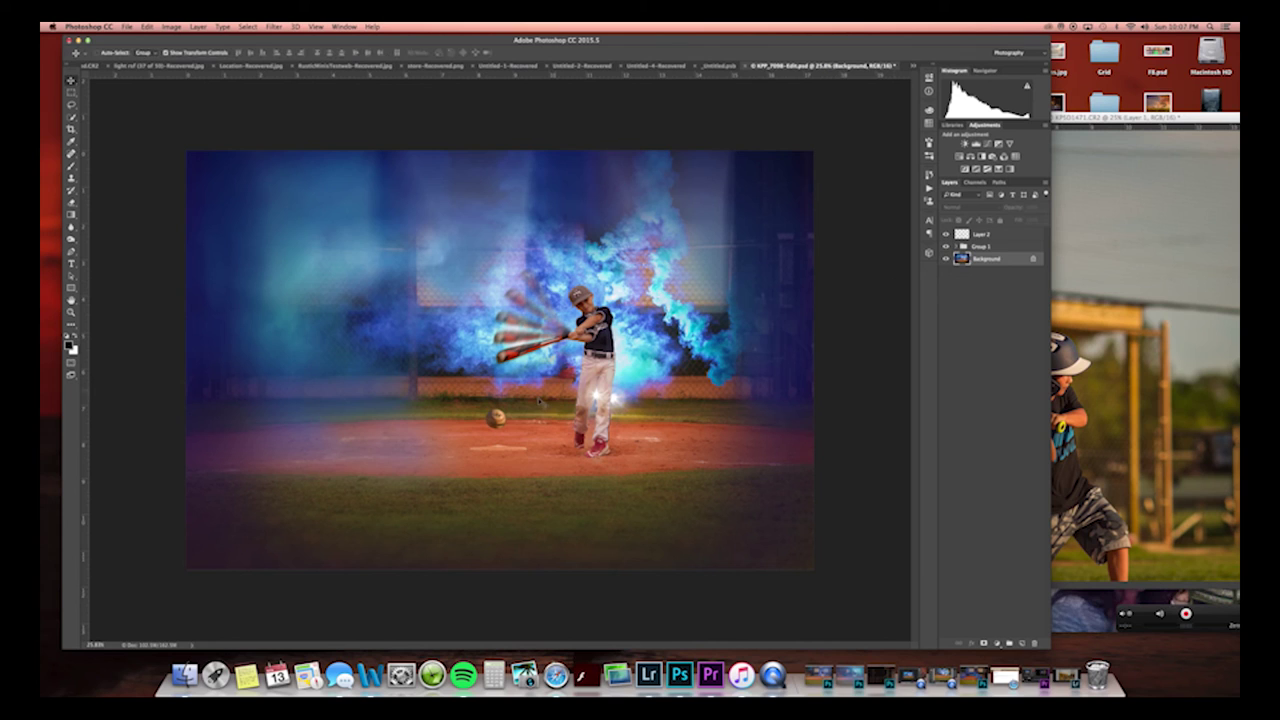
Scale the baseball layer down to about 65% and place it low beside the plate, at the far edge of the dirt.
click(985, 234)
drag(508, 408, 491, 421)
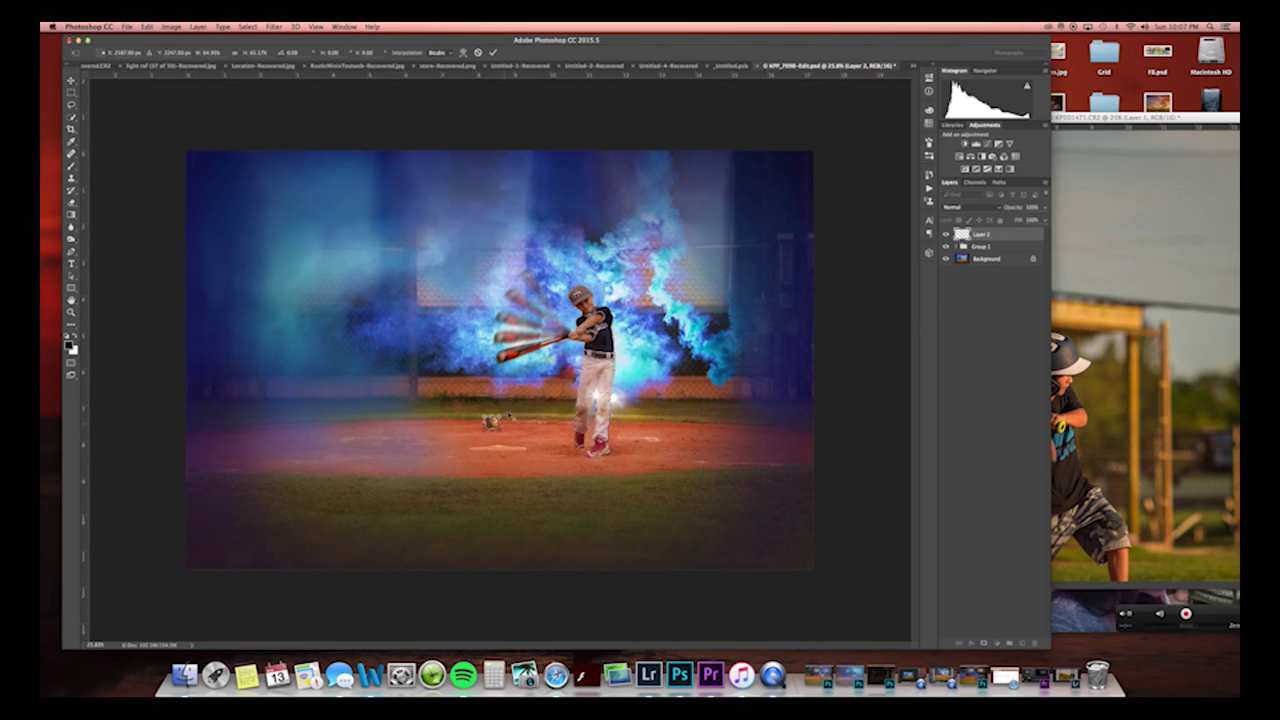
click(492, 52)
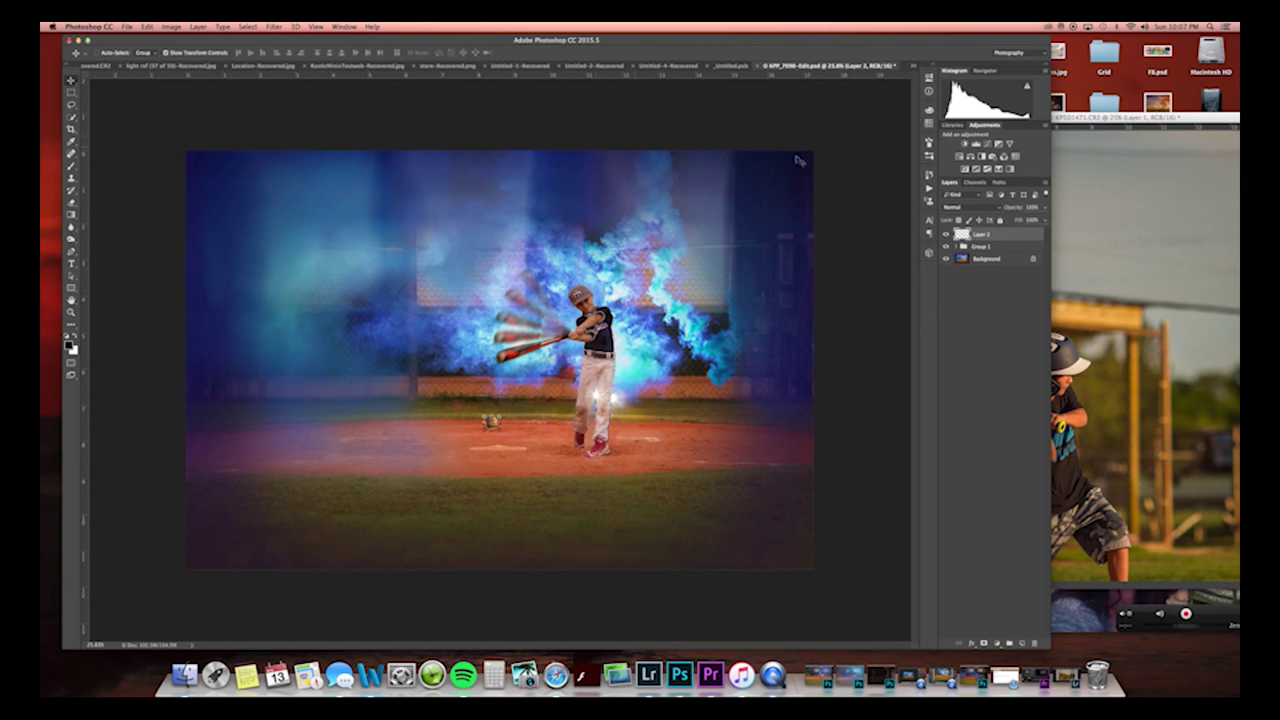
Add Color Balance and Levels adjustments clipped to the baseball, raising midtone blue to about +20 and brightening the Levels midtones.
click(979, 156)
click(852, 151)
drag(854, 151, 858, 152)
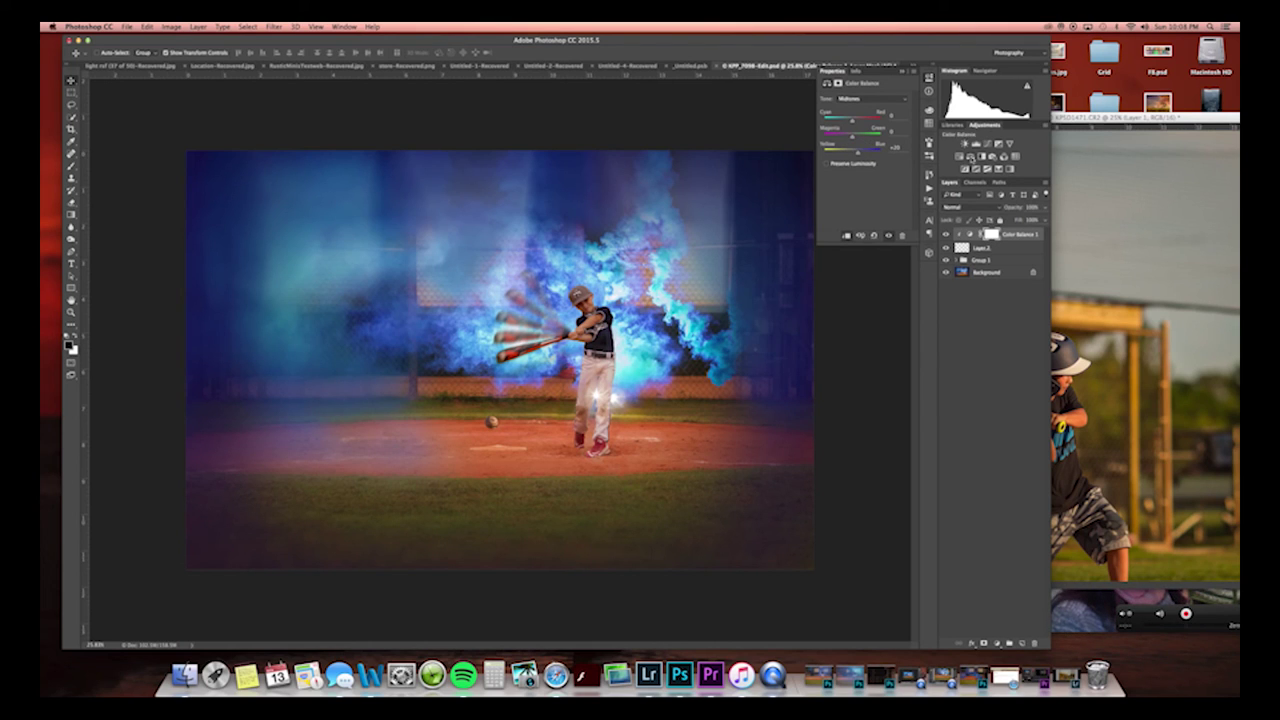
click(965, 146)
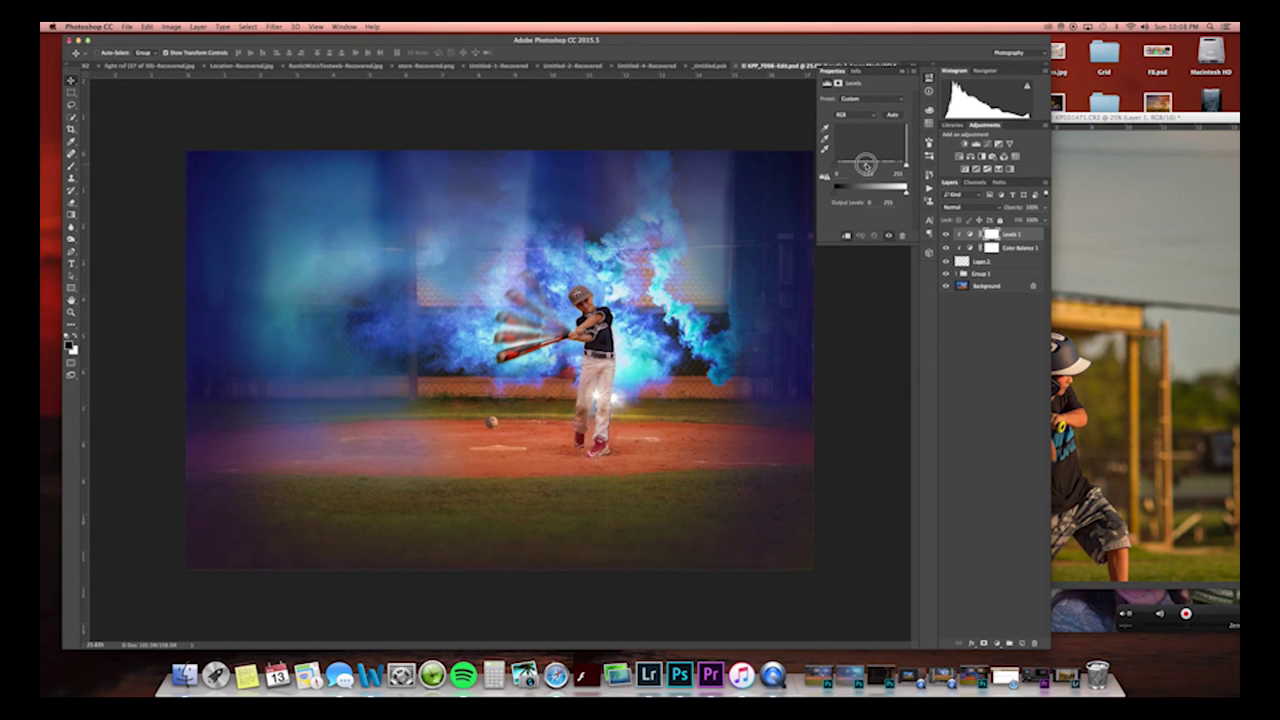
drag(866, 163, 858, 166)
click(838, 164)
Load the baseball layer's pixels as a selection, feather it by 2 pixels, and deselect.
click(962, 265)
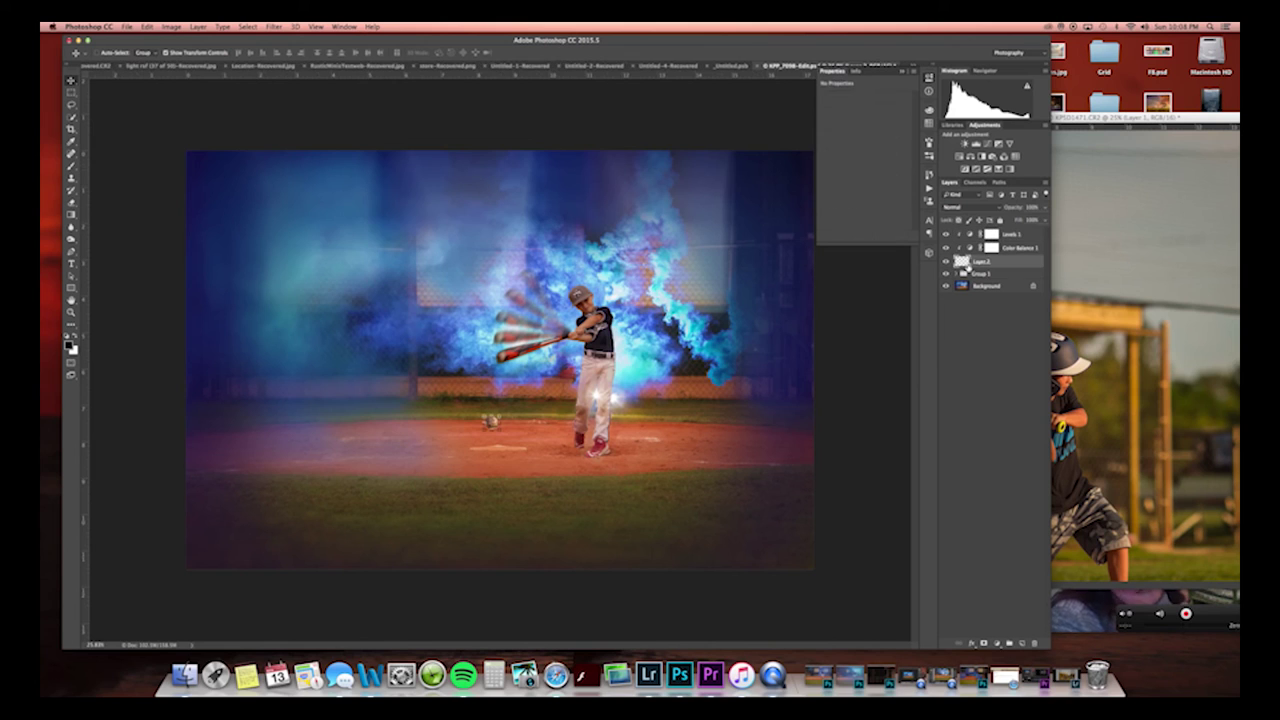
right_click(961, 261)
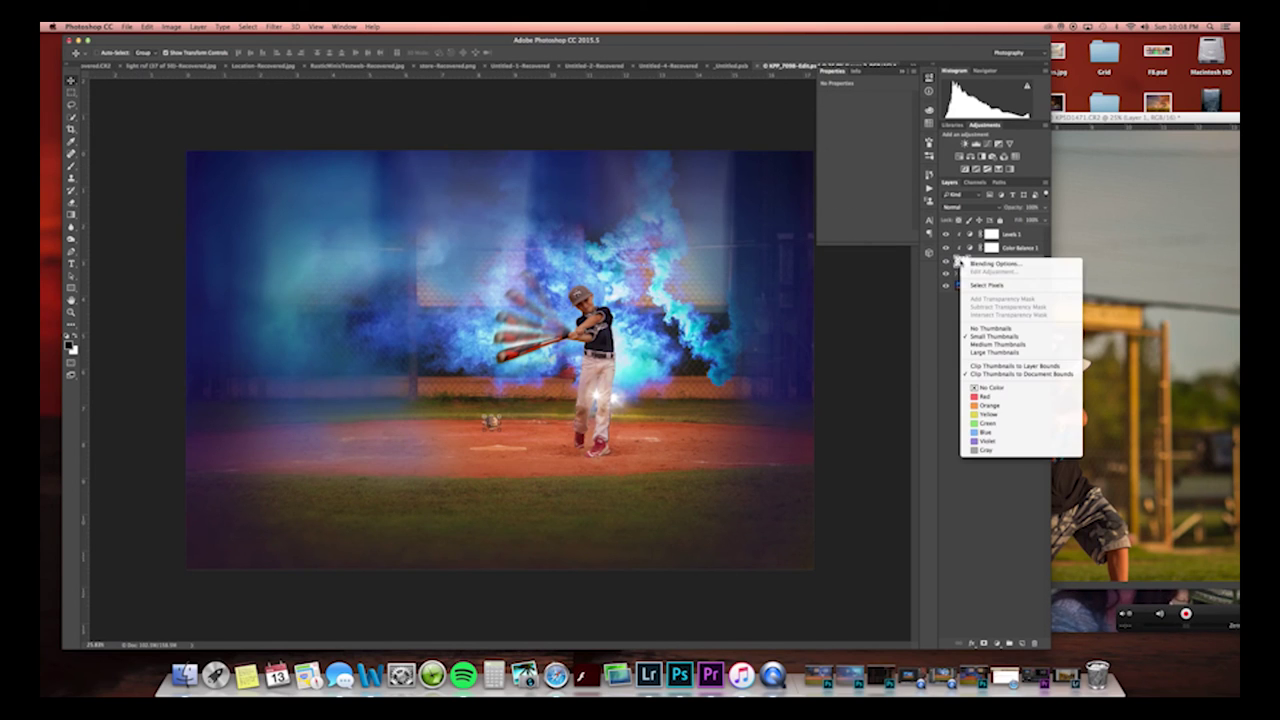
click(986, 285)
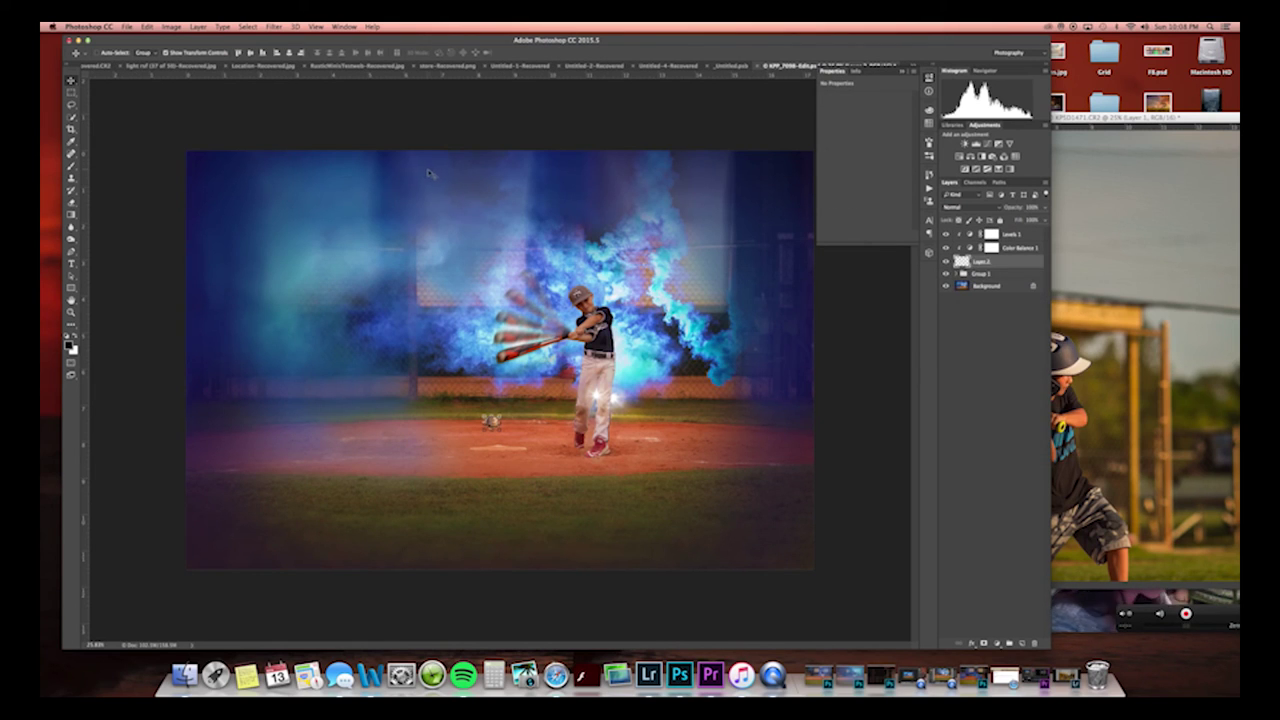
key(shift+F6)
text(2)
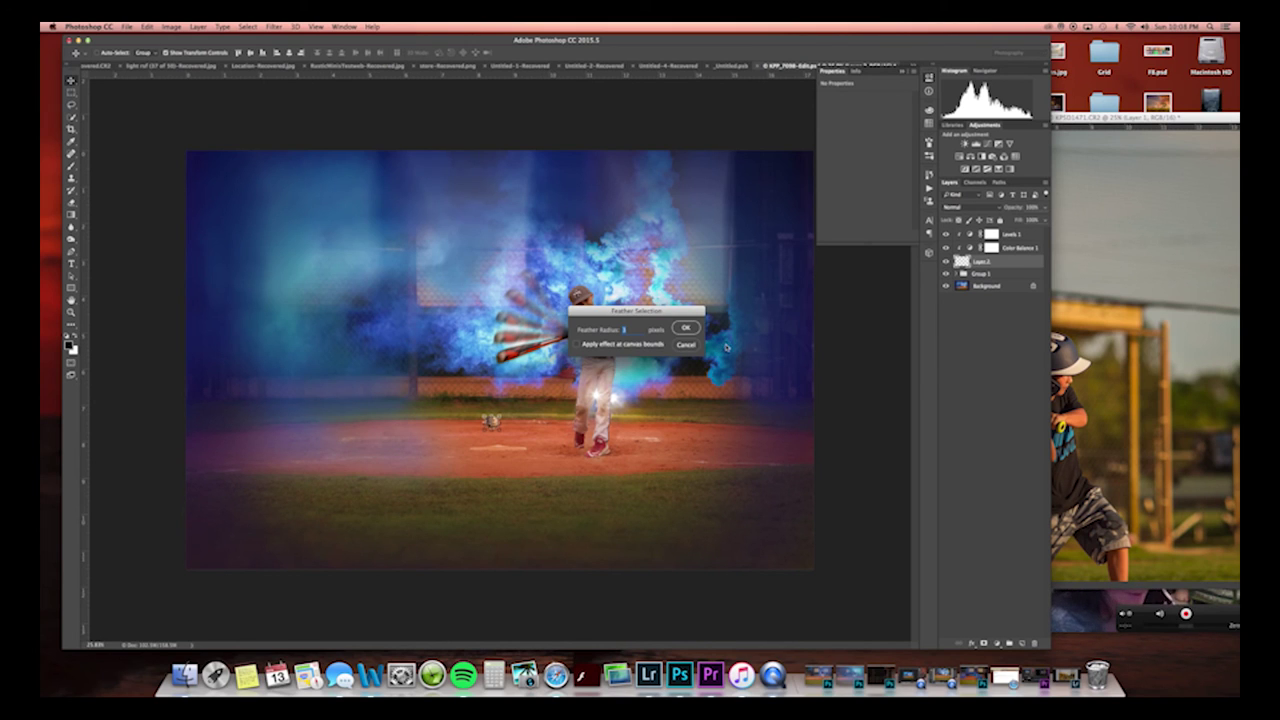
key(Return)
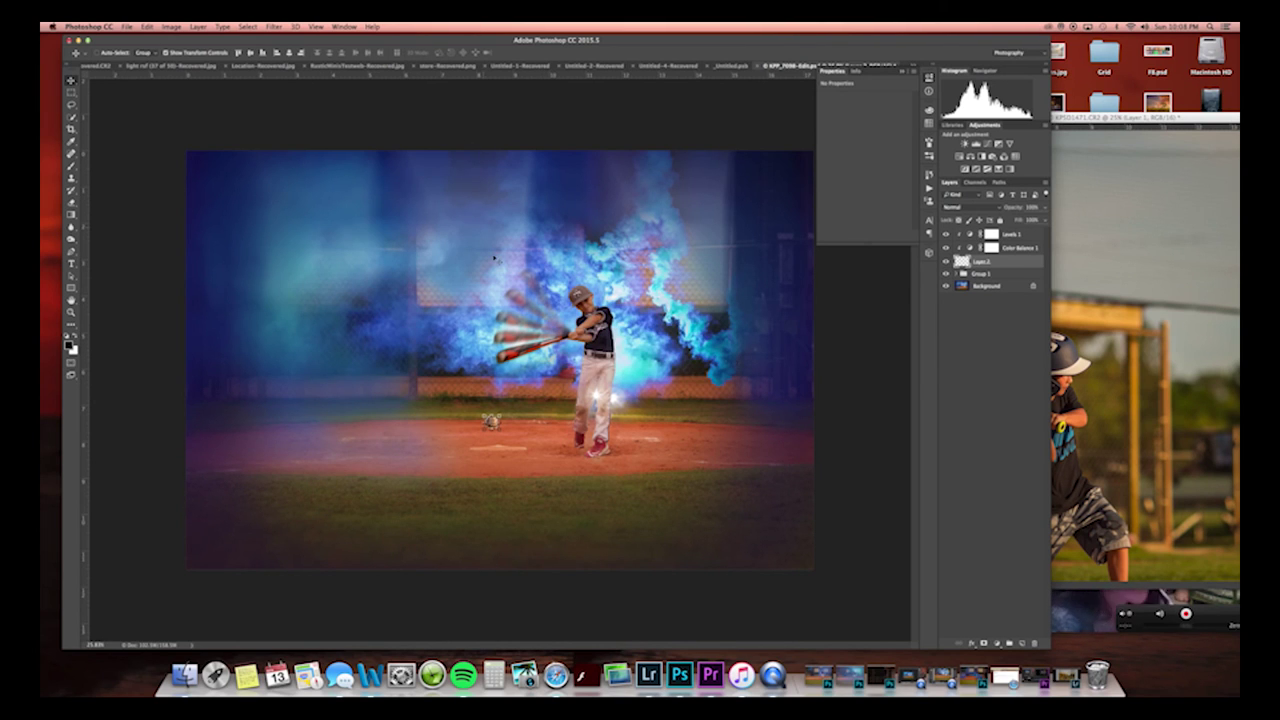
click(985, 286)
key(z)
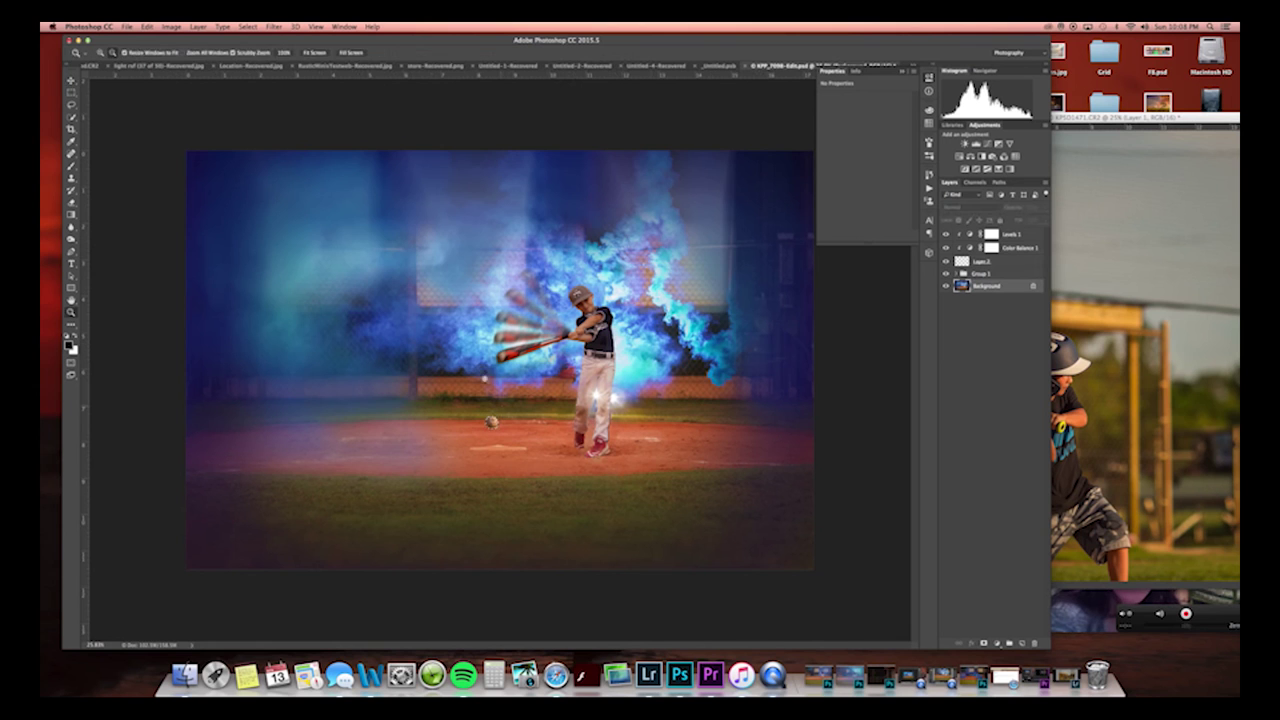
key(super+d)
Merge the baseball layer with its Color Balance and Levels adjustment layers.
drag(498, 428, 499, 401)
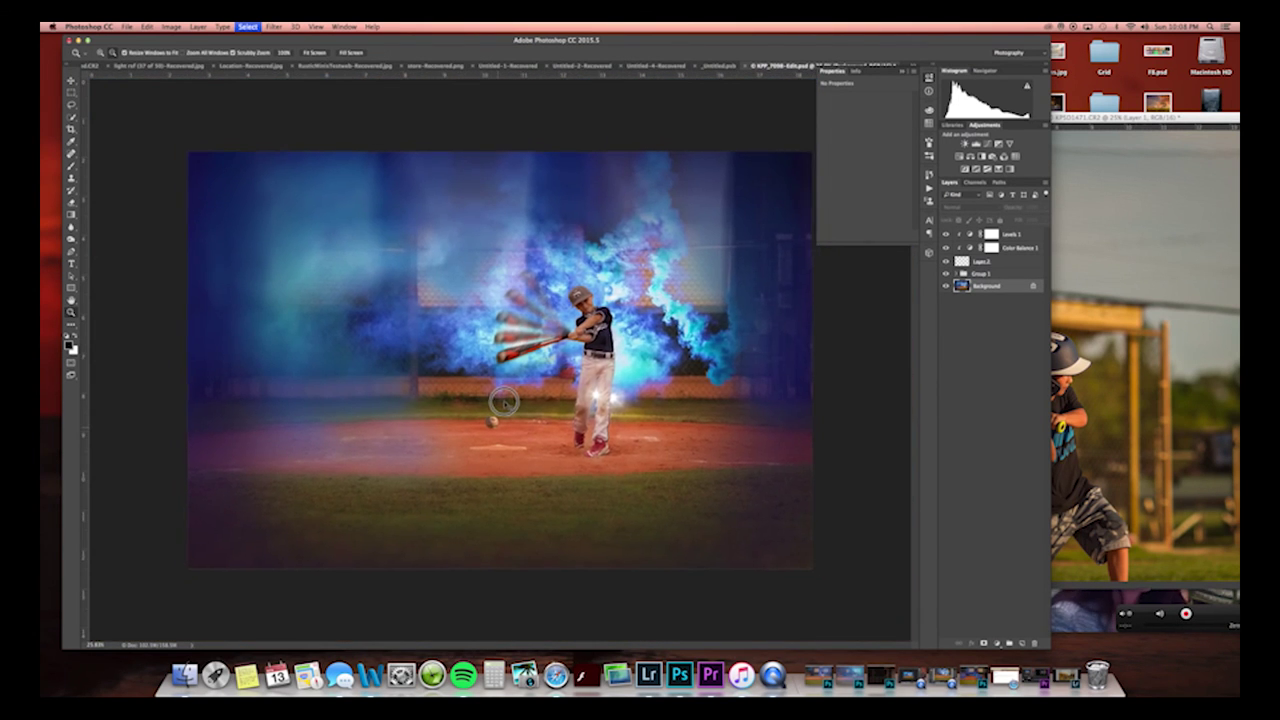
click(996, 263)
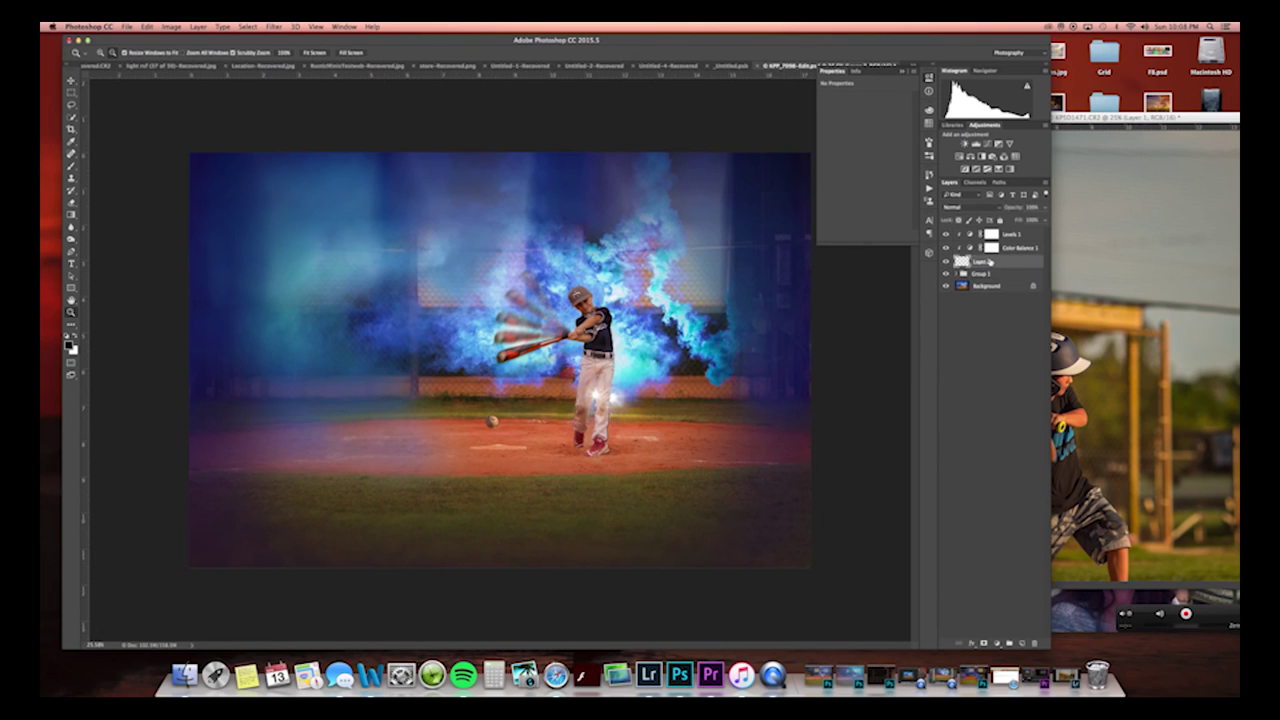
right_click(1011, 246)
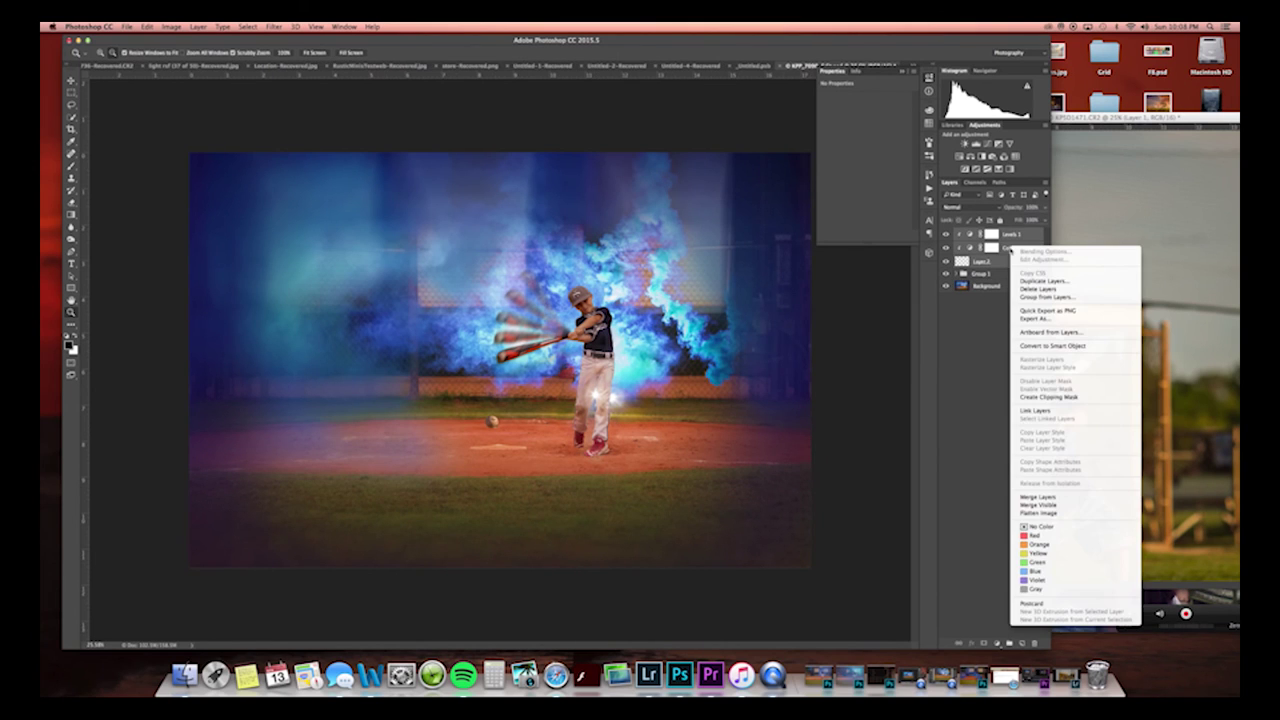
click(1038, 497)
Enlarge the merged baseball slightly to about 104% and raise it in front of the lower fence.
key(super+t)
mouse_move(498, 430)
mouse_down()
mouse_move(513, 426)
mouse_move(501, 407)
mouse_up()
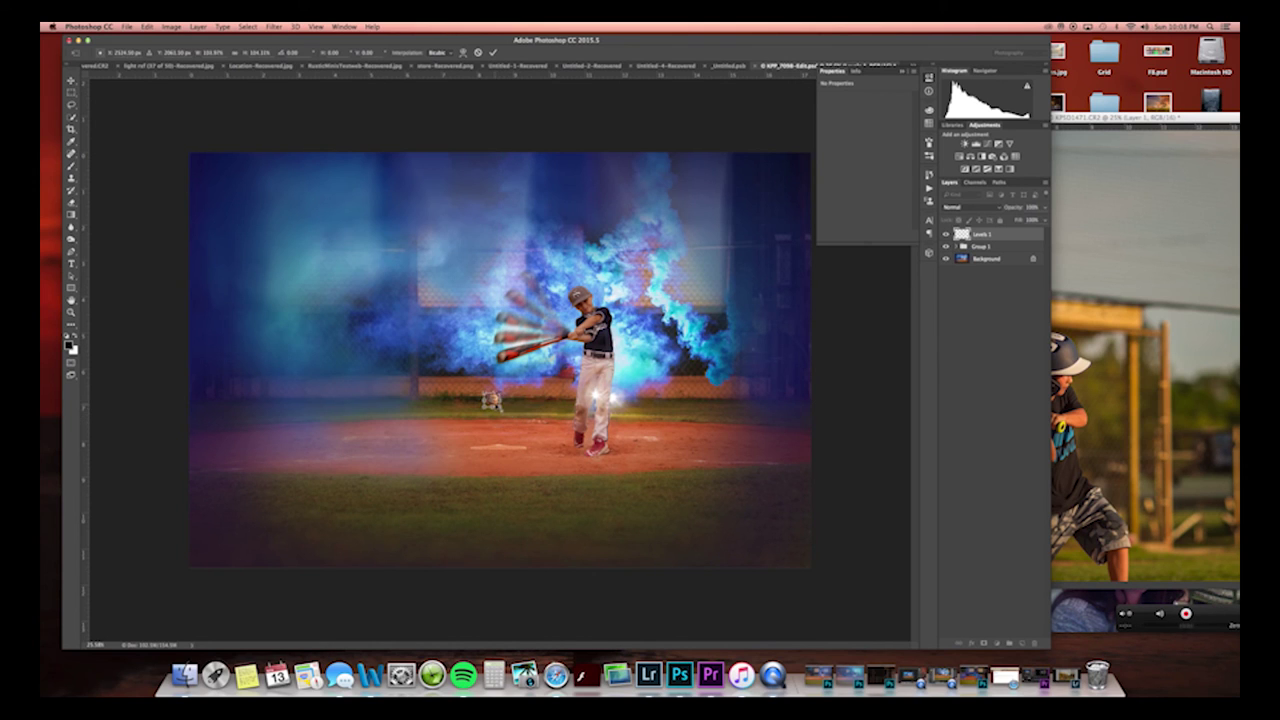
click(492, 52)
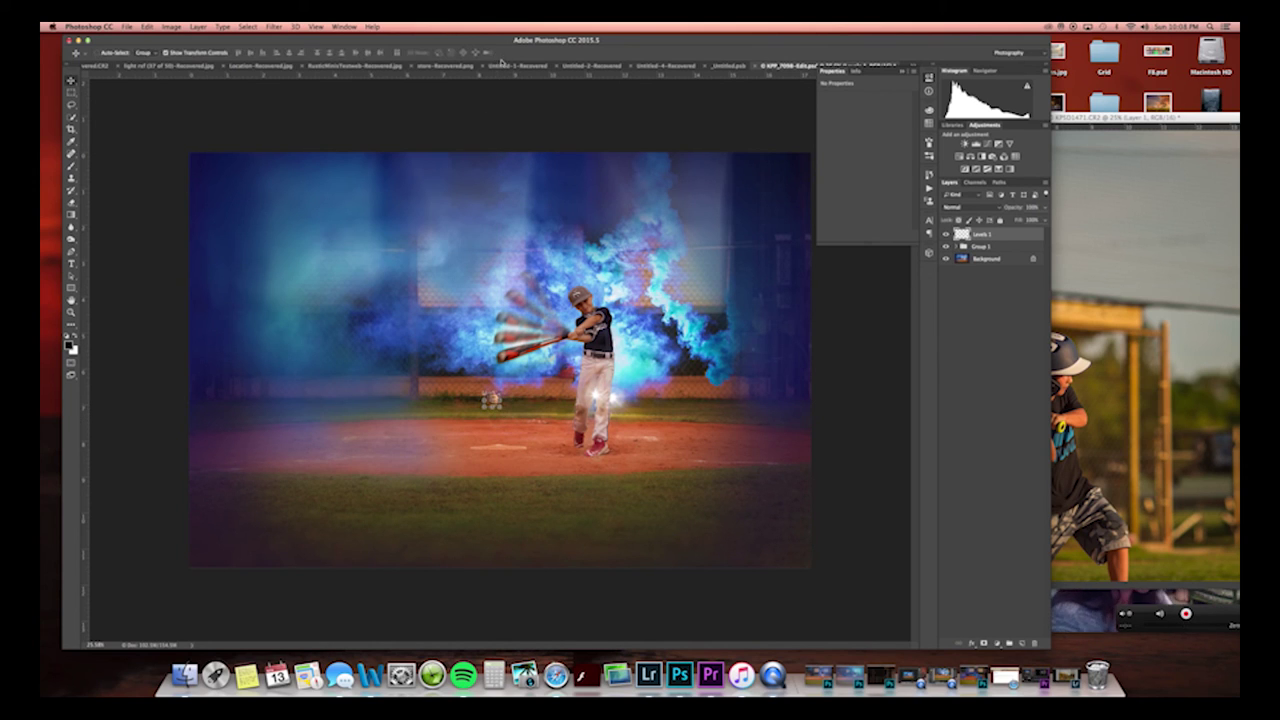
Duplicate the baseball layer and apply a Motion Blur at a 90° angle to the copy.
key(super+j)
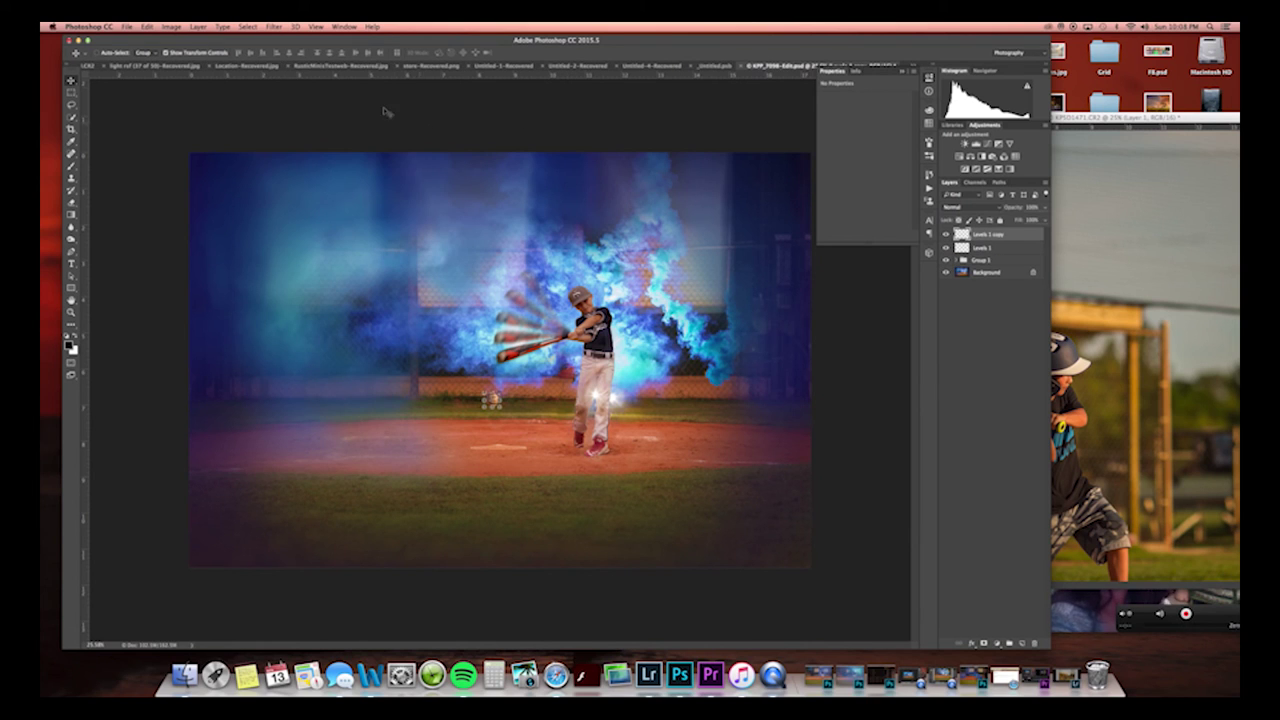
click(273, 26)
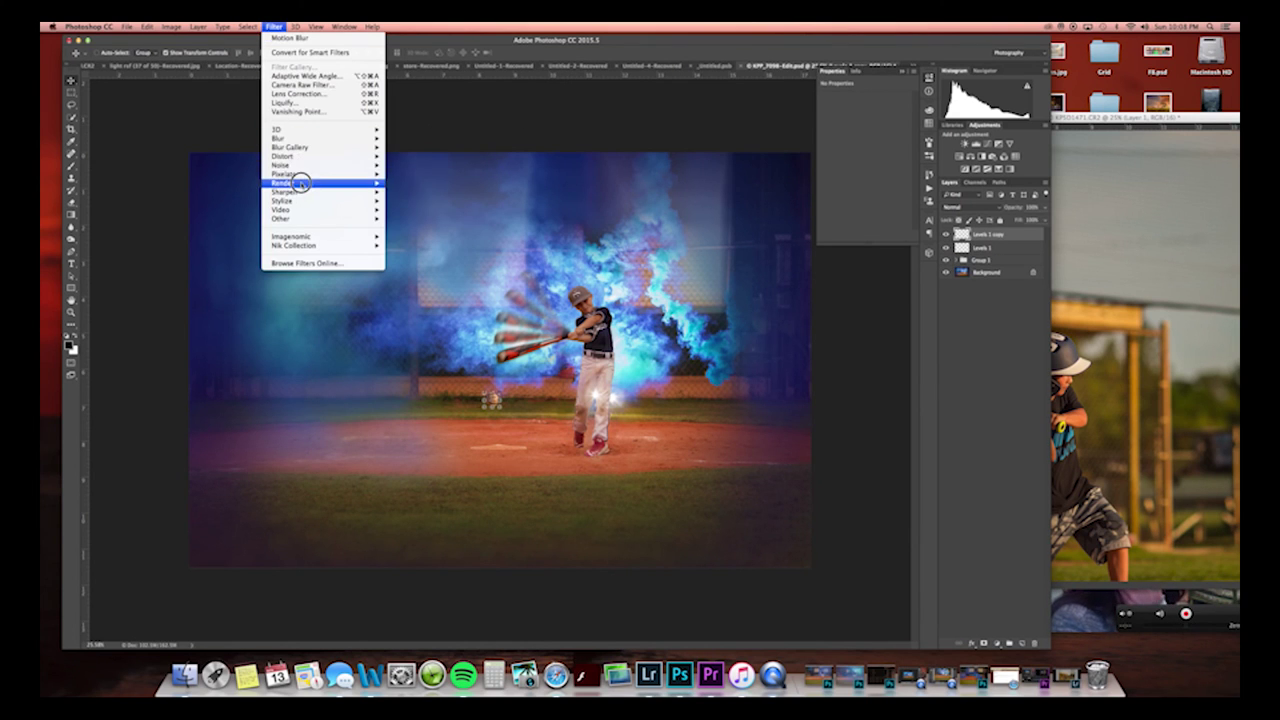
mouse_move(300, 139)
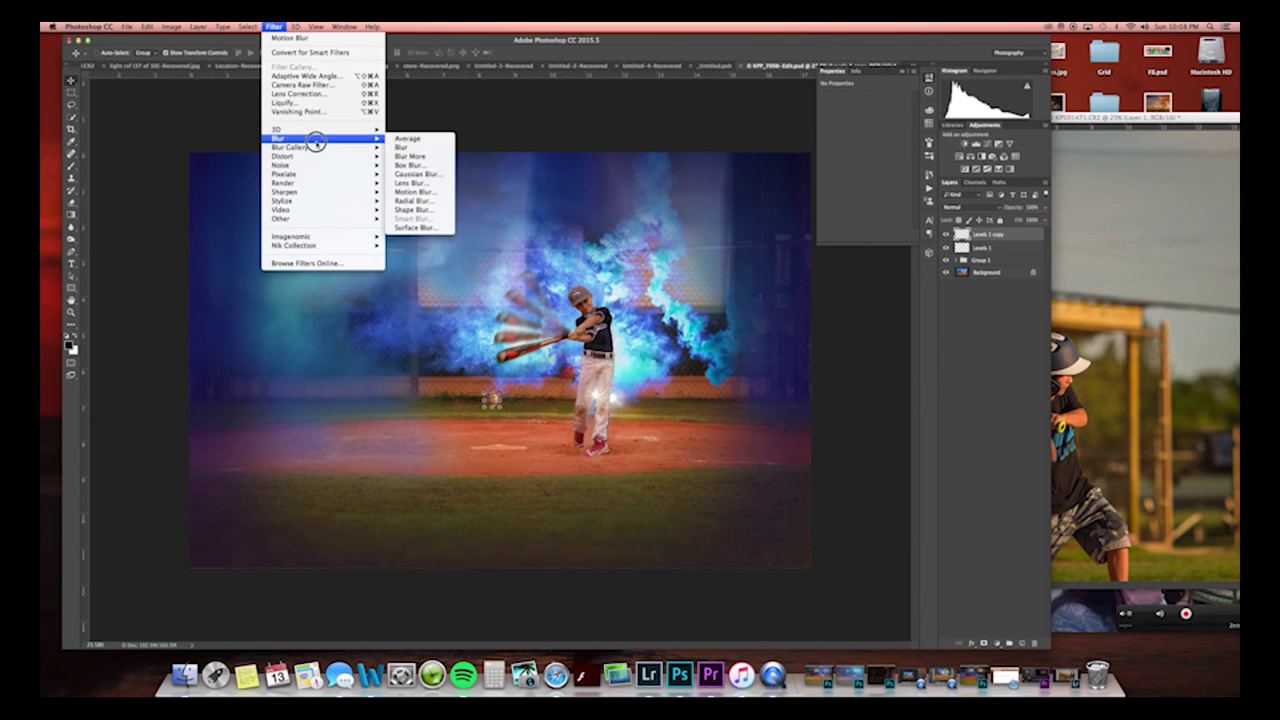
click(419, 196)
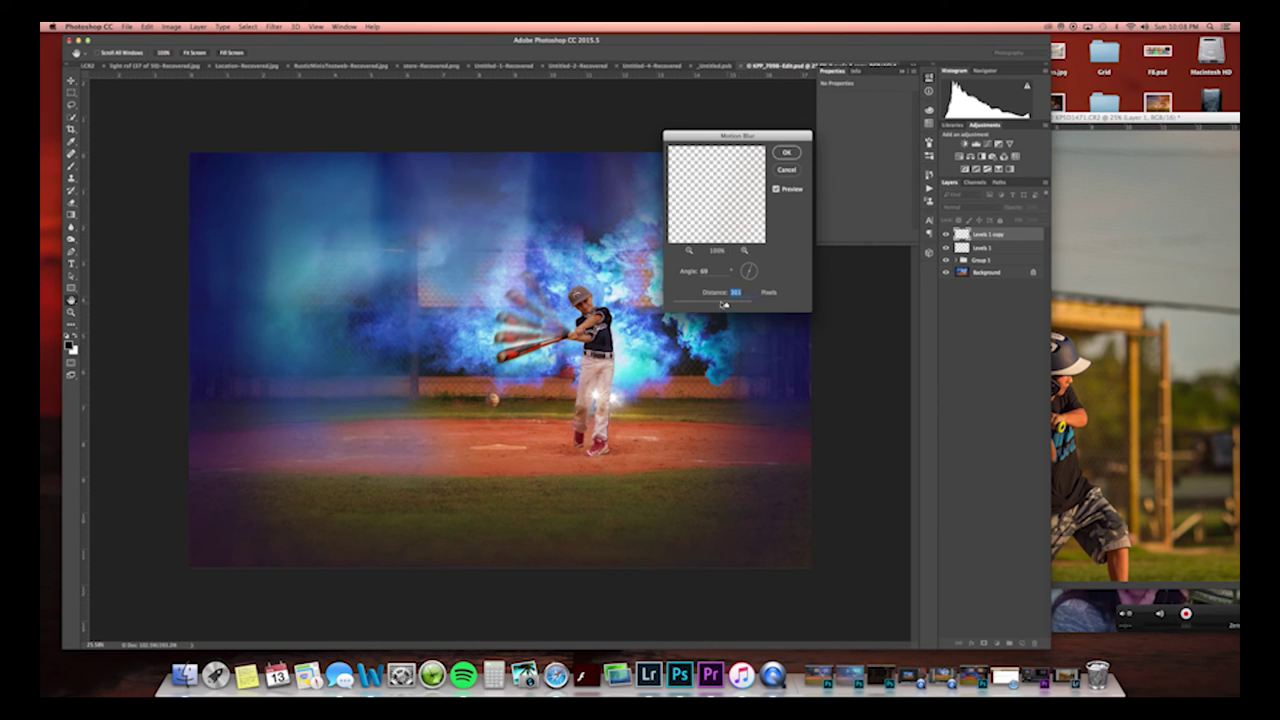
click(755, 272)
click(751, 266)
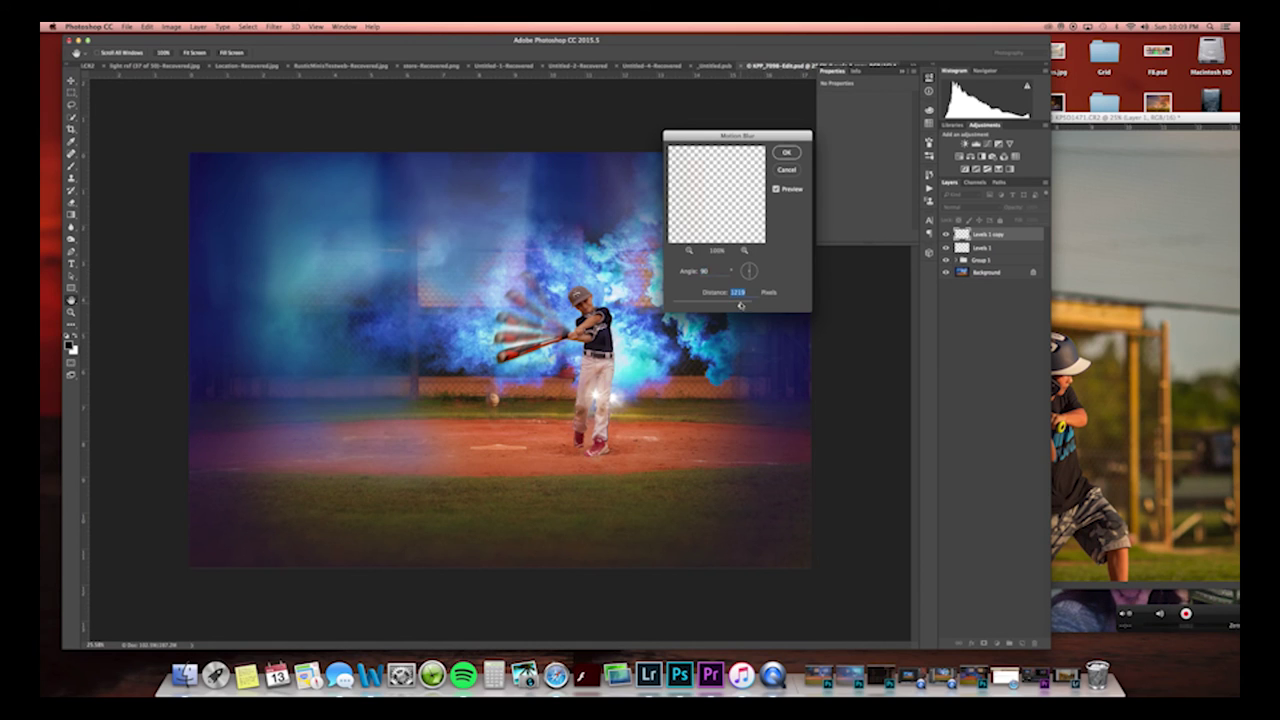
drag(713, 305, 721, 305)
click(786, 153)
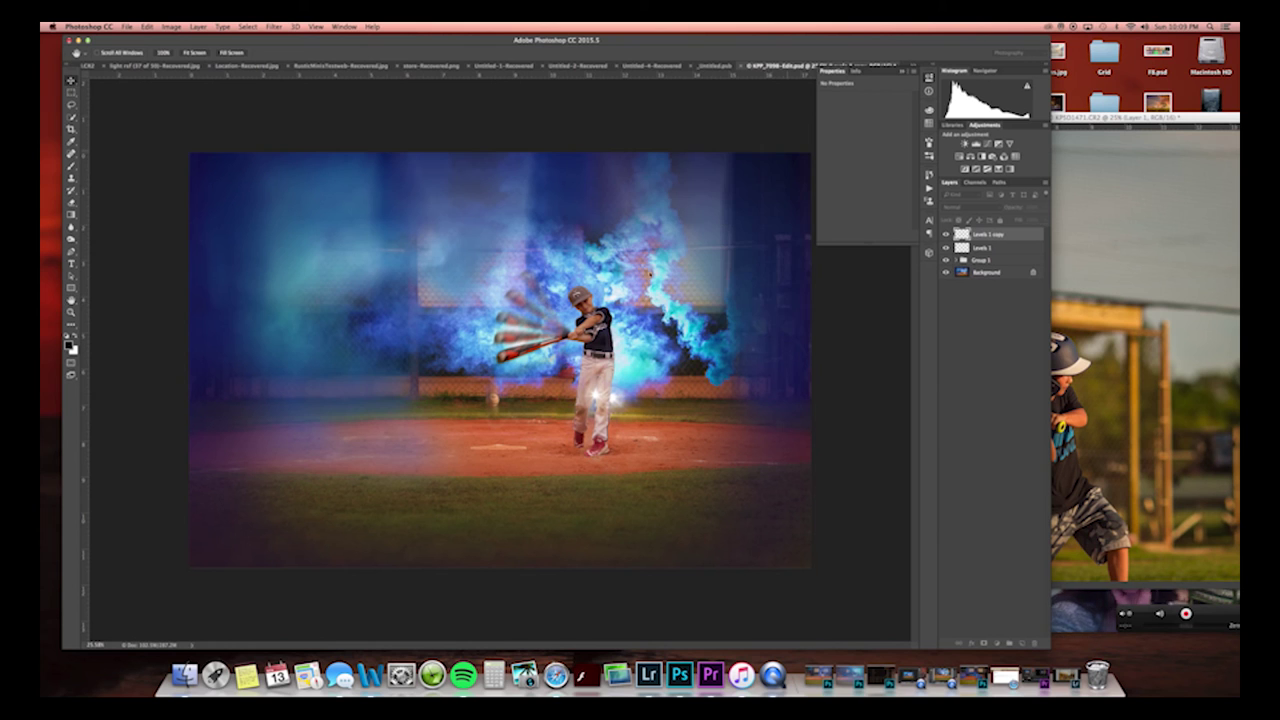
Add a layer mask to the motion-blurred baseball copy and brush away the streak below the ball.
drag(513, 387, 549, 360)
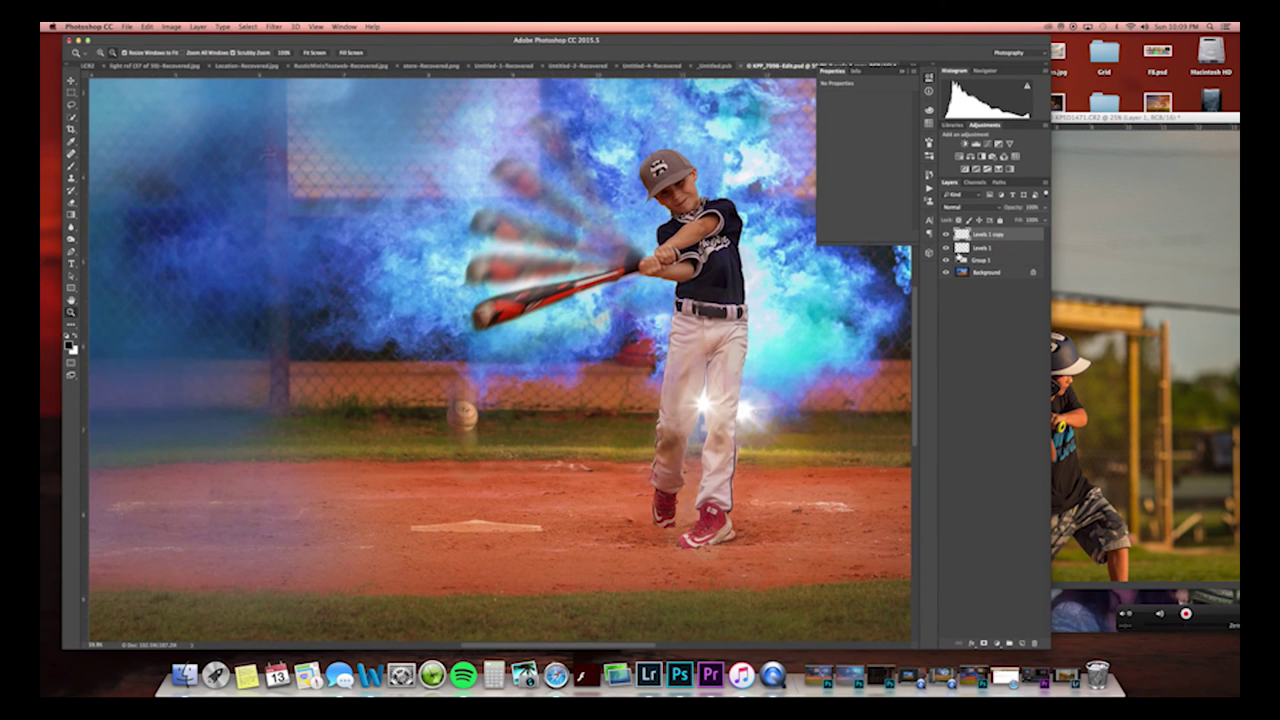
click(984, 643)
key(b)
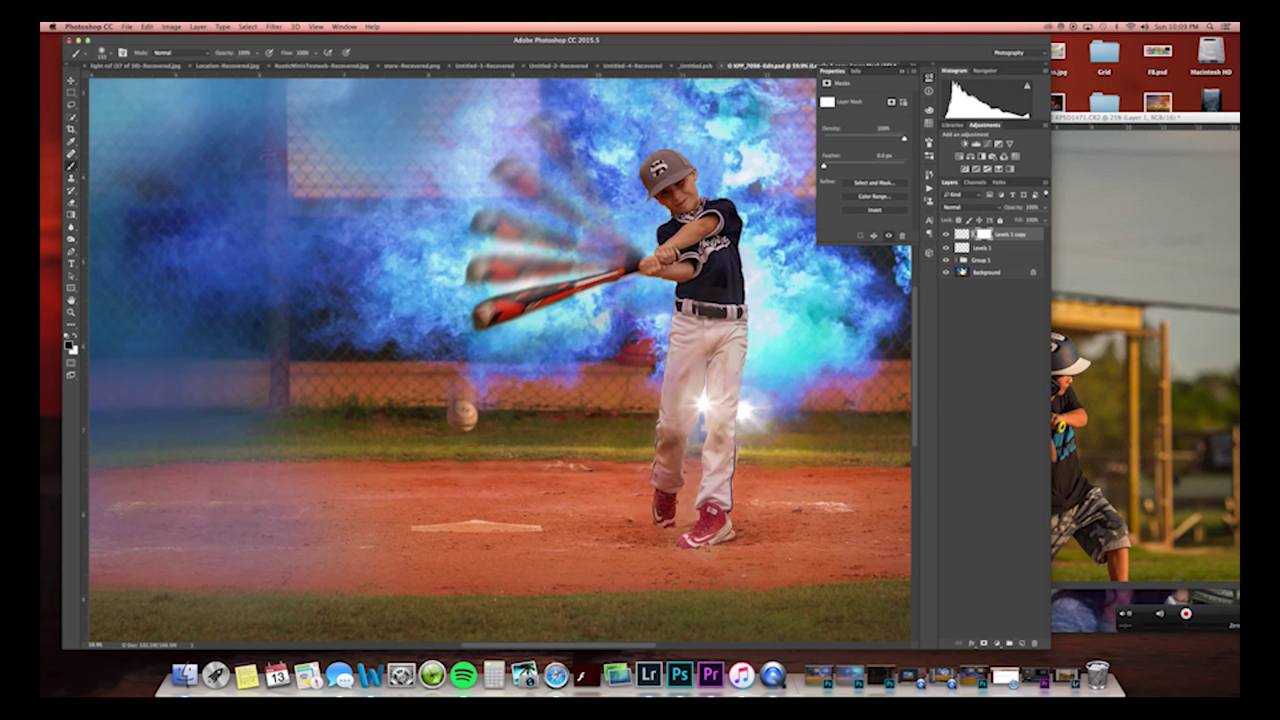
Select both baseball layers and move them down together to the far edge of the infield dirt.
shift+click(987, 249)
key(v)
drag(462, 449, 485, 498)
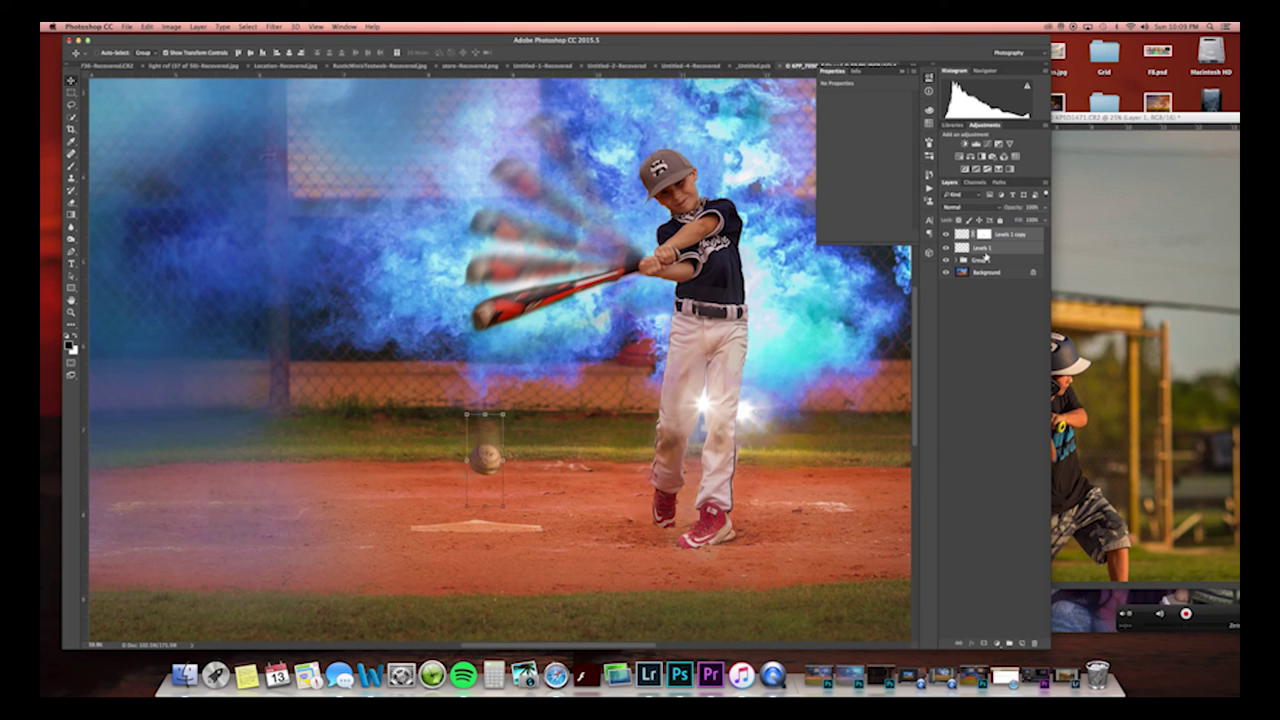
Toggle the visibility of the sharp and blurred baseball layers for comparison, and shift the blurred streak slightly upward above the ball.
click(946, 249)
click(946, 249)
click(945, 235)
click(945, 234)
click(1002, 236)
drag(490, 430, 492, 414)
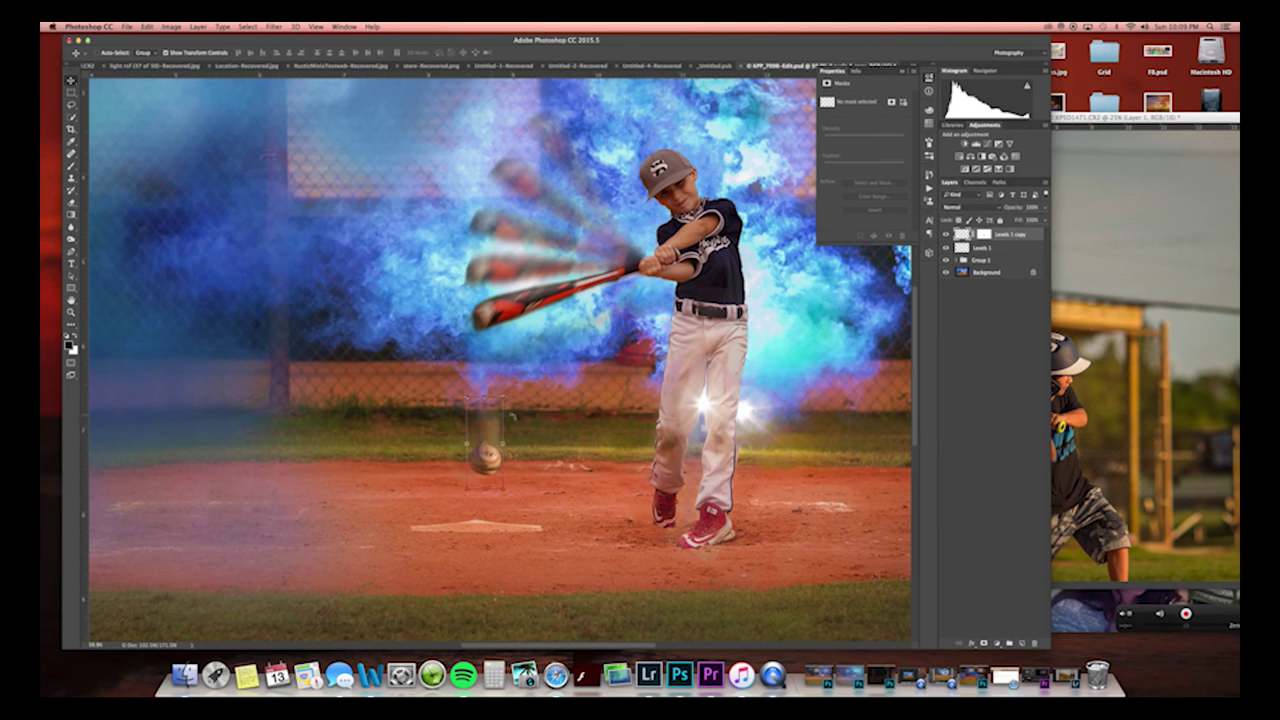
Duplicate the blurred streak, move the copy higher above the ball, and lower its opacity to about 48%.
key(super+j)
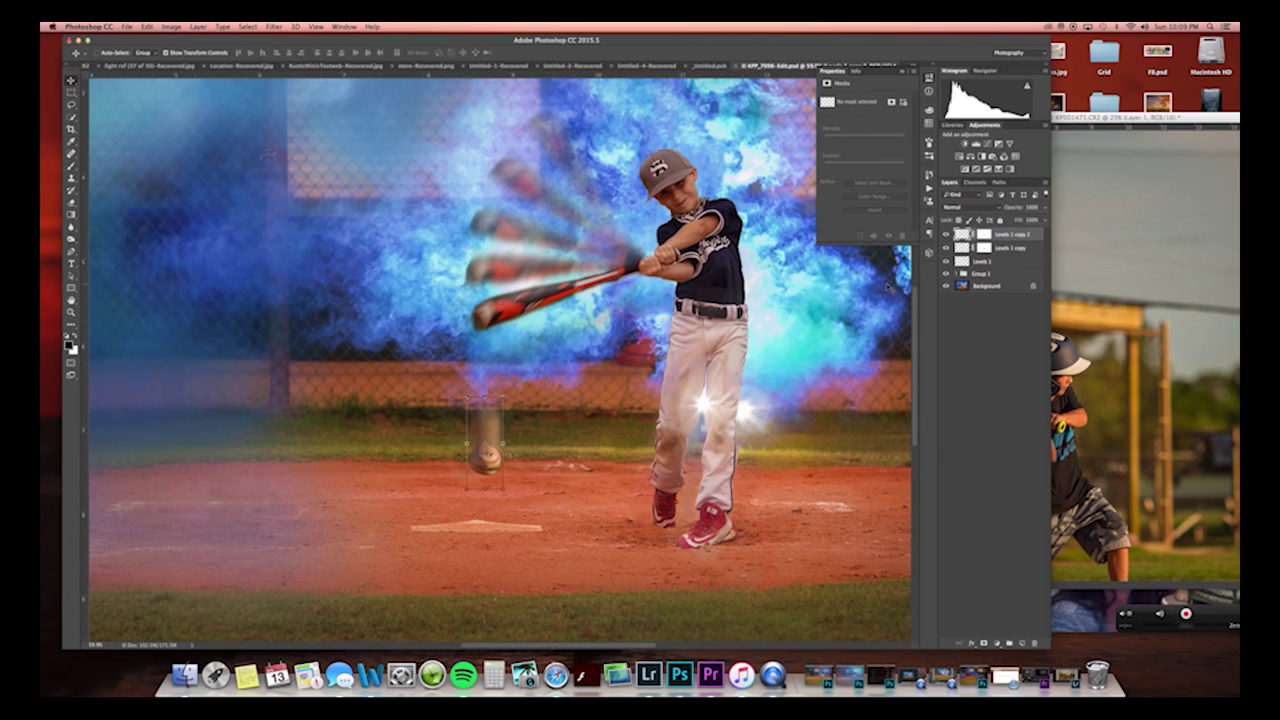
drag(491, 420, 491, 403)
drag(1043, 207, 1021, 219)
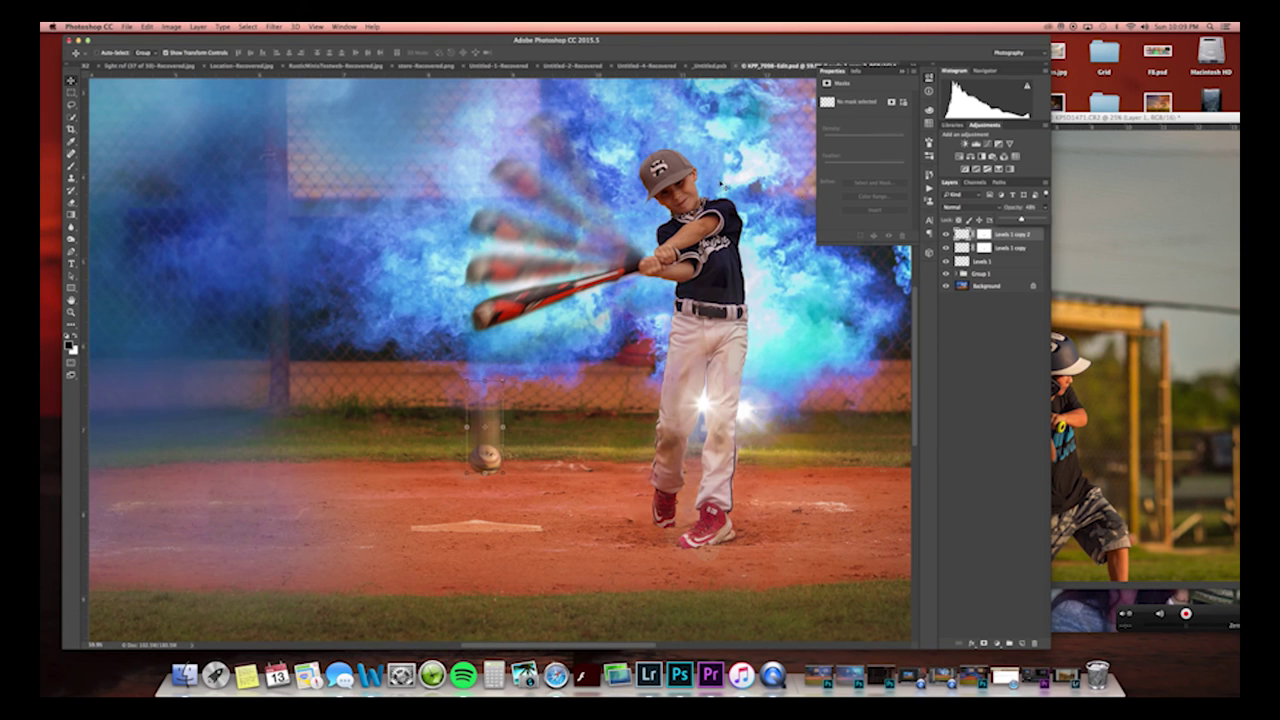
Group the baseball layers together with the bat group, and toggle the new group's visibility to compare before and after.
key(z)
drag(580, 389, 542, 404)
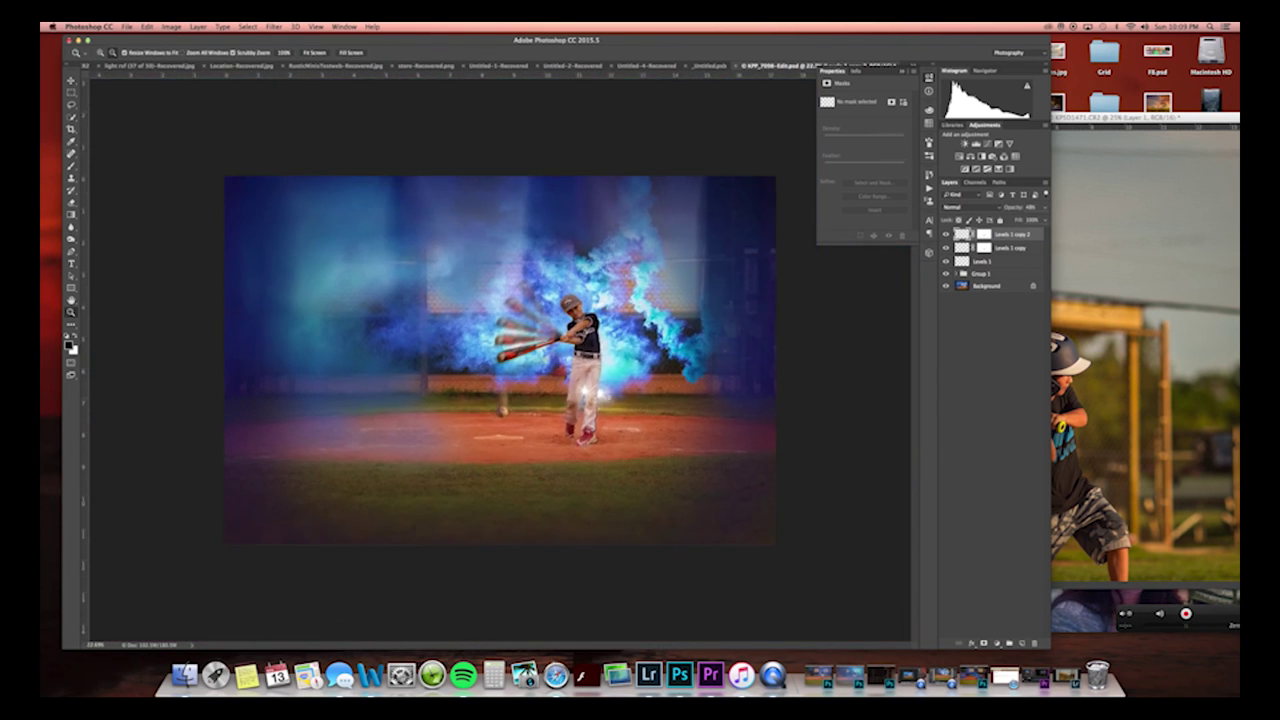
shift+click(990, 274)
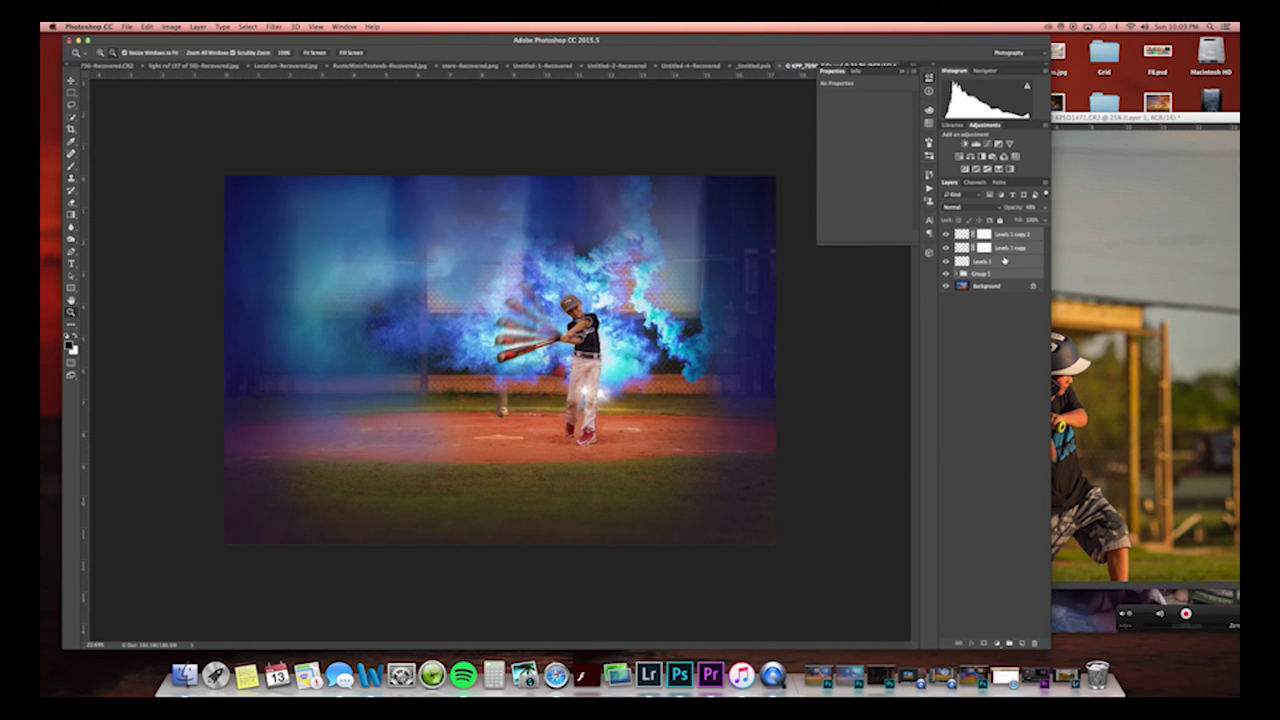
key(super+g)
click(947, 233)
click(948, 233)
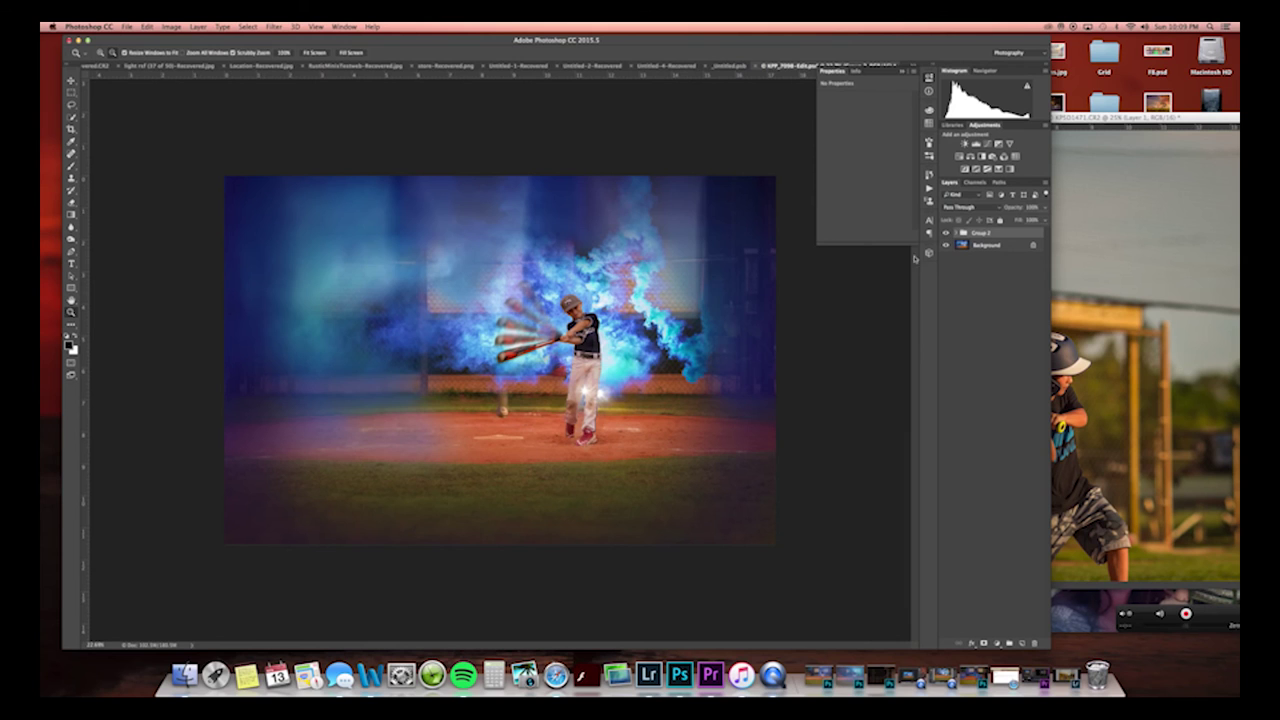
Expand the outer group, select the sharp baseball layer, and put away the floating batter photo window.
mouse_move(579, 381)
mouse_down()
mouse_move(612, 364)
mouse_move(588, 370)
mouse_up()
click(955, 233)
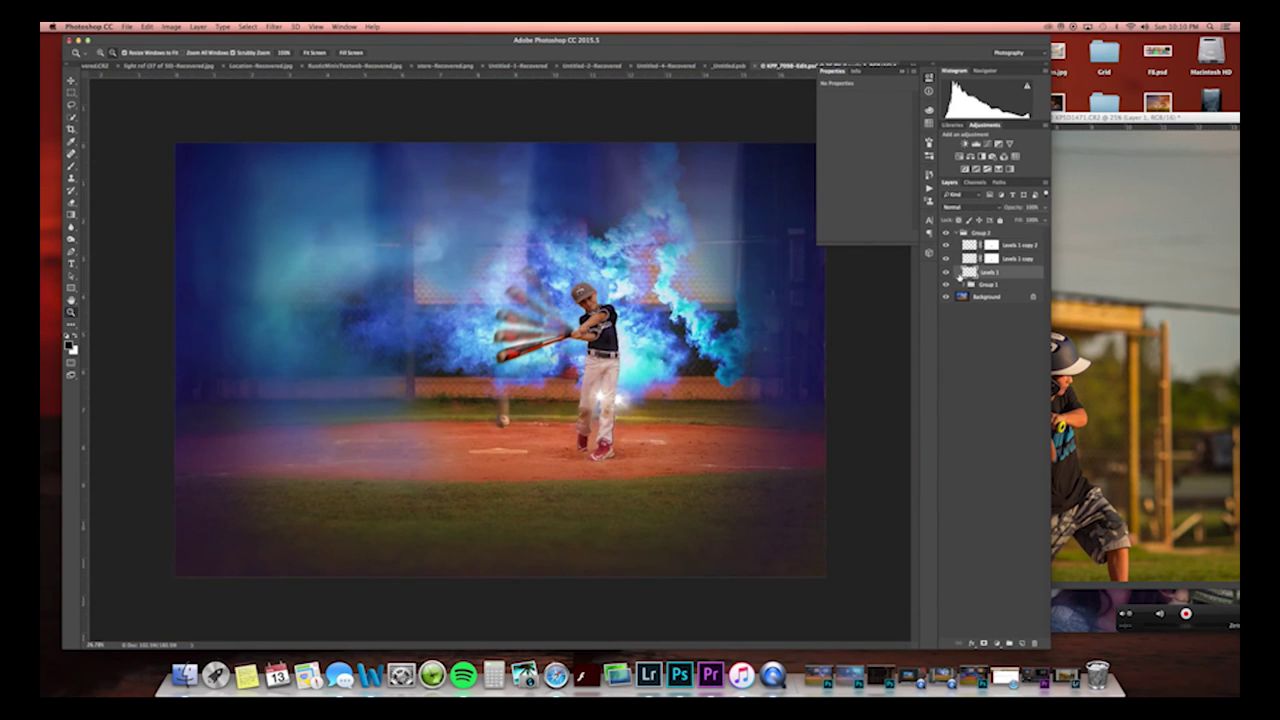
drag(1085, 118, 1037, 118)
click(731, 118)
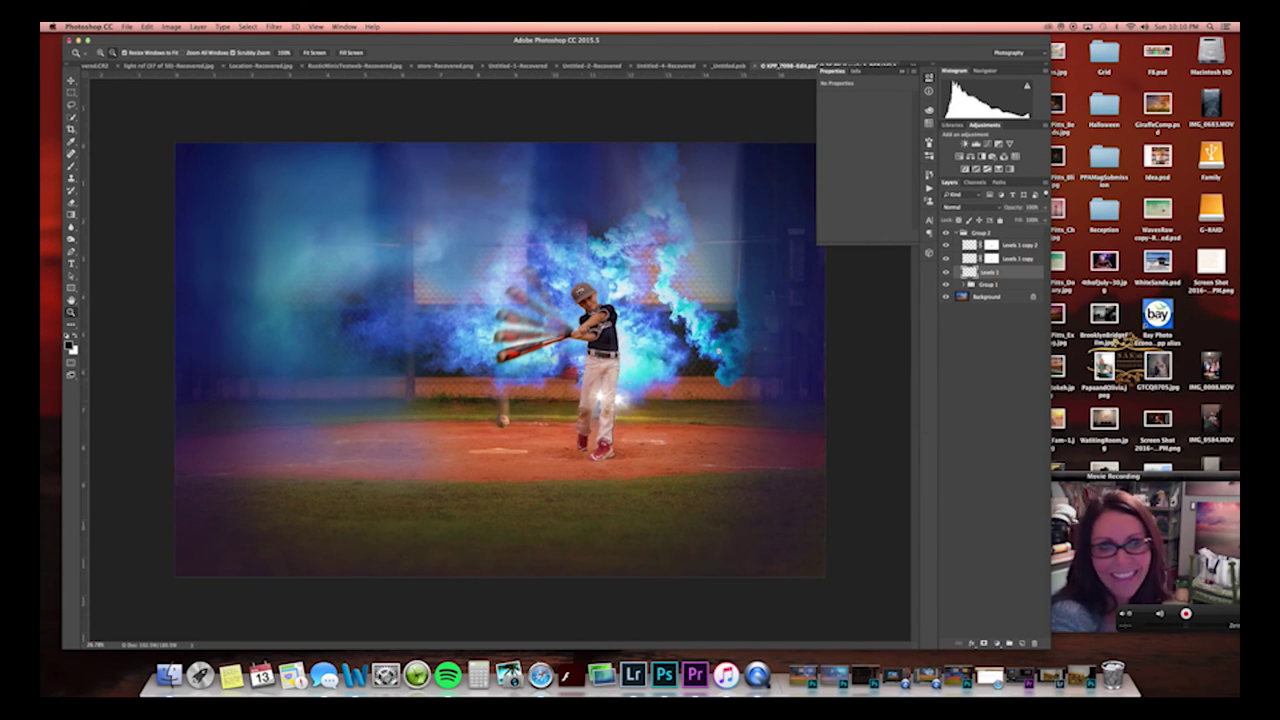
Toggle the sharp baseball layer's visibility for comparison and check its opacity.
click(947, 272)
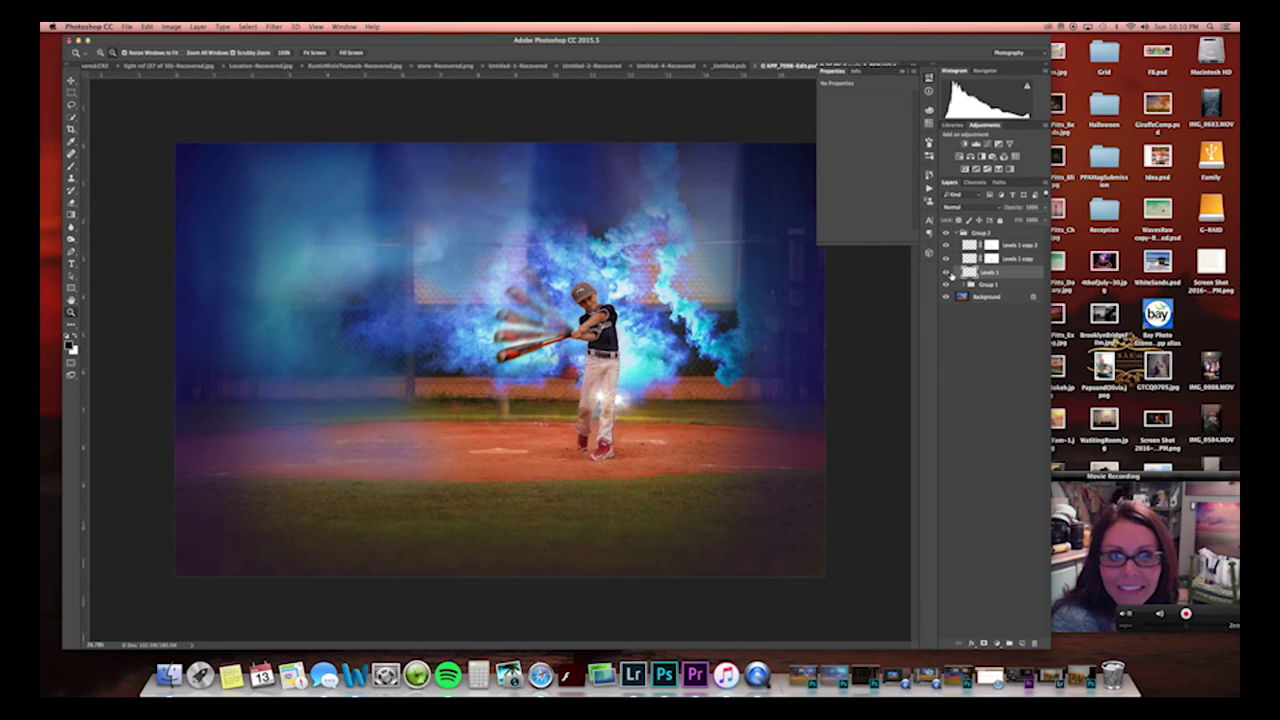
click(1033, 221)
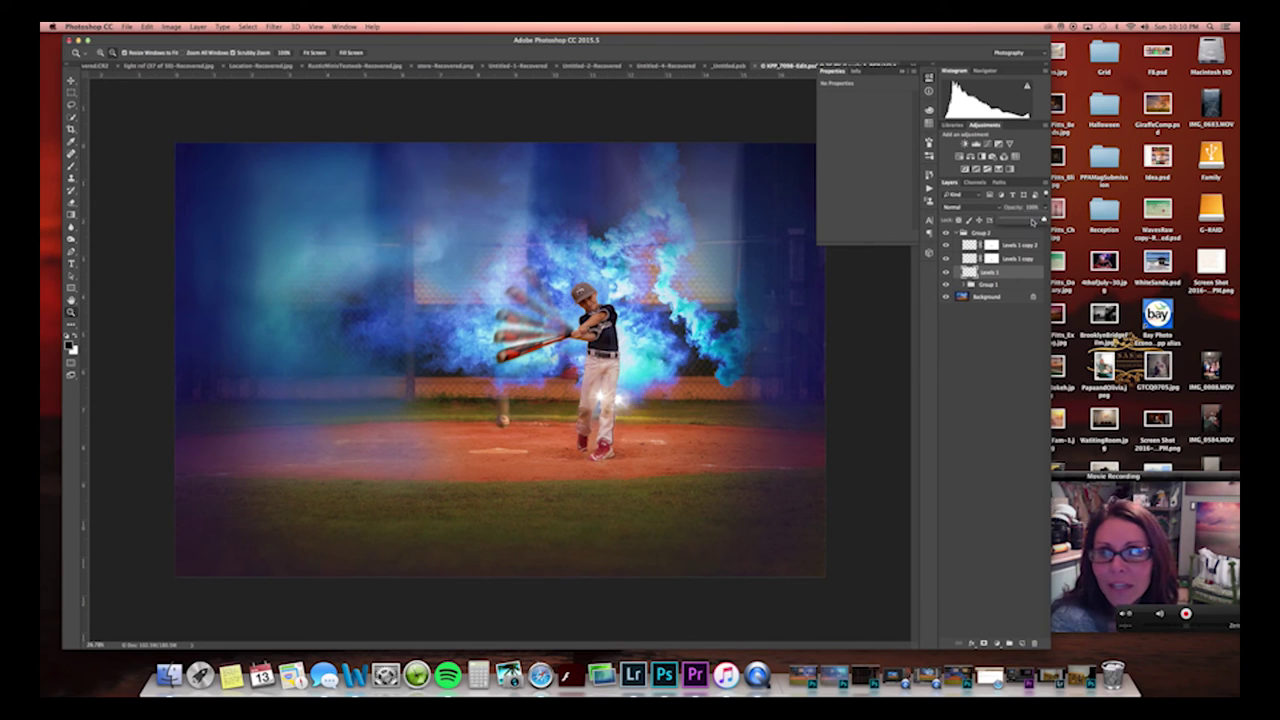
drag(1035, 219, 1048, 219)
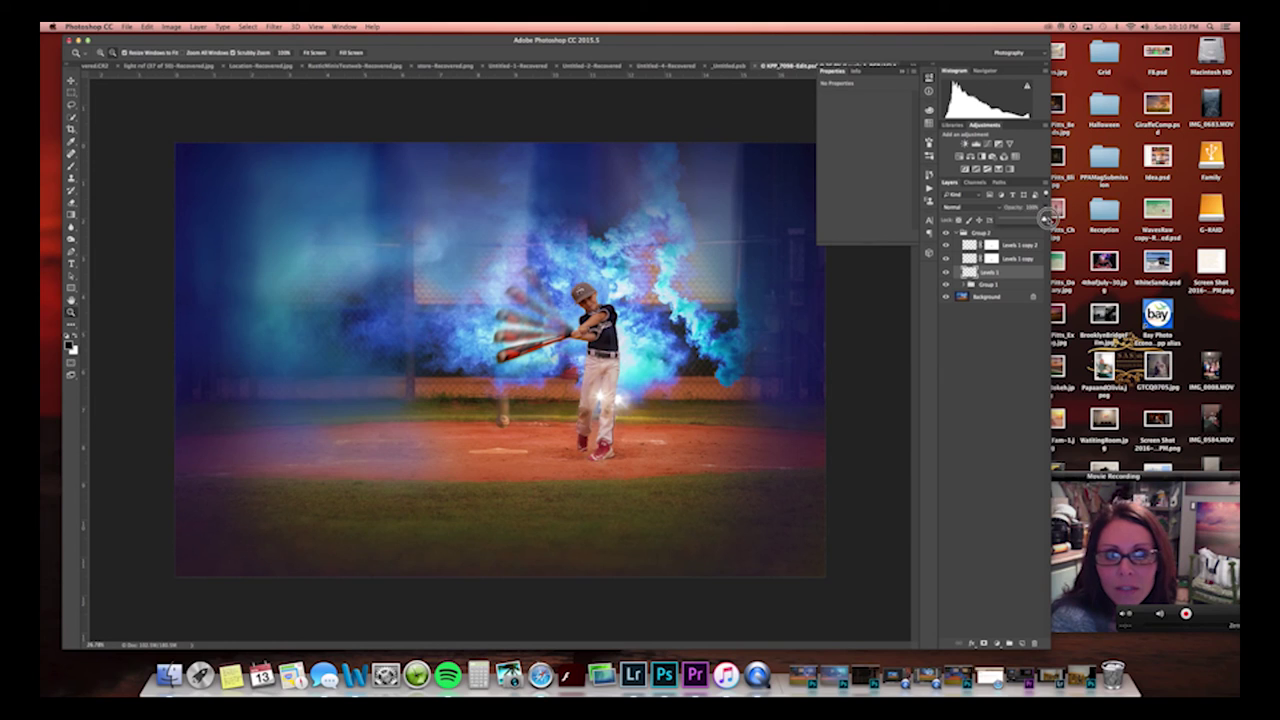
click(953, 270)
click(248, 26)
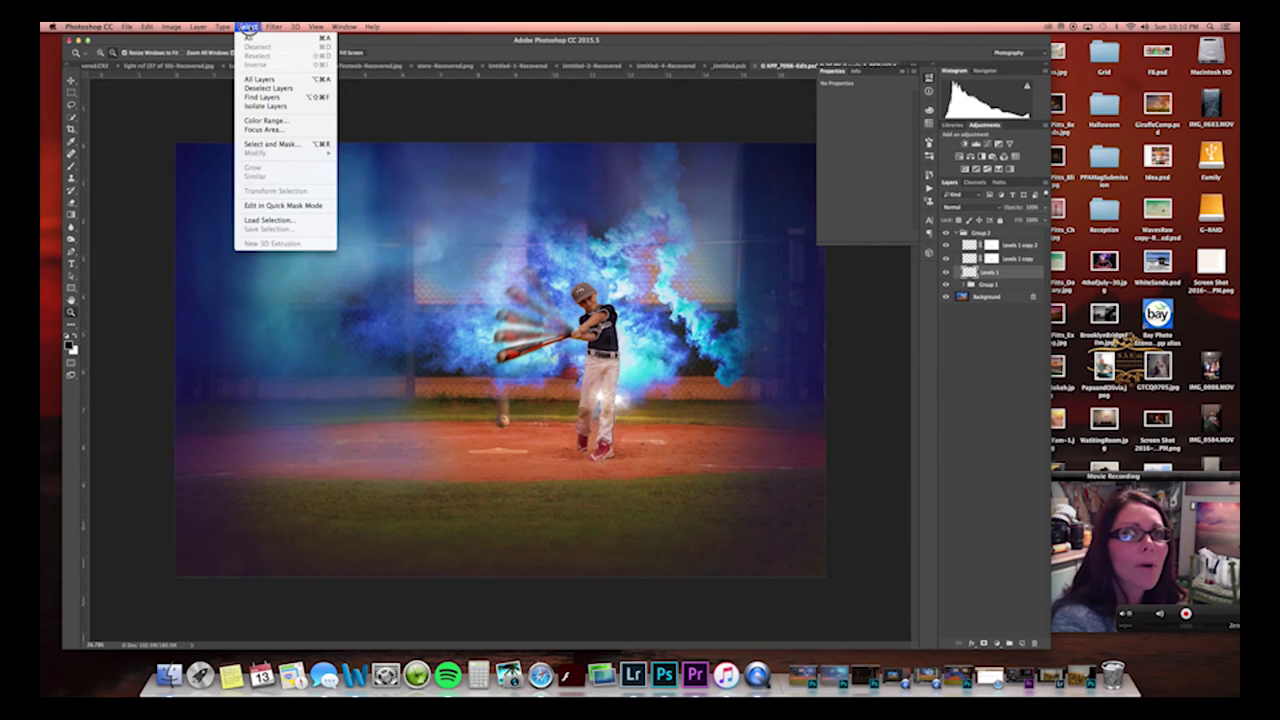
mouse_move(287, 138)
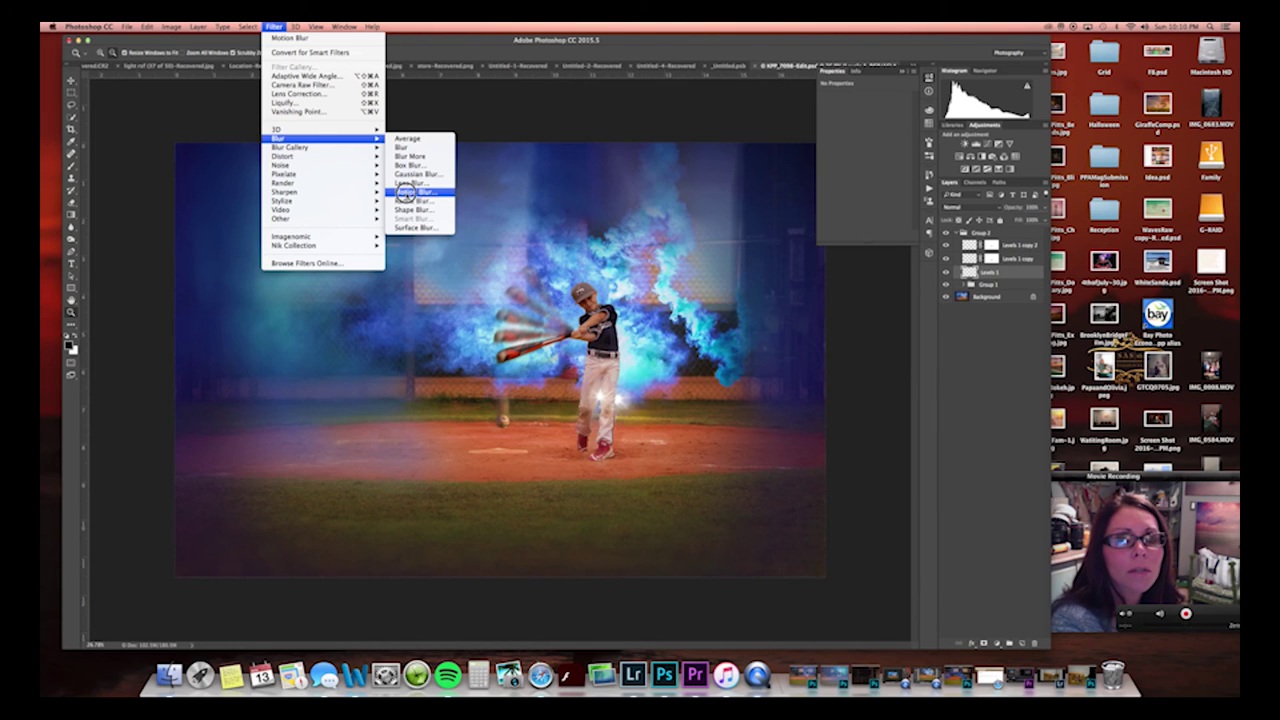
click(409, 210)
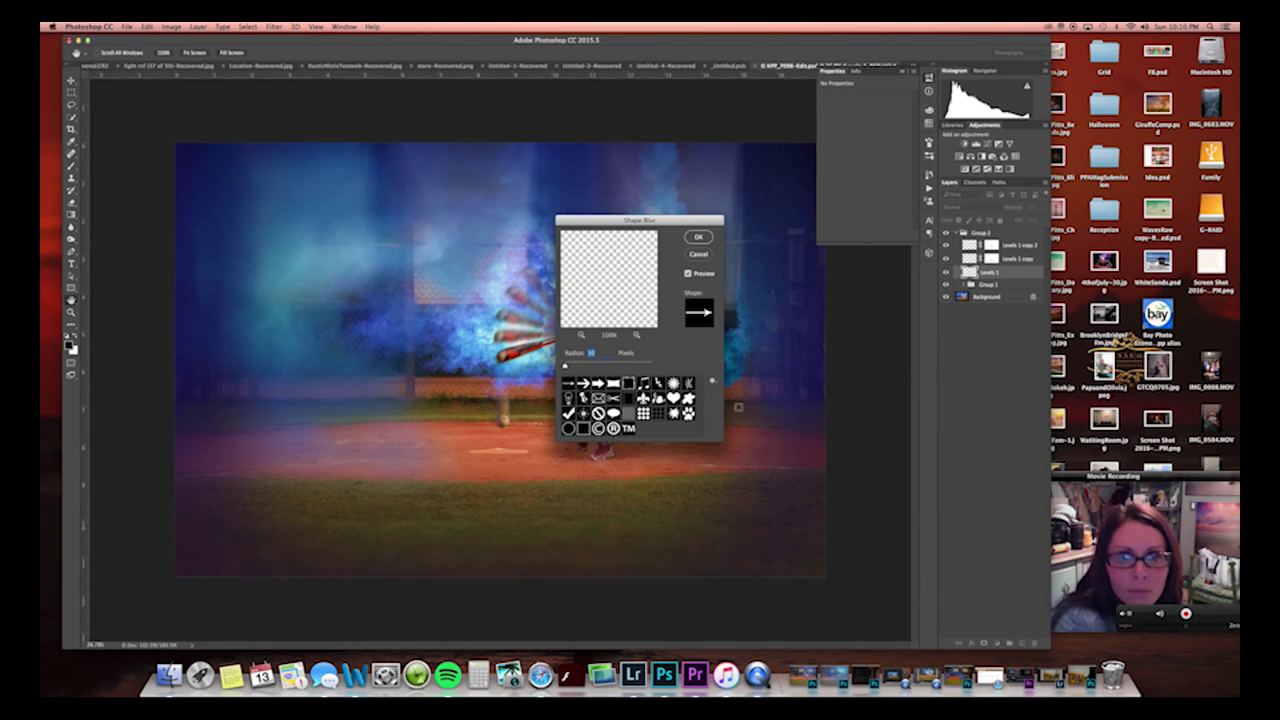
click(613, 413)
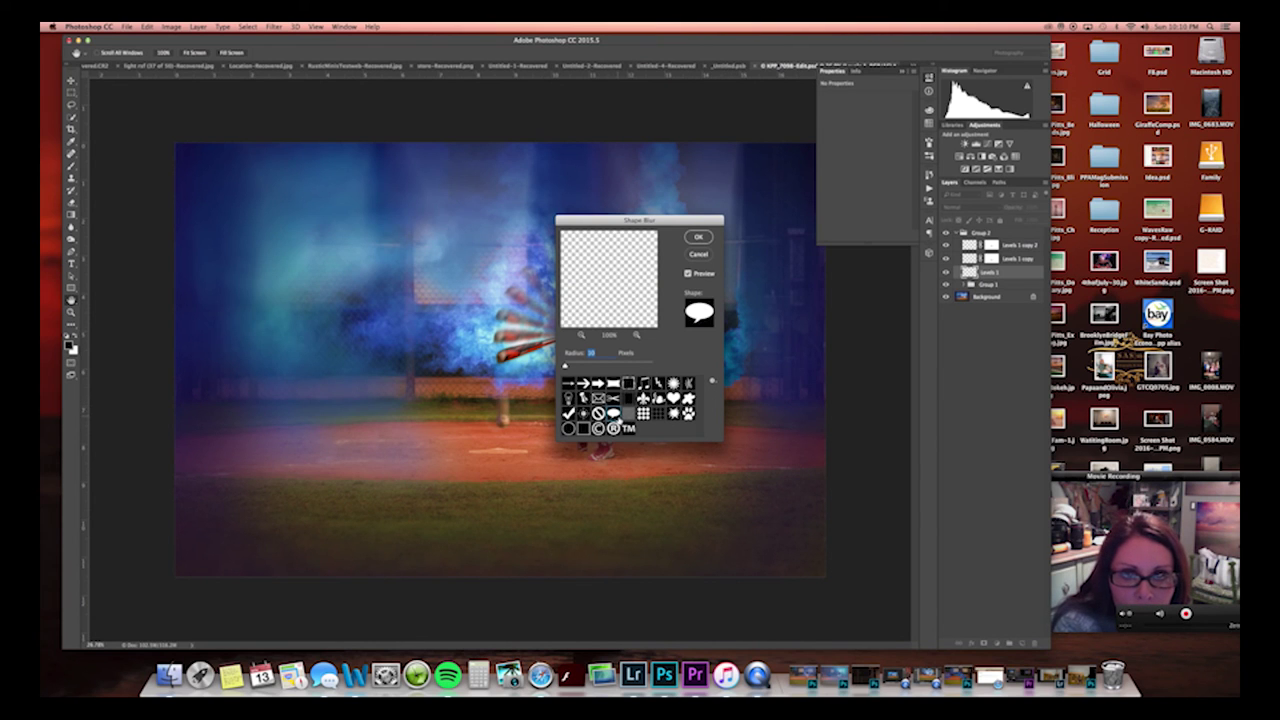
click(710, 254)
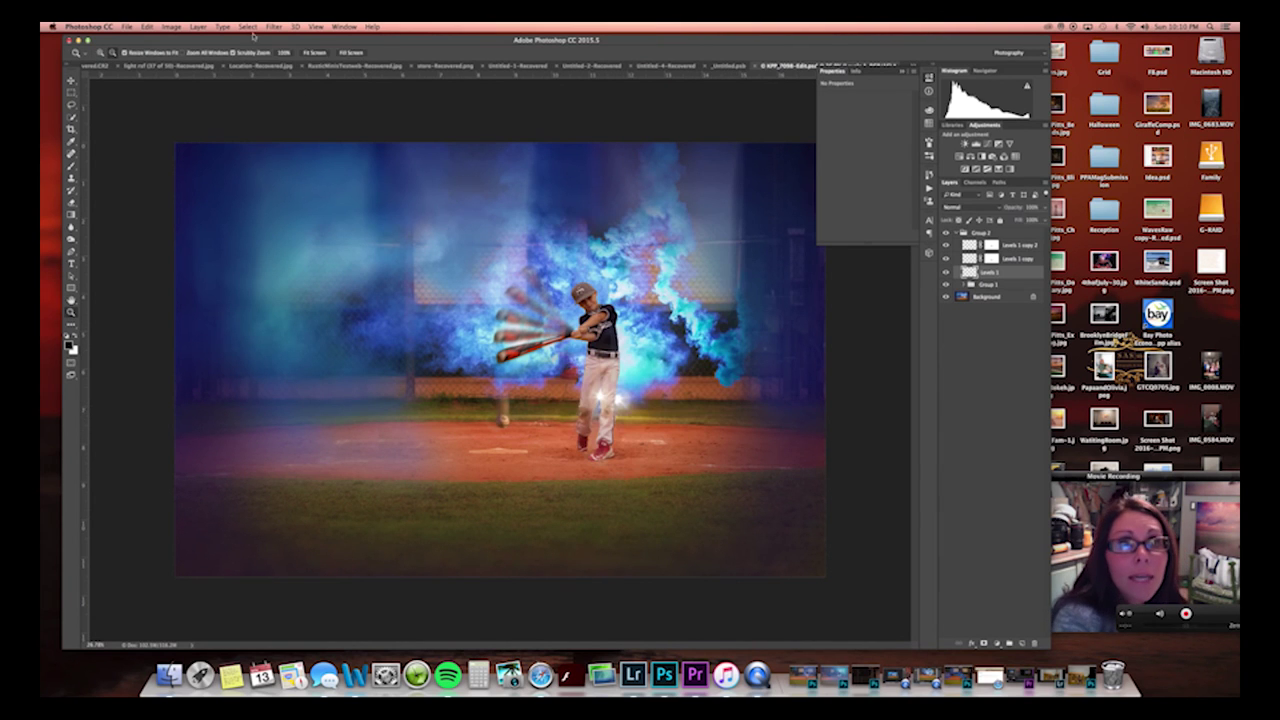
Apply a Motion Blur to the sharp baseball layer at a 90° angle with a distance of 15 pixels.
click(273, 26)
mouse_move(285, 138)
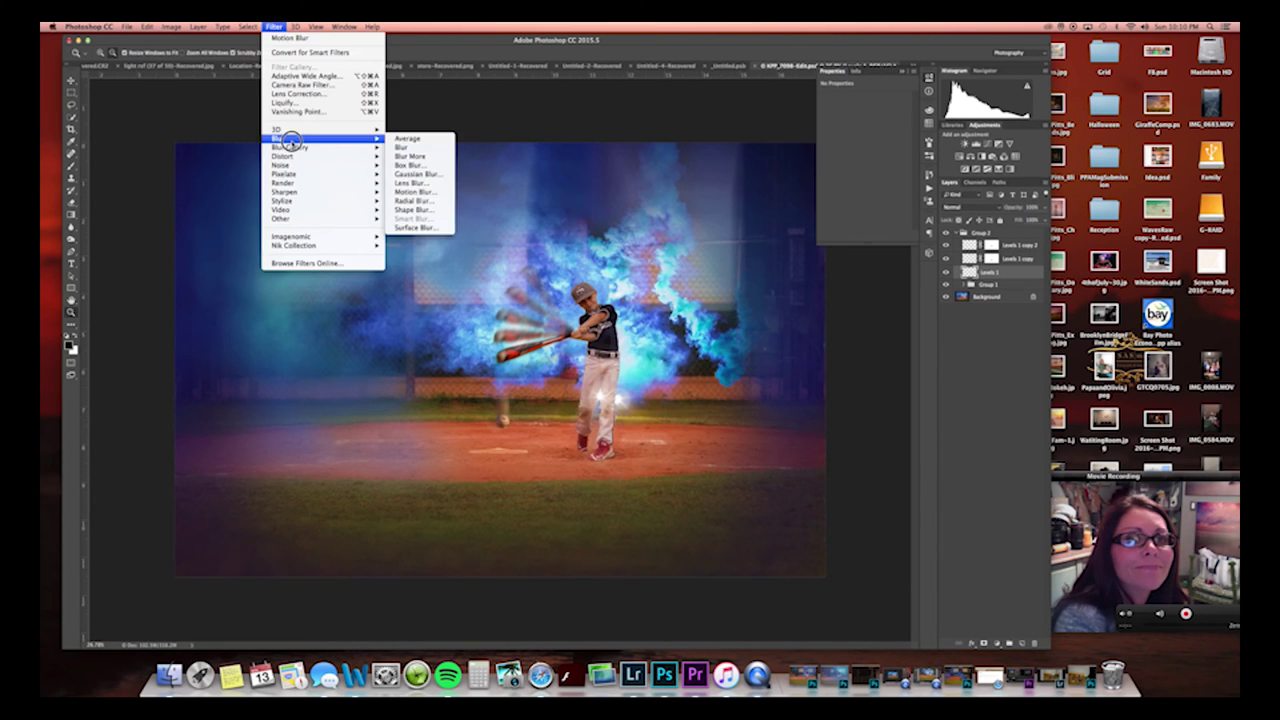
click(418, 192)
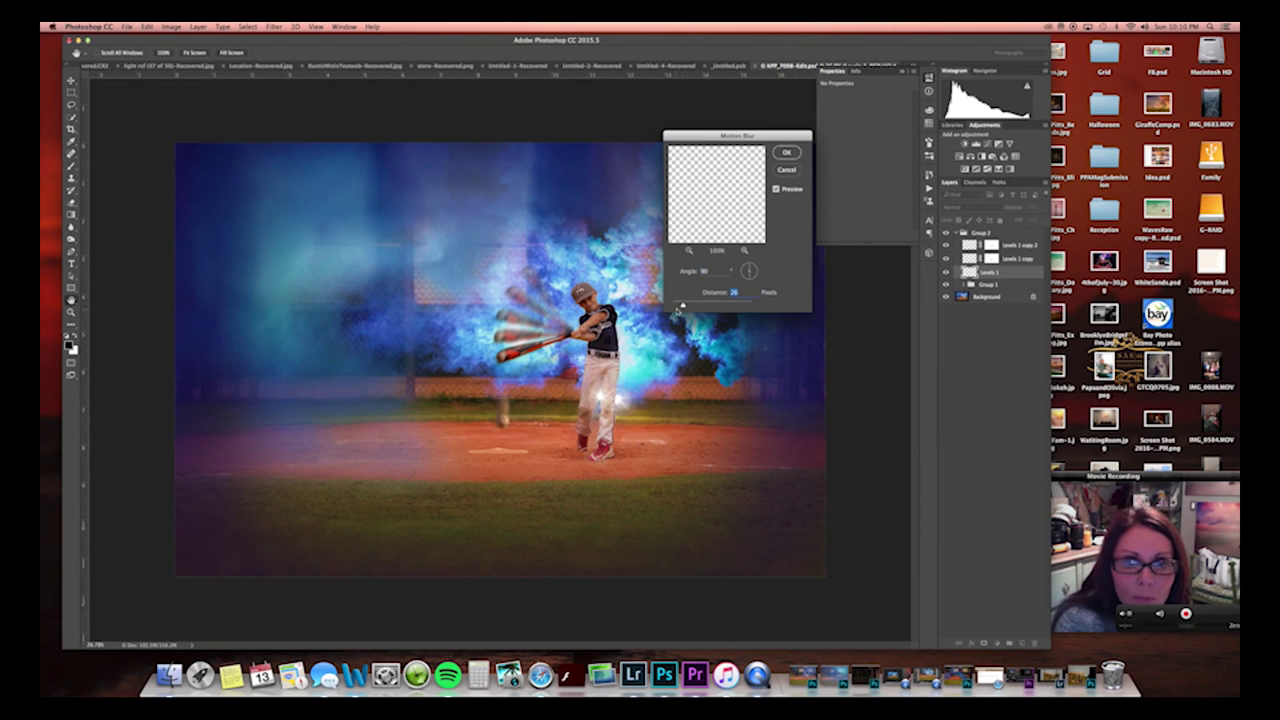
drag(674, 307, 680, 307)
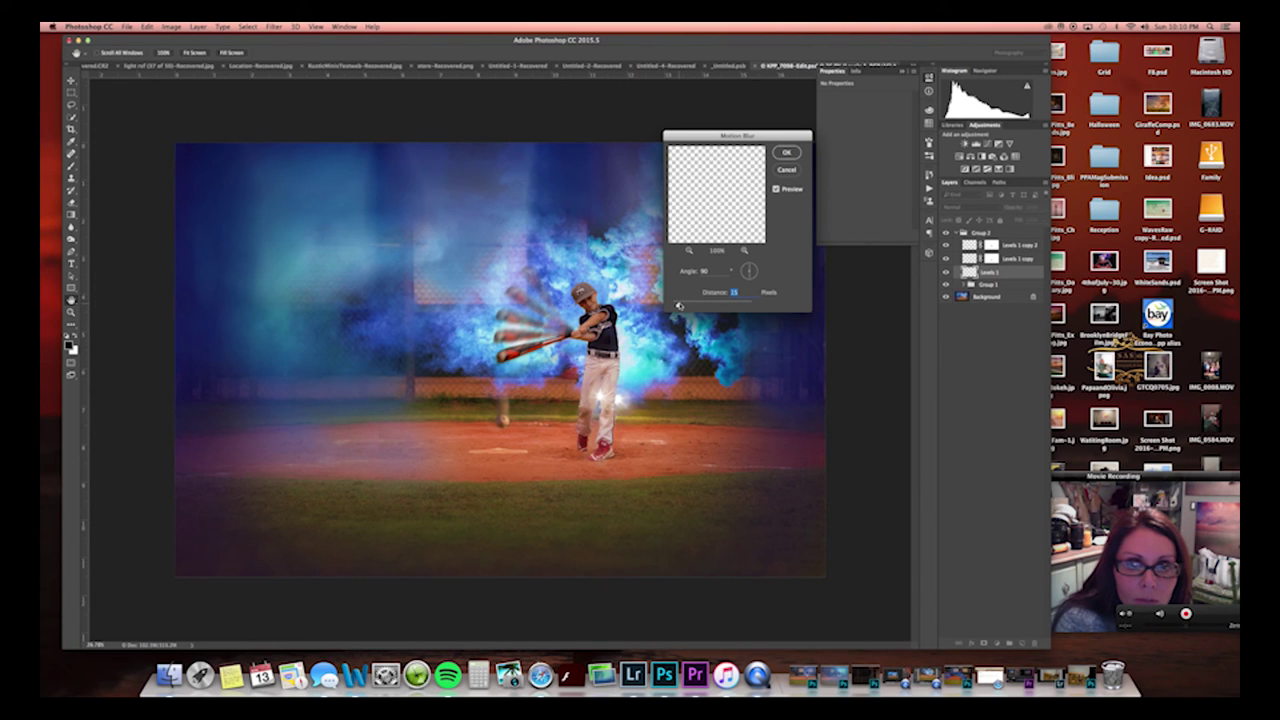
click(787, 153)
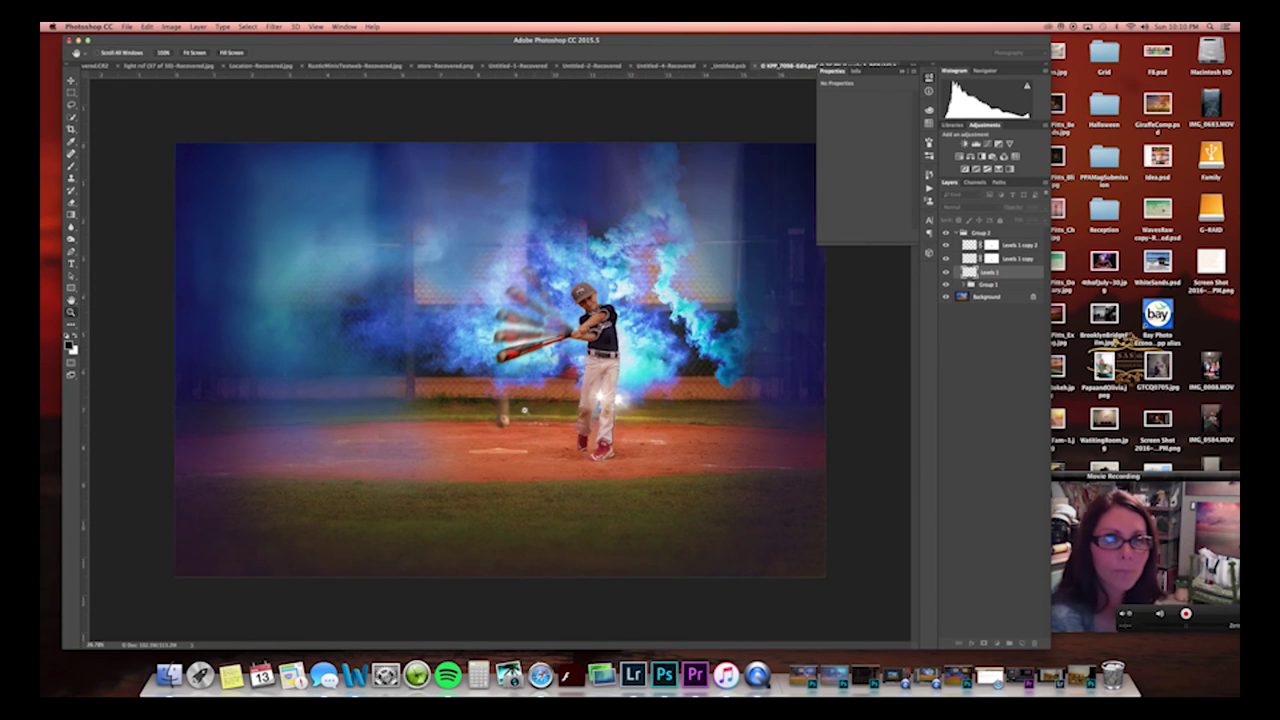
Fade the baseball's motion blur to about 49% opacity in Normal mode.
key(z)
click(533, 403)
drag(533, 403, 573, 378)
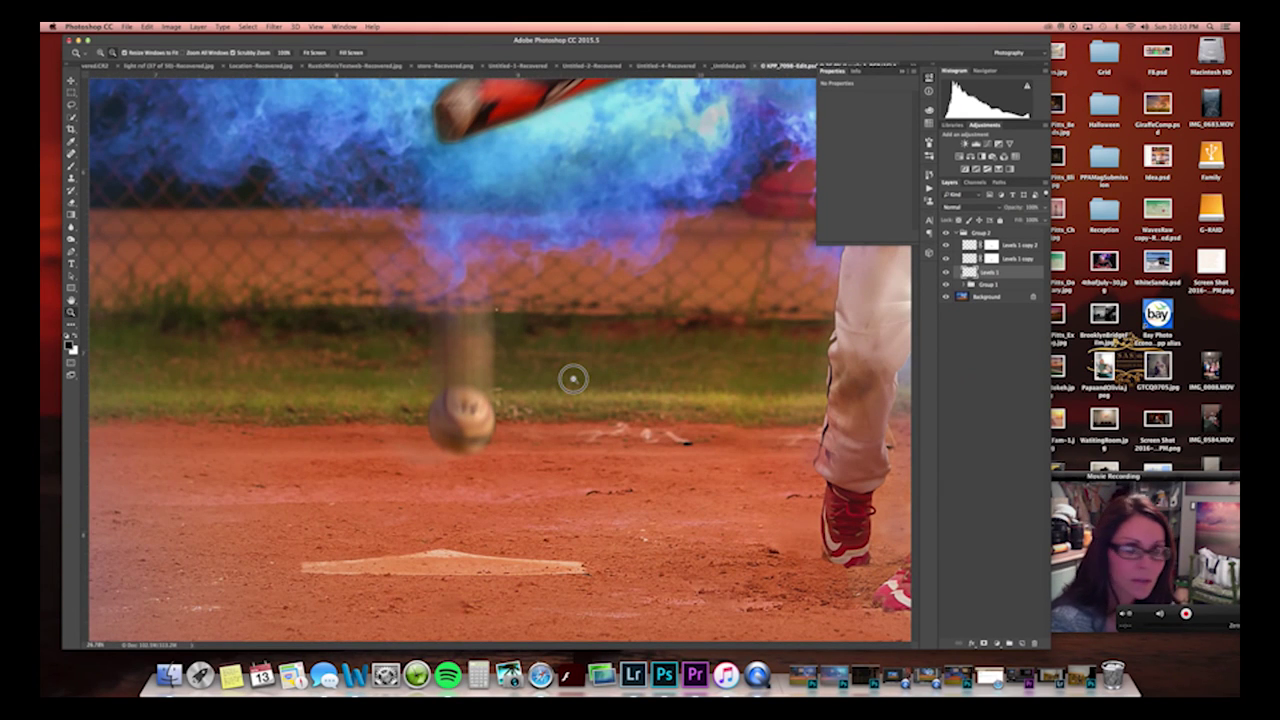
key(super+shift+f)
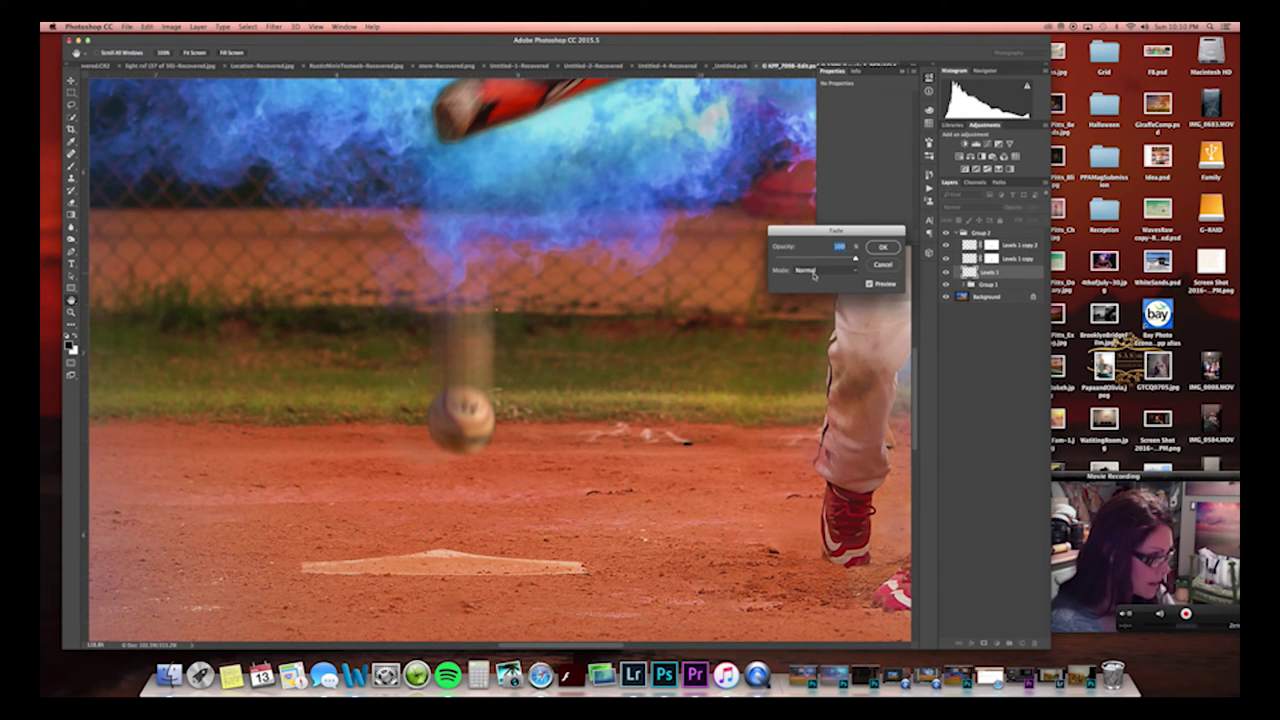
drag(842, 256, 815, 260)
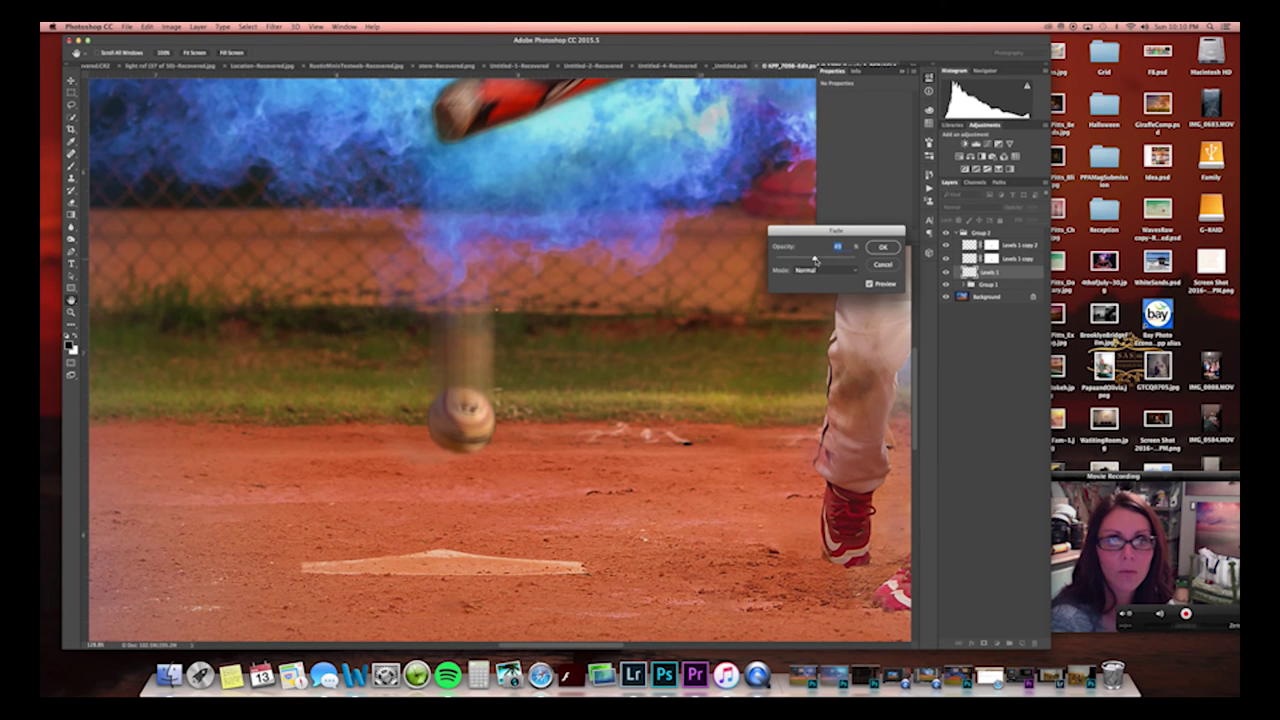
click(881, 247)
Duplicate the baseball layer and move the copy straight down onto the dirt near home plate.
key(z)
mouse_move(640, 391)
mouse_down()
mouse_move(586, 418)
mouse_move(618, 392)
mouse_up()
key(super+j)
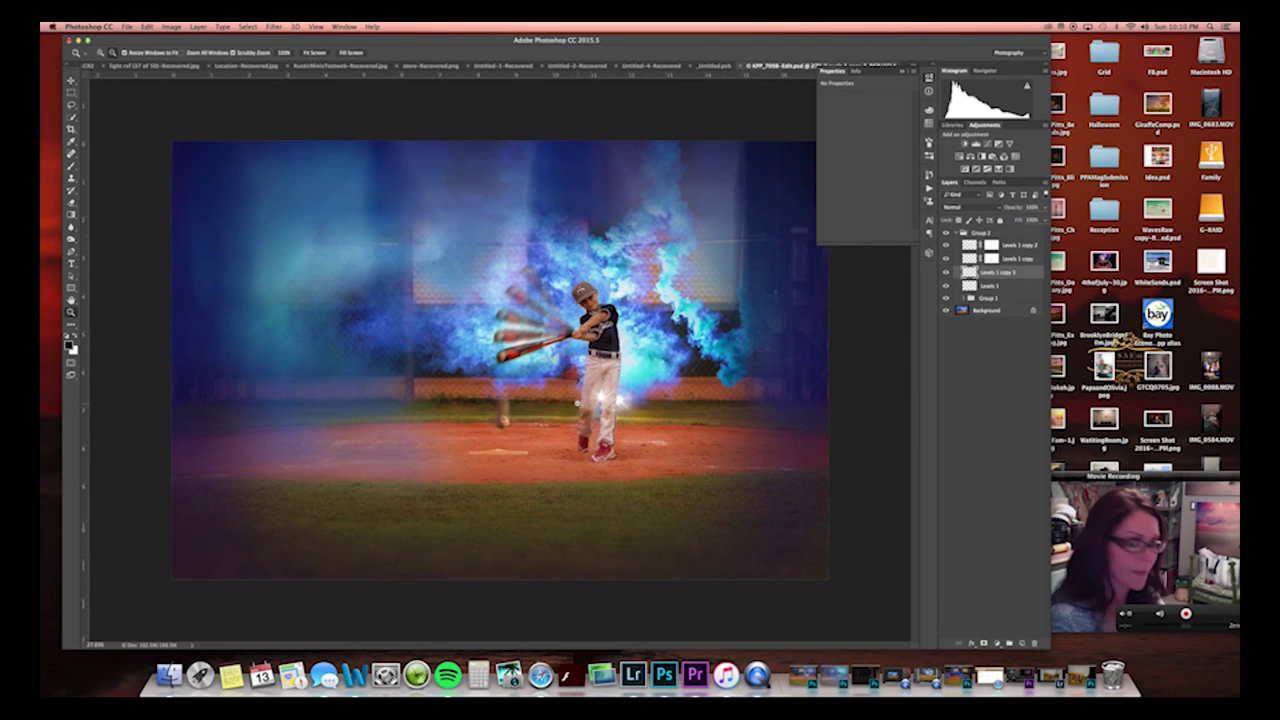
key(v)
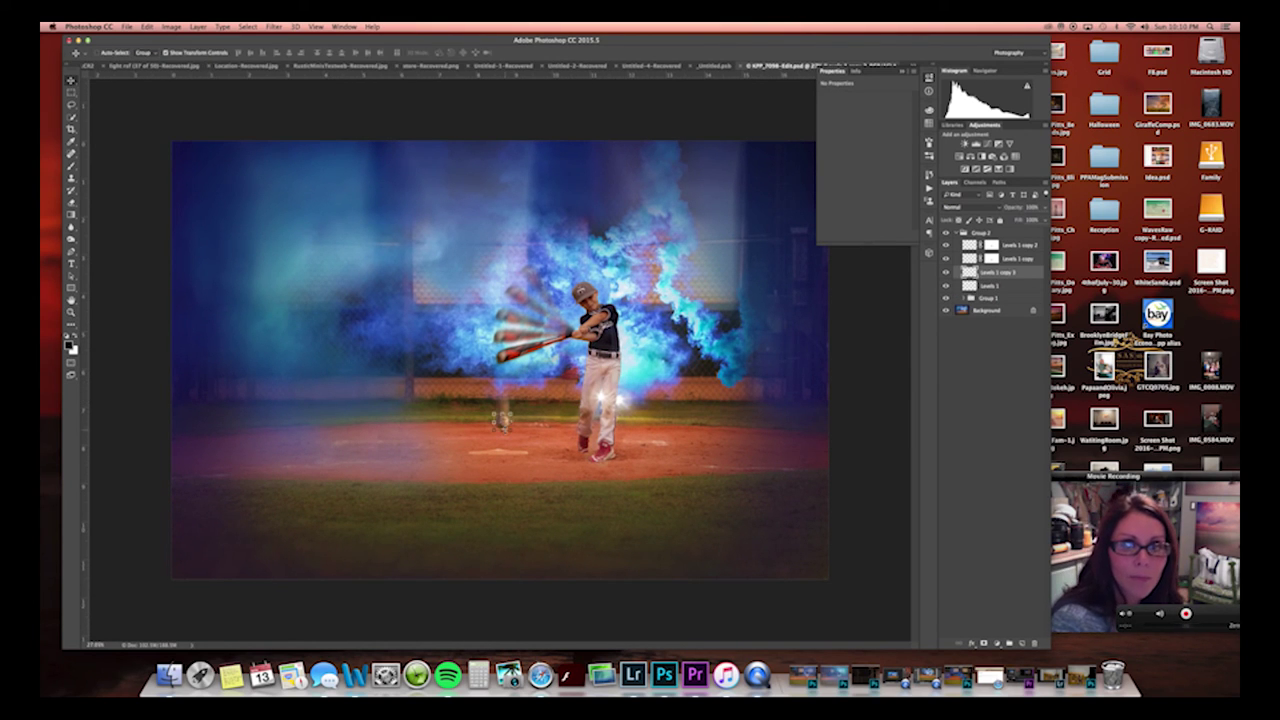
key(super+t)
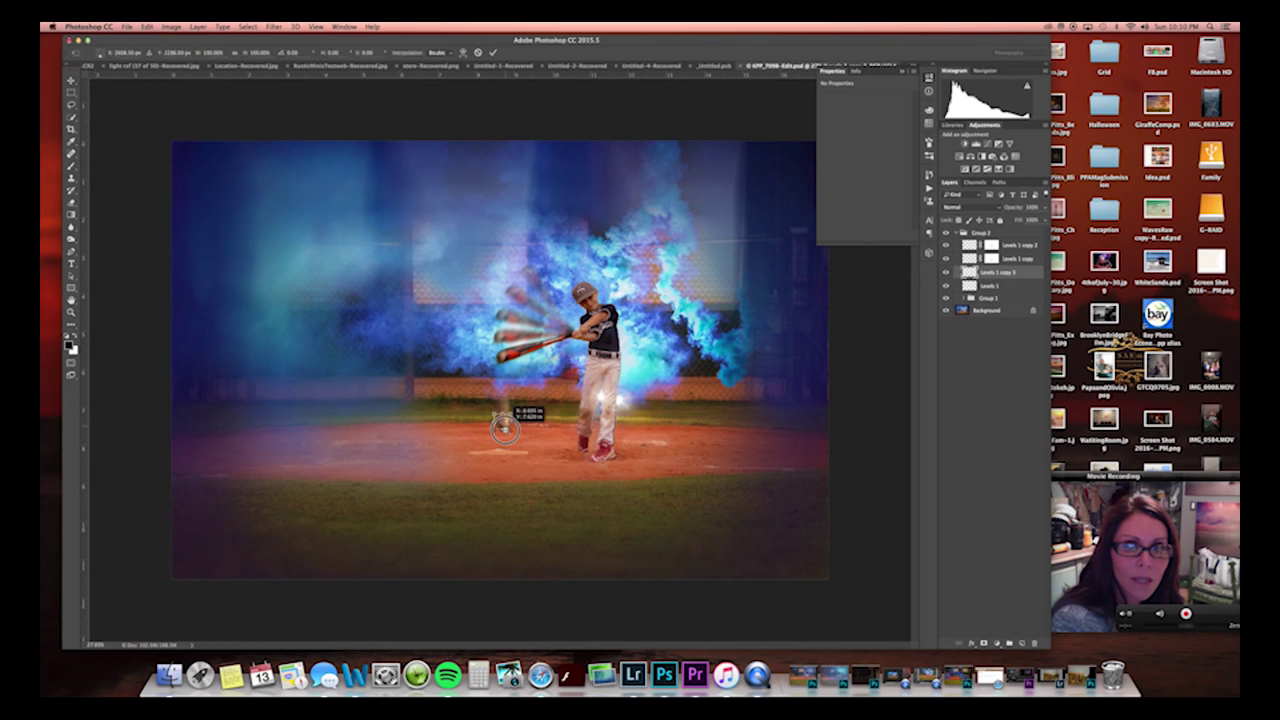
drag(503, 424, 512, 458)
Resize the baseball copy on the dirt, scaling it proportionally to about 72%.
key(super+z)
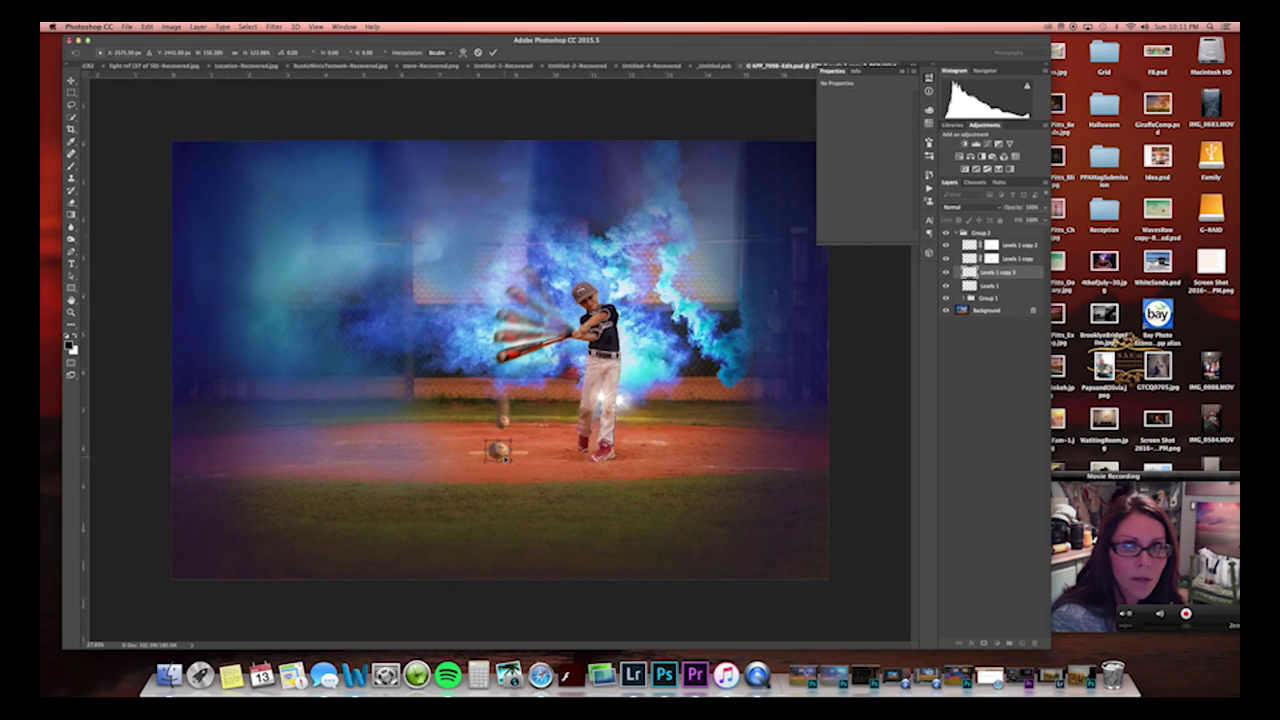
key(super+z)
drag(503, 457, 507, 459)
key(Return)
key(super+t)
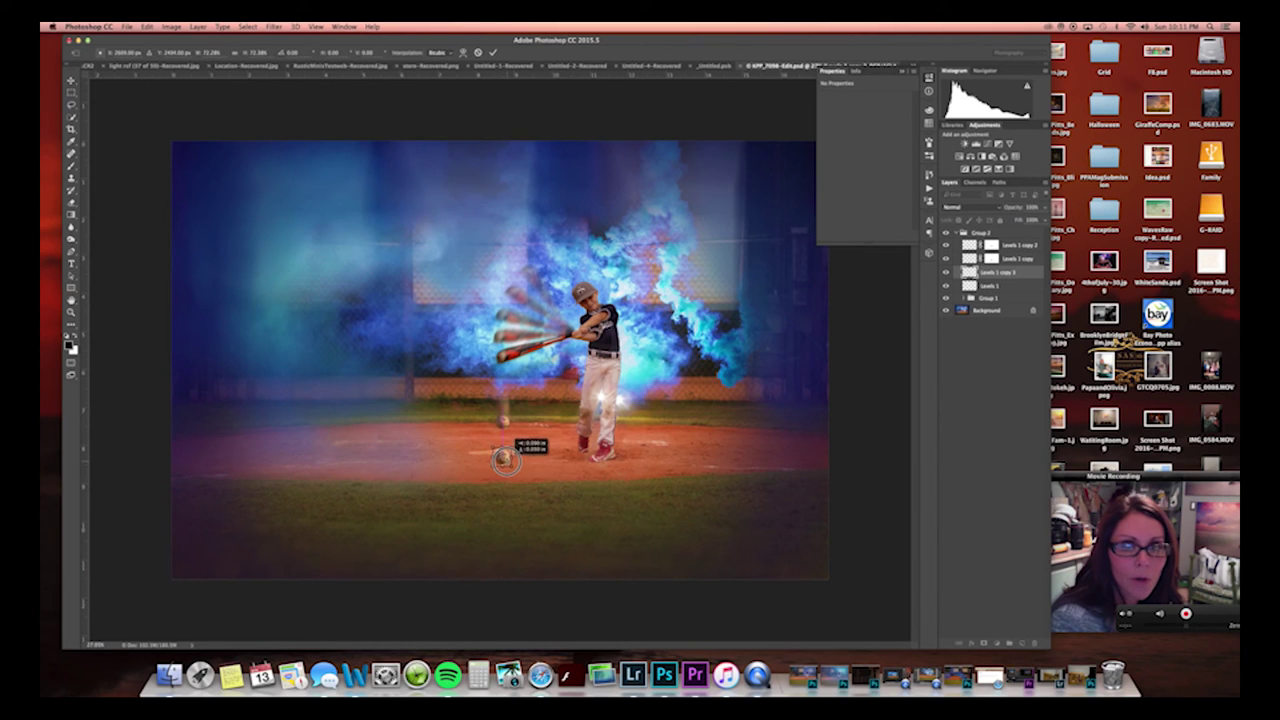
key(Return)
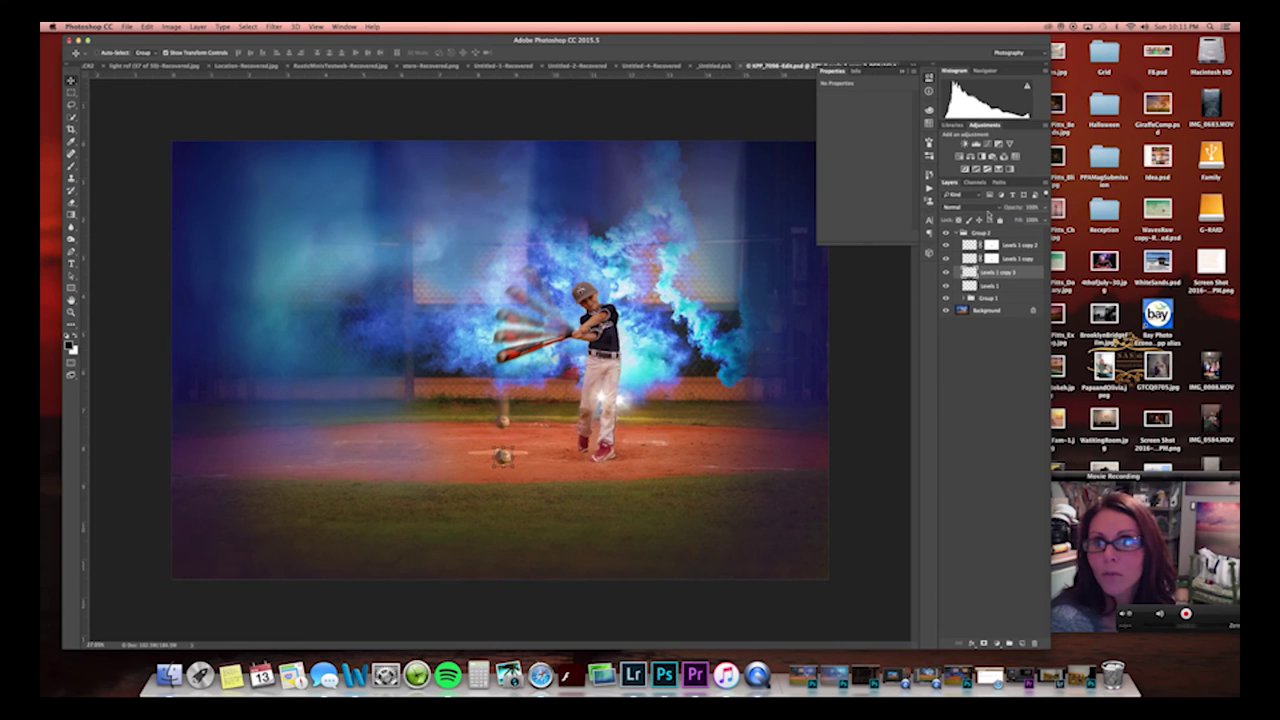
Set the baseball copy's blend mode to Multiply and lower its opacity to about 20% to form a shadow.
click(993, 207)
click(998, 234)
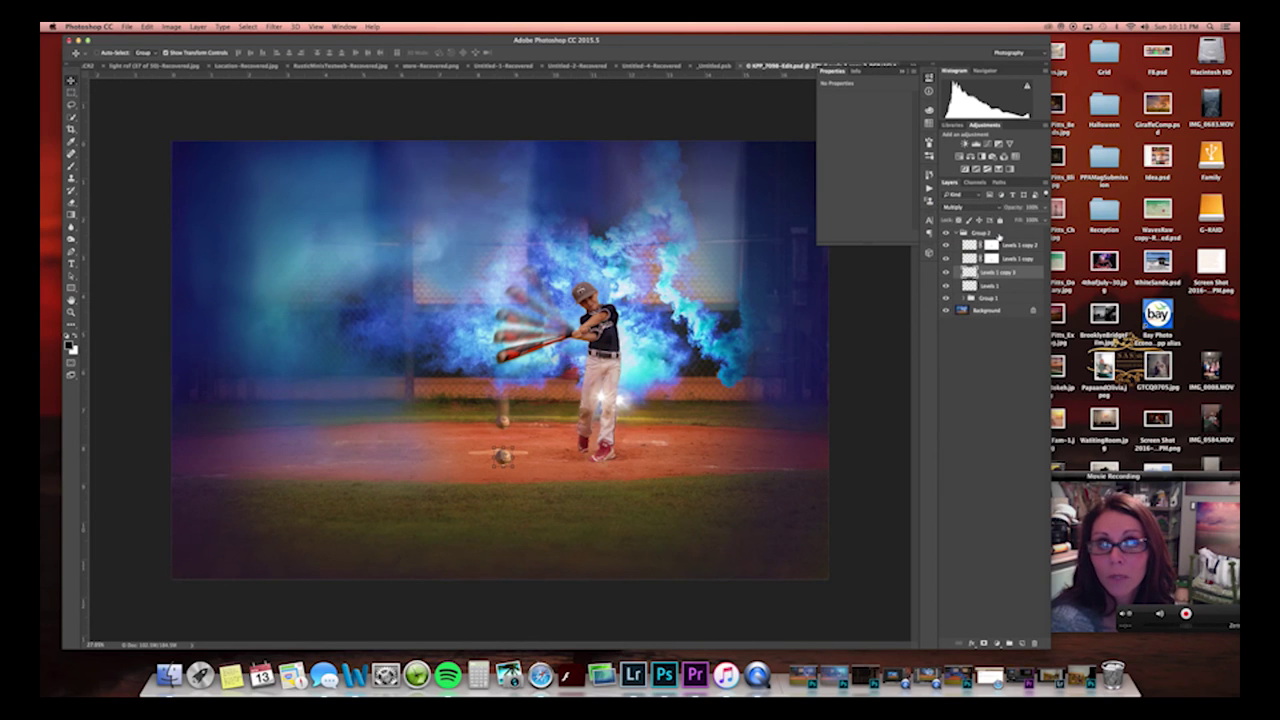
click(1045, 209)
drag(1009, 221, 1009, 220)
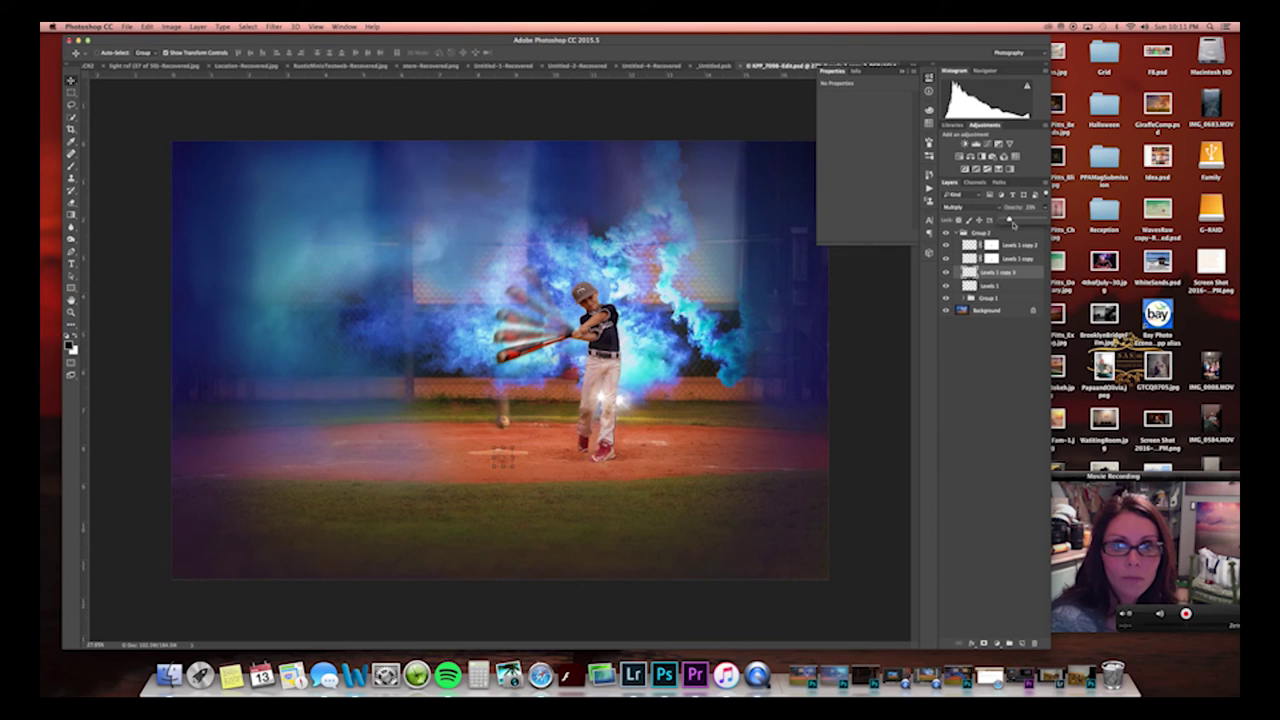
click(997, 311)
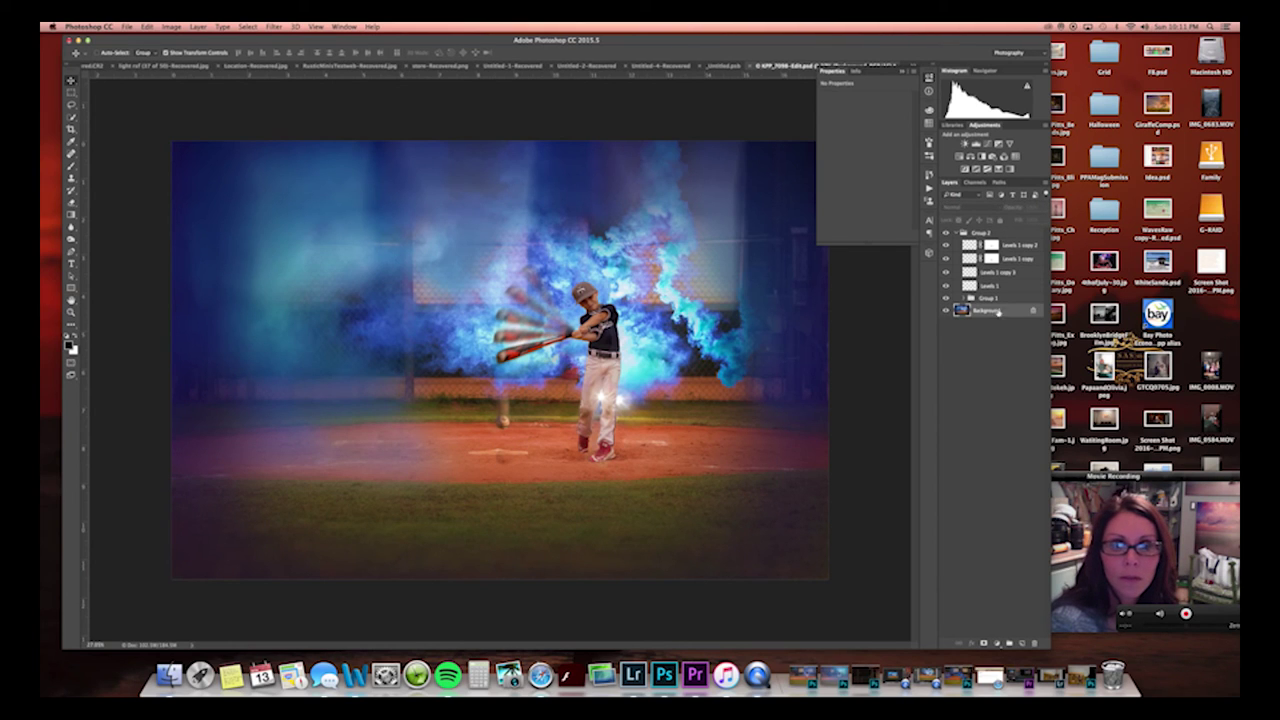
Reapply the last Motion Blur to the ball's shadow copy and soften it further with a Gaussian Blur.
click(995, 288)
click(995, 272)
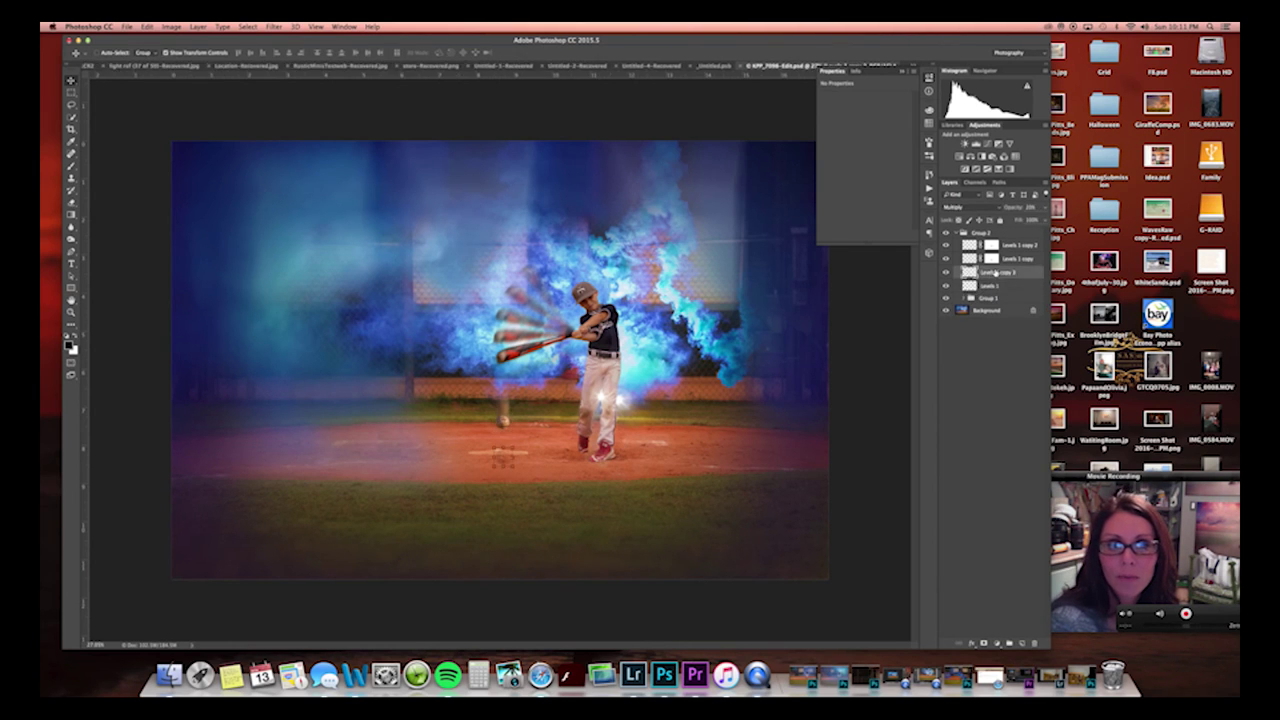
click(247, 26)
mouse_move(274, 26)
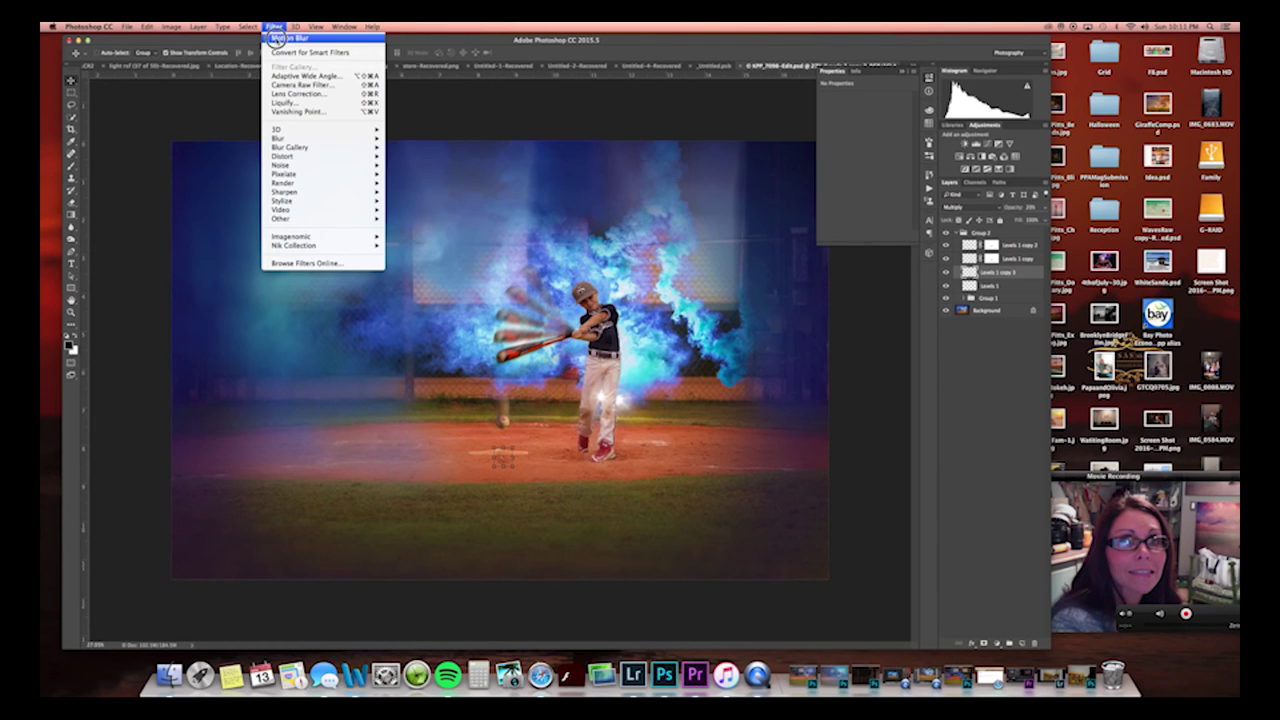
click(276, 38)
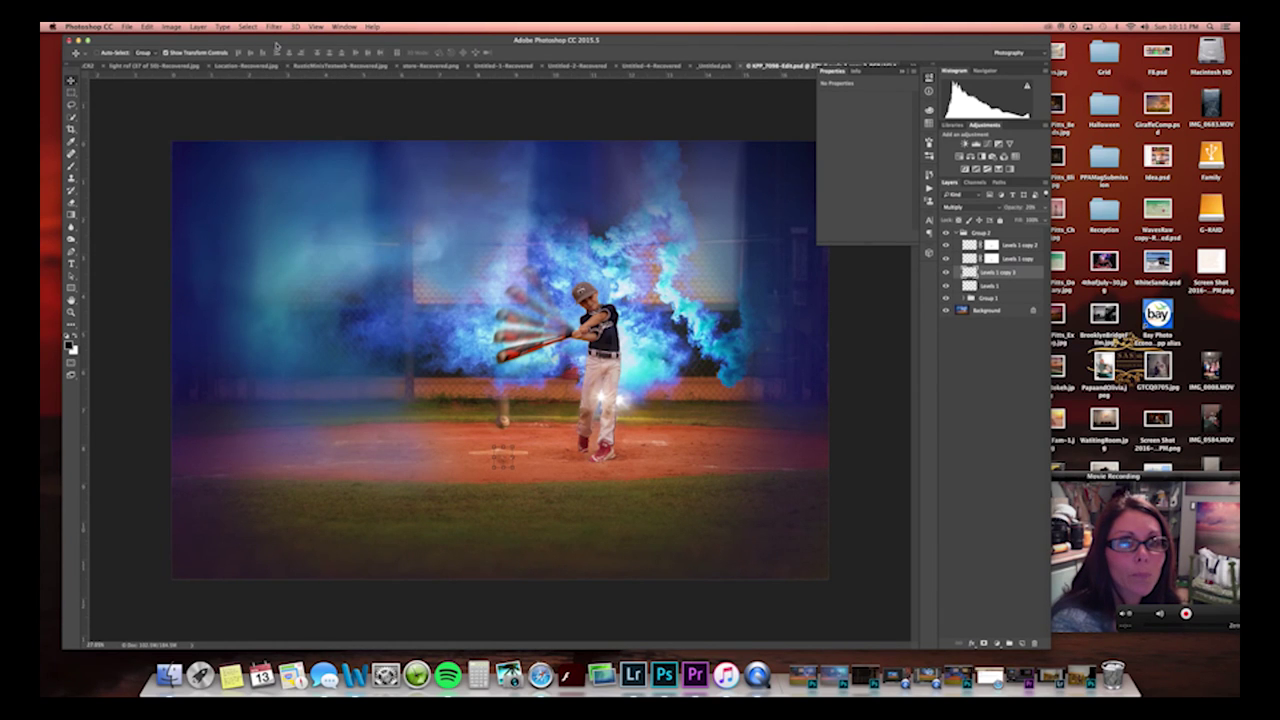
click(277, 27)
mouse_move(297, 139)
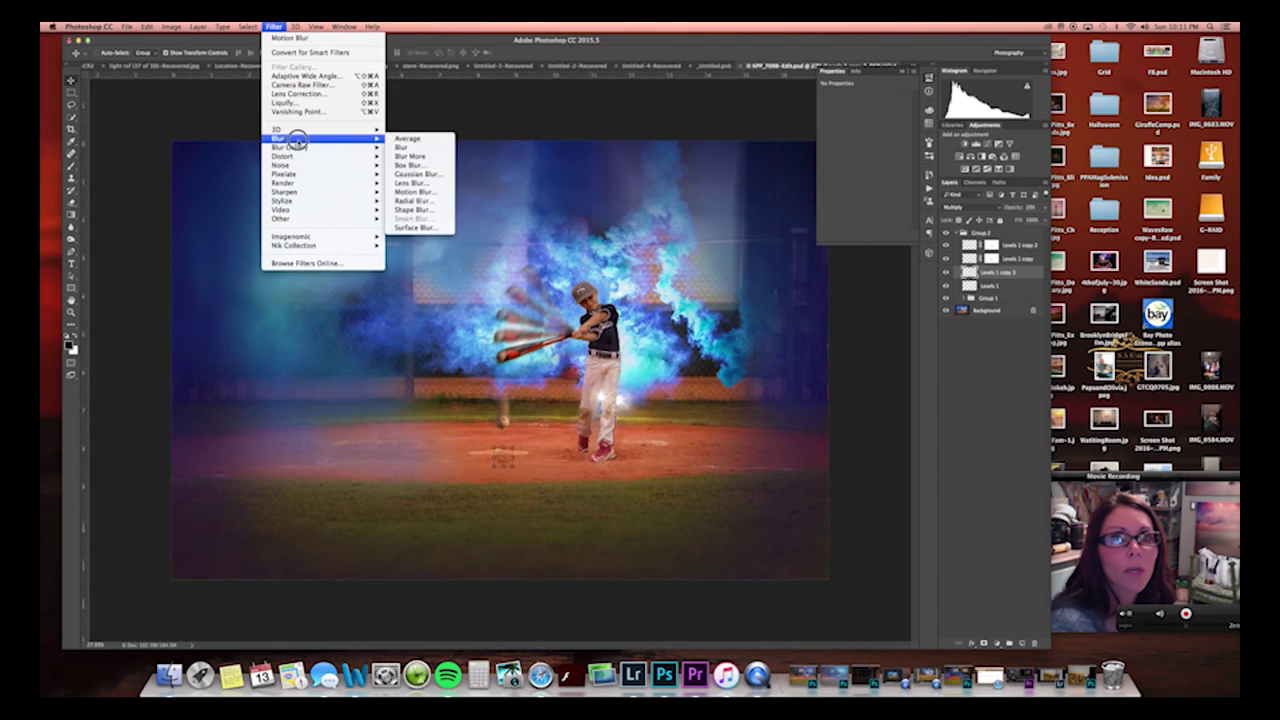
click(415, 175)
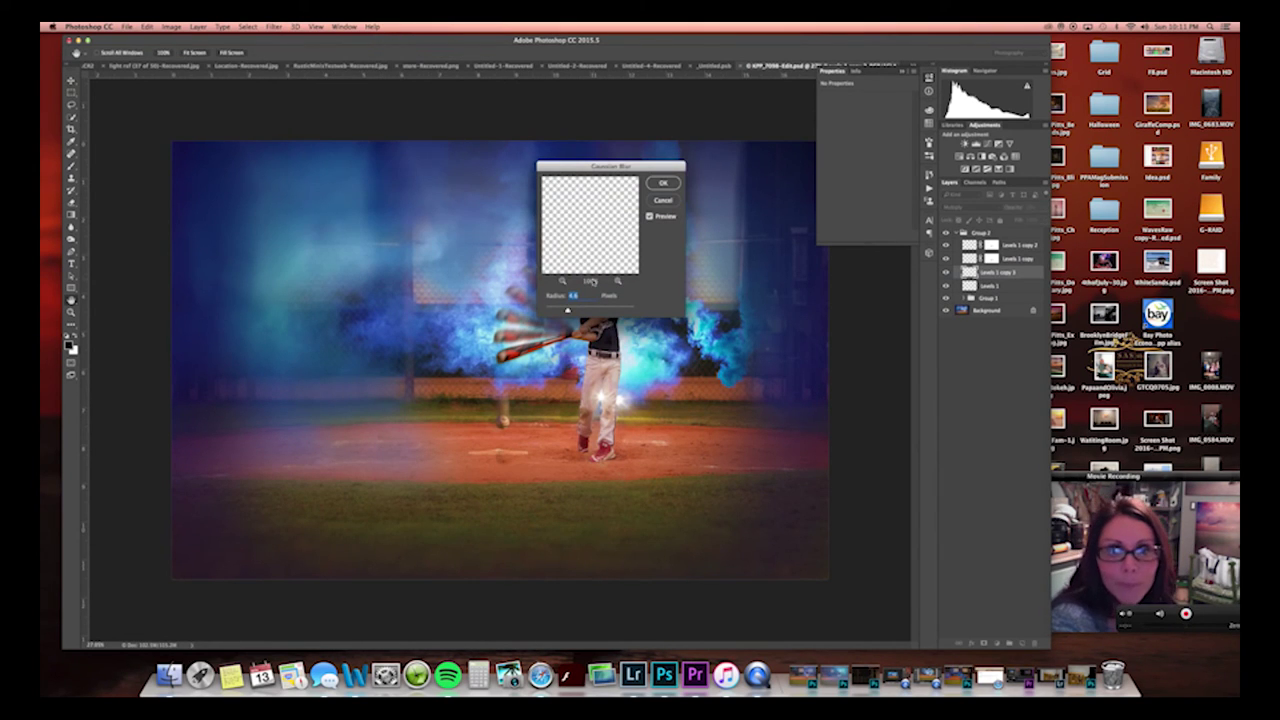
click(663, 183)
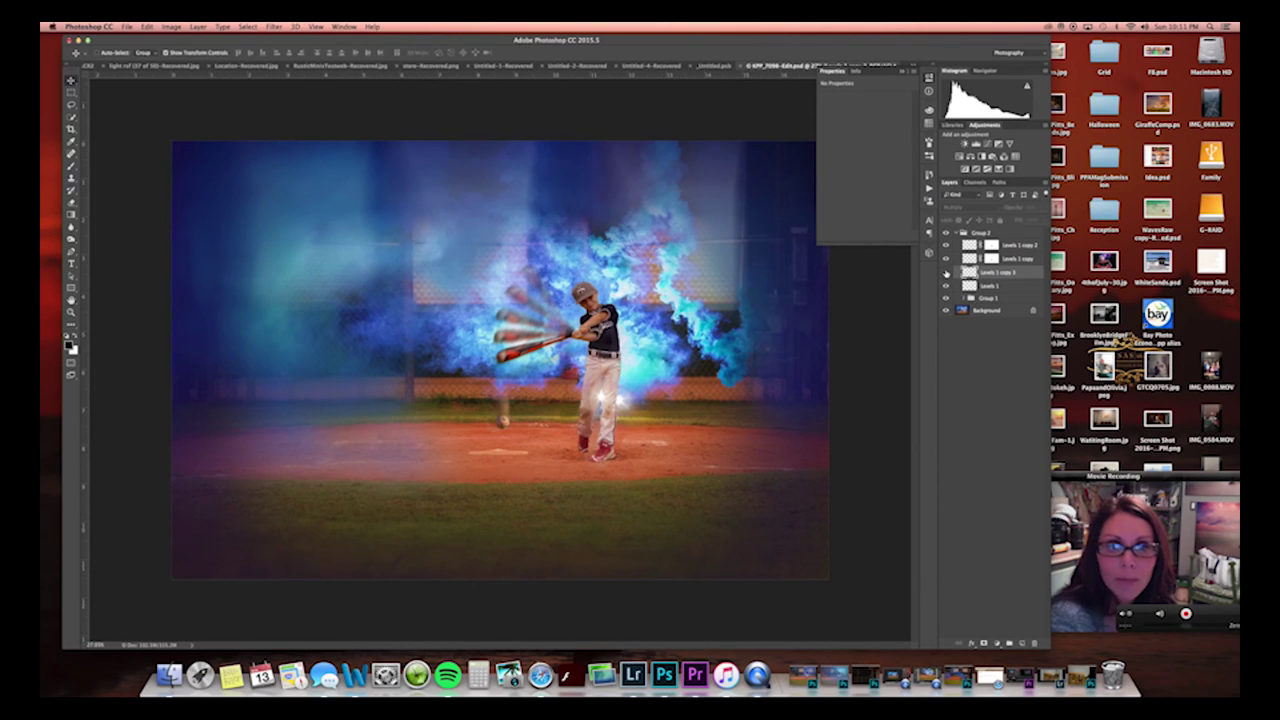
Lower the shadow copy's opacity to about 15% and collapse the outer group to judge the result.
click(1041, 220)
drag(1009, 221, 1007, 219)
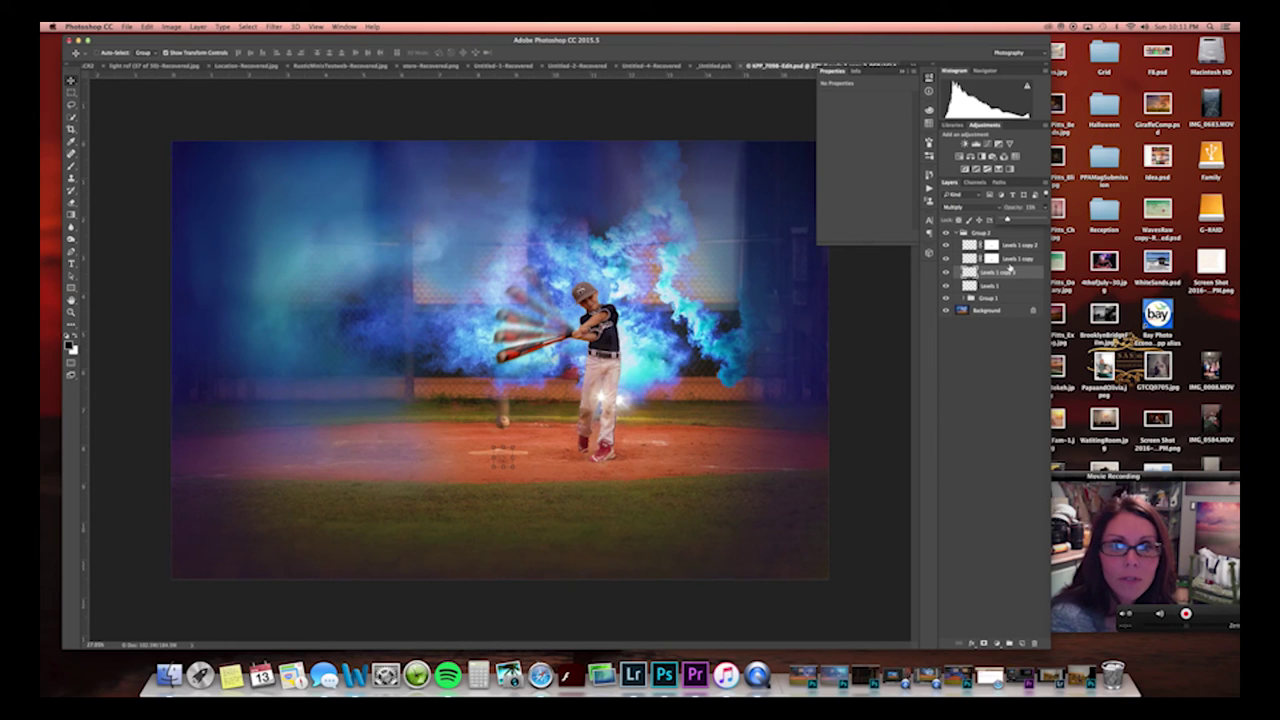
click(959, 235)
click(959, 235)
click(957, 233)
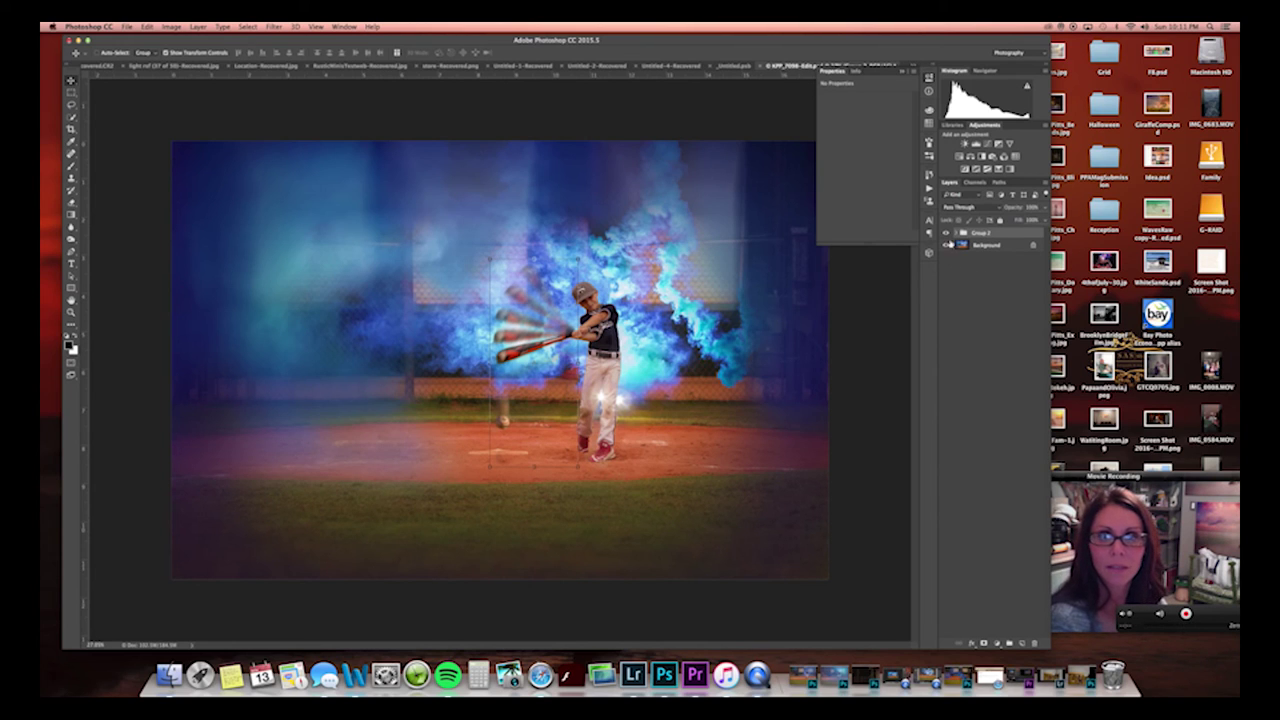
Expand the outer group, set the shadow copy's opacity to 5%, and select the background layer.
click(955, 232)
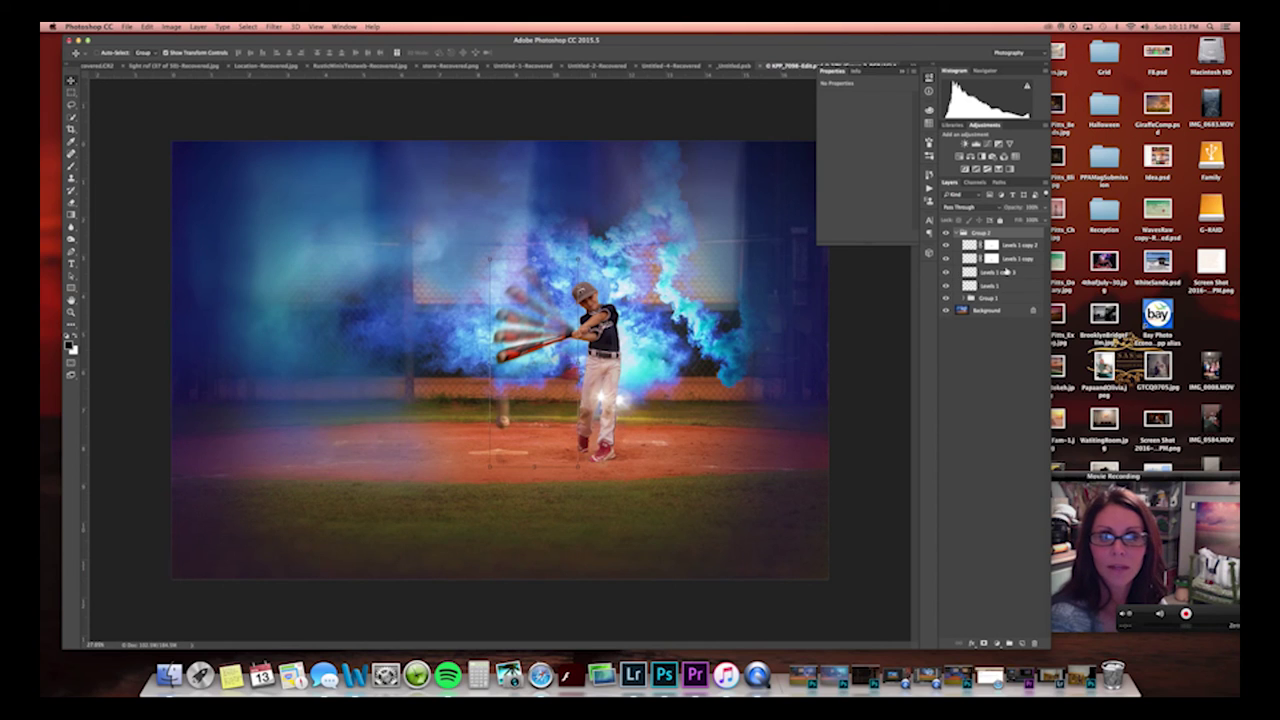
click(1004, 272)
click(1012, 207)
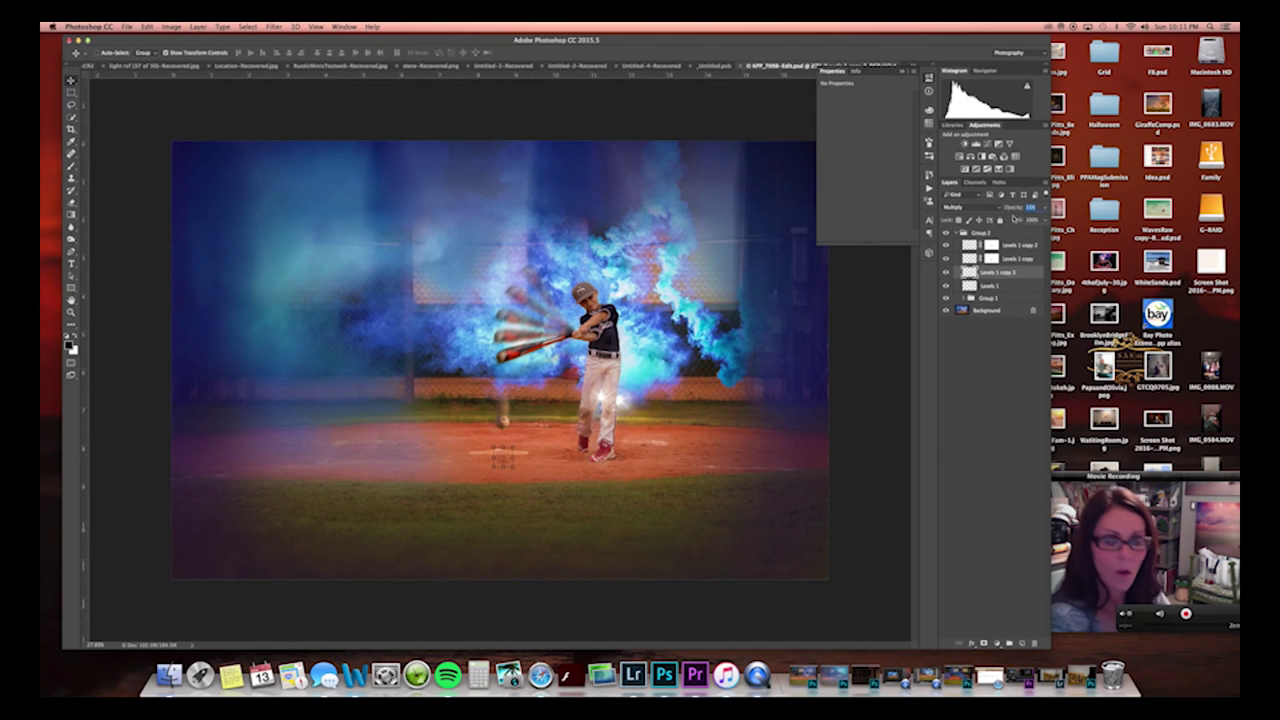
text(5)
click(997, 311)
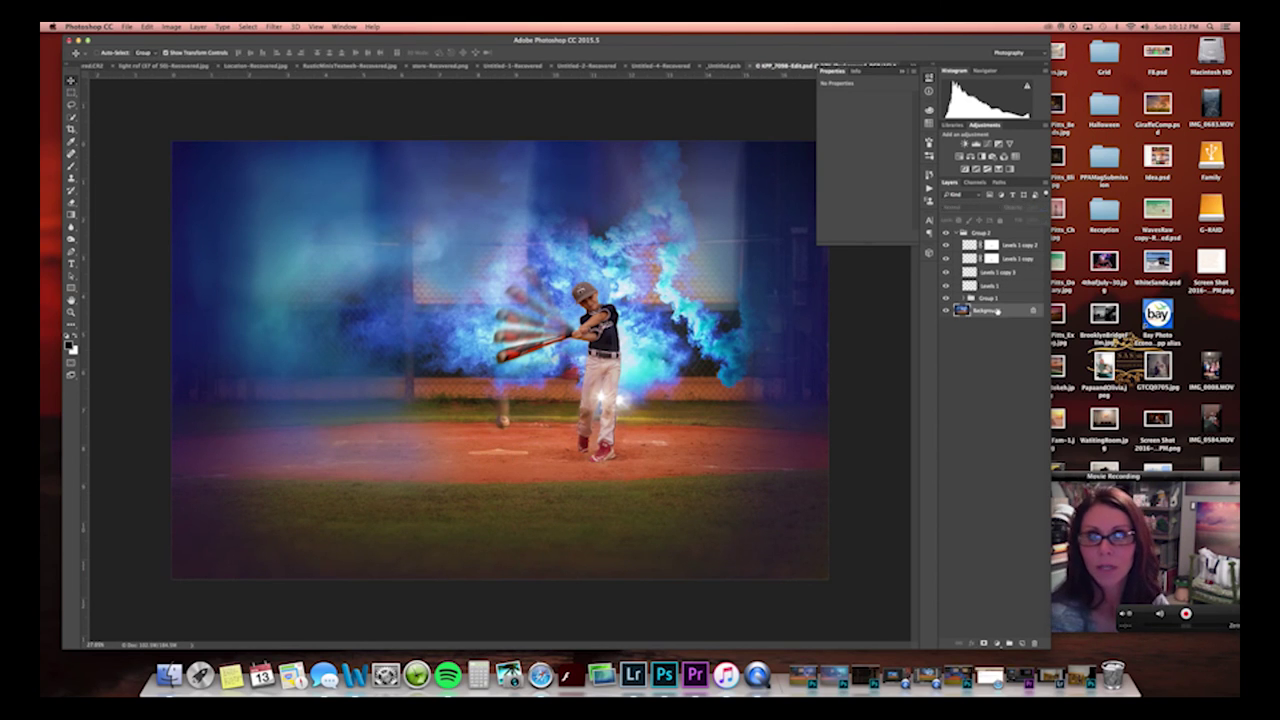
Try a black-to-white Gradient Map adjustment at the top of the outer group, toggle its Reverse option, and delete the adjustment.
click(1001, 236)
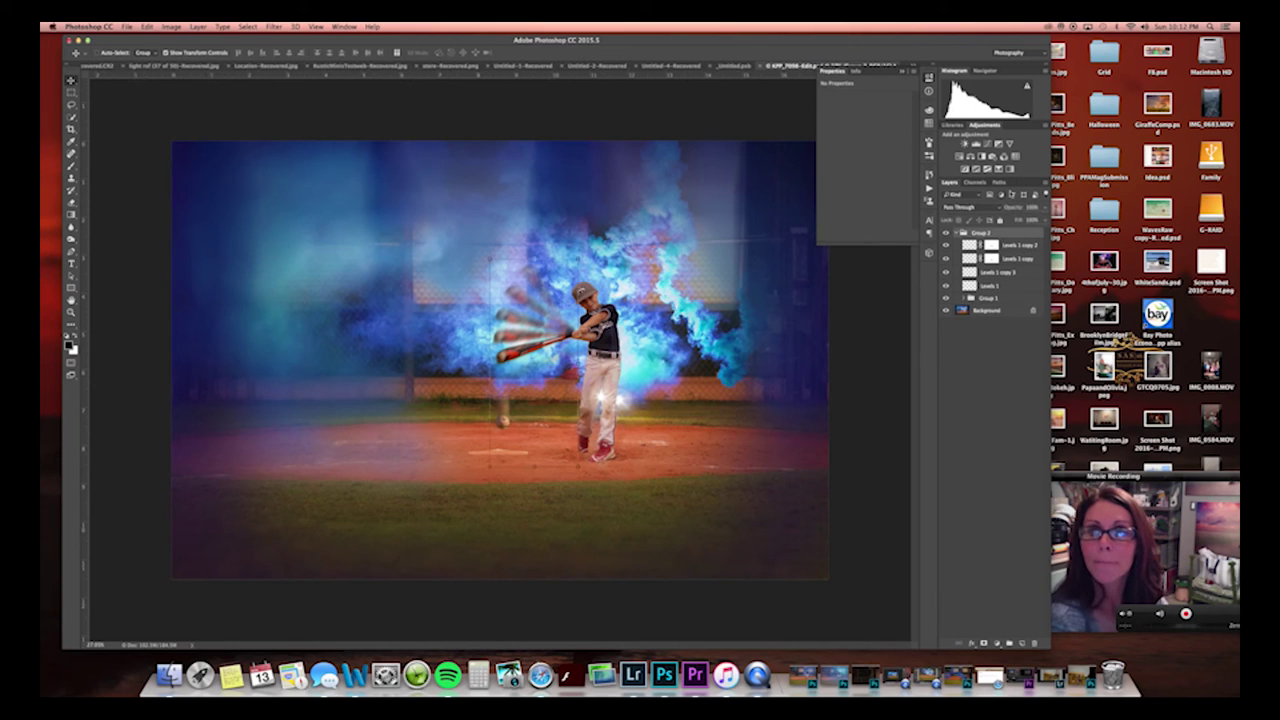
click(1009, 171)
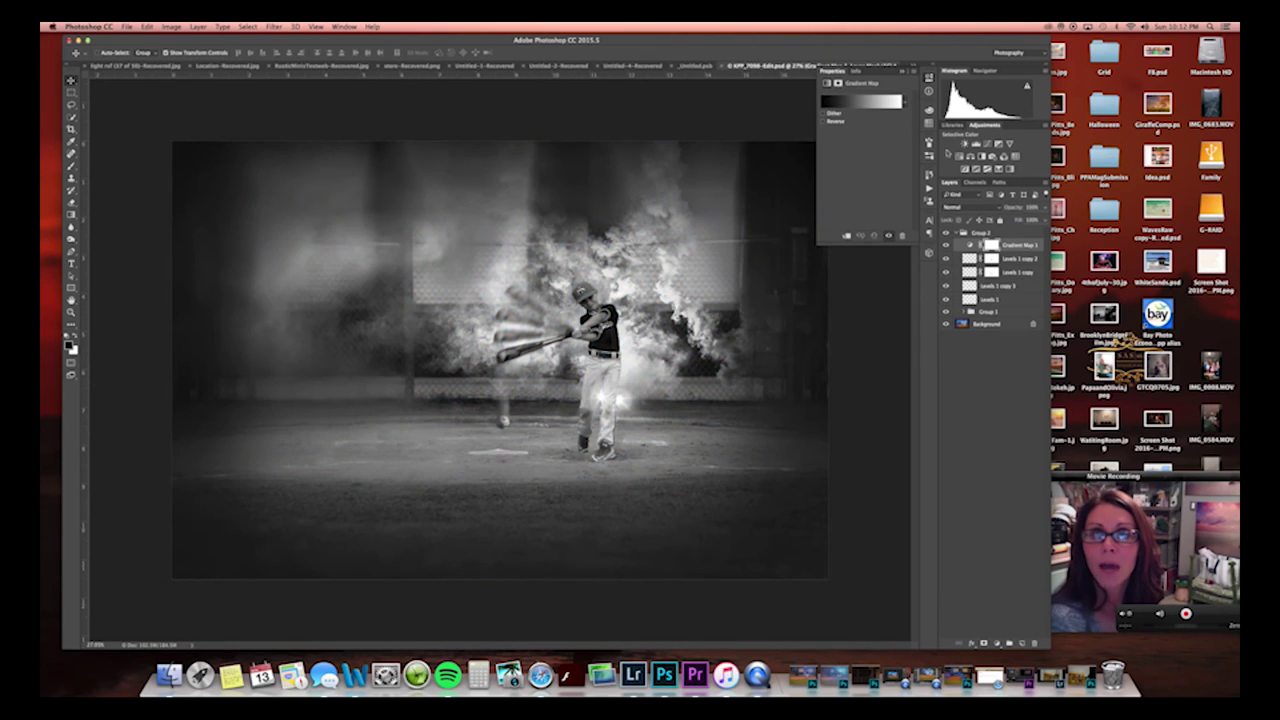
click(825, 121)
click(824, 122)
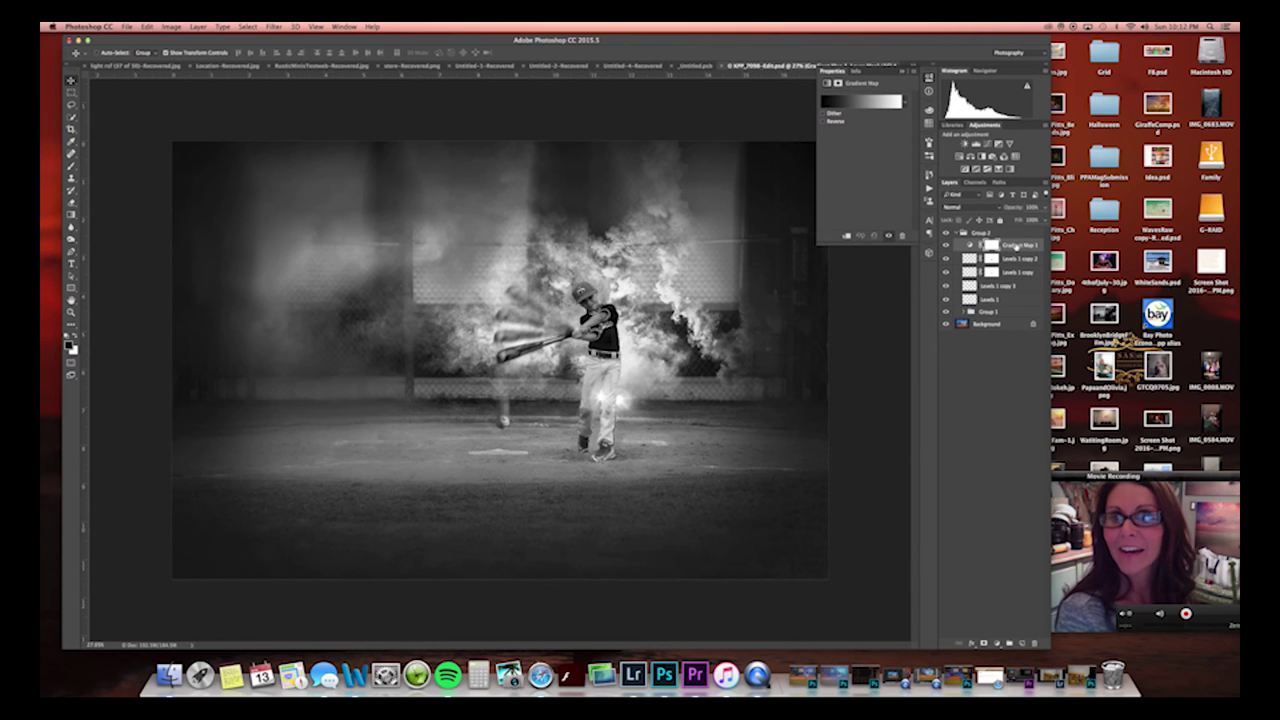
key(Delete)
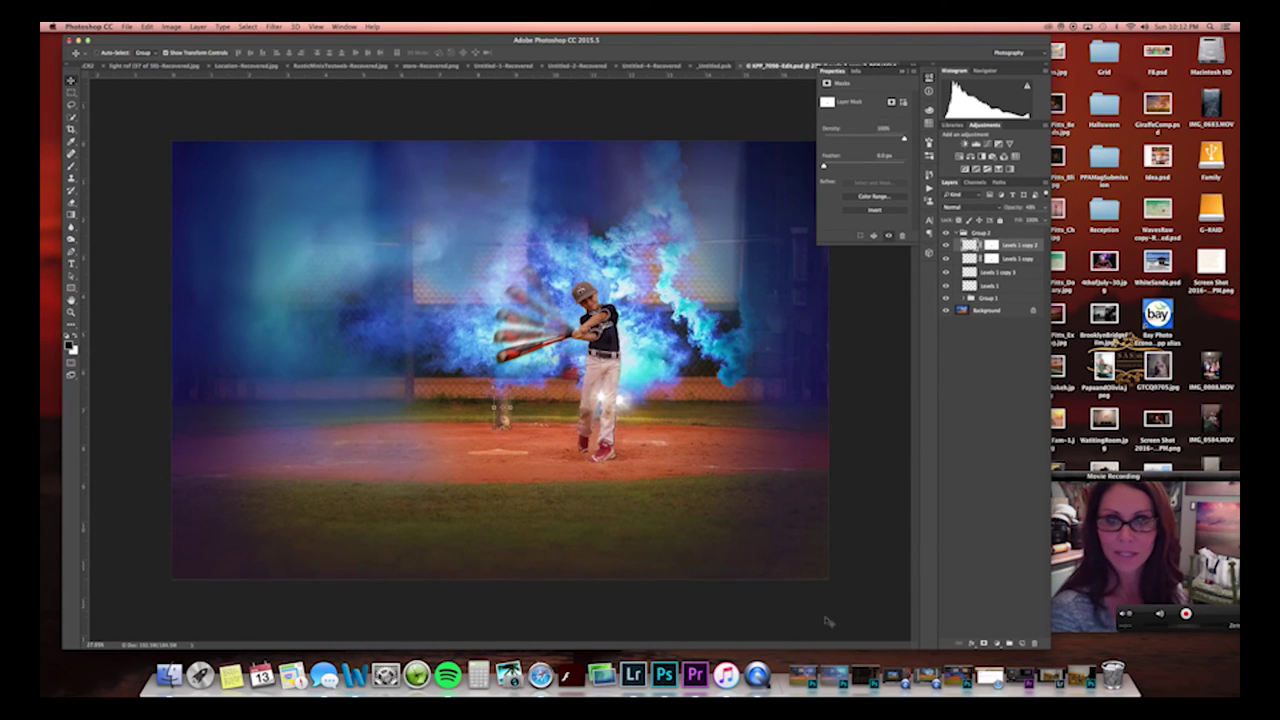
Switch to Lightroom and open the recent catalog Porrtaits2016.lrcat, confirming the relaunch.
click(633, 675)
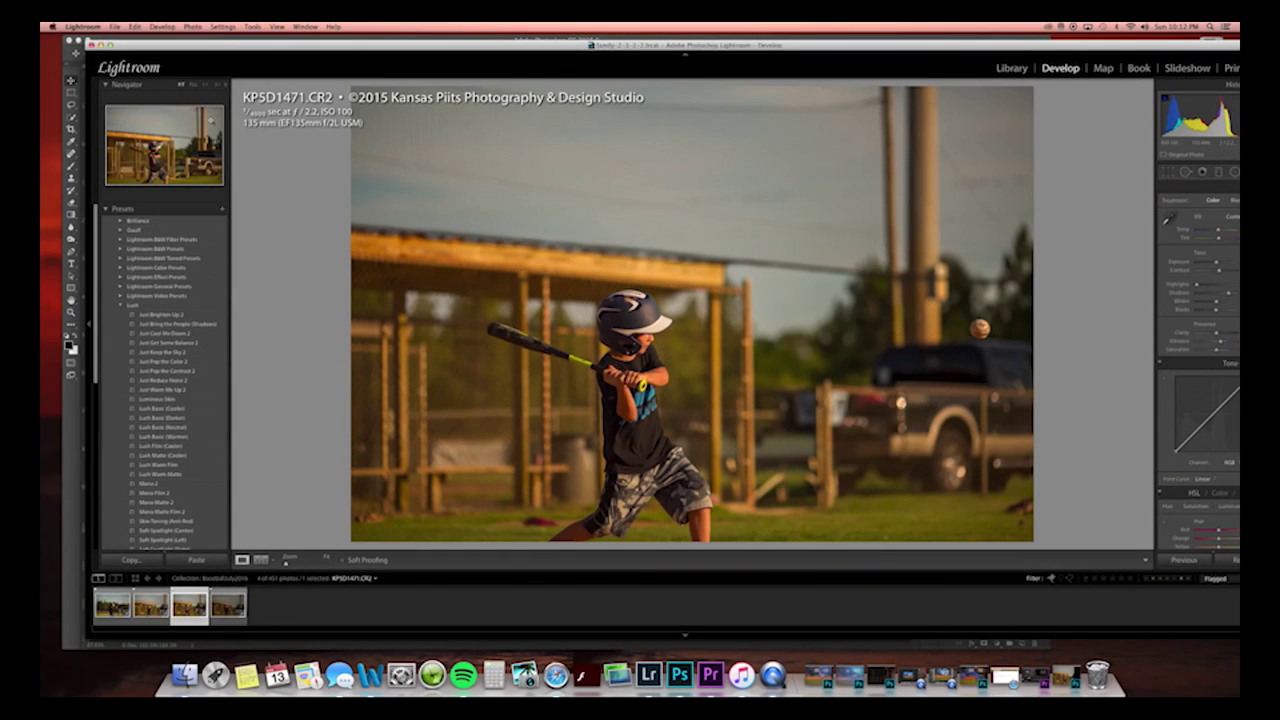
click(115, 26)
mouse_move(245, 59)
click(300, 70)
click(737, 237)
click(686, 266)
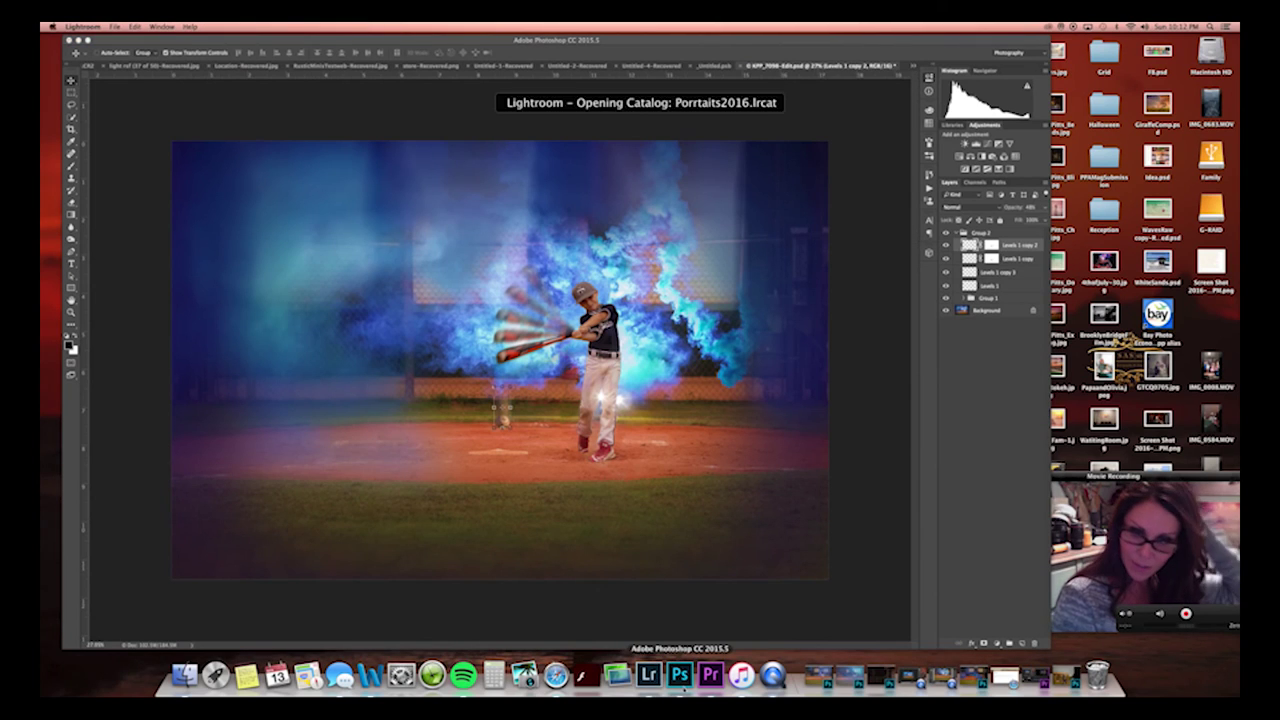
Switch back to Photoshop, compare the original opening snapshot with the composite's latest history state twice, and select the background layer.
click(680, 676)
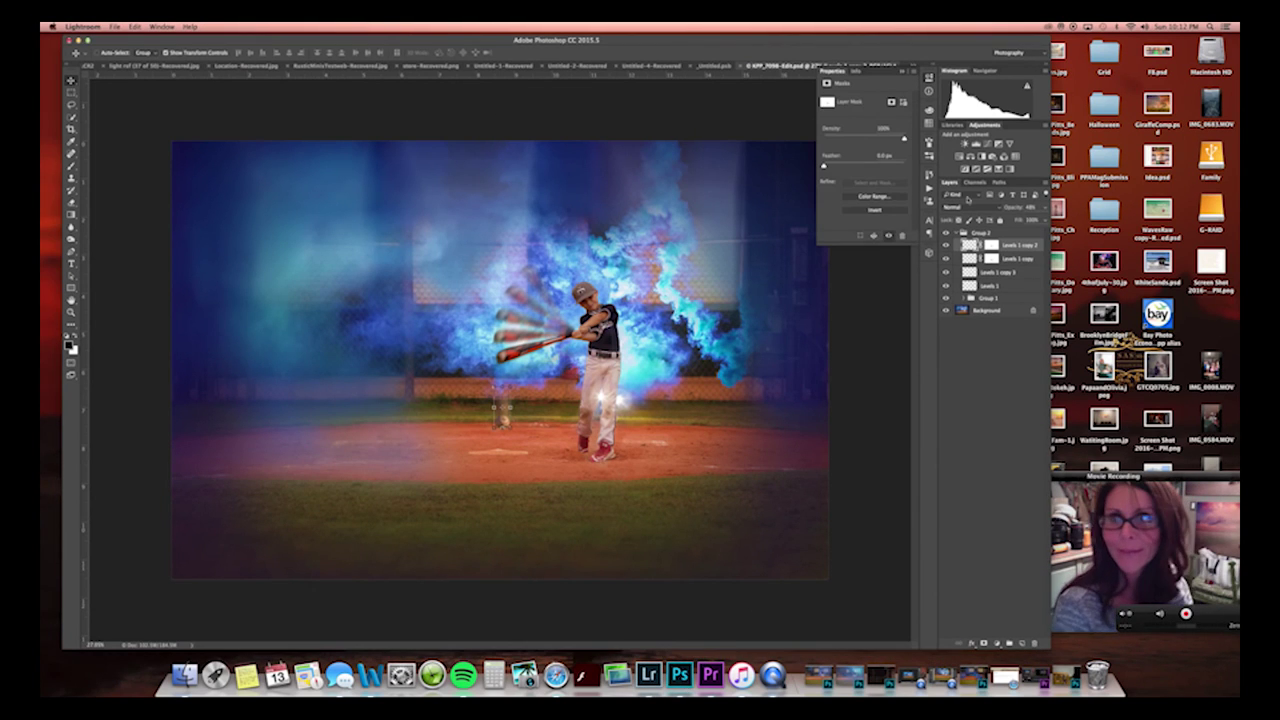
click(929, 189)
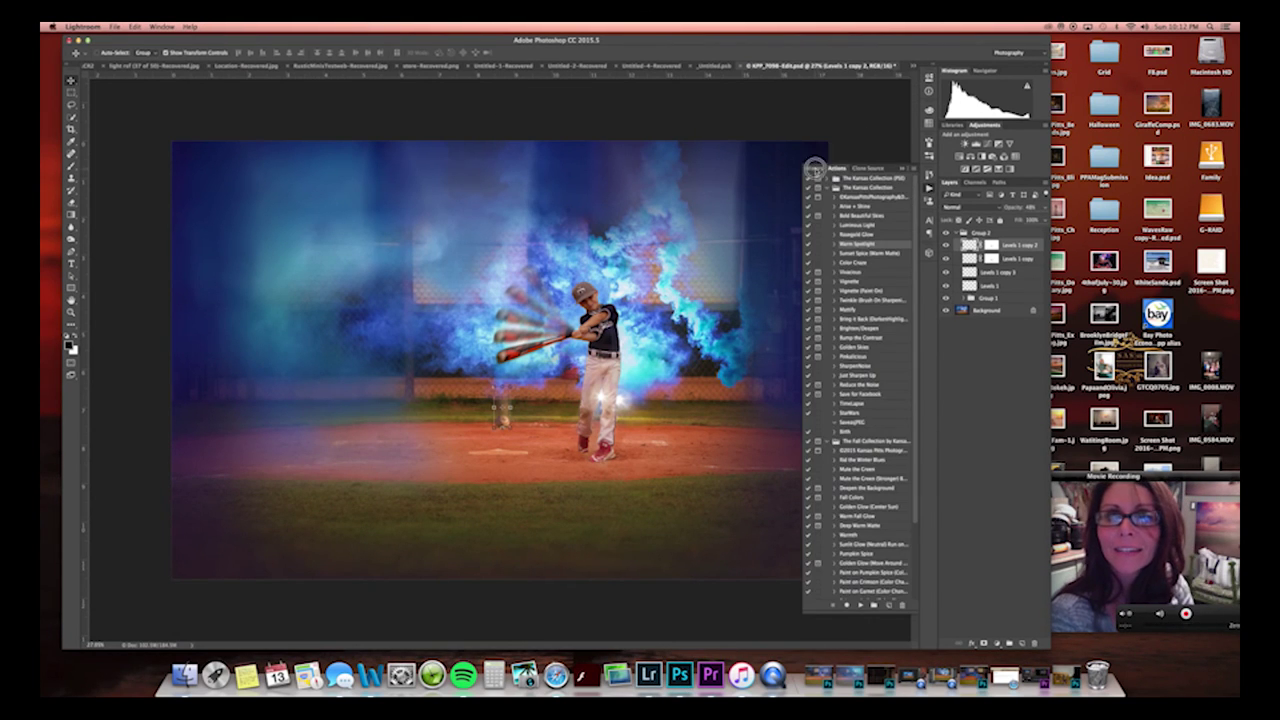
drag(914, 292, 912, 188)
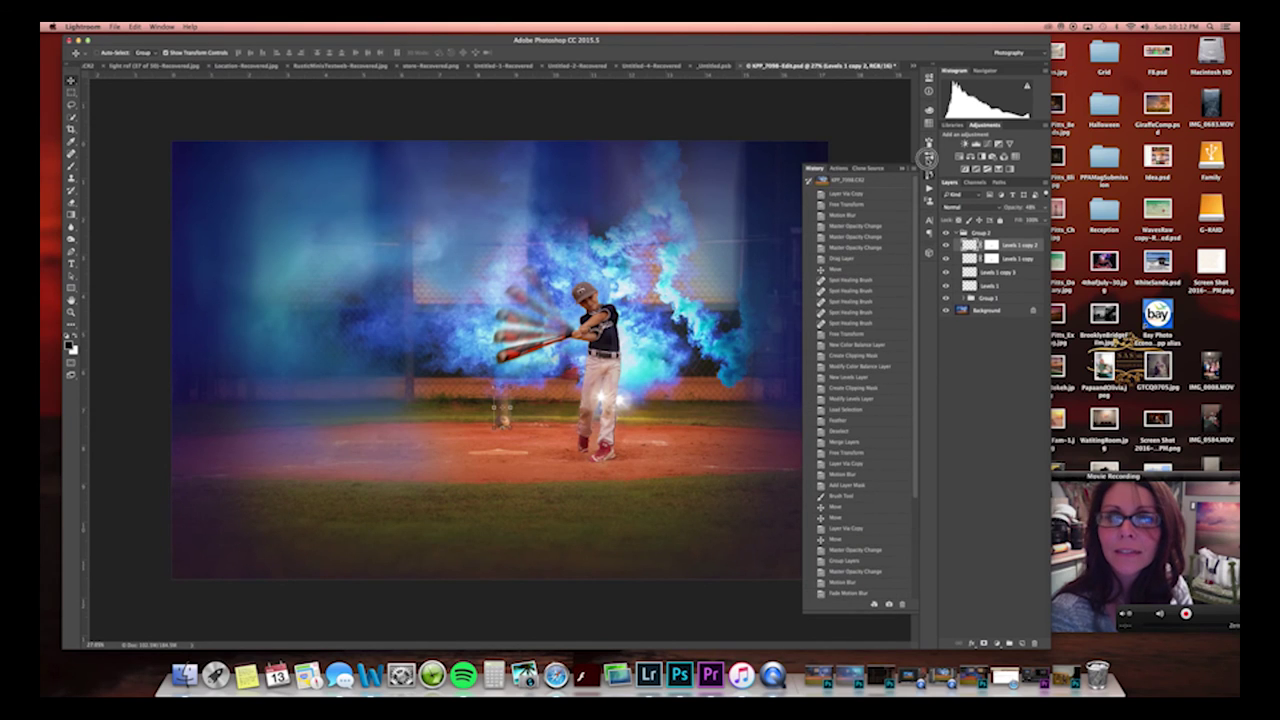
click(869, 183)
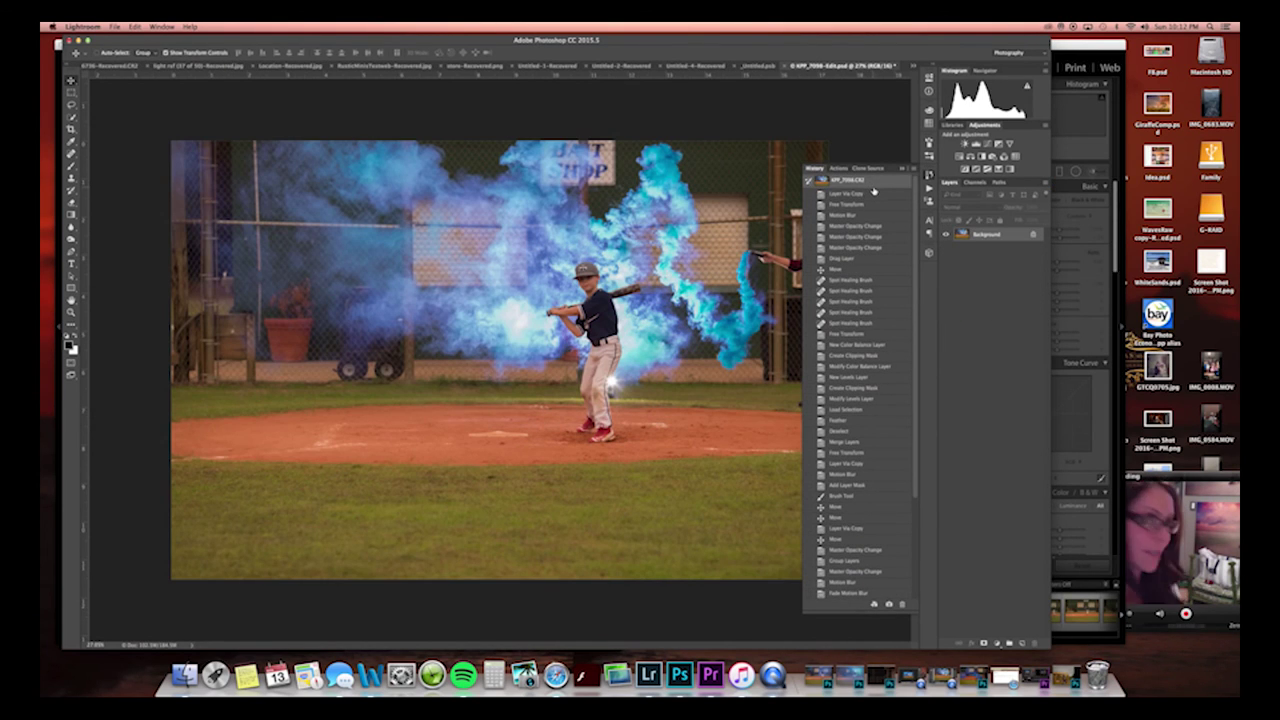
key(ctrl+z)
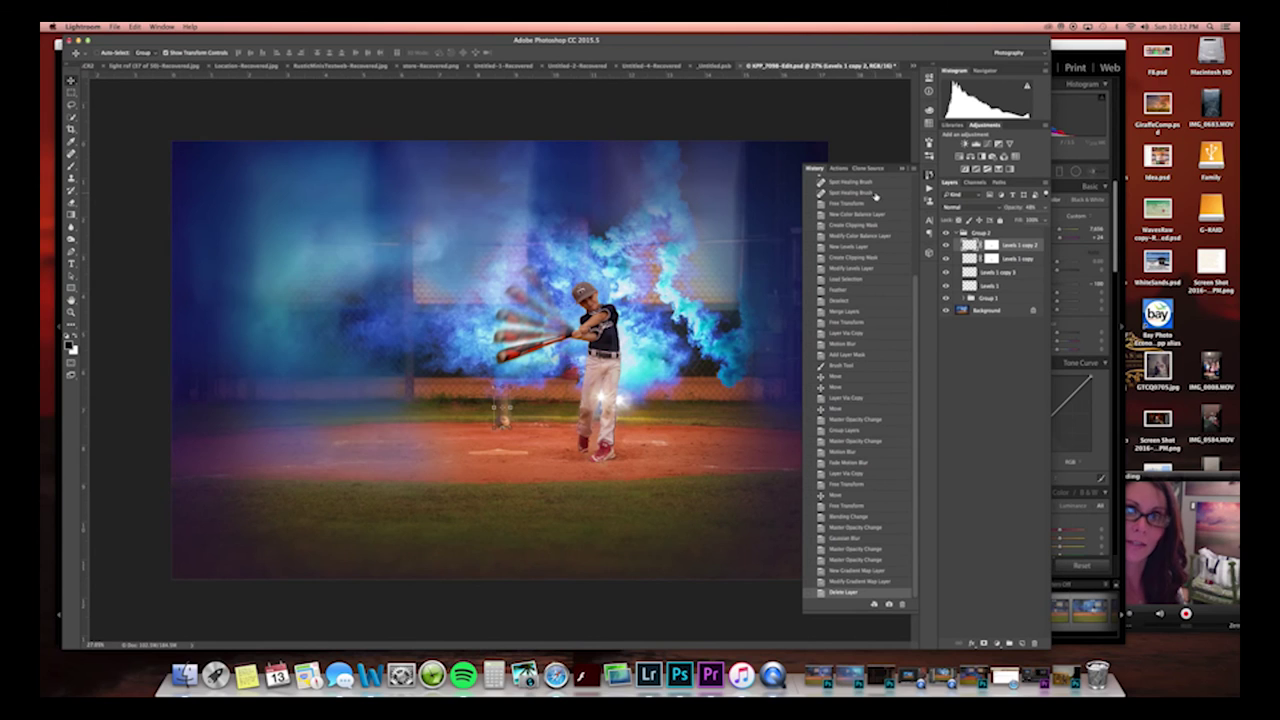
click(976, 311)
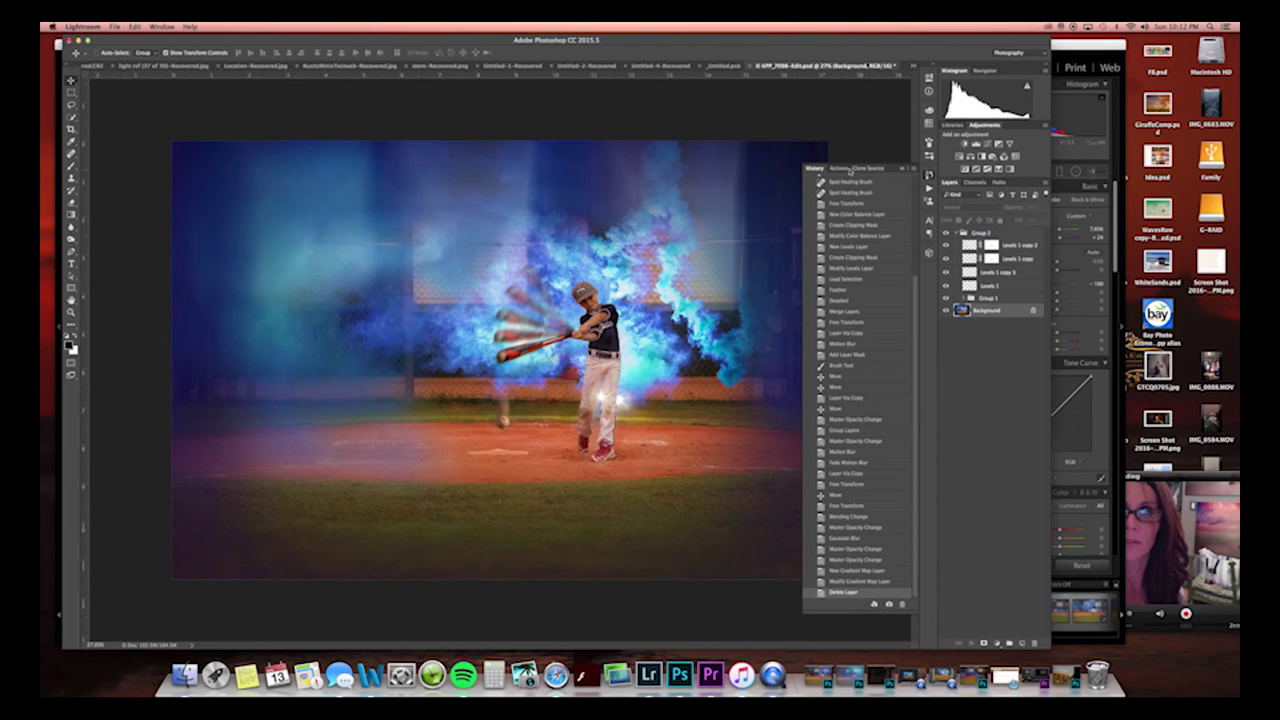
scroll(912, 255, up, 5)
click(860, 182)
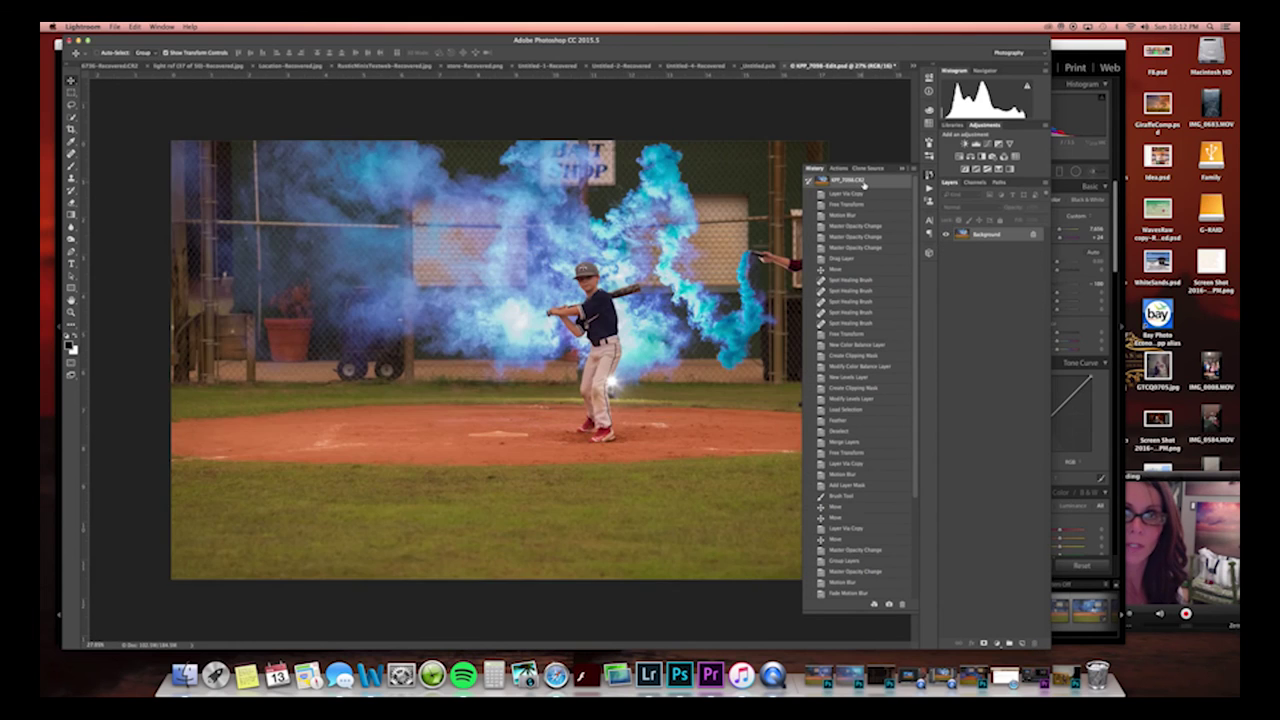
key(super+z)
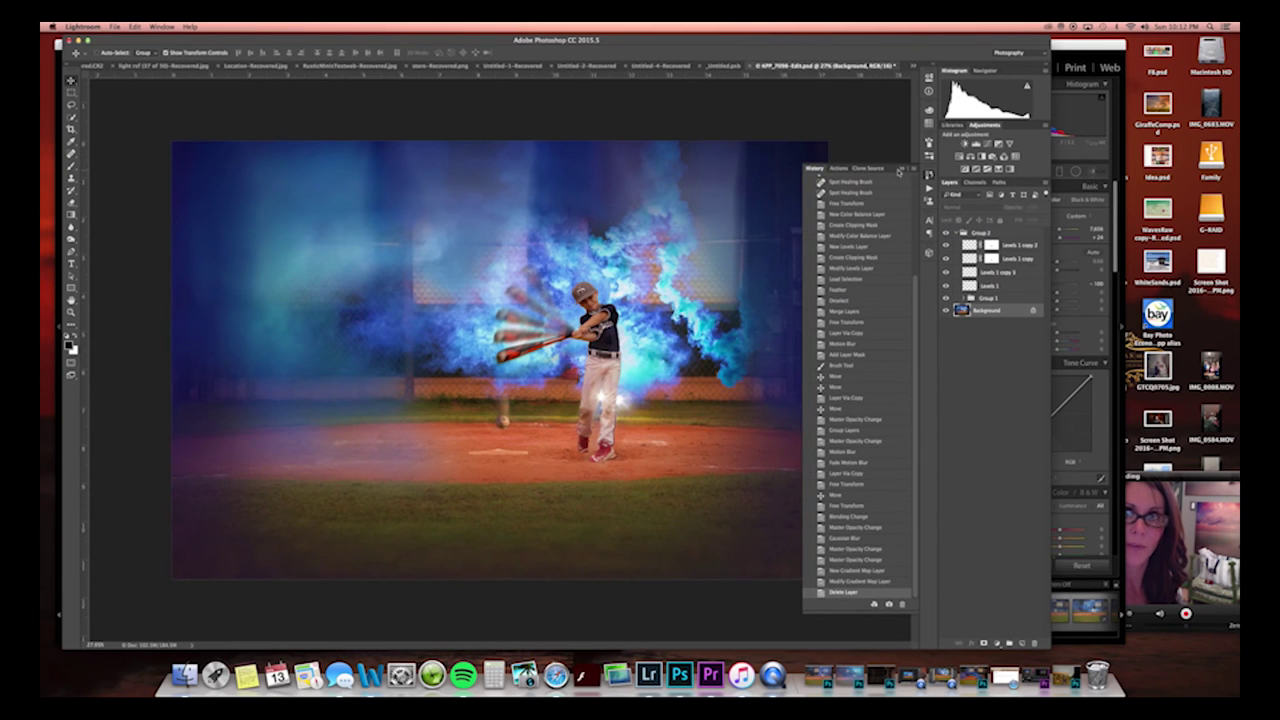
click(900, 170)
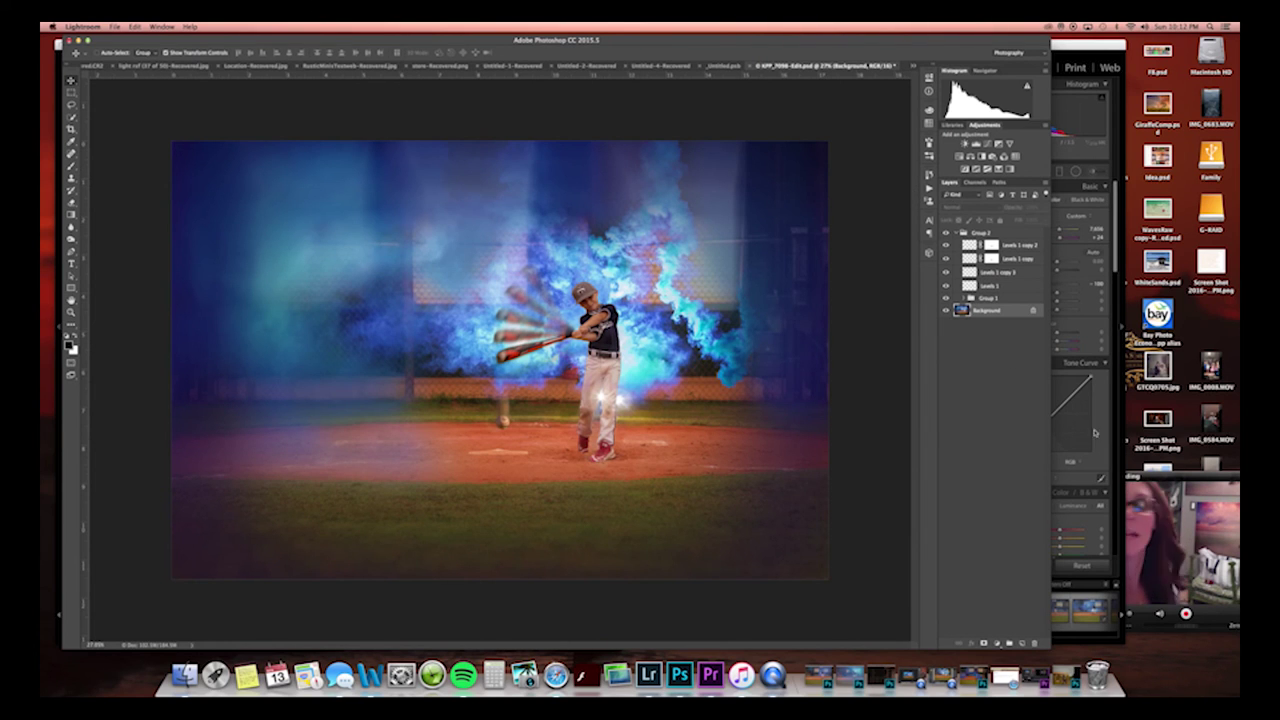
drag(1156, 484, 1120, 467)
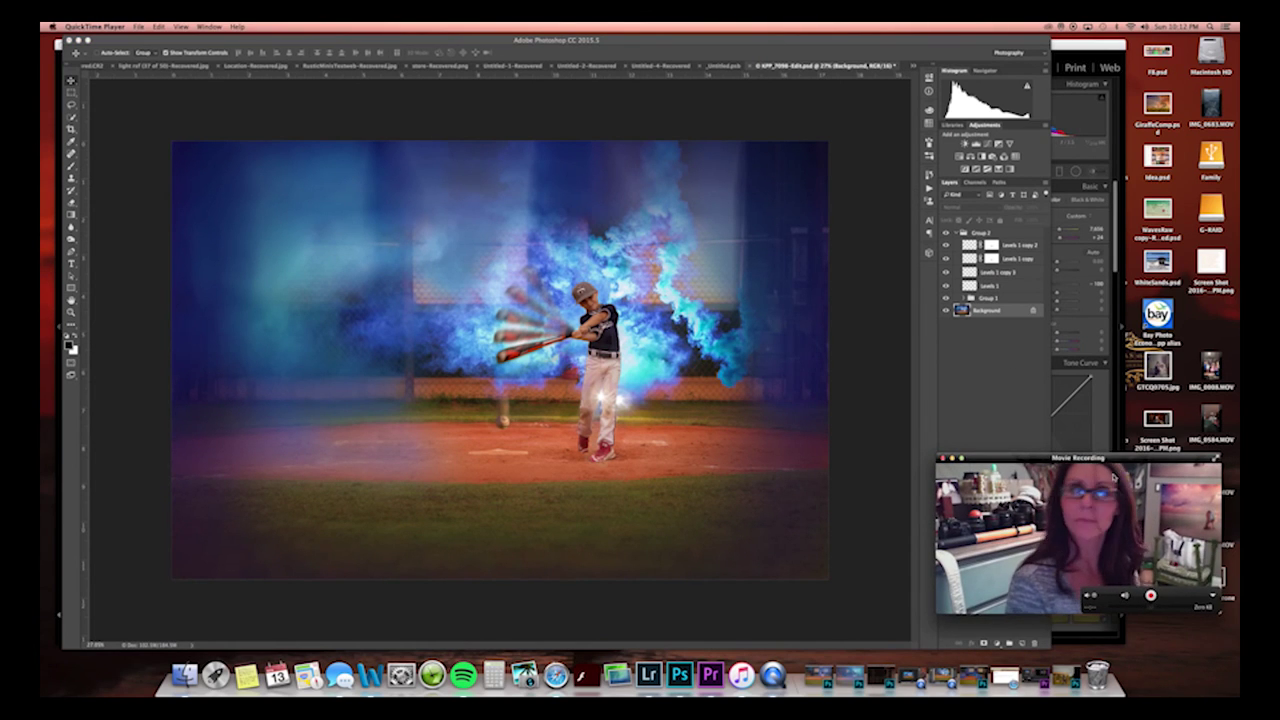